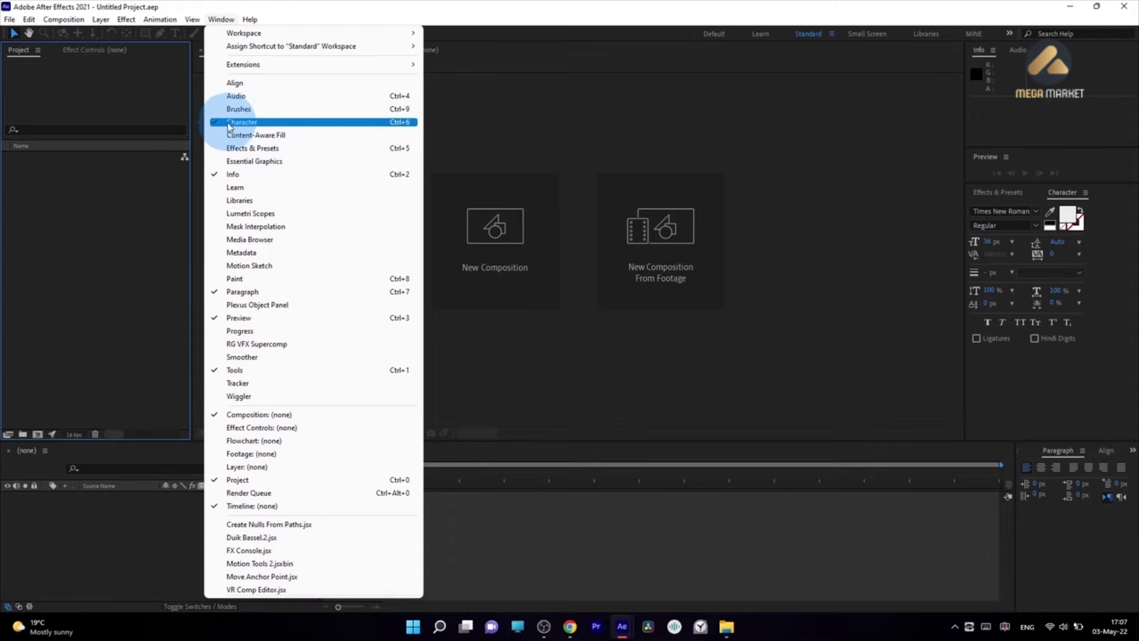
# Step: Import the smoke.jpg and waterfall.jpg images from disk into the project
pyautogui.click(1065, 198)
pyautogui.click(98, 221)
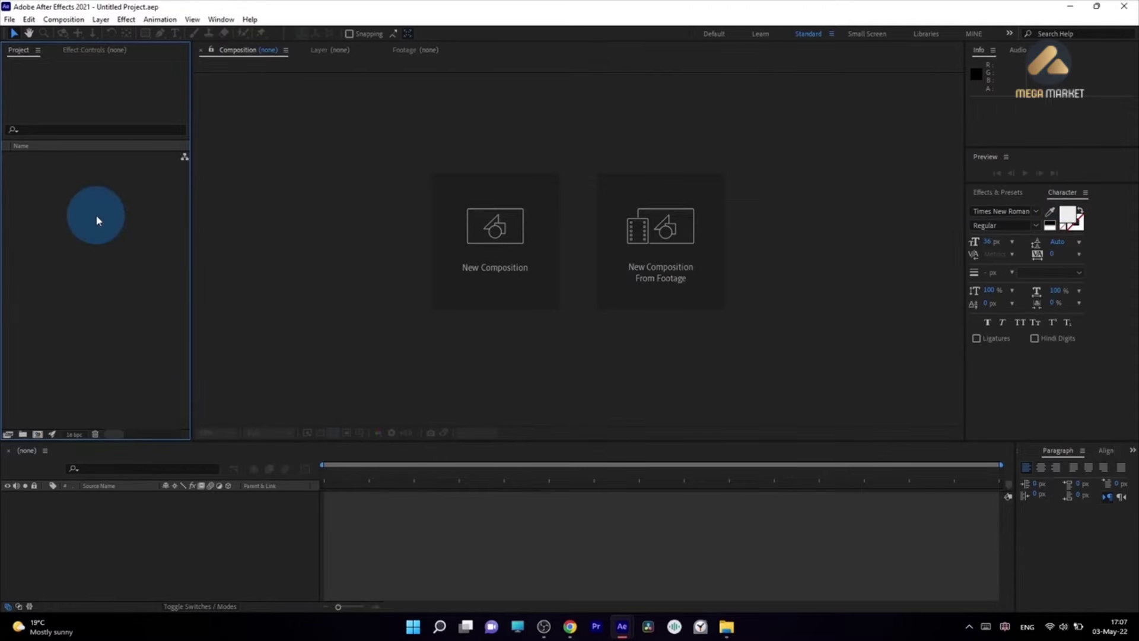
pyautogui.click(9, 20)
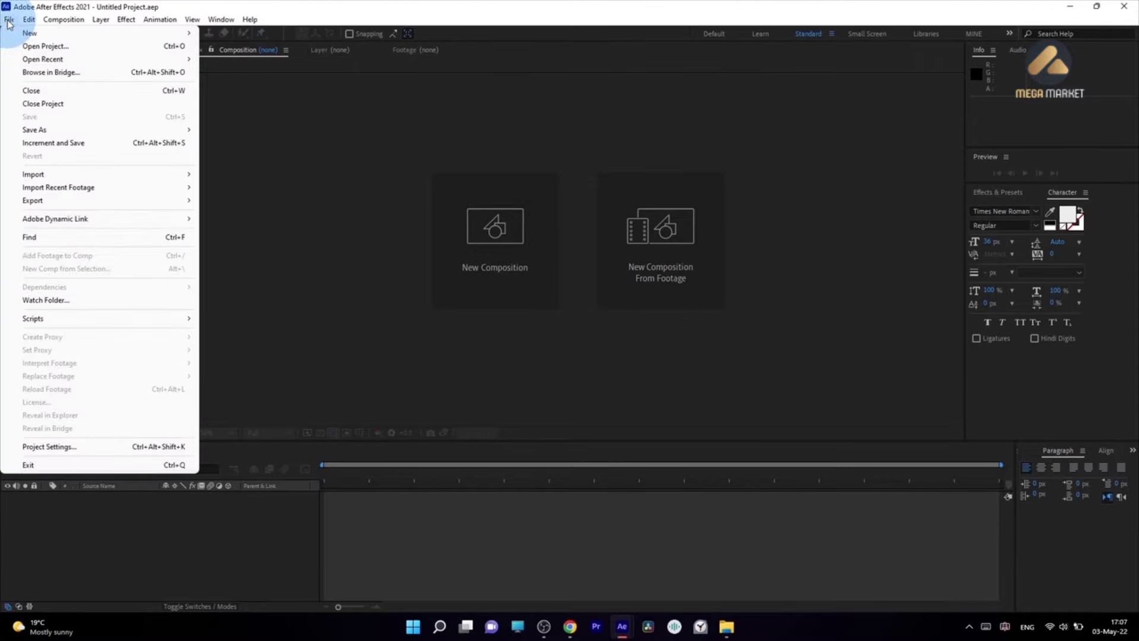
pyautogui.moveTo(178, 174)
pyautogui.click(234, 175)
pyautogui.click(235, 177)
pyautogui.moveTo(104, 108); pyautogui.dragTo(212, 191)
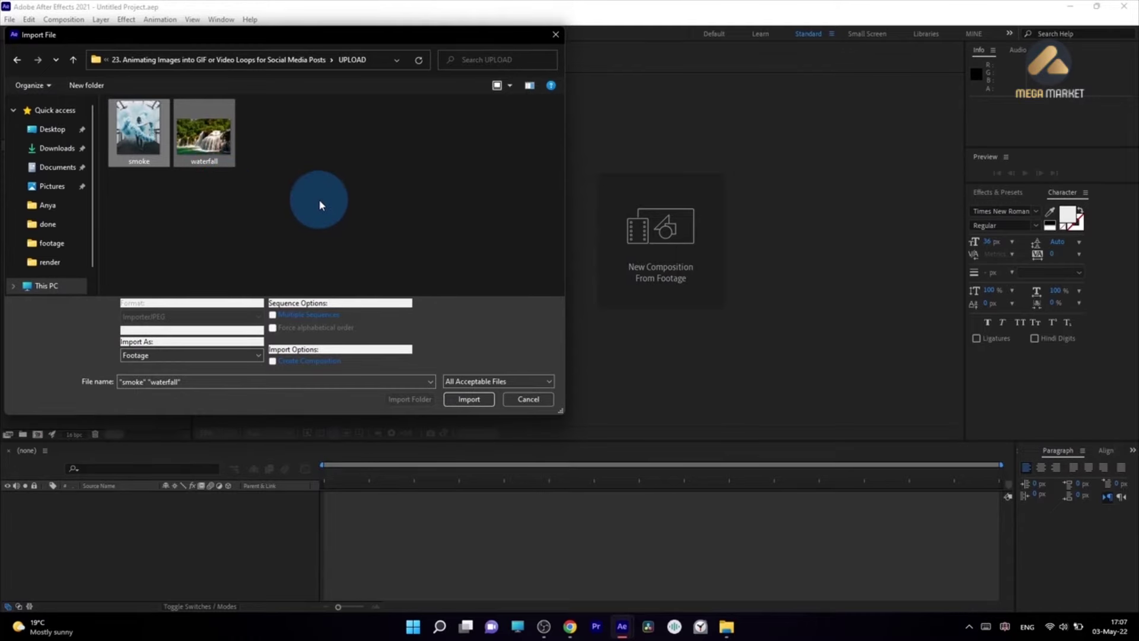
pyautogui.click(470, 400)
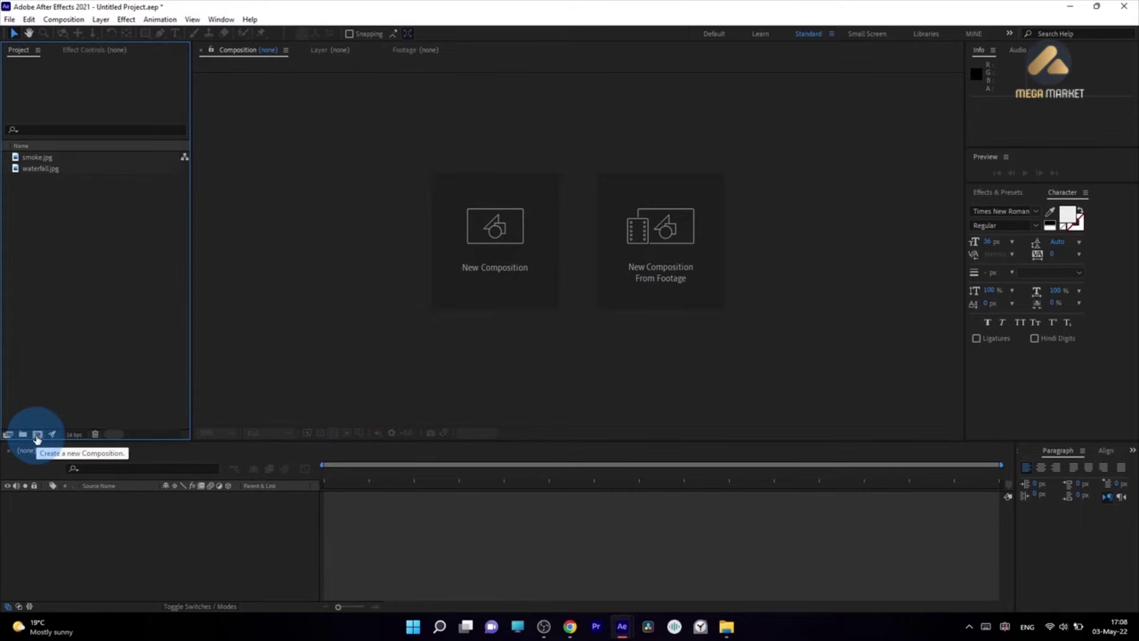
# Step: Start a new composition sized 1920×1080 at 30 fps
pyautogui.click(505, 236)
pyautogui.moveTo(348, 145); pyautogui.dragTo(505, 160)
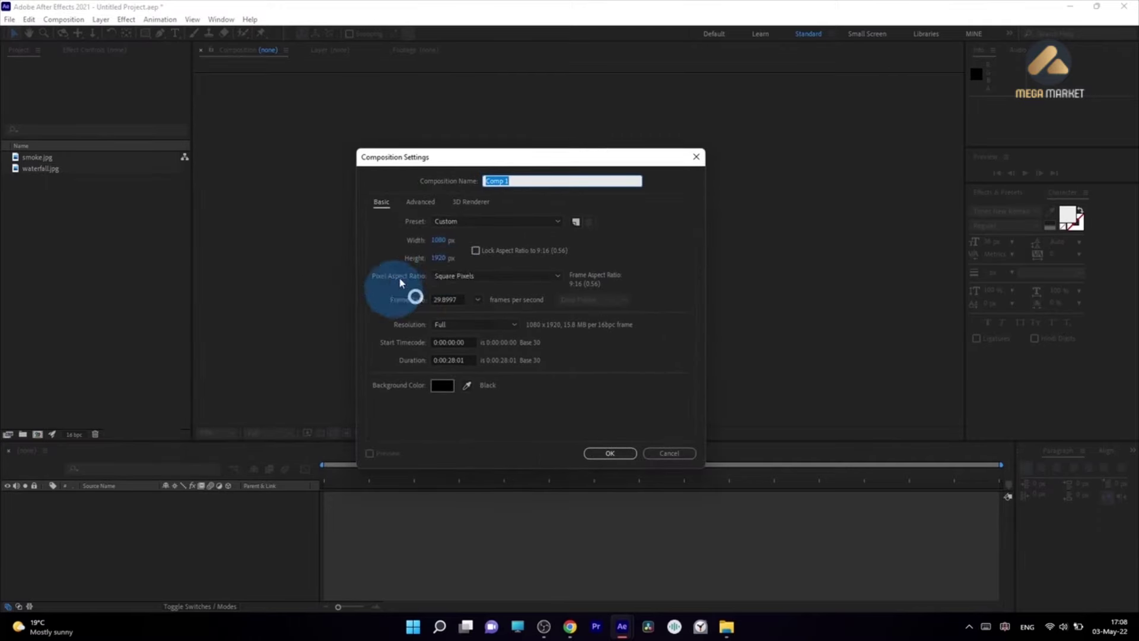
pyautogui.click(439, 240)
pyautogui.write('1920')
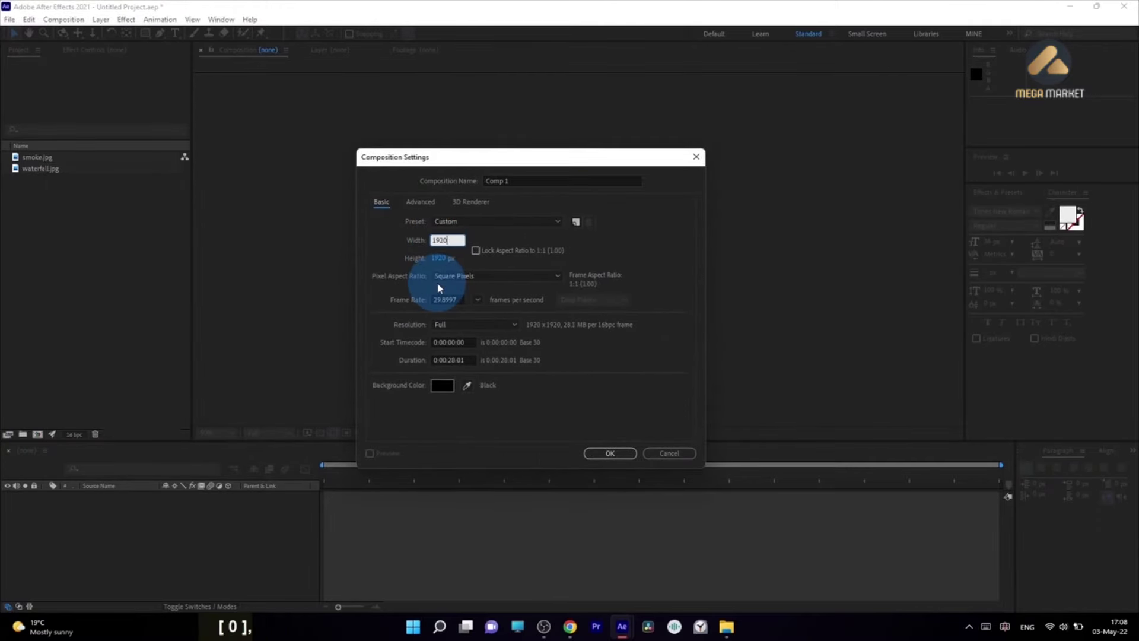
pyautogui.click(439, 258)
pyautogui.write('1080')
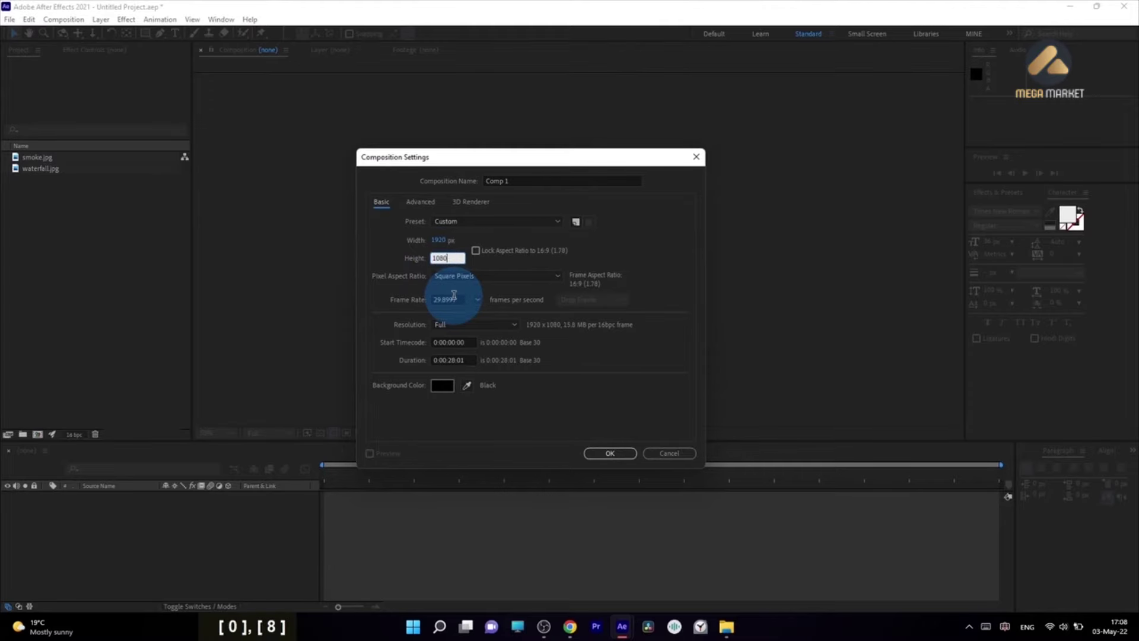
pyautogui.click(386, 240)
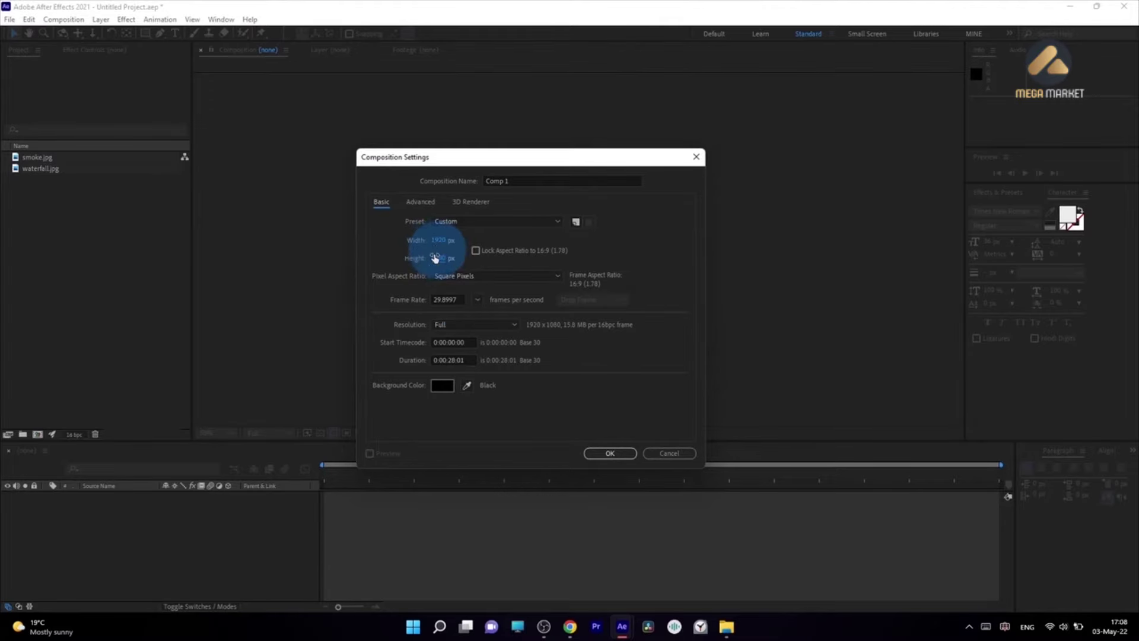
pyautogui.click(477, 299)
pyautogui.click(490, 394)
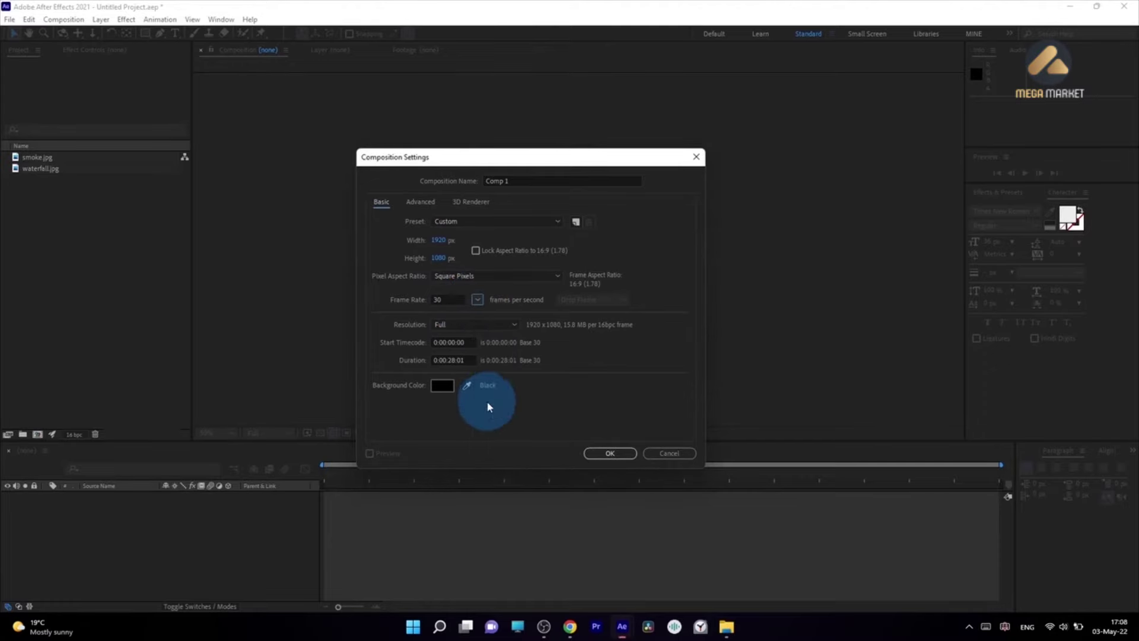
# Step: Set the composition duration to 0:00:09:01, name it Waterfall, and create it
pyautogui.click(453, 360)
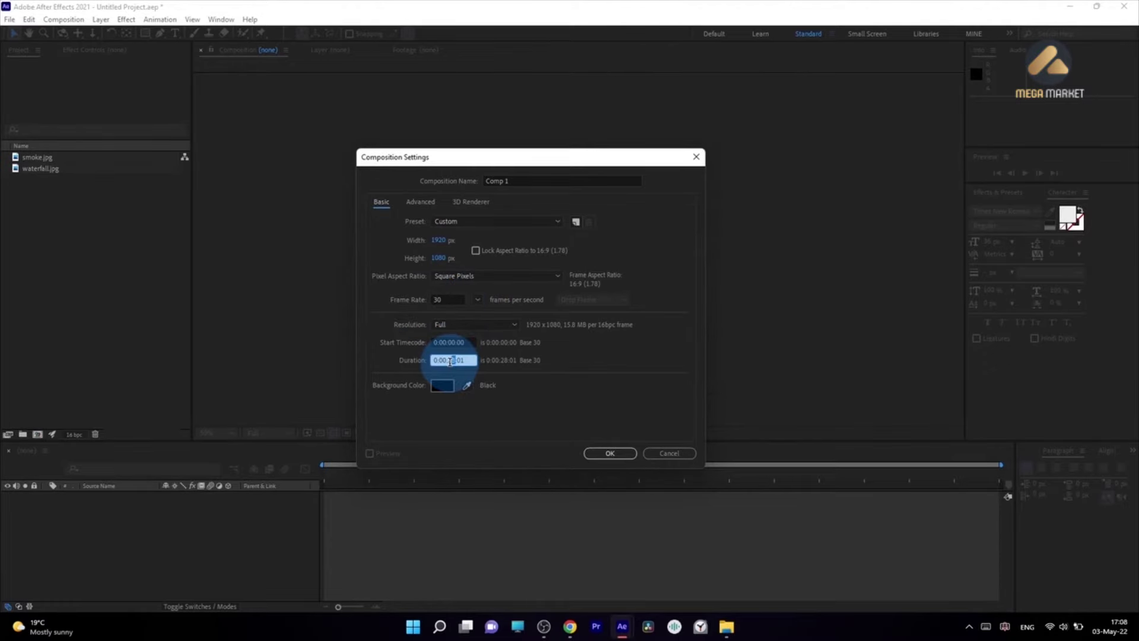
pyautogui.write('9')
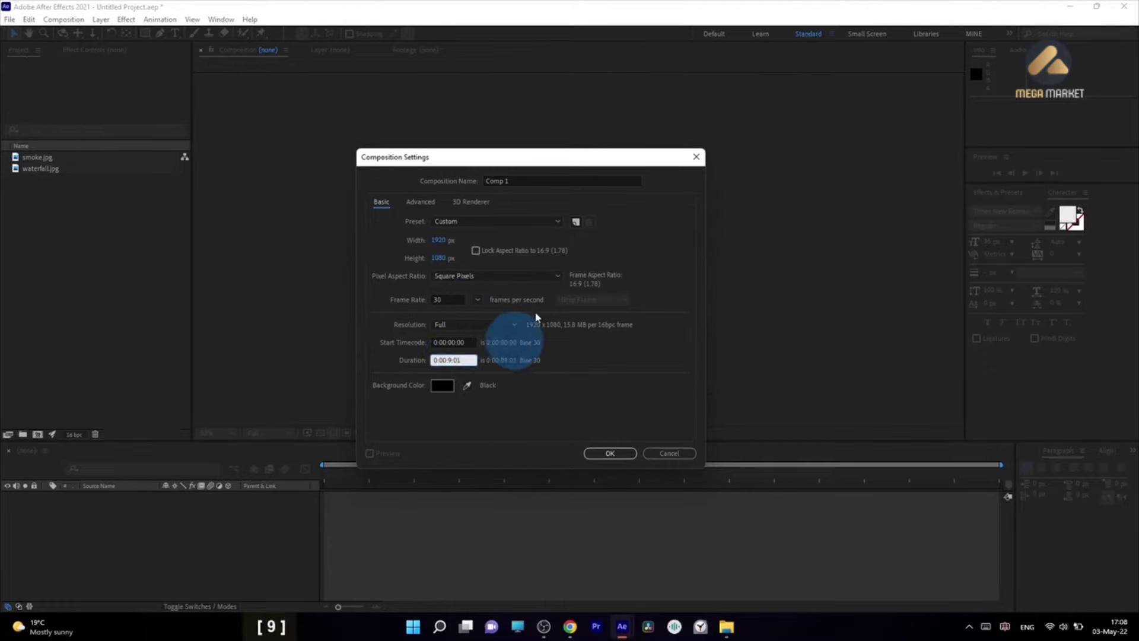
pyautogui.click(460, 181)
pyautogui.write('Waterfall')
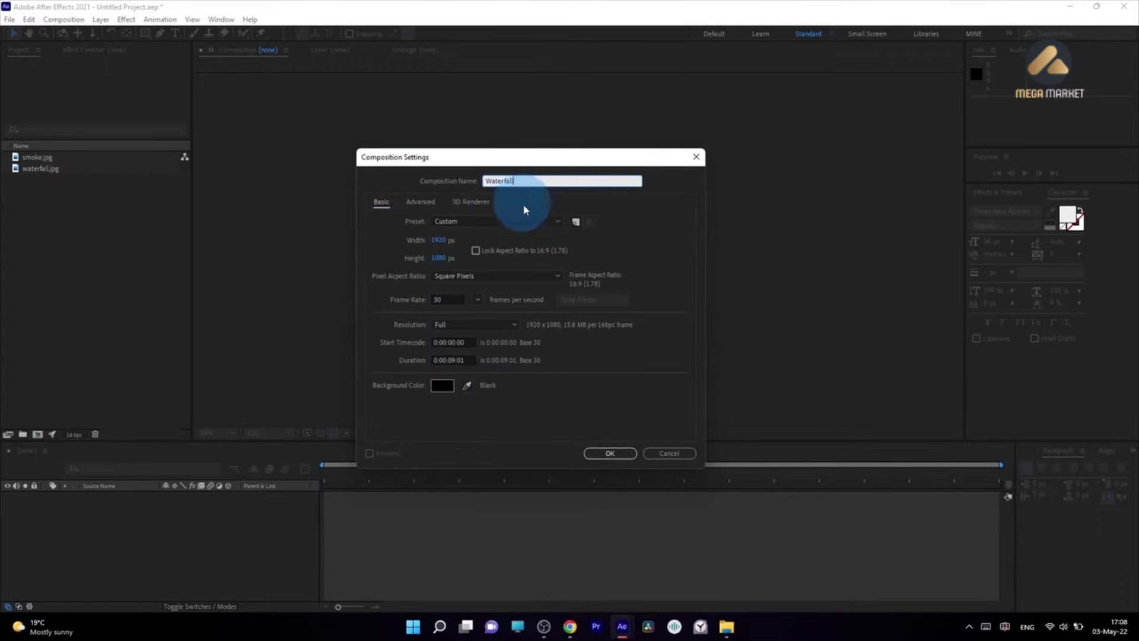
pyautogui.click(610, 452)
pyautogui.click(39, 179)
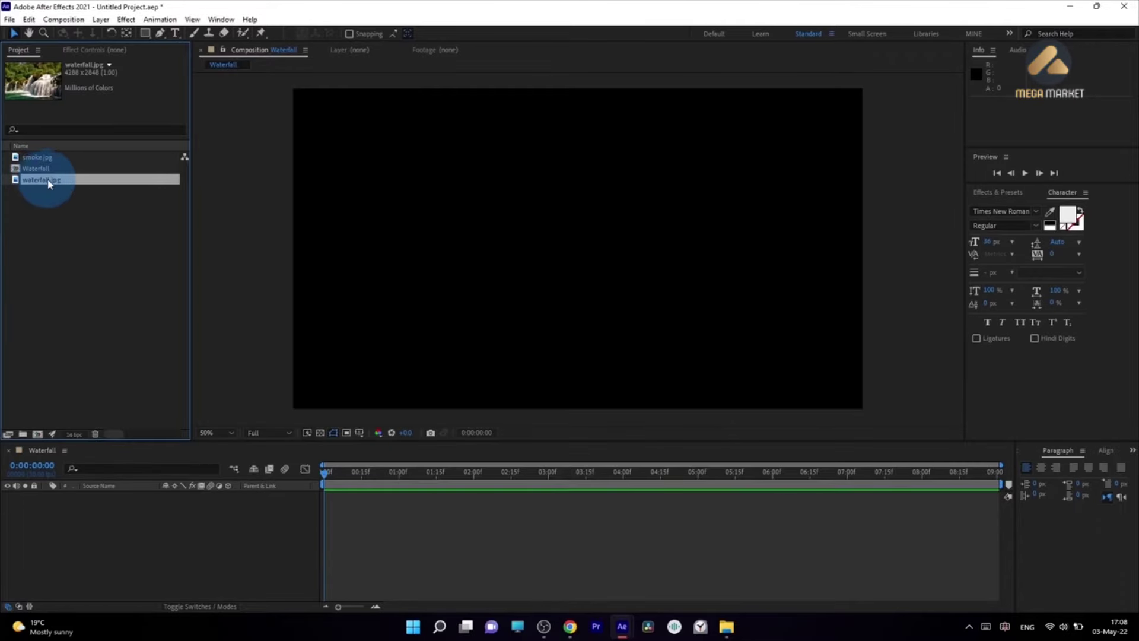
# Step: Add waterfall.jpg to the Waterfall comp and scale it to 53%
pyautogui.moveTo(52, 184); pyautogui.dragTo(150, 527)
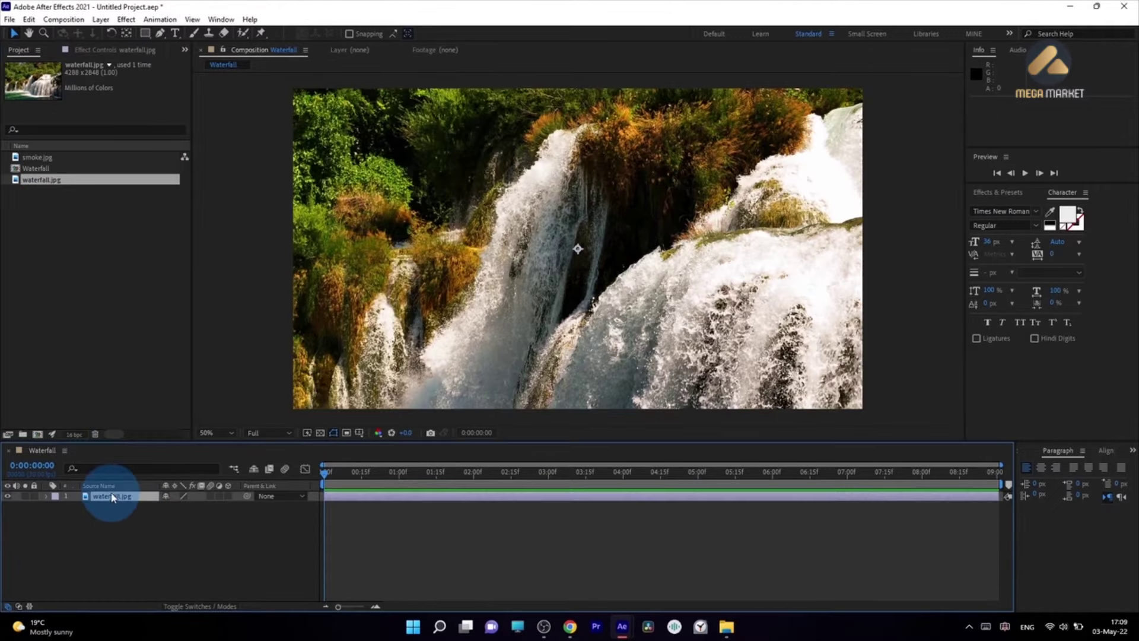
pyautogui.press('s')
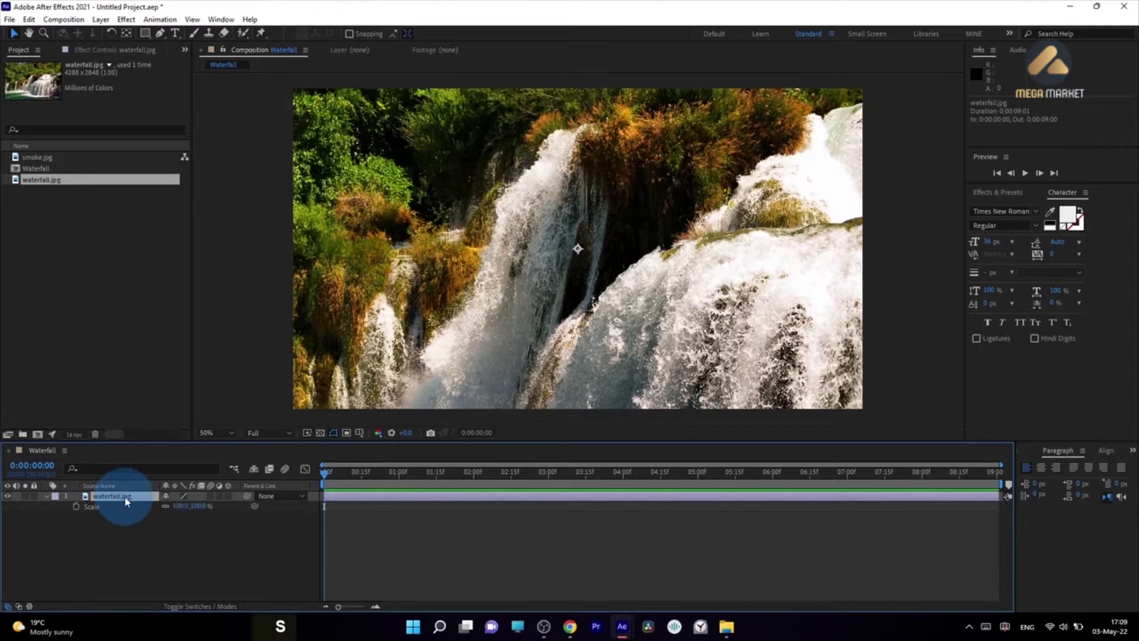
pyautogui.moveTo(180, 505); pyautogui.dragTo(152, 501)
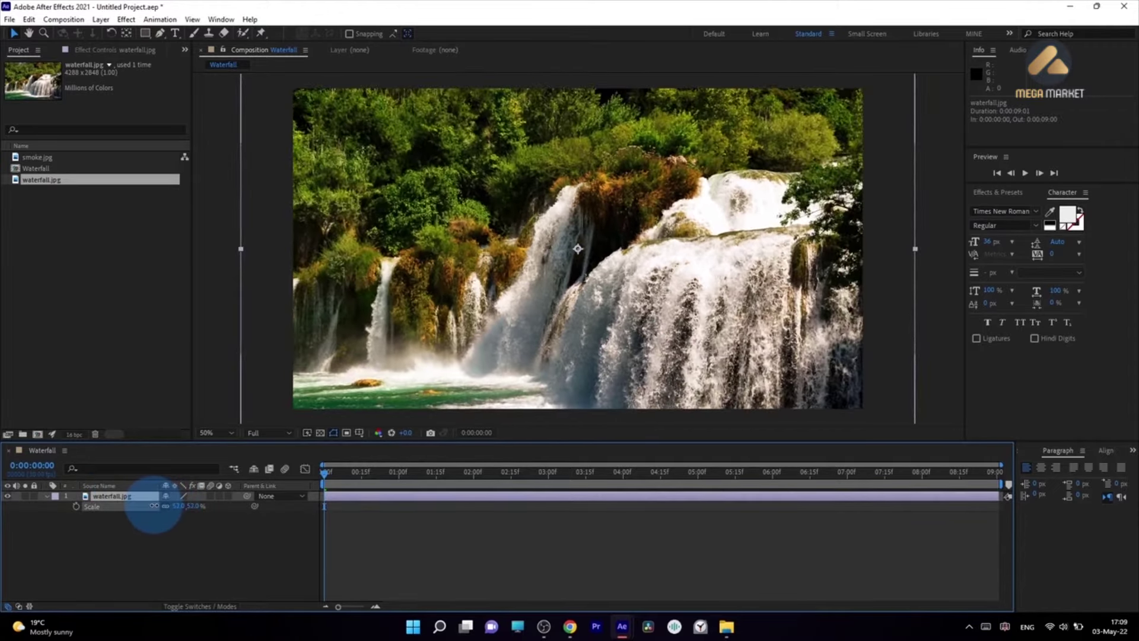
pyautogui.click(570, 203)
pyautogui.click(455, 442)
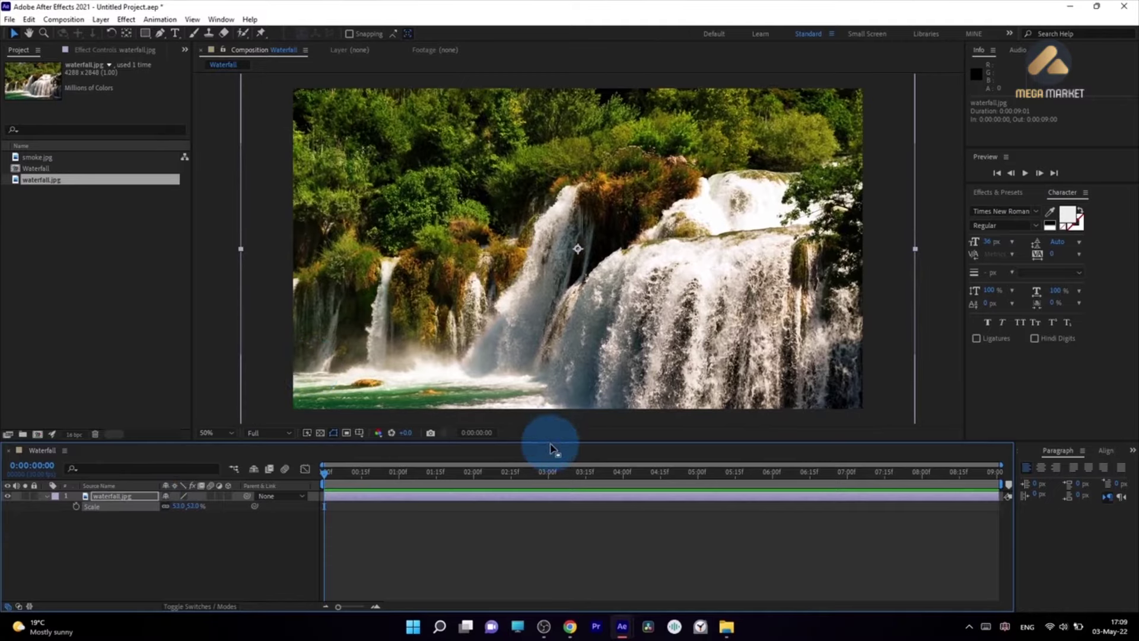
# Step: Shift the waterfall image up about 120 px and move the playhead to 0:00:02:06
pyautogui.moveTo(560, 442); pyautogui.dragTo(556, 472)
pyautogui.click(554, 326)
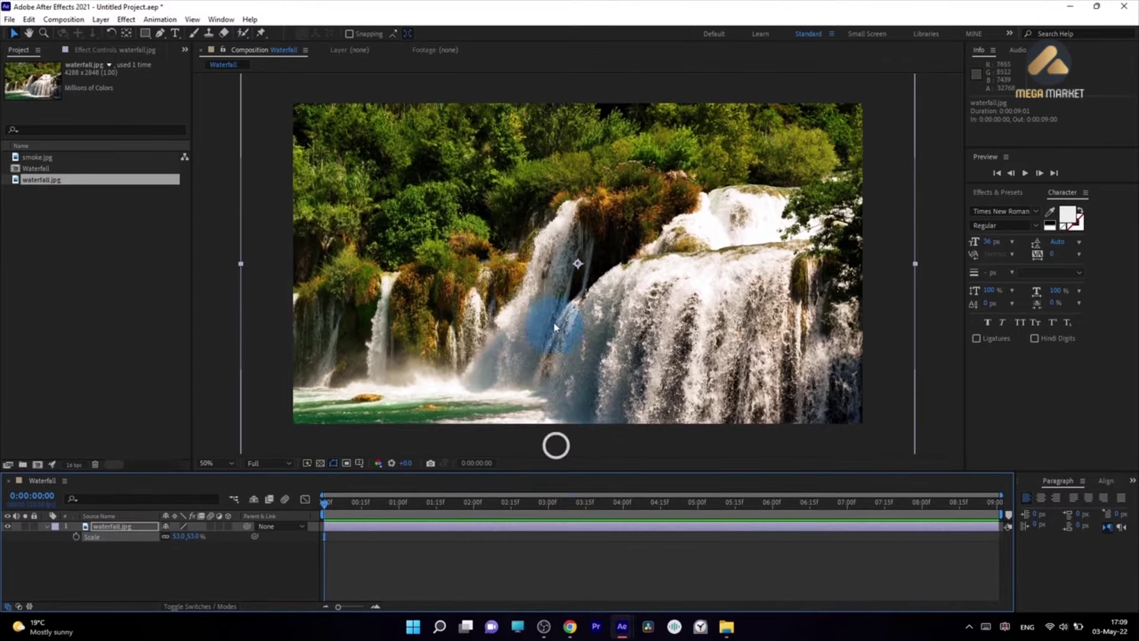
pyautogui.click(101, 155)
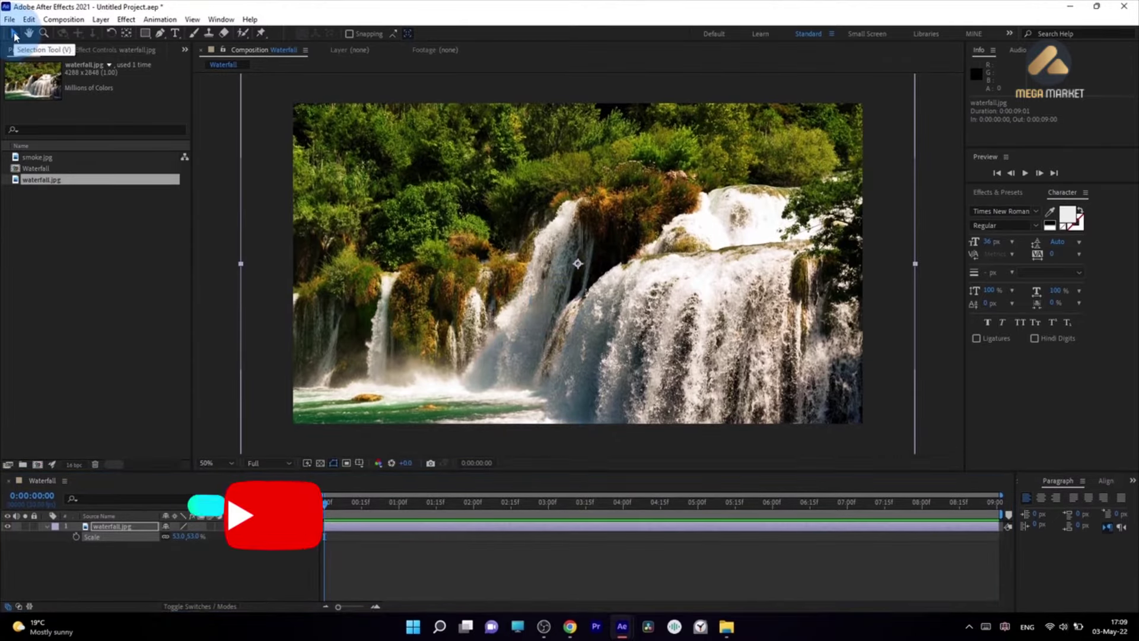
pyautogui.moveTo(599, 335); pyautogui.dragTo(599, 295)
pyautogui.click(109, 553)
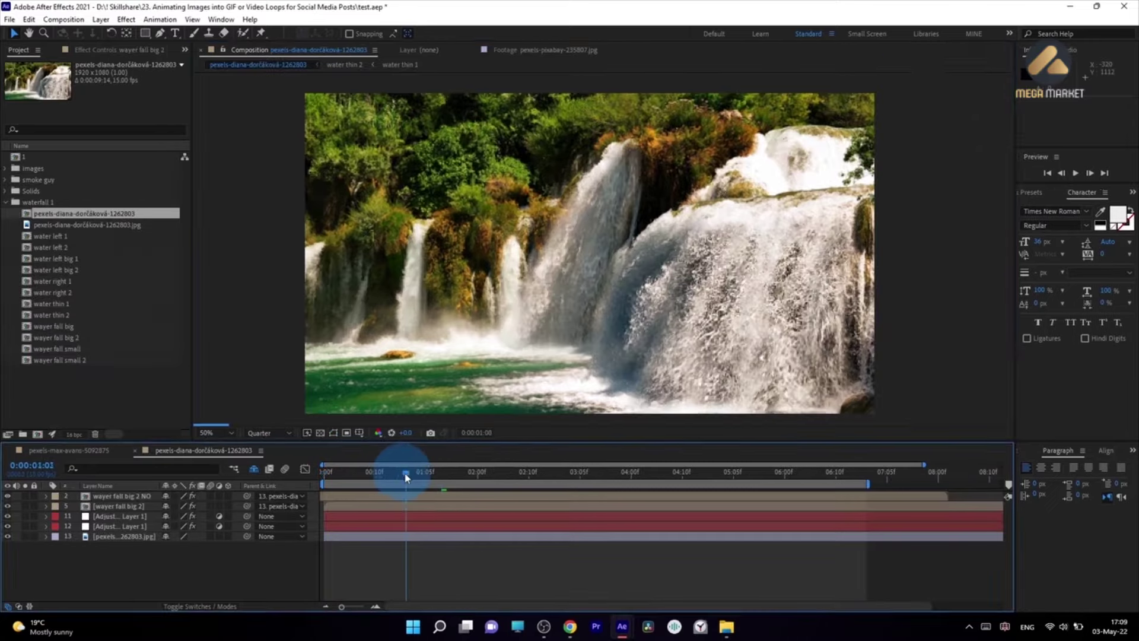
pyautogui.moveTo(405, 476); pyautogui.dragTo(508, 477)
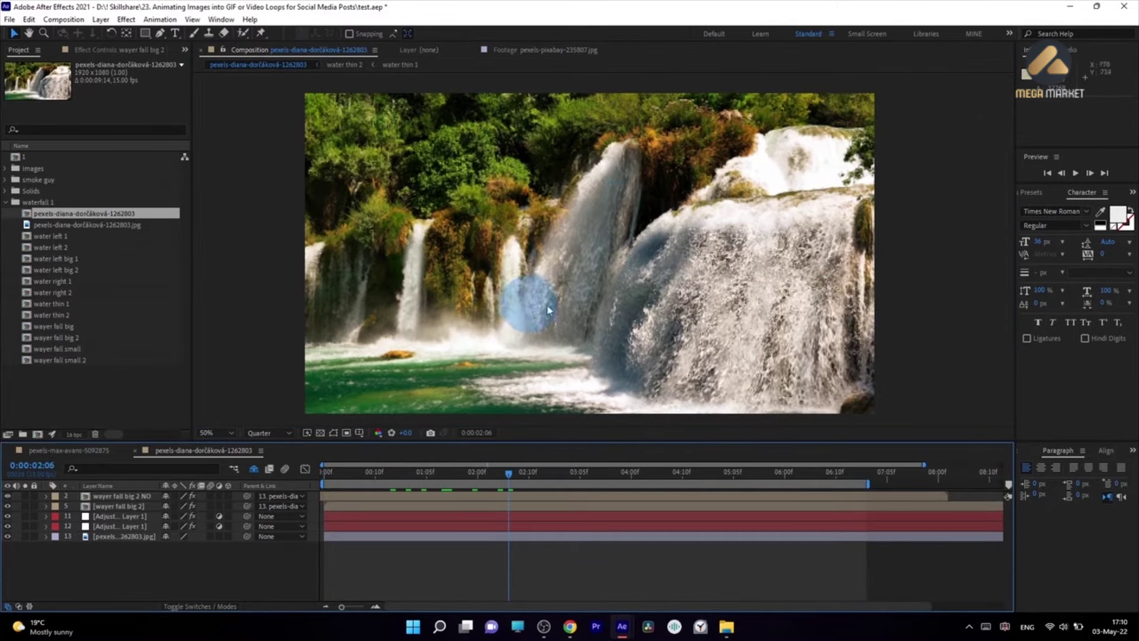
# Step: In the example project, toggle the wayer fall big 2 layer's visibility off and back on
pyautogui.click(7, 202)
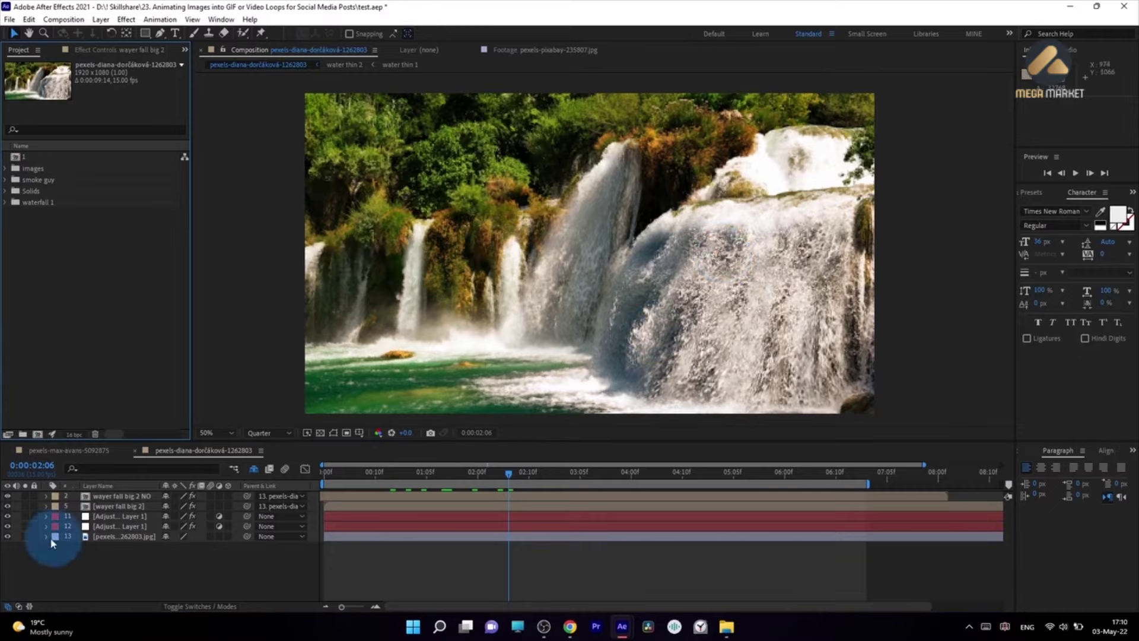
pyautogui.click(115, 504)
pyautogui.doubleClick(6, 506)
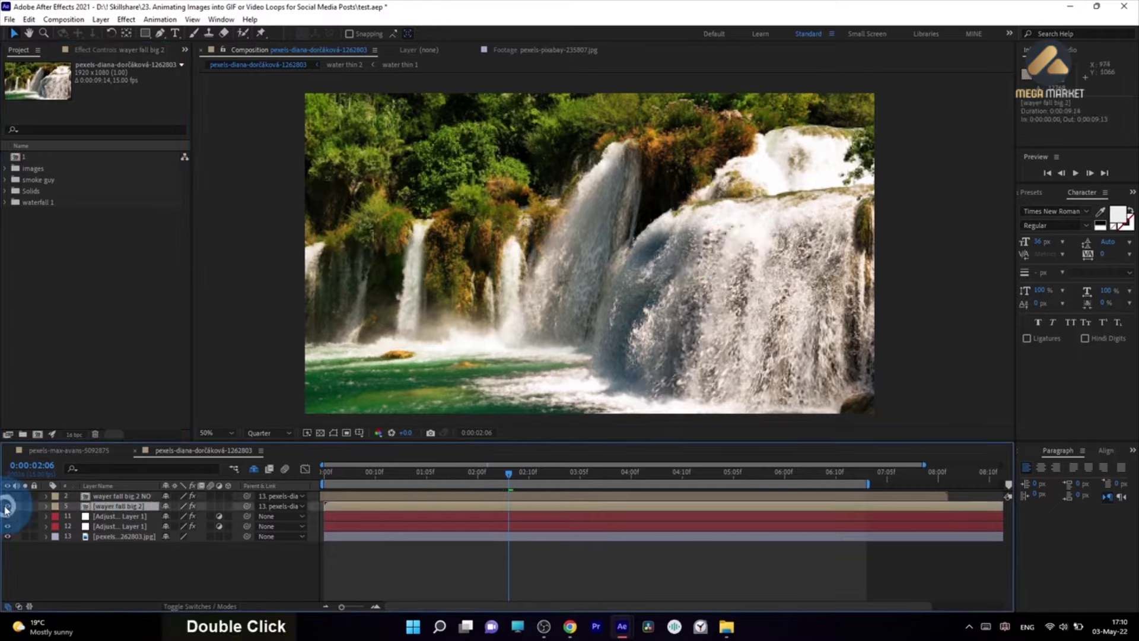
pyautogui.click(6, 506)
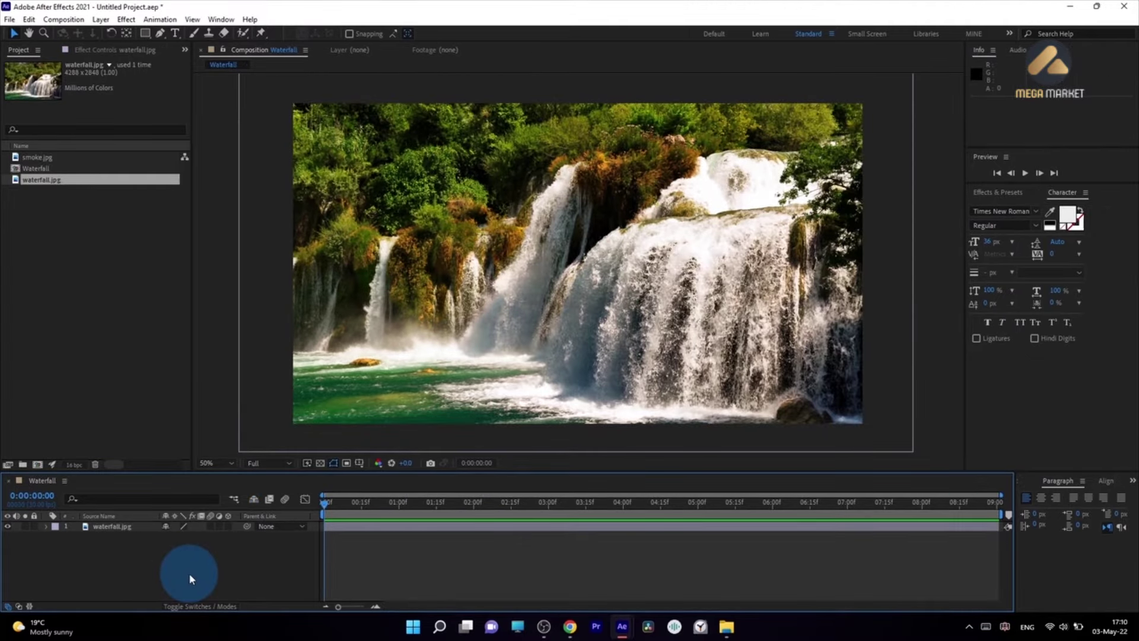
# Step: Create a new 800×1550 px composition named Water Middle
pyautogui.click(98, 312)
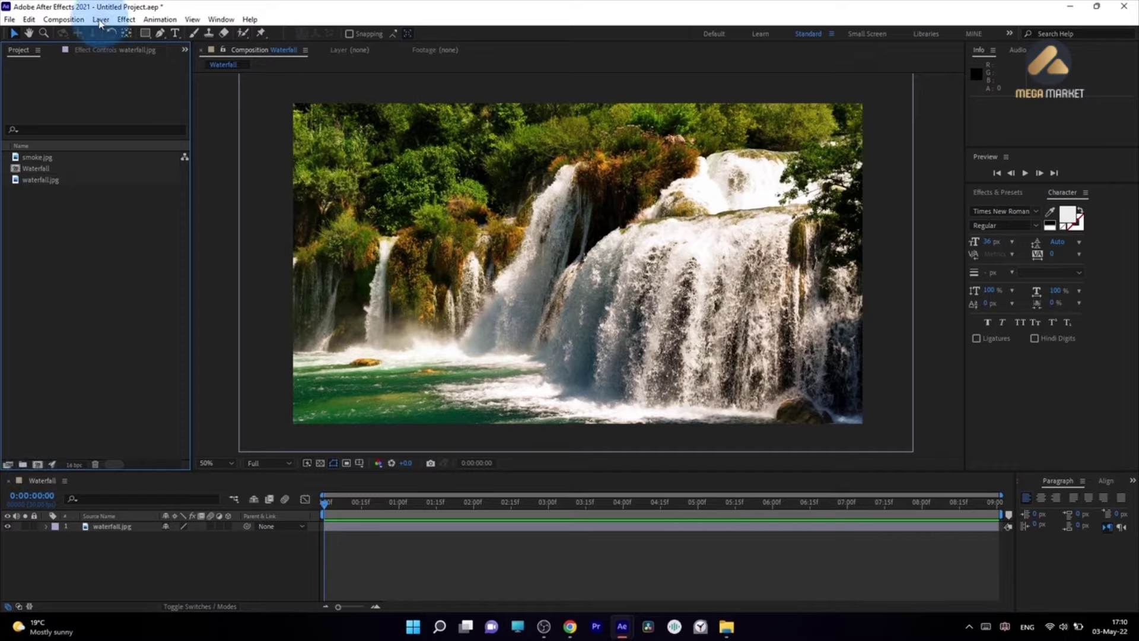
pyautogui.click(66, 20)
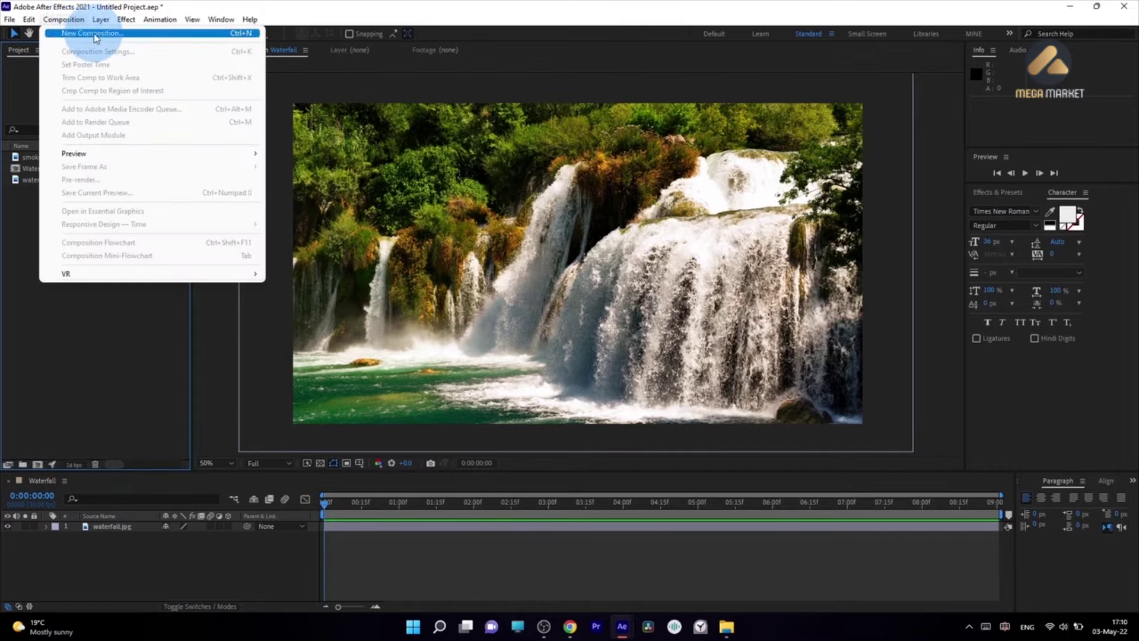
pyautogui.click(94, 34)
pyautogui.write('Water Middle')
pyautogui.moveTo(558, 161); pyautogui.dragTo(365, 151)
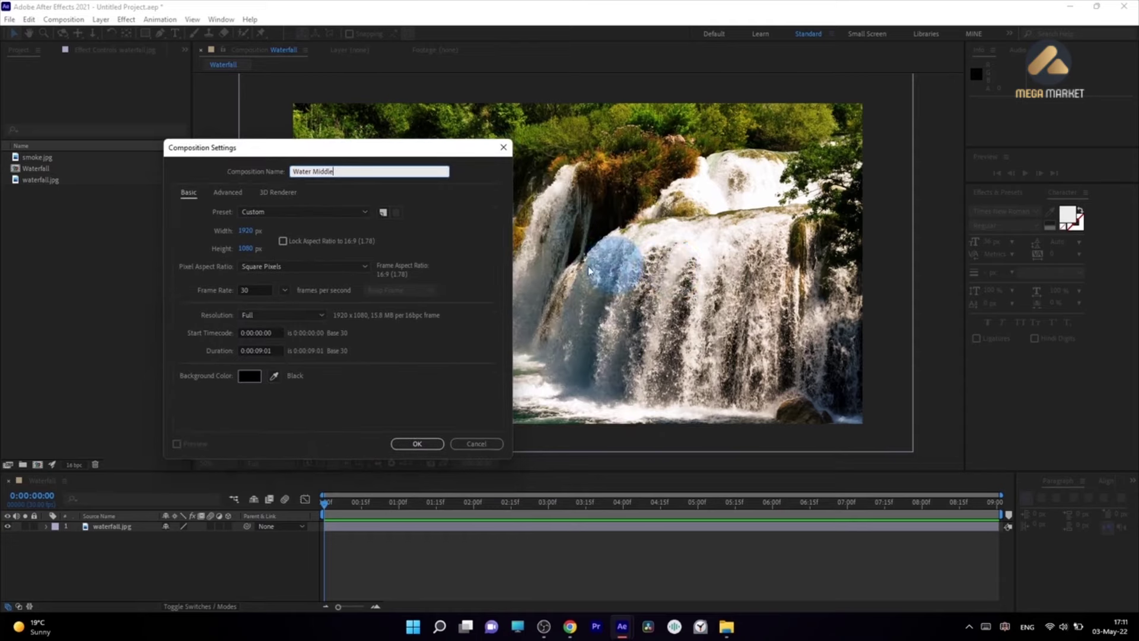
pyautogui.click(388, 218)
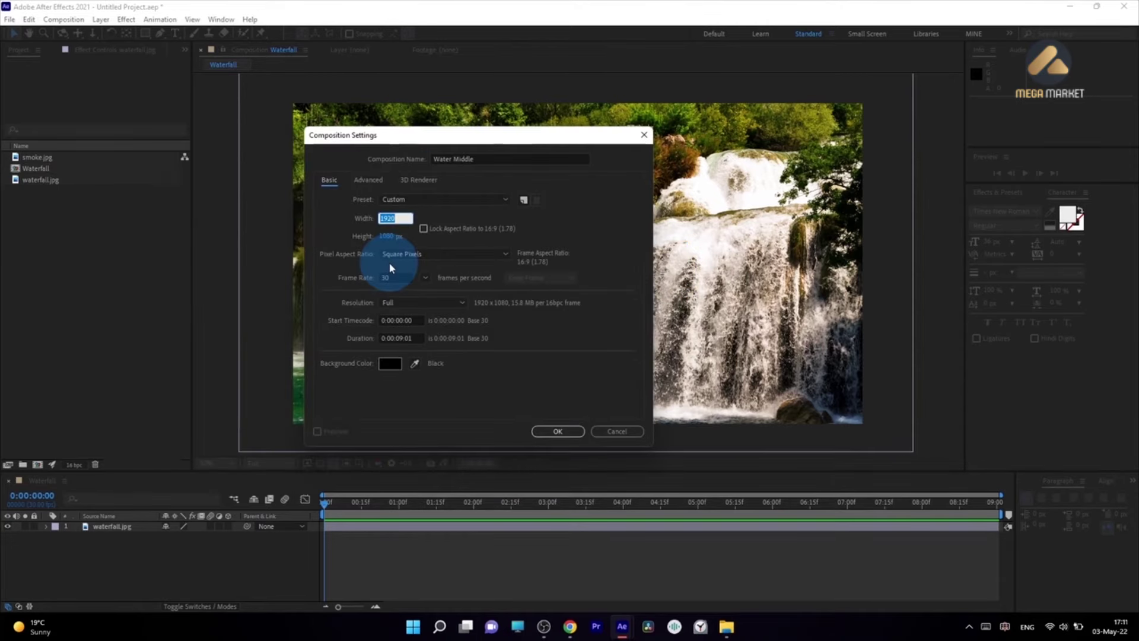
pyautogui.write('800')
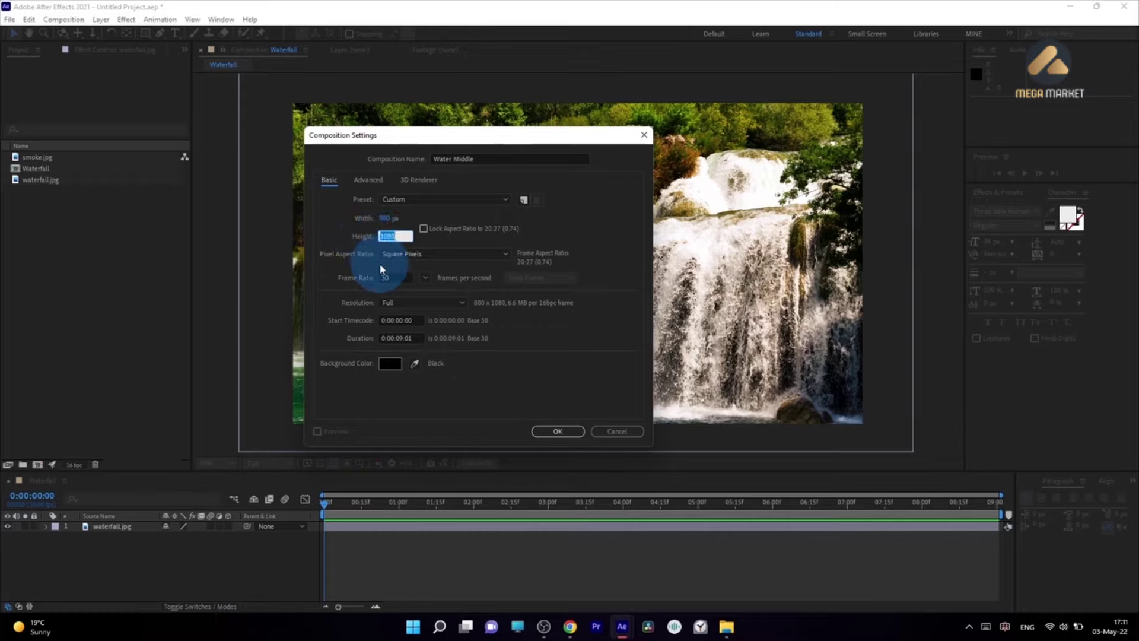
pyautogui.write('1550')
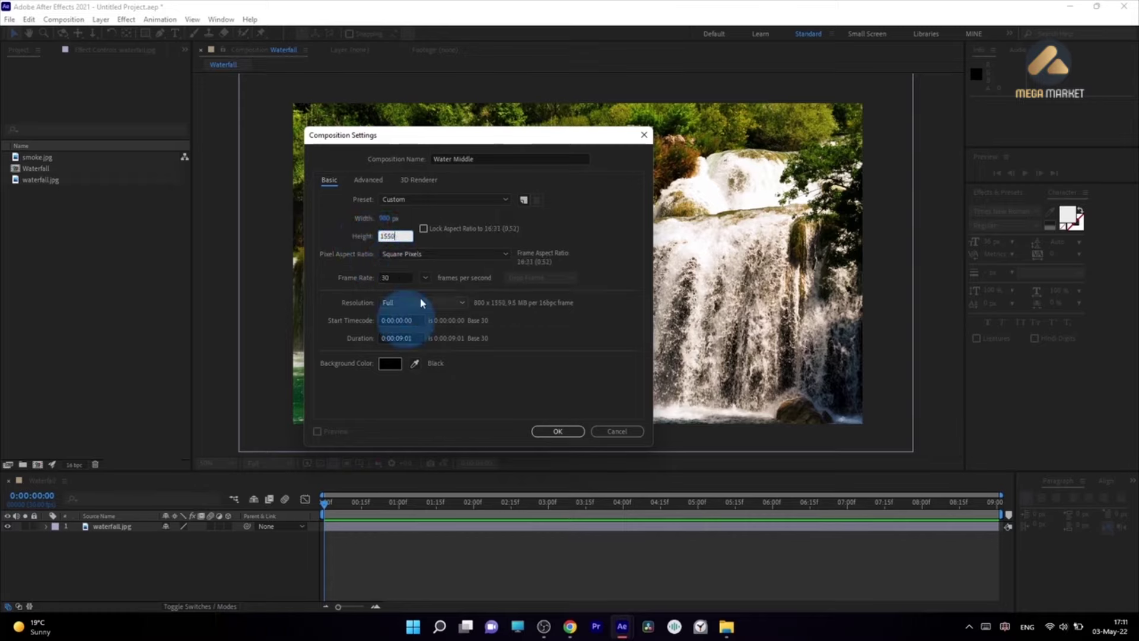
pyautogui.click(556, 432)
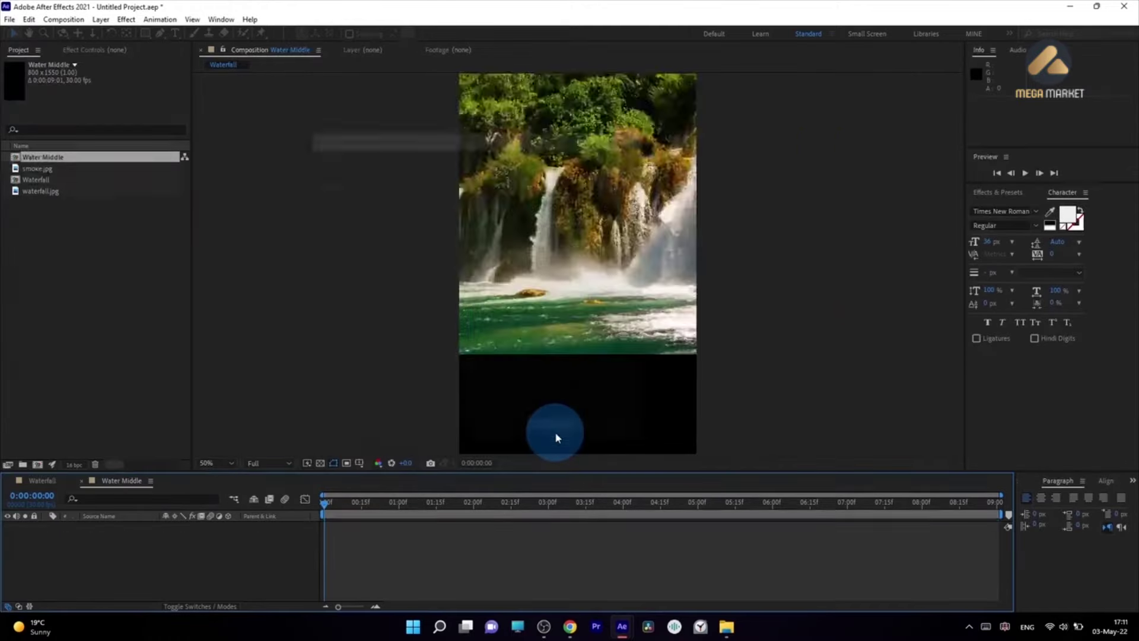
# Step: Add waterfall.jpg to the Water Middle comp and position it within the tall frame
pyautogui.scroll(-2, 503, 291)
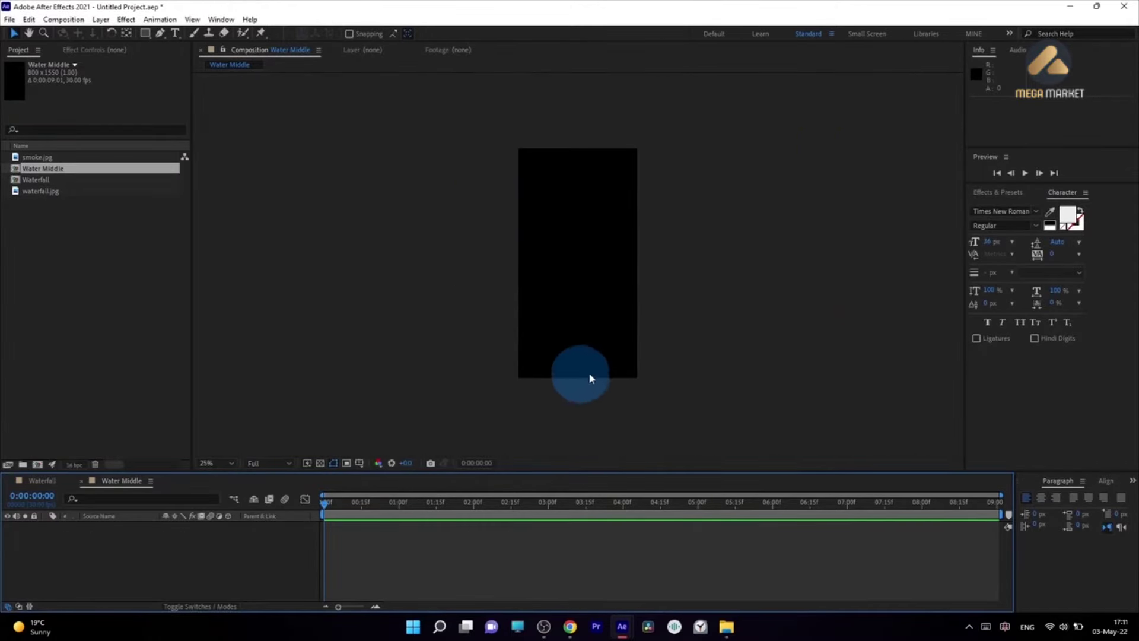
pyautogui.click(54, 193)
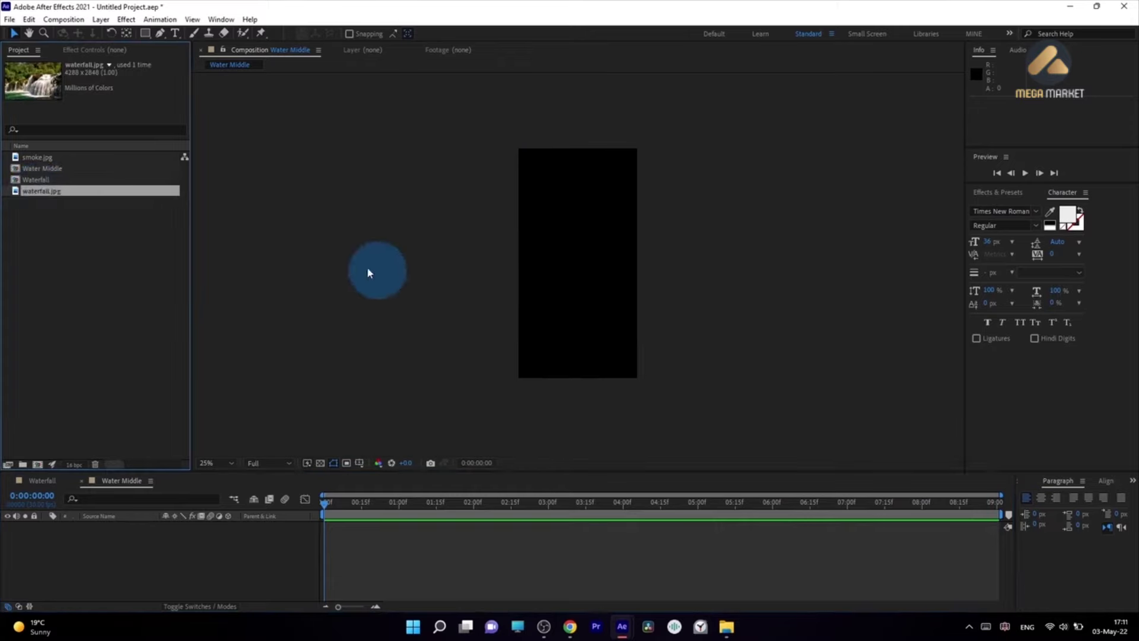
pyautogui.moveTo(47, 194); pyautogui.dragTo(153, 560)
pyautogui.moveTo(617, 350); pyautogui.dragTo(573, 247)
pyautogui.moveTo(634, 200); pyautogui.dragTo(529, 363)
# Step: Scale the waterfall layer up to 142% and reframe it so only falling water shows
pyautogui.click(111, 526)
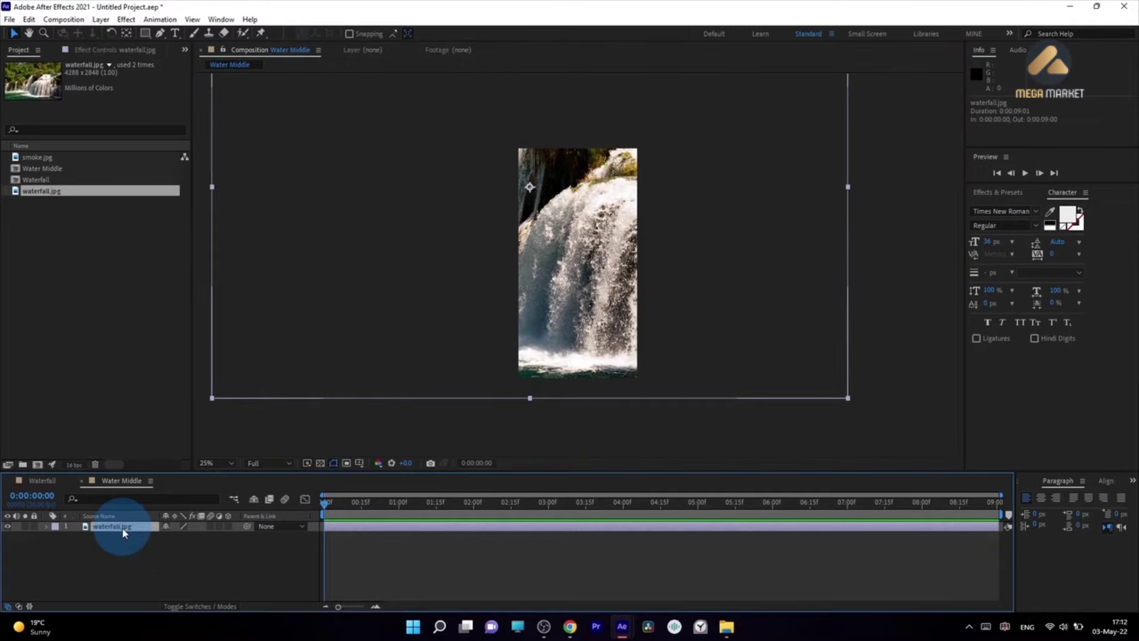
pyautogui.press('s')
pyautogui.moveTo(180, 544); pyautogui.dragTo(193, 536)
pyautogui.moveTo(560, 391); pyautogui.dragTo(552, 335)
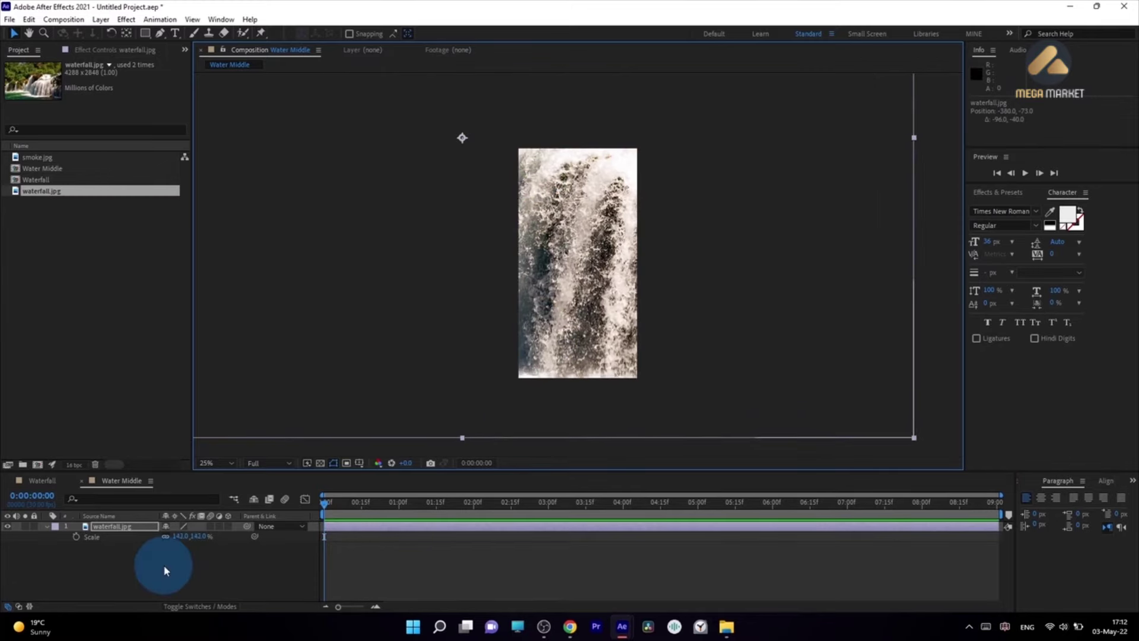
pyautogui.click(165, 570)
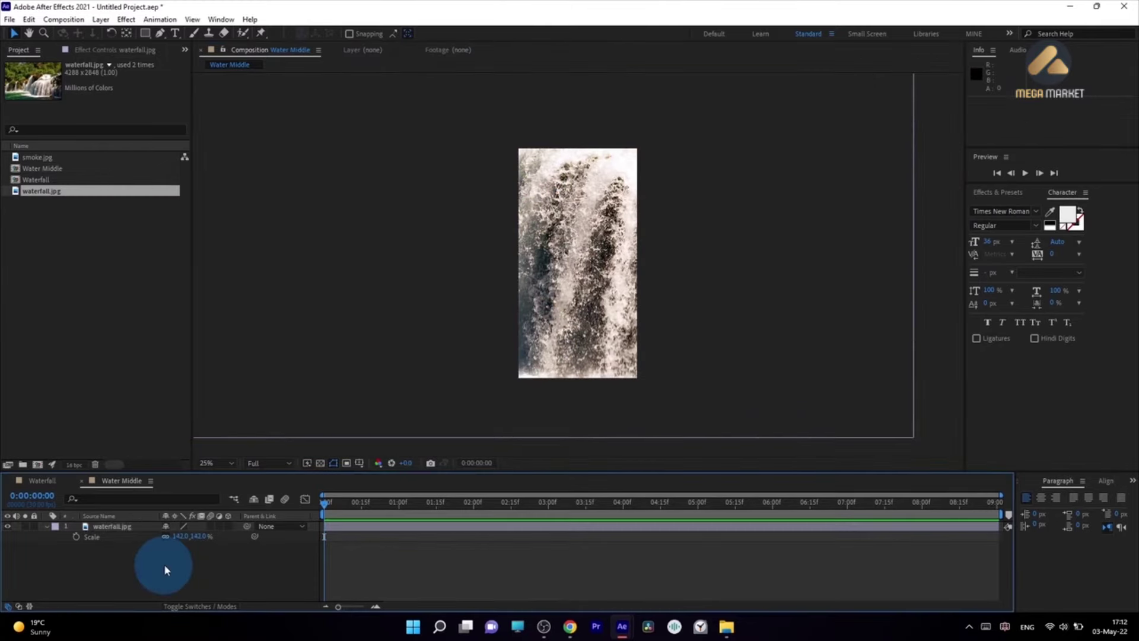
pyautogui.click(45, 525)
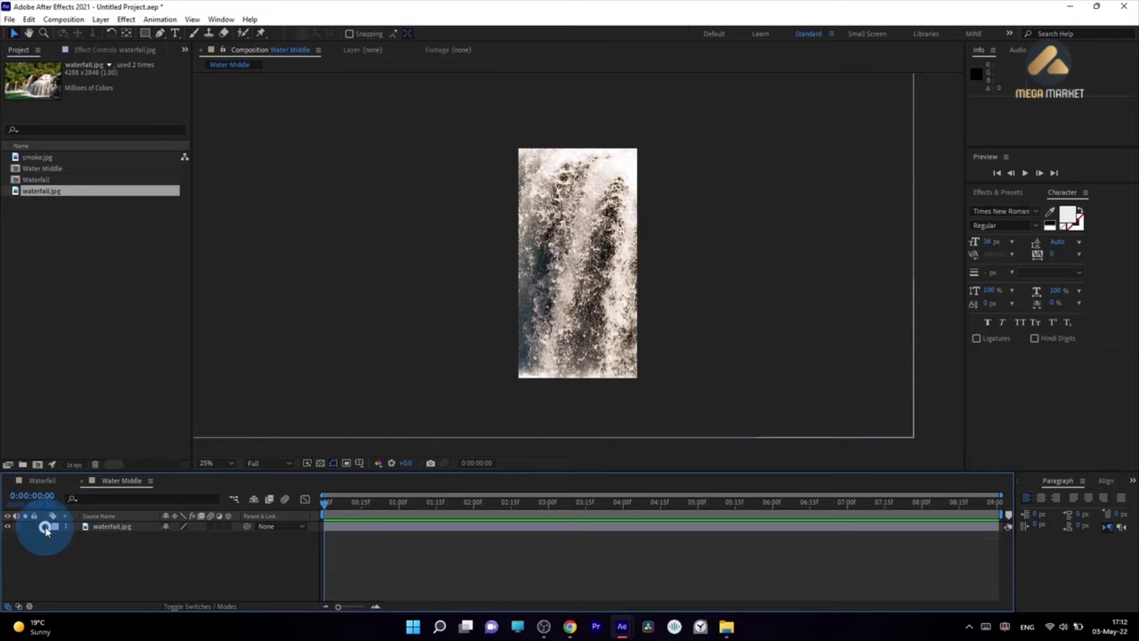
pyautogui.click(42, 478)
# Step: Rename the Waterfall composition to MAIN Waterfall in Composition Settings
pyautogui.rightClick(90, 557)
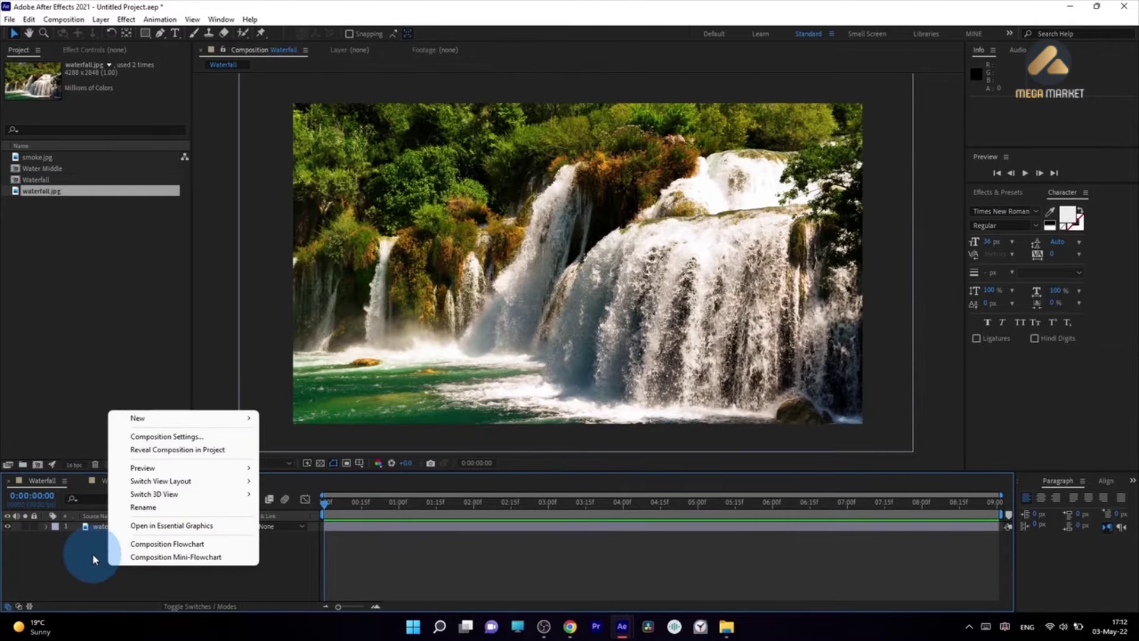
pyautogui.rightClick(92, 553)
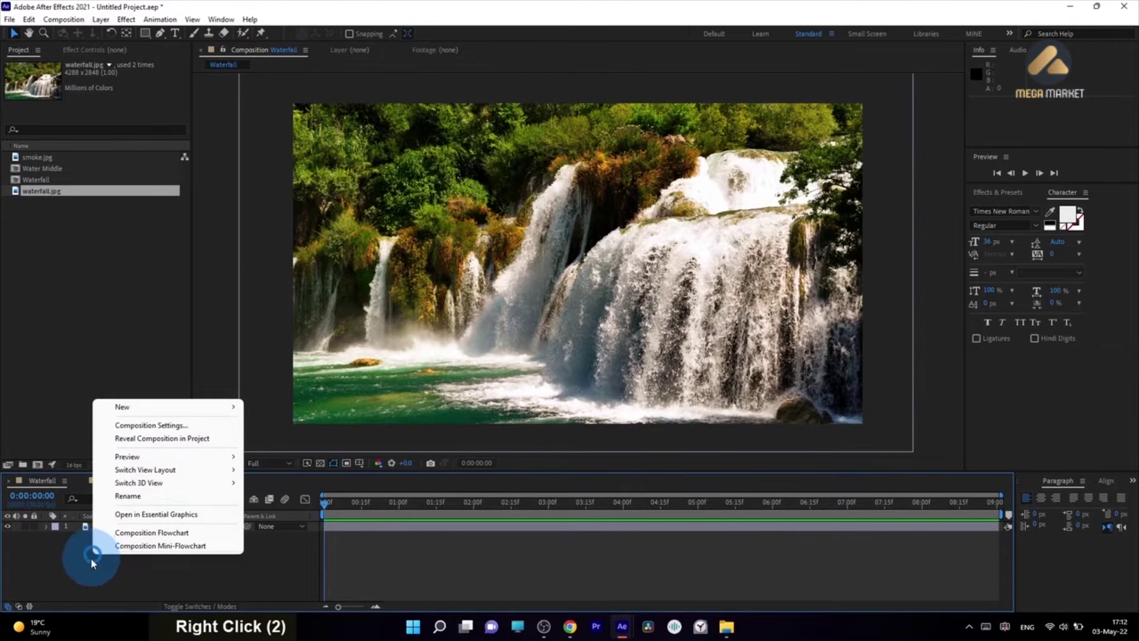
pyautogui.click(128, 425)
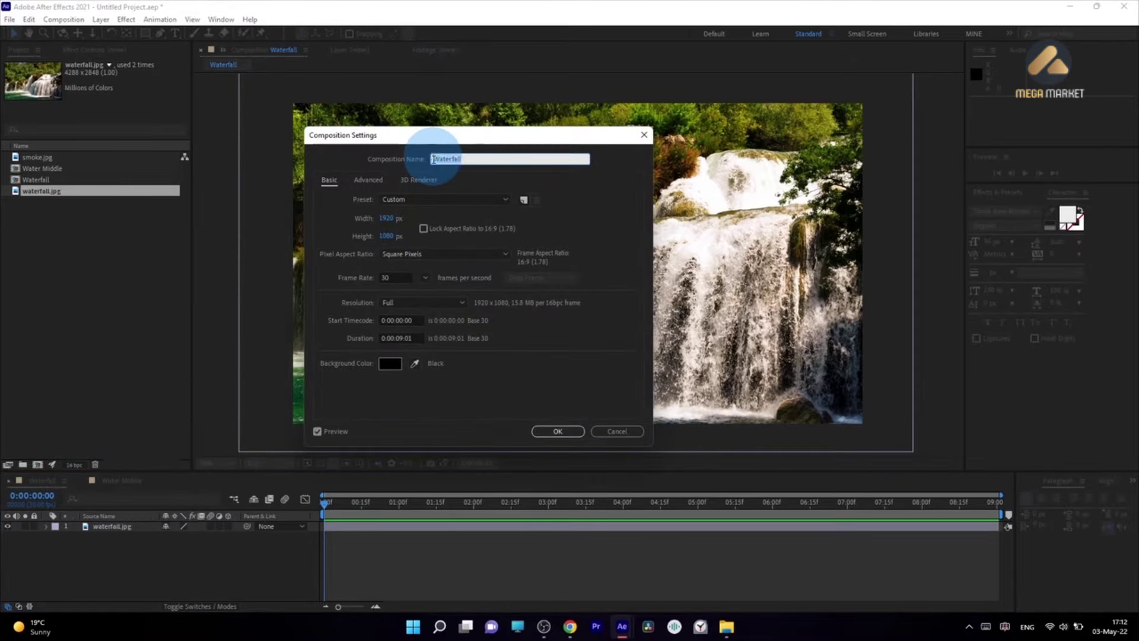
pyautogui.click(433, 157)
pyautogui.write('MAIN')
pyautogui.click(557, 431)
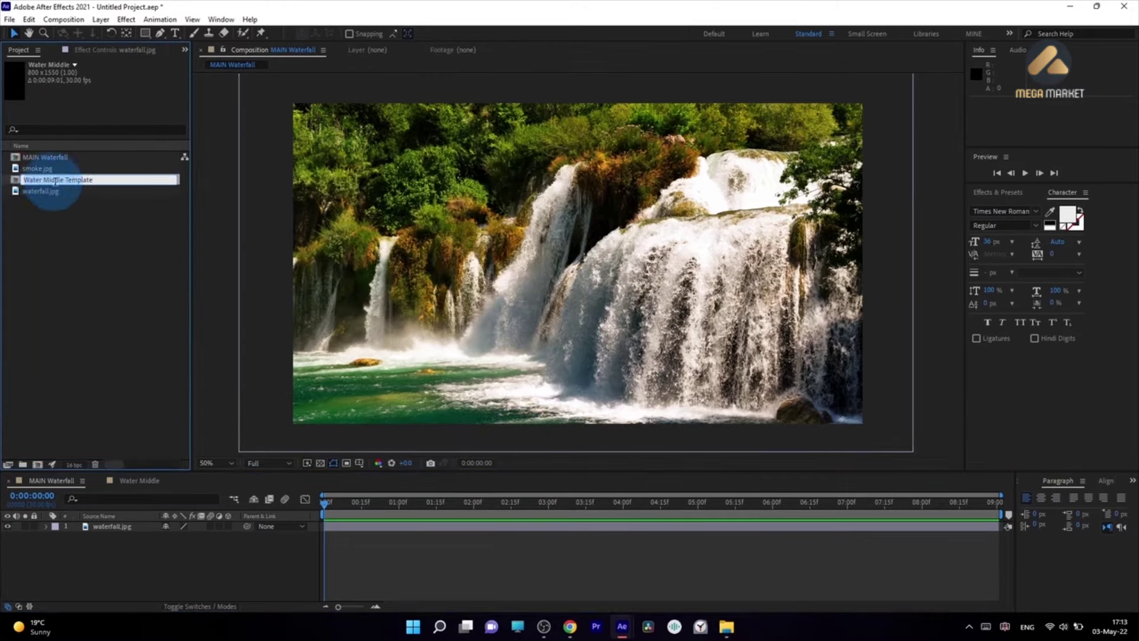
# Step: Rename the Water Middle comp to Water Middle Template in the Project panel
pyautogui.click(87, 201)
pyautogui.press('Return')
pyautogui.press('Right')
pyautogui.write('Template')
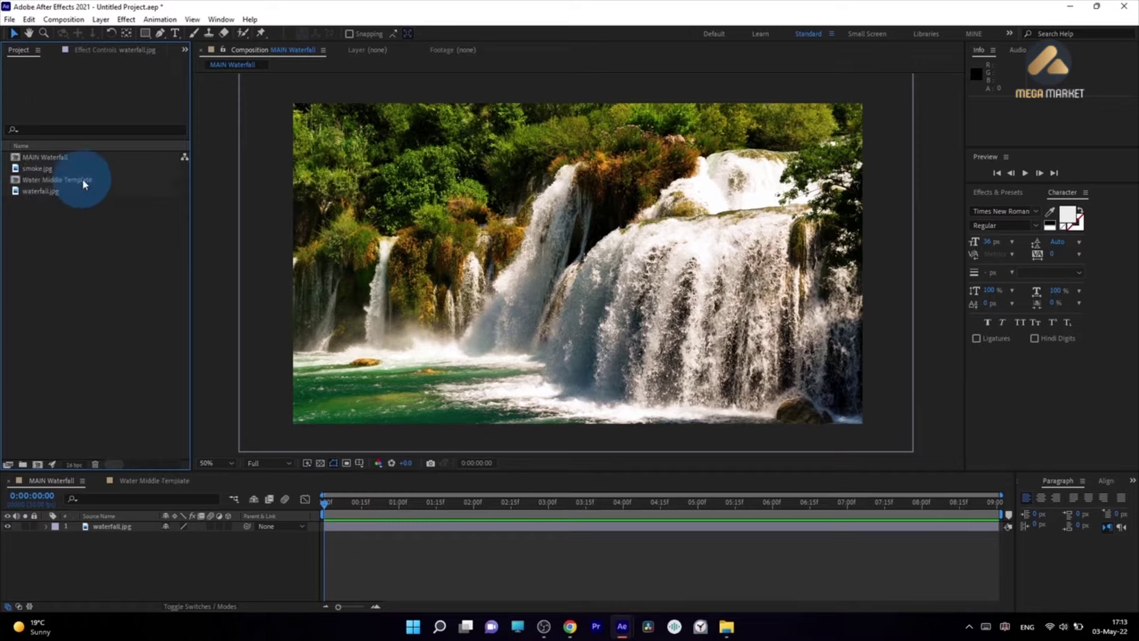
# Step: Add Water Middle Template to the MAIN Waterfall comp and shrink its scale
pyautogui.press('Return')
pyautogui.moveTo(84, 181); pyautogui.dragTo(113, 524)
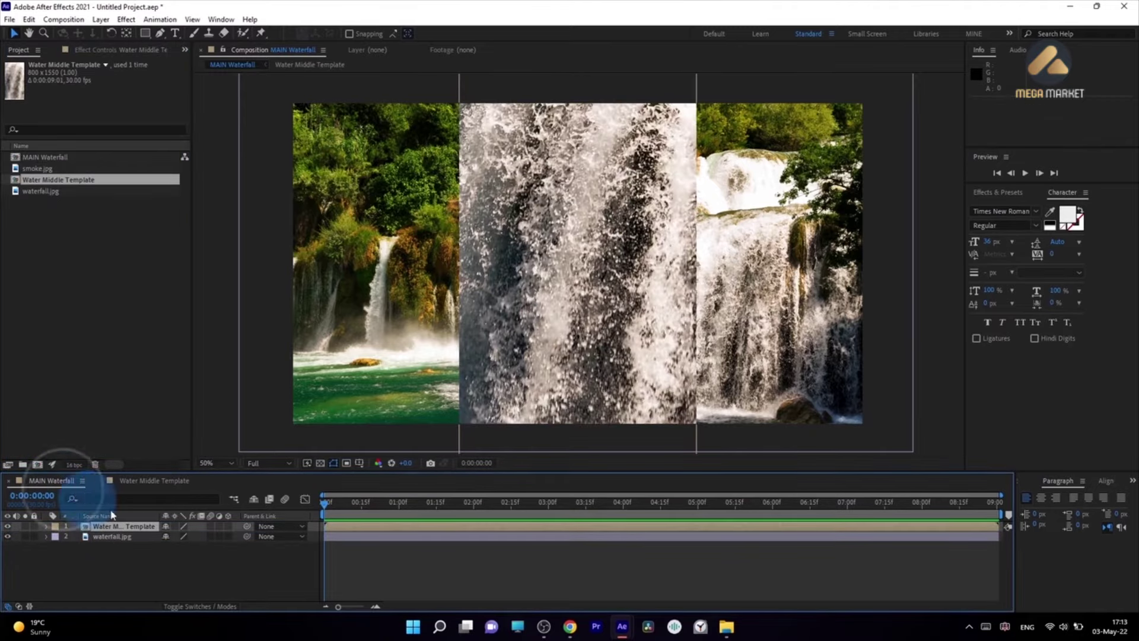
pyautogui.click(559, 369)
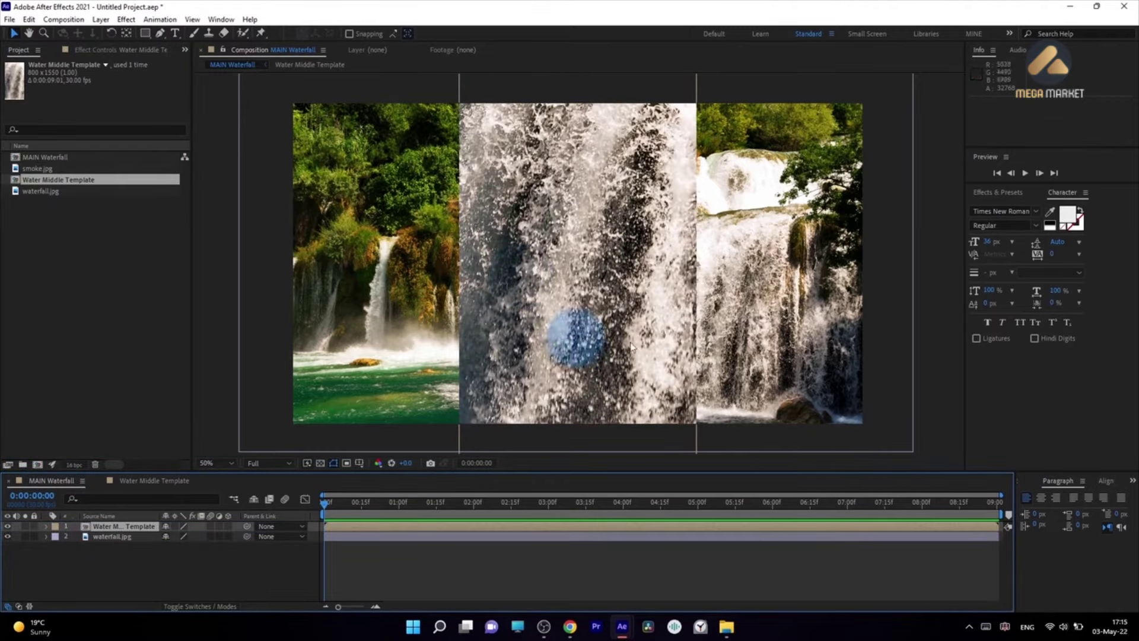
pyautogui.click(131, 522)
pyautogui.press('s')
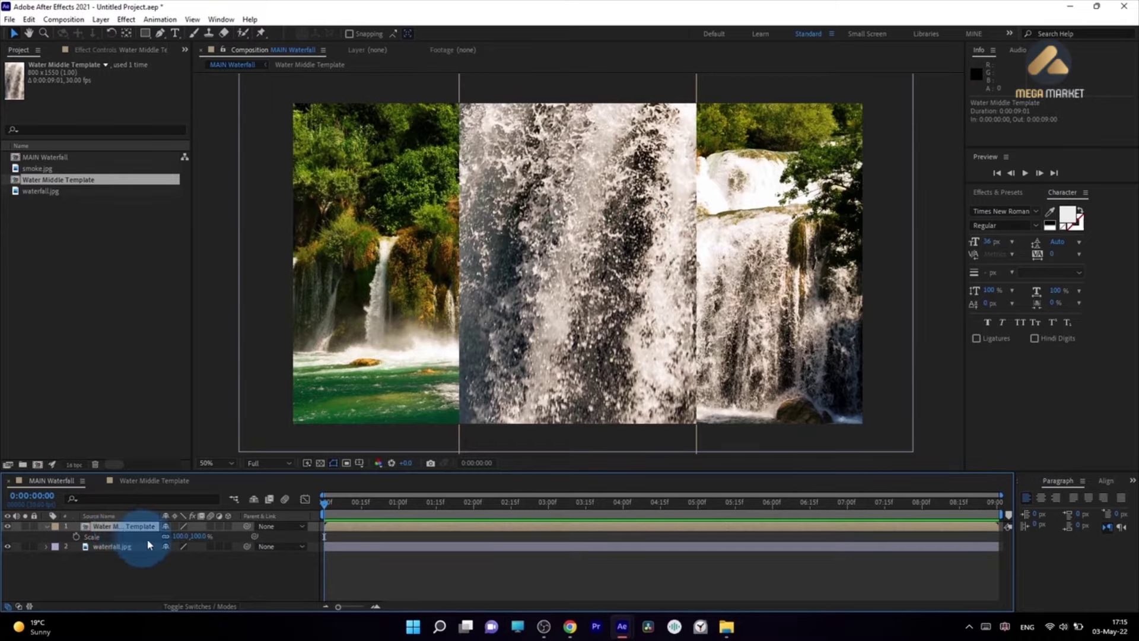
pyautogui.moveTo(178, 536); pyautogui.dragTo(146, 537)
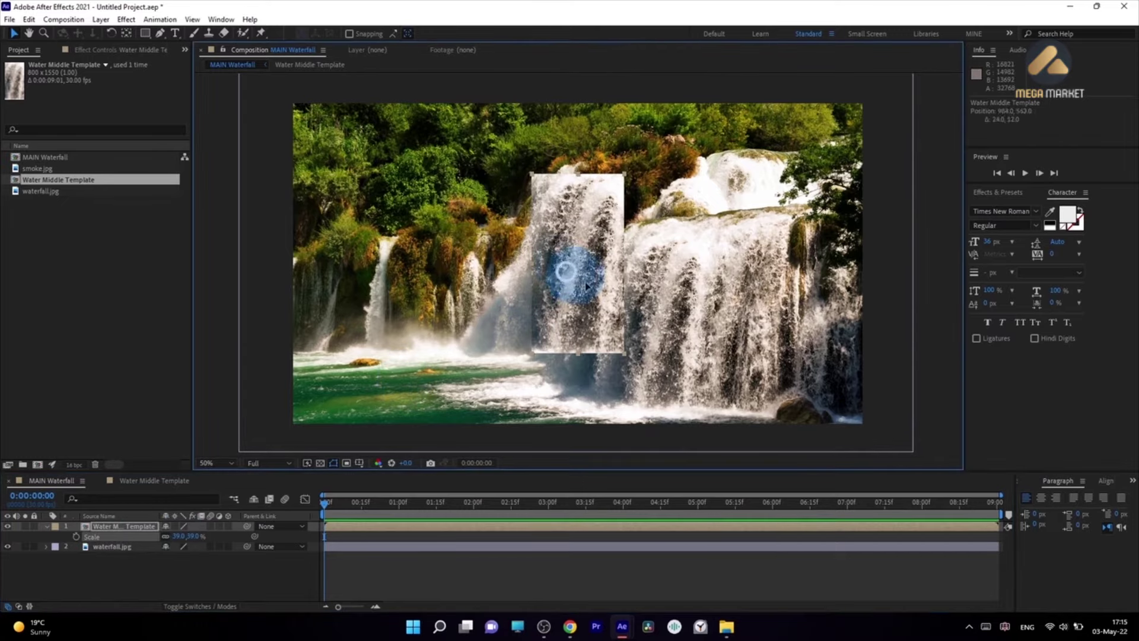
# Step: Position the layer over the central falls at 1230,720, scaled to 37%
pyautogui.moveTo(565, 267); pyautogui.dragTo(638, 333)
pyautogui.moveTo(668, 350)
pyautogui.mouseDown()
pyautogui.moveTo(628, 356)
pyautogui.moveTo(644, 375)
pyautogui.moveTo(665, 365)
pyautogui.mouseUp()
pyautogui.moveTo(180, 537); pyautogui.dragTo(178, 536)
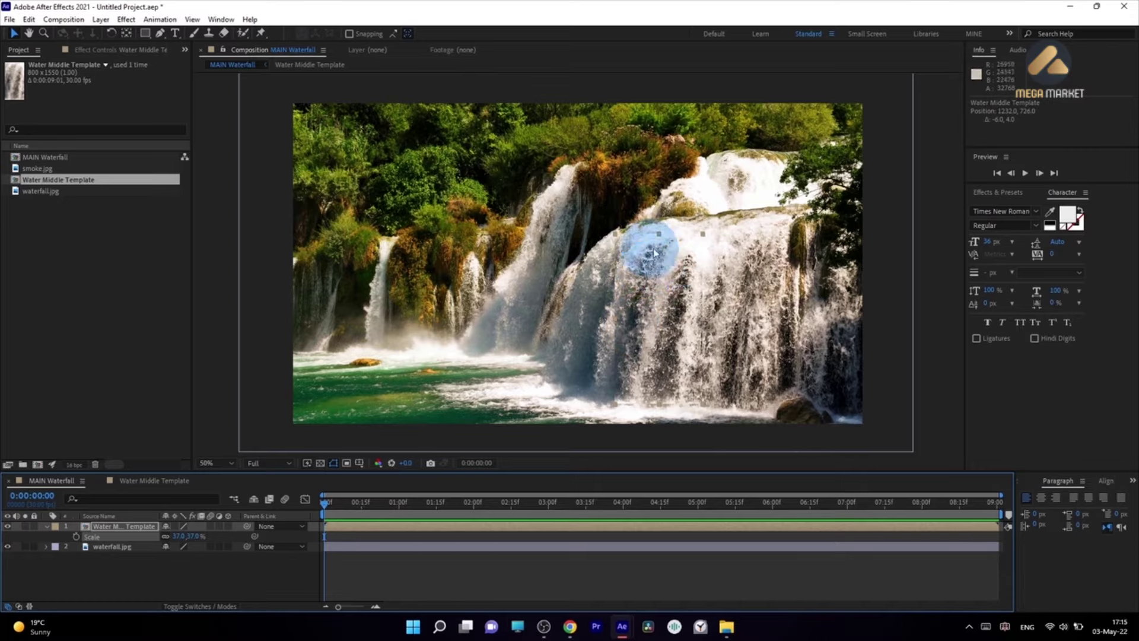
pyautogui.moveTo(667, 335); pyautogui.dragTo(666, 333)
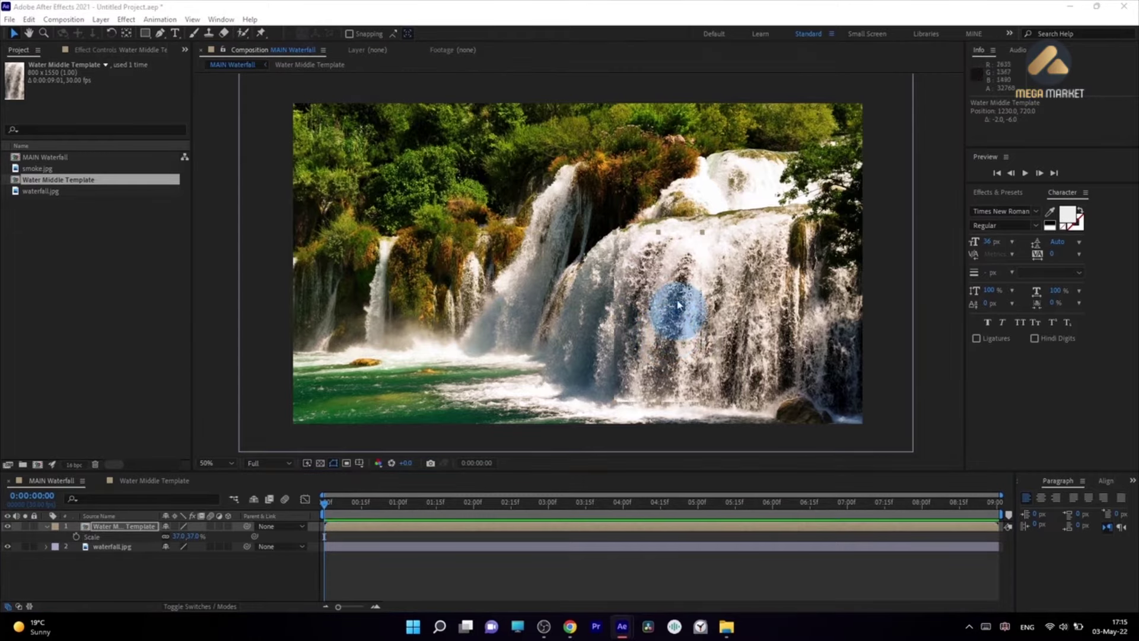
# Step: Collapse the Water Middle Template layer's properties and turn on its Solo switch
pyautogui.click(46, 526)
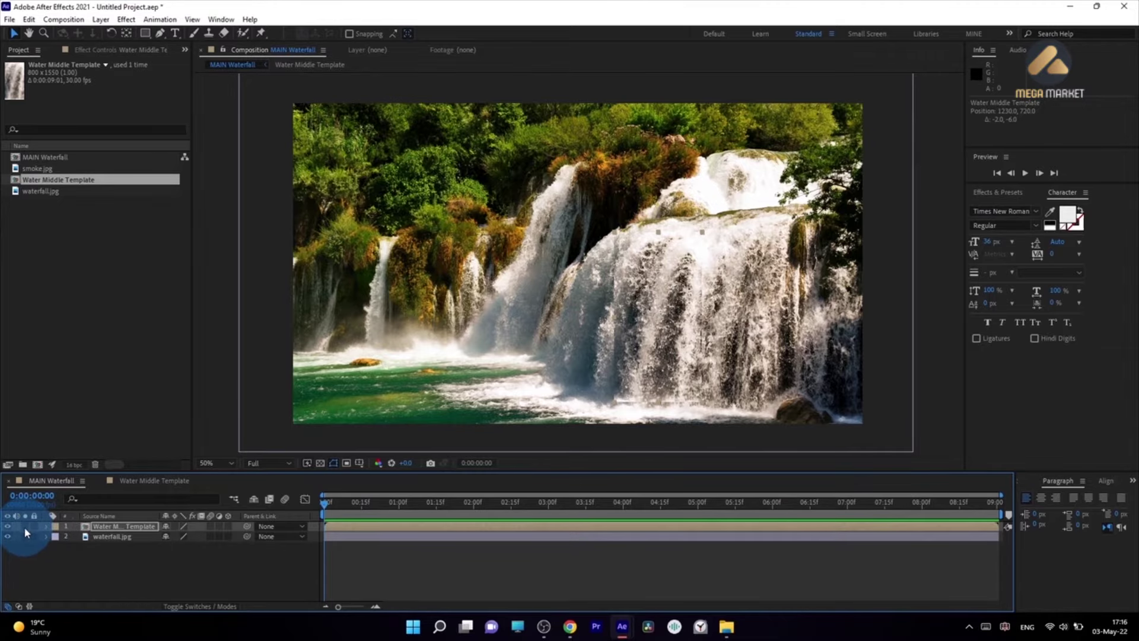
pyautogui.click(25, 525)
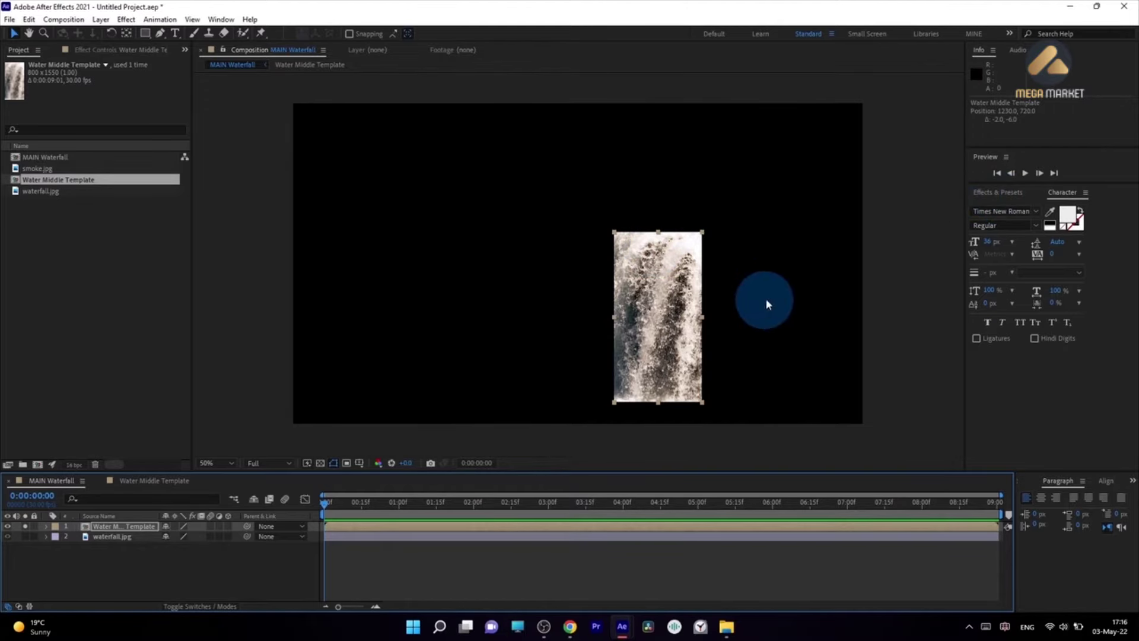
# Step: Search 'mot' in Effects & Presets and apply Motion Tile to the Water Middle Template layer
pyautogui.click(1005, 194)
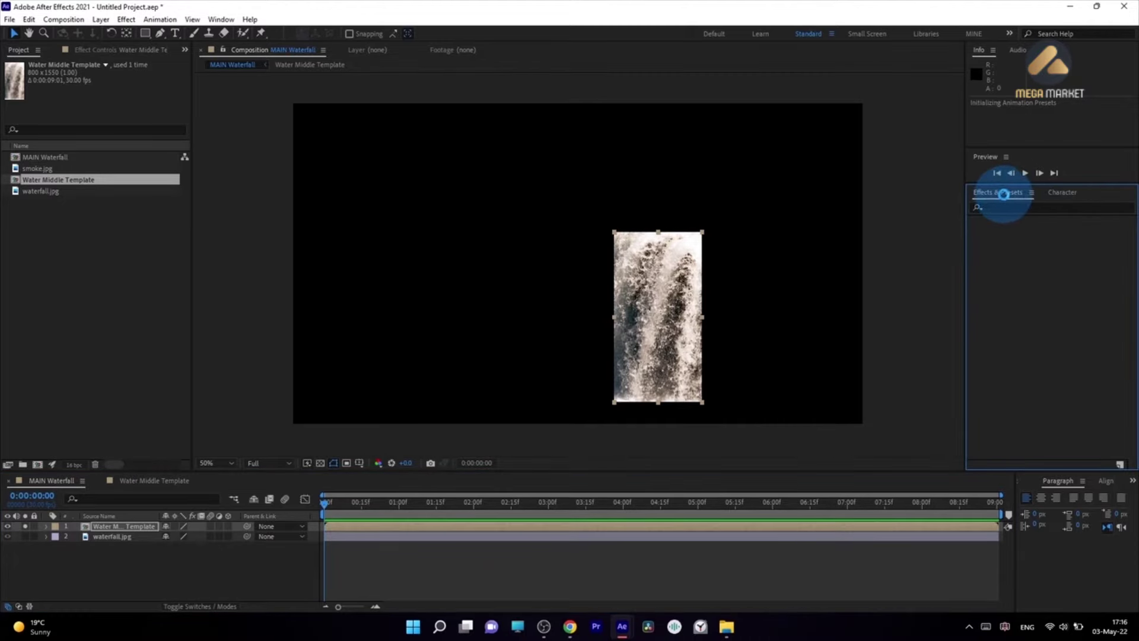
pyautogui.click(223, 20)
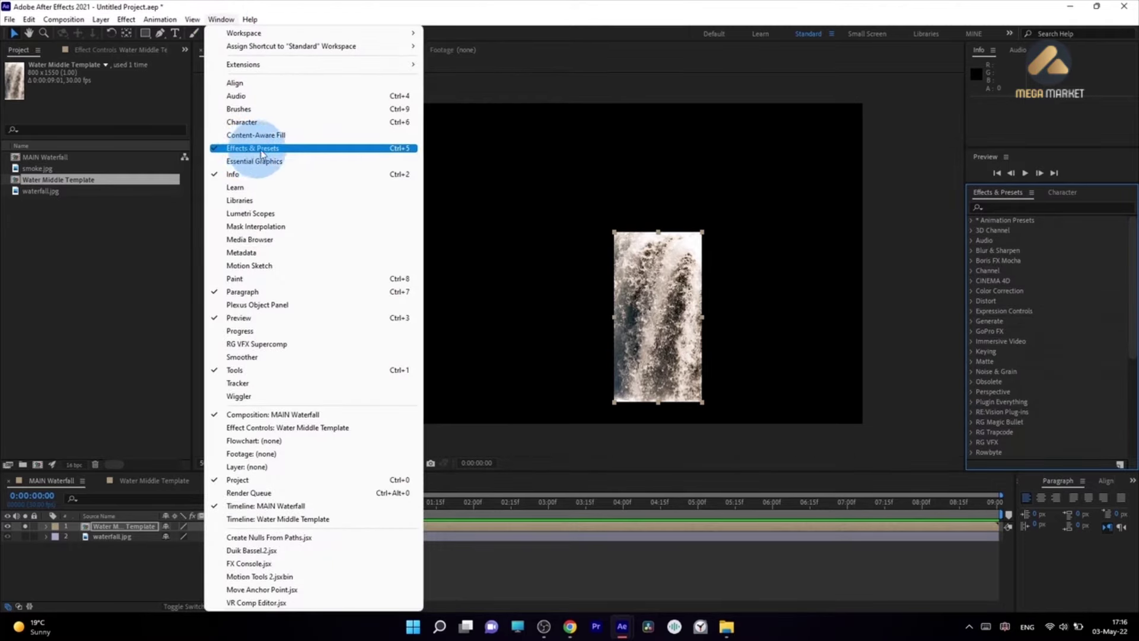
pyautogui.click(1009, 219)
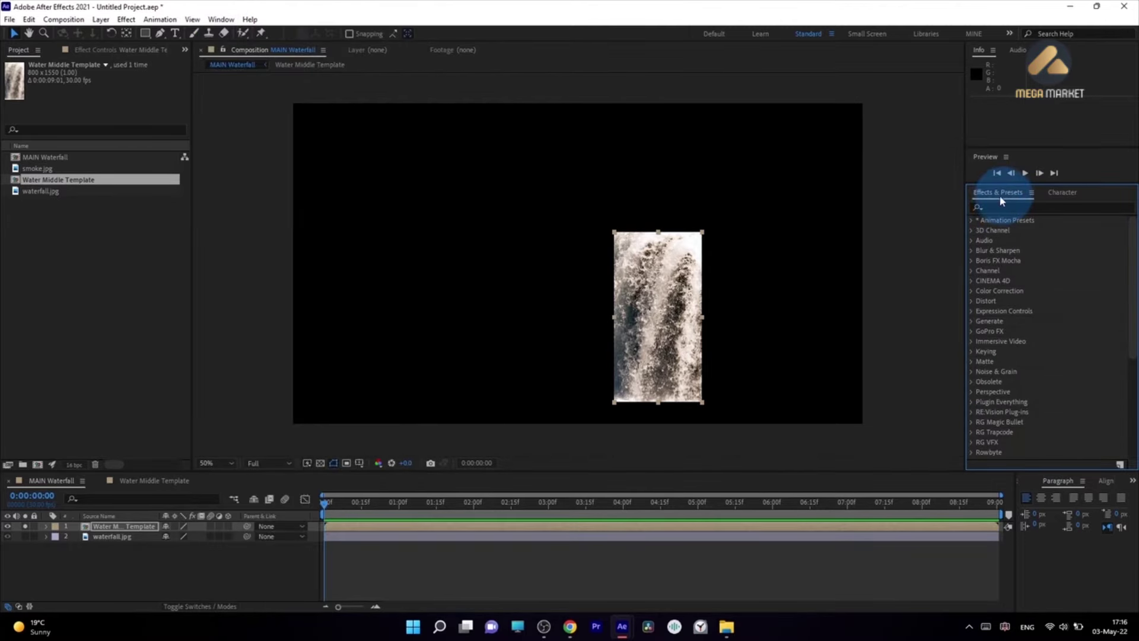
pyautogui.click(1008, 207)
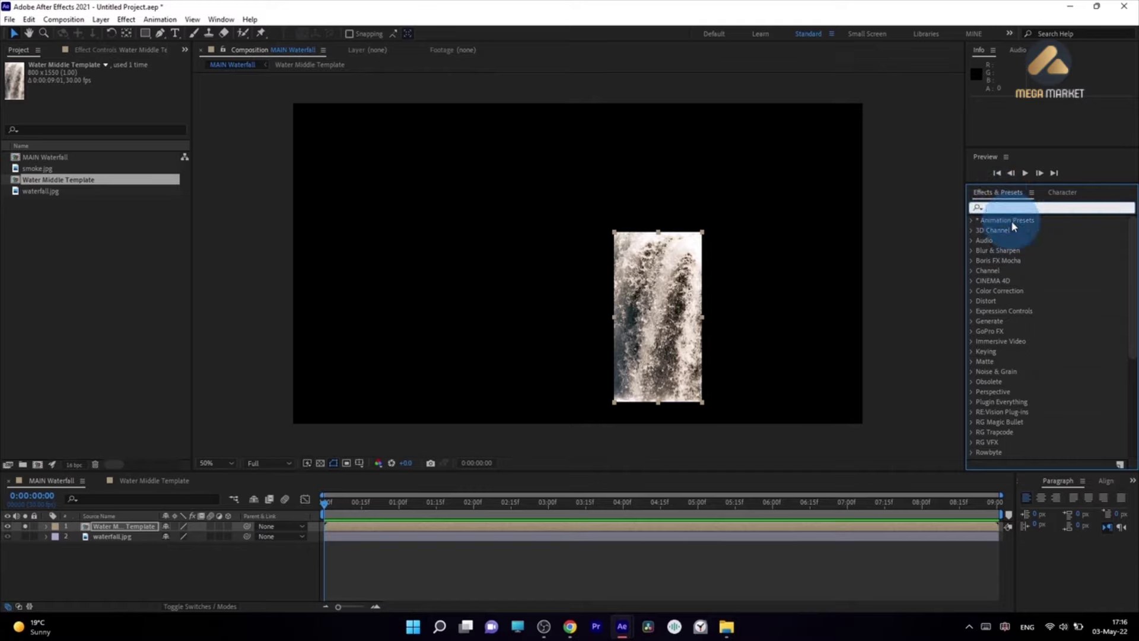
pyautogui.write('motion')
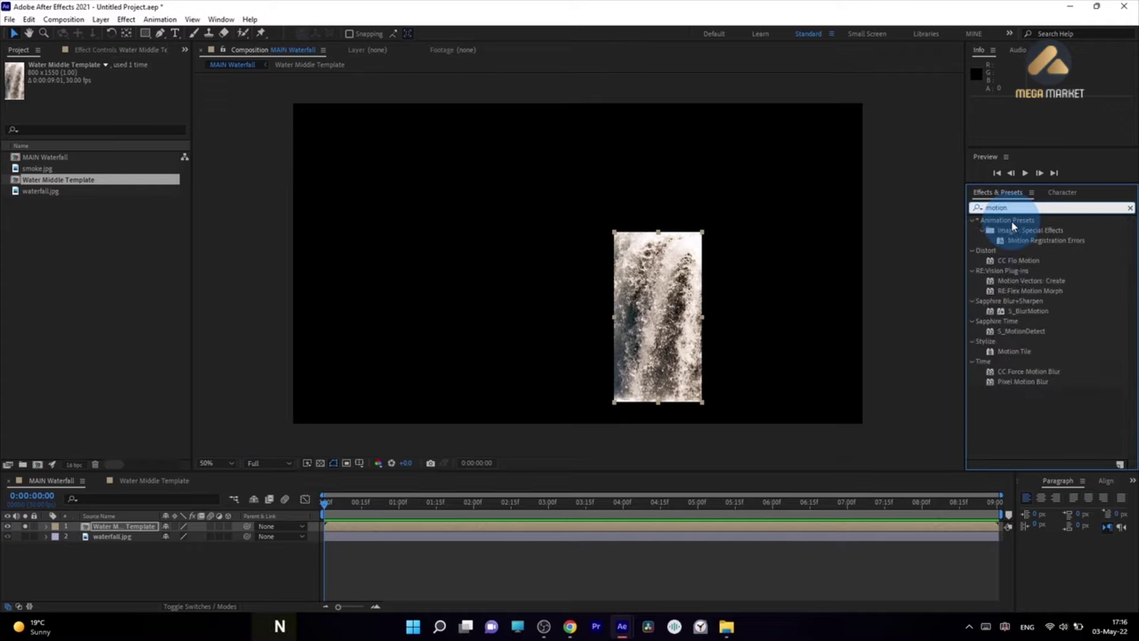
pyautogui.moveTo(1013, 350); pyautogui.dragTo(139, 528)
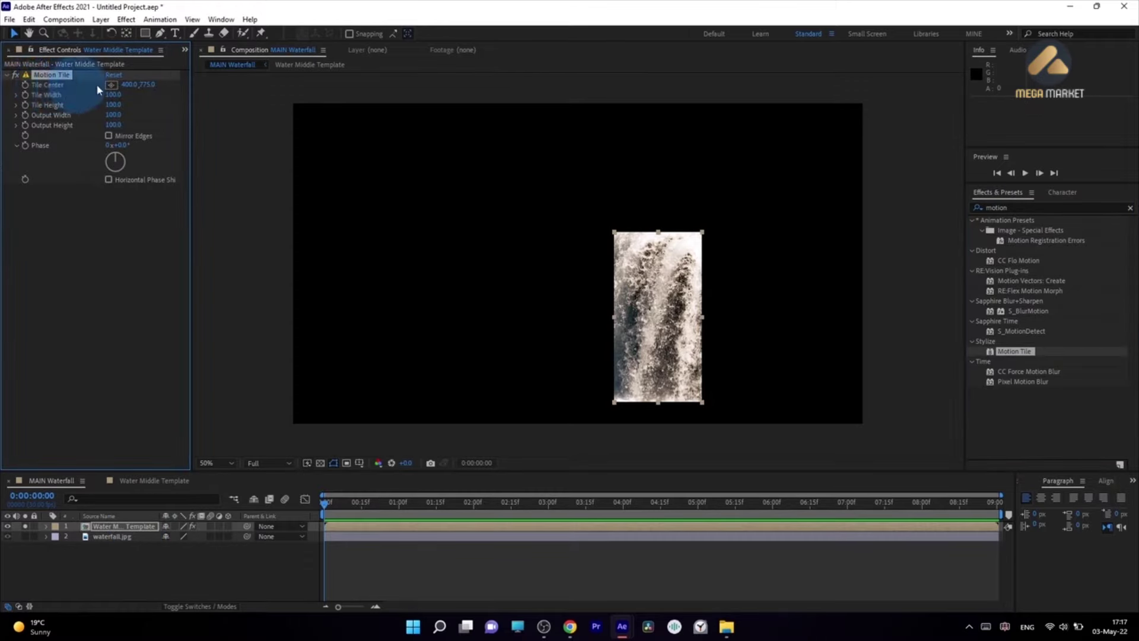
# Step: Set Motion Tile's Tile Center Y value to 0, giving 400.0,0.0
pyautogui.moveTo(147, 87); pyautogui.dragTo(232, 173)
pyautogui.hotkey('ctrl', 'z')
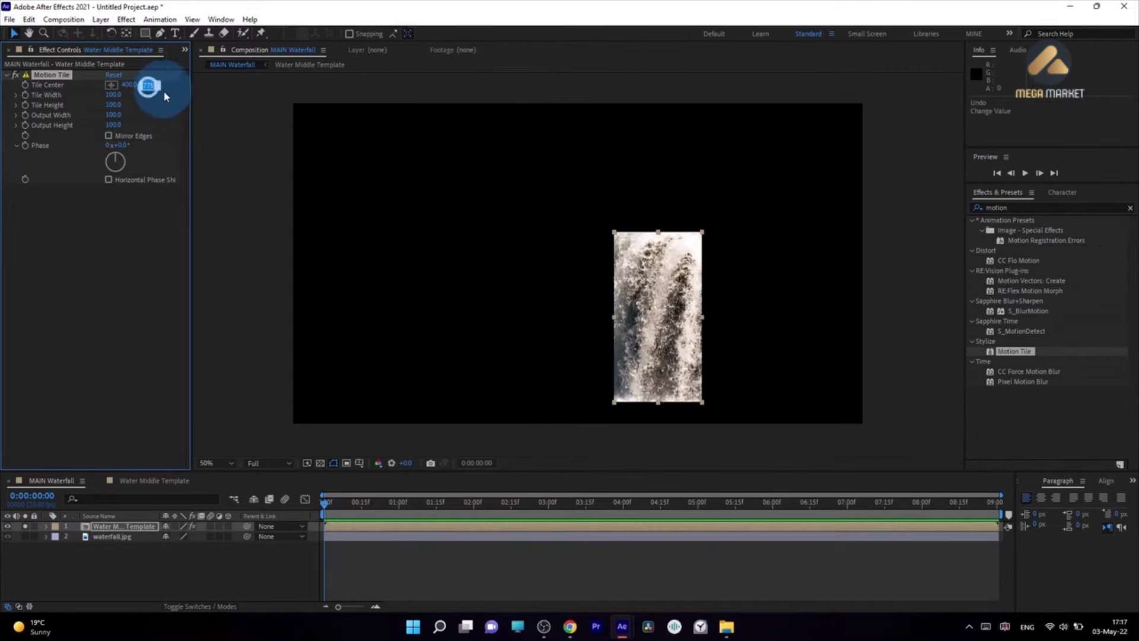
pyautogui.write('0')
pyautogui.press('Return')
pyautogui.click(679, 331)
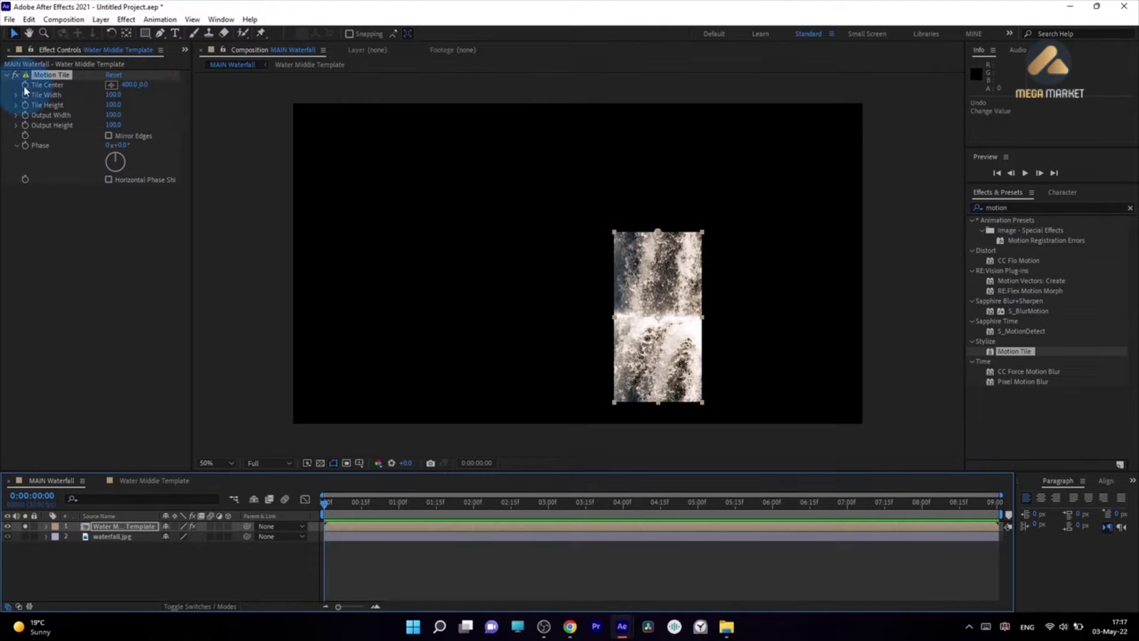
# Step: Add a Tile Center keyframe at the first frame and select the water layer
pyautogui.moveTo(325, 505)
pyautogui.mouseDown()
pyautogui.moveTo(430, 520)
pyautogui.moveTo(315, 521)
pyautogui.moveTo(326, 501)
pyautogui.mouseUp()
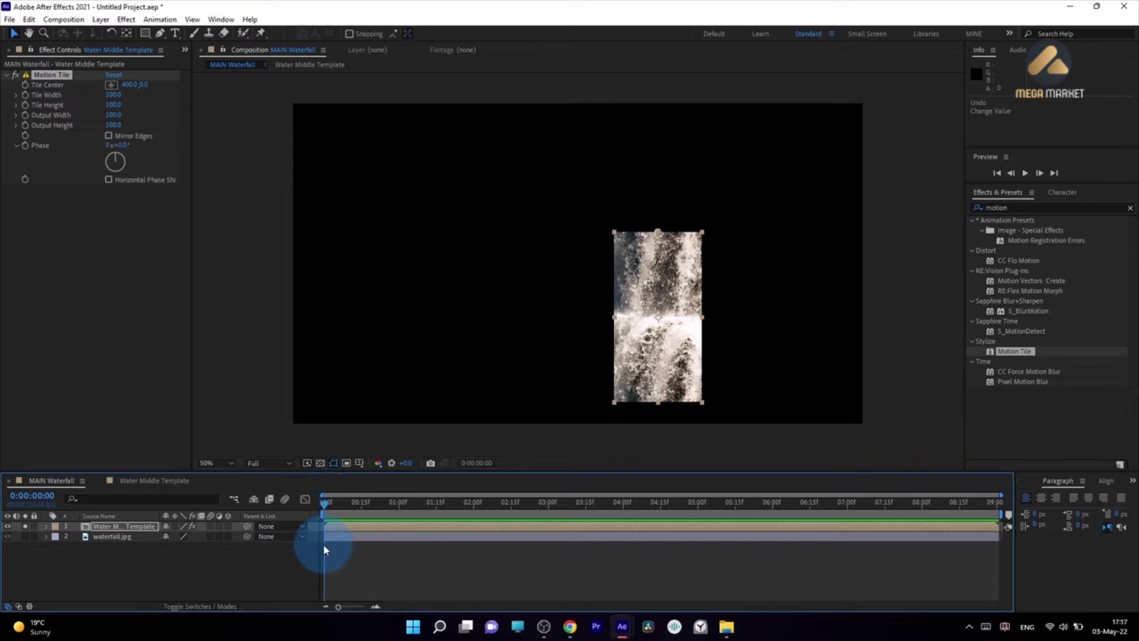
pyautogui.click(24, 86)
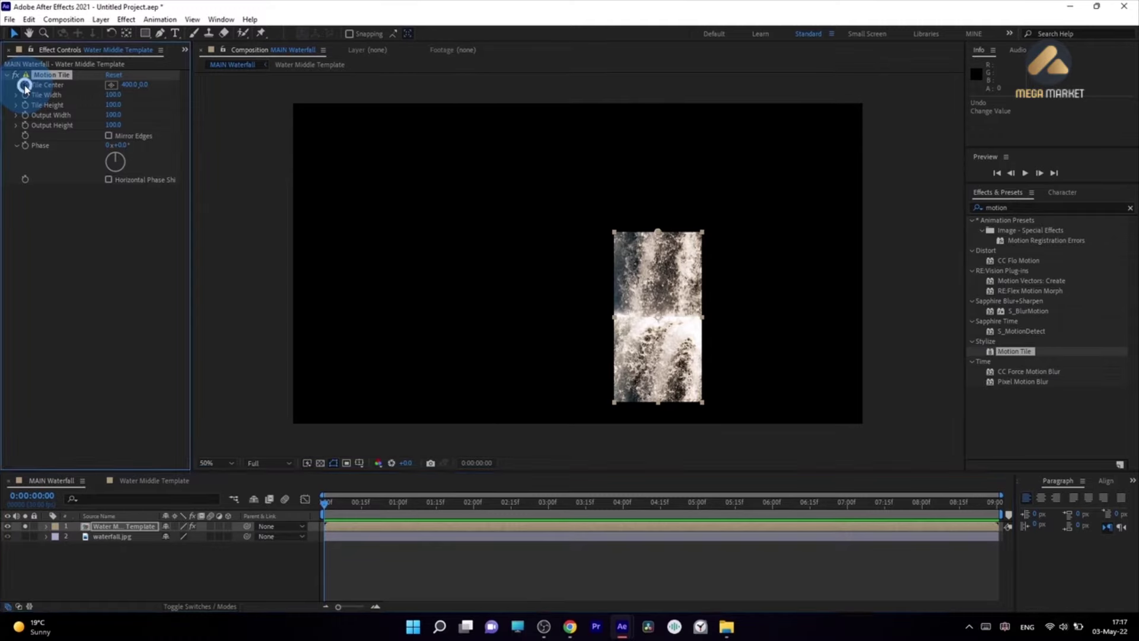
pyautogui.click(126, 527)
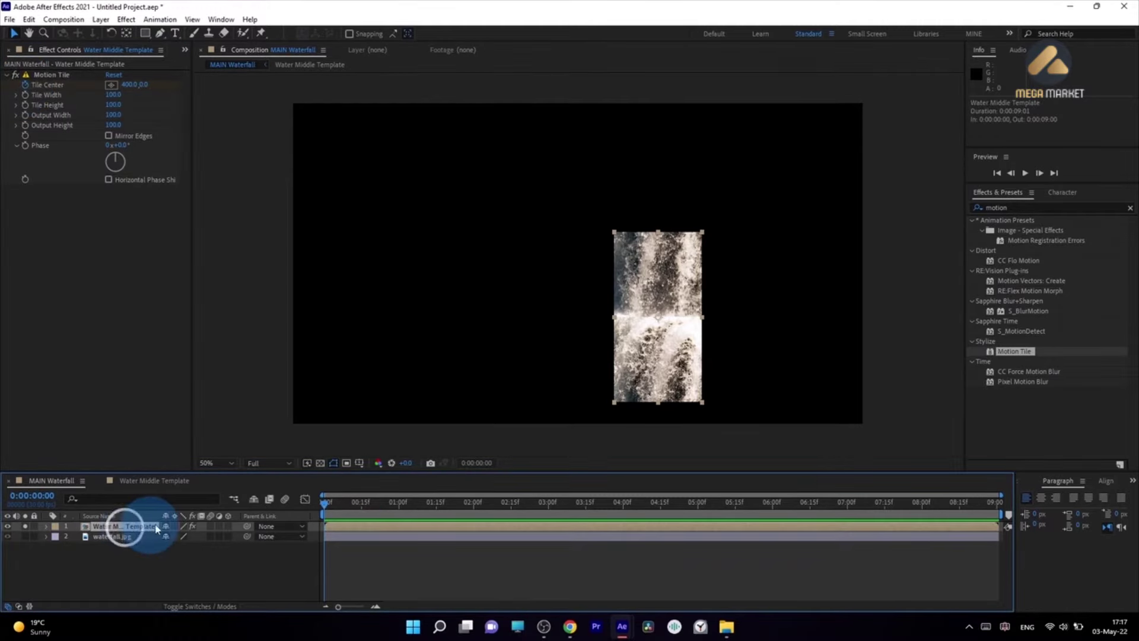
# Step: Reveal the layer's keyframes with U and select the Tile Center keyframe and property
pyautogui.press('u')
pyautogui.moveTo(341, 541); pyautogui.dragTo(308, 555)
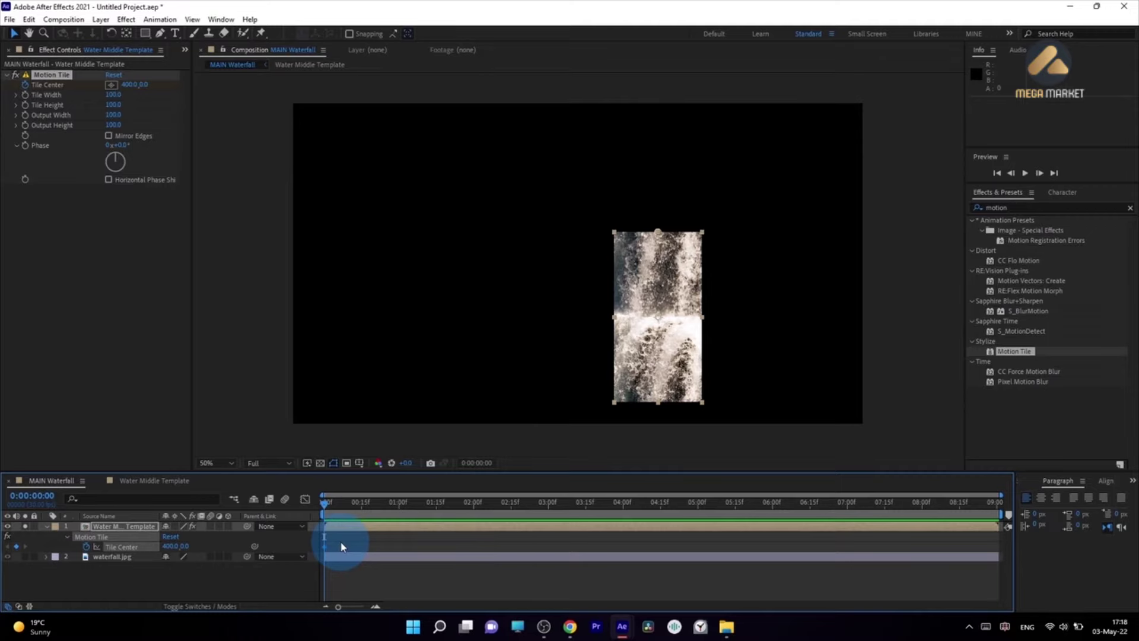
pyautogui.moveTo(347, 539); pyautogui.dragTo(315, 557)
pyautogui.click(324, 546)
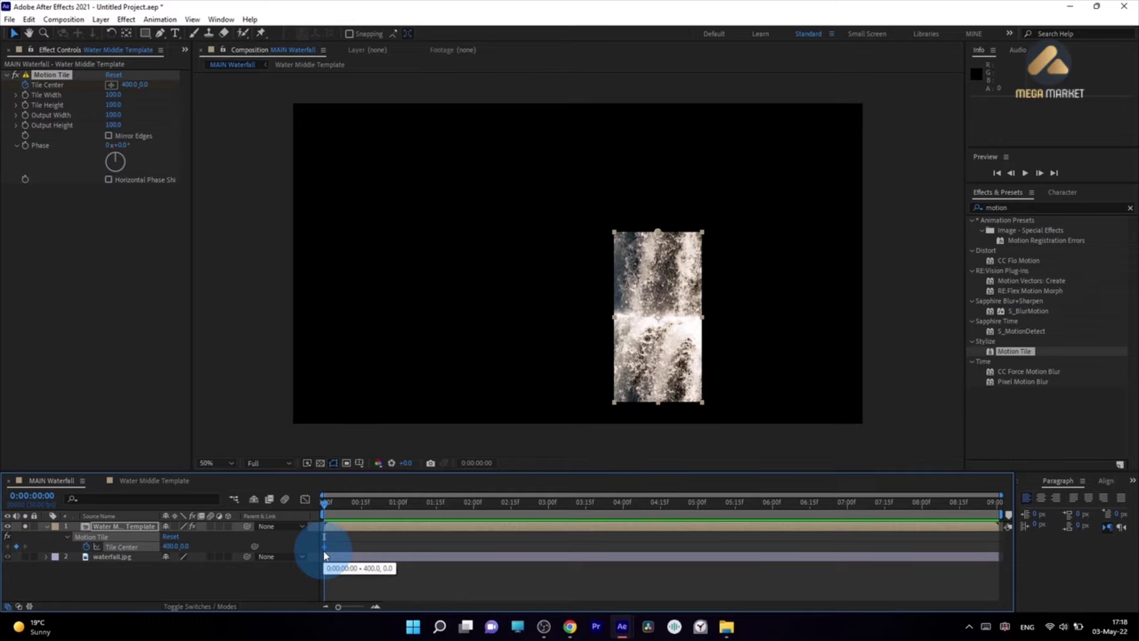
pyautogui.moveTo(341, 540); pyautogui.dragTo(313, 559)
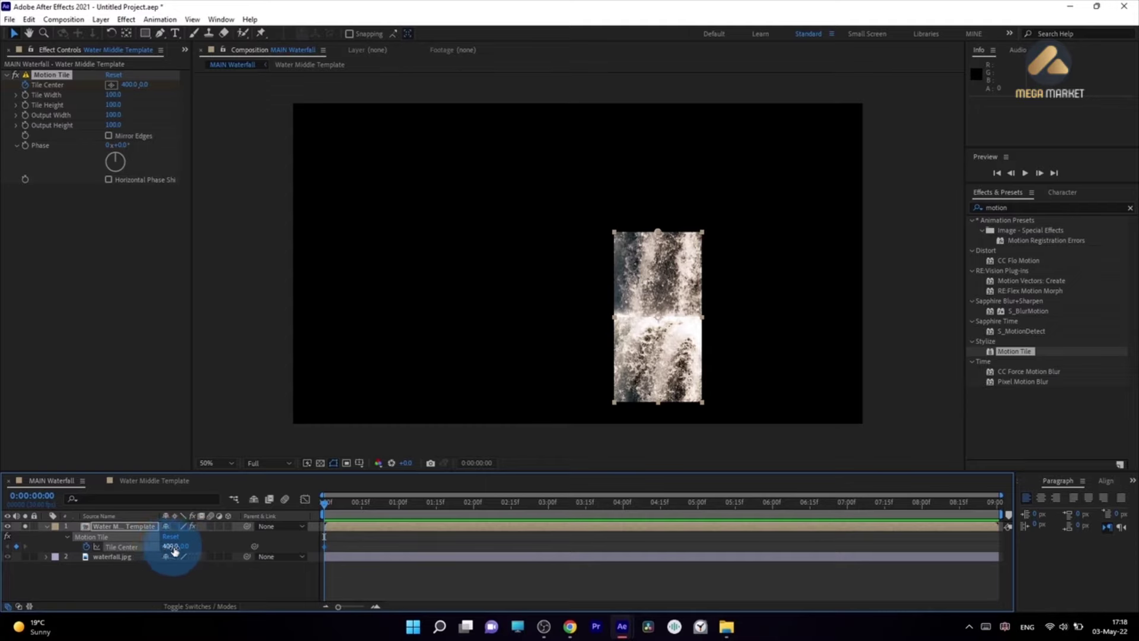
pyautogui.click(119, 549)
# Step: At about 0:00:03:00, keyframe Tile Center at 400.0,4000.0 so the water scrolls vertically
pyautogui.moveTo(168, 545); pyautogui.dragTo(203, 514)
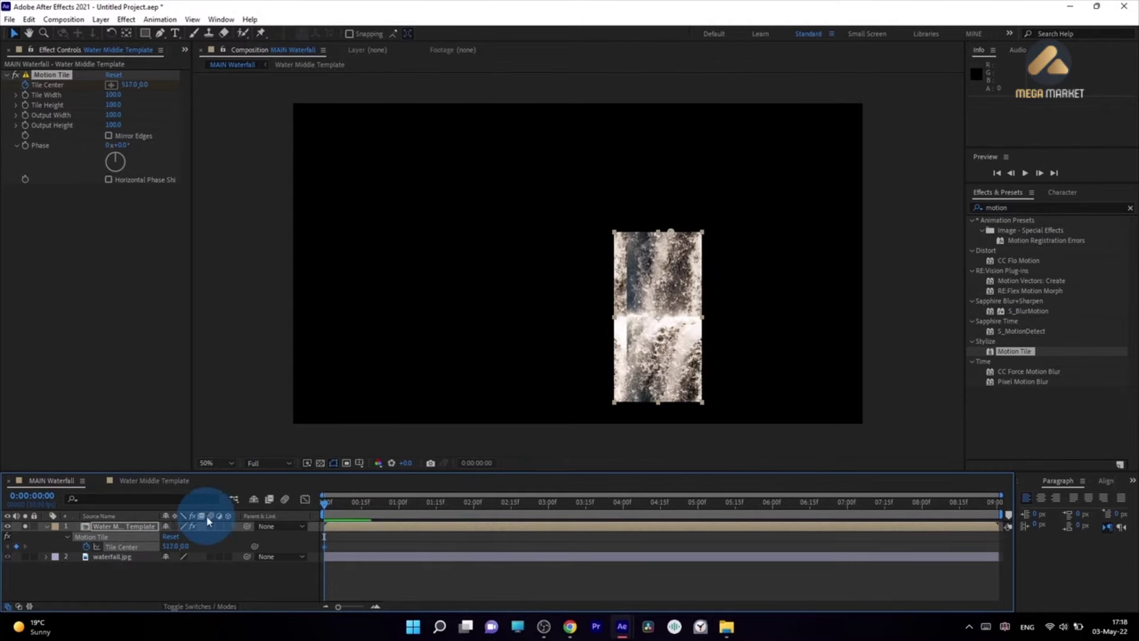
pyautogui.hotkey('ctrl', 'z')
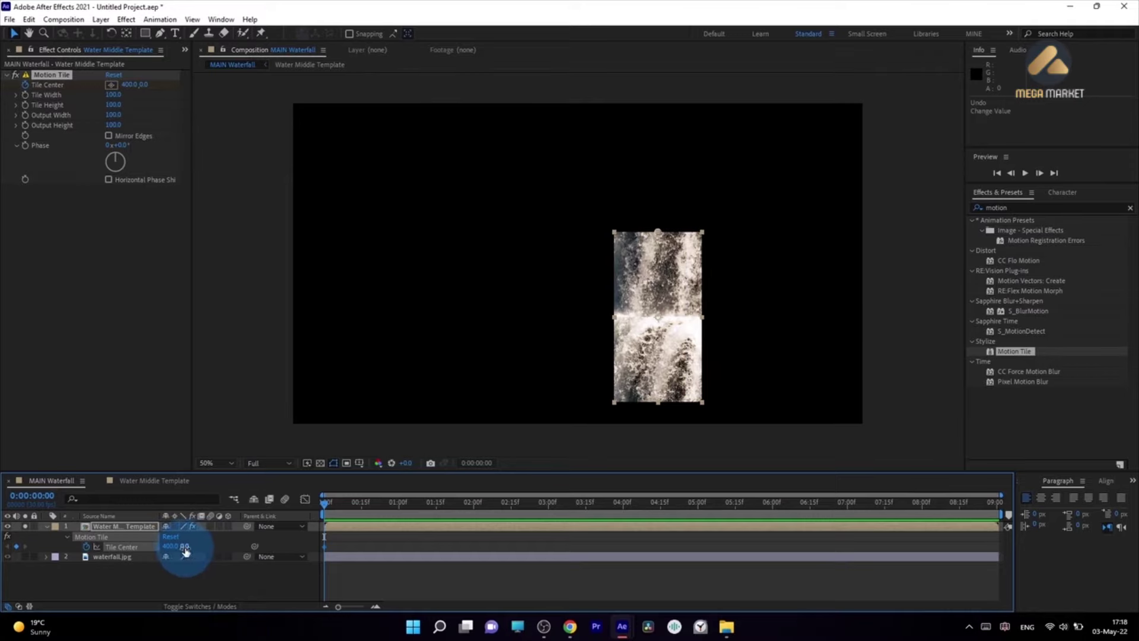
pyautogui.moveTo(184, 552); pyautogui.dragTo(324, 553)
pyautogui.moveTo(394, 504); pyautogui.dragTo(550, 510)
pyautogui.write('4000')
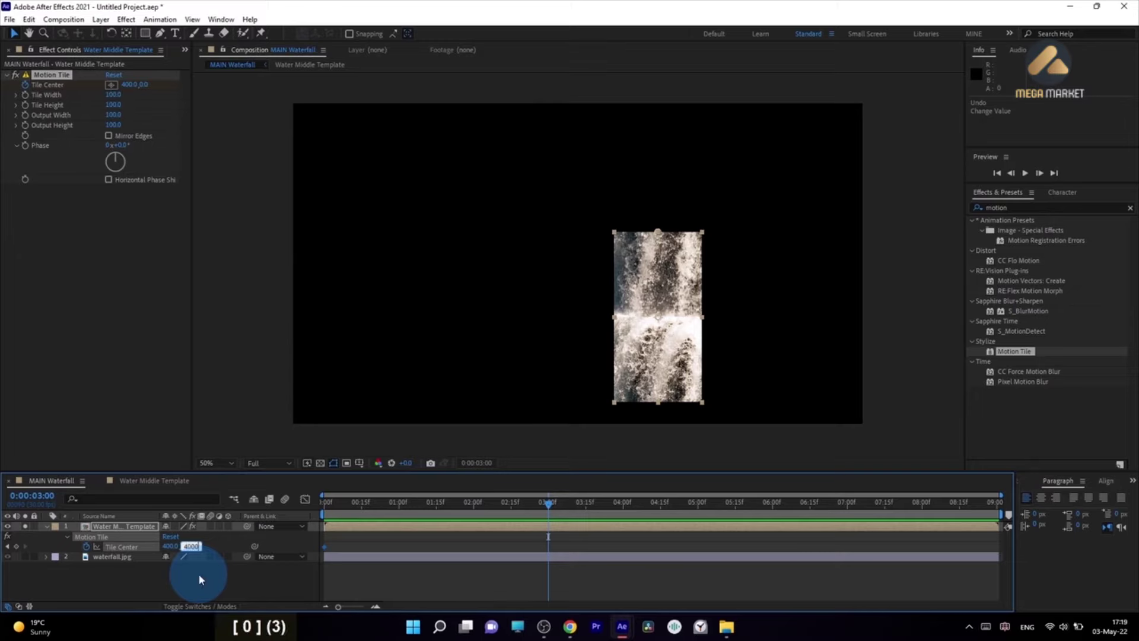
pyautogui.click(198, 574)
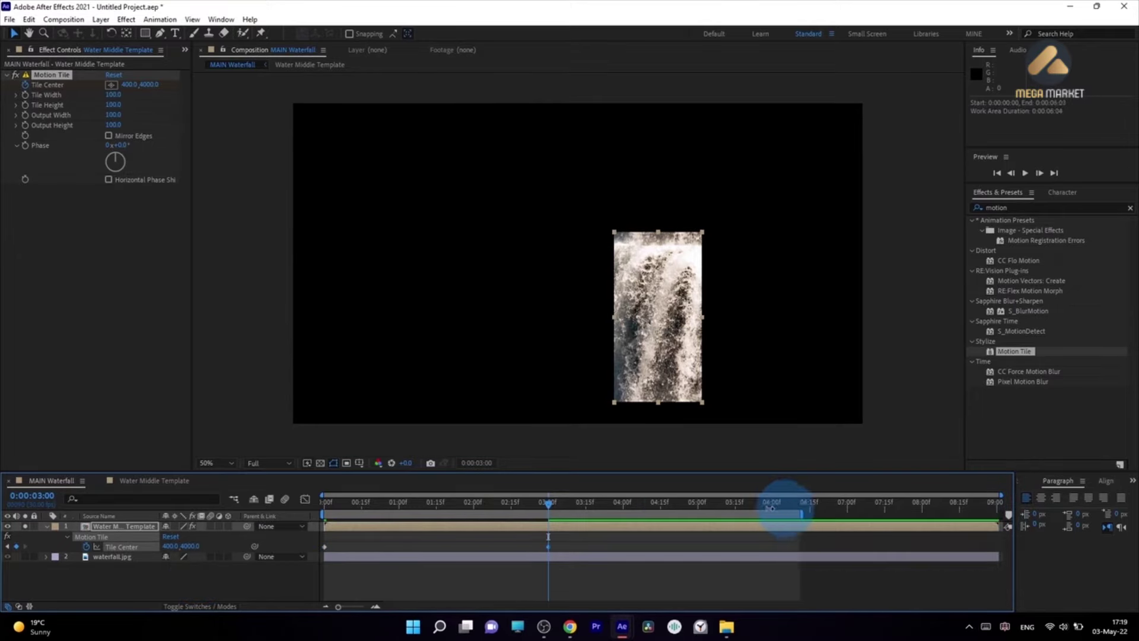
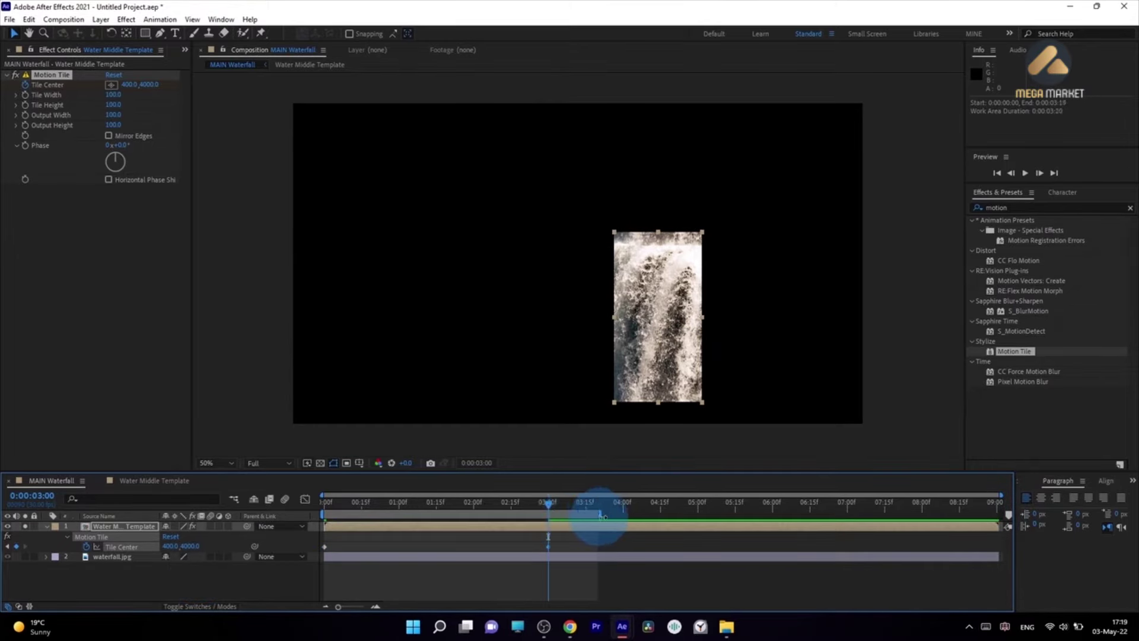
# Step: End the work area at 3 seconds and preview the waterfall animation
pyautogui.press('shift')
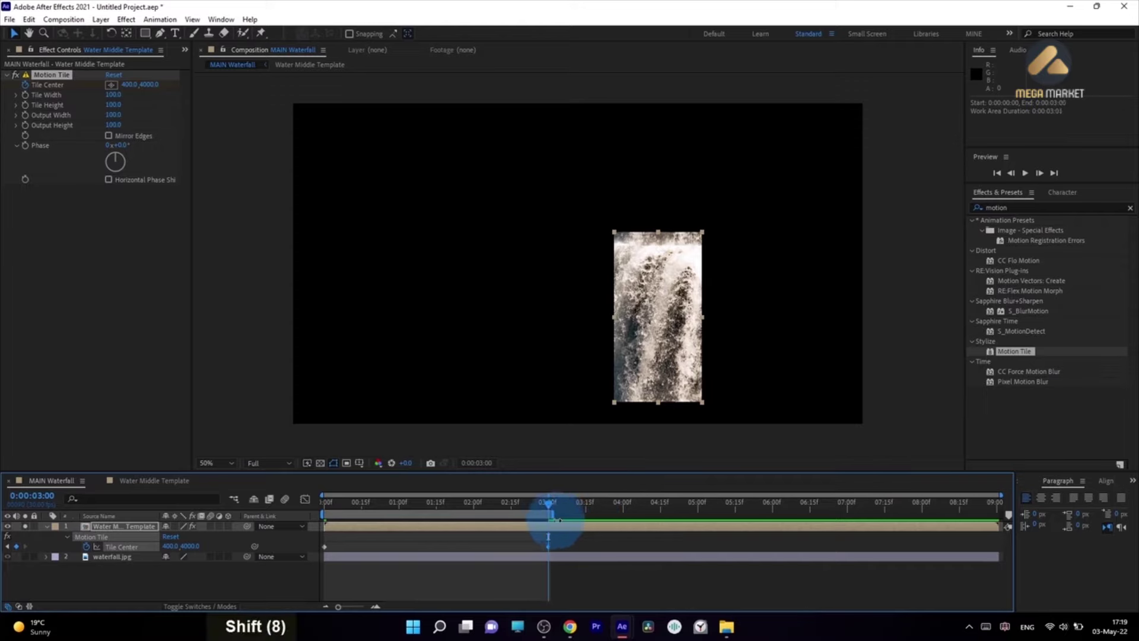
pyautogui.click(357, 550)
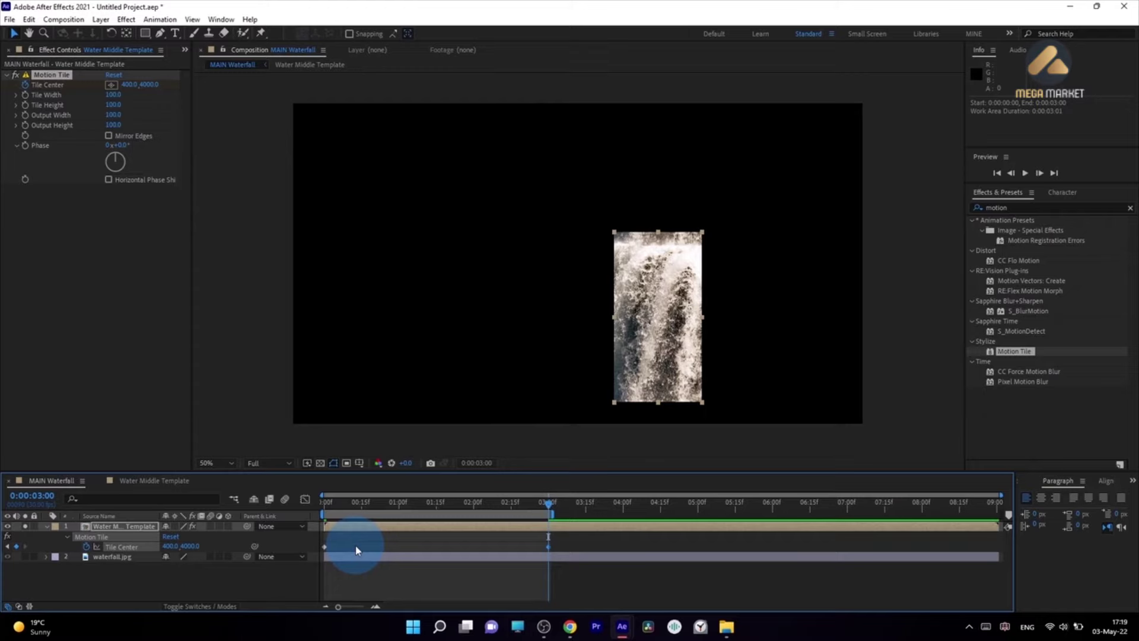
pyautogui.press('space')
pyautogui.click(547, 554)
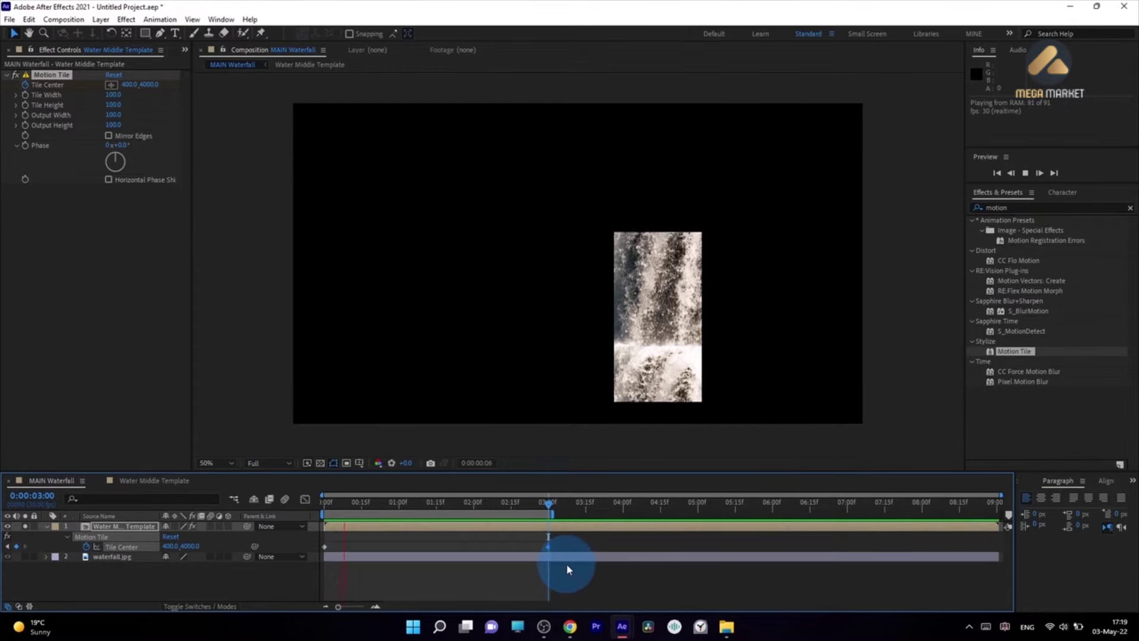
pyautogui.click(374, 502)
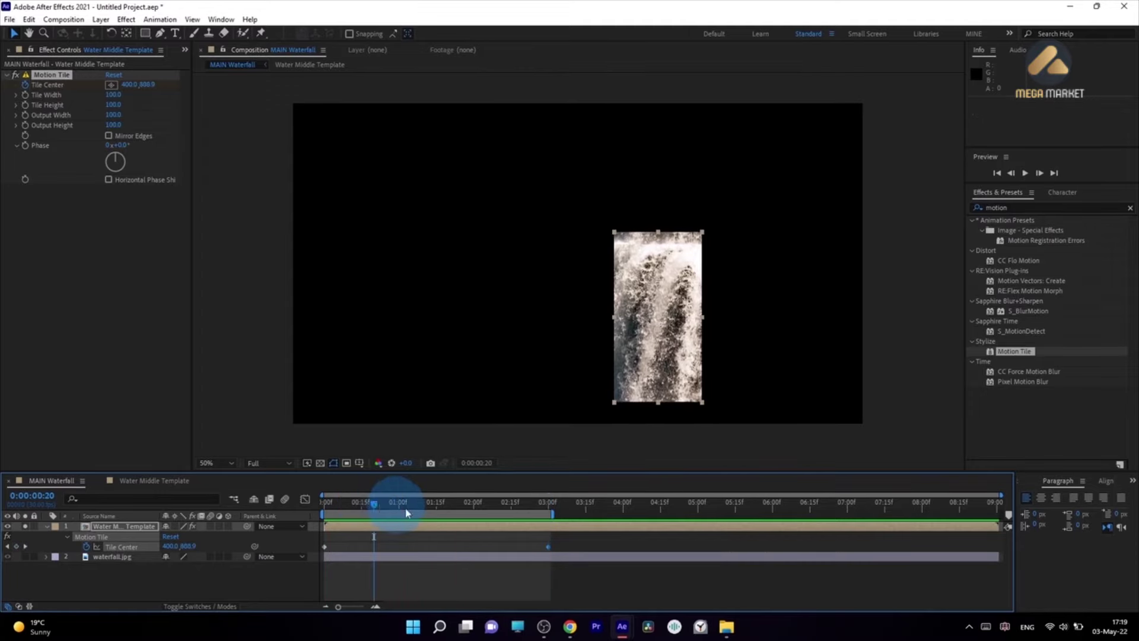
# Step: Set Tile Center keyframes at 400,0 at the start and 400,4000 at 3 seconds, then scrub to check
pyautogui.click(328, 509)
pyautogui.moveTo(328, 514); pyautogui.dragTo(306, 558)
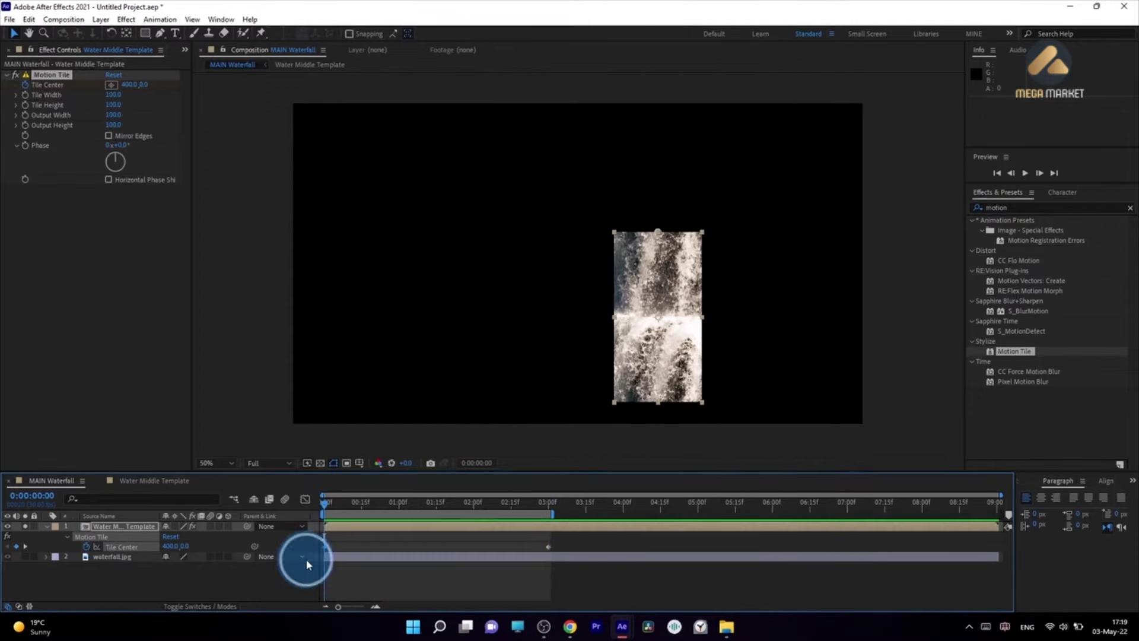
pyautogui.click(566, 514)
pyautogui.click(548, 504)
pyautogui.click(190, 546)
pyautogui.write('4000')
pyautogui.press('Return')
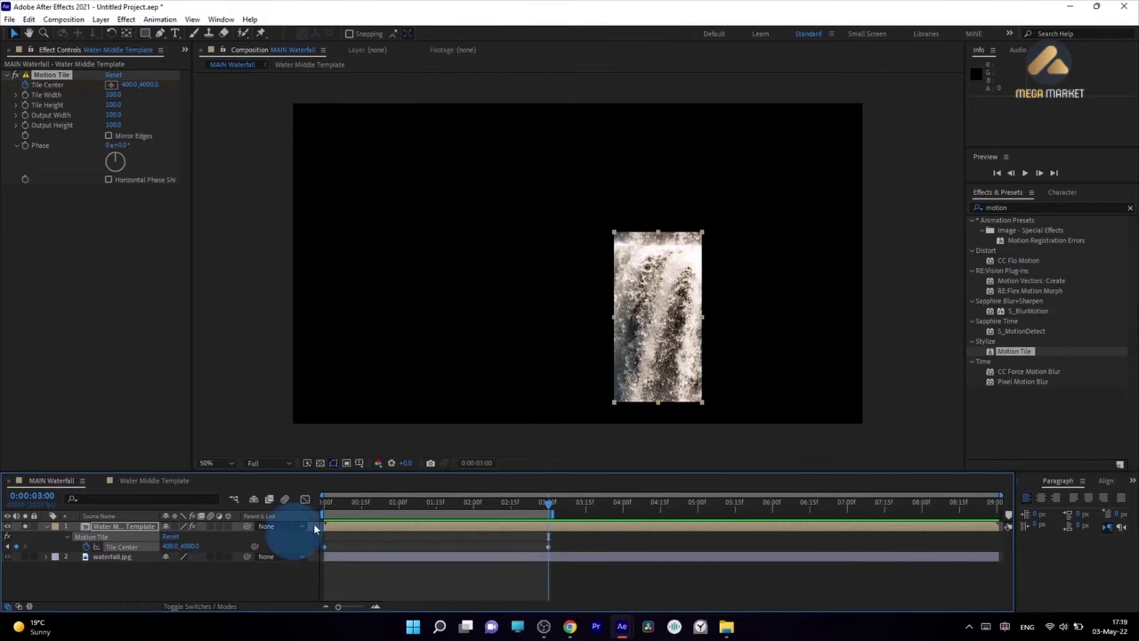
pyautogui.click(326, 504)
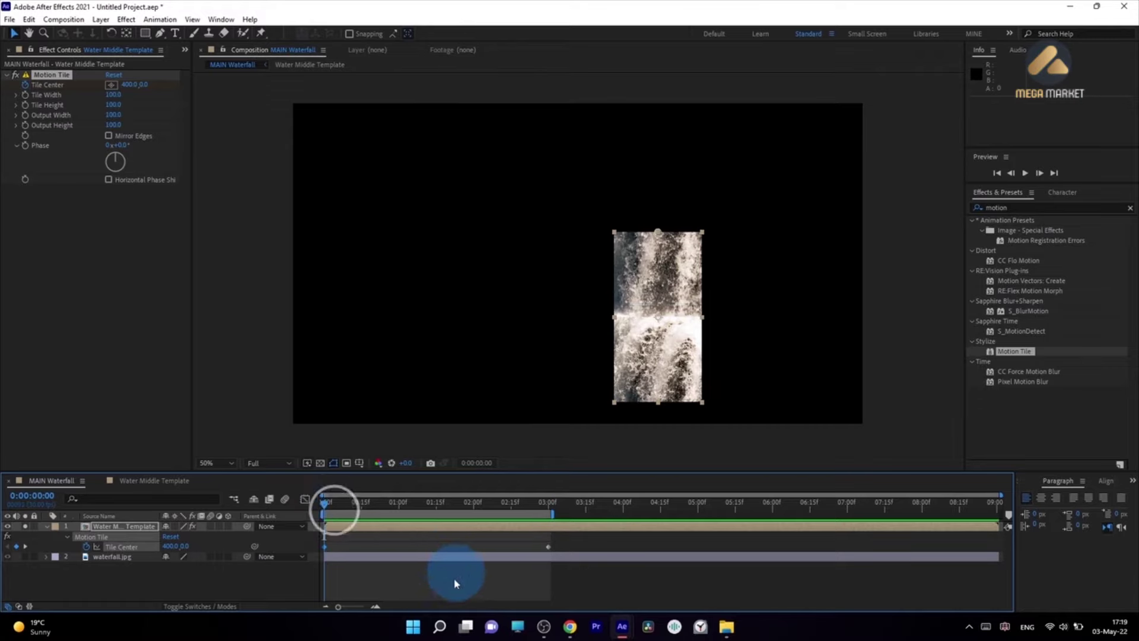
pyautogui.moveTo(331, 504); pyautogui.dragTo(424, 516)
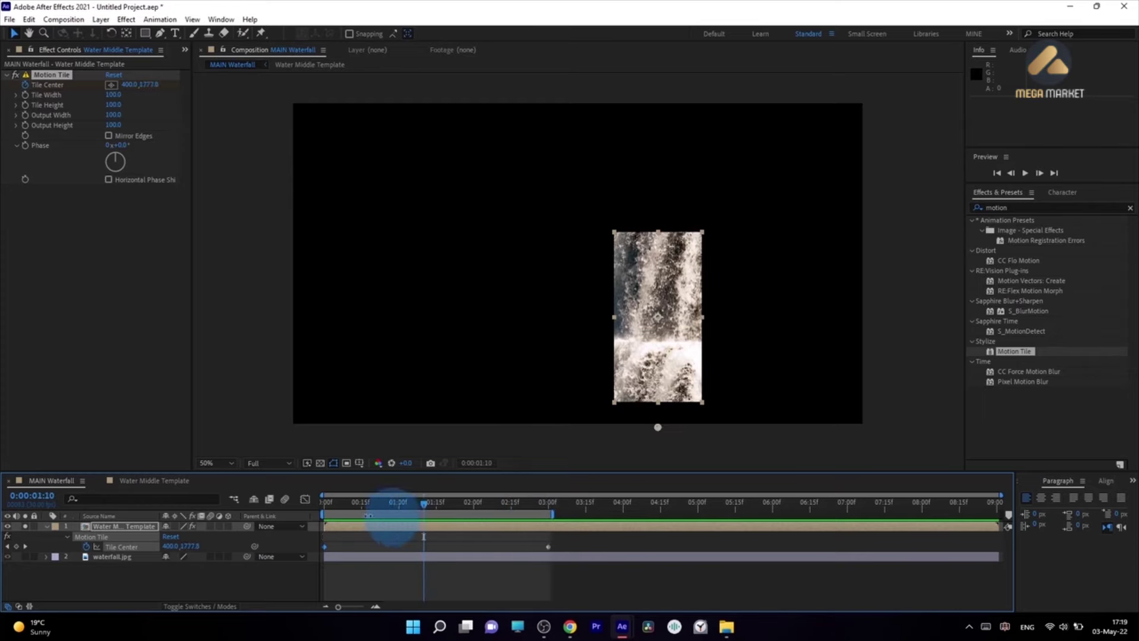
# Step: Check the Water Middle Template composition settings: 800 x 1550 px at 30 fps
pyautogui.click(170, 481)
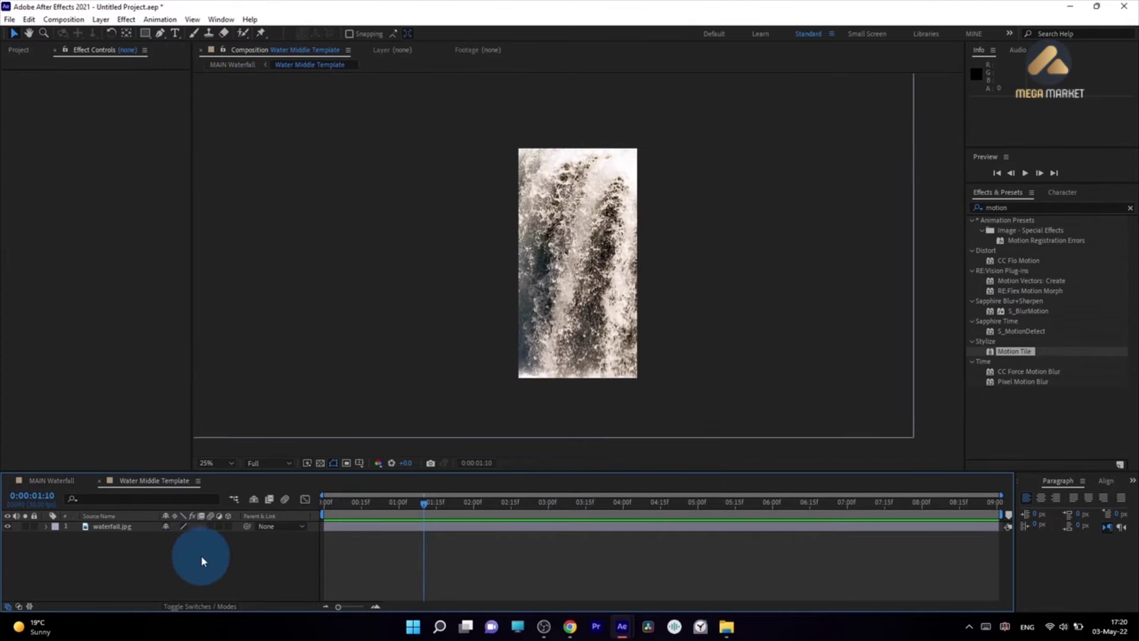
pyautogui.rightClick(196, 576)
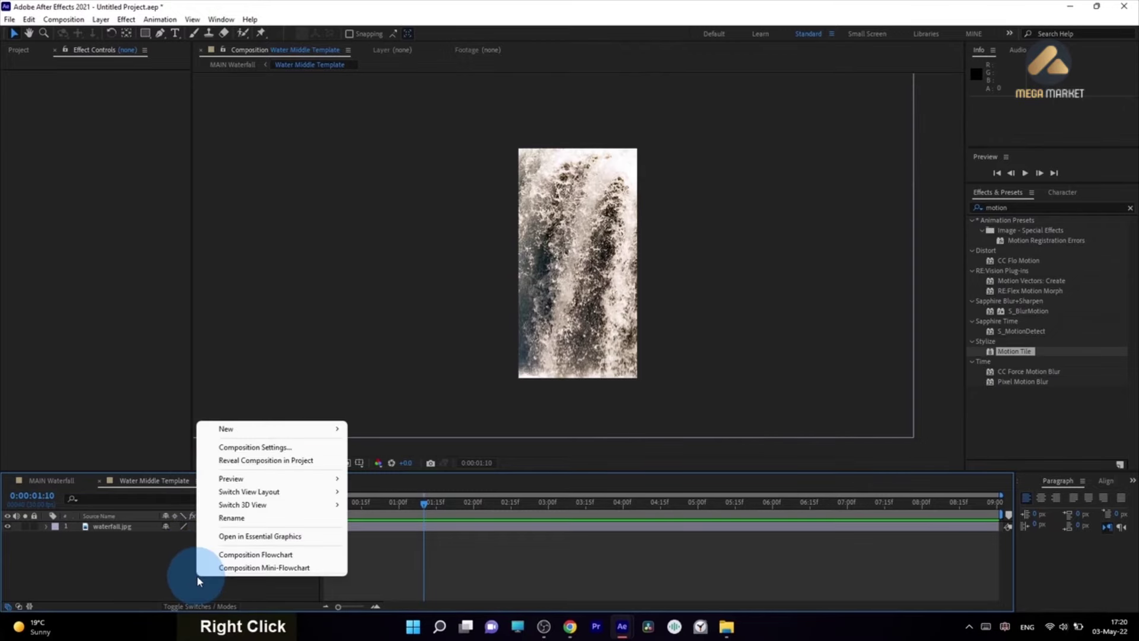
pyautogui.click(239, 448)
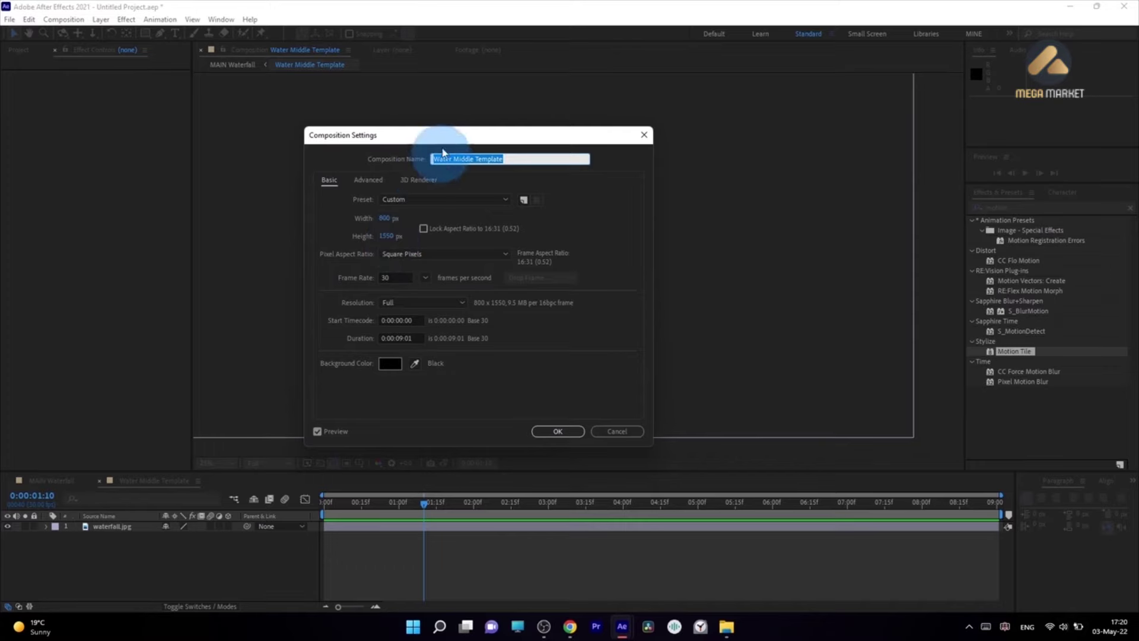
pyautogui.moveTo(452, 135); pyautogui.dragTo(836, 153)
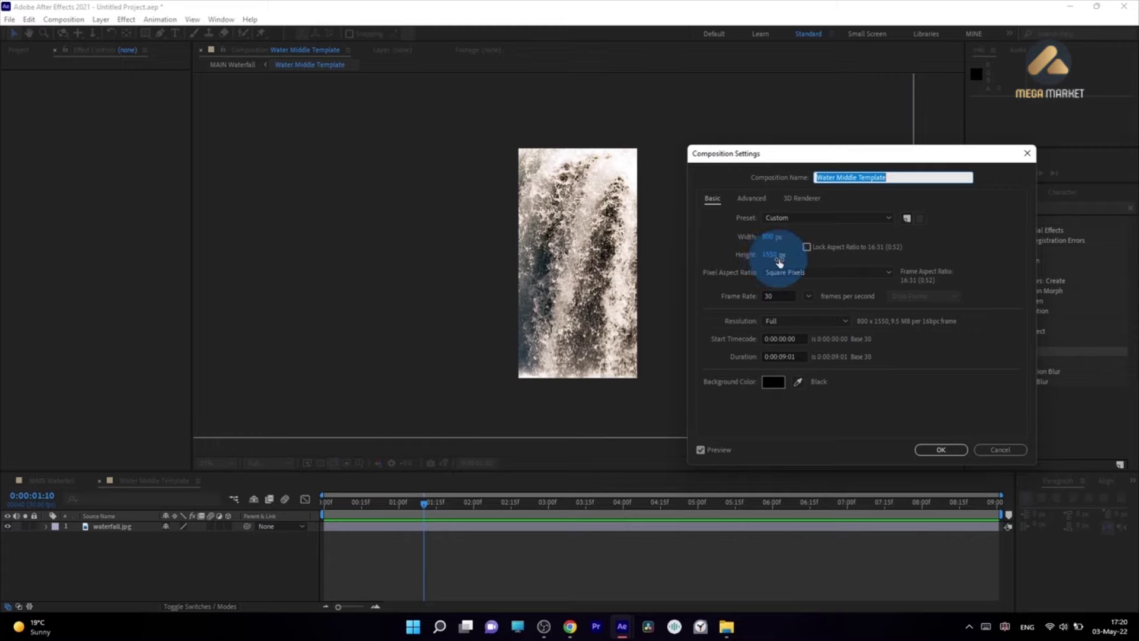
pyautogui.click(1028, 155)
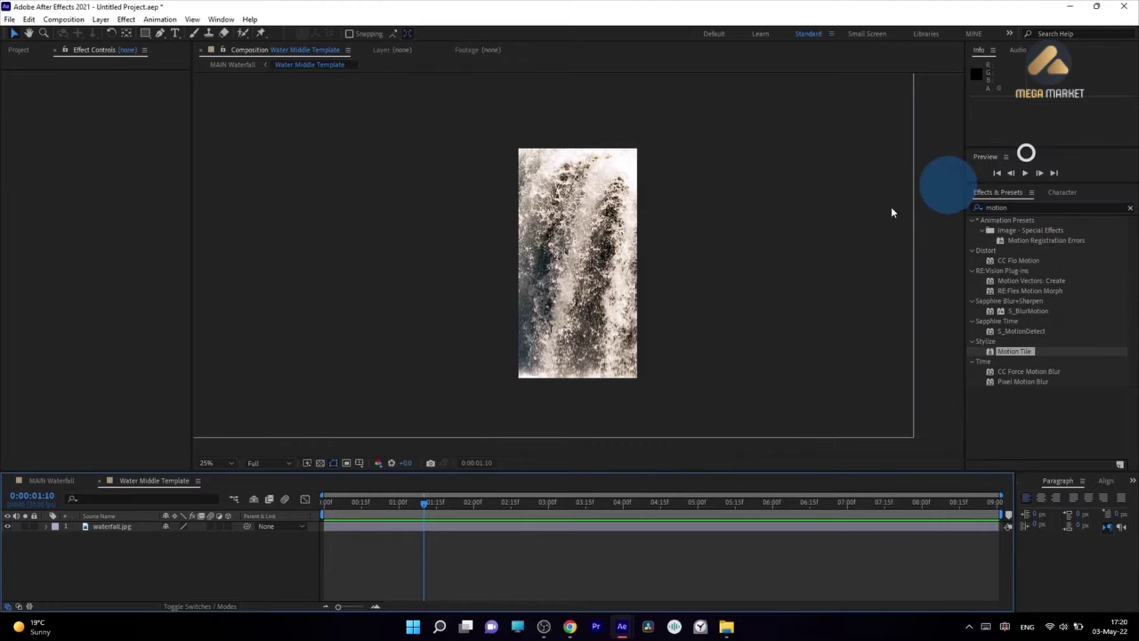
# Step: In MAIN Waterfall, change the 3-second Tile Center keyframe to 400,1550 and preview the loop
pyautogui.click(53, 480)
pyautogui.moveTo(541, 500); pyautogui.dragTo(546, 505)
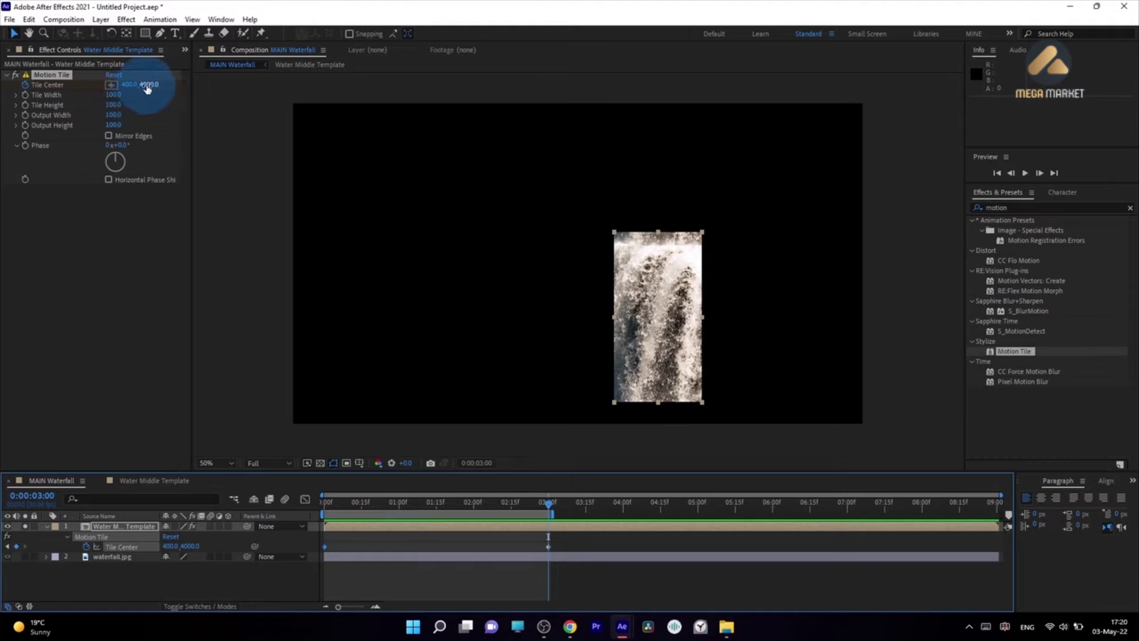
pyautogui.click(140, 560)
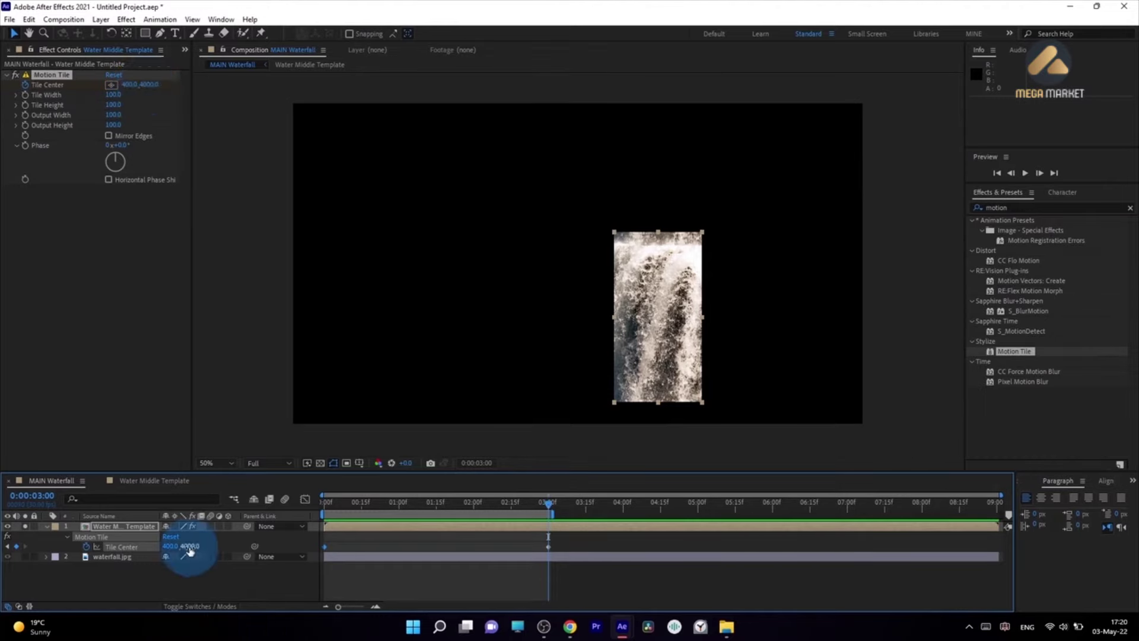
pyautogui.write('1550')
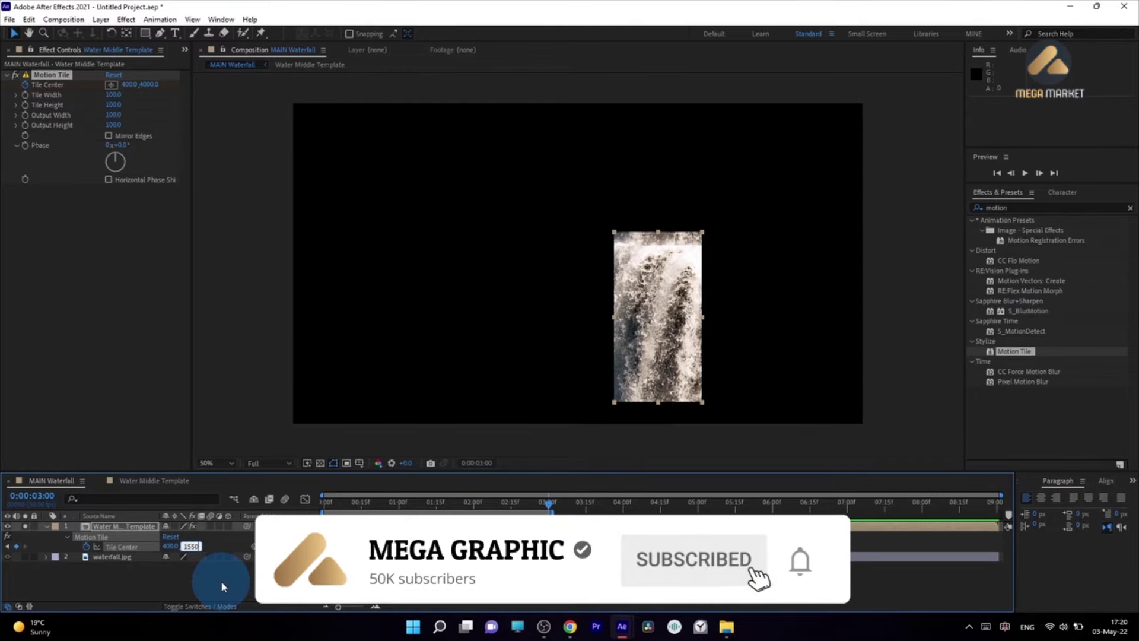
pyautogui.press('Return')
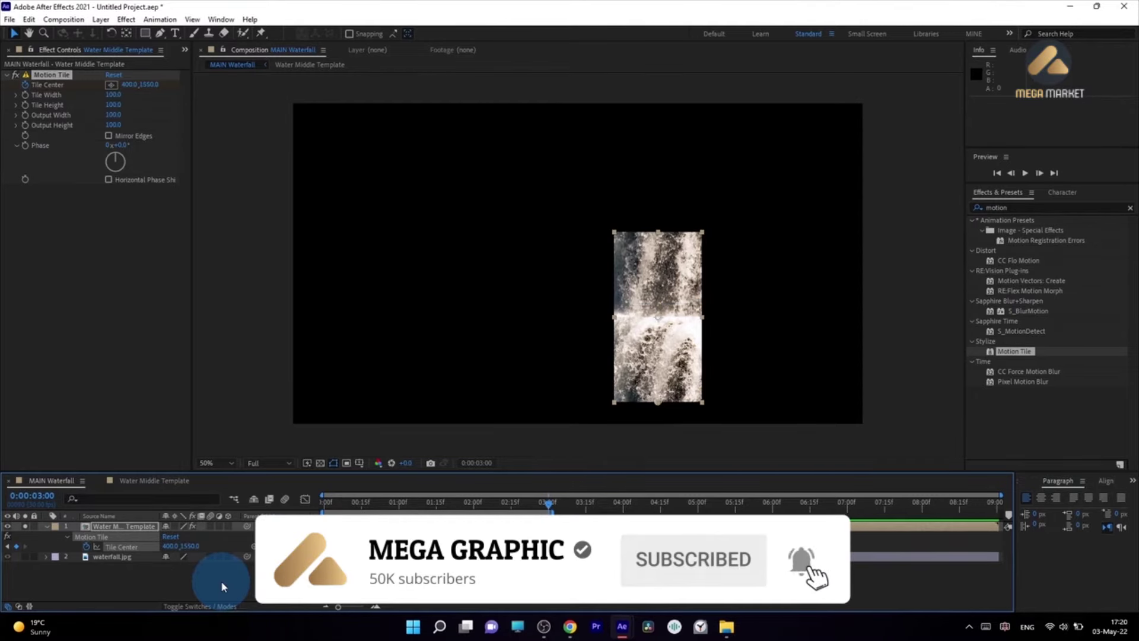
pyautogui.press('space')
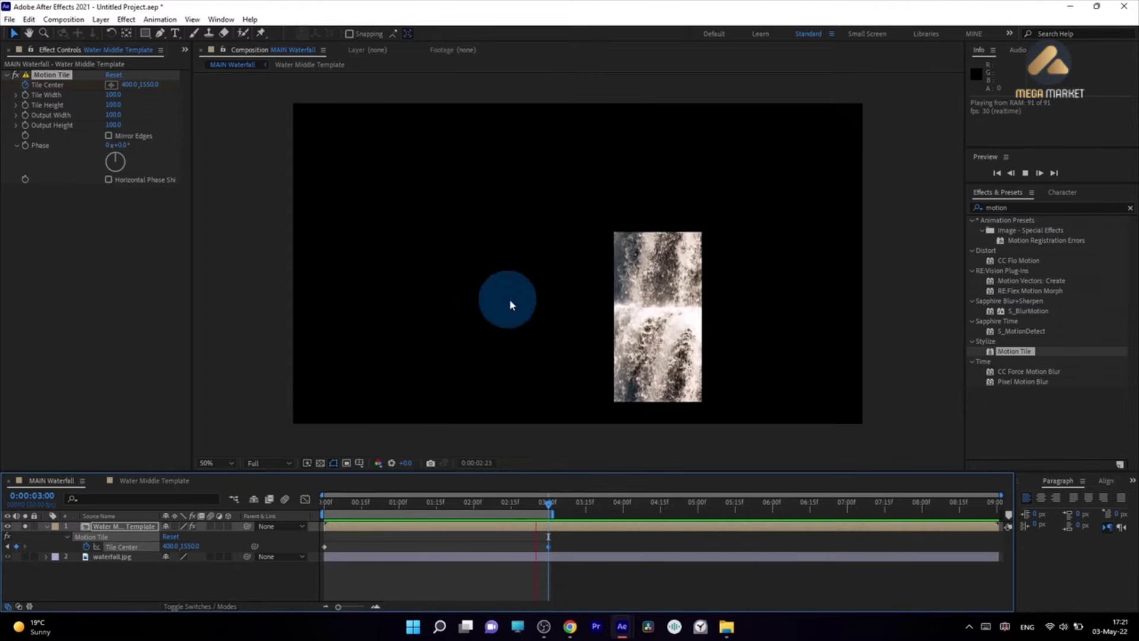
pyautogui.moveTo(1138, 172); pyautogui.dragTo(1138, 246)
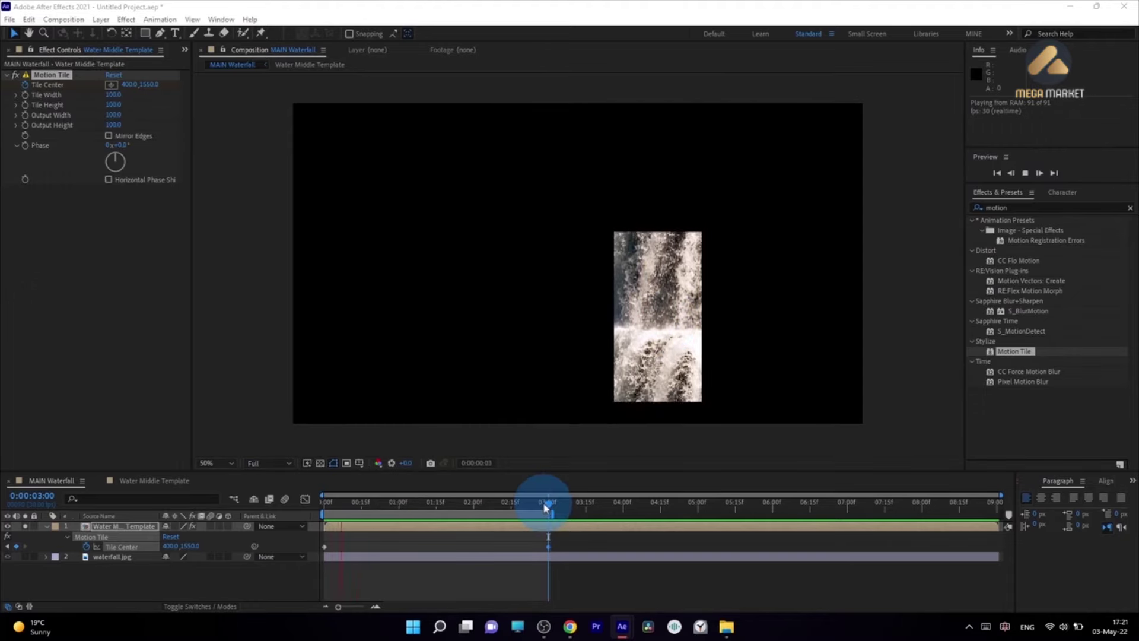
# Step: Turn on Motion Tile's Mirror Edges and preview to compare the smoothed tile seams
pyautogui.moveTo(544, 508); pyautogui.dragTo(490, 508)
pyautogui.click(727, 269)
pyautogui.click(657, 272)
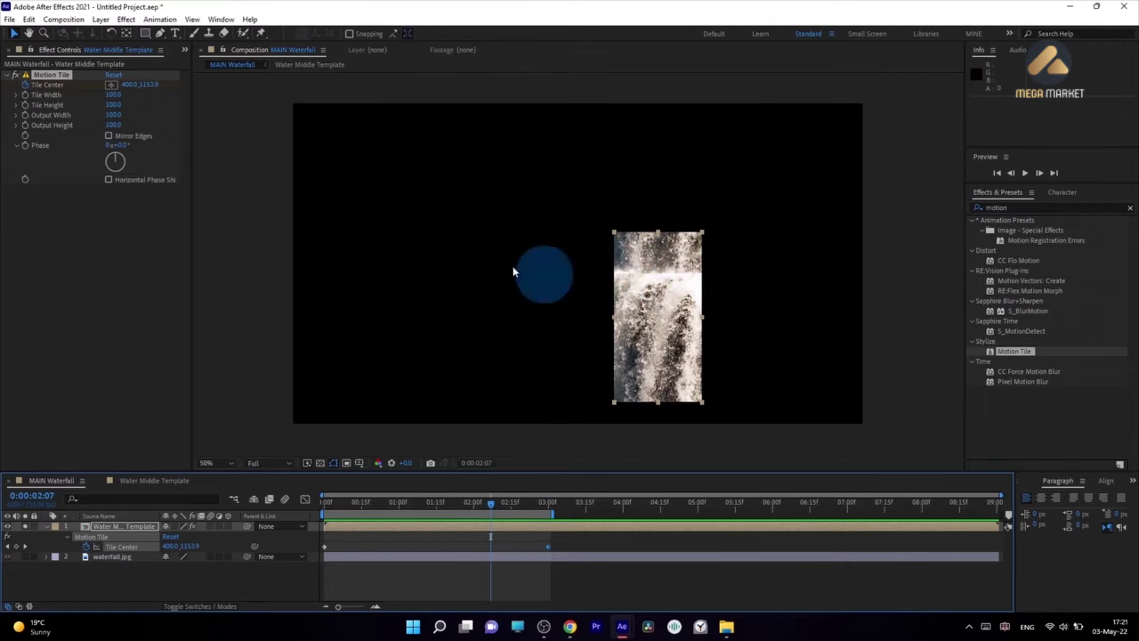
pyautogui.click(109, 136)
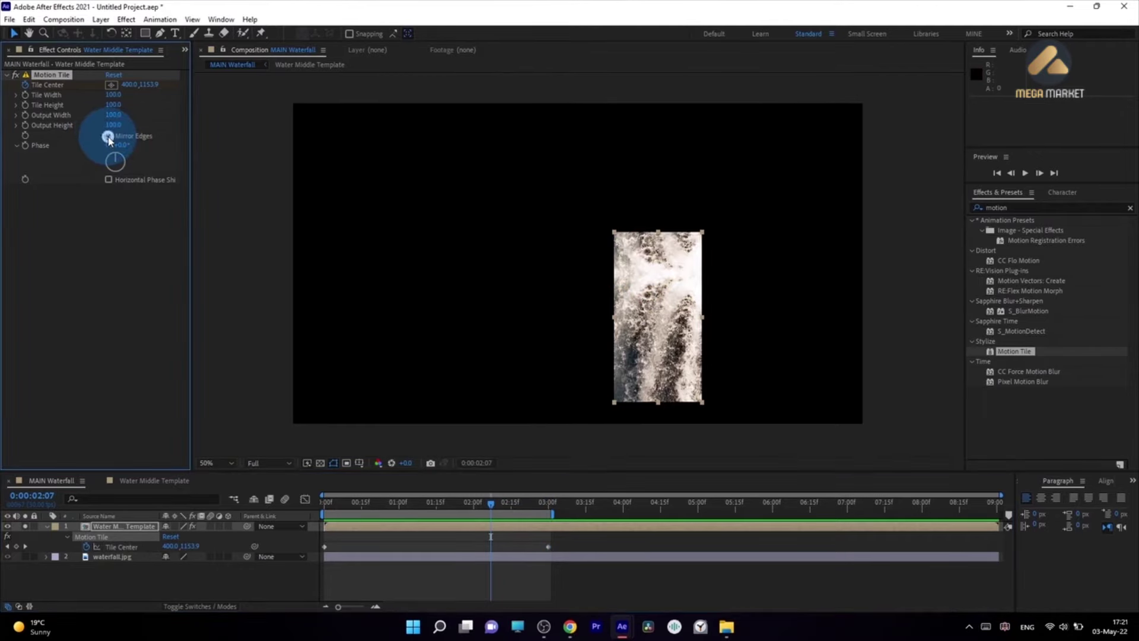
pyautogui.click(347, 505)
pyautogui.moveTo(350, 513); pyautogui.dragTo(386, 508)
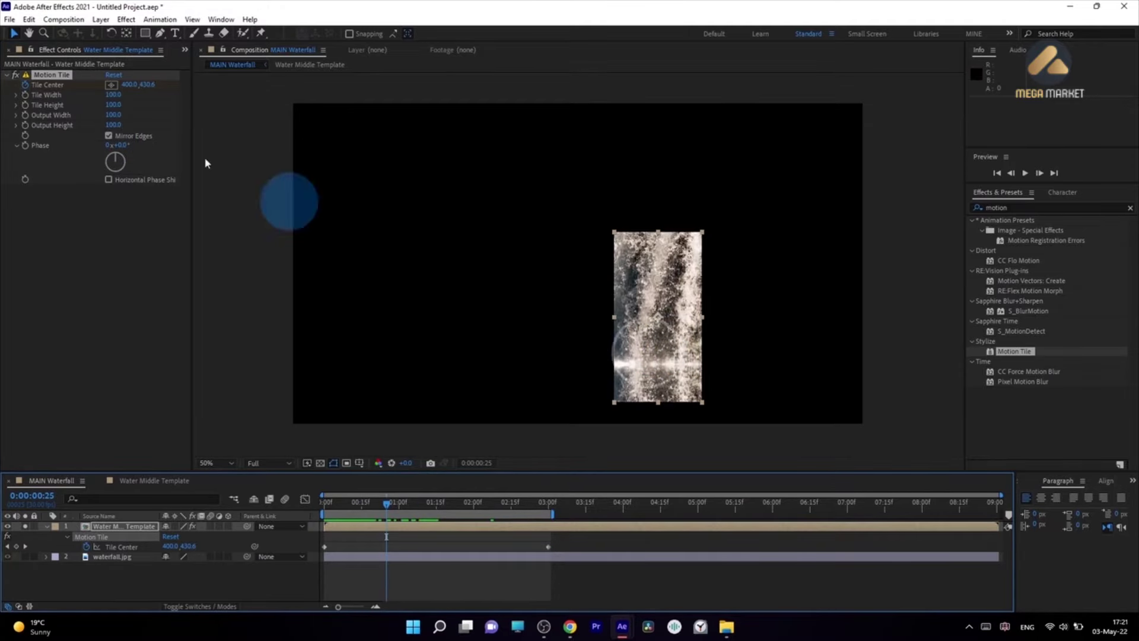
pyautogui.click(108, 136)
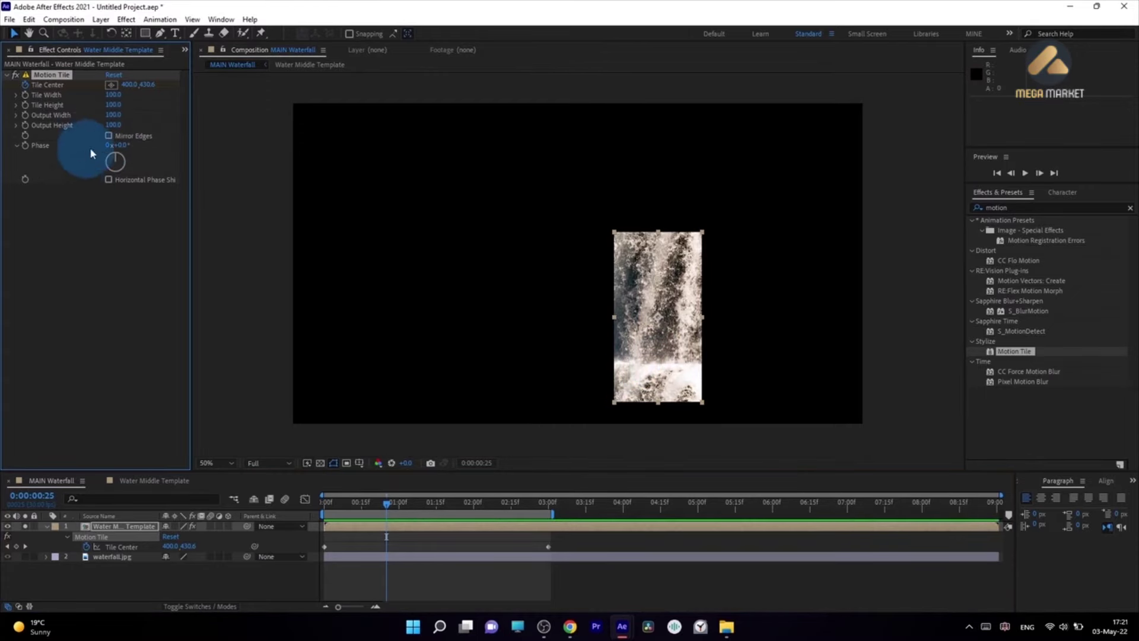
pyautogui.click(108, 135)
pyautogui.moveTo(387, 503); pyautogui.dragTo(511, 523)
pyautogui.press('space')
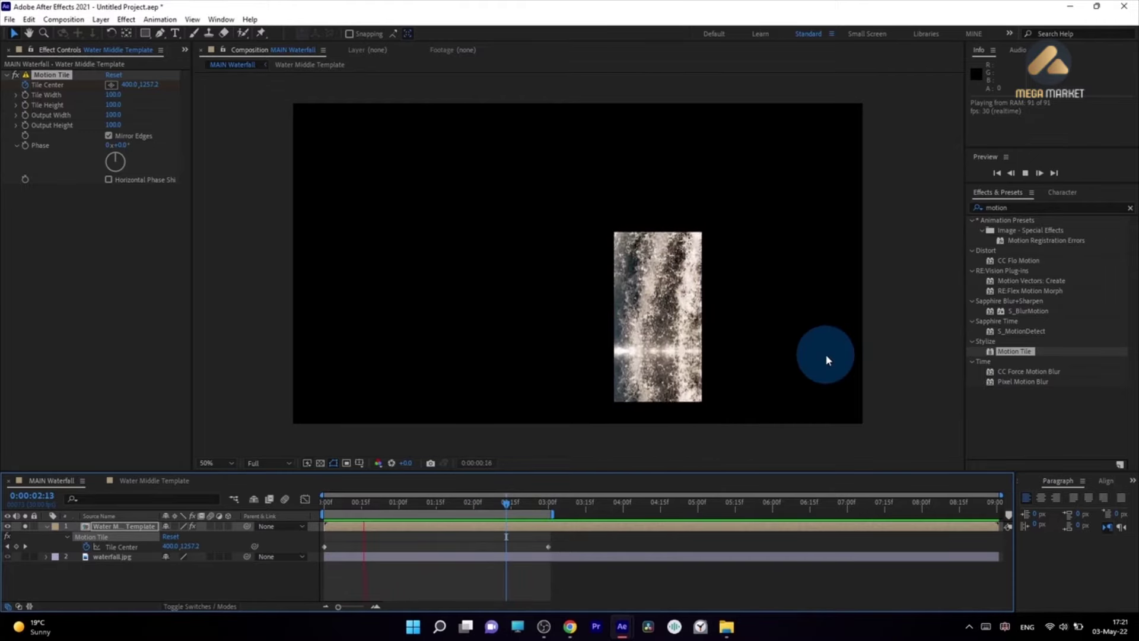
pyautogui.moveTo(457, 503)
pyautogui.mouseDown()
pyautogui.moveTo(386, 503)
pyautogui.moveTo(439, 503)
pyautogui.mouseUp()
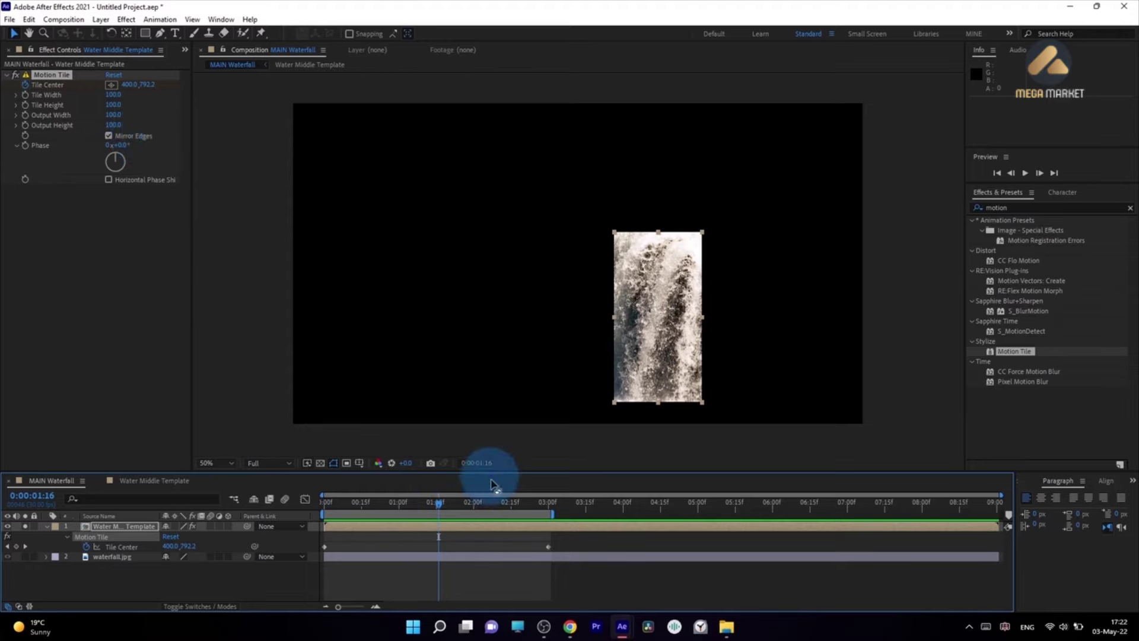
# Step: Set the 3-second Tile Center Y to 1550*2 (3100) and preview from the start
pyautogui.click(549, 502)
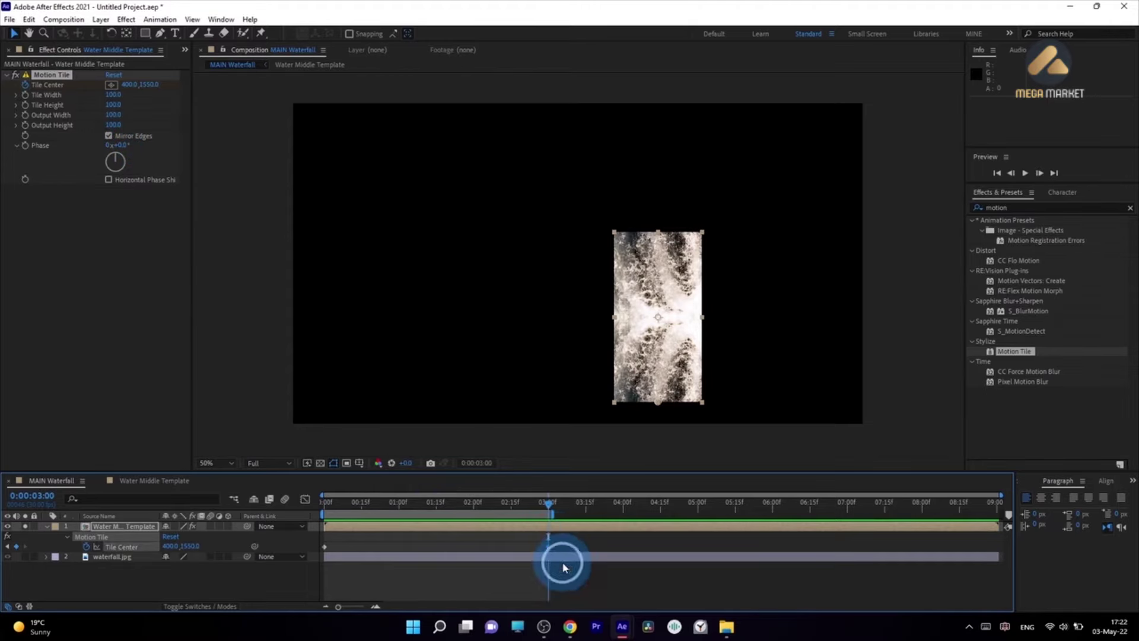
pyautogui.moveTo(190, 546); pyautogui.dragTo(297, 556)
pyautogui.click(204, 552)
pyautogui.write('1')
pyautogui.press('BackSpace')
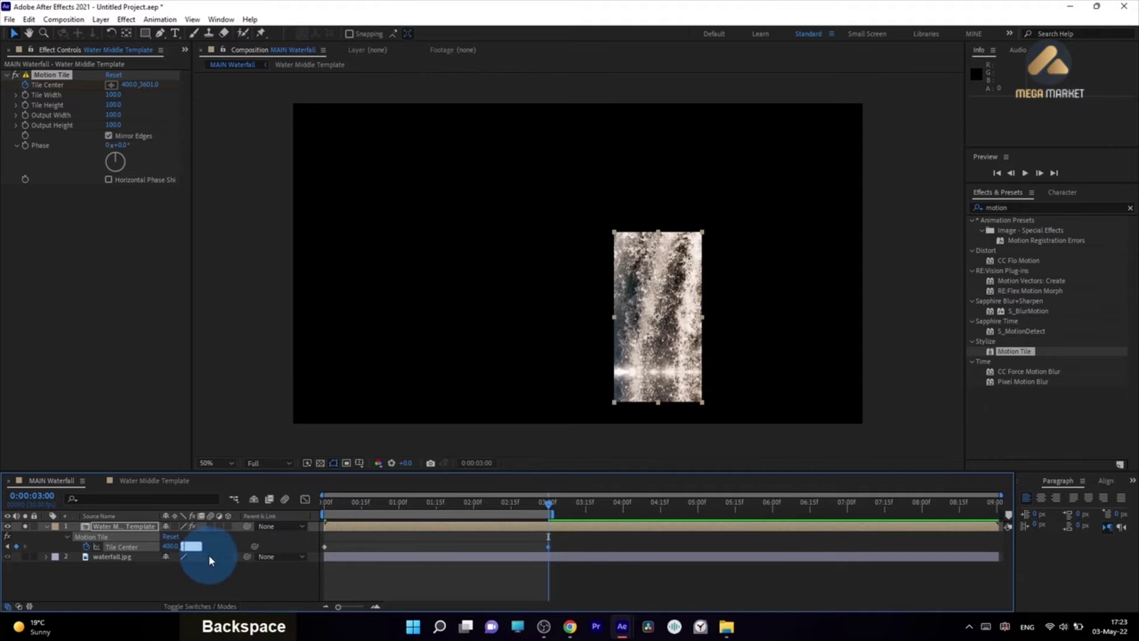
pyautogui.write('1')
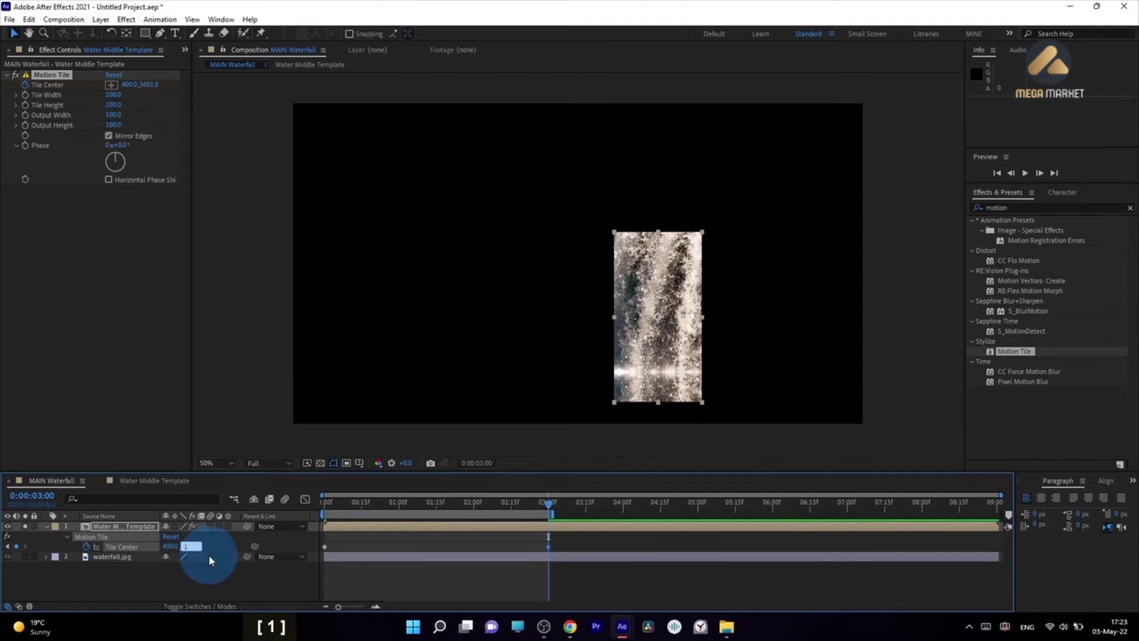
pyautogui.write('550*2')
pyautogui.press('Return')
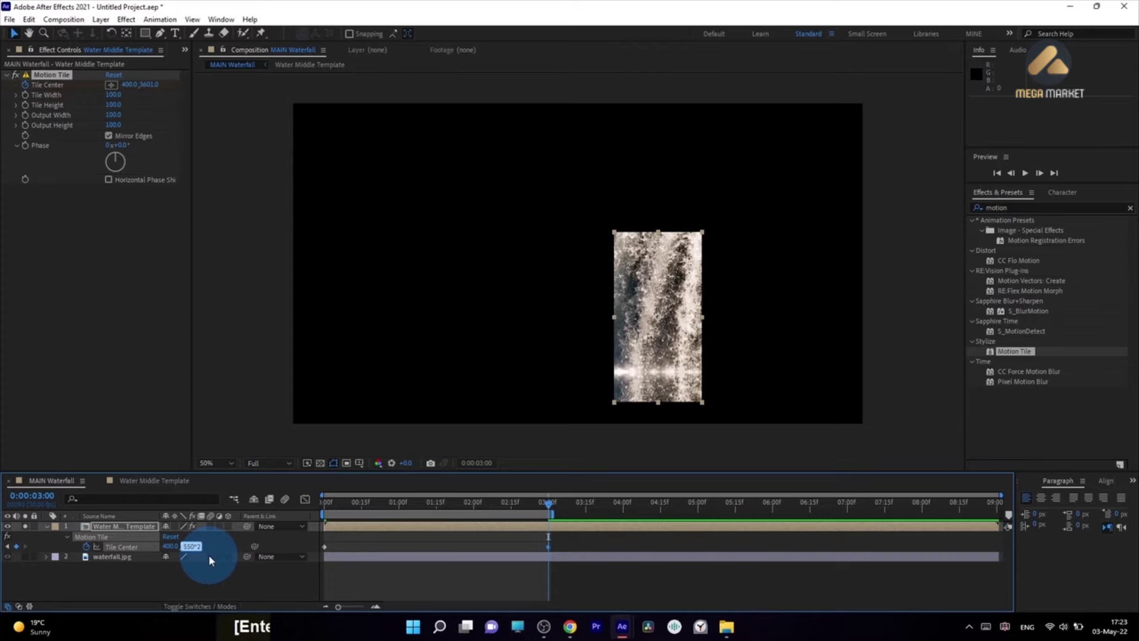
pyautogui.click(325, 503)
pyautogui.press('KP_0')
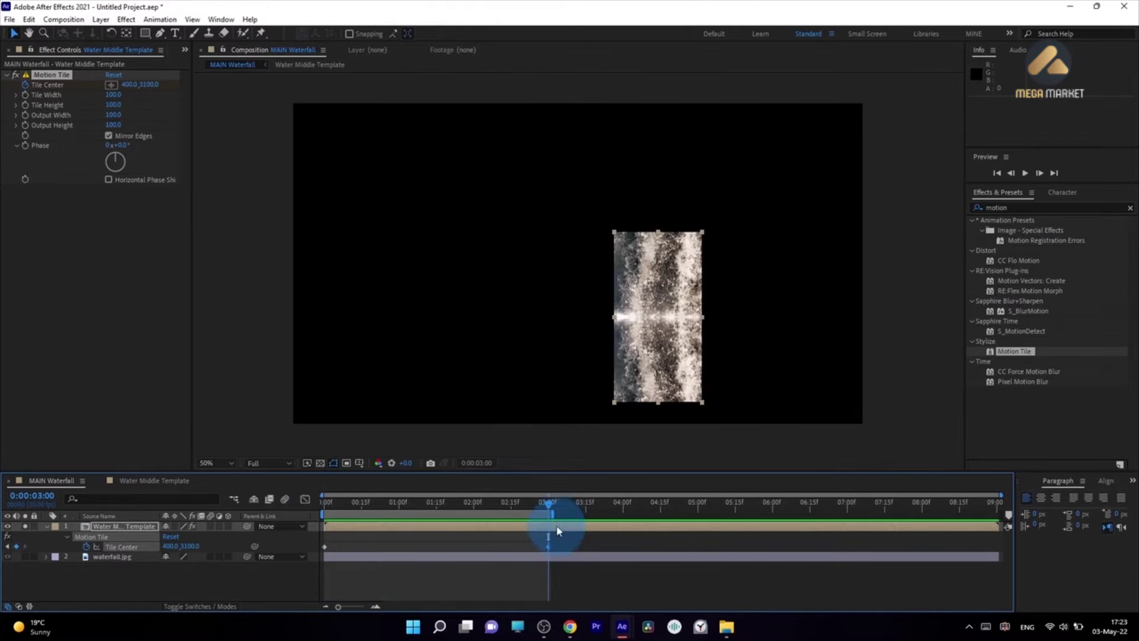
# Step: Extend the work area and move the end Tile Center keyframe to 0:00:04:20
pyautogui.moveTo(550, 514); pyautogui.dragTo(676, 513)
pyautogui.click(553, 556)
pyautogui.moveTo(565, 552); pyautogui.dragTo(674, 554)
pyautogui.click(332, 506)
pyautogui.moveTo(334, 508); pyautogui.dragTo(654, 539)
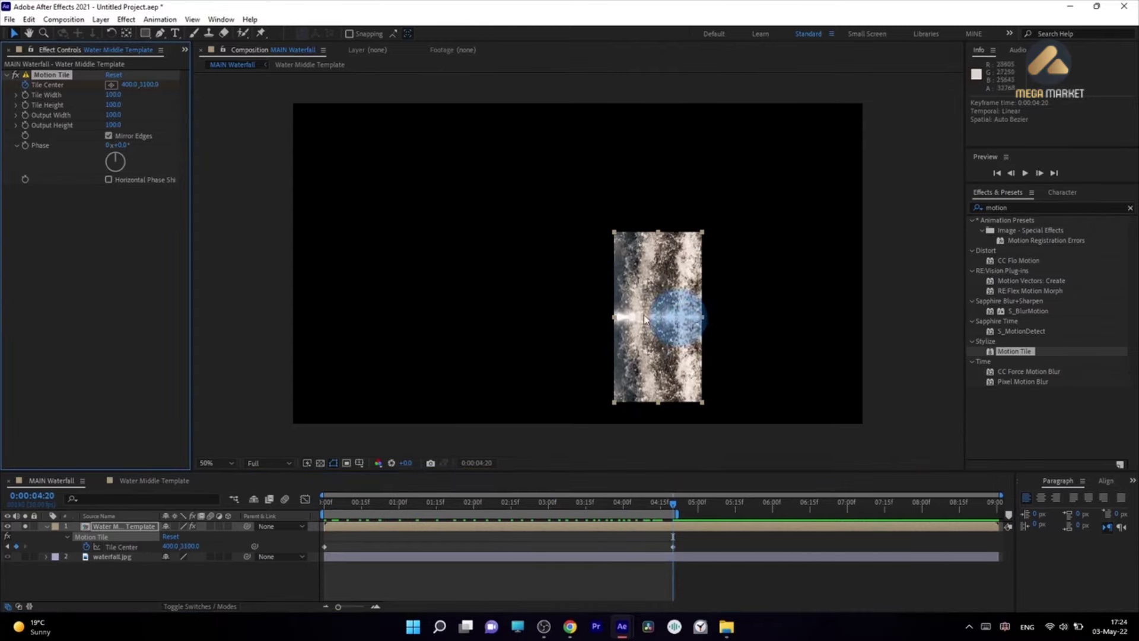
pyautogui.moveTo(672, 503); pyautogui.dragTo(503, 511)
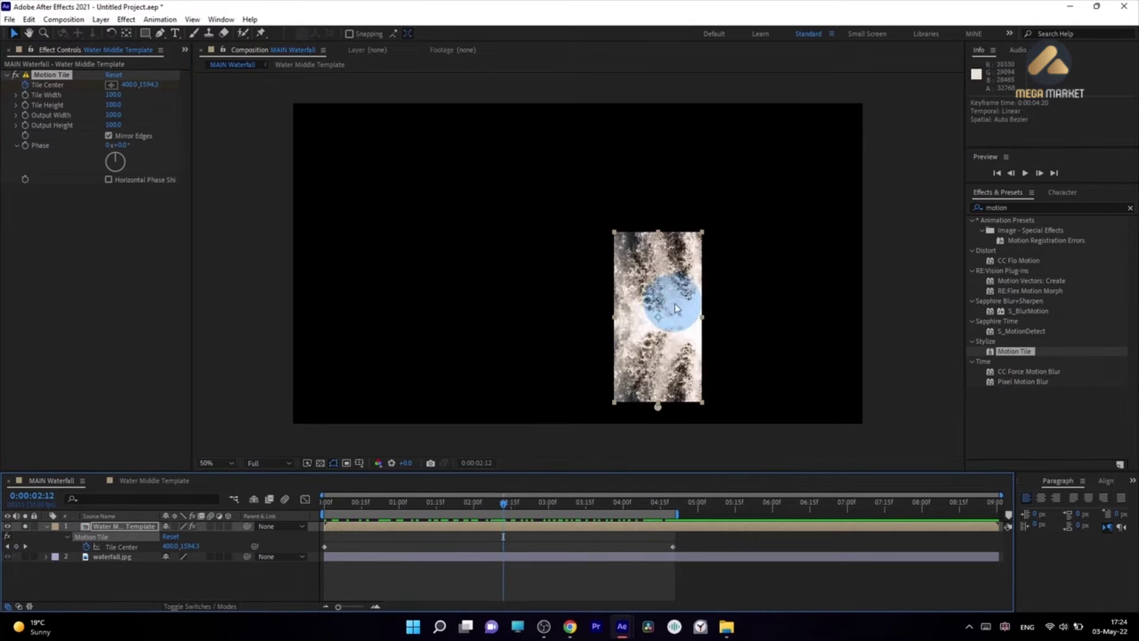
pyautogui.click(25, 526)
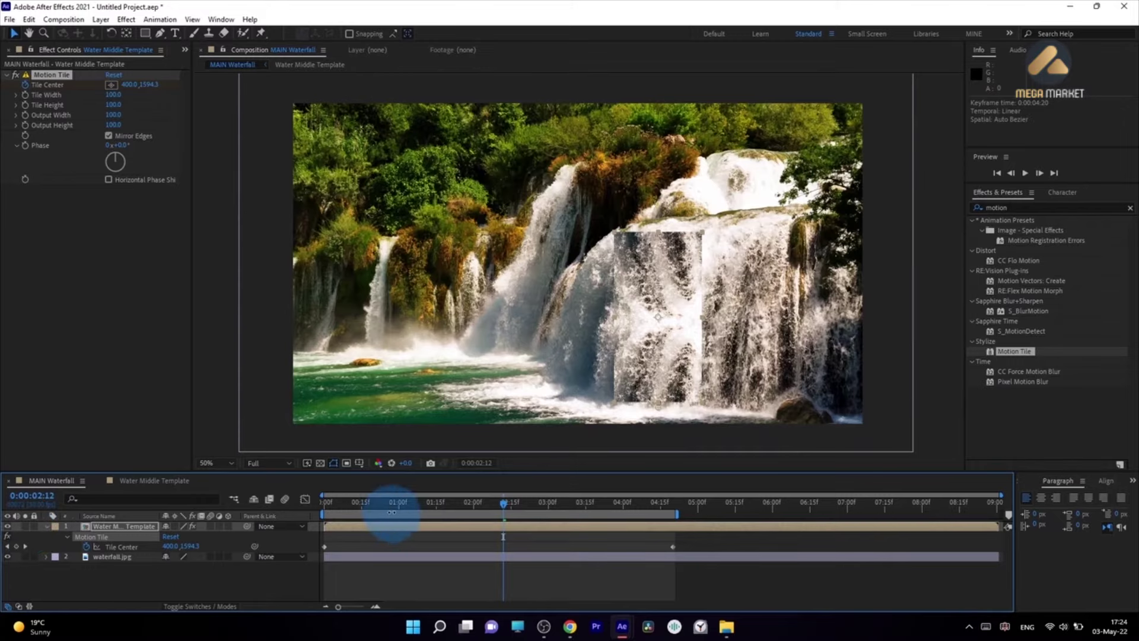
pyautogui.click(393, 506)
pyautogui.moveTo(397, 509); pyautogui.dragTo(521, 504)
pyautogui.click(644, 350)
pyautogui.click(25, 525)
pyautogui.click(541, 504)
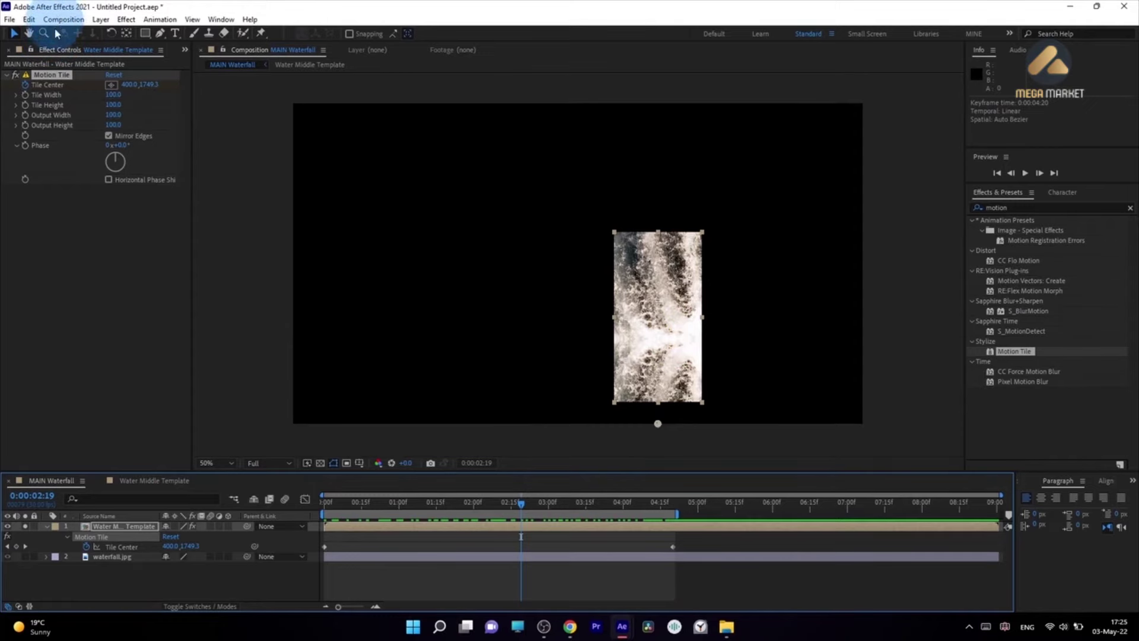
# Step: Save the project as class.aep and collapse the Water Middle Template layer's properties
pyautogui.click(9, 19)
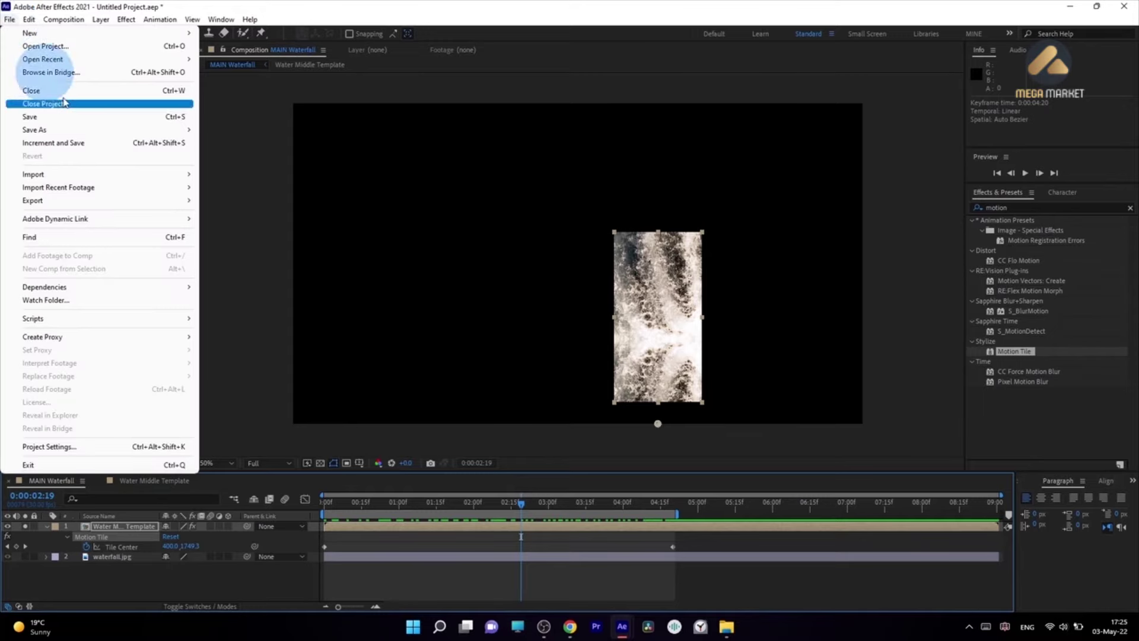
pyautogui.doubleClick(236, 130)
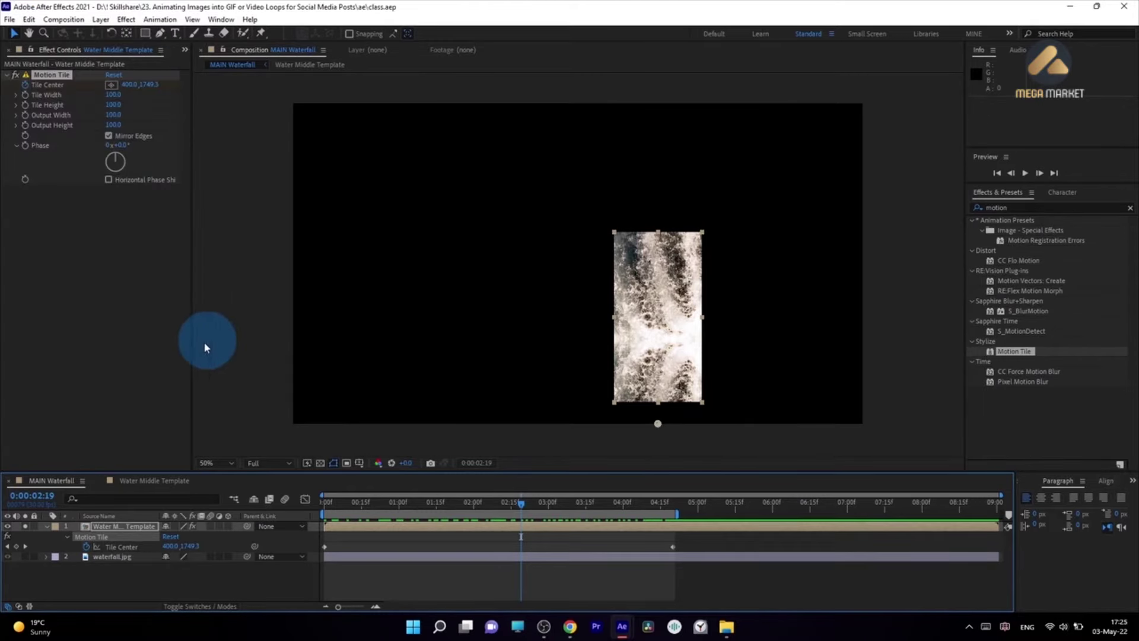
pyautogui.click(160, 589)
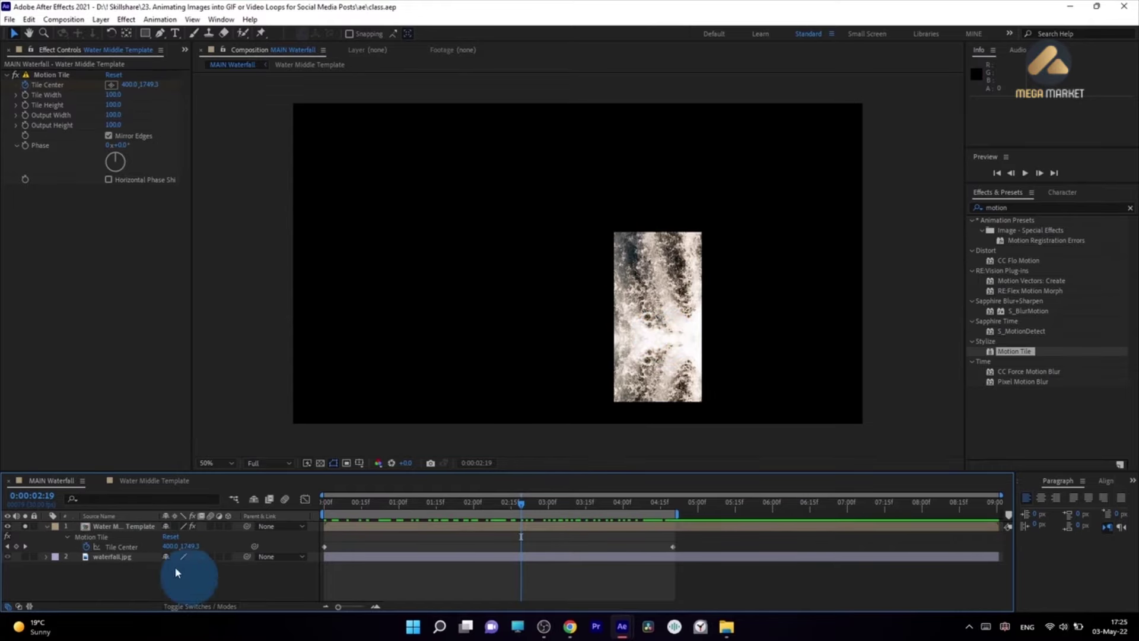
pyautogui.click(126, 524)
pyautogui.click(48, 527)
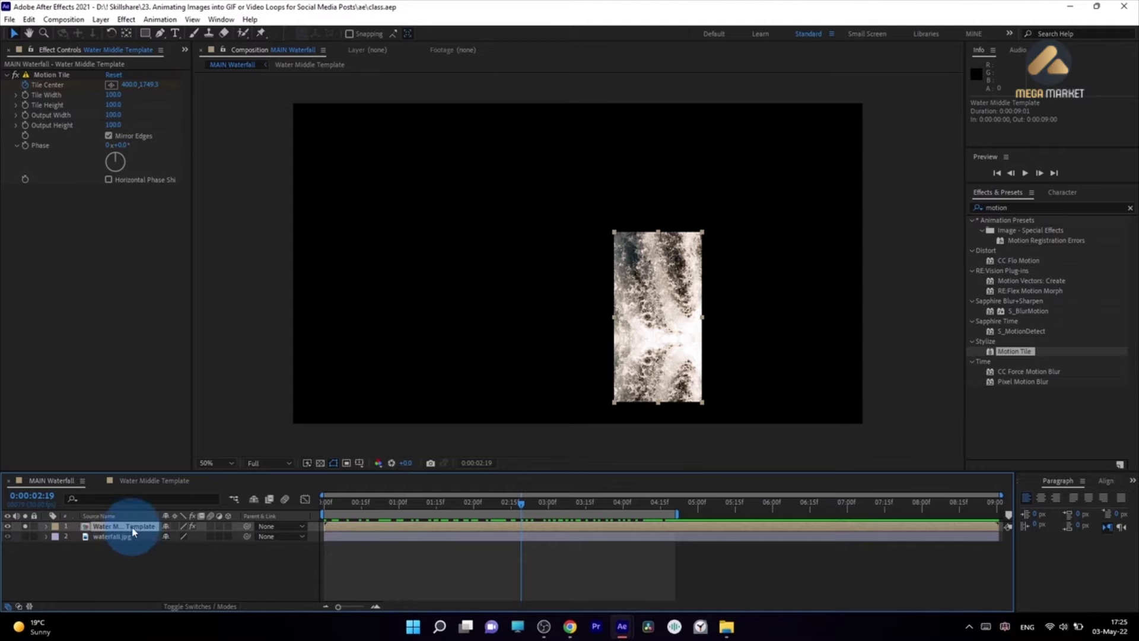
# Step: Pre-compose the Water Middle Template layer as 'Water Middle Template Main', leaving all attributes
pyautogui.click(112, 526)
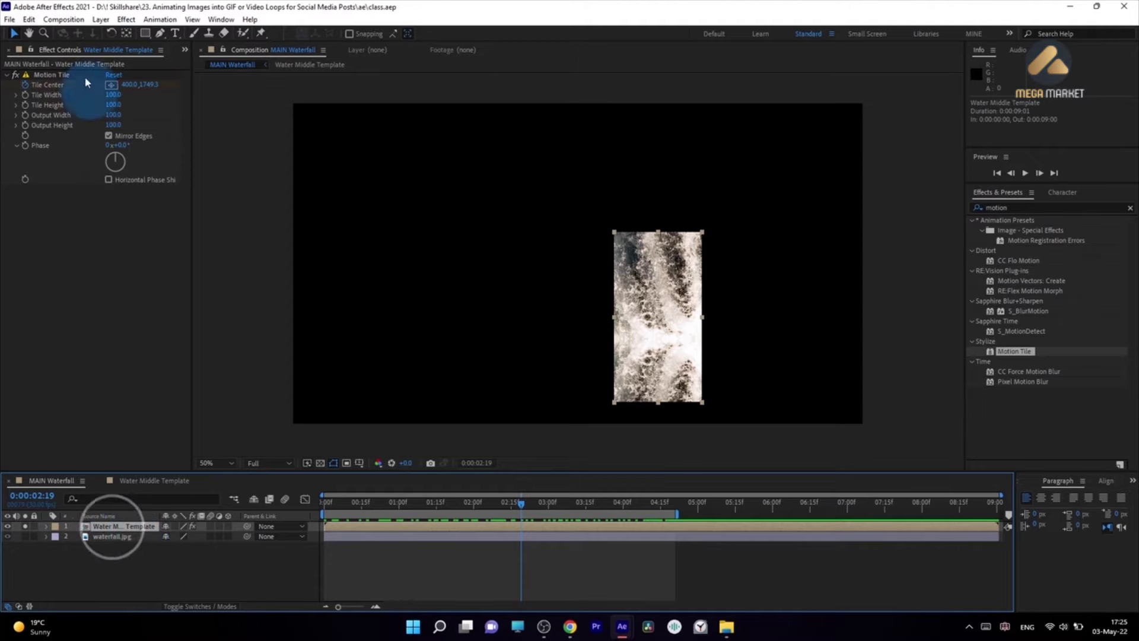
pyautogui.click(102, 19)
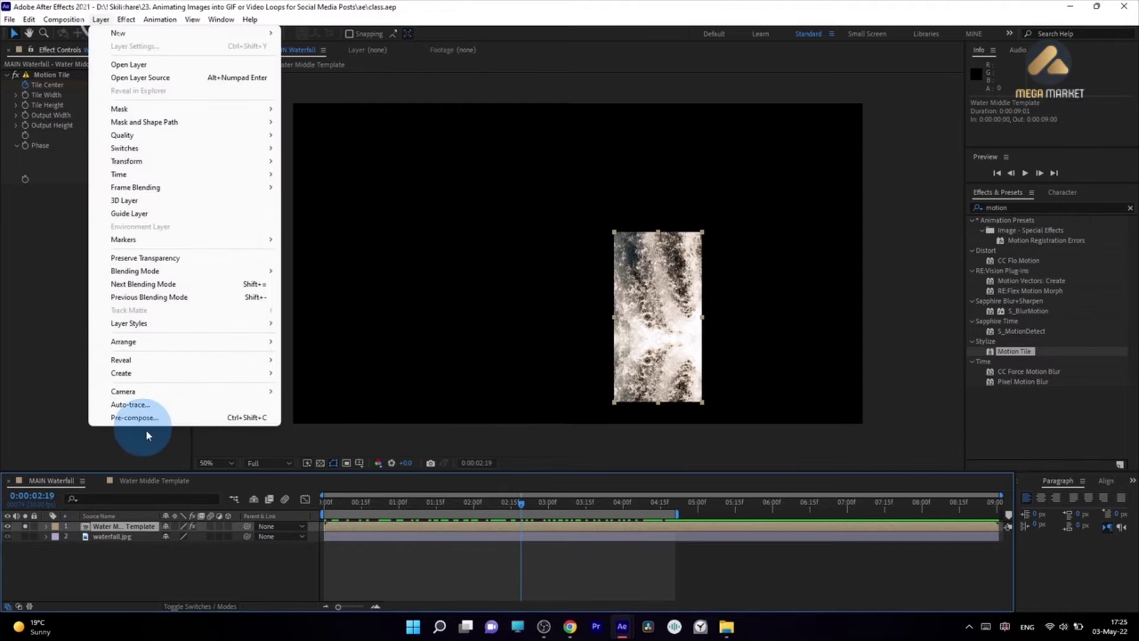
pyautogui.click(158, 420)
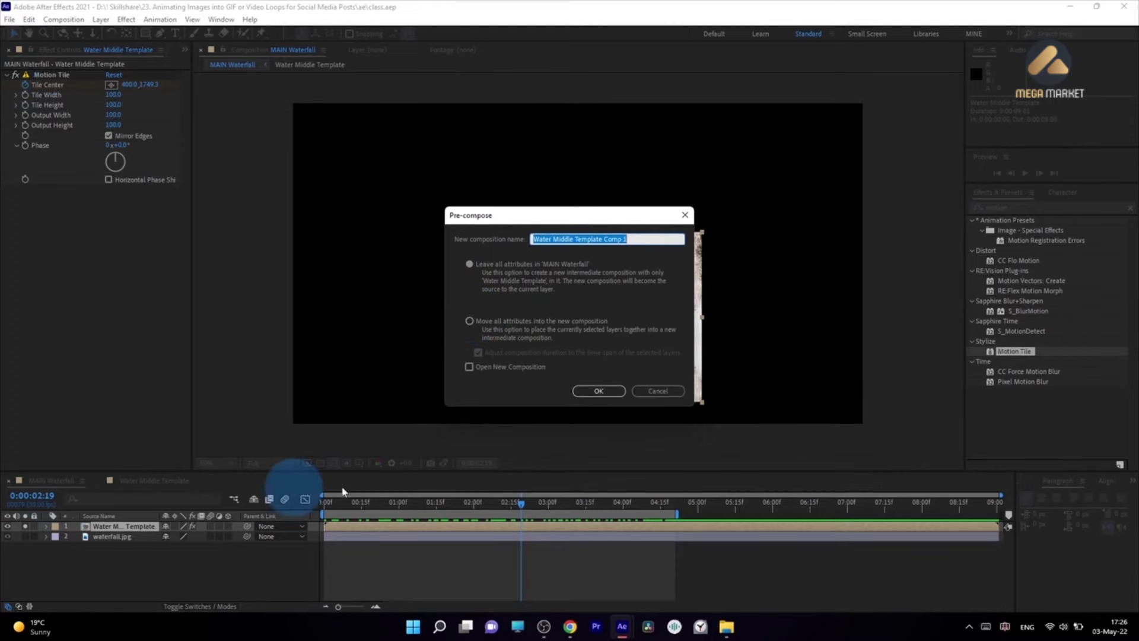
pyautogui.click(649, 239)
pyautogui.press('BackSpace')
pyautogui.press('BackSpace')
pyautogui.press('BackSpace')
pyautogui.press('BackSpace')
pyautogui.press('BackSpace')
pyautogui.press('BackSpace')
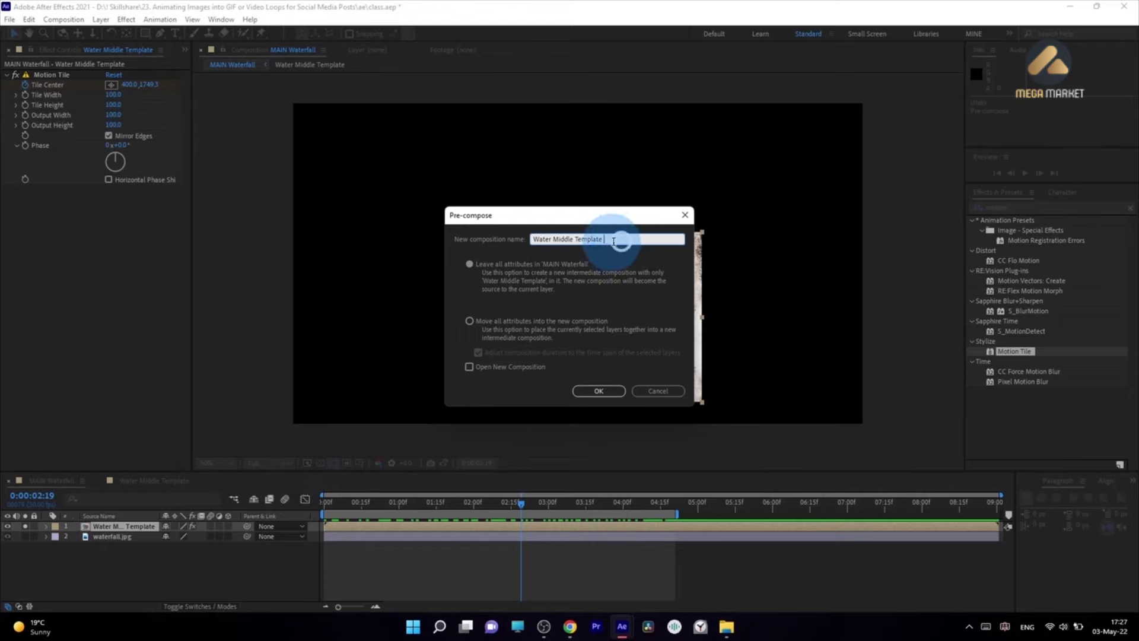
pyautogui.write('Main')
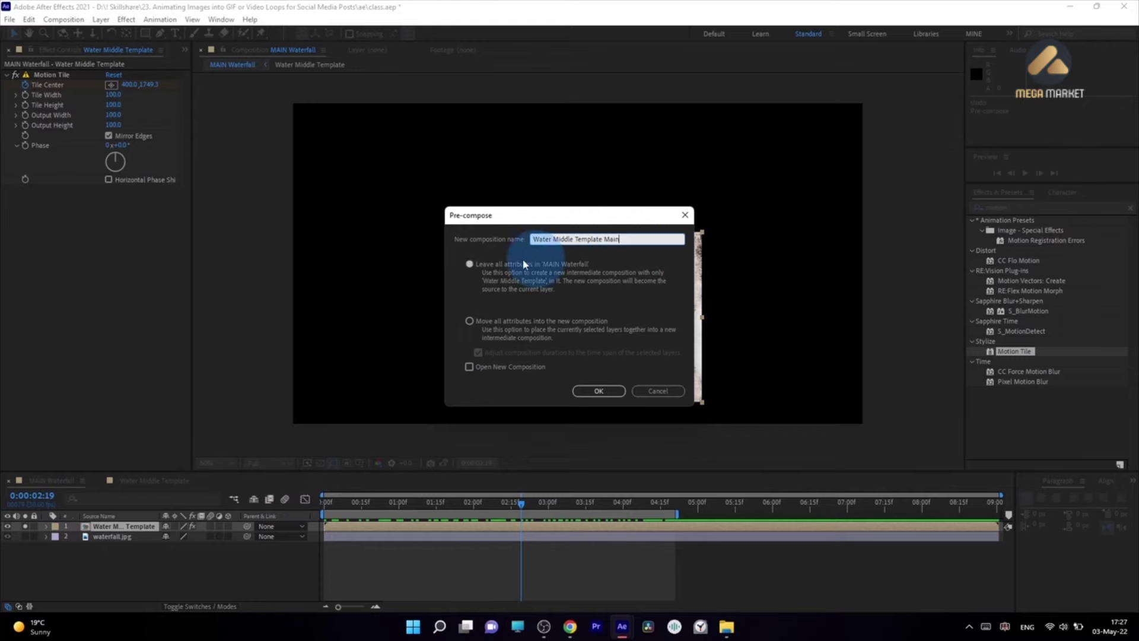
pyautogui.click(490, 269)
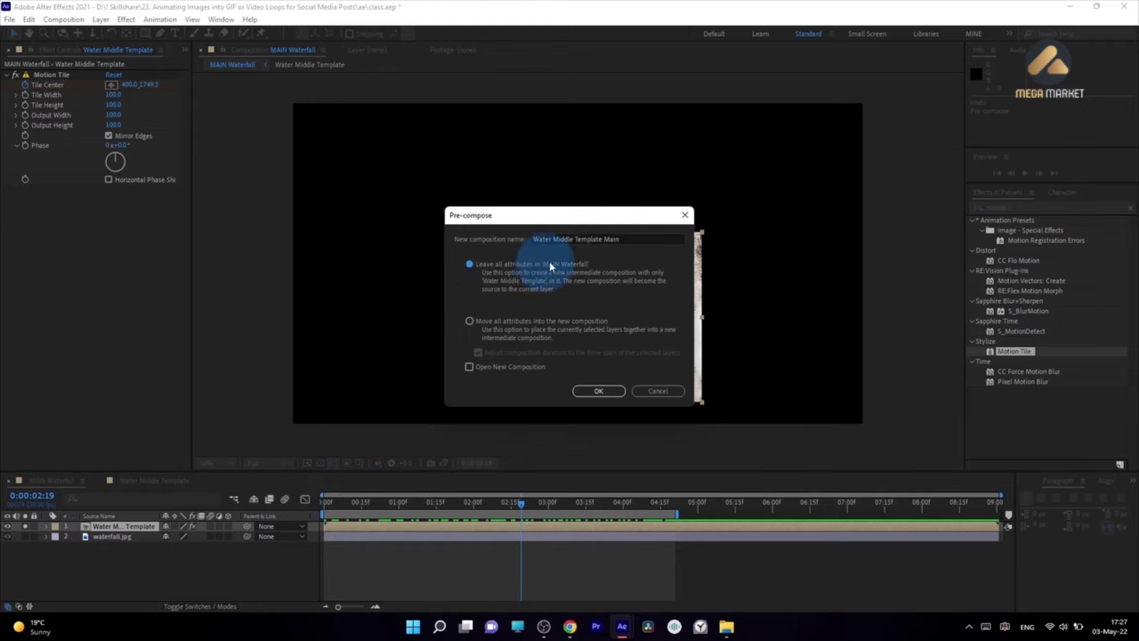
pyautogui.click(605, 391)
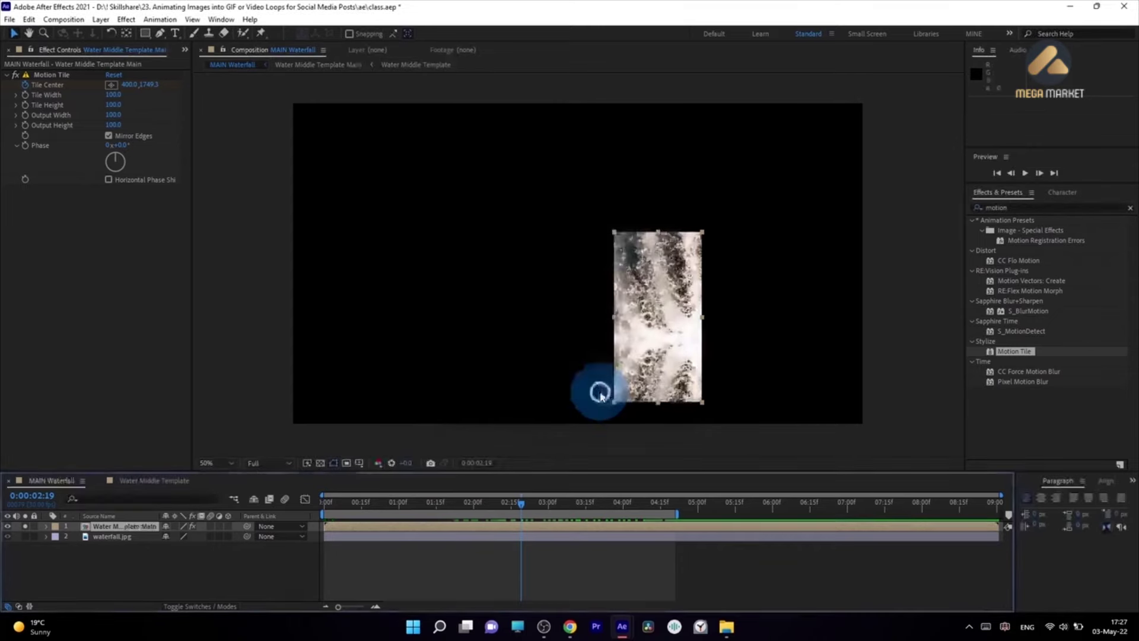
pyautogui.click(113, 526)
# Step: Open the Water Middle Template Main precomp from its layer
pyautogui.click(63, 91)
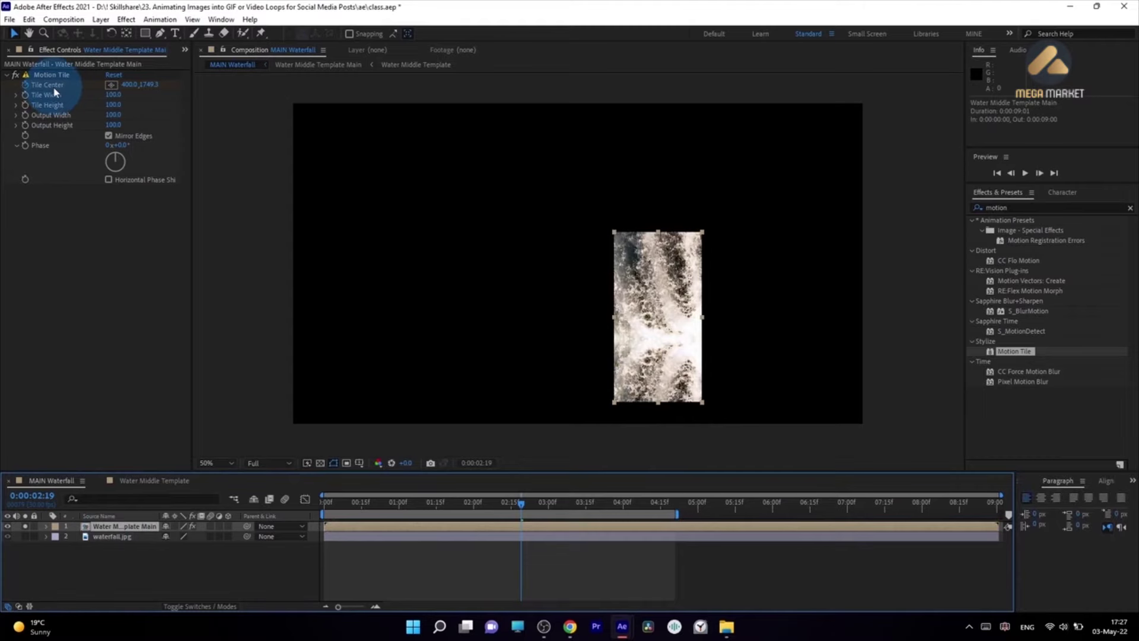
pyautogui.click(133, 527)
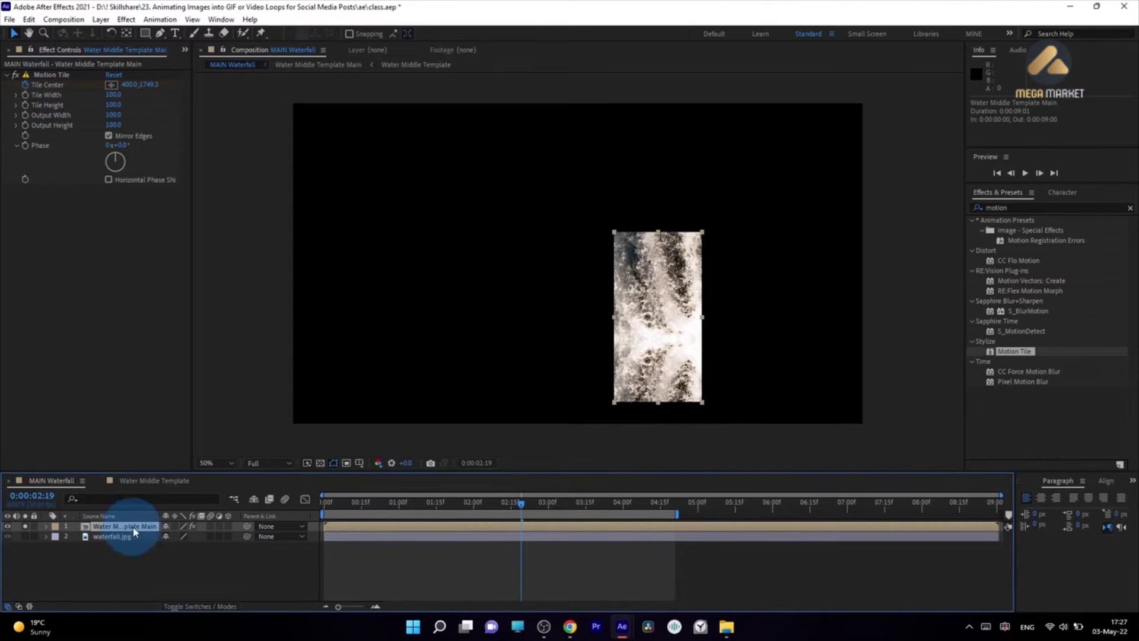
pyautogui.doubleClick(128, 527)
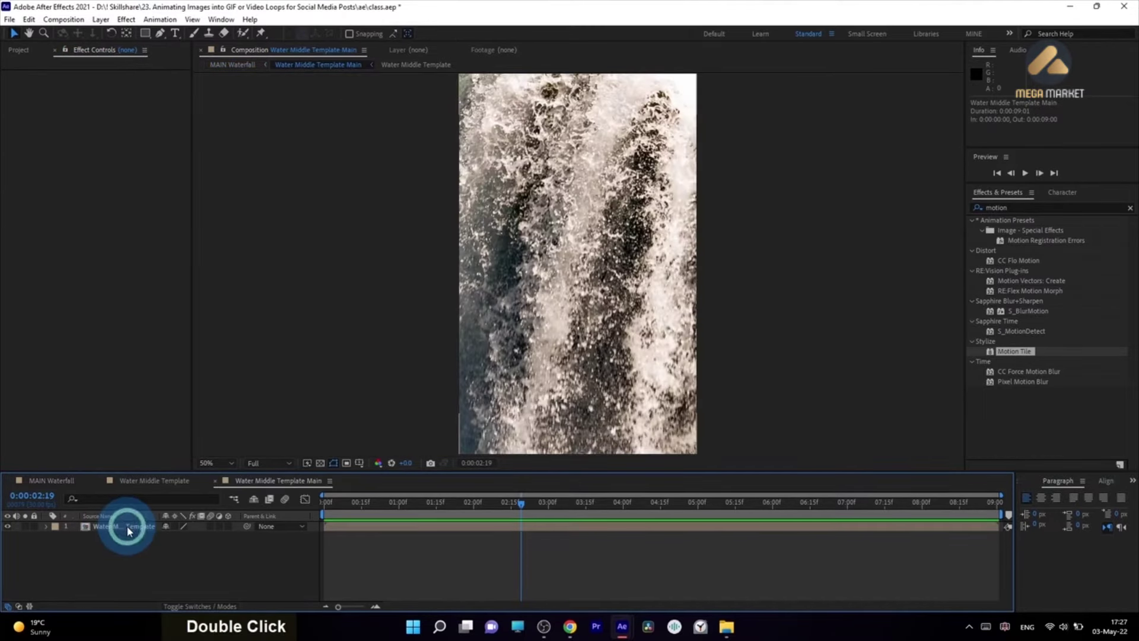
pyautogui.click(598, 214)
pyautogui.scroll(-2, 597, 215)
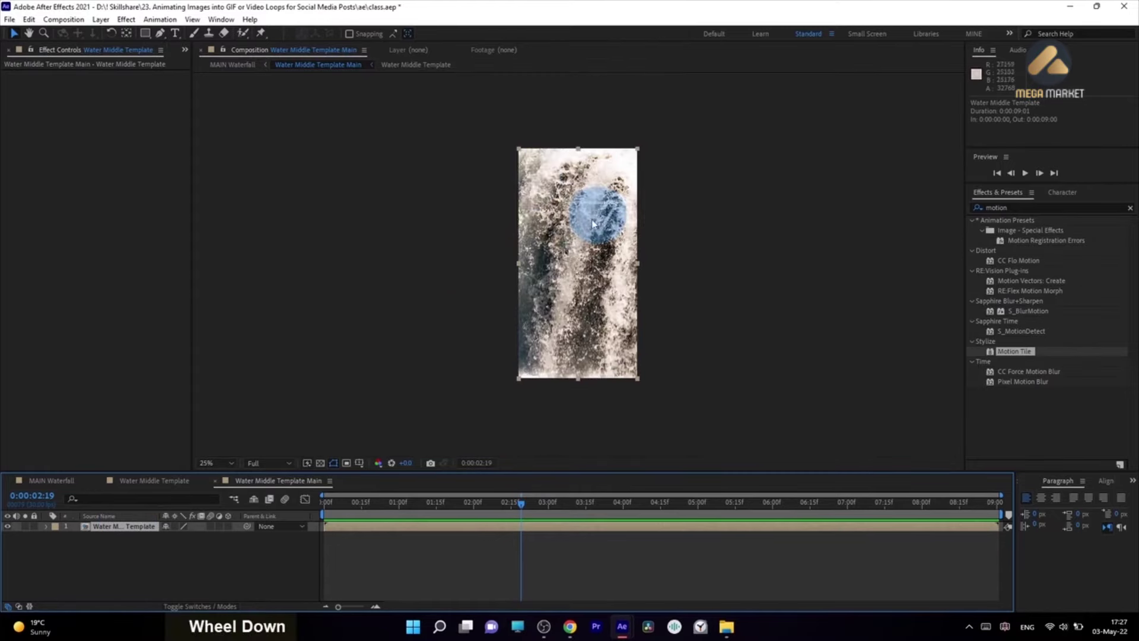
pyautogui.click(585, 220)
pyautogui.click(433, 464)
# Step: In the Project panel, rename the Water Middle Template comp to Water Middle Template Texture
pyautogui.click(184, 51)
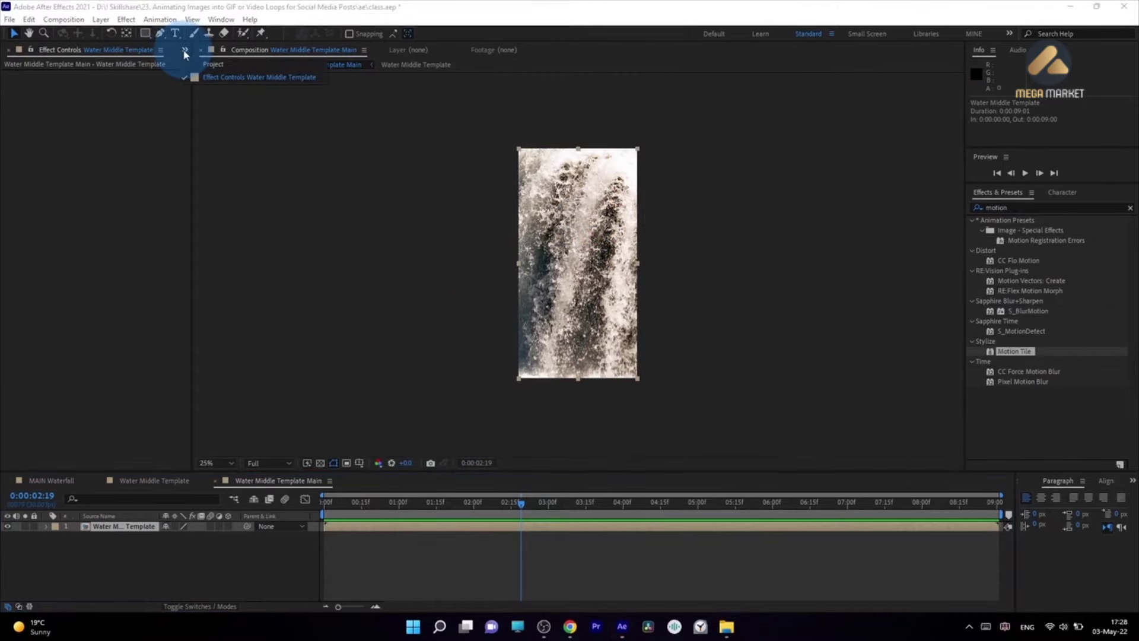
pyautogui.click(205, 64)
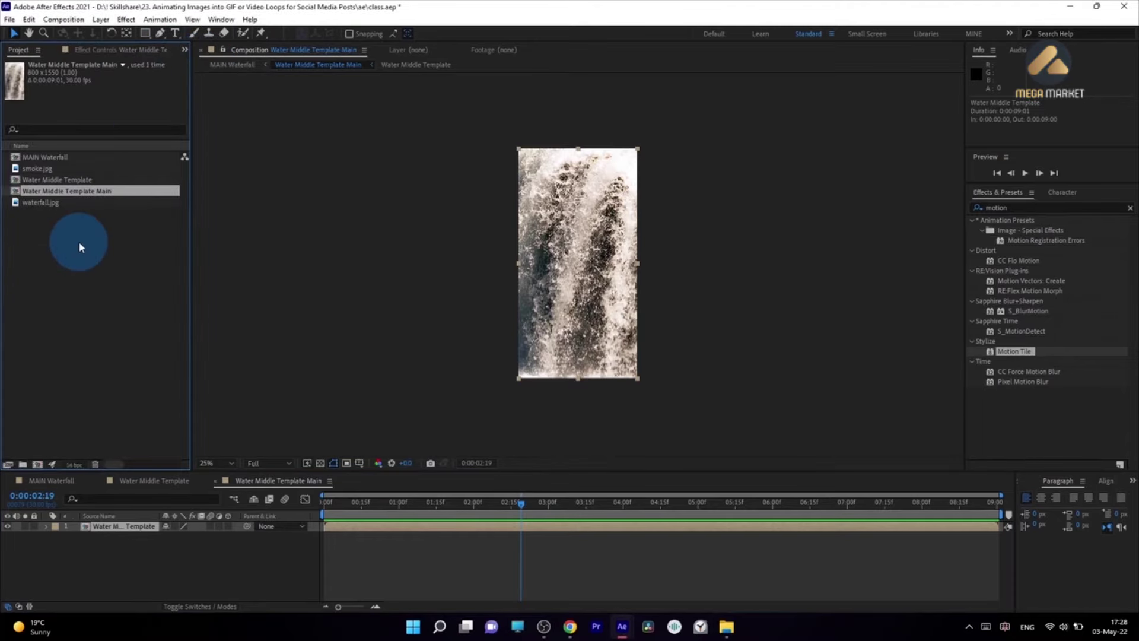
pyautogui.click(94, 193)
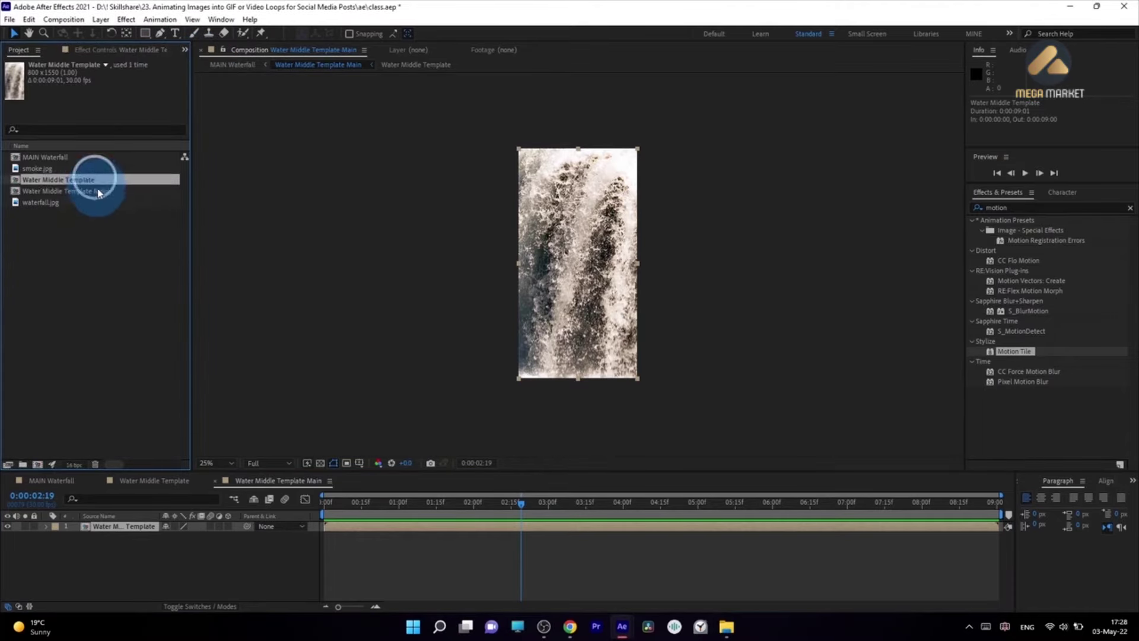
pyautogui.click(95, 180)
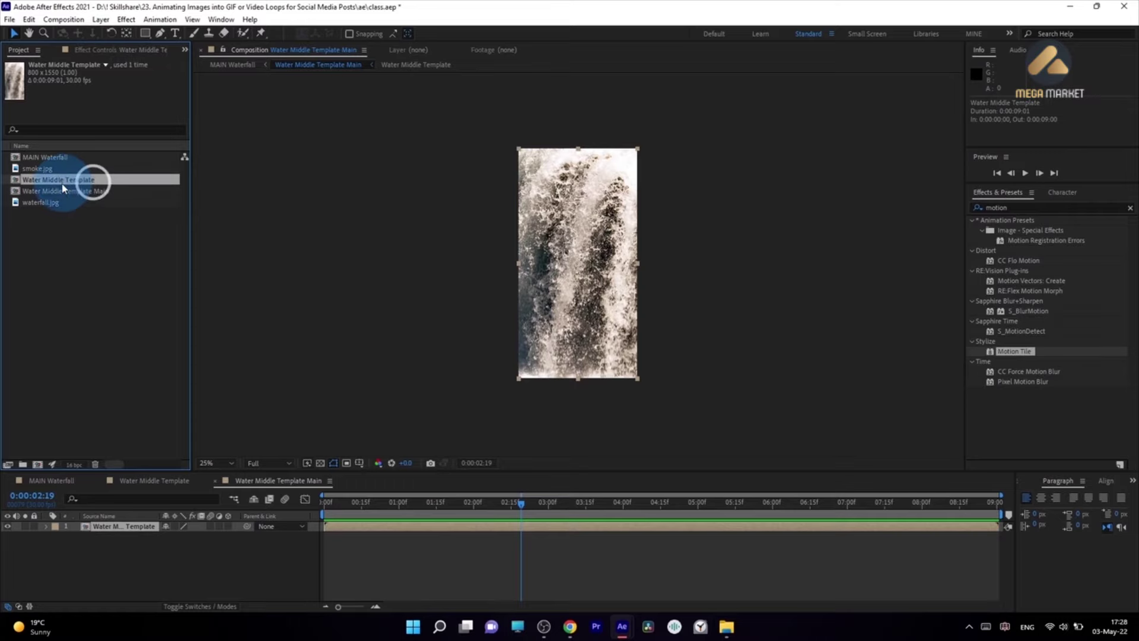
pyautogui.press('Return')
pyautogui.write('Inside')
pyautogui.press('Return')
pyautogui.press('Return')
pyautogui.press('Right')
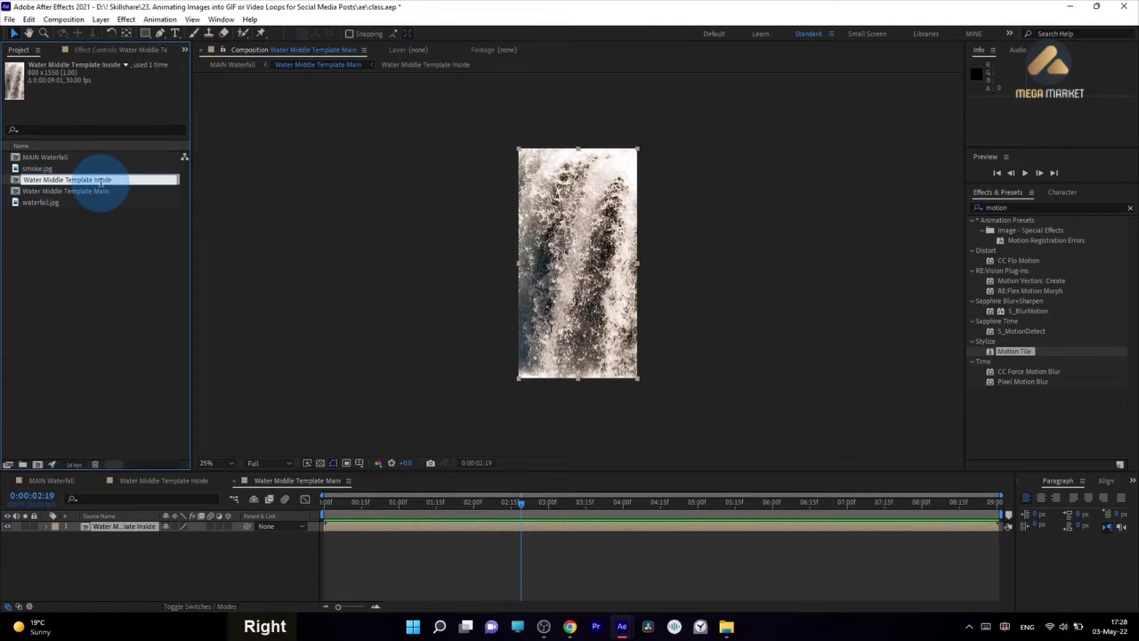
pyautogui.press('BackSpace')
pyautogui.press('BackSpace')
pyautogui.press('BackSpace')
pyautogui.write('Texture')
pyautogui.press('Return')
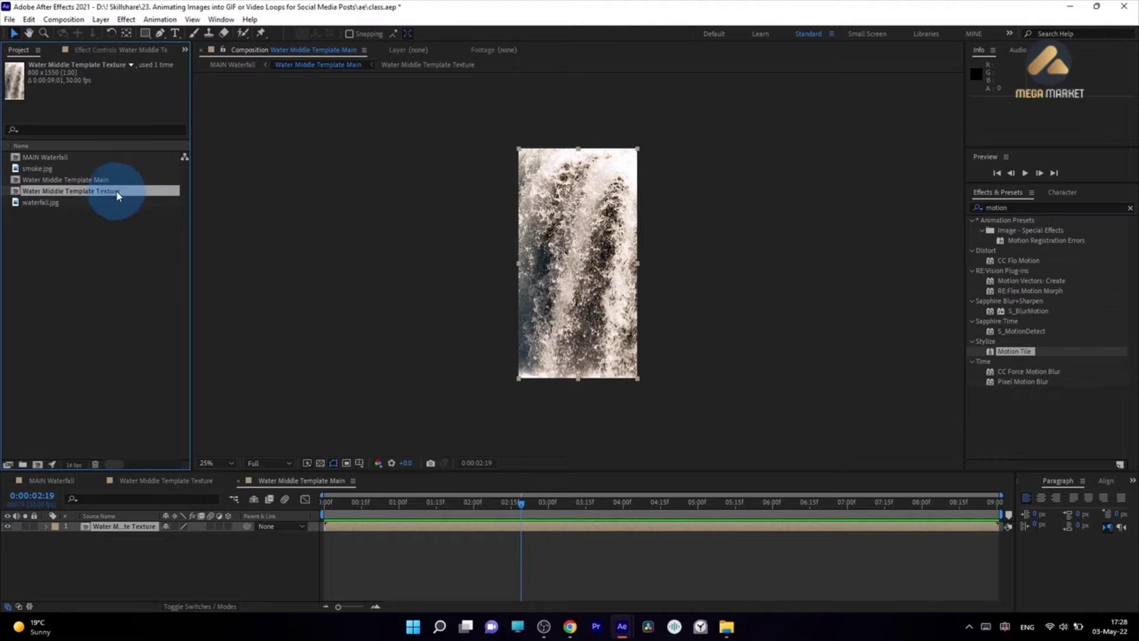
# Step: Check the Texture comp's waterfall.jpg layer, then return to the Main comp's texture layer
pyautogui.doubleClick(117, 191)
pyautogui.click(127, 528)
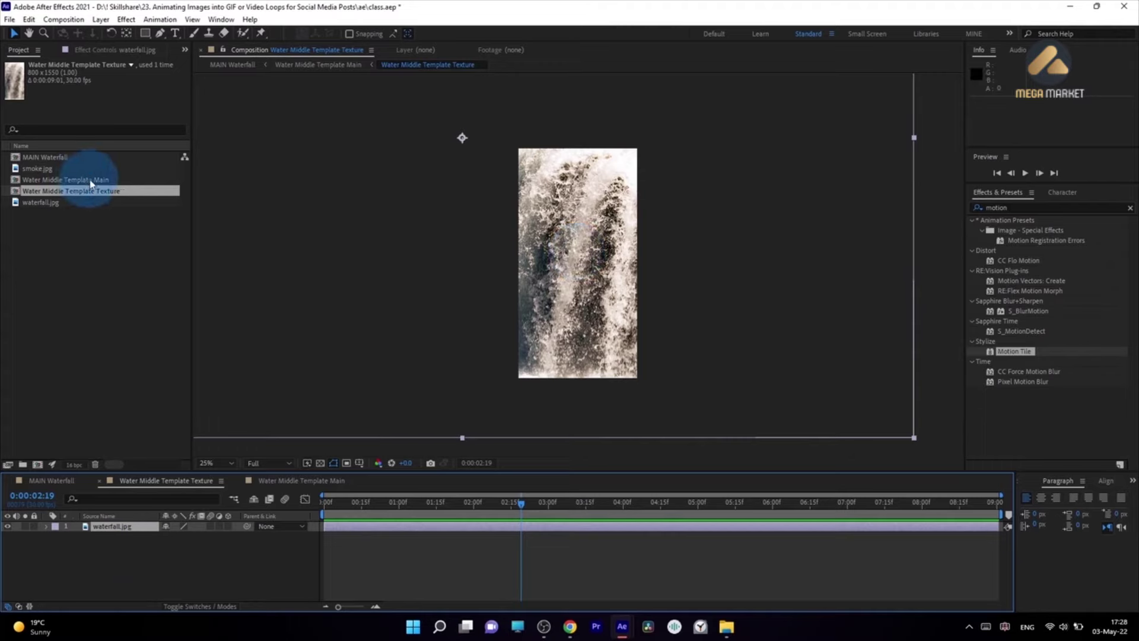
pyautogui.click(307, 484)
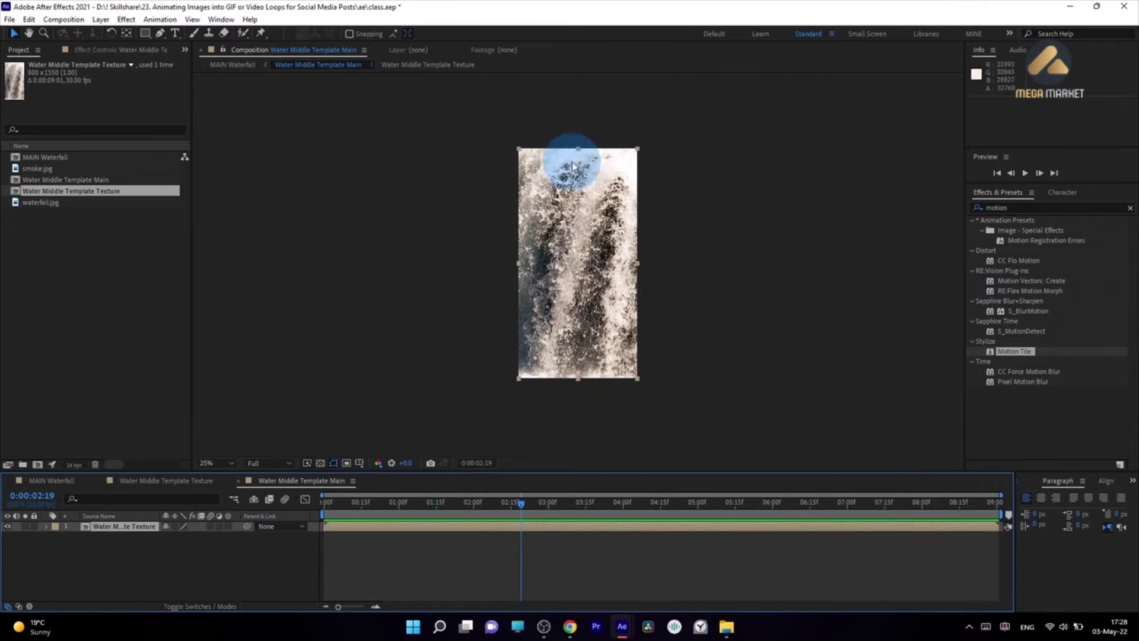
pyautogui.click(128, 528)
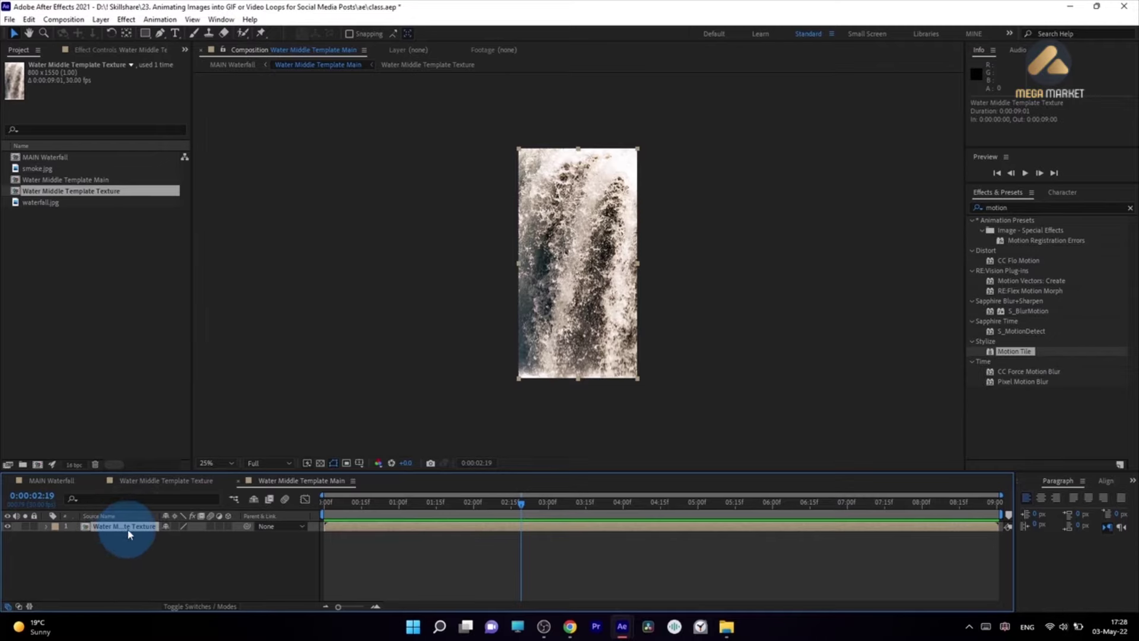
# Step: Duplicate the texture layer and draw a rectangular mask on the top copy
pyautogui.hotkey('ctrl', 'd')
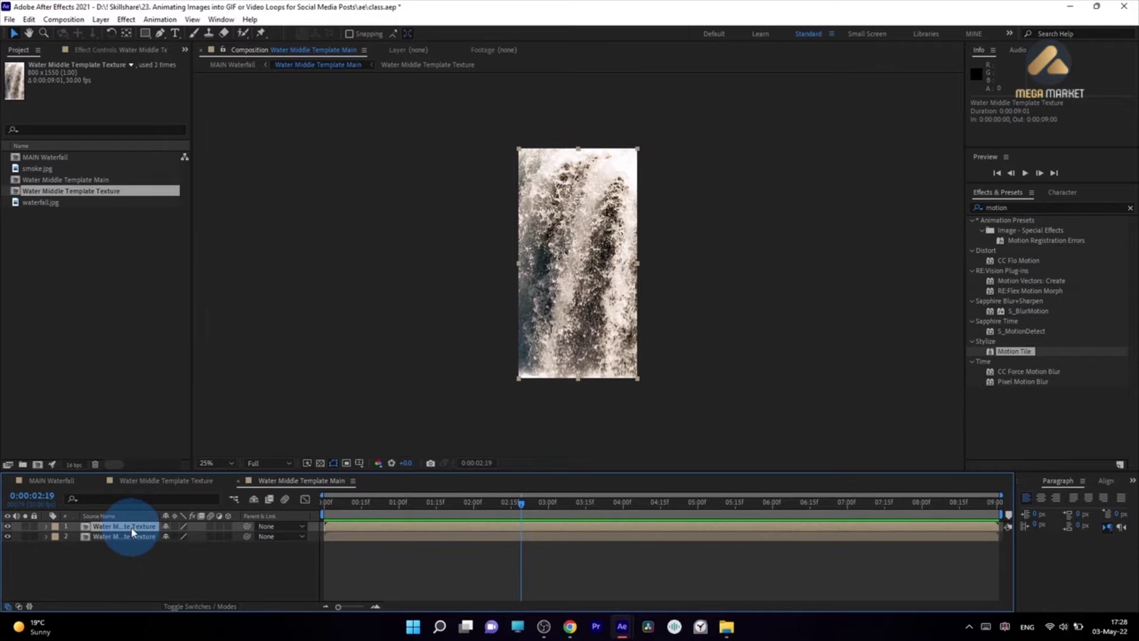
pyautogui.click(145, 34)
pyautogui.moveTo(478, 102); pyautogui.dragTo(678, 267)
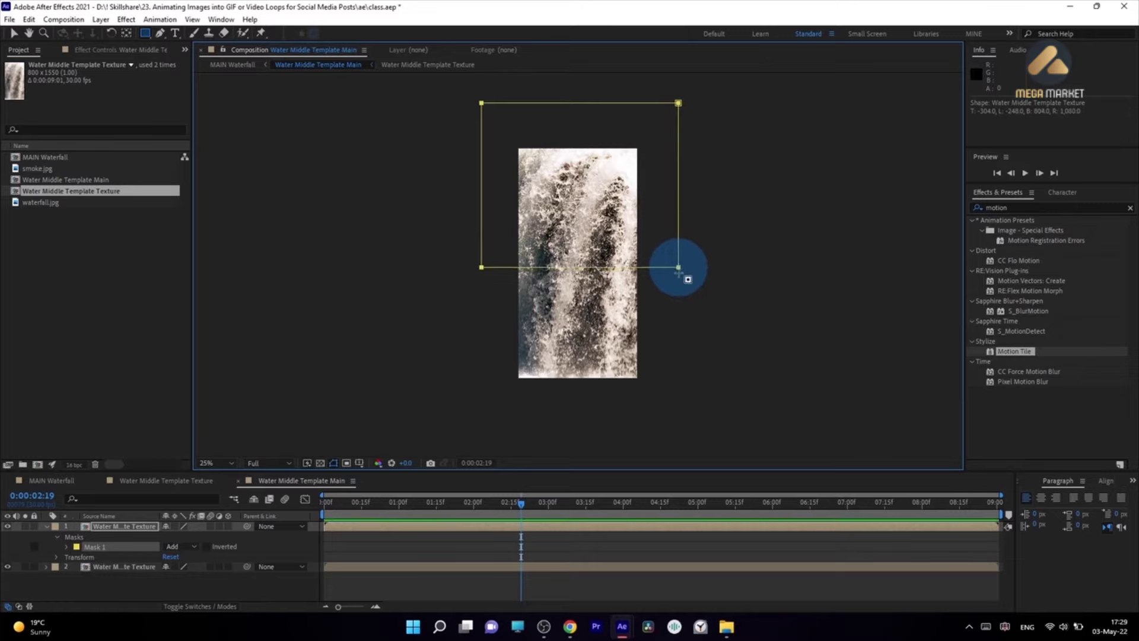
# Step: Move the masked top copy upward to position 400,335
pyautogui.click(117, 528)
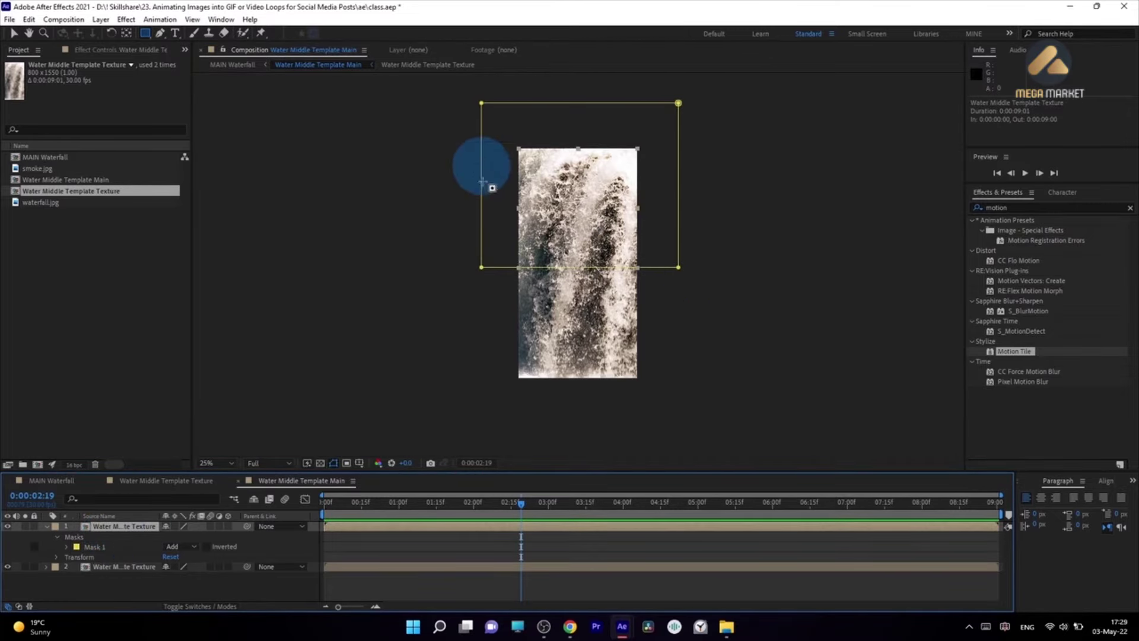
pyautogui.click(13, 35)
pyautogui.moveTo(616, 232); pyautogui.dragTo(611, 168)
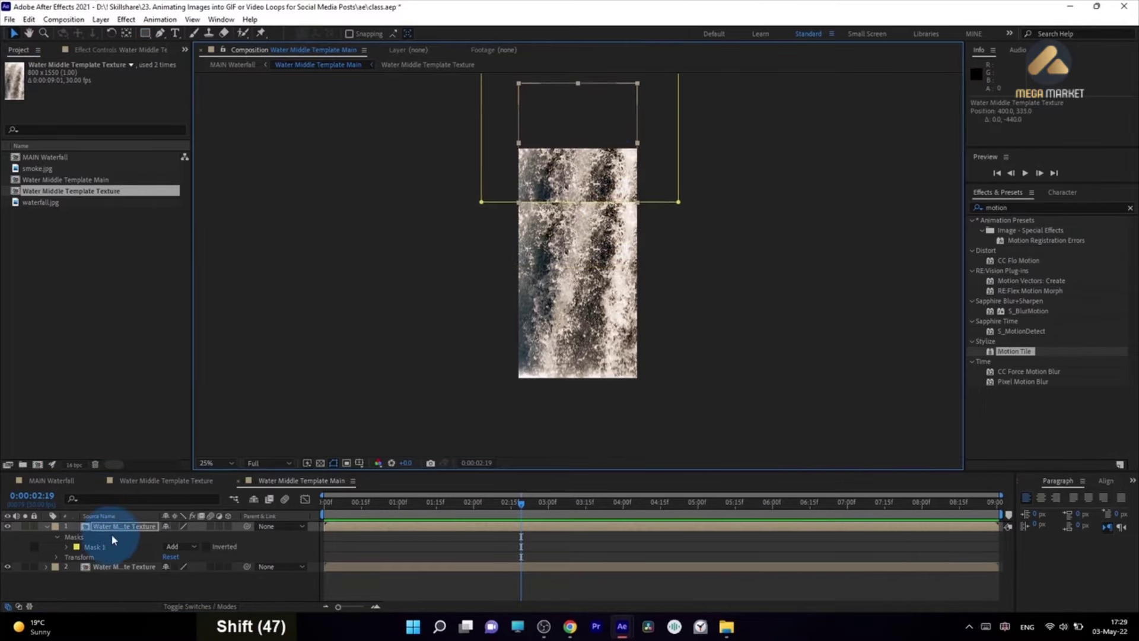
# Step: Raise the top copy's Mask Feather to about 300 and drag the mask corners outward
pyautogui.press('f')
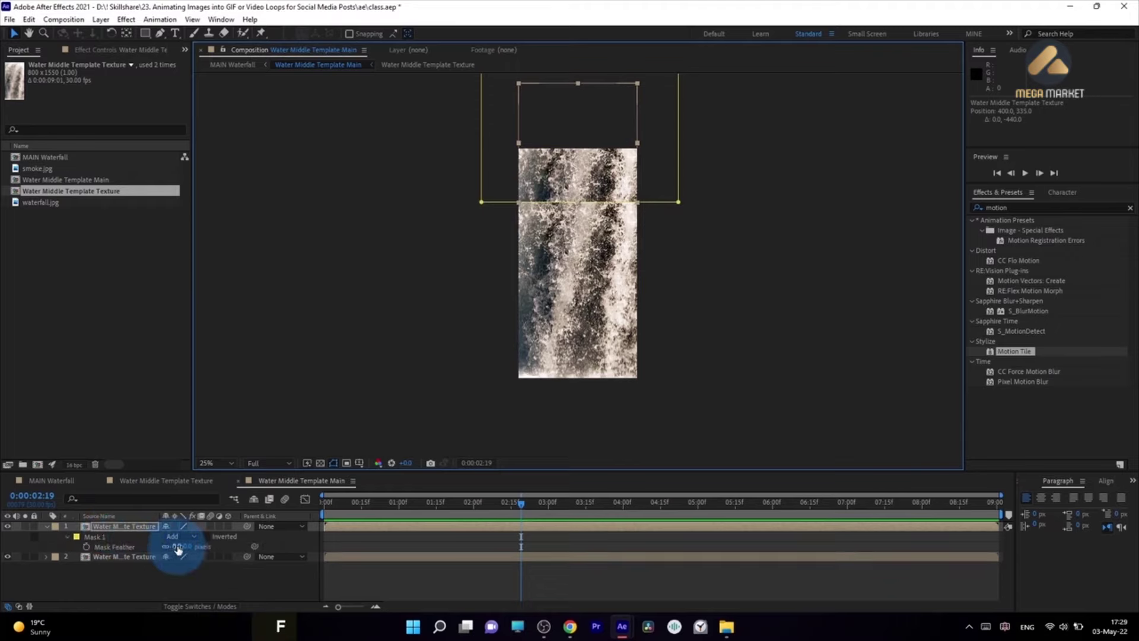
pyautogui.moveTo(178, 550); pyautogui.dragTo(302, 546)
pyautogui.moveTo(585, 168); pyautogui.dragTo(585, 180)
pyautogui.moveTo(481, 213); pyautogui.dragTo(420, 212)
pyautogui.moveTo(678, 212); pyautogui.dragTo(749, 212)
pyautogui.scroll(-1, 547, 164)
pyautogui.moveTo(528, 157); pyautogui.dragTo(486, 152)
pyautogui.click(553, 208)
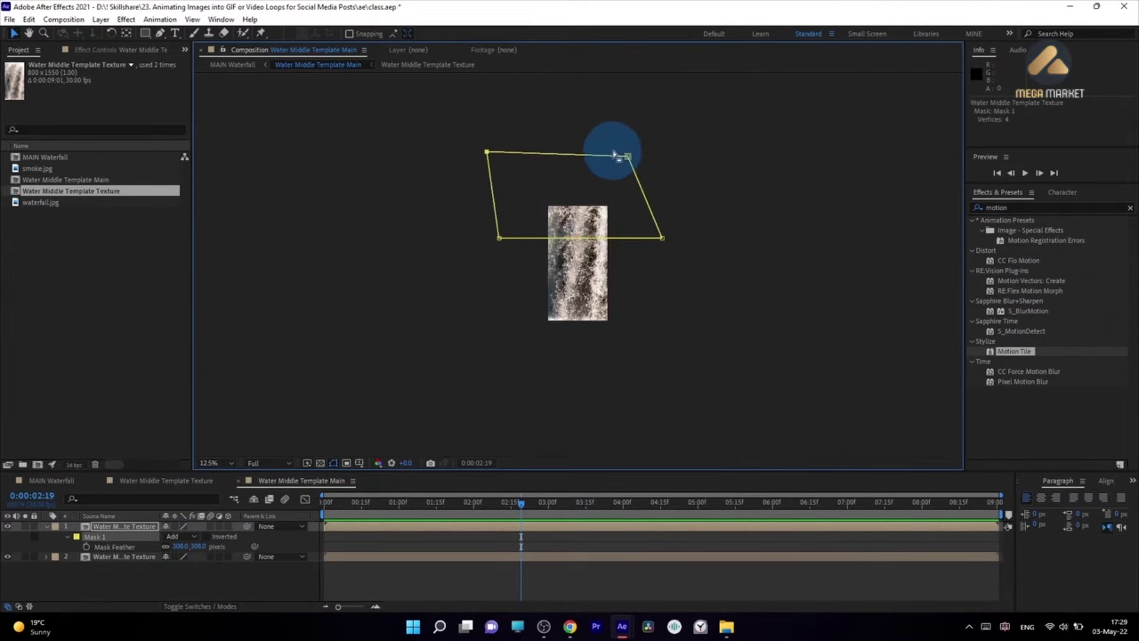
pyautogui.moveTo(628, 157); pyautogui.dragTo(675, 134)
pyautogui.scroll(1, 543, 257)
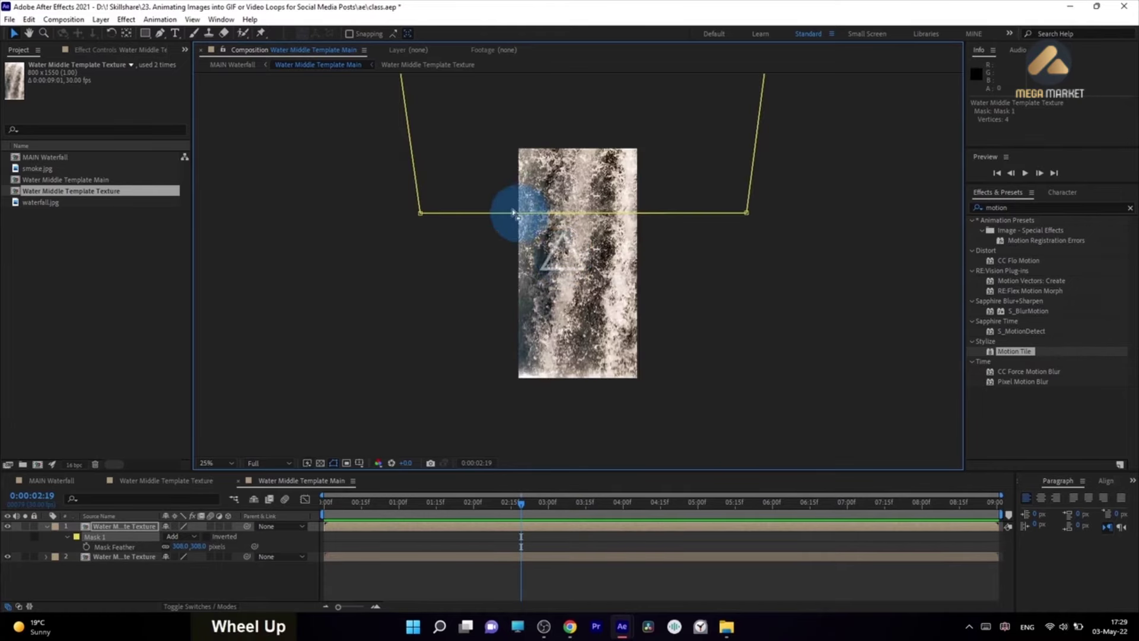
# Step: Fine-tune the mask feather to 321 pixels, compare visibility on and off, and nudge the layer down
pyautogui.moveTo(181, 546); pyautogui.dragTo(208, 545)
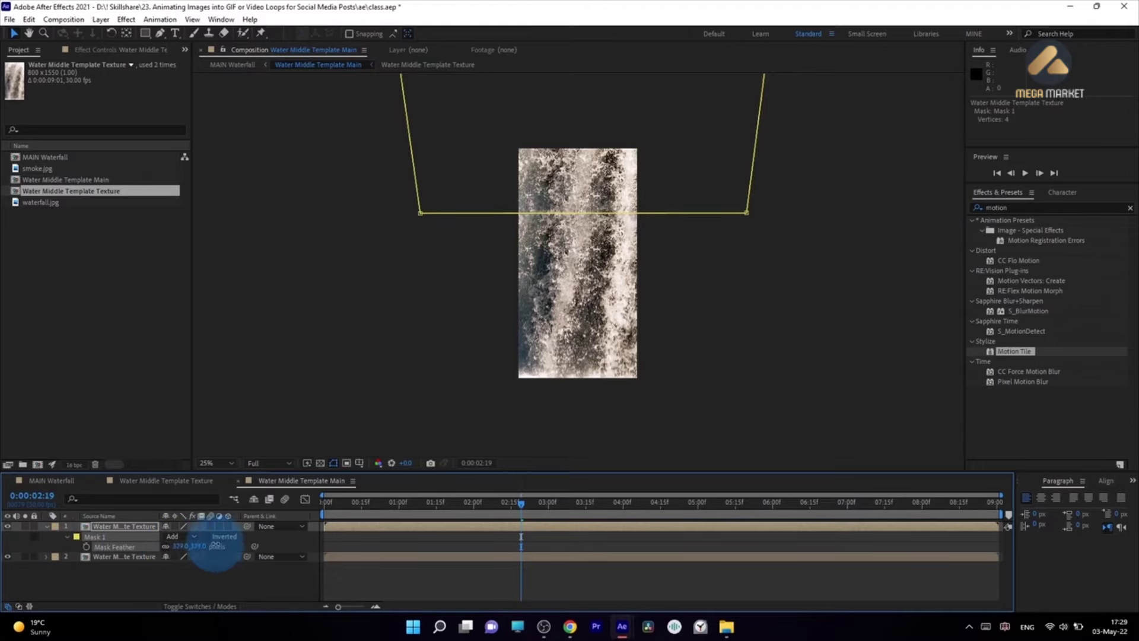
pyautogui.click(783, 342)
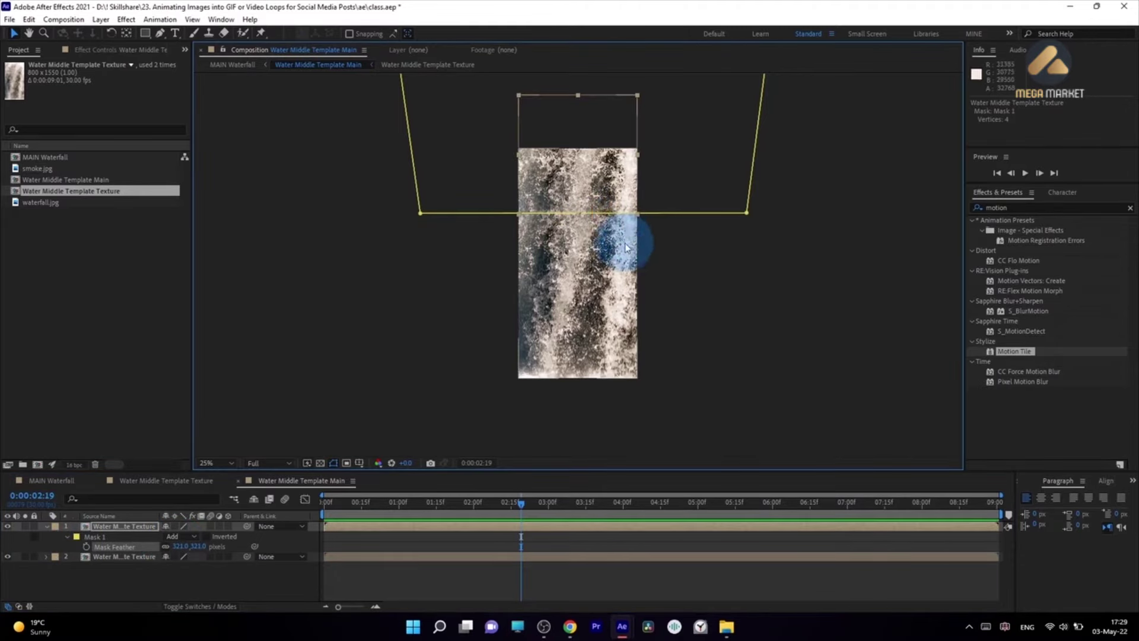
pyautogui.click(777, 280)
pyautogui.click(7, 526)
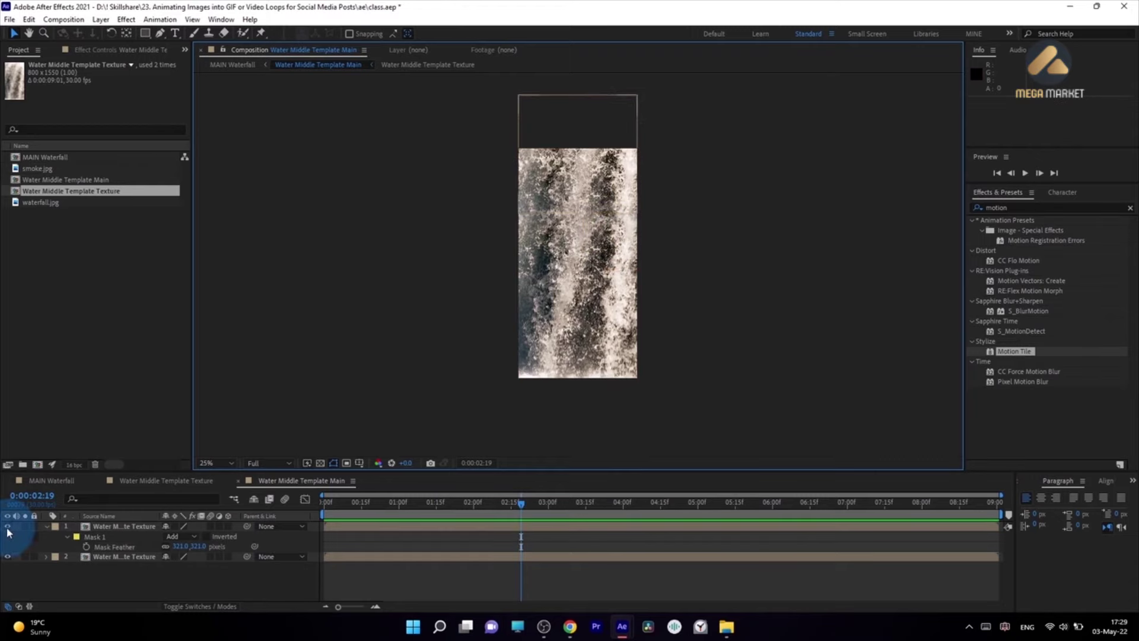
pyautogui.click(8, 527)
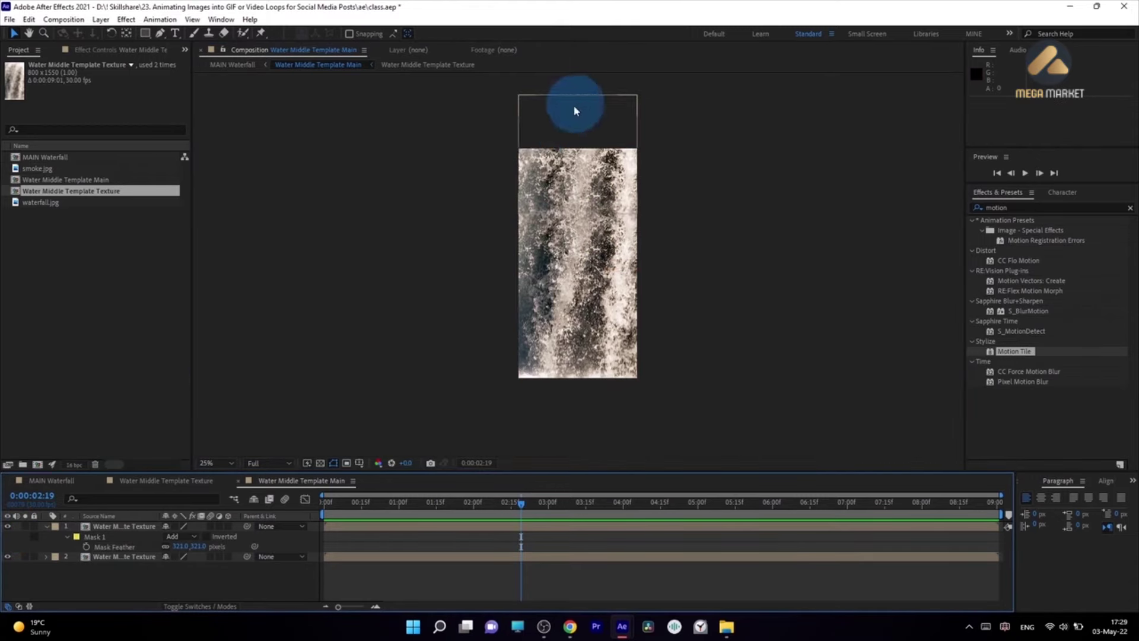
pyautogui.moveTo(587, 166); pyautogui.dragTo(587, 173)
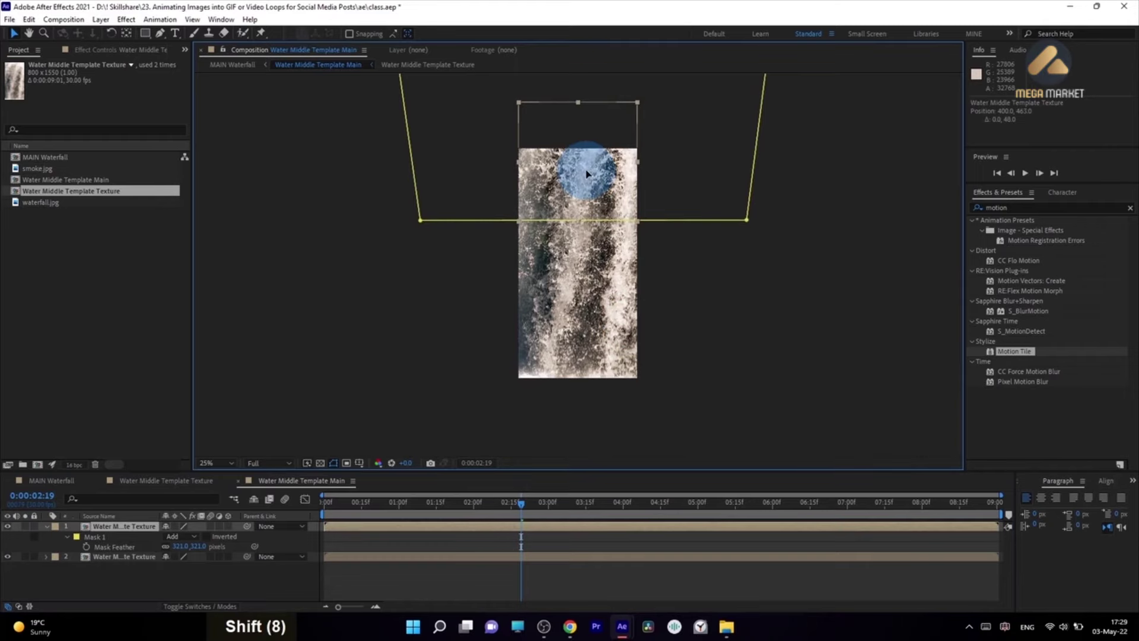
pyautogui.click(688, 458)
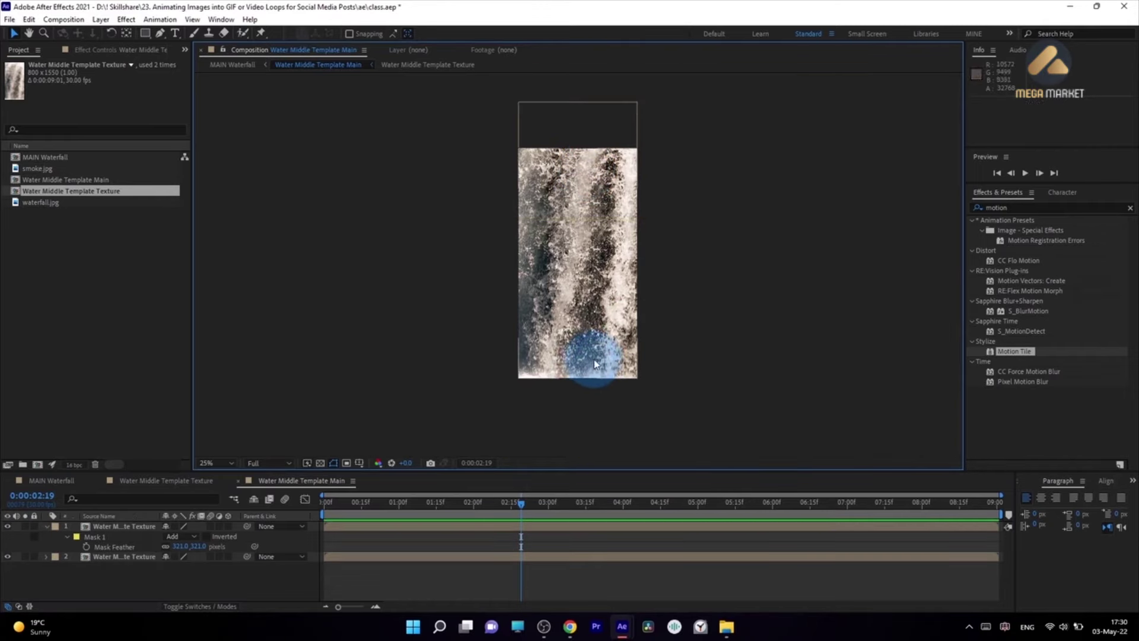
# Step: Duplicate the second texture layer to create a third copy
pyautogui.click(125, 558)
pyautogui.click(125, 558)
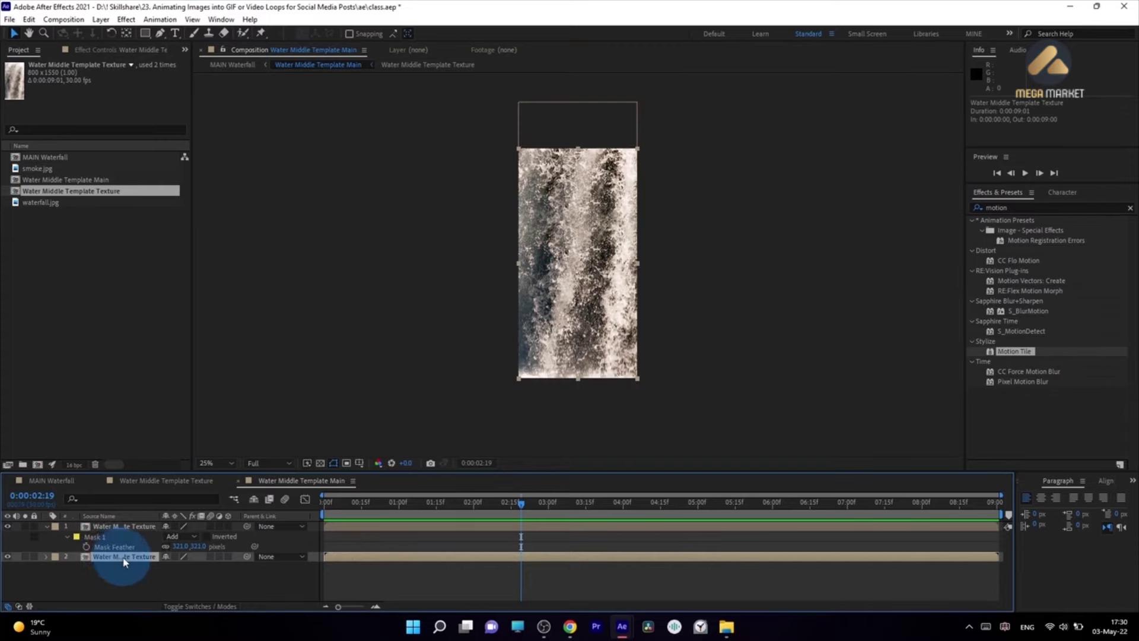
pyautogui.hotkey('ctrl', 'd')
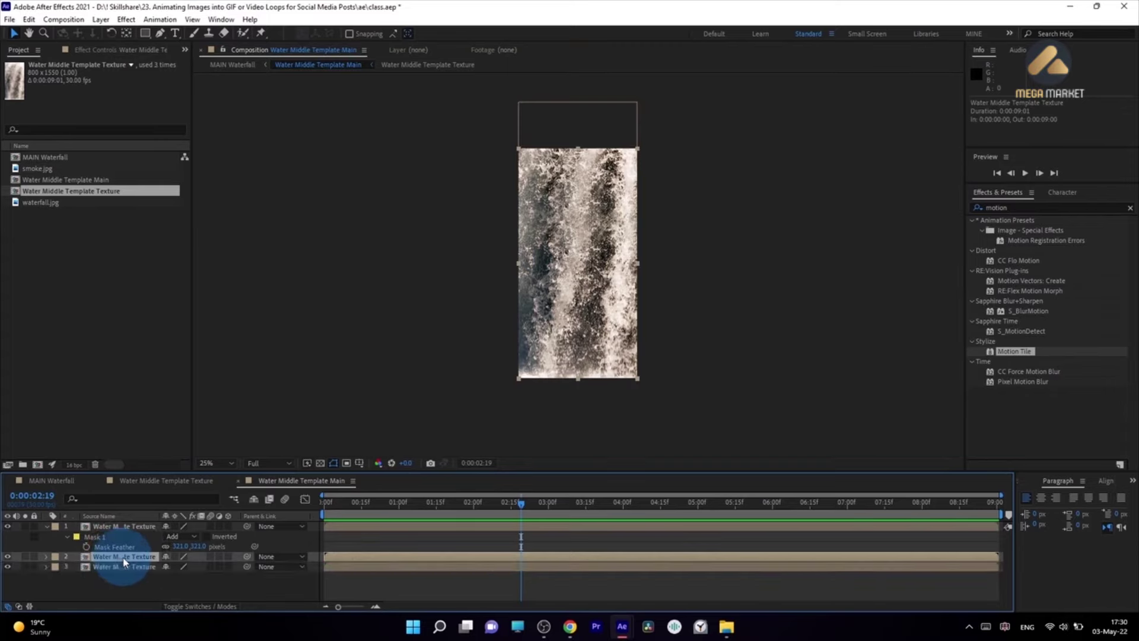
pyautogui.click(146, 35)
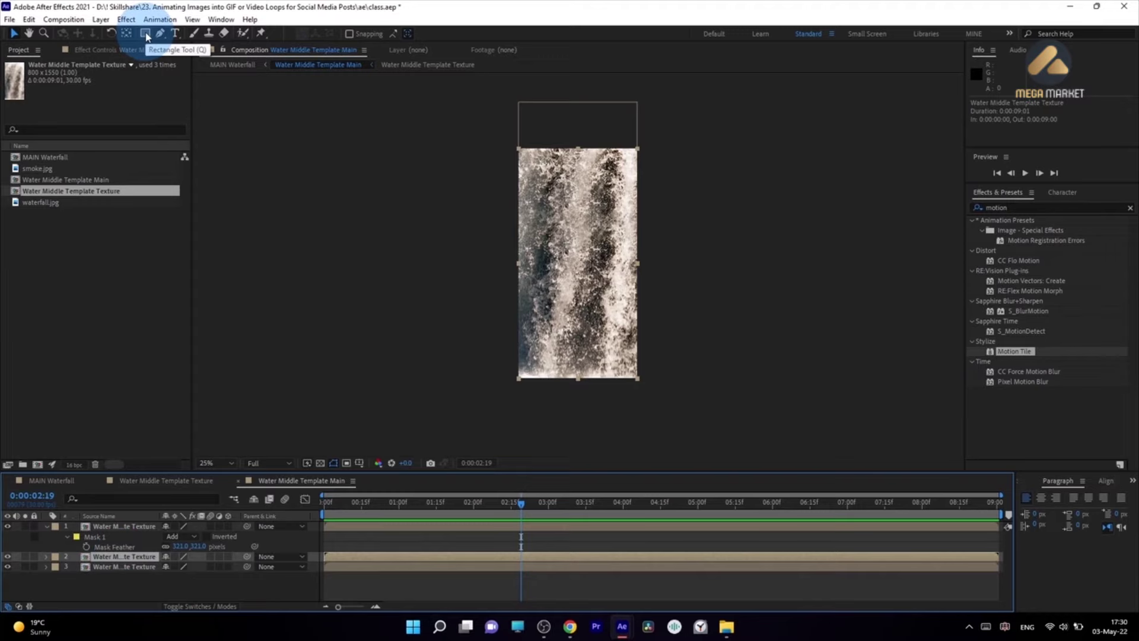
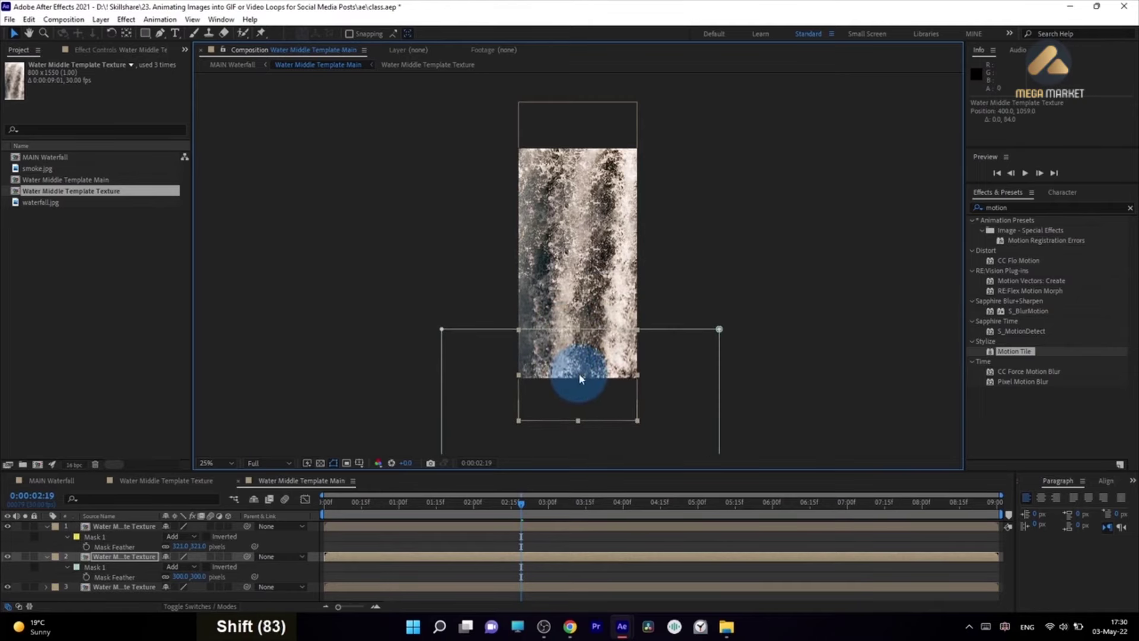
# Step: Shift the top texture layer down about 70 px in Water Middle Template Main
pyautogui.click(779, 263)
pyautogui.moveTo(587, 139); pyautogui.dragTo(587, 181)
pyautogui.click(888, 319)
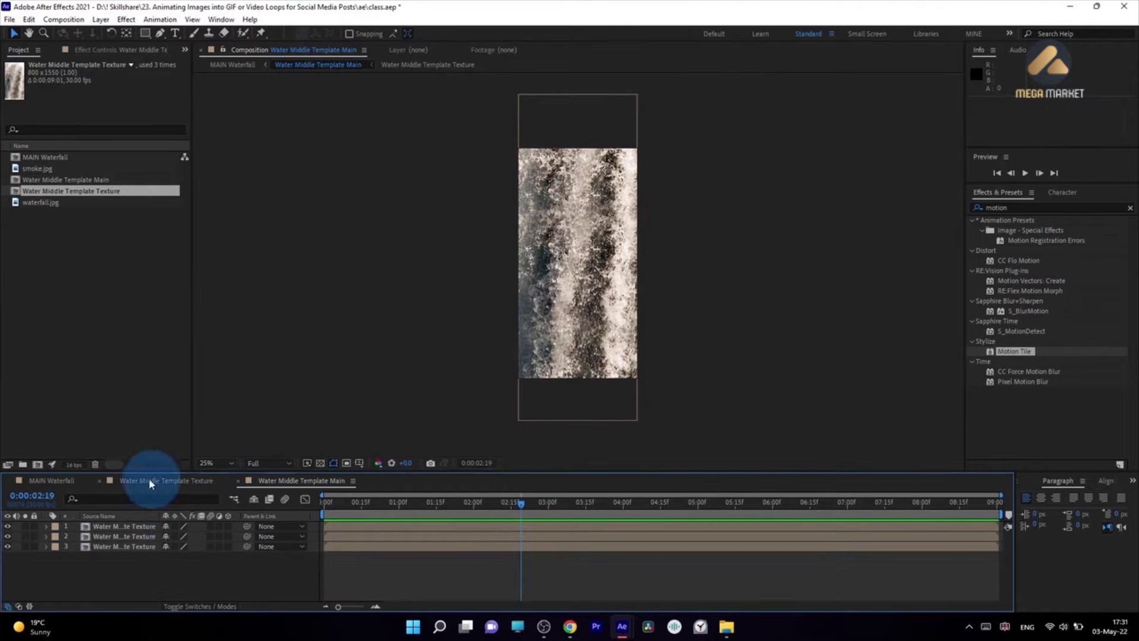
# Step: Preview the texture in MAIN Waterfall, then nudge the template's top texture layer up slightly
pyautogui.click(52, 479)
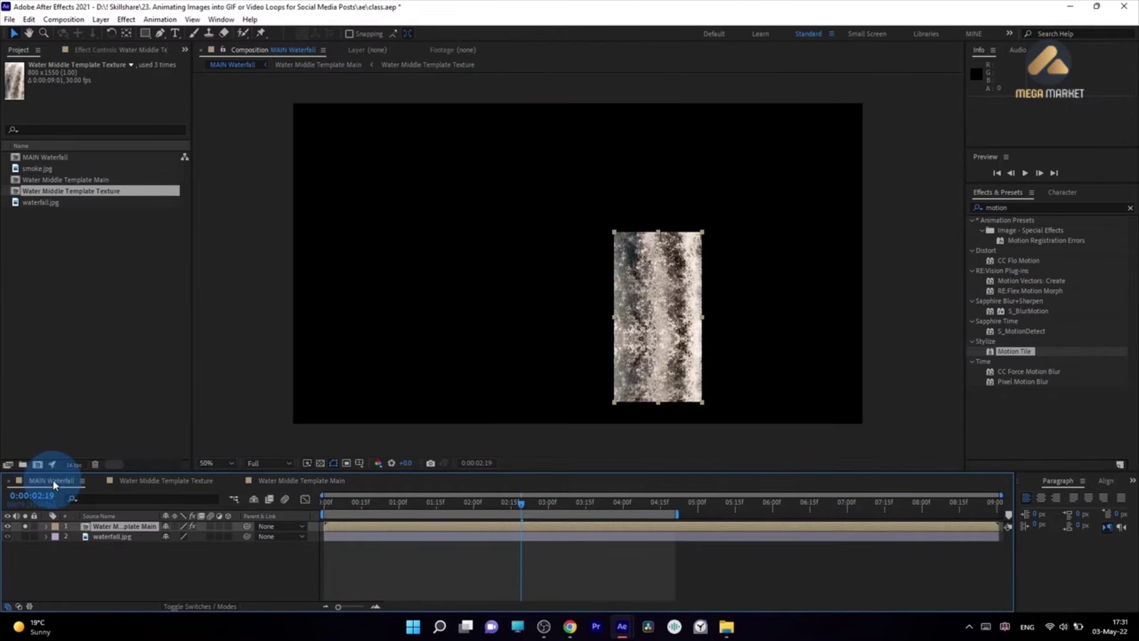
pyautogui.moveTo(452, 506); pyautogui.dragTo(332, 534)
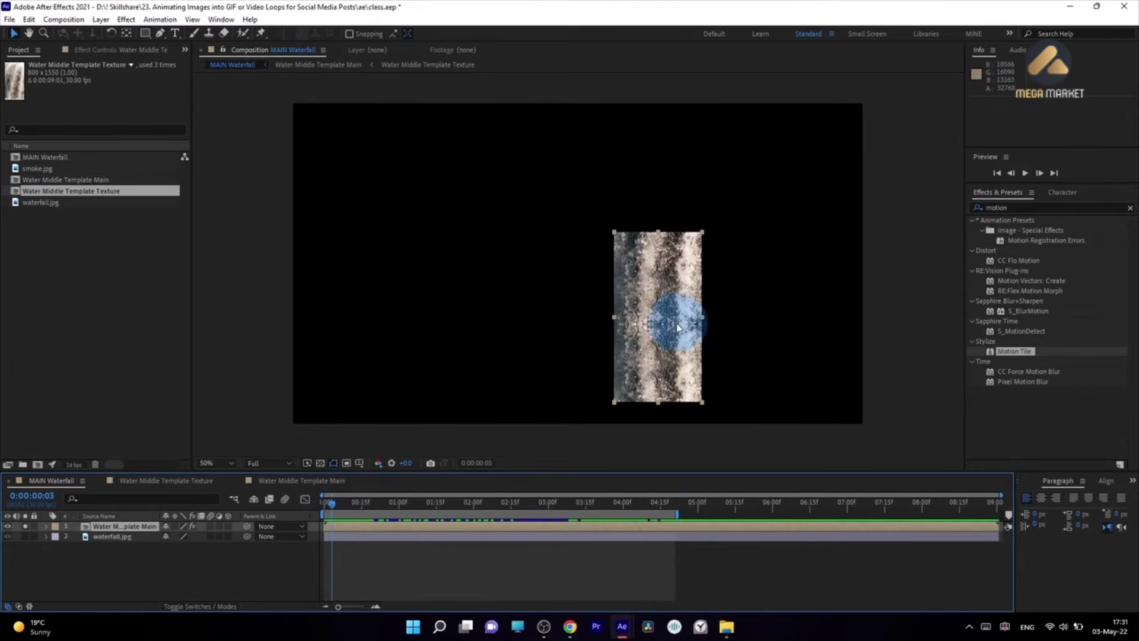
pyautogui.click(293, 480)
pyautogui.moveTo(569, 175); pyautogui.dragTo(575, 163)
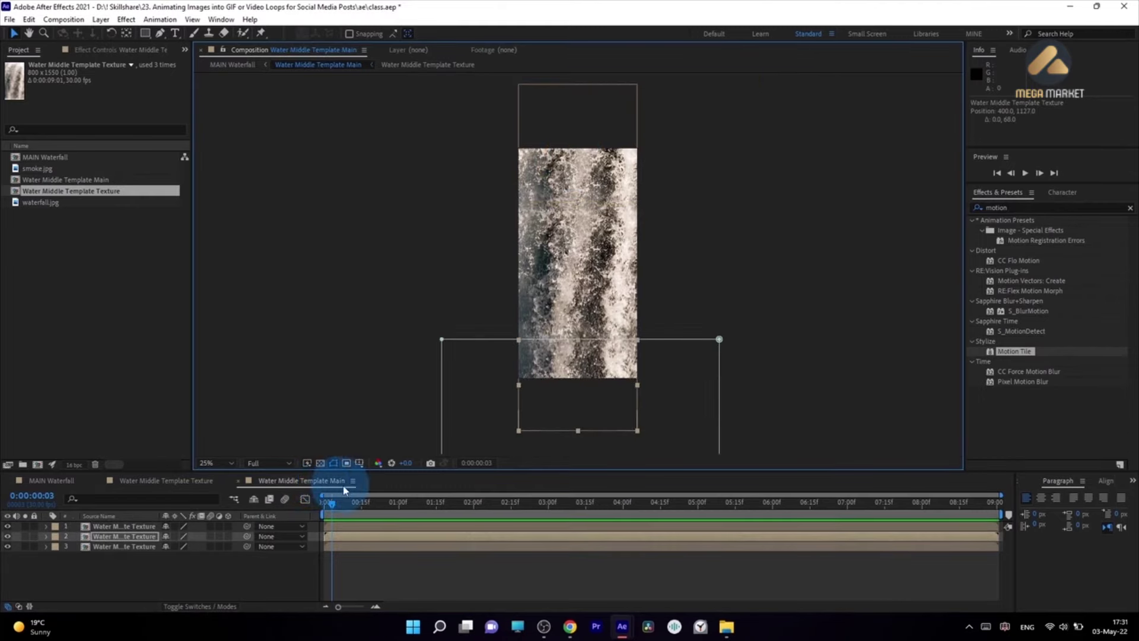
# Step: Back in MAIN Waterfall, reposition the texture layer and pan the view to centre it
pyautogui.click(58, 484)
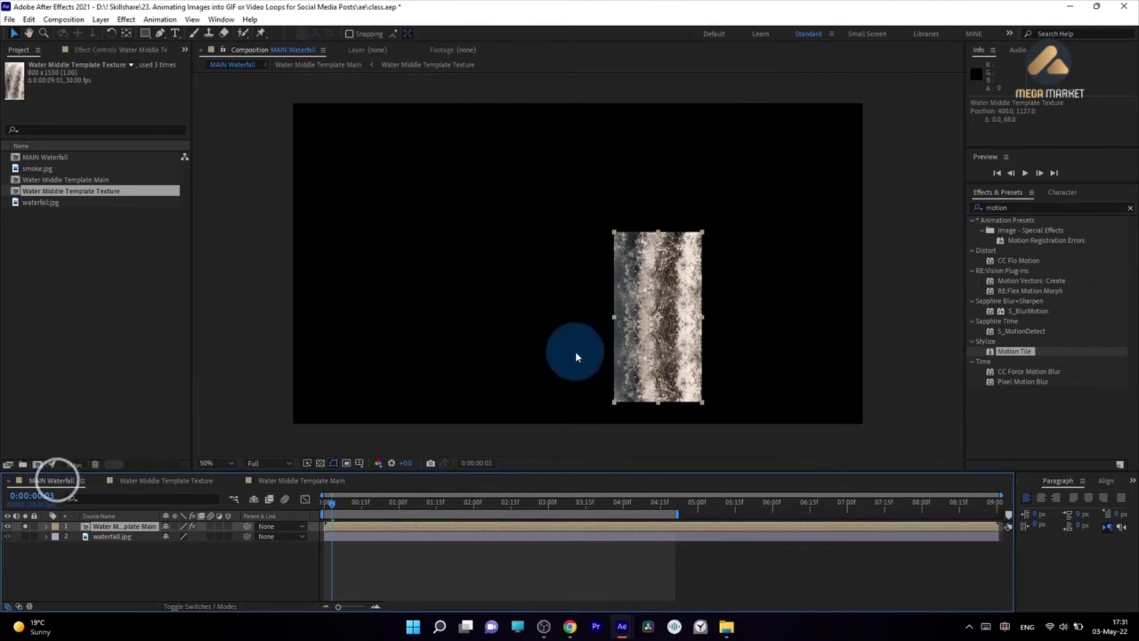
pyautogui.moveTo(368, 522); pyautogui.dragTo(432, 522)
pyautogui.click(652, 299)
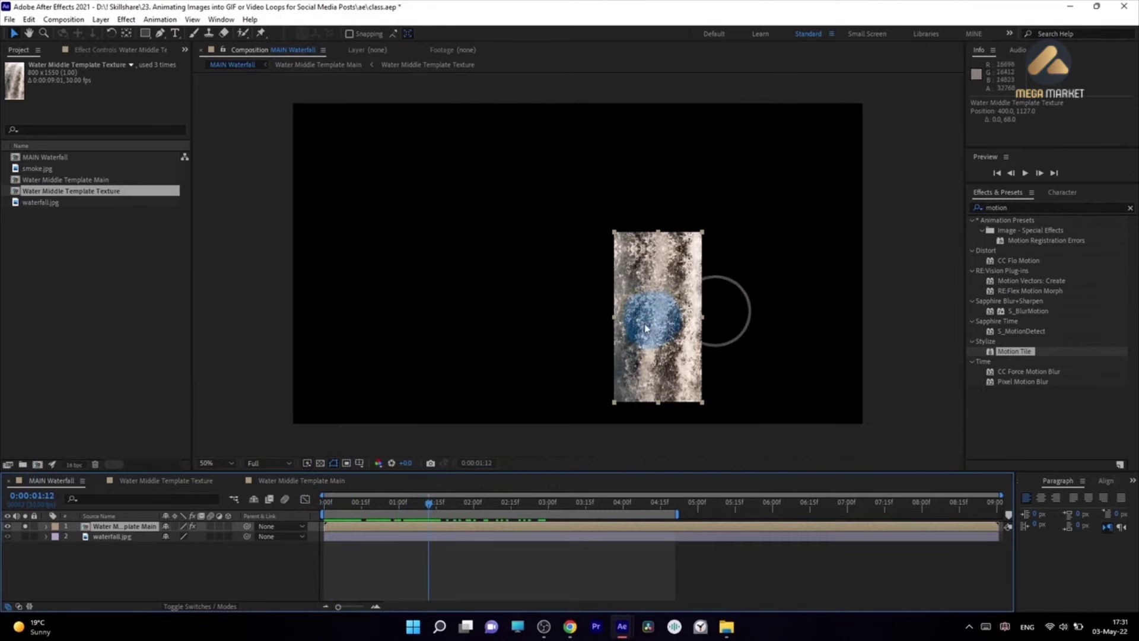
pyautogui.click(296, 486)
pyautogui.click(65, 484)
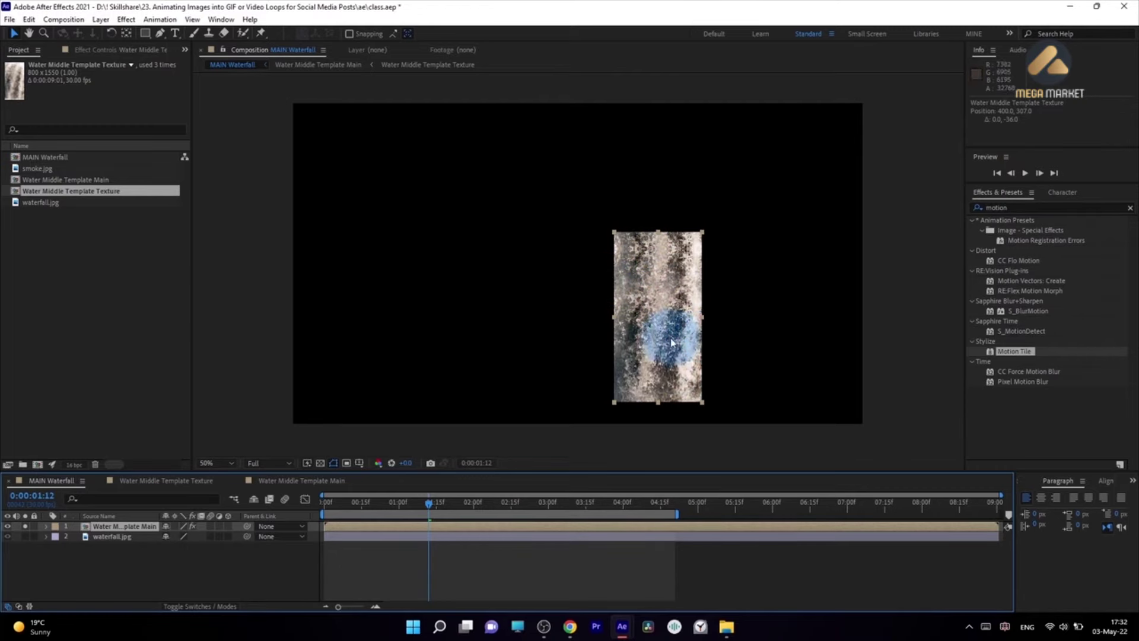
pyautogui.scroll(-1, 637, 324)
pyautogui.scroll(1, 626, 329)
pyautogui.press('space')
pyautogui.moveTo(649, 244); pyautogui.dragTo(673, 261)
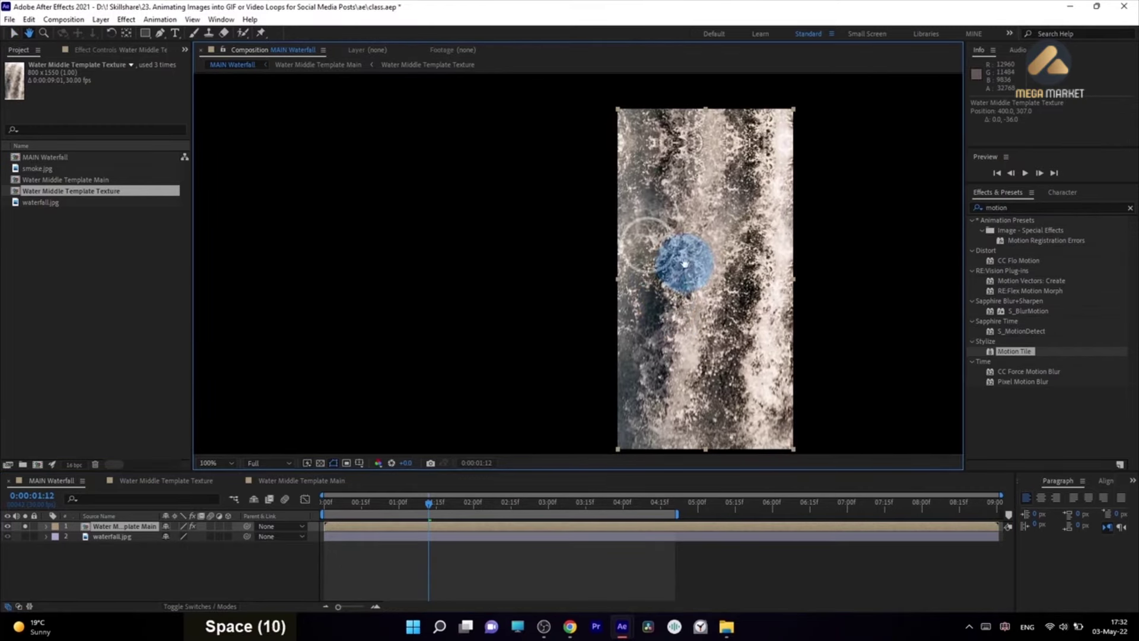
# Step: Unsolo the texture layer to reveal waterfall.jpg and scrub through about two seconds
pyautogui.click(24, 526)
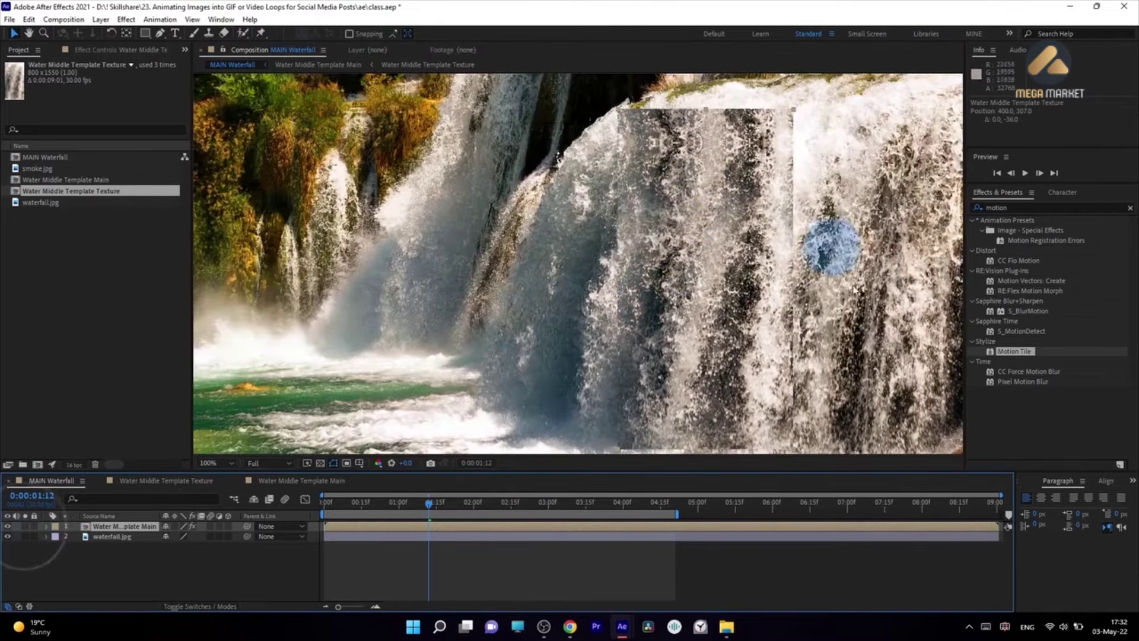
pyautogui.scroll(-1, 686, 279)
pyautogui.scroll(1, 651, 145)
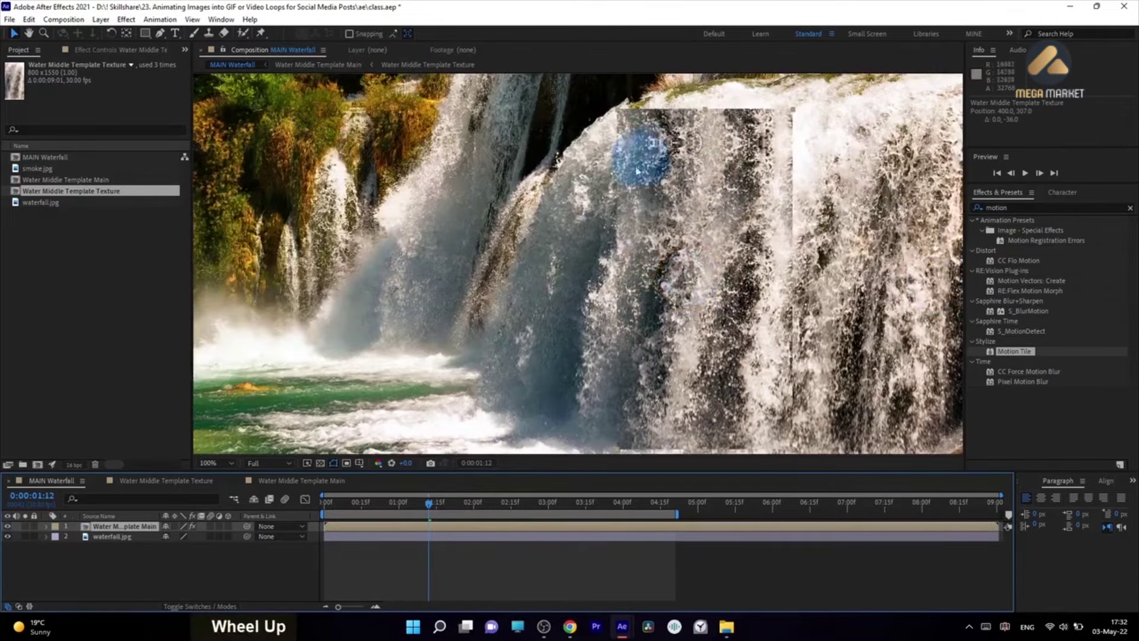
pyautogui.scroll(-1, 755, 271)
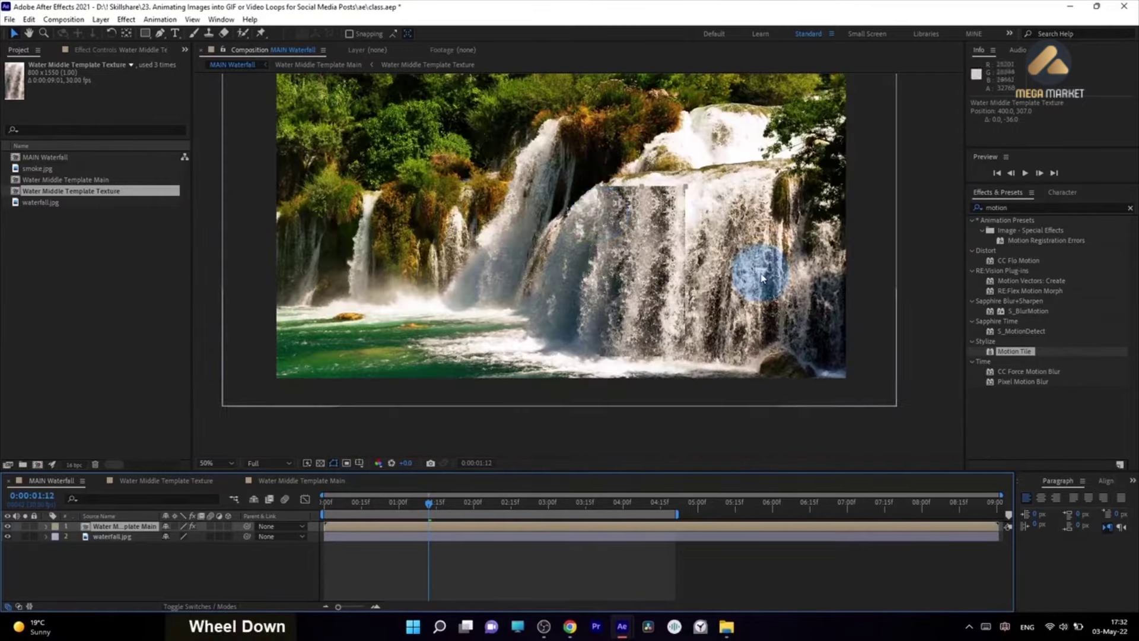
pyautogui.click(25, 526)
pyautogui.click(25, 526)
pyautogui.moveTo(325, 502); pyautogui.dragTo(496, 510)
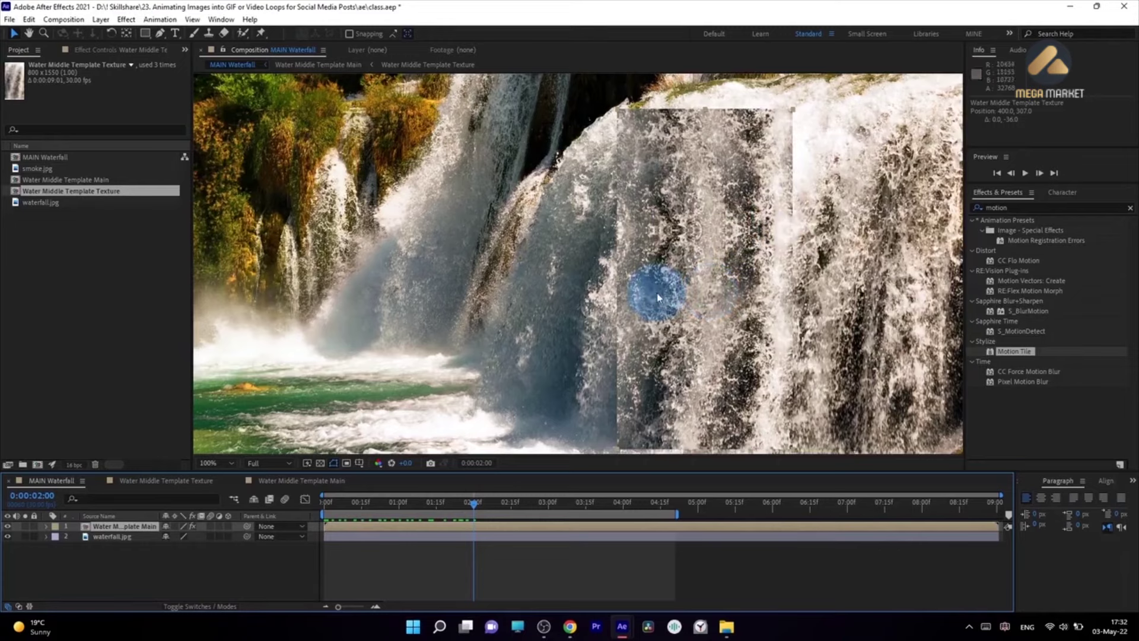
# Step: Draw a rectangular mask over the texture layer and solo it
pyautogui.click(143, 34)
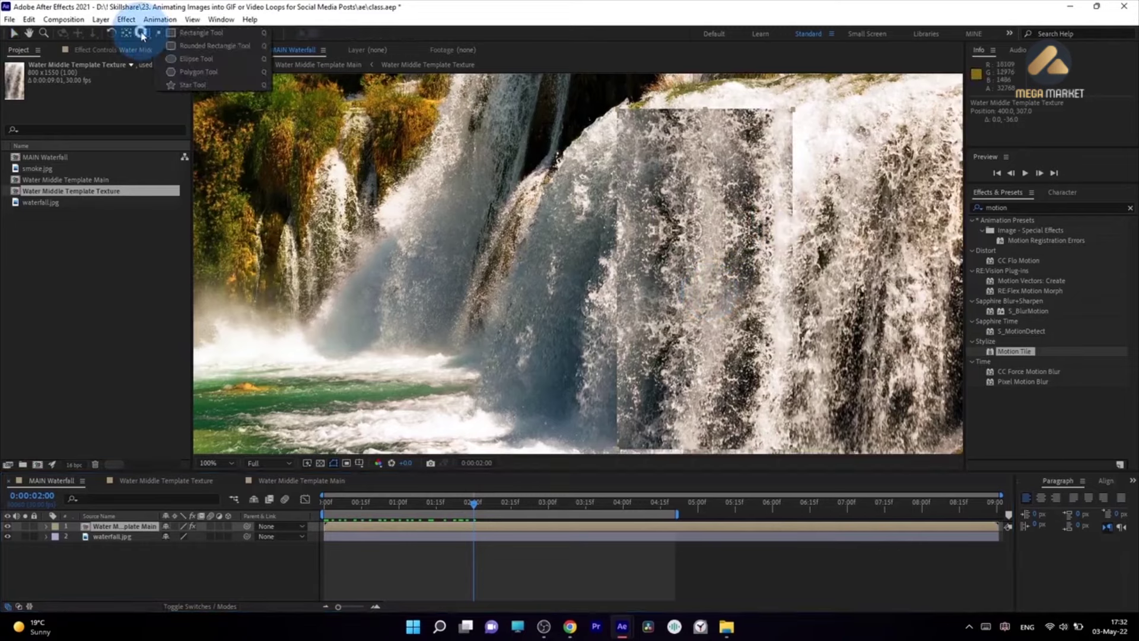
pyautogui.click(208, 34)
pyautogui.moveTo(568, 155); pyautogui.dragTo(836, 397)
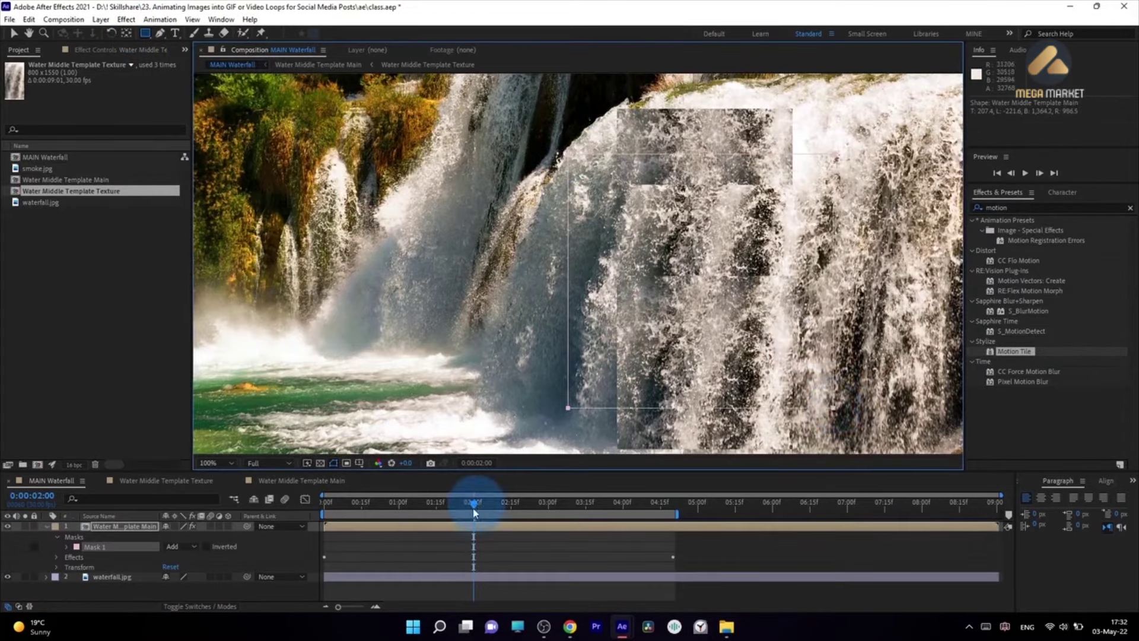
pyautogui.press('v')
pyautogui.click(25, 526)
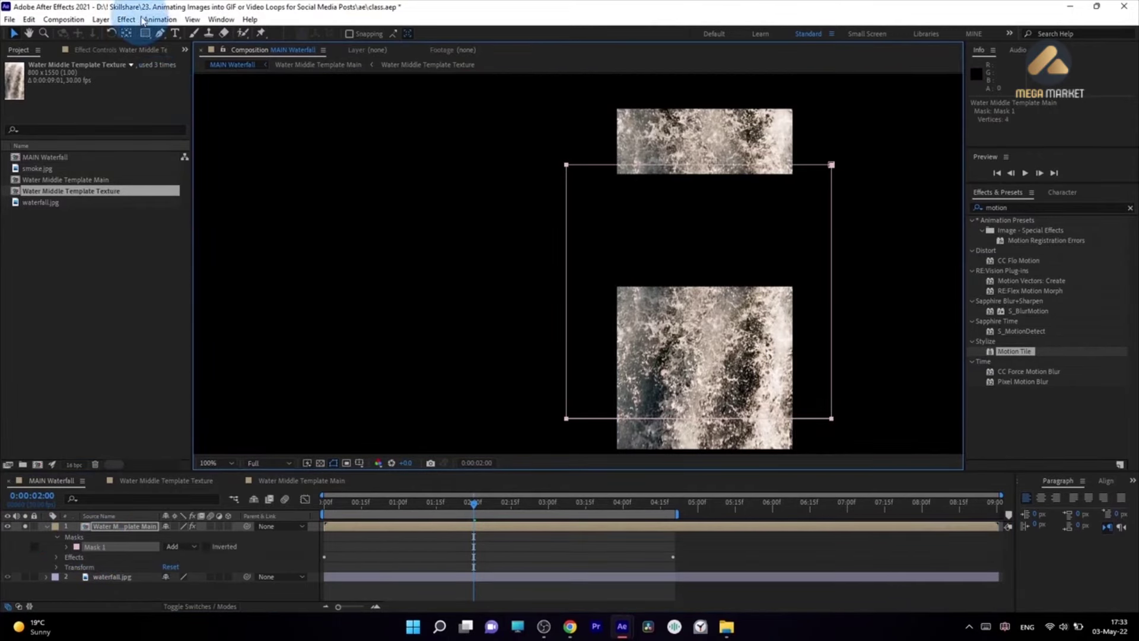
# Step: Apply Motion Tile to the texture layer and delete Mask 1
pyautogui.moveTo(431, 95); pyautogui.dragTo(431, 95)
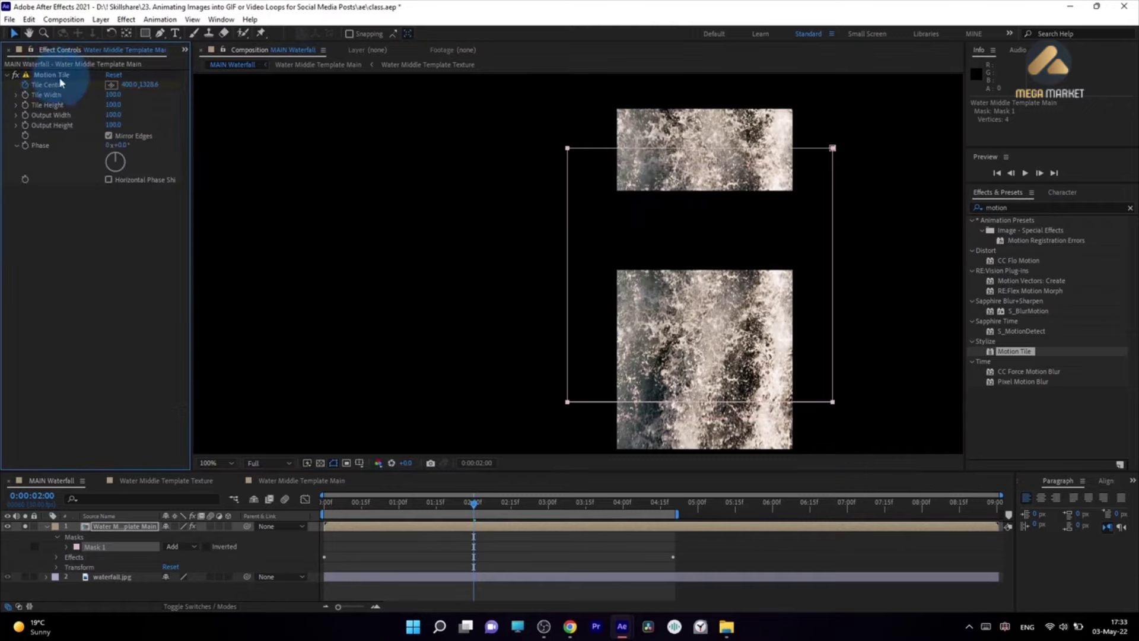
pyautogui.moveTo(742, 127); pyautogui.dragTo(735, 158)
pyautogui.click(91, 546)
pyautogui.press('Delete')
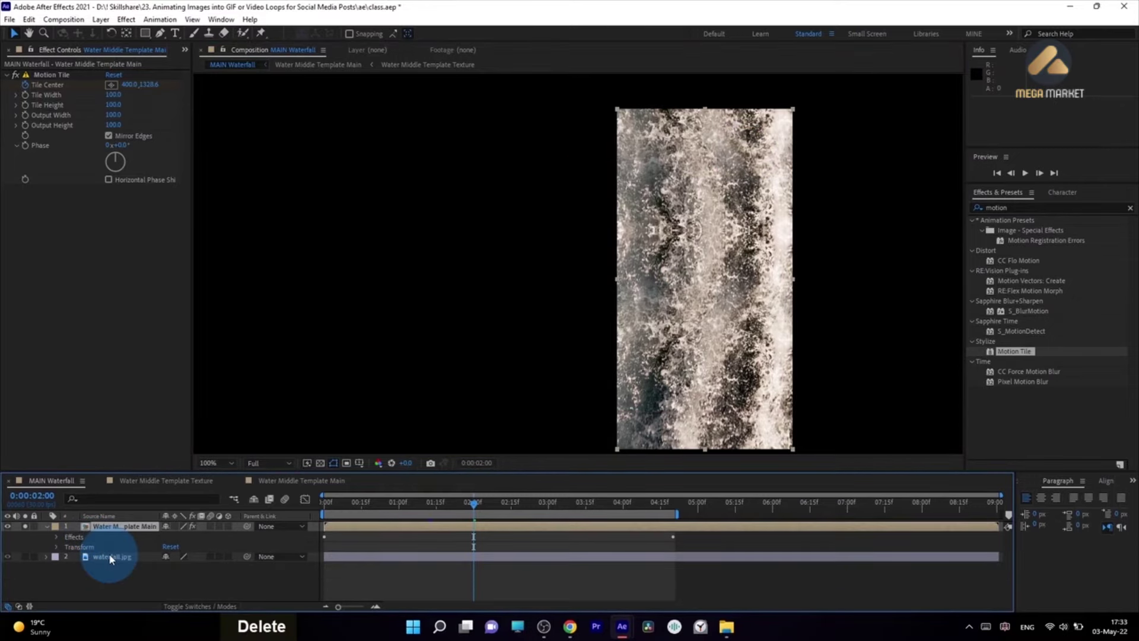
# Step: Add Linear Wipe after Motion Tile and raise its completion to trim the left edge
pyautogui.click(960, 206)
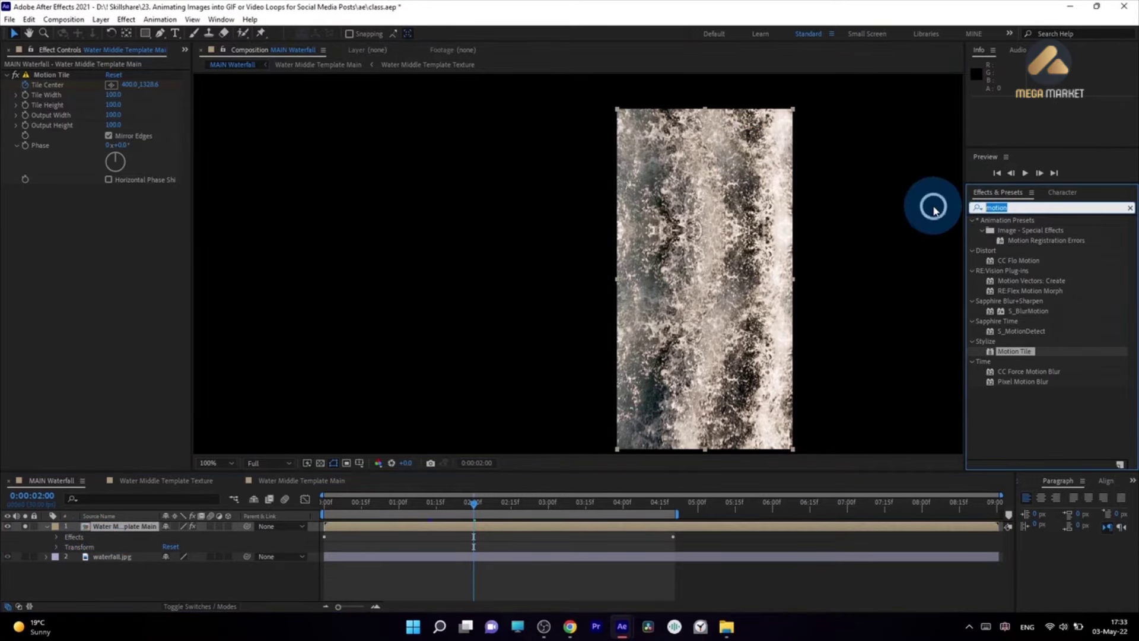
pyautogui.write('lin')
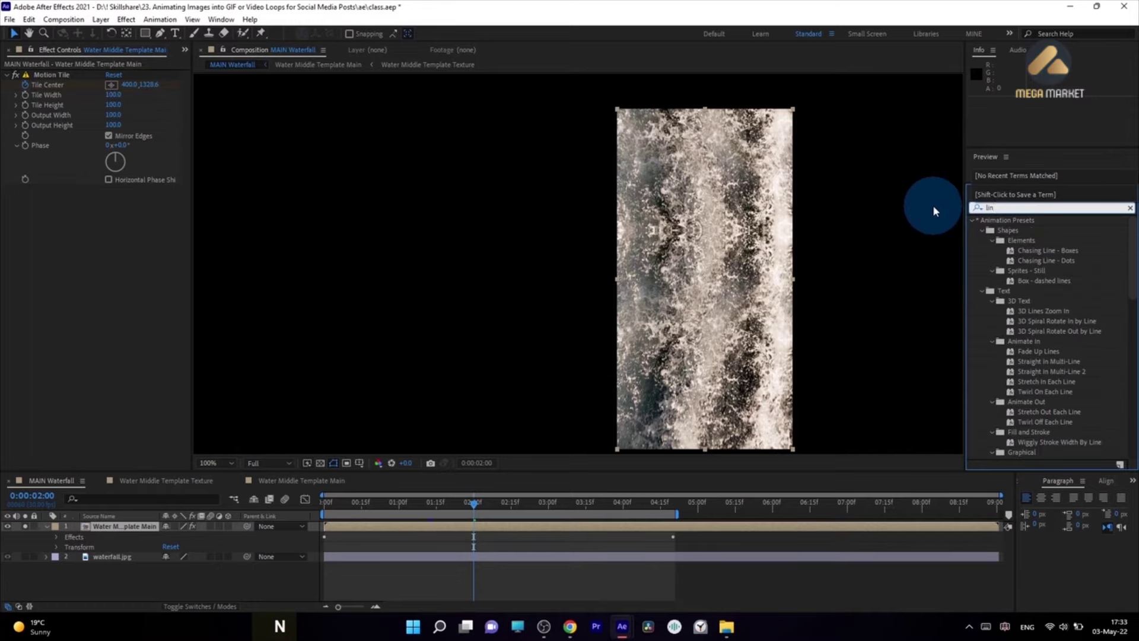
pyautogui.write('ear')
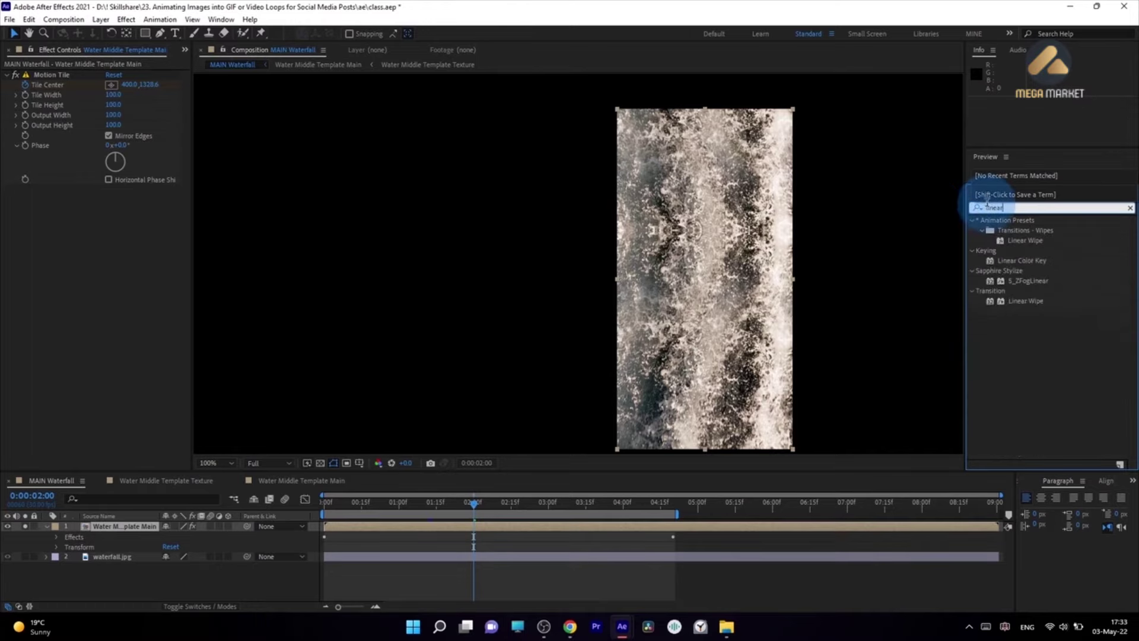
pyautogui.doubleClick(1023, 239)
pyautogui.hotkey('ctrl', 'z')
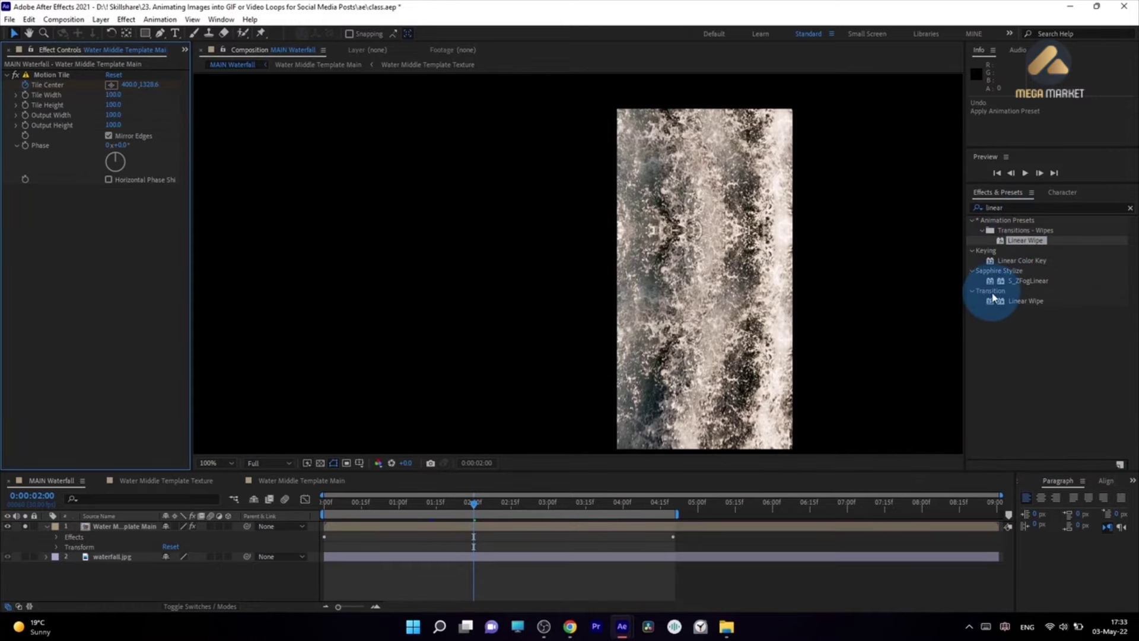
pyautogui.moveTo(1002, 298); pyautogui.dragTo(159, 534)
pyautogui.click(108, 203)
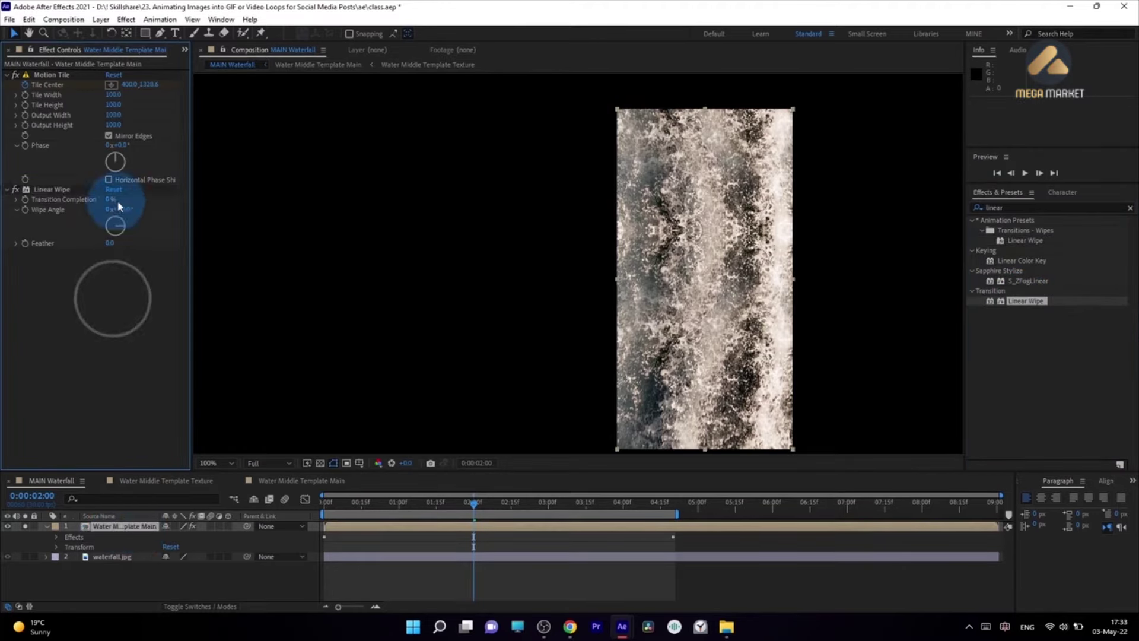
pyautogui.moveTo(108, 203); pyautogui.dragTo(122, 214)
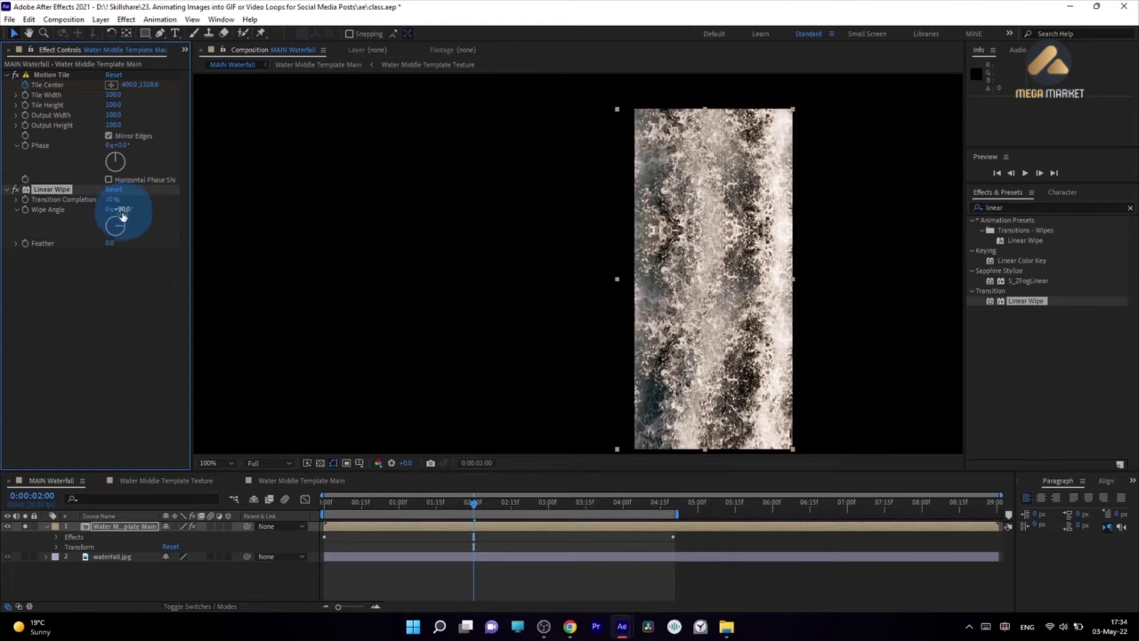
pyautogui.moveTo(112, 204)
pyautogui.mouseDown()
pyautogui.moveTo(123, 202)
pyautogui.moveTo(86, 200)
pyautogui.moveTo(101, 199)
pyautogui.mouseUp()
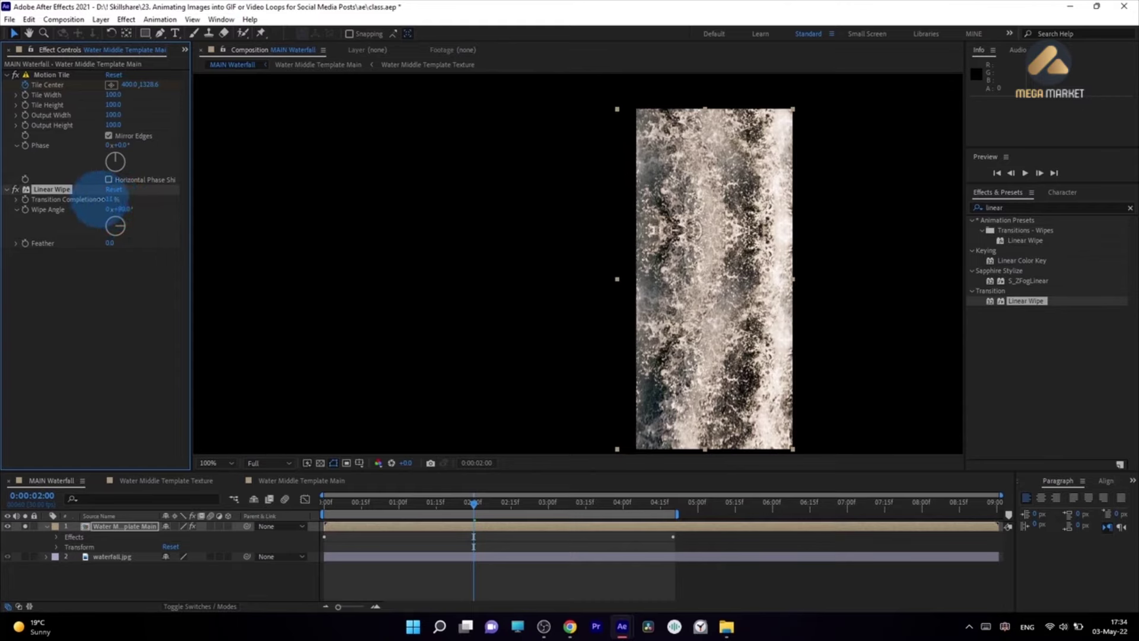
# Step: Set the Linear Wipe feather to 155 and fine-tune completion to 14%
pyautogui.click(109, 245)
pyautogui.moveTo(117, 242); pyautogui.dragTo(174, 246)
pyautogui.click(113, 244)
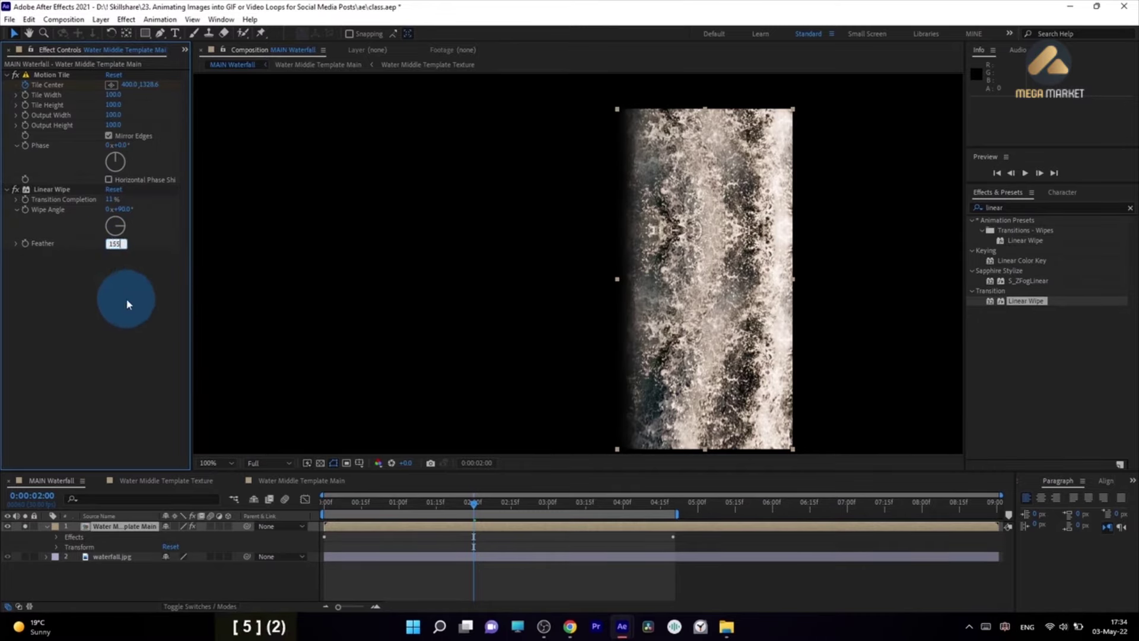
pyautogui.press('Return')
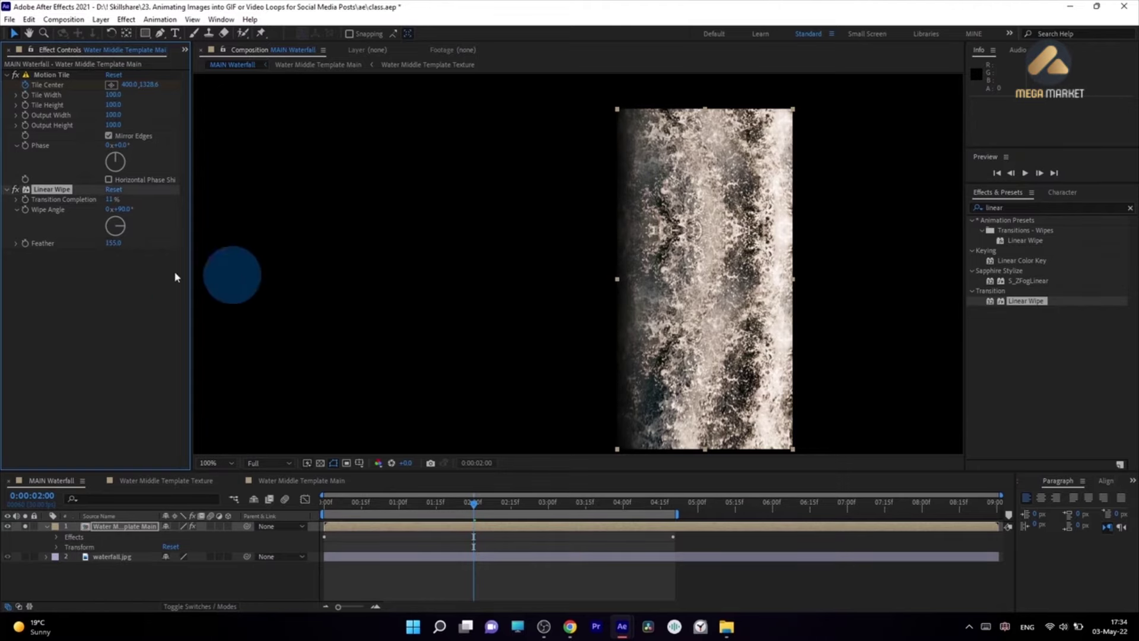
pyautogui.click(102, 203)
pyautogui.moveTo(109, 199); pyautogui.dragTo(107, 203)
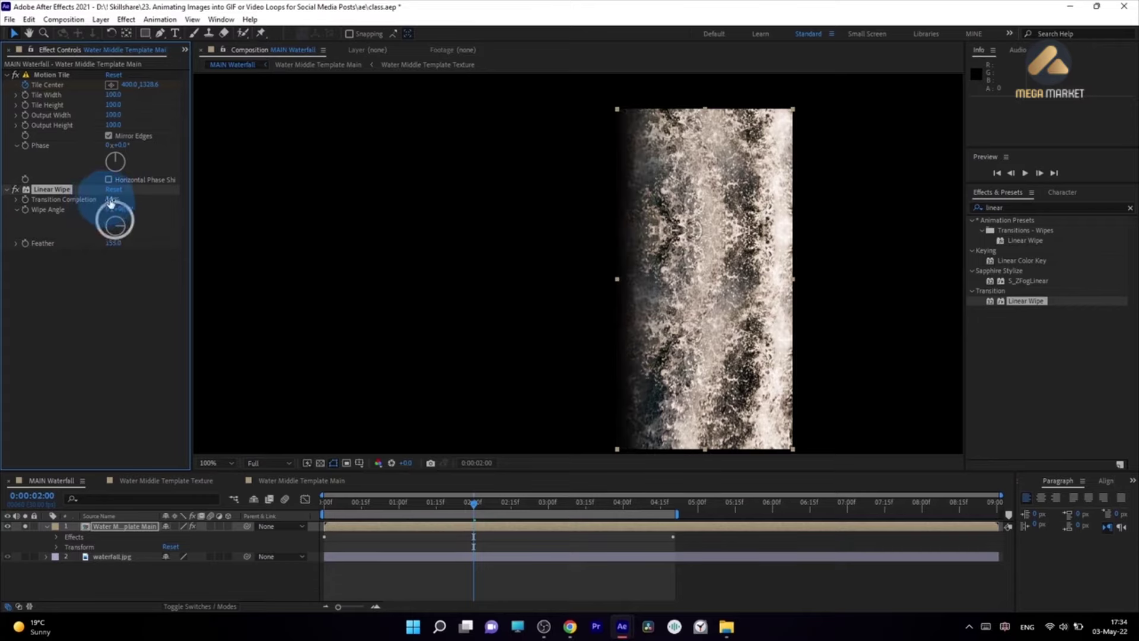
pyautogui.click(46, 194)
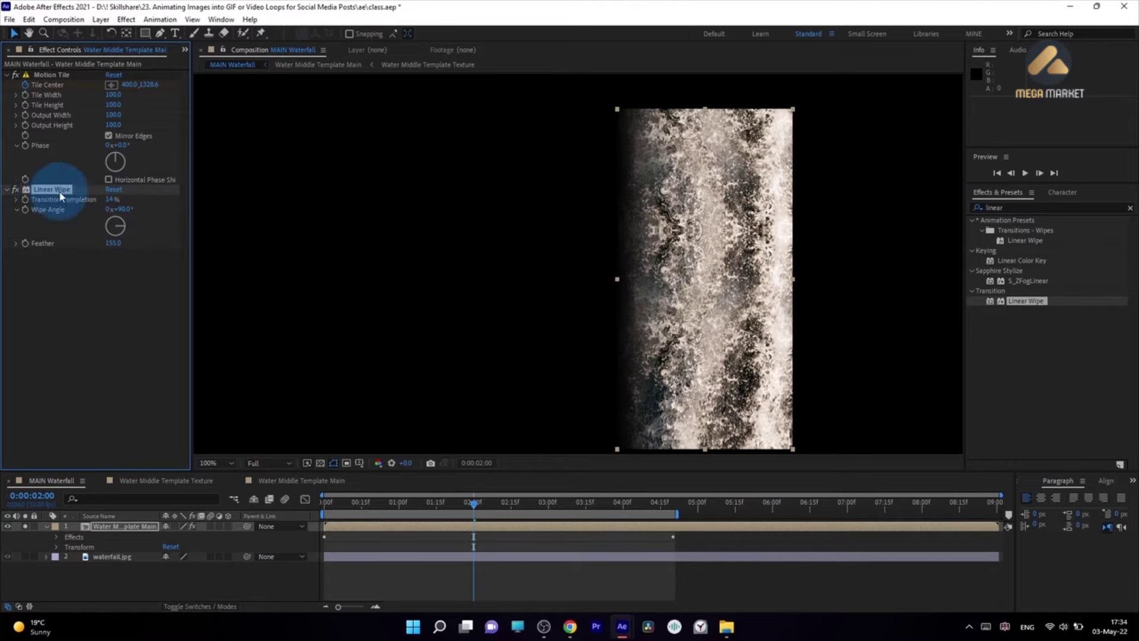
# Step: Duplicate the Linear Wipe, set the copy's angle to -90° and raise its completion slightly
pyautogui.hotkey('ctrl', 'd')
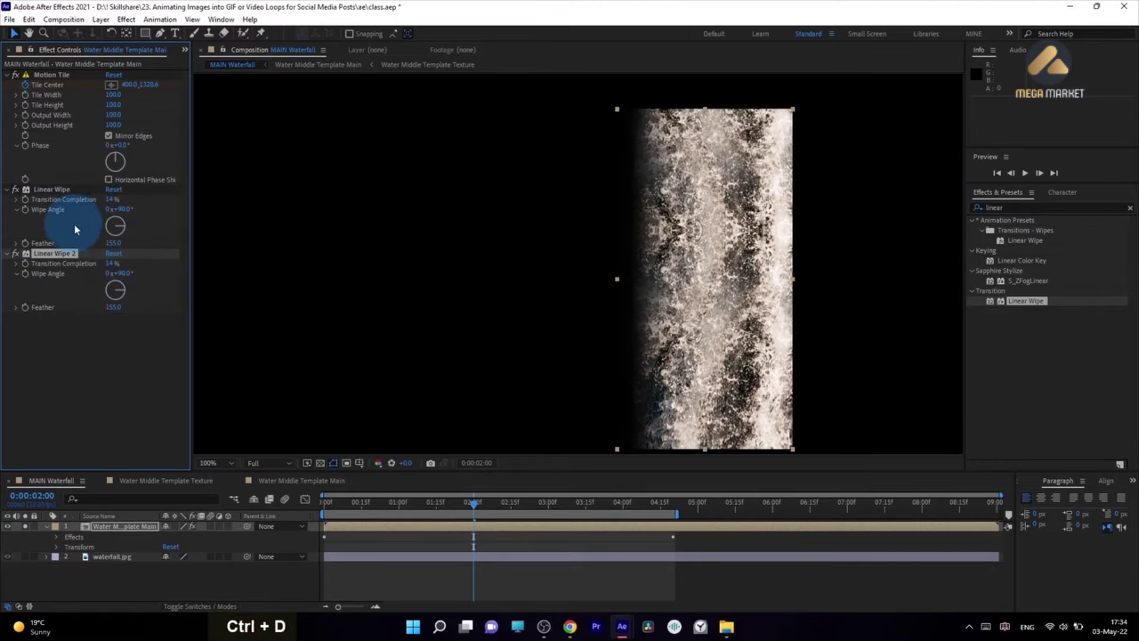
pyautogui.click(124, 274)
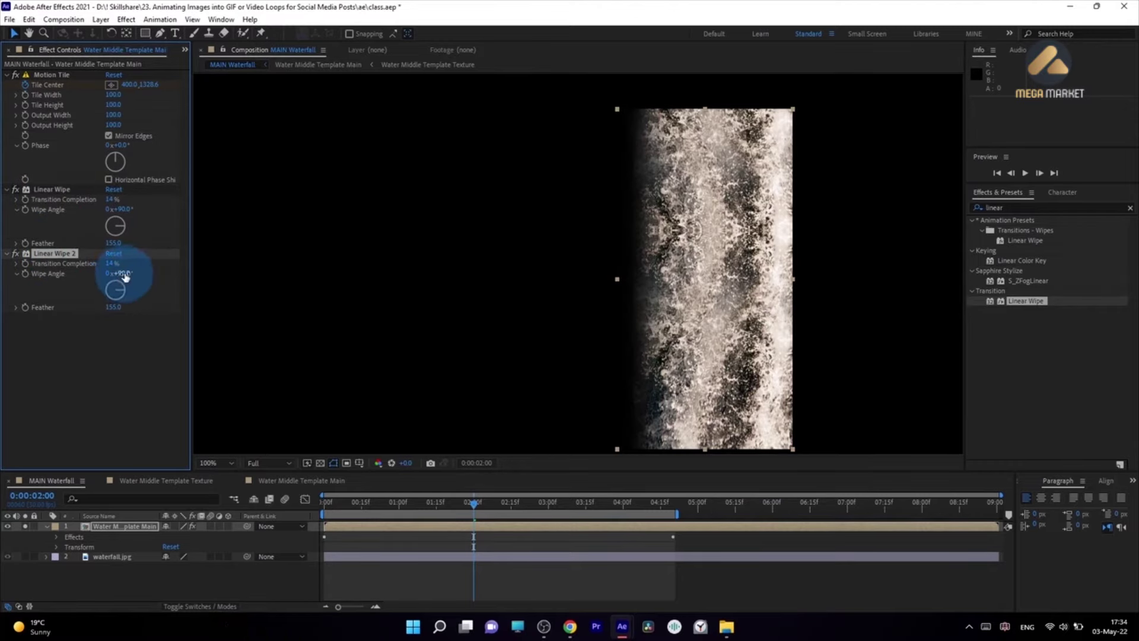
pyautogui.moveTo(122, 277); pyautogui.dragTo(143, 288)
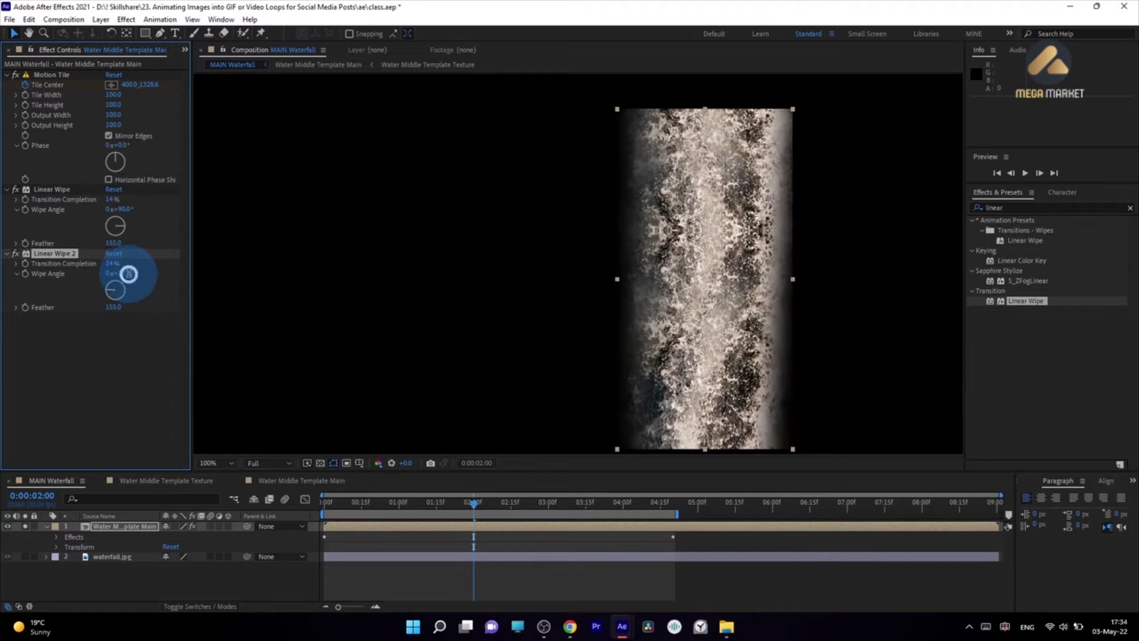
pyautogui.click(129, 274)
pyautogui.write('-90')
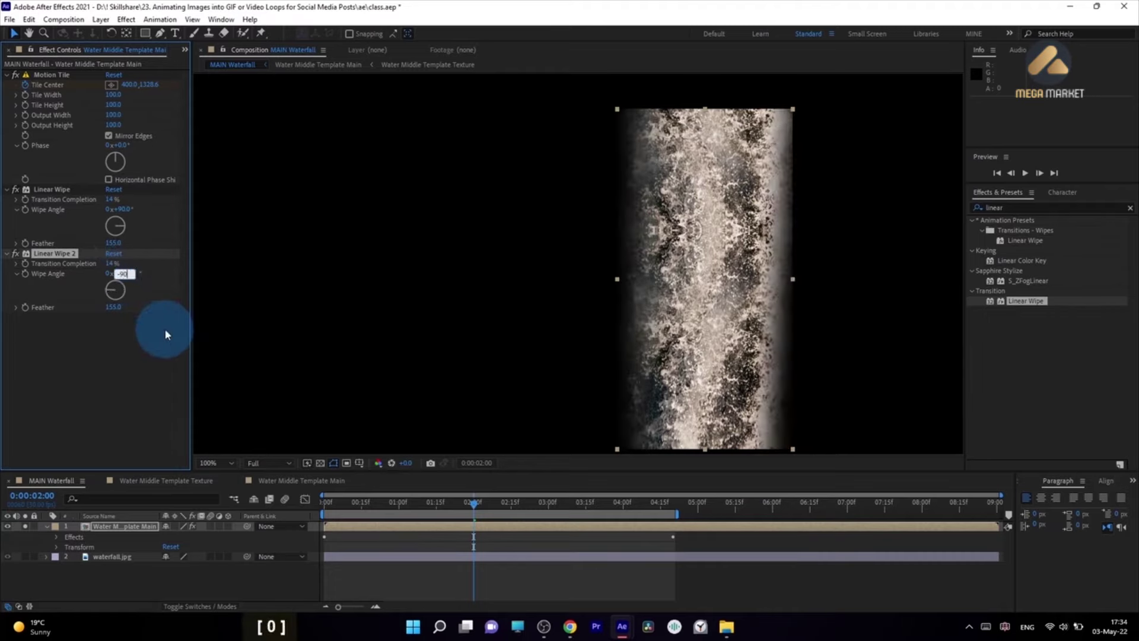
pyautogui.press('Return')
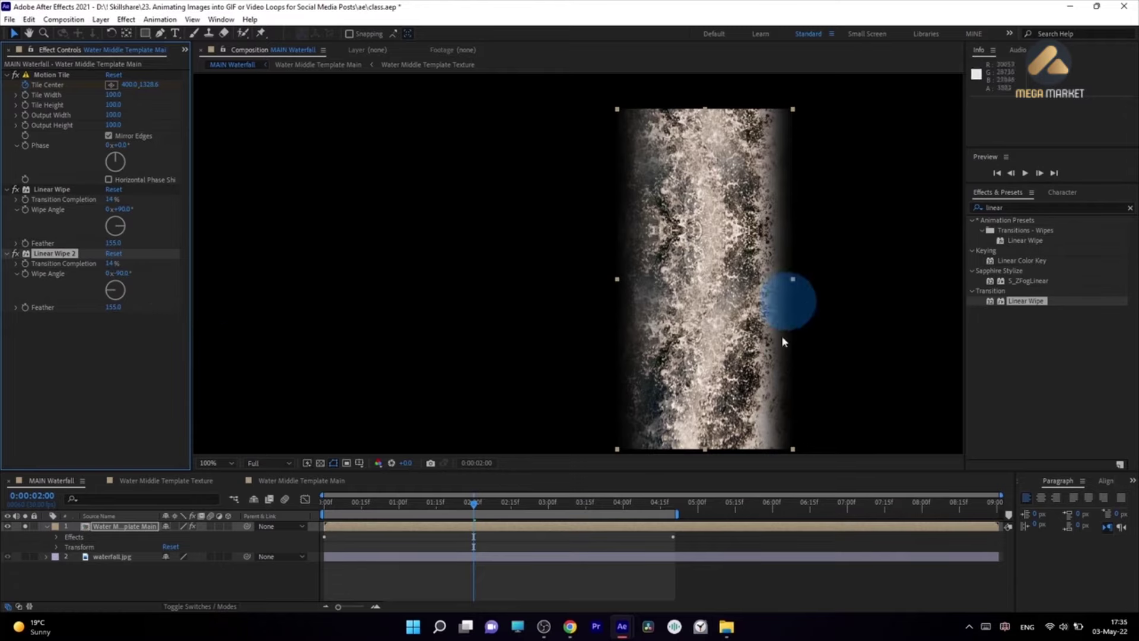
pyautogui.moveTo(111, 265); pyautogui.dragTo(116, 272)
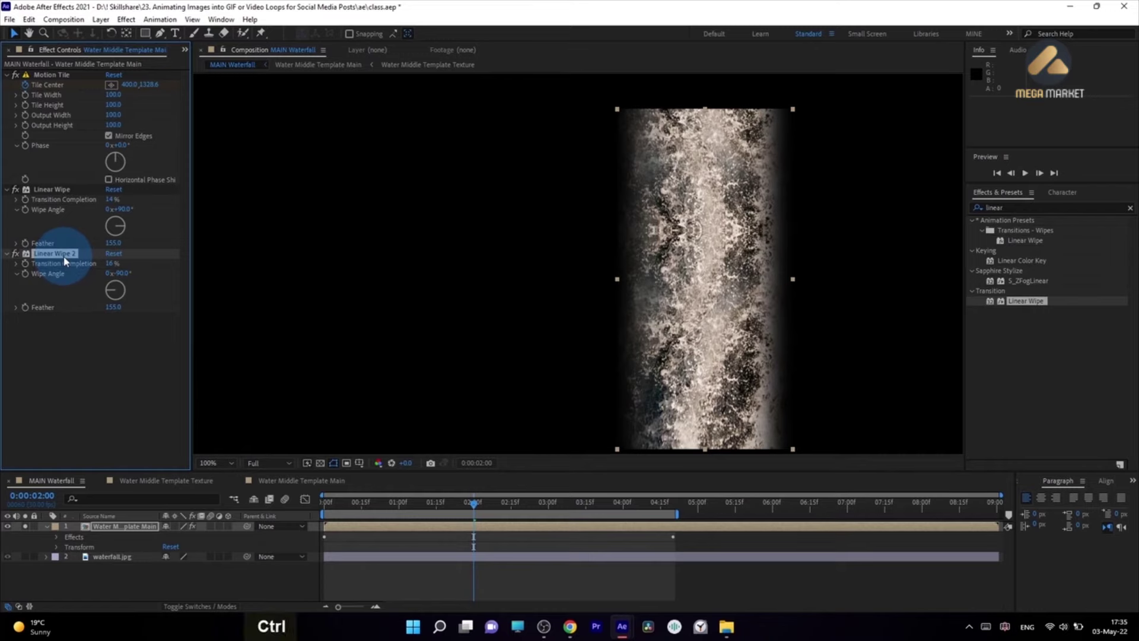
# Step: Add a third wipe at 0° with feather 262 and 11% completion
pyautogui.hotkey('ctrl', 'd')
pyautogui.click(122, 337)
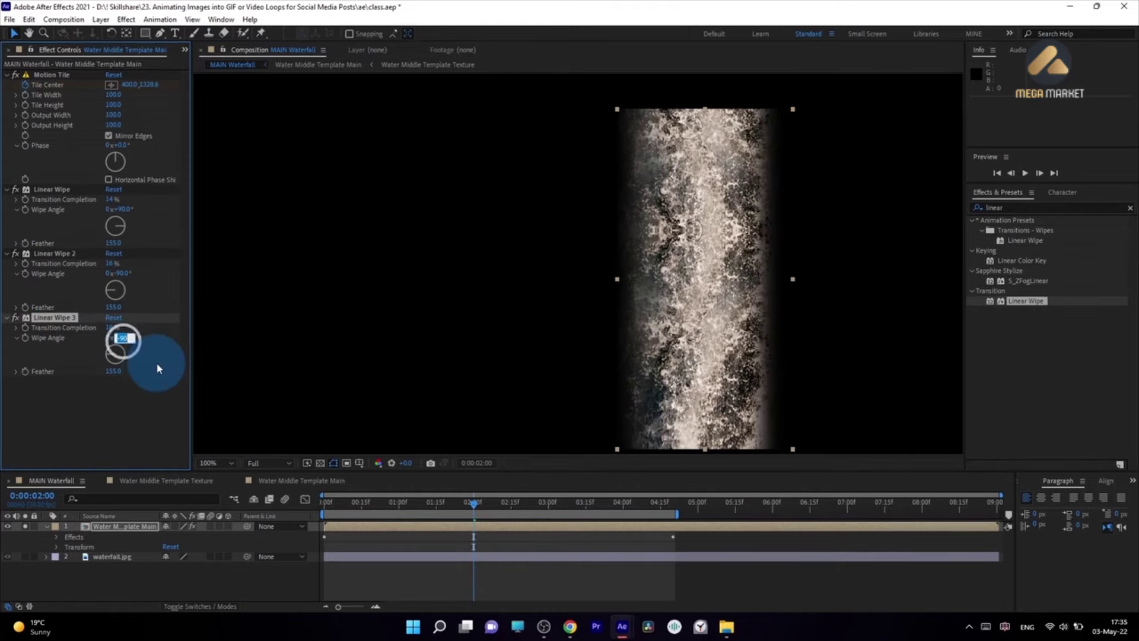
pyautogui.write('0')
pyautogui.press('Return')
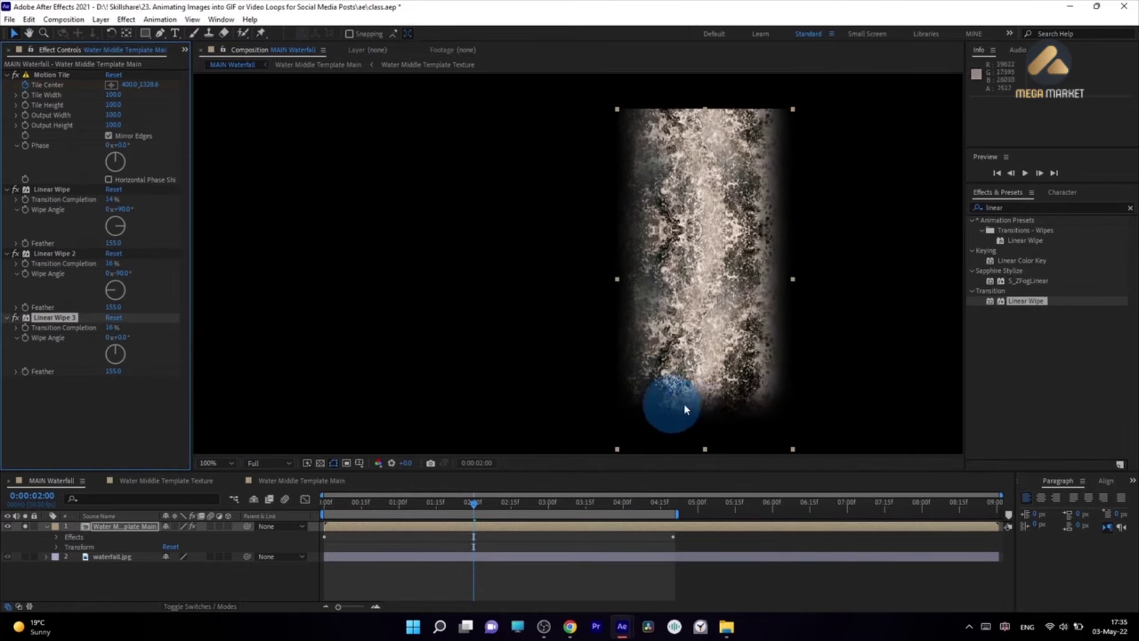
pyautogui.moveTo(112, 329); pyautogui.dragTo(111, 329)
pyautogui.click(108, 369)
pyautogui.moveTo(126, 372); pyautogui.dragTo(180, 377)
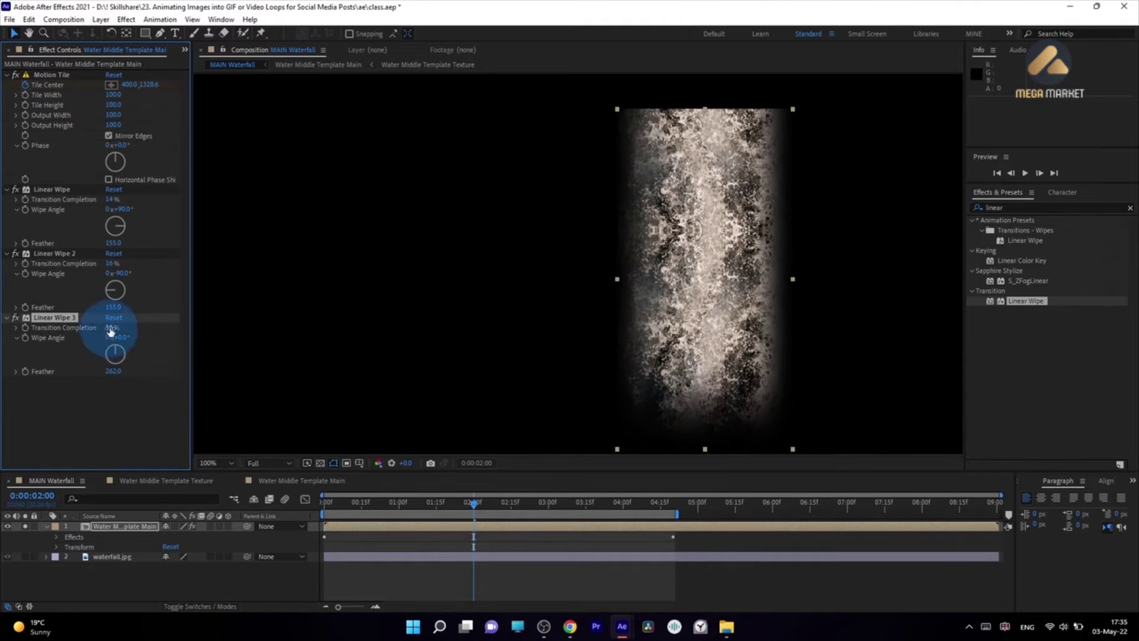
pyautogui.moveTo(111, 330); pyautogui.dragTo(62, 322)
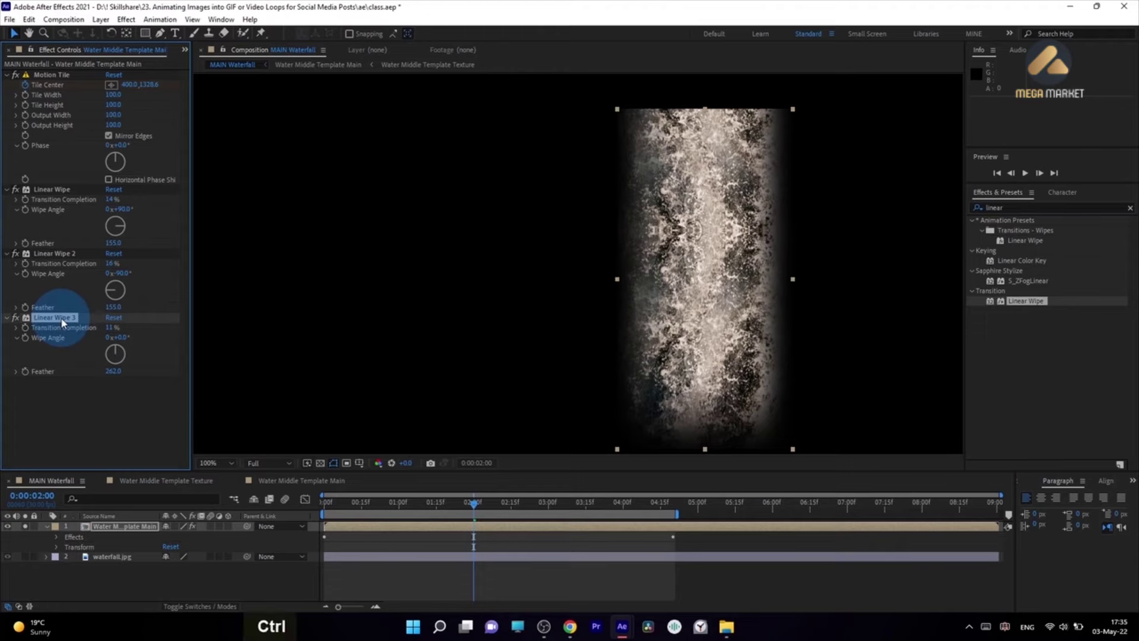
# Step: Add a fourth wipe at 180° and nudge the texture layer slightly up and left
pyautogui.hotkey('ctrl', 'd')
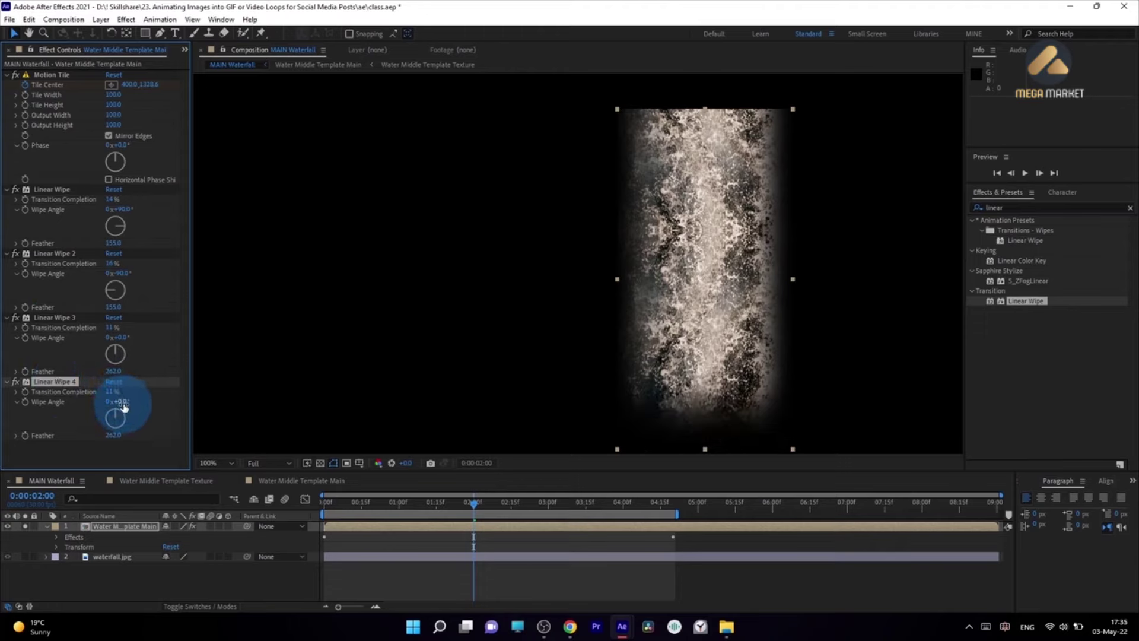
pyautogui.write('180')
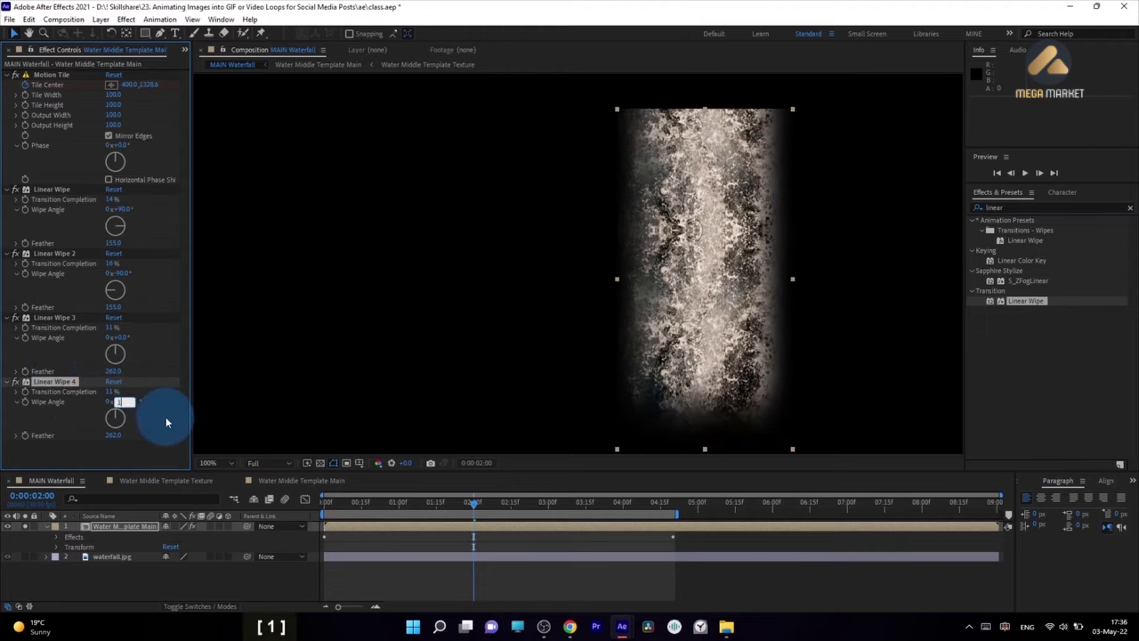
pyautogui.press('Return')
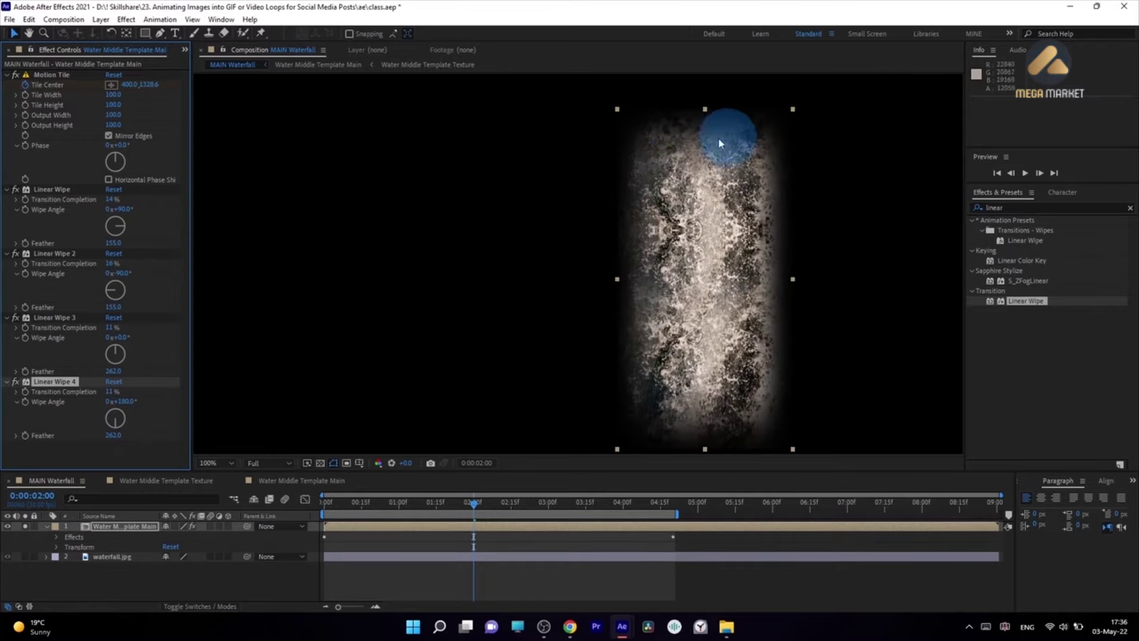
pyautogui.moveTo(642, 327); pyautogui.dragTo(626, 312)
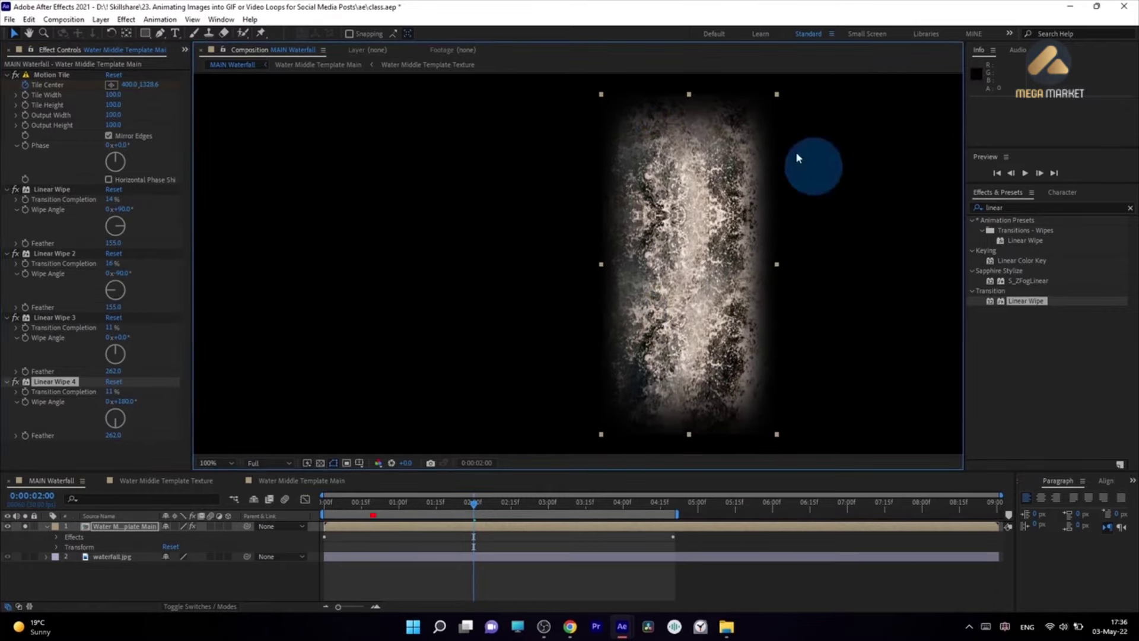
# Step: Unsolo the texture, compare it on and off, and move it about 30 px left
pyautogui.click(24, 526)
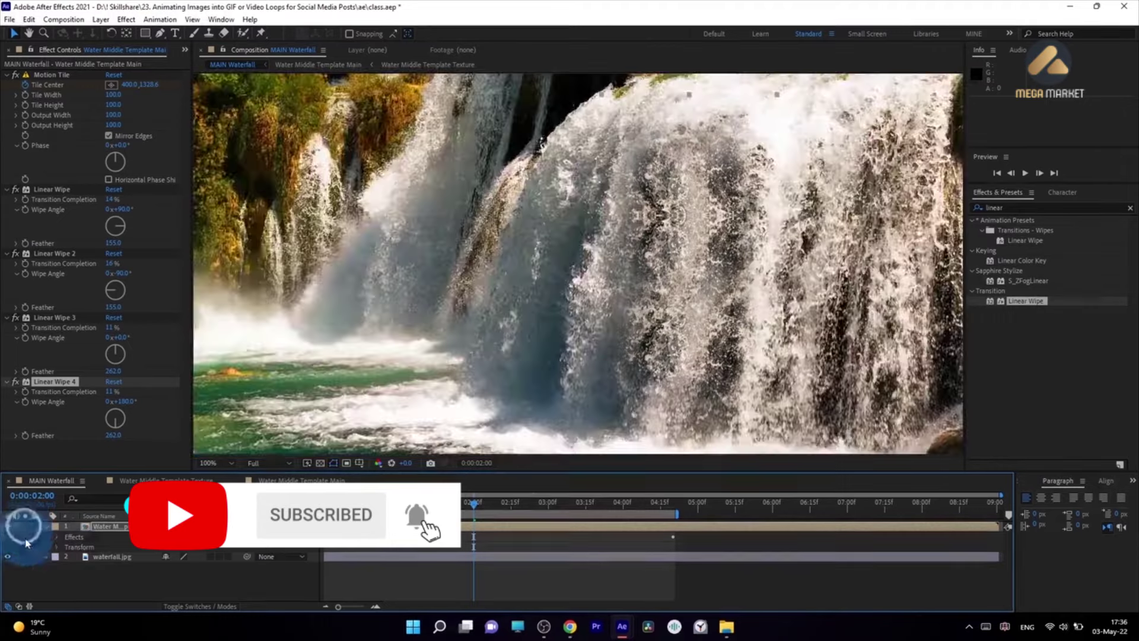
pyautogui.click(7, 526)
pyautogui.click(7, 527)
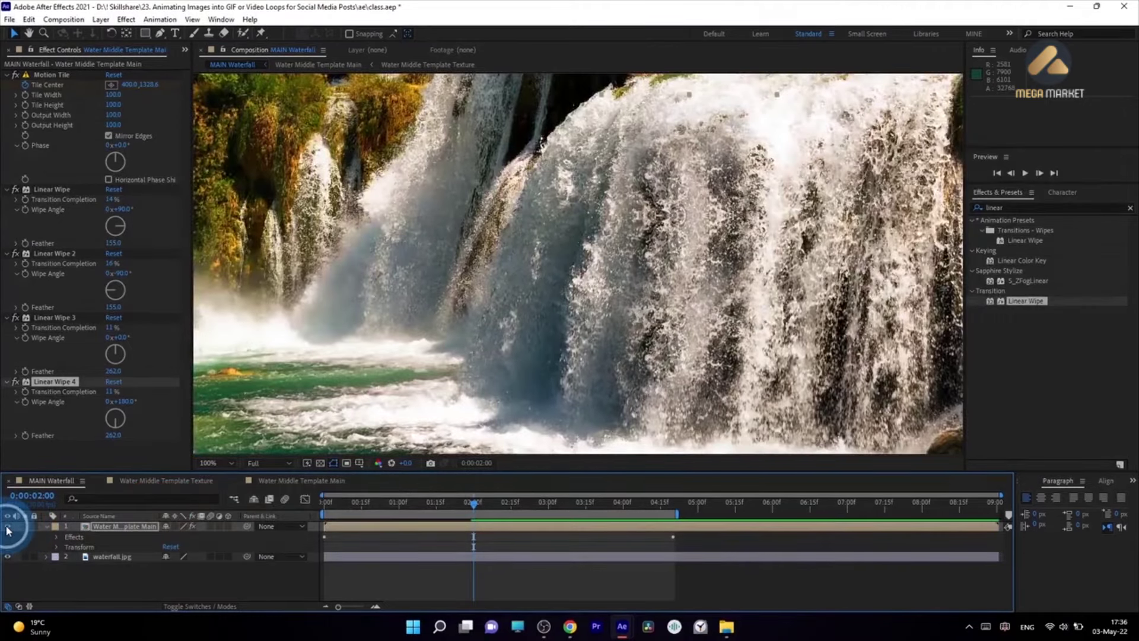
pyautogui.click(7, 526)
pyautogui.click(7, 526)
pyautogui.click(658, 295)
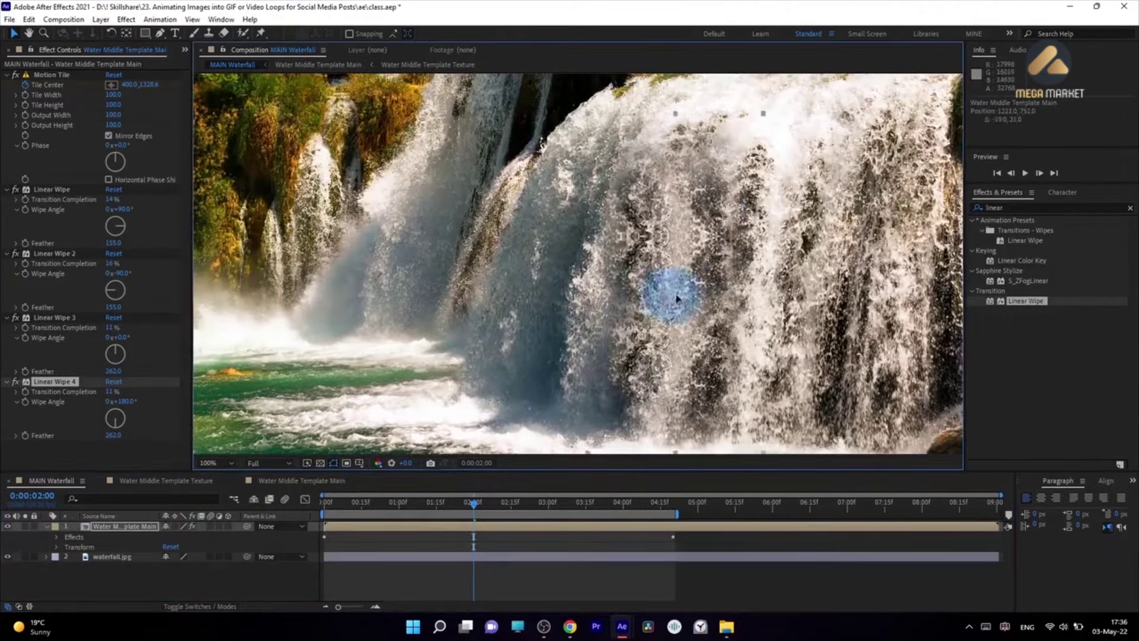
pyautogui.moveTo(658, 295); pyautogui.dragTo(676, 275)
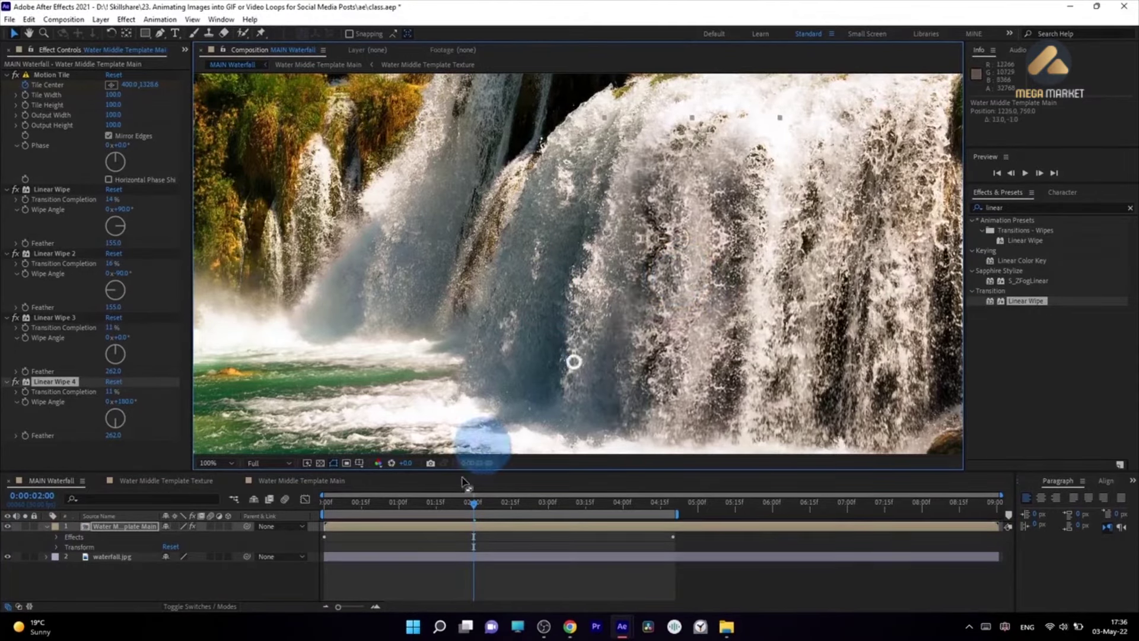
# Step: Scrub and preview the texture's flowing motion through about four seconds
pyautogui.moveTo(340, 501); pyautogui.dragTo(493, 527)
pyautogui.click(760, 127)
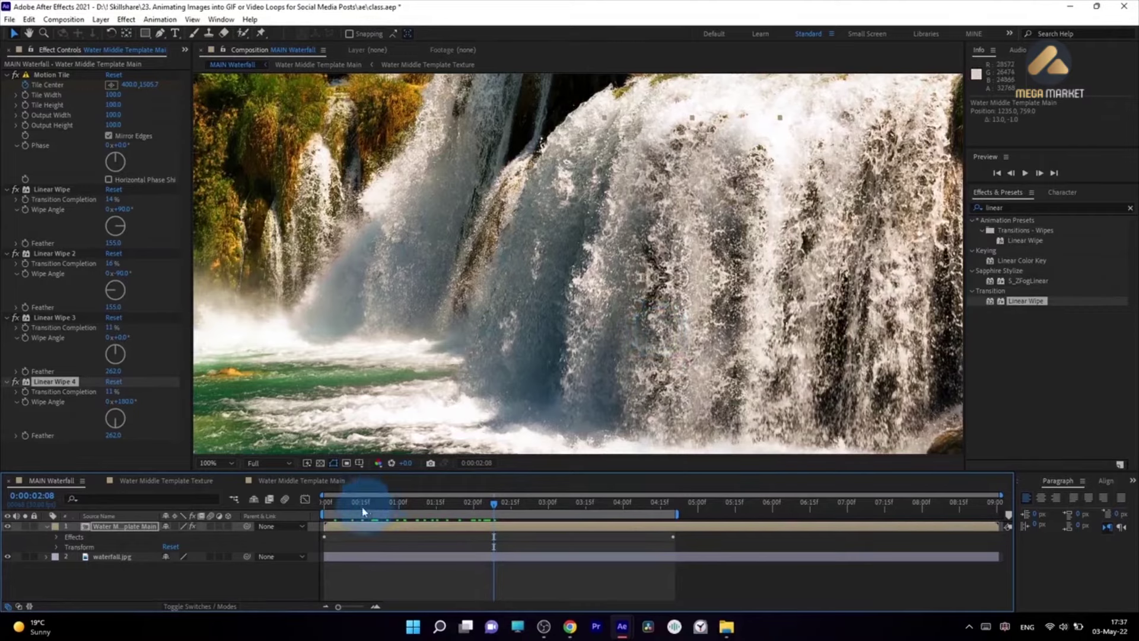
pyautogui.moveTo(364, 515); pyautogui.dragTo(438, 509)
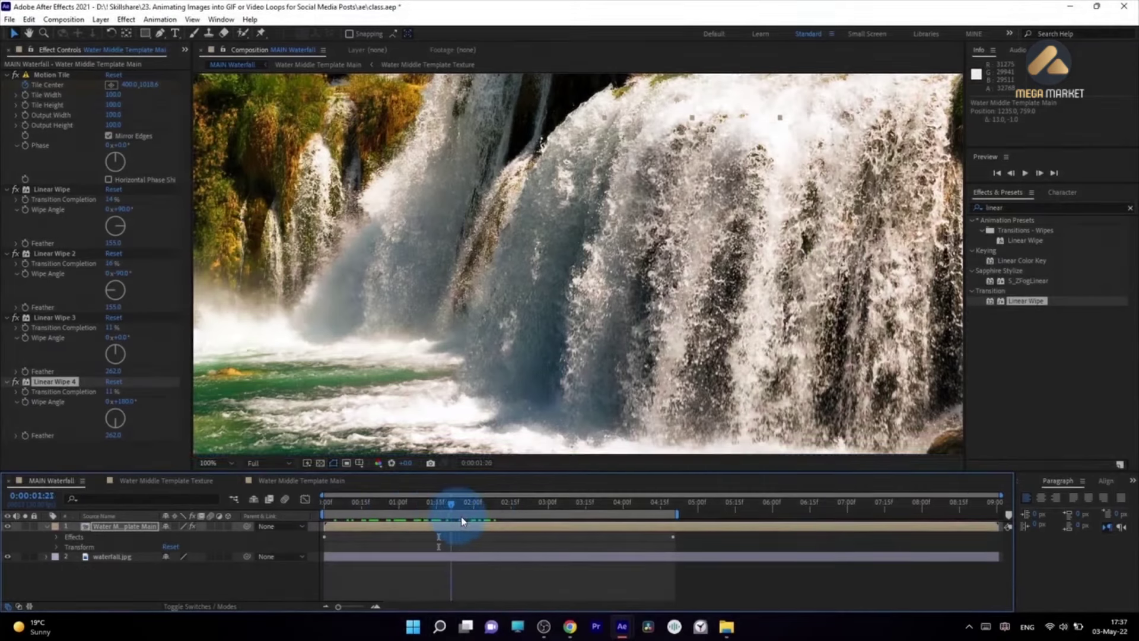
pyautogui.moveTo(461, 518); pyautogui.dragTo(676, 532)
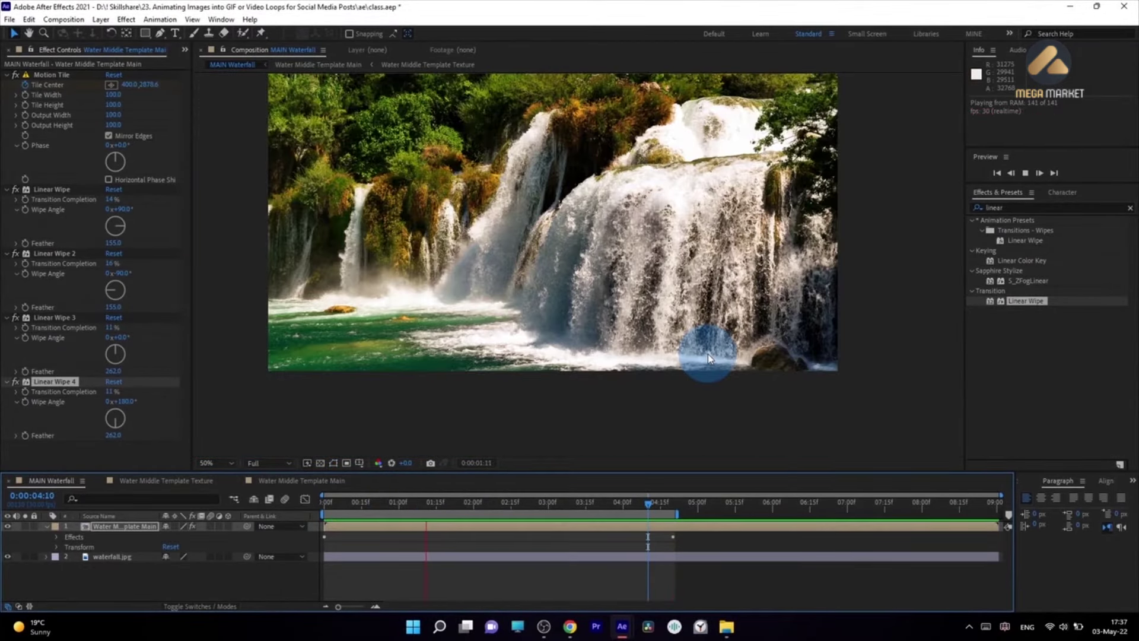
pyautogui.press('space')
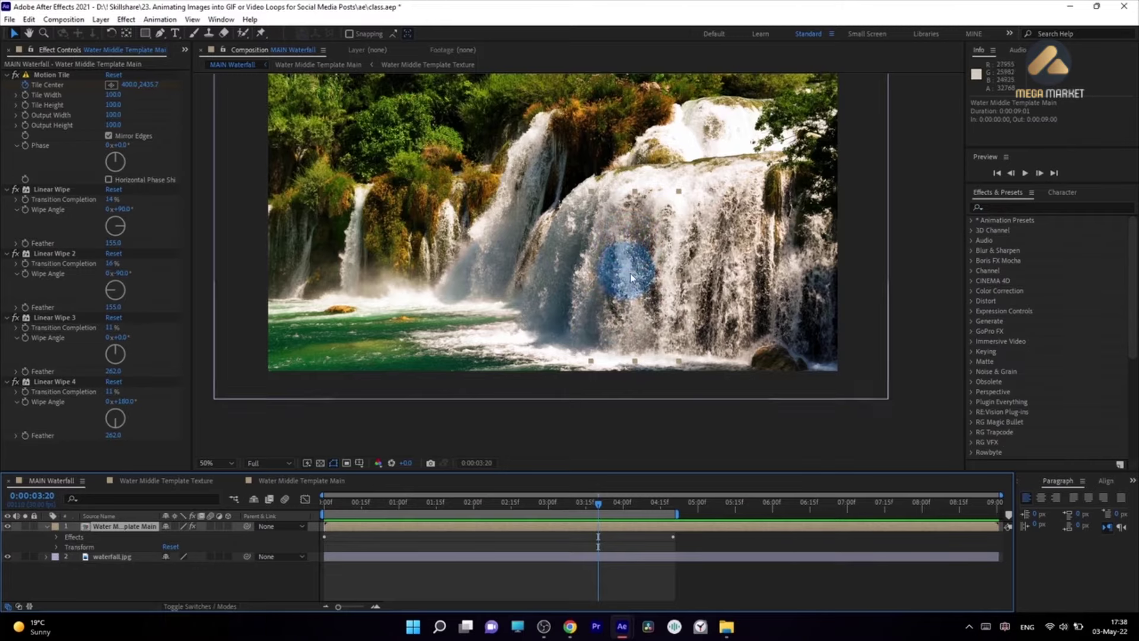
# Step: Select the Puppet Position Pin tool and solo the water texture layer
pyautogui.click(261, 33)
pyautogui.click(124, 526)
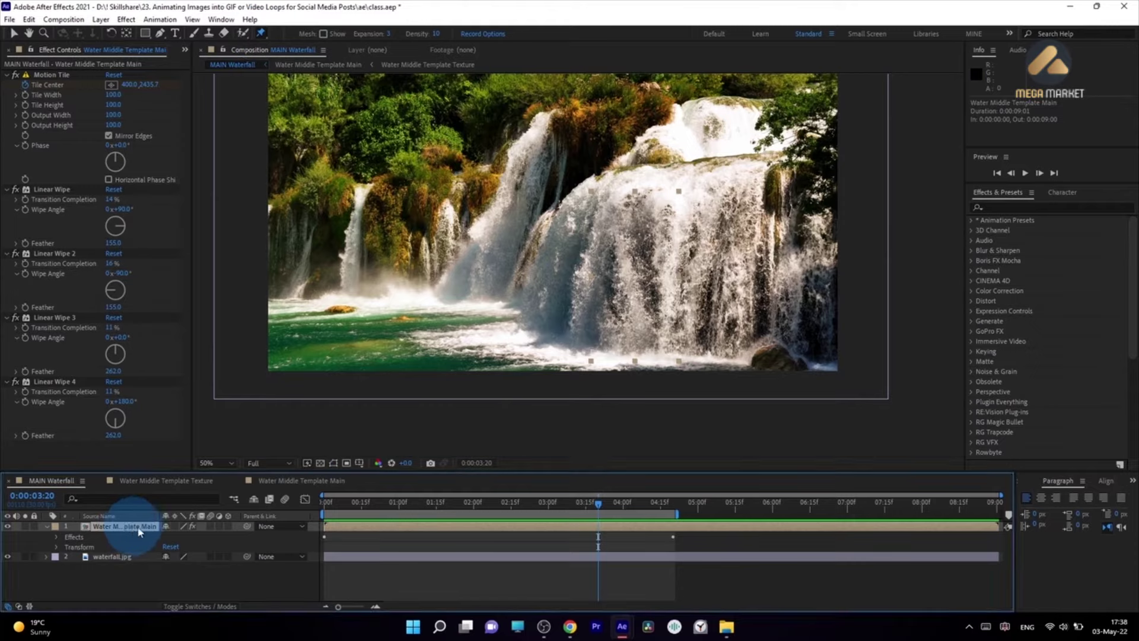
pyautogui.scroll(2, 666, 264)
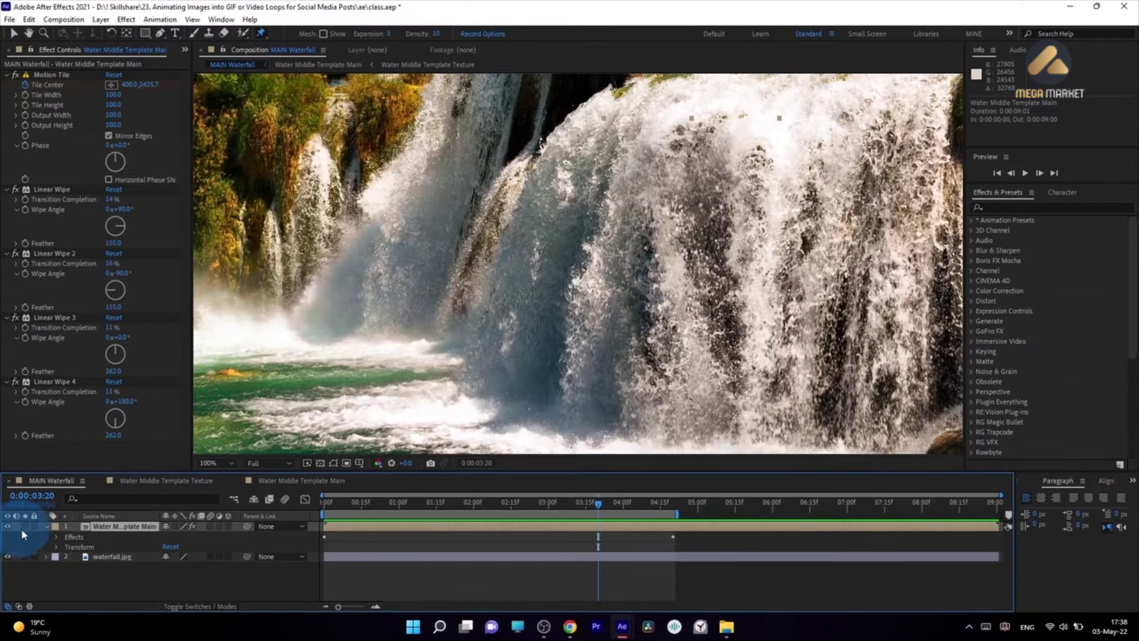
pyautogui.click(24, 525)
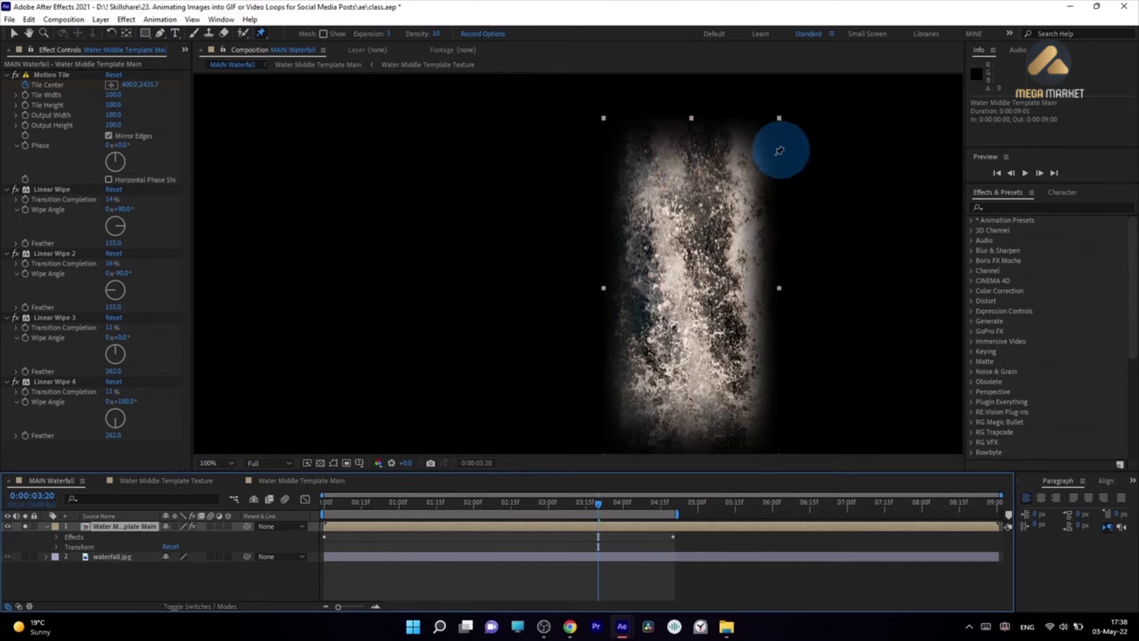
pyautogui.scroll(-2, 742, 346)
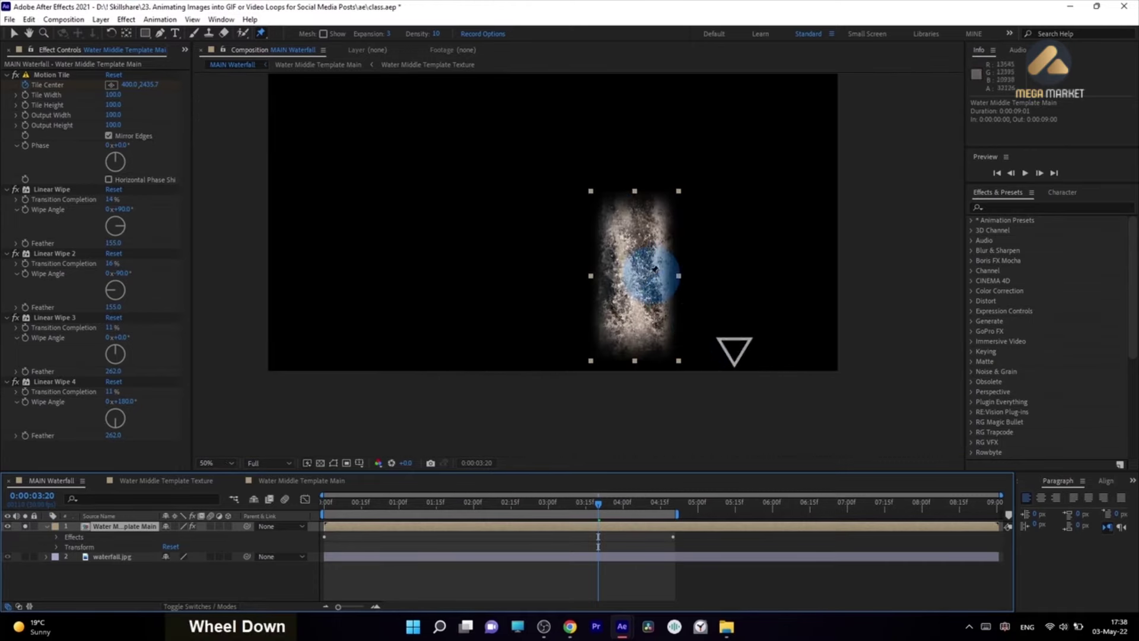
# Step: Place six puppet pins on the texture's corners and mid-edges
pyautogui.click(608, 197)
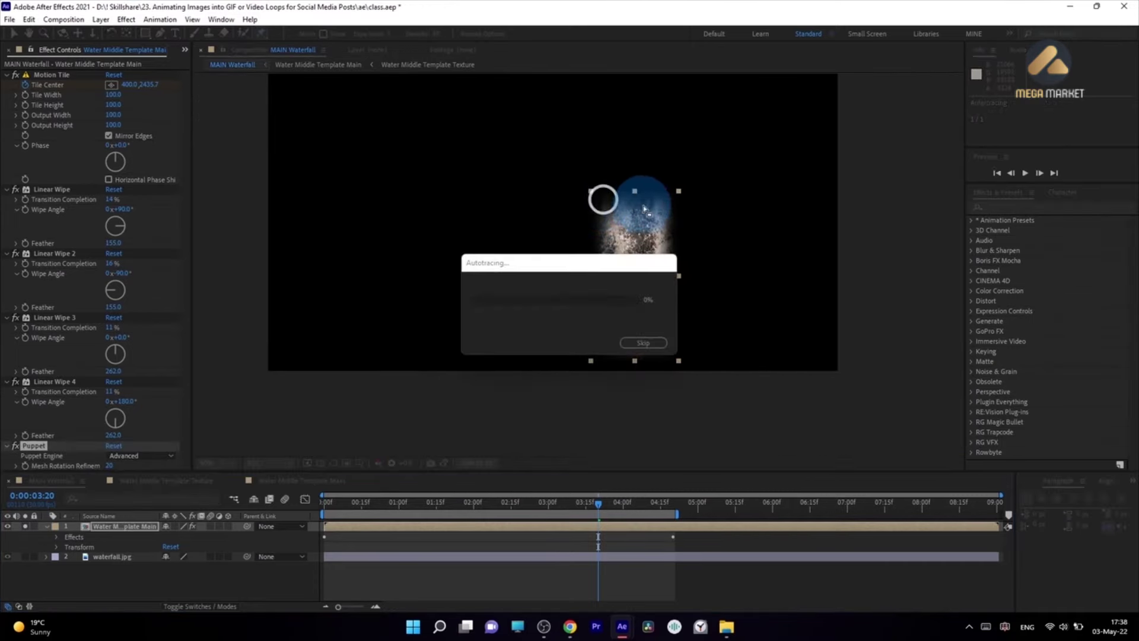
pyautogui.click(605, 204)
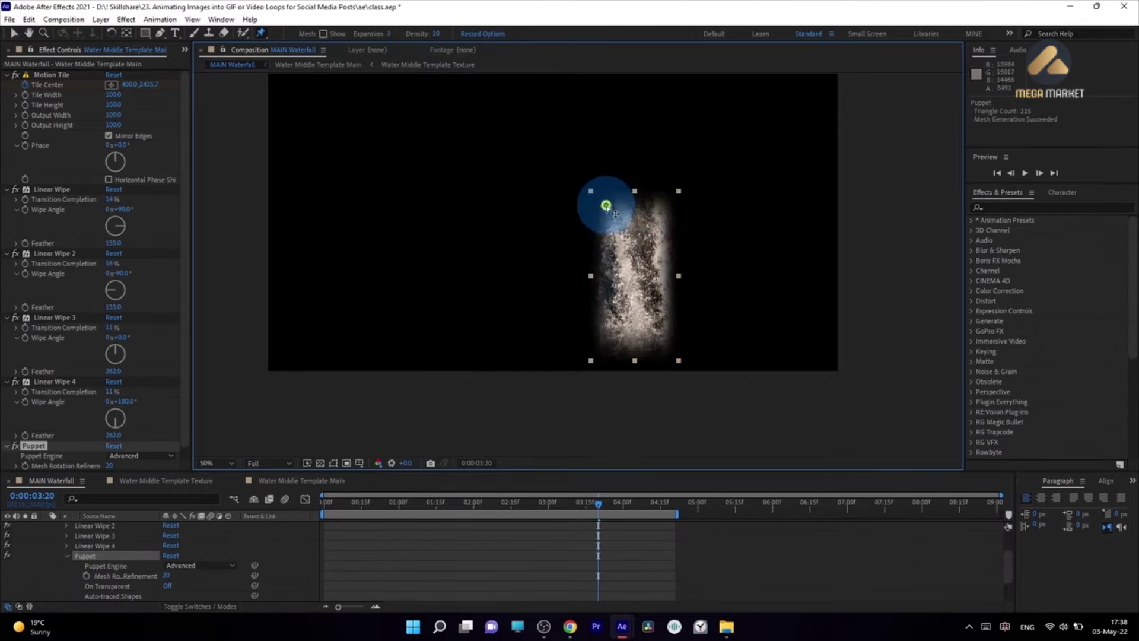
pyautogui.click(607, 272)
pyautogui.click(664, 274)
pyautogui.click(608, 342)
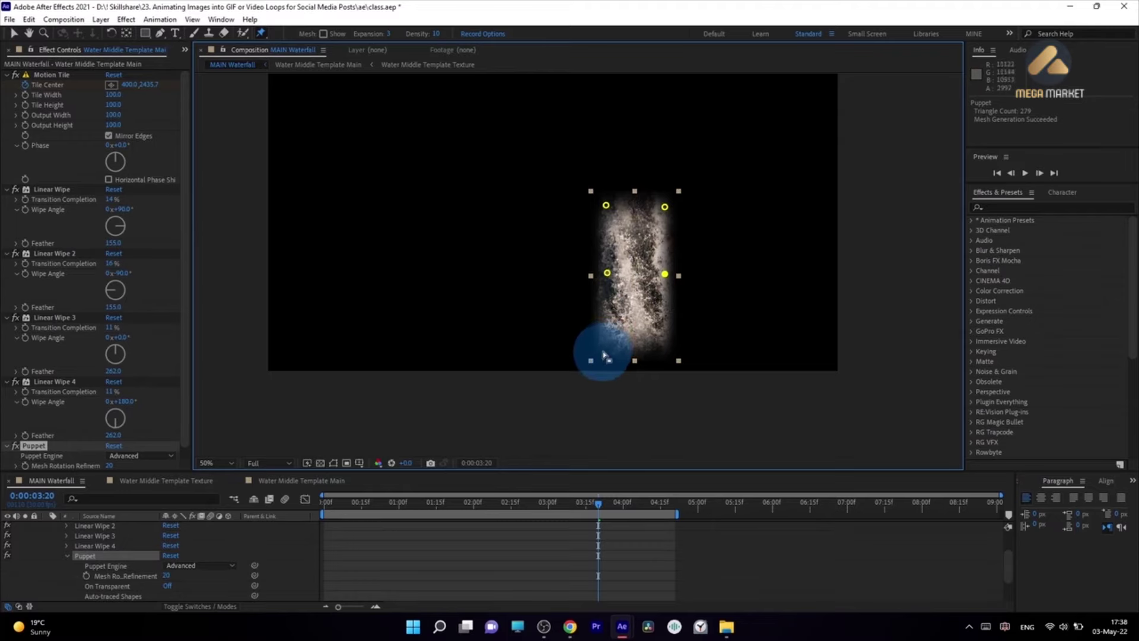
pyautogui.click(661, 344)
pyautogui.scroll(2, 635, 412)
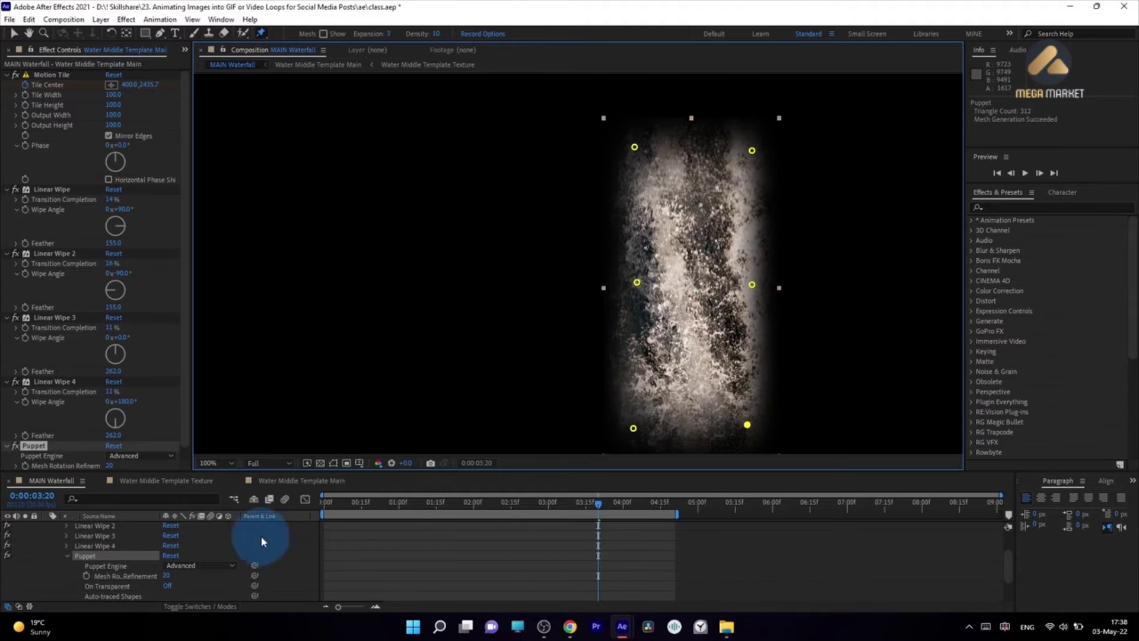
pyautogui.scroll(5, 267, 530)
pyautogui.click(397, 529)
pyautogui.click(421, 530)
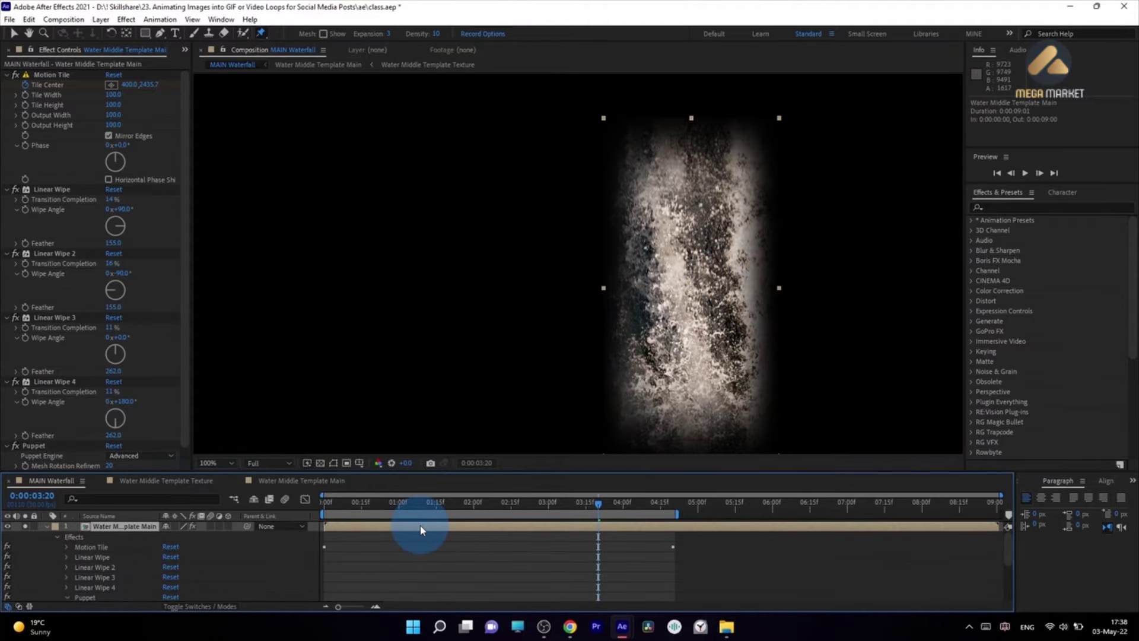
# Step: Reveal the layer's animated properties and delete all the puppet pin keyframes
pyautogui.press('u')
pyautogui.scroll(-4, 617, 563)
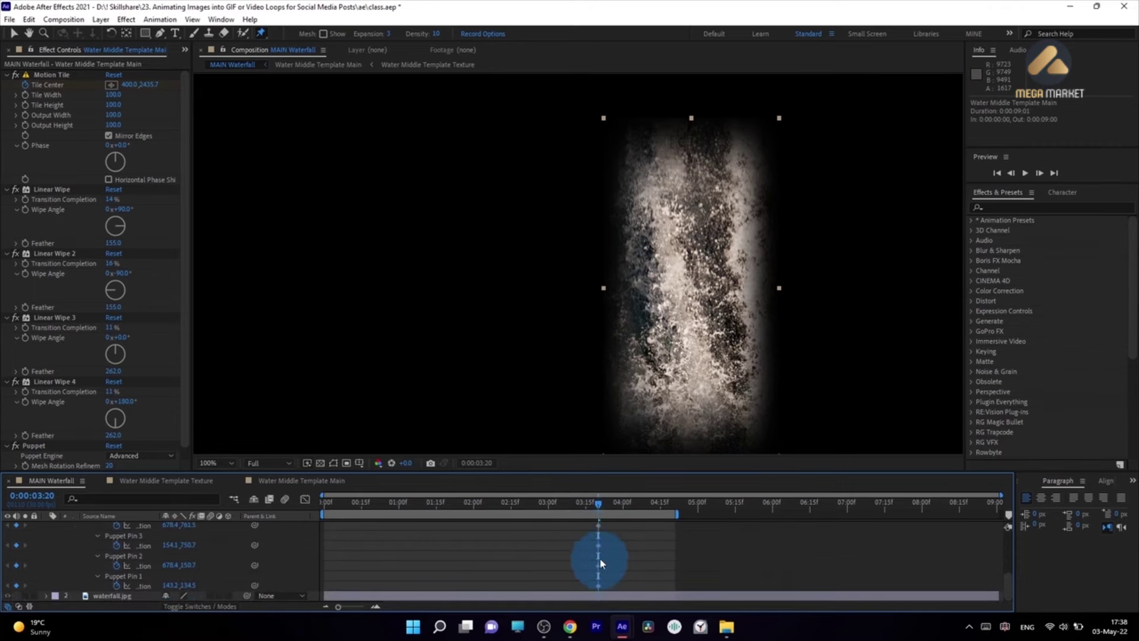
pyautogui.scroll(2, 614, 554)
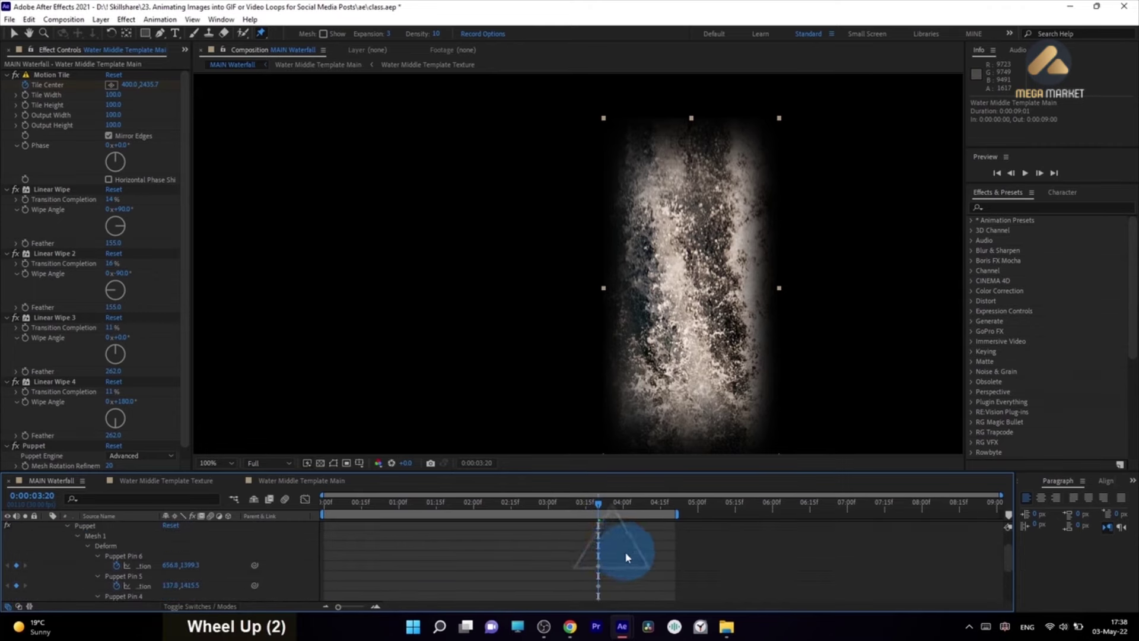
pyautogui.moveTo(642, 555); pyautogui.dragTo(562, 639)
pyautogui.click(34, 445)
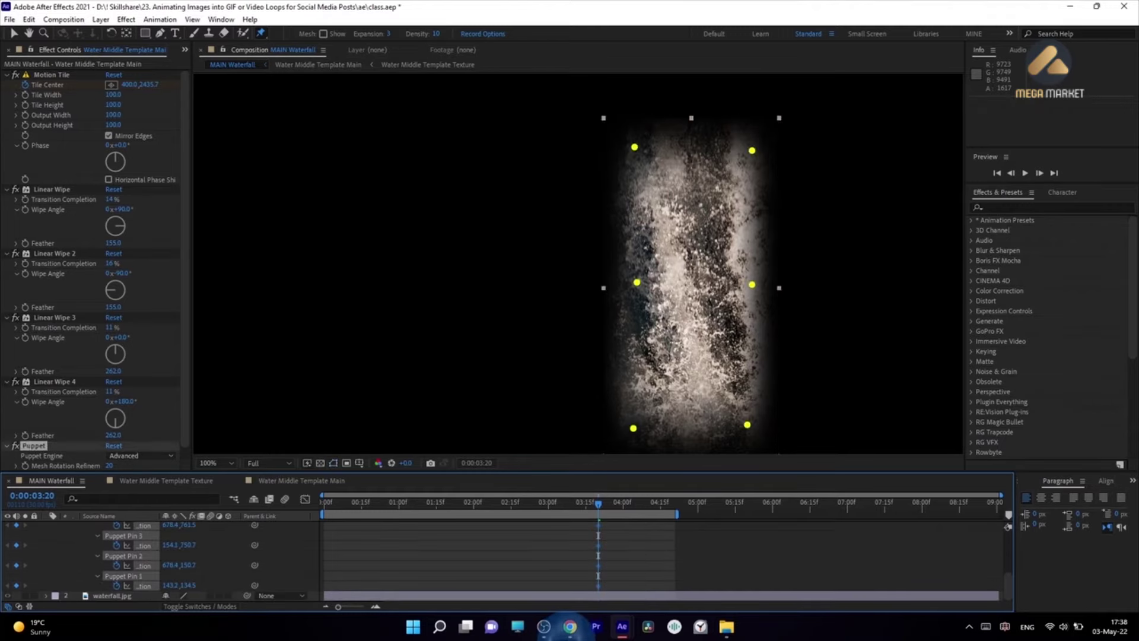
pyautogui.press('Delete')
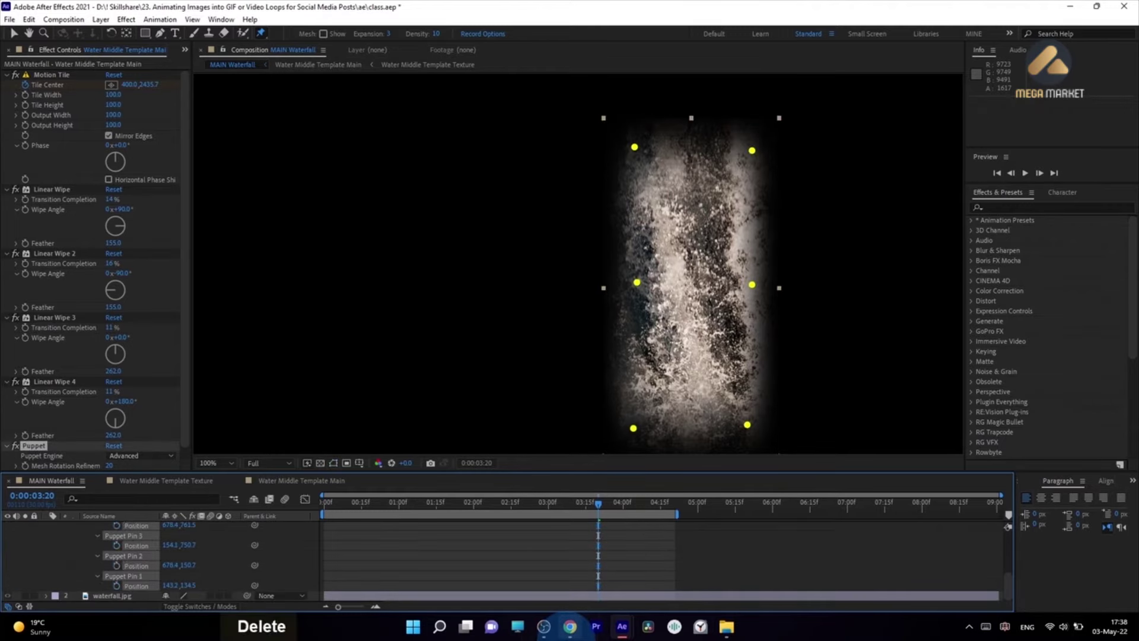
# Step: Pull Puppet Pin 1 inward to 251.6,185.6, warping the texture's top-left corner
pyautogui.click(13, 33)
pyautogui.moveTo(635, 145); pyautogui.dragTo(653, 151)
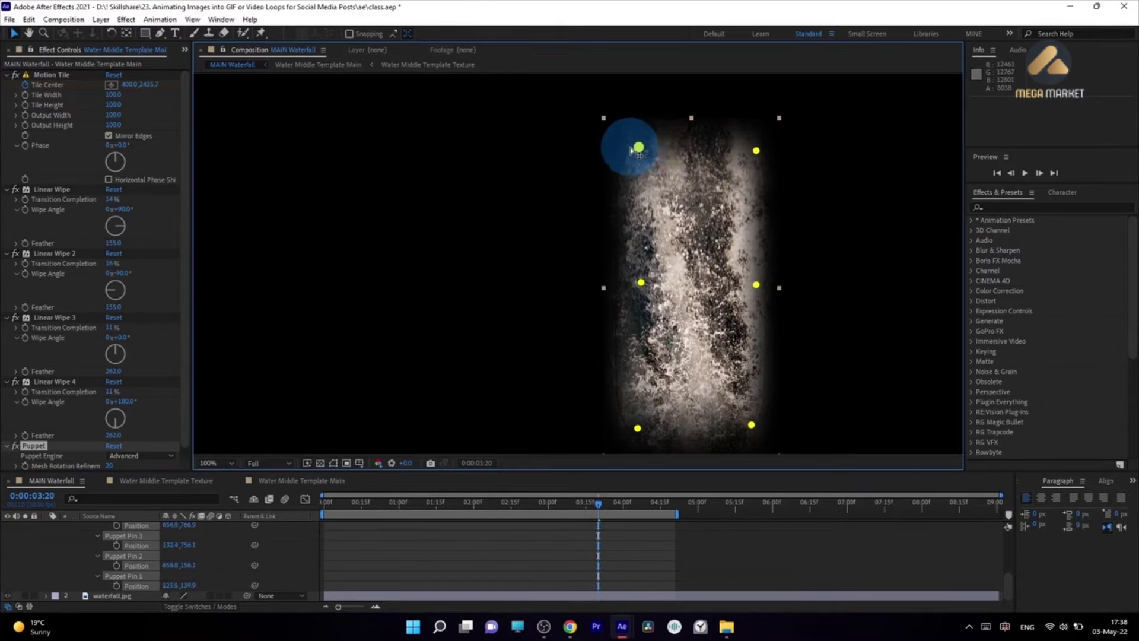
pyautogui.moveTo(632, 149); pyautogui.dragTo(714, 169)
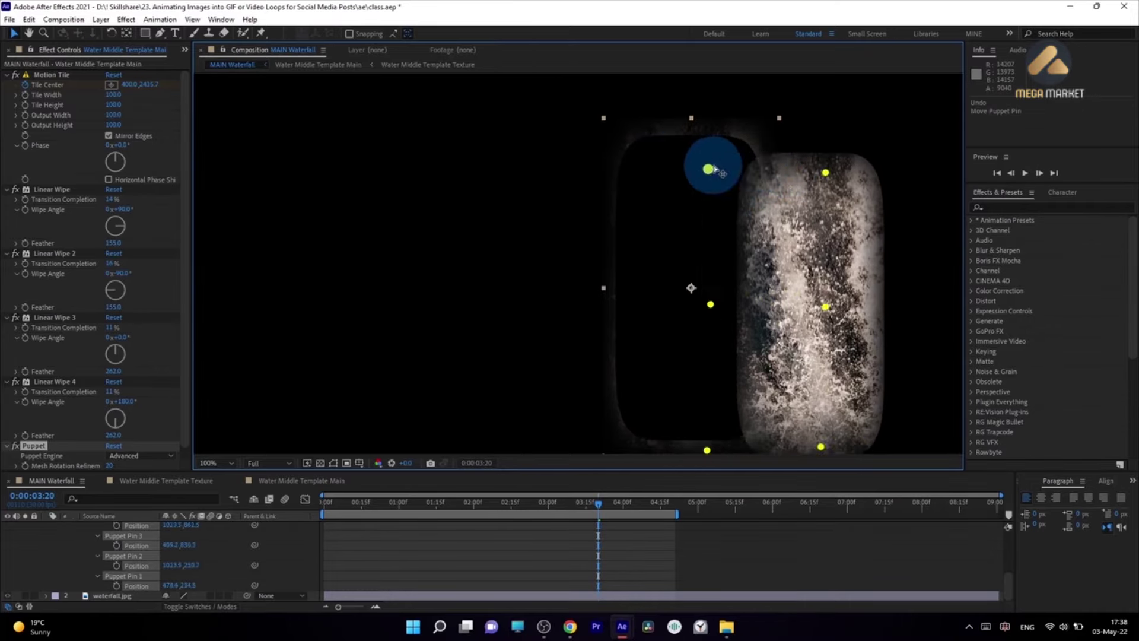
pyautogui.hotkey('ctrl', 'z')
pyautogui.hotkey('ctrl', 'z')
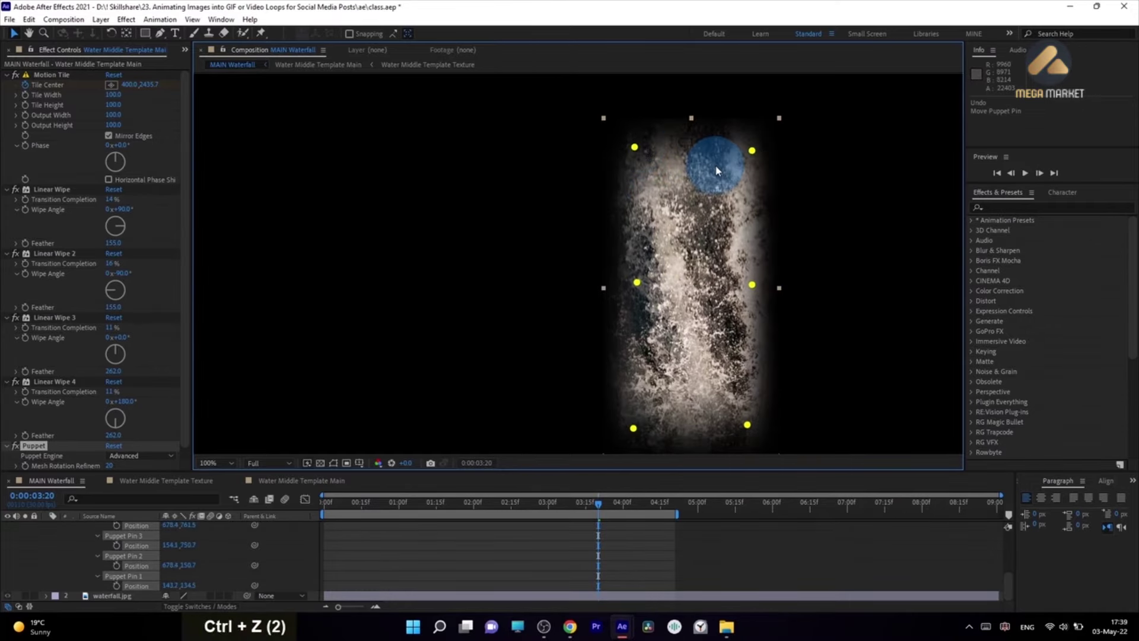
pyautogui.click(700, 236)
pyautogui.click(895, 192)
pyautogui.click(712, 237)
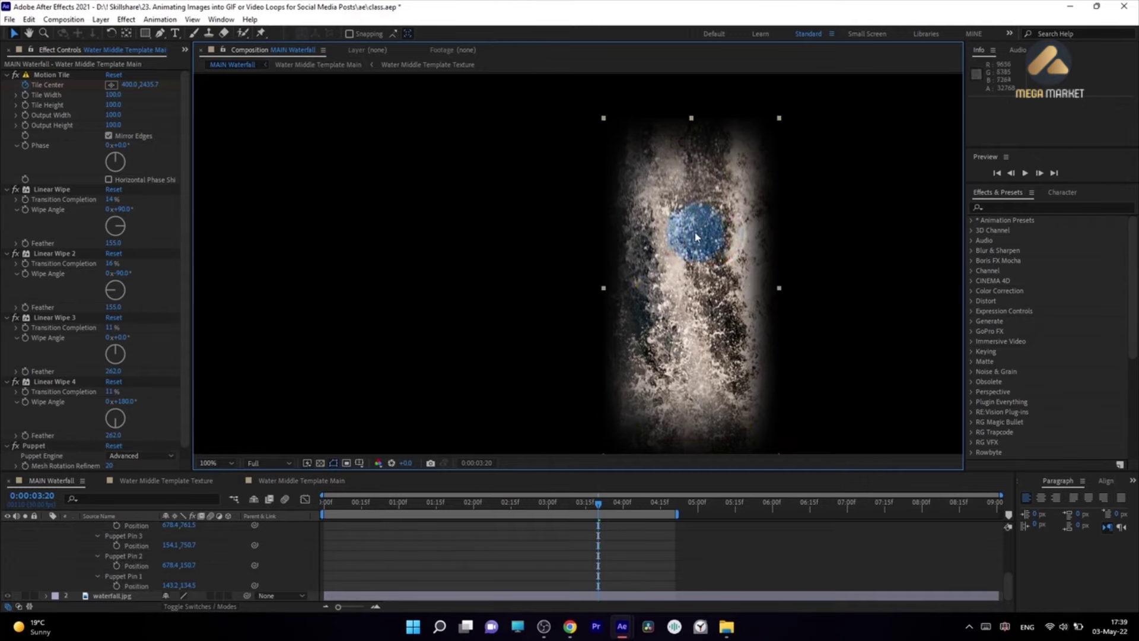
pyautogui.click(34, 446)
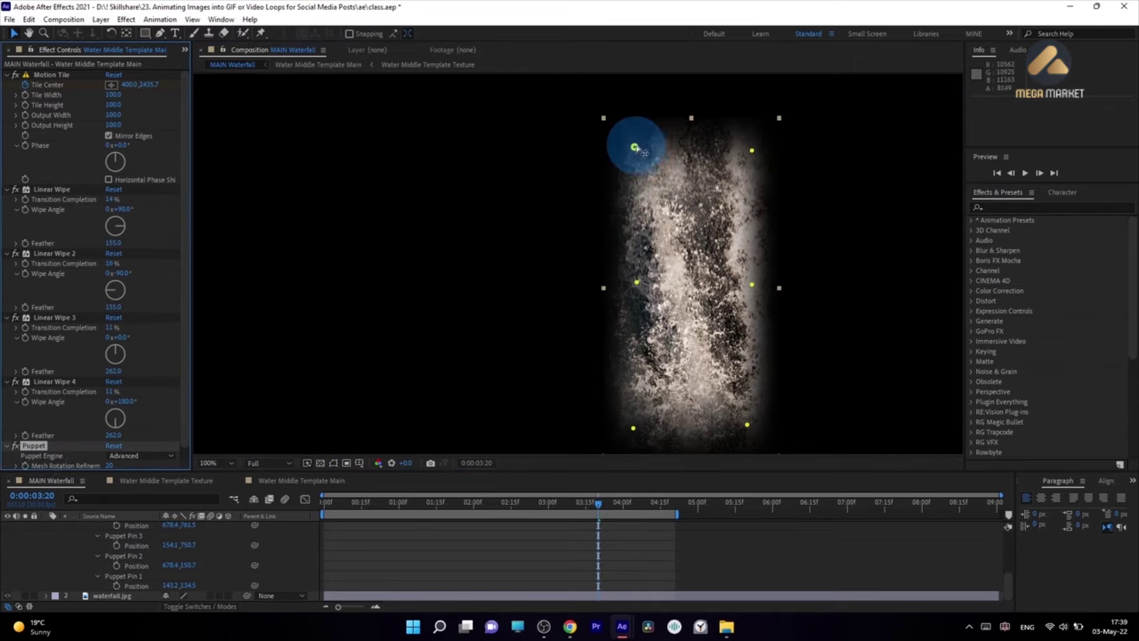
pyautogui.click(635, 147)
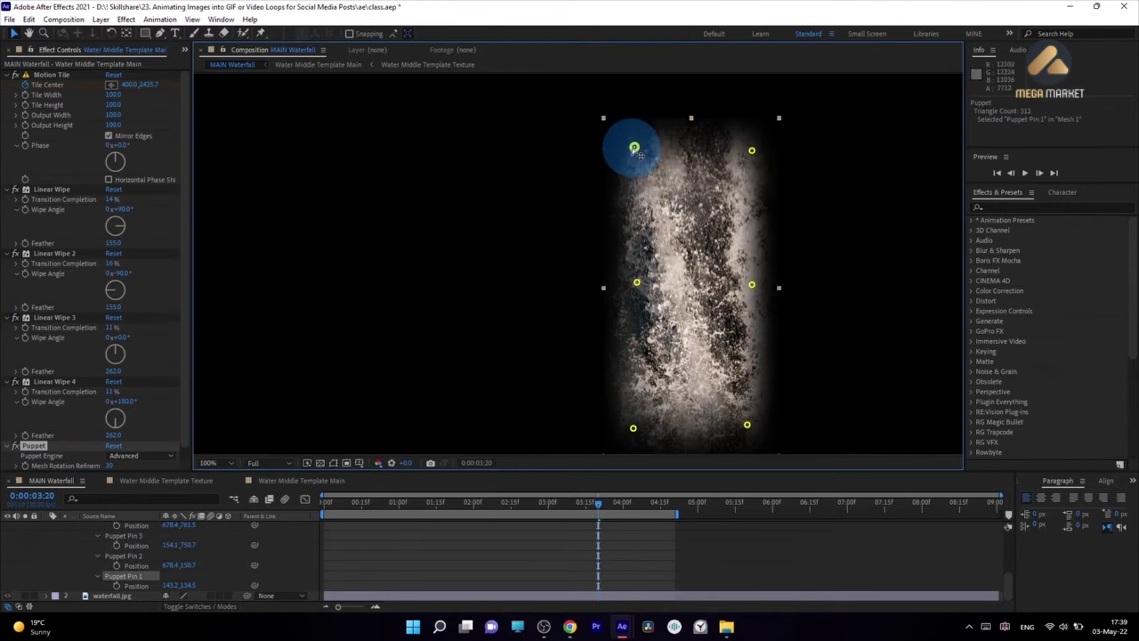
pyautogui.moveTo(643, 153)
pyautogui.mouseDown()
pyautogui.moveTo(625, 140)
pyautogui.moveTo(658, 158)
pyautogui.mouseUp()
# Step: Enable On Transparent on the Puppet effect and drag the top-right and middle pins to bend the texture
pyautogui.scroll(1, 179, 236)
pyautogui.scroll(-1, 155, 140)
pyautogui.click(182, 172)
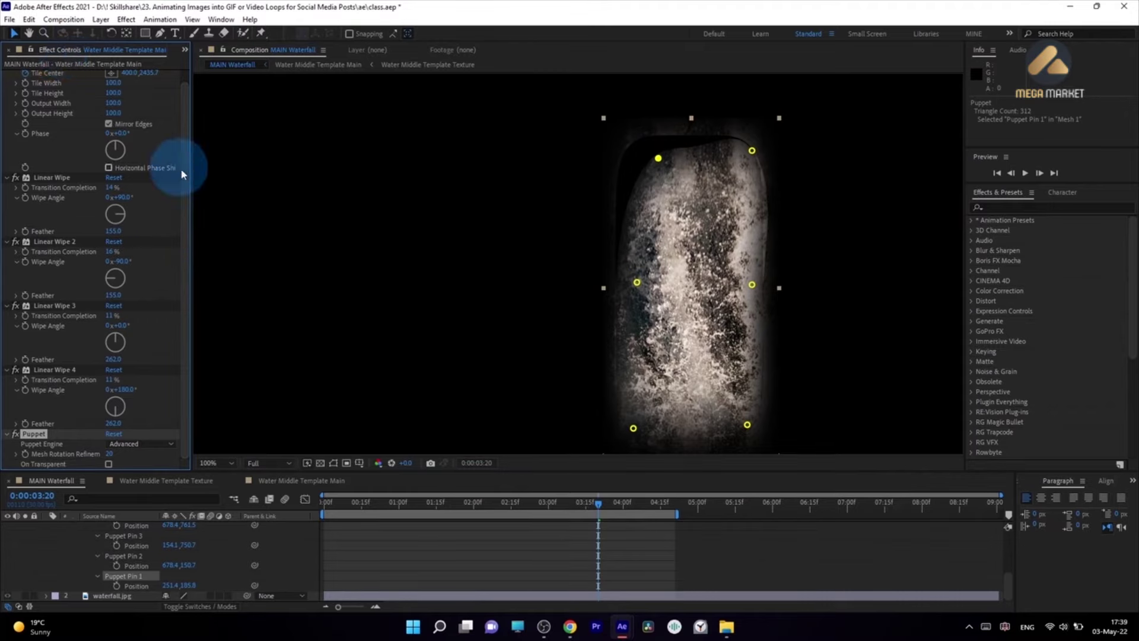
pyautogui.click(160, 397)
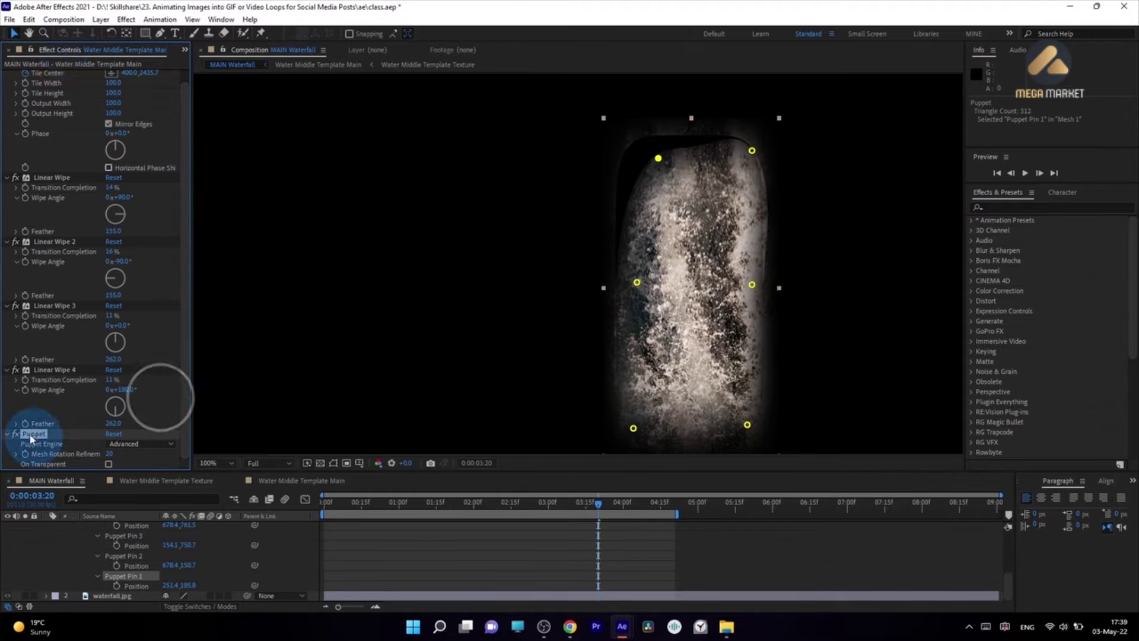
pyautogui.click(108, 465)
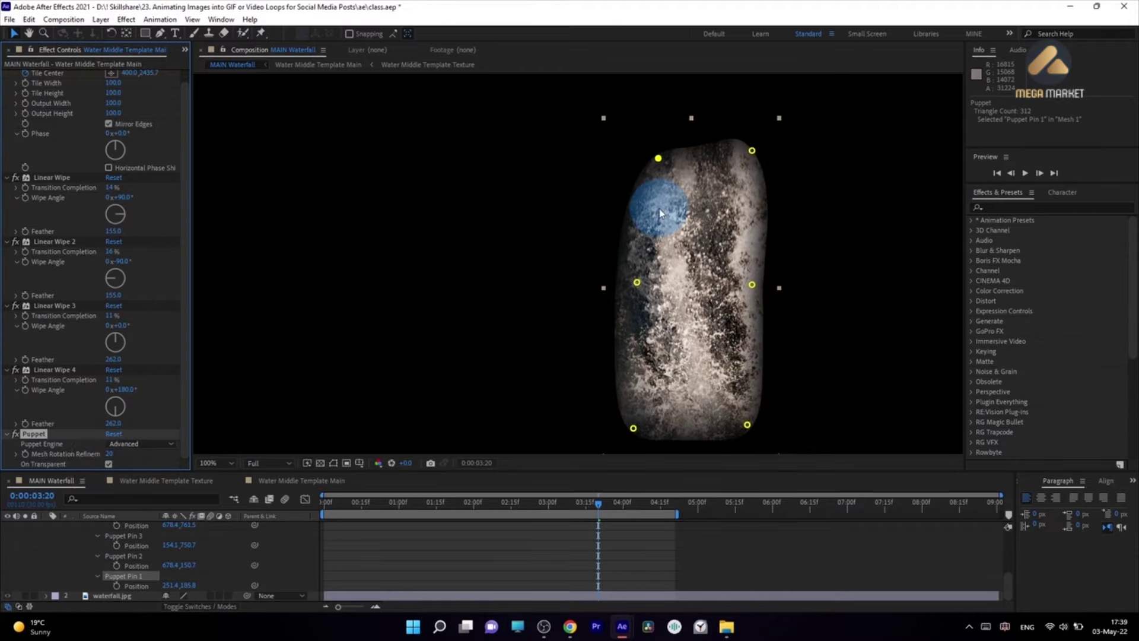
pyautogui.moveTo(751, 150); pyautogui.dragTo(768, 154)
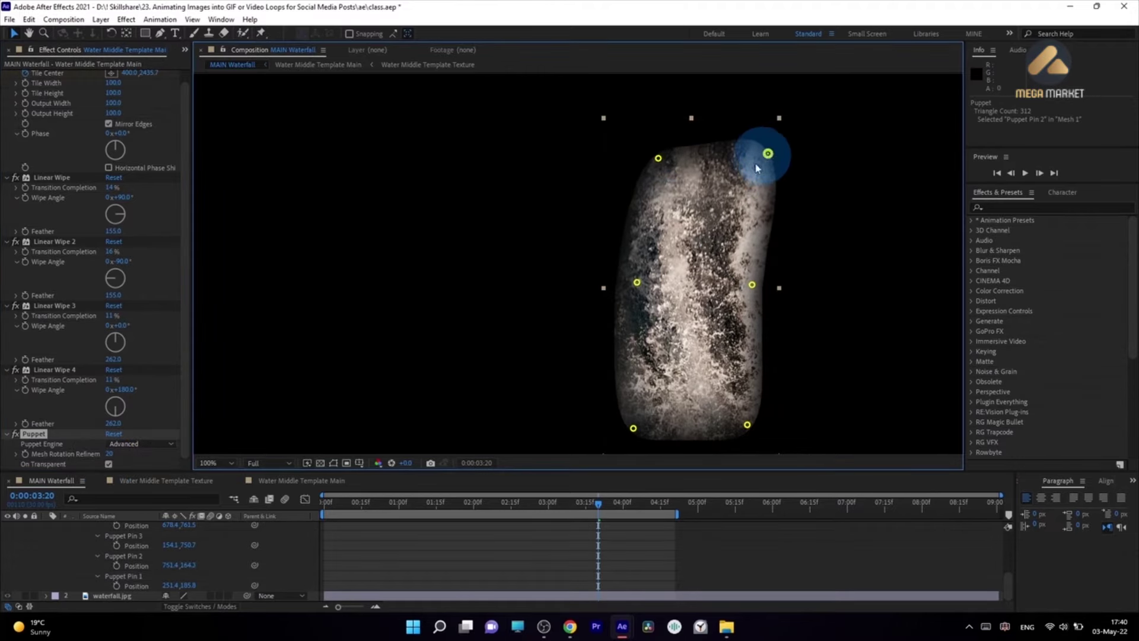
pyautogui.moveTo(741, 286); pyautogui.dragTo(623, 284)
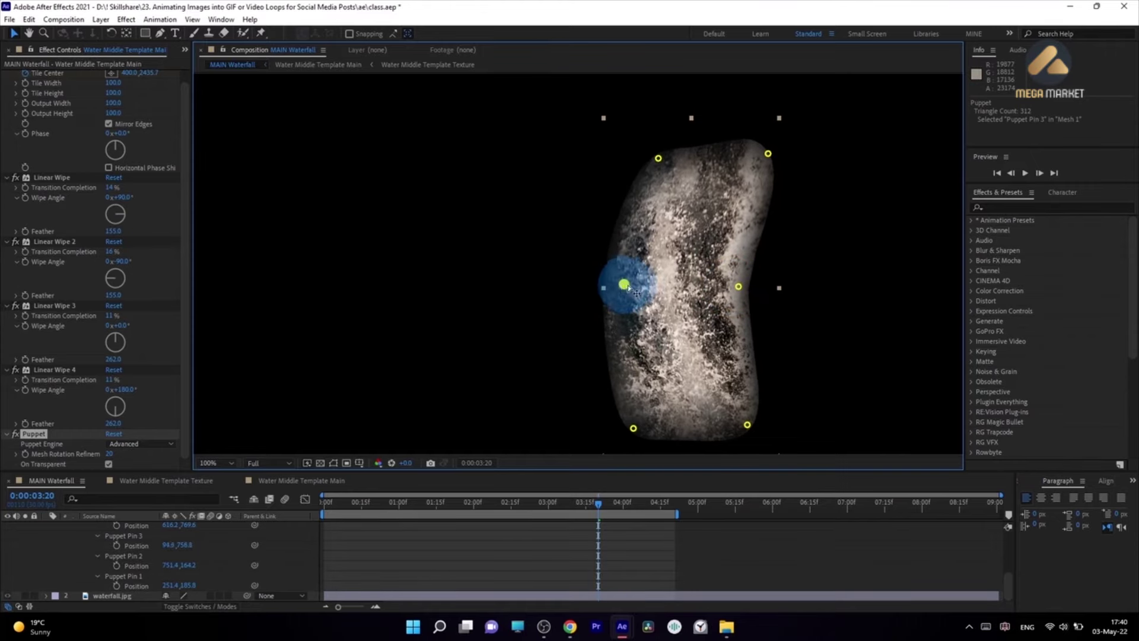
pyautogui.moveTo(738, 286); pyautogui.dragTo(732, 285)
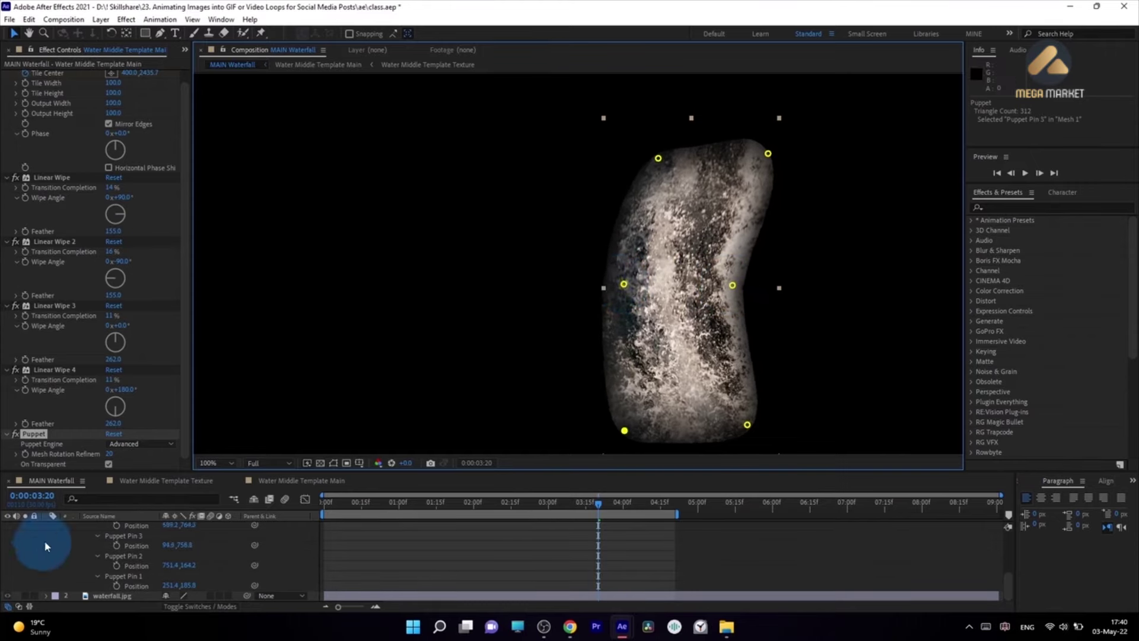
pyautogui.scroll(3, 45, 544)
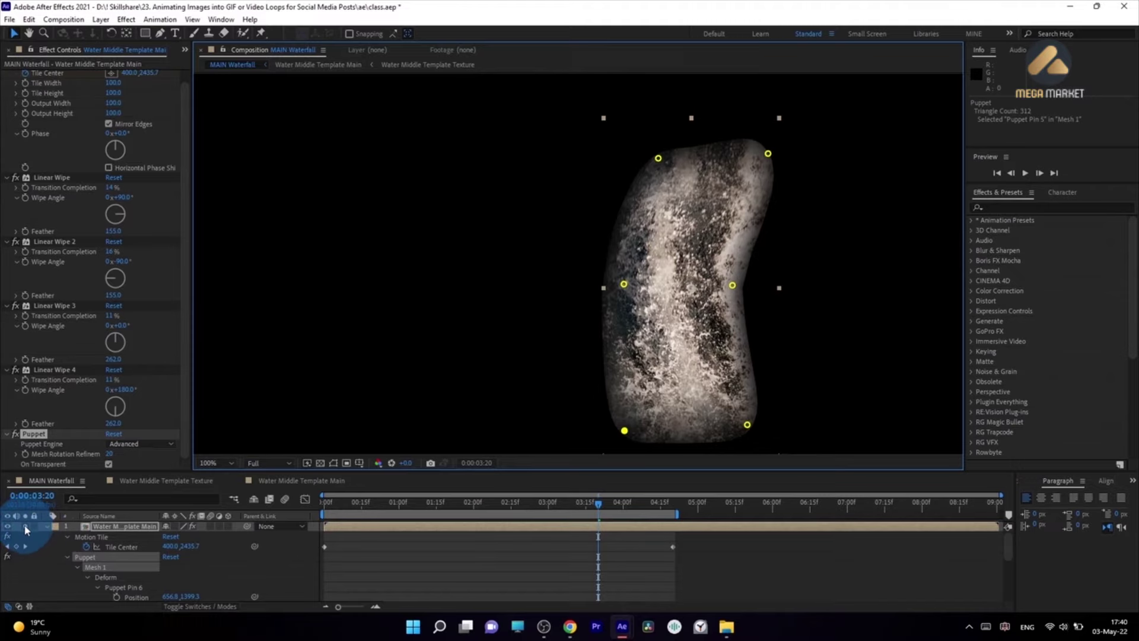
# Step: Unsolo the texture layer so the full waterfall photo shows behind it
pyautogui.click(25, 527)
pyautogui.click(48, 530)
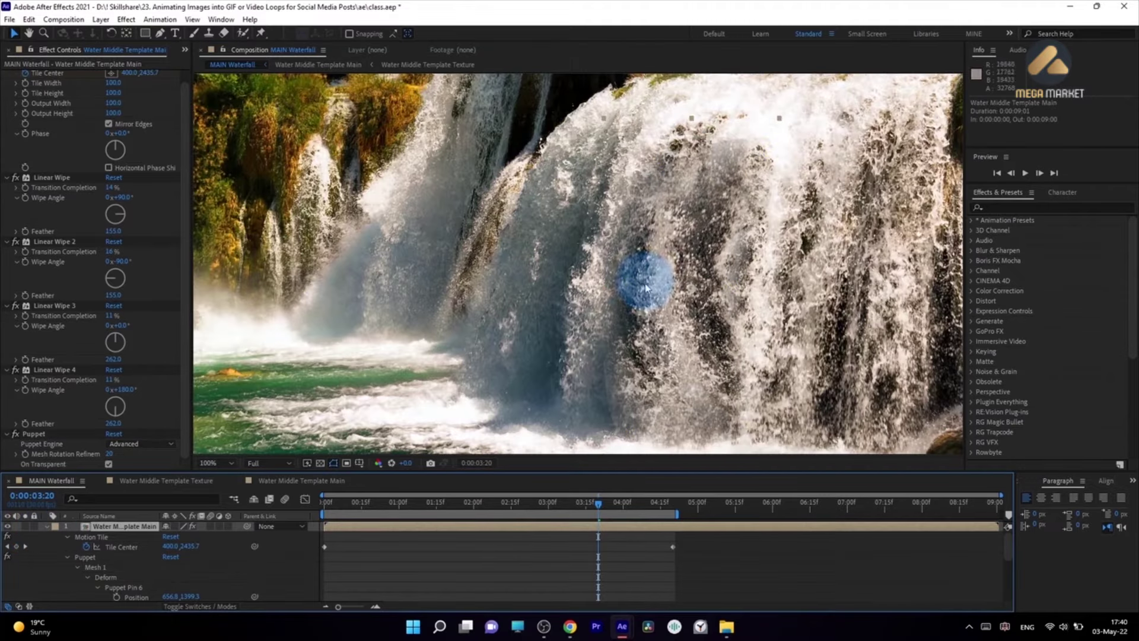
pyautogui.click(123, 527)
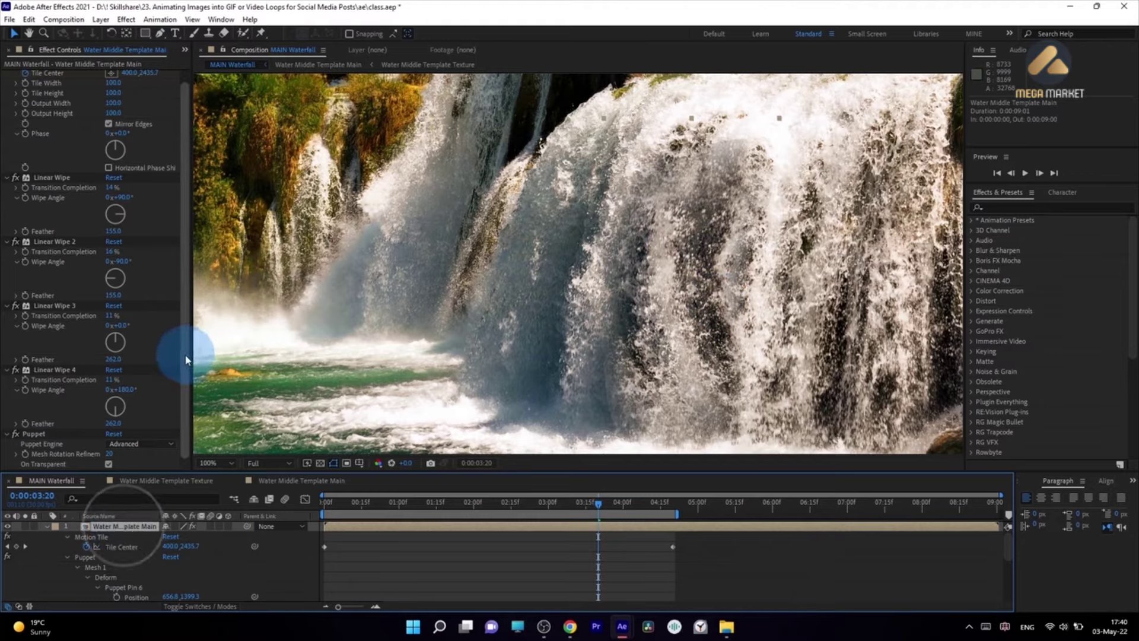
pyautogui.moveTo(186, 358); pyautogui.dragTo(180, 407)
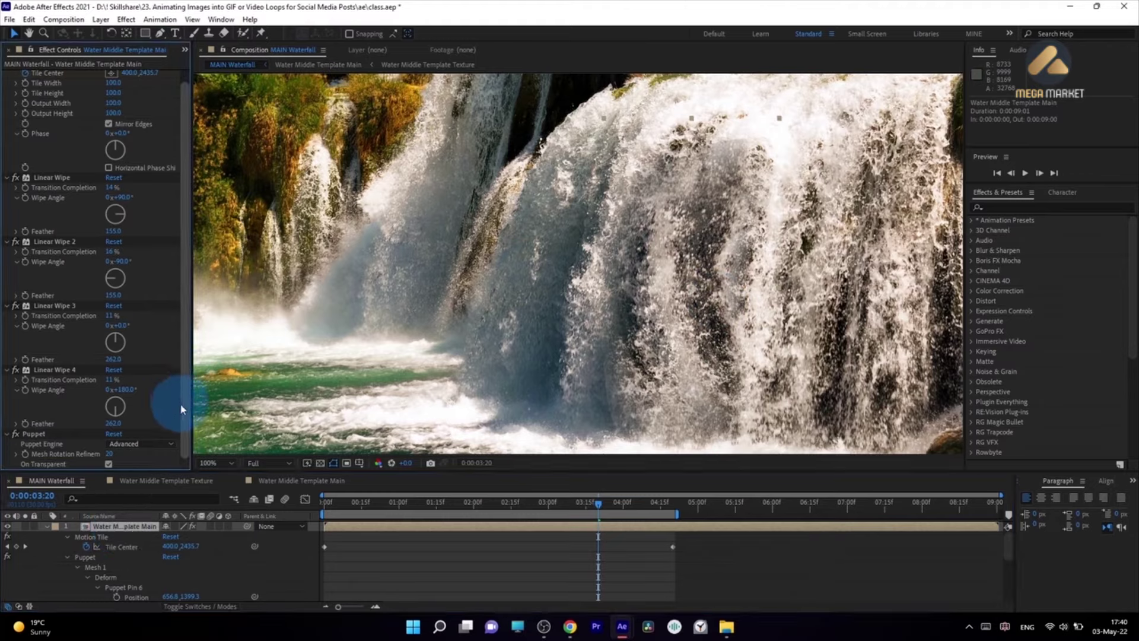
# Step: Drag the top and middle puppet pins to fit the texture over the main fall
pyautogui.click(35, 436)
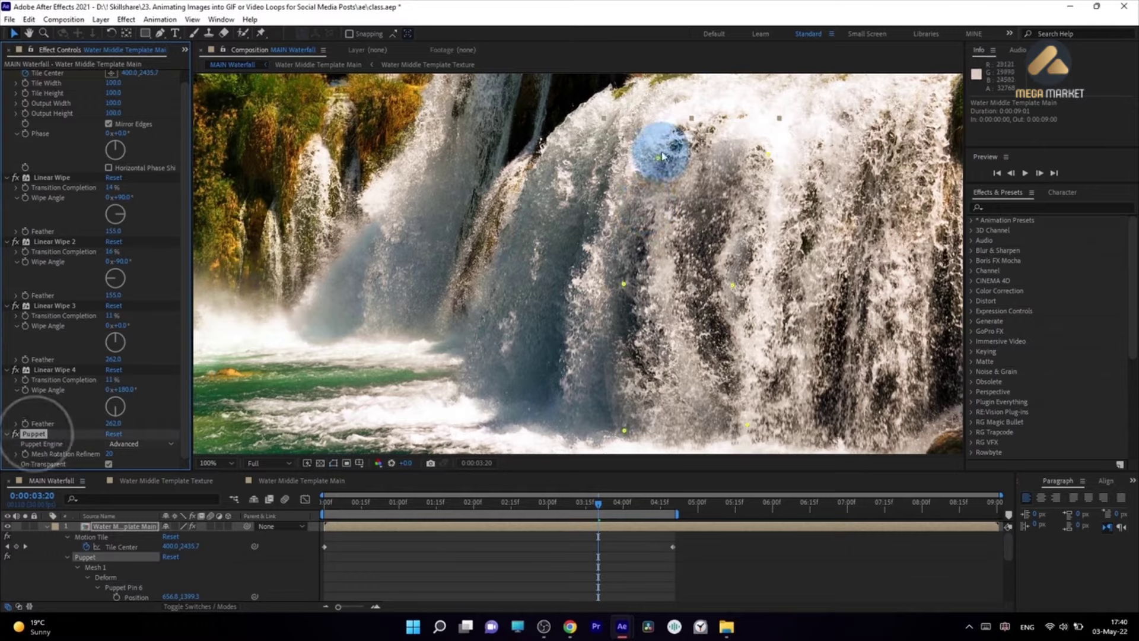
pyautogui.moveTo(666, 164); pyautogui.dragTo(673, 147)
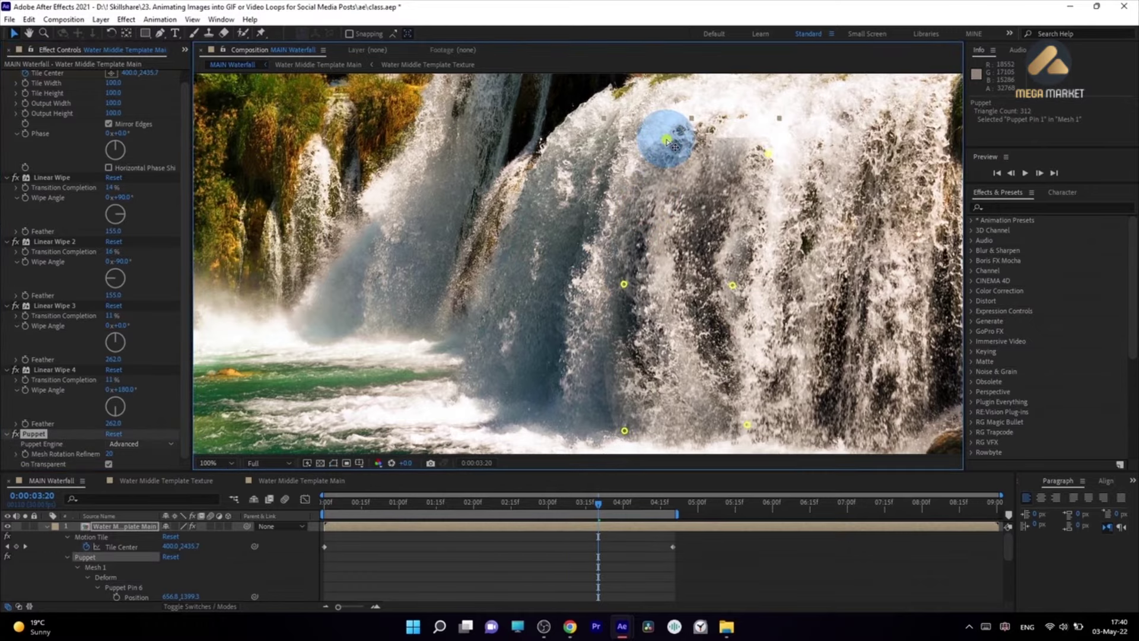
pyautogui.click(758, 161)
pyautogui.moveTo(769, 156); pyautogui.dragTo(777, 132)
pyautogui.moveTo(670, 141); pyautogui.dragTo(674, 117)
pyautogui.moveTo(735, 287)
pyautogui.mouseDown()
pyautogui.moveTo(741, 269)
pyautogui.moveTo(756, 290)
pyautogui.mouseUp()
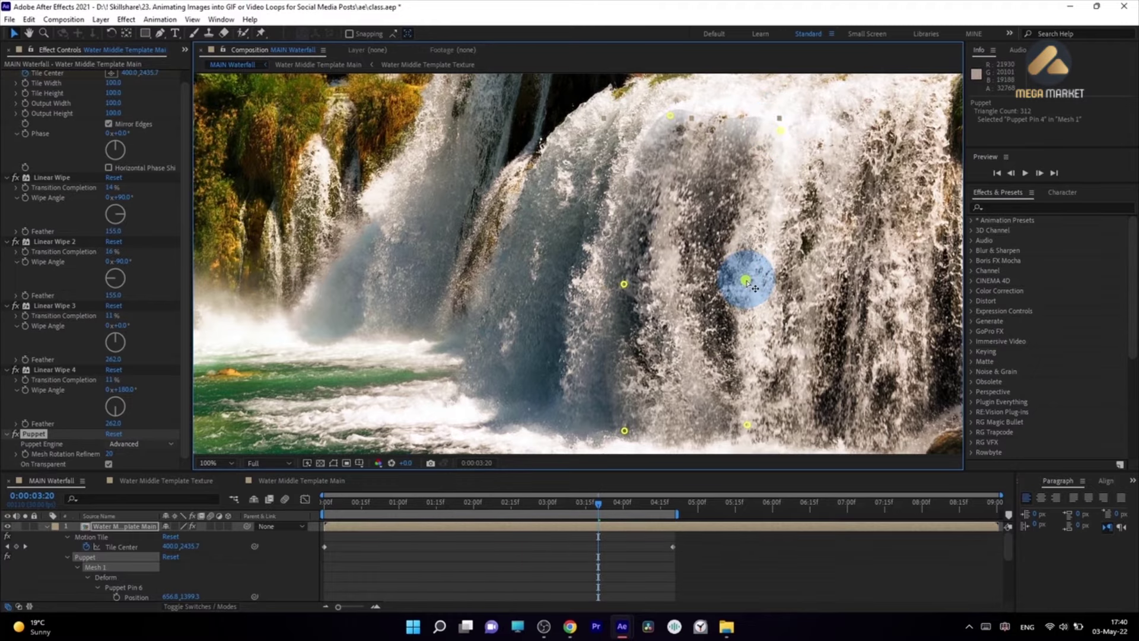
pyautogui.click(617, 303)
pyautogui.moveTo(622, 288); pyautogui.dragTo(617, 284)
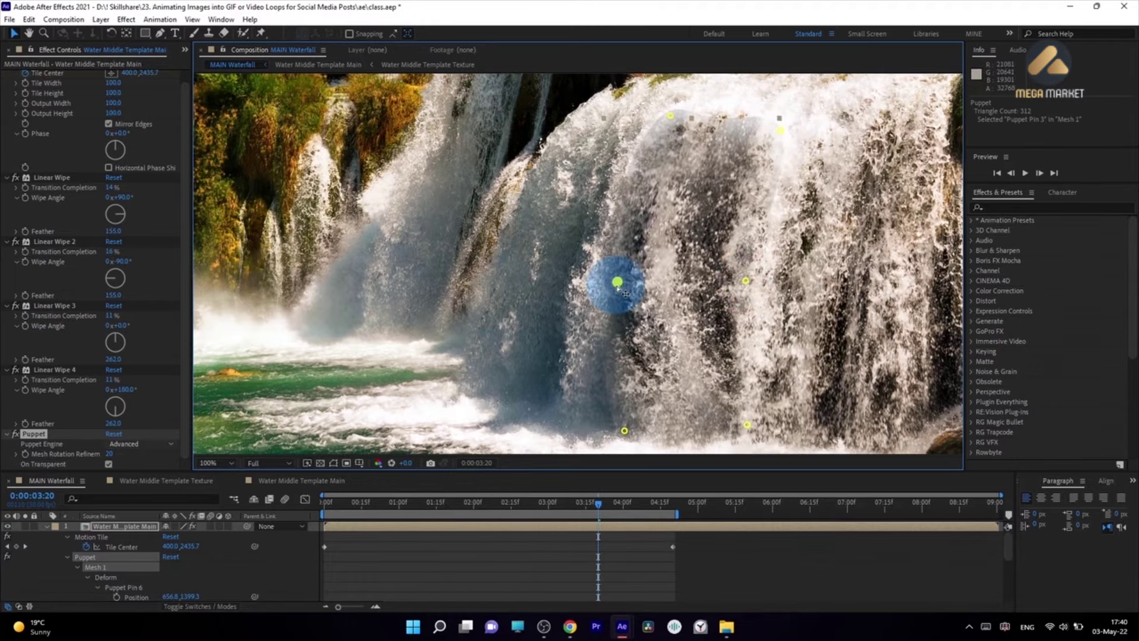
# Step: Scale the water texture to 37% and refit its bottom and middle puppet pins over the fall's base
pyautogui.press('s')
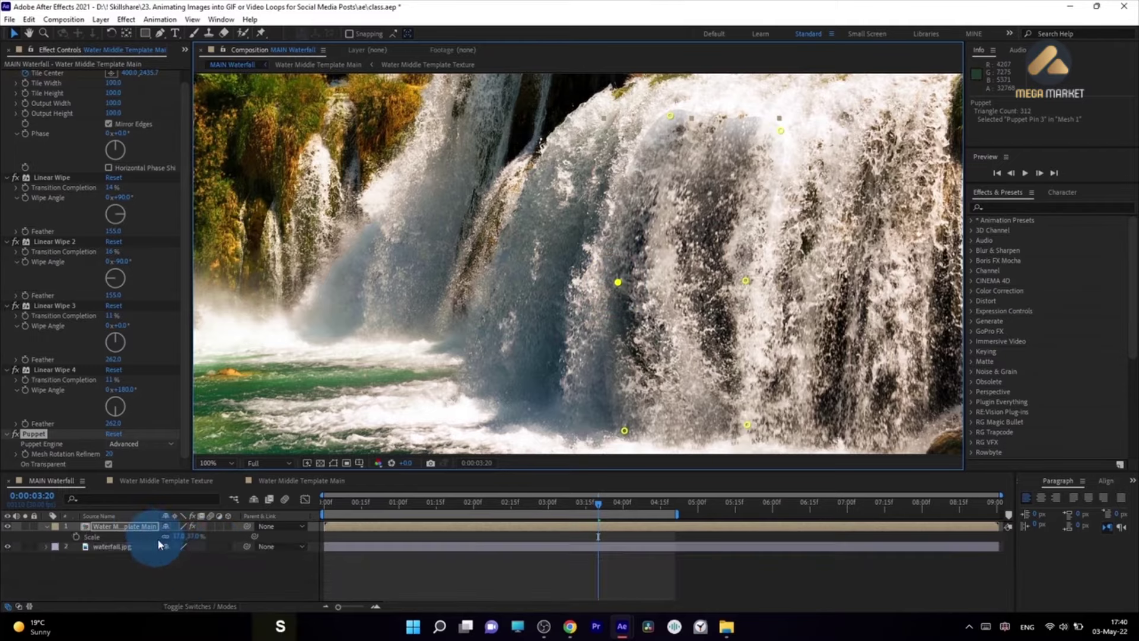
pyautogui.moveTo(176, 538); pyautogui.dragTo(175, 537)
pyautogui.click(99, 525)
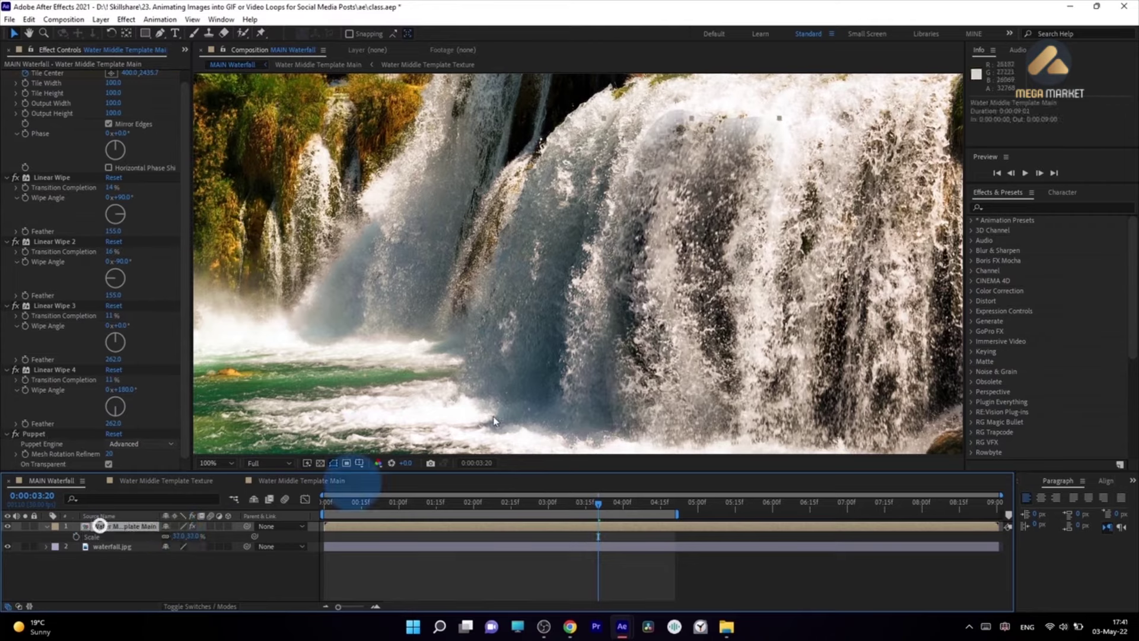
pyautogui.click(40, 434)
pyautogui.click(630, 415)
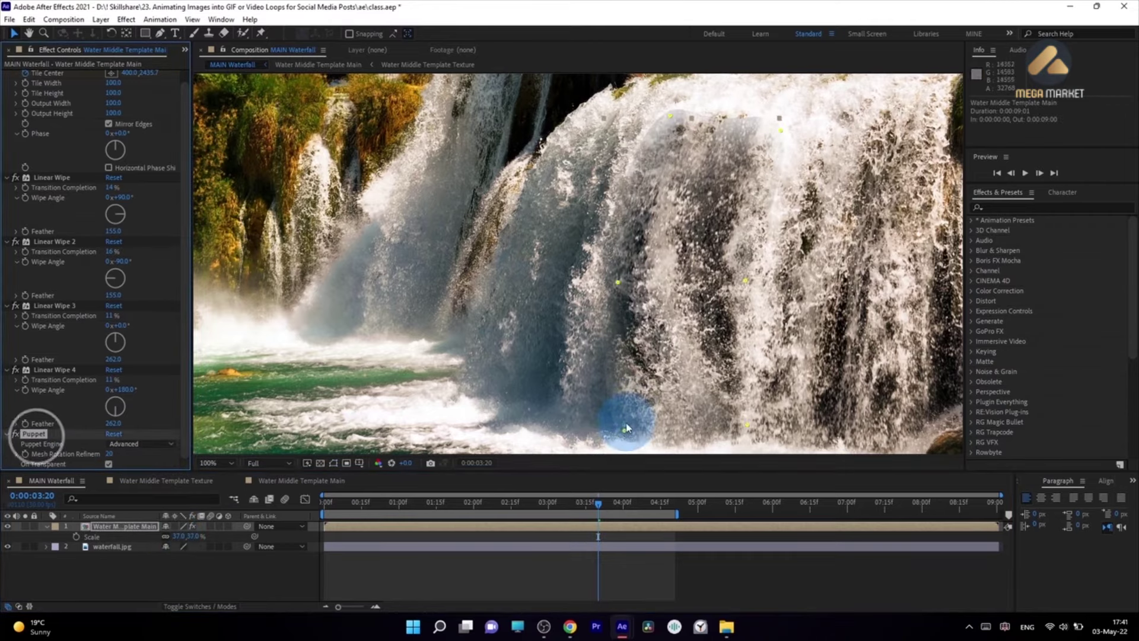
pyautogui.moveTo(633, 437); pyautogui.dragTo(583, 439)
pyautogui.click(752, 423)
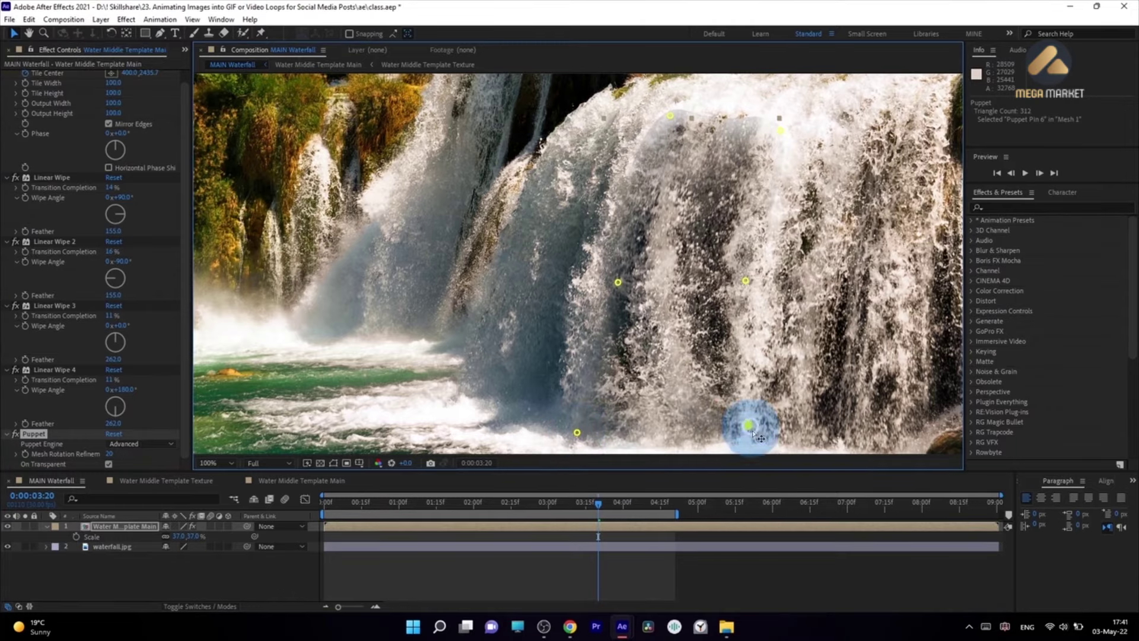
pyautogui.moveTo(750, 427); pyautogui.dragTo(759, 441)
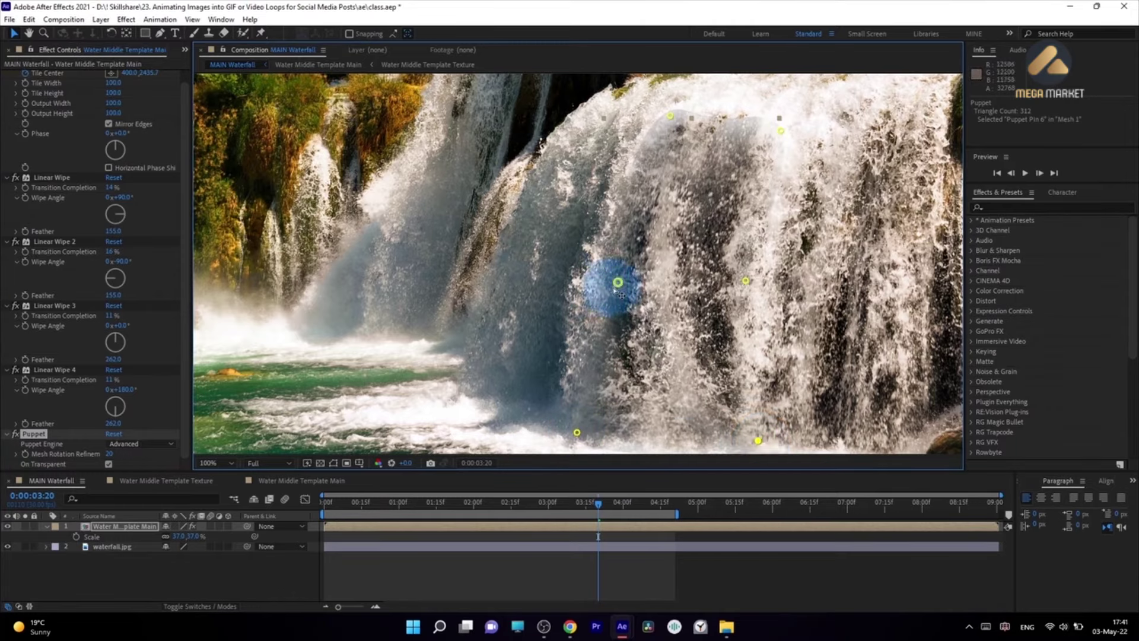
pyautogui.moveTo(604, 285); pyautogui.dragTo(603, 285)
pyautogui.moveTo(746, 282); pyautogui.dragTo(739, 281)
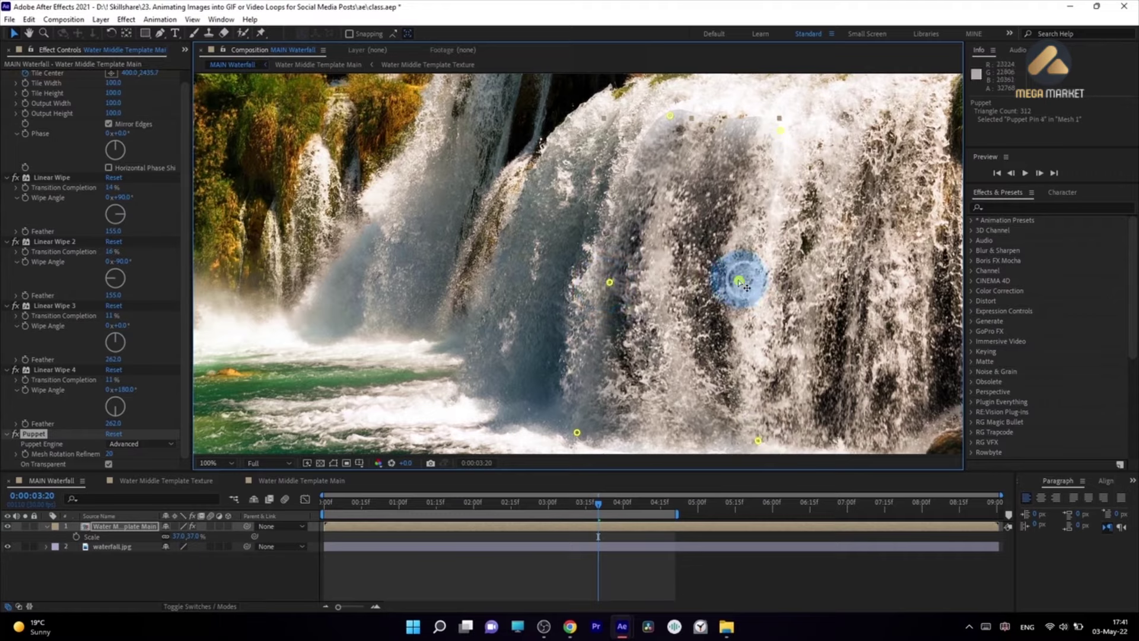
# Step: Preview from the start and nudge the bottom puppet pins further along the fall's base
pyautogui.press('space')
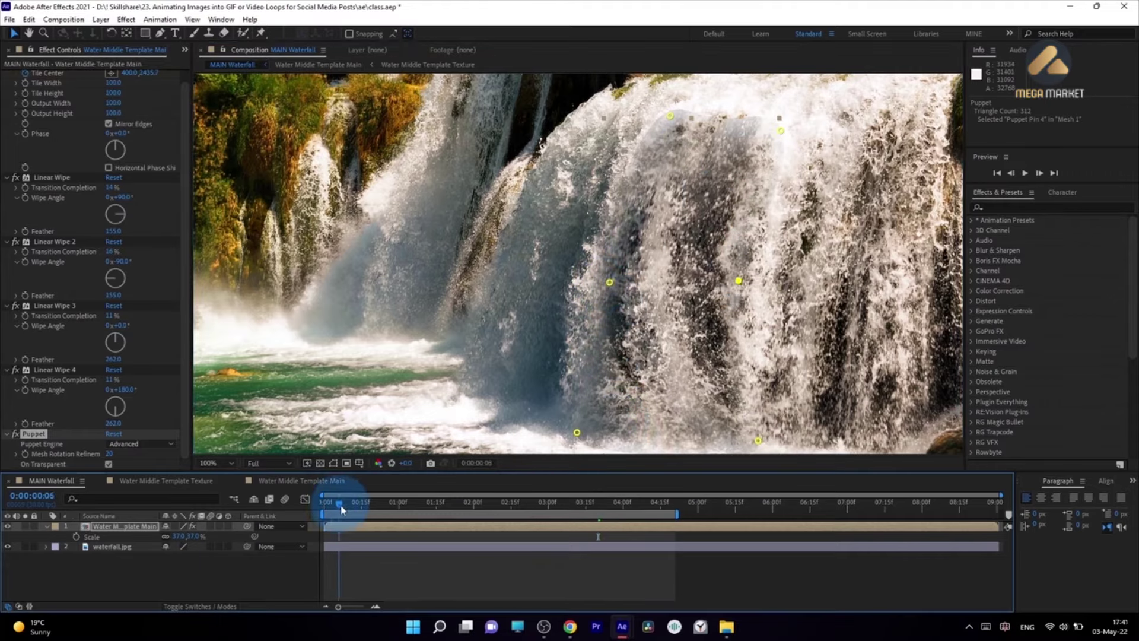
pyautogui.moveTo(577, 432); pyautogui.dragTo(568, 433)
pyautogui.moveTo(755, 442); pyautogui.dragTo(851, 443)
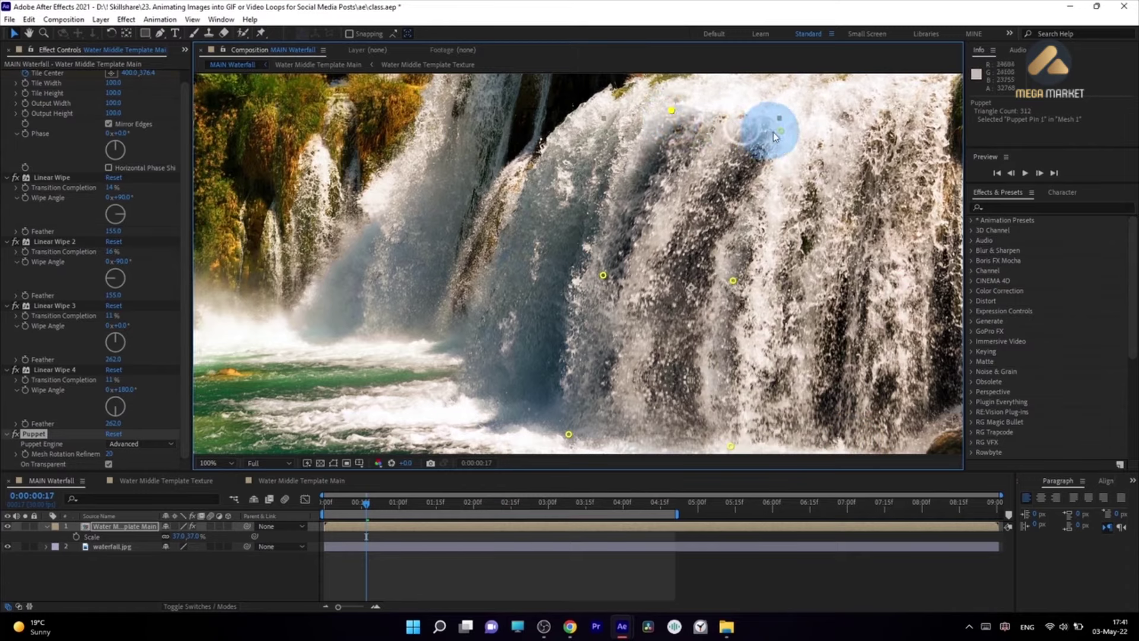
# Step: Scrub the Linear Wipe completions, bringing the first wipe to 19% and adjusting wipes 2, 3 and 4
pyautogui.click(113, 315)
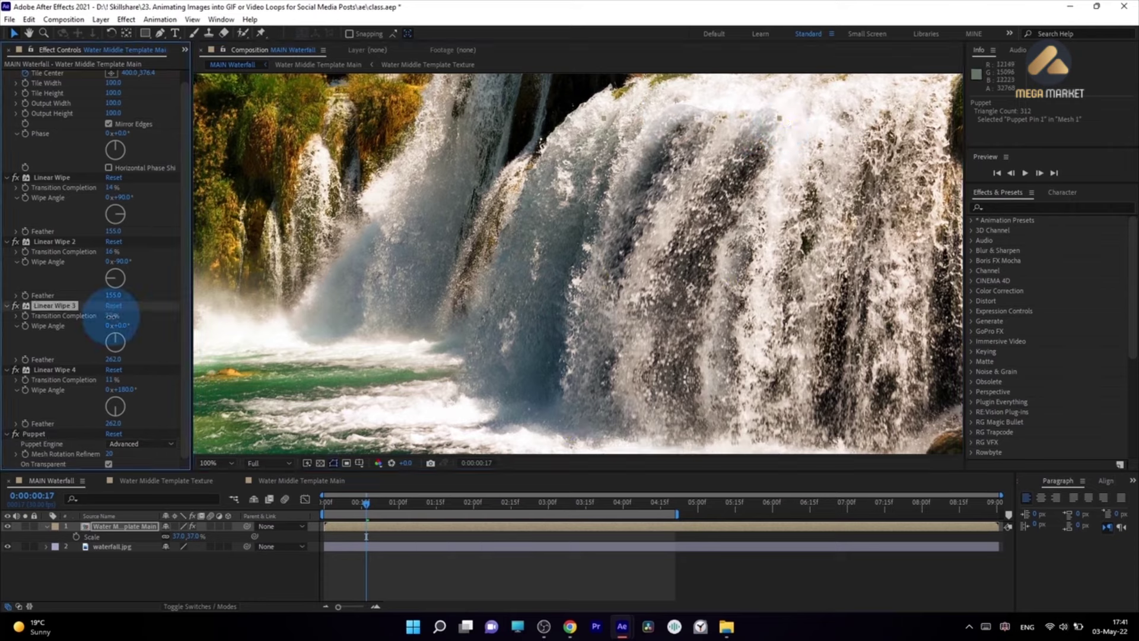
pyautogui.moveTo(109, 316); pyautogui.dragTo(40, 314)
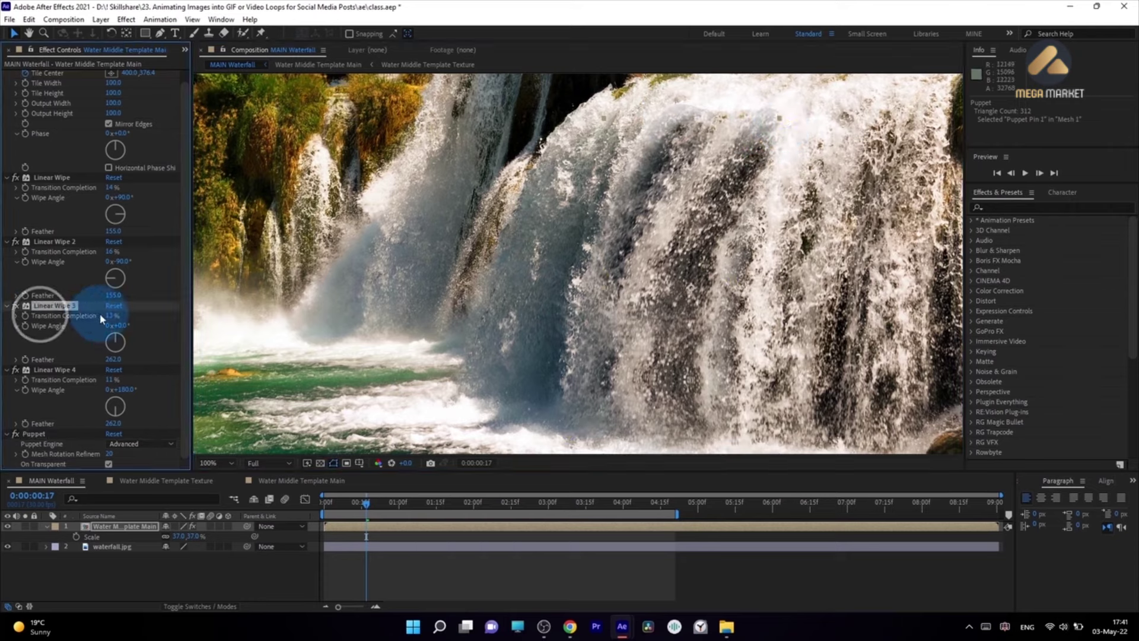
pyautogui.moveTo(108, 315); pyautogui.dragTo(110, 315)
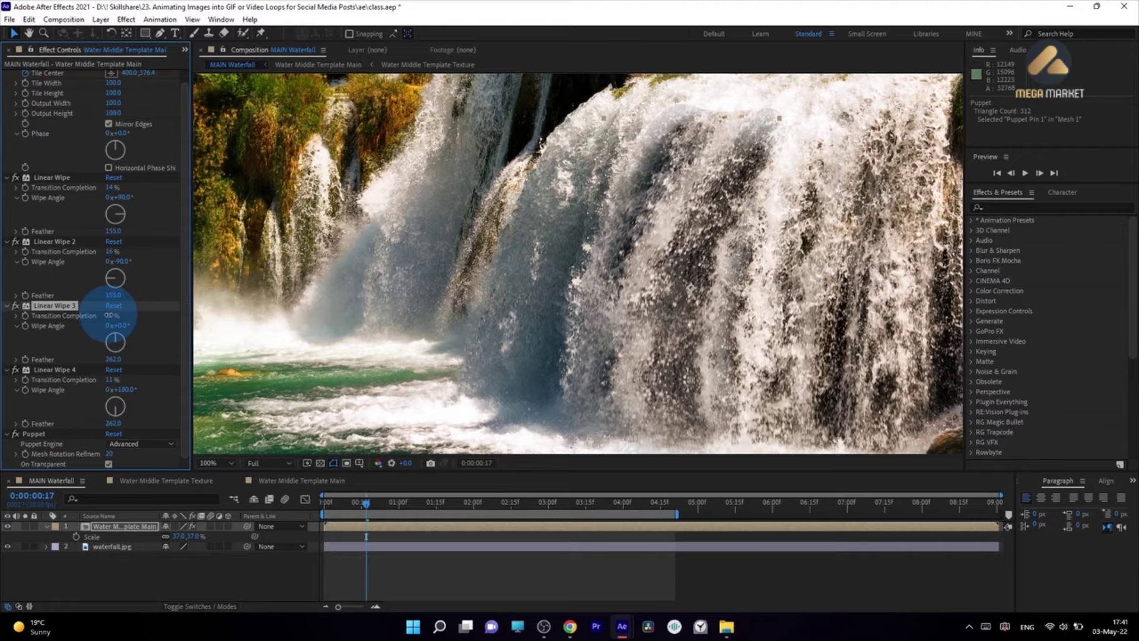
pyautogui.moveTo(111, 251); pyautogui.dragTo(114, 253)
pyautogui.moveTo(110, 187); pyautogui.dragTo(112, 187)
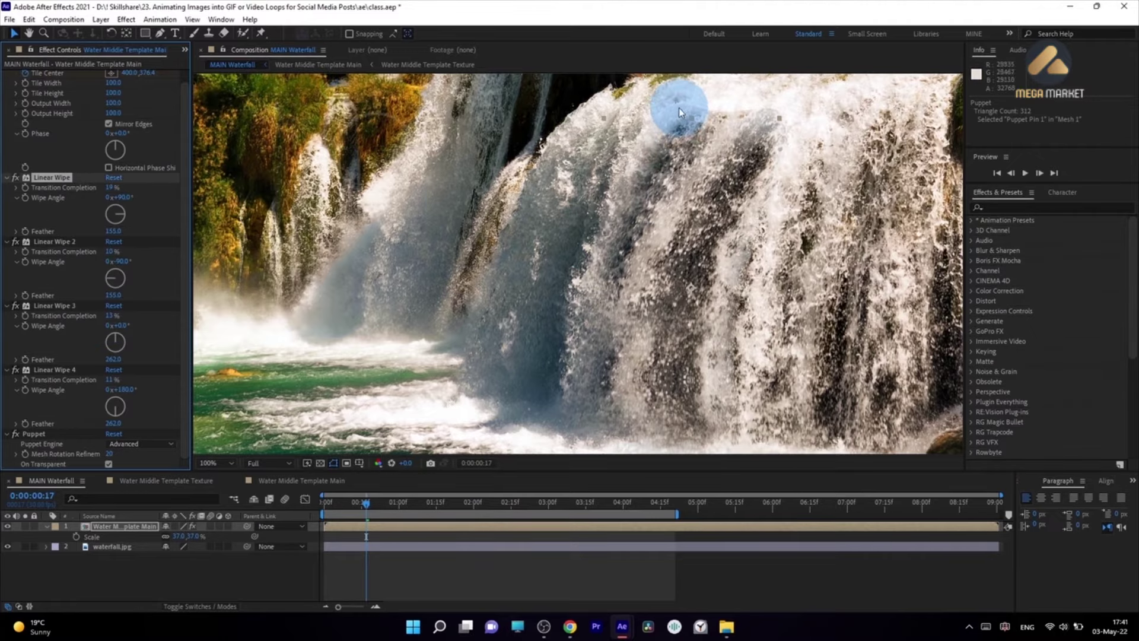
pyautogui.scroll(1, 716, 111)
pyautogui.press('space')
pyautogui.moveTo(699, 147); pyautogui.dragTo(597, 414)
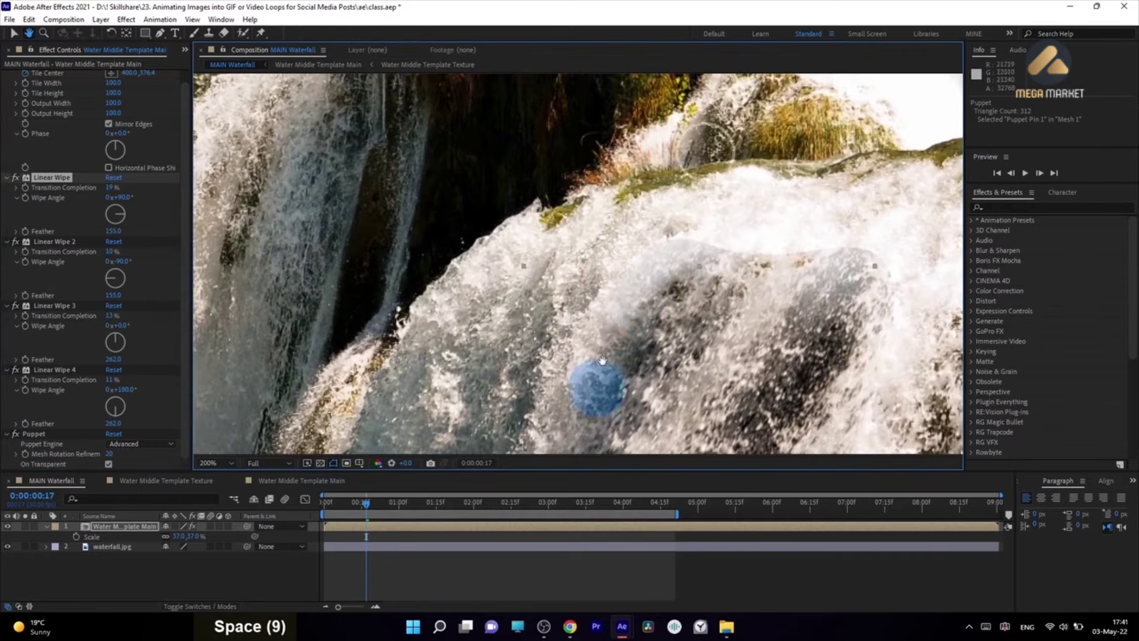
pyautogui.click(108, 317)
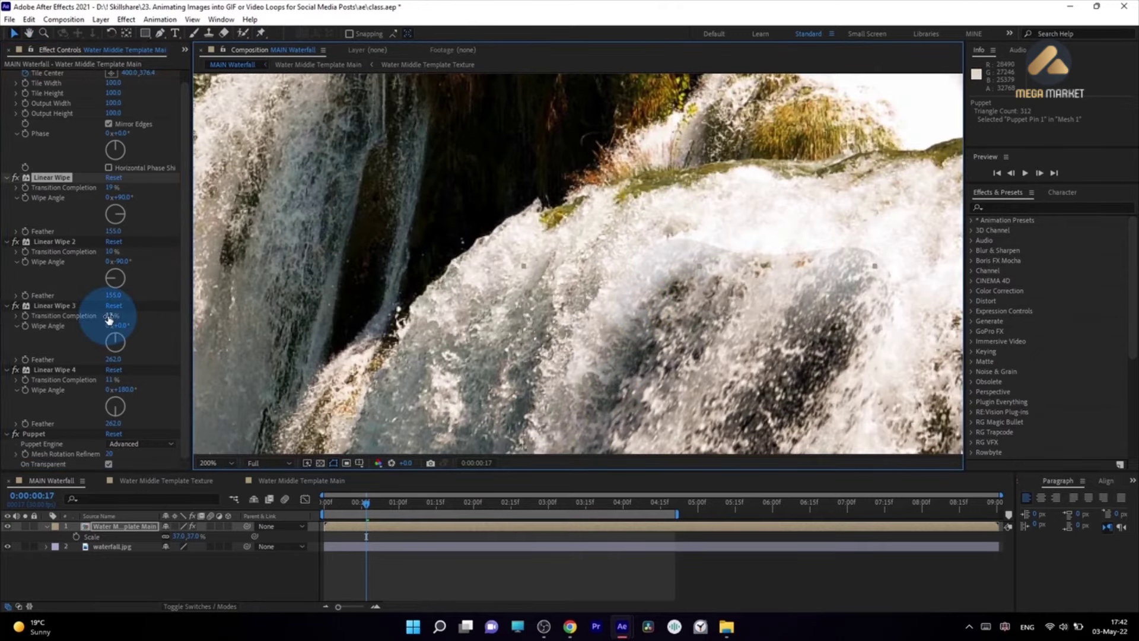
pyautogui.scroll(-3, 101, 411)
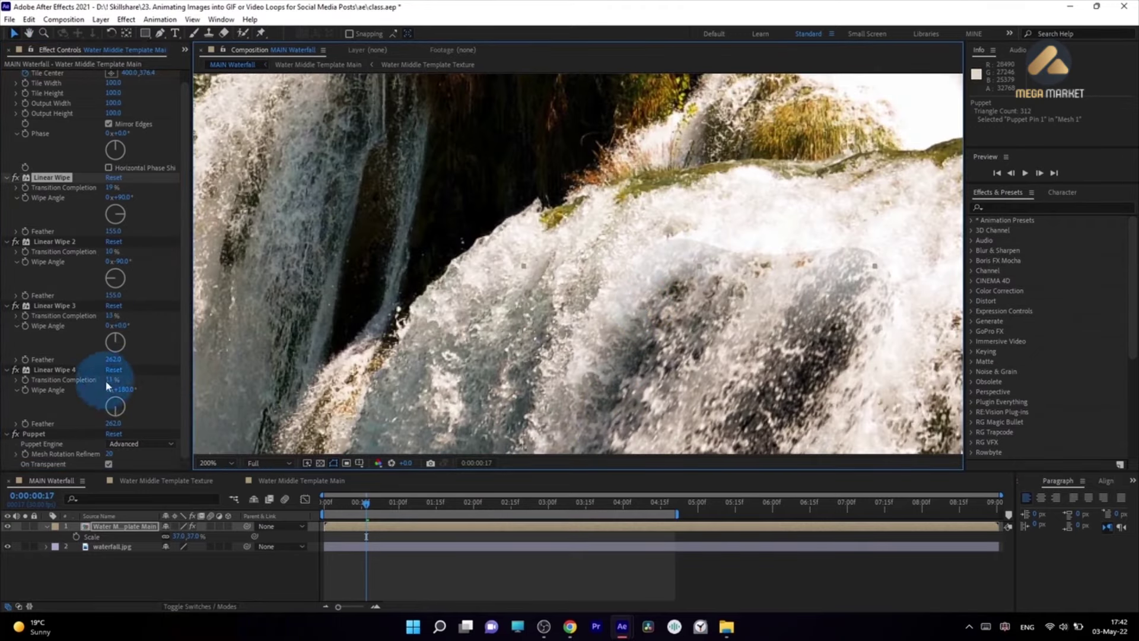
pyautogui.moveTo(110, 385); pyautogui.dragTo(114, 381)
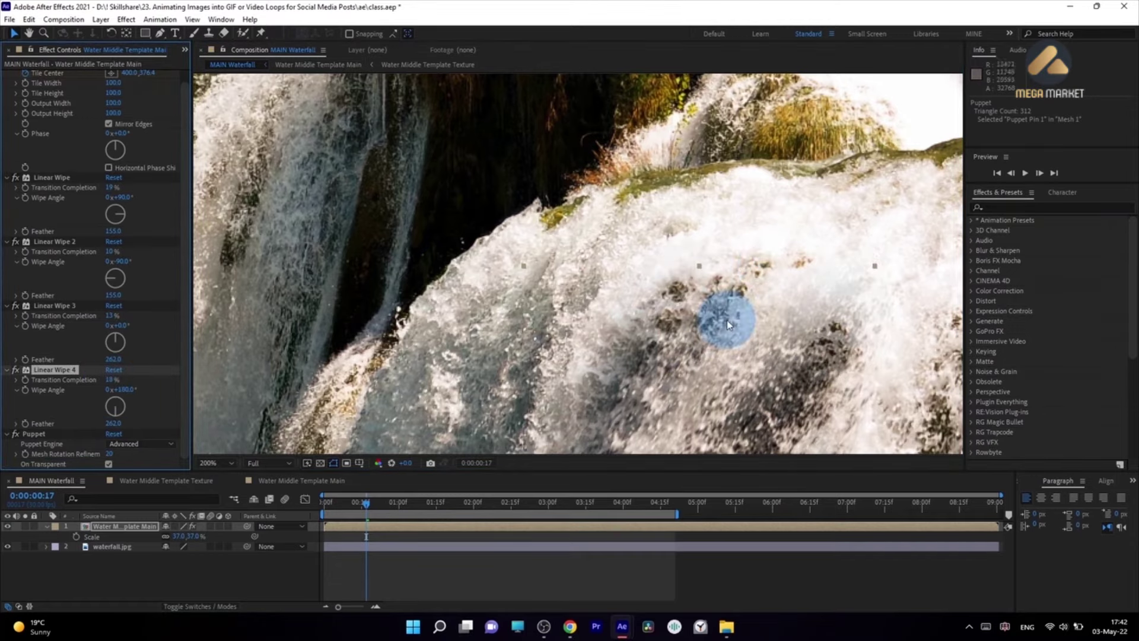
# Step: Raise the water layer's scale to 40% and nudge it slightly upward
pyautogui.scroll(-2, 728, 323)
pyautogui.press('space')
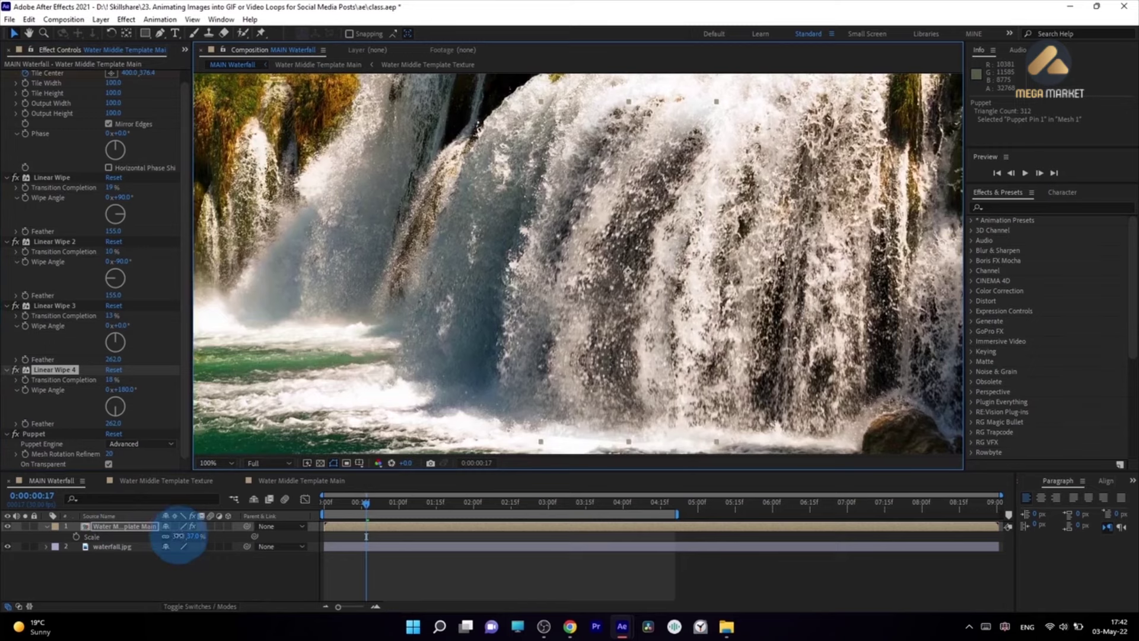
pyautogui.moveTo(178, 537); pyautogui.dragTo(182, 536)
pyautogui.moveTo(615, 304); pyautogui.dragTo(613, 287)
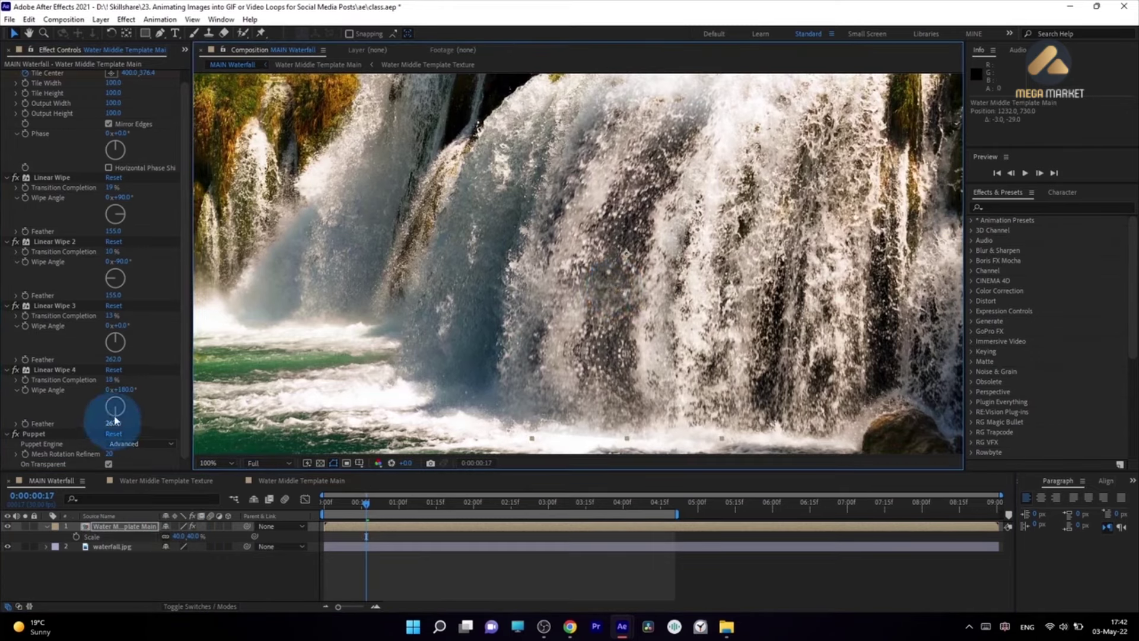
# Step: Set Linear Wipe 4 to 20% and Linear Wipe 3 to 17% completion
pyautogui.moveTo(111, 379); pyautogui.dragTo(113, 379)
pyautogui.moveTo(110, 316); pyautogui.dragTo(113, 317)
pyautogui.write('17')
pyautogui.press('Return')
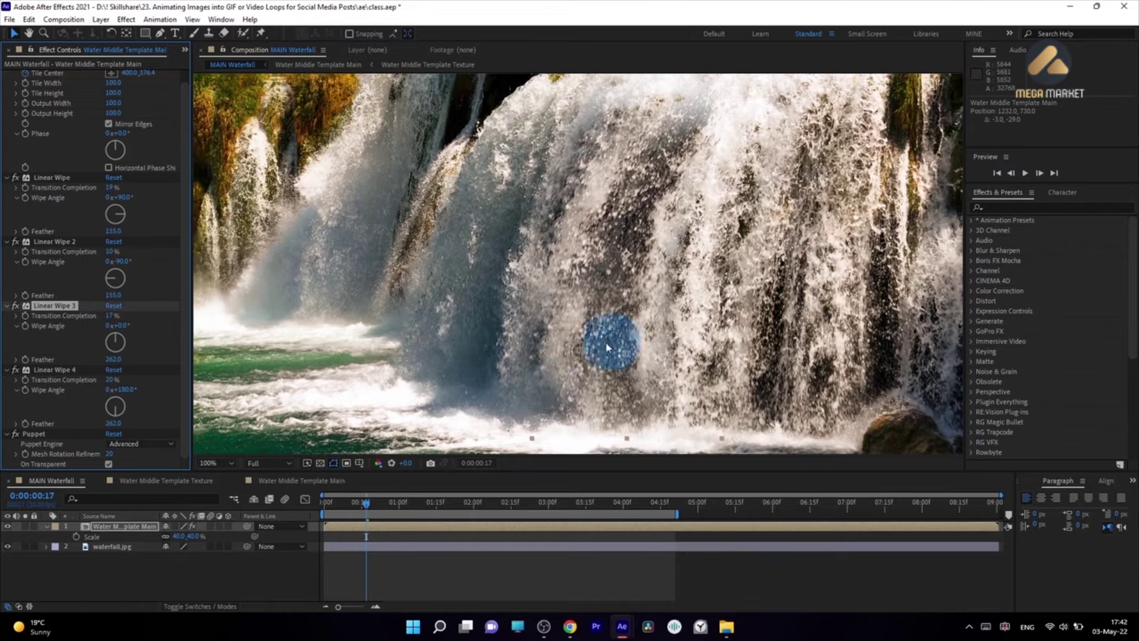
pyautogui.scroll(-2, 660, 274)
pyautogui.moveTo(366, 497)
pyautogui.mouseDown()
pyautogui.moveTo(332, 505)
pyautogui.moveTo(358, 511)
pyautogui.mouseUp()
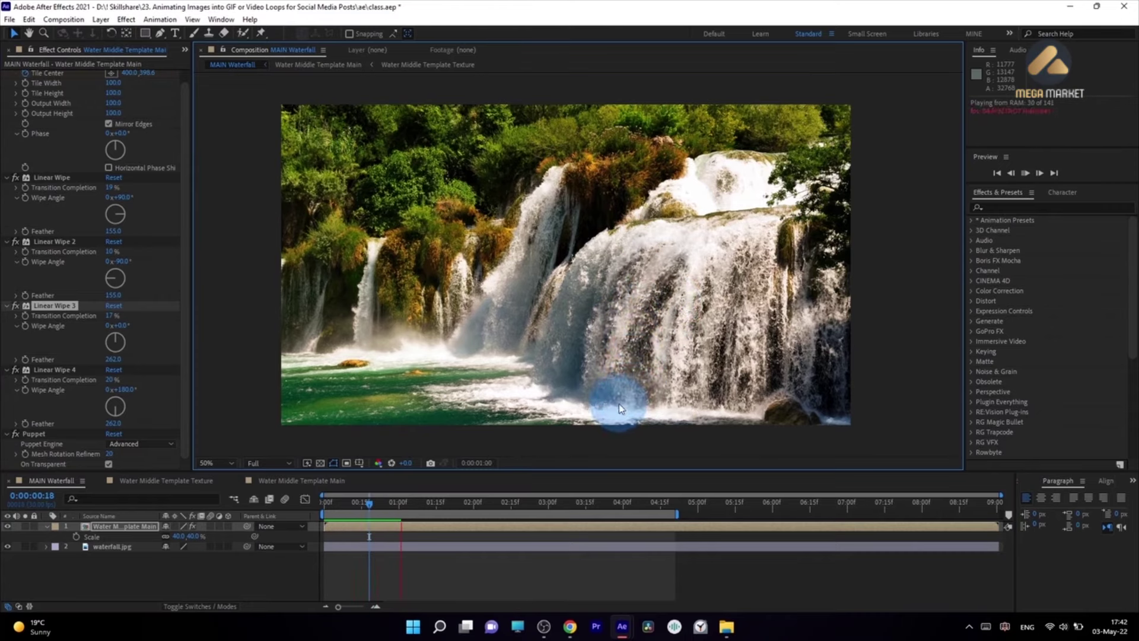
# Step: Enlarge the water layer to 44%, reposition it over the middle fall, and preview
pyautogui.click(397, 503)
pyautogui.moveTo(196, 536); pyautogui.dragTo(211, 537)
pyautogui.moveTo(673, 316); pyautogui.dragTo(659, 325)
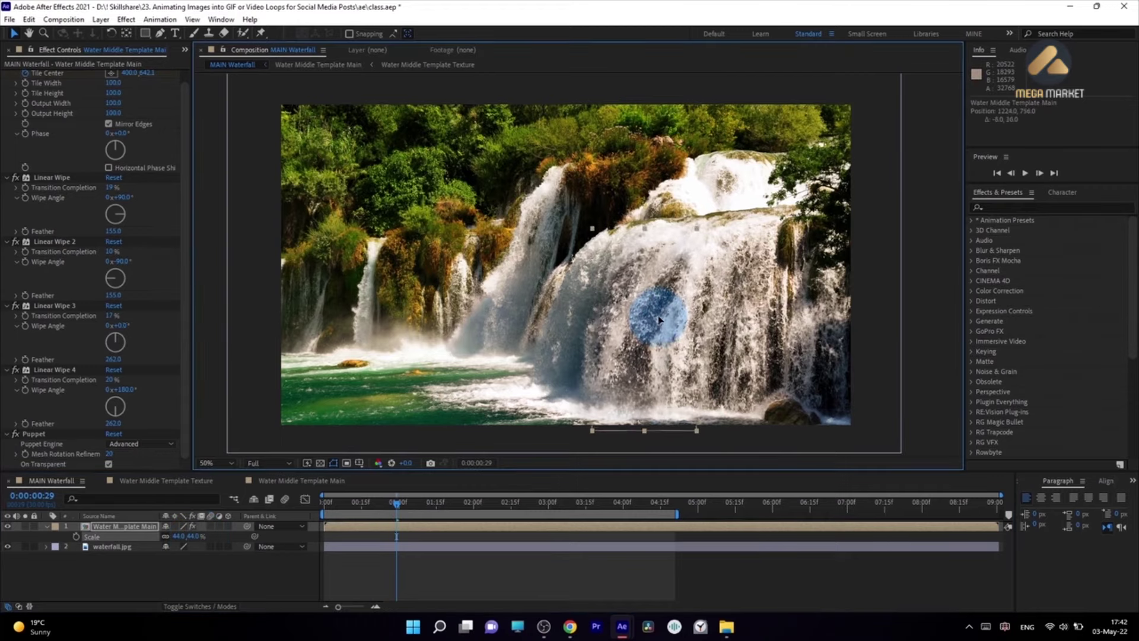
pyautogui.click(533, 574)
pyautogui.press('KP_0')
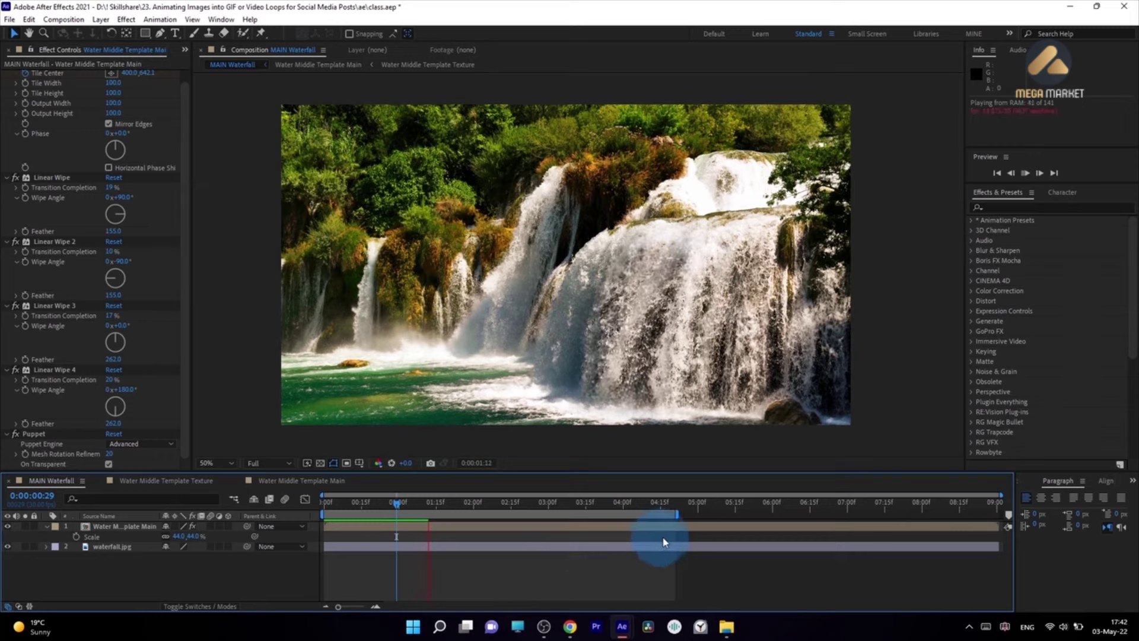
pyautogui.click(431, 502)
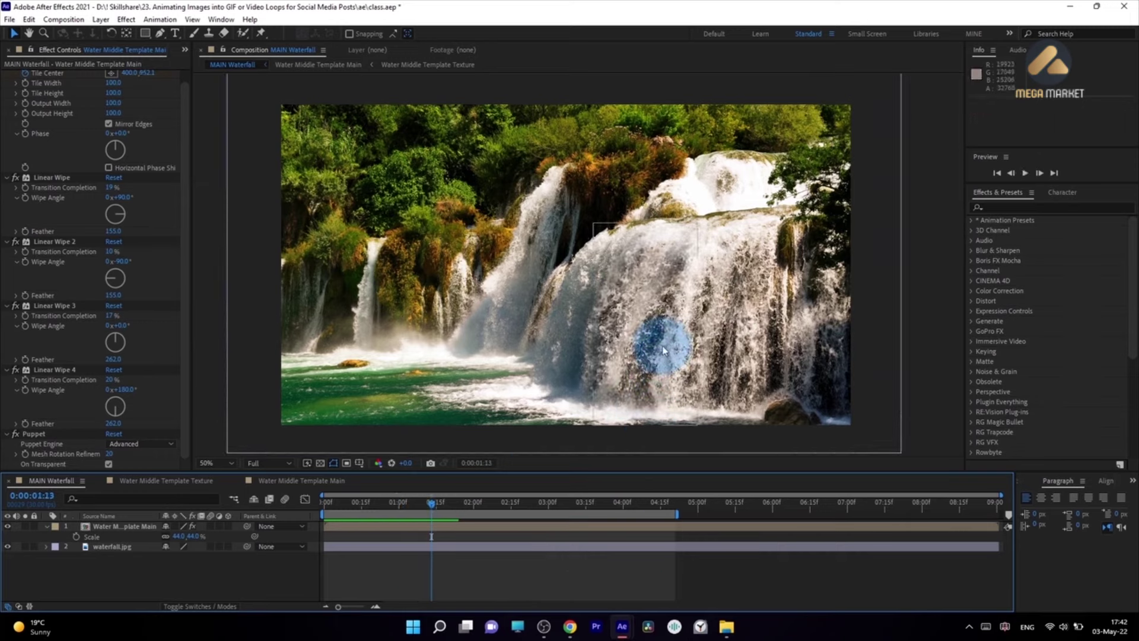
# Step: Collapse the water layer, move the playhead to about one second, and show the Project panel
pyautogui.click(46, 525)
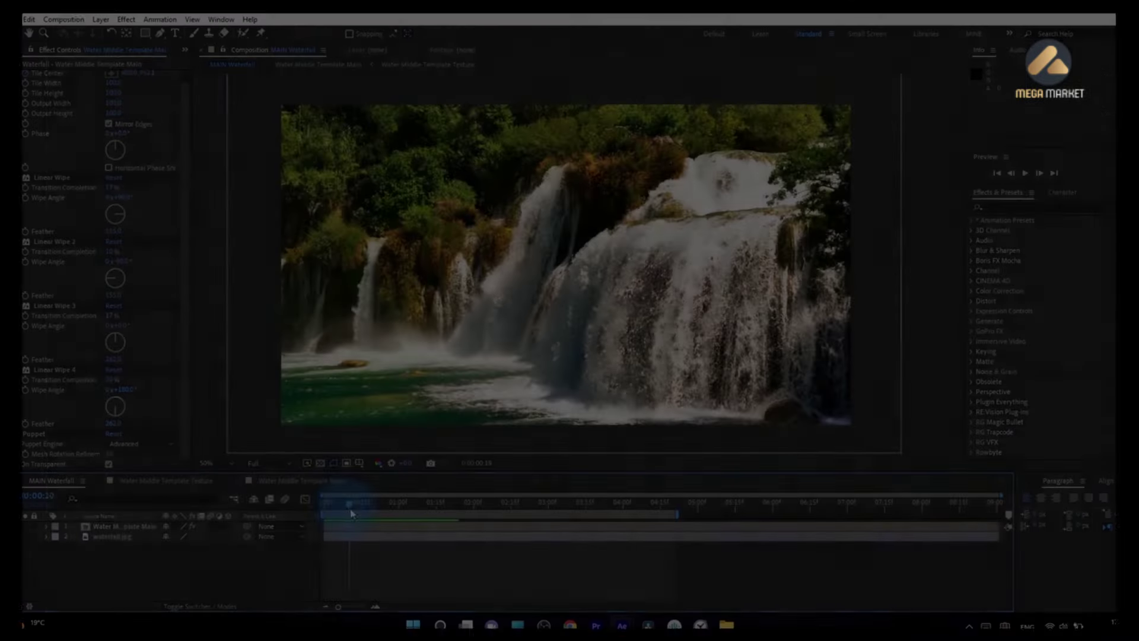
pyautogui.moveTo(351, 513); pyautogui.dragTo(414, 521)
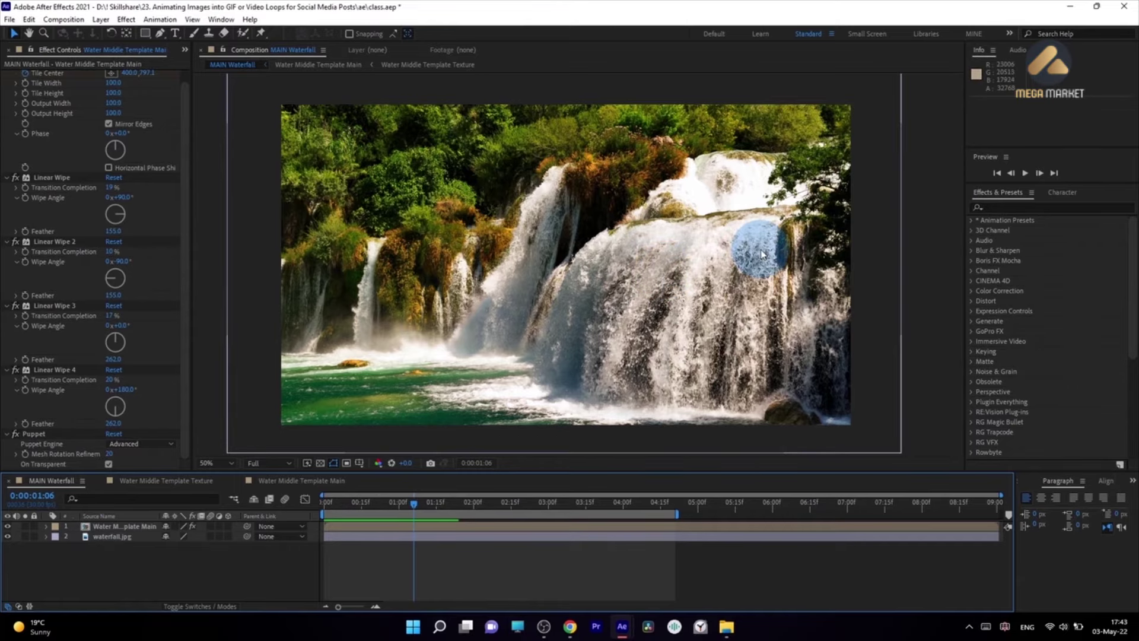
pyautogui.click(184, 50)
pyautogui.click(208, 64)
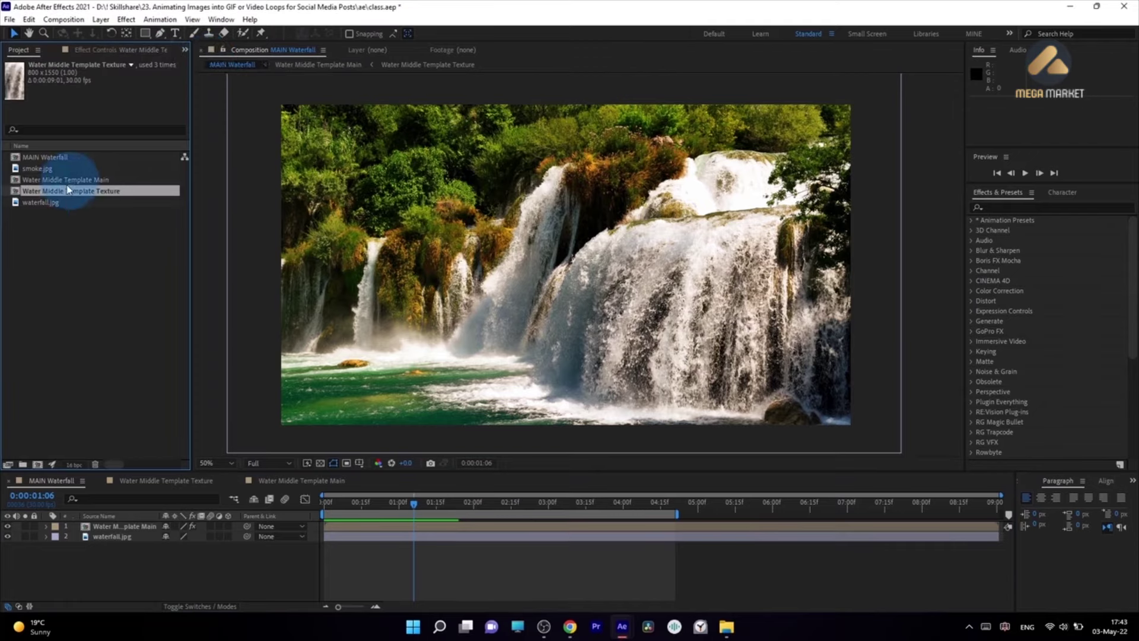
# Step: Duplicate the Water Middle Template Main and Water Middle Template Texture comps
pyautogui.click(79, 181)
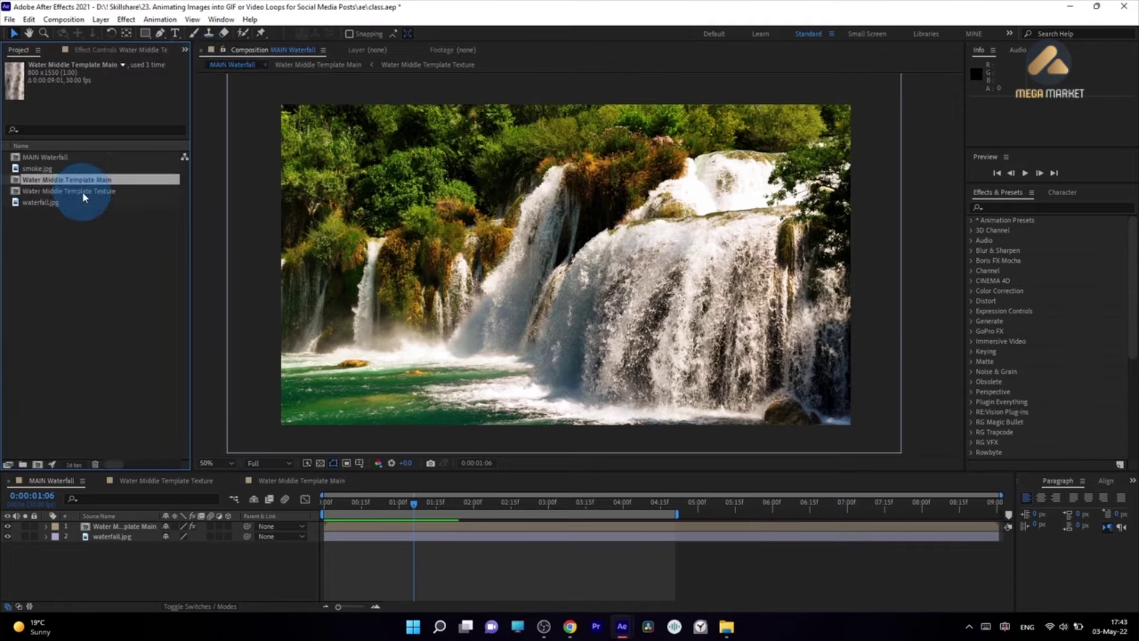
pyautogui.keyDown('shift'); pyautogui.click(82, 190); pyautogui.keyUp('shift')
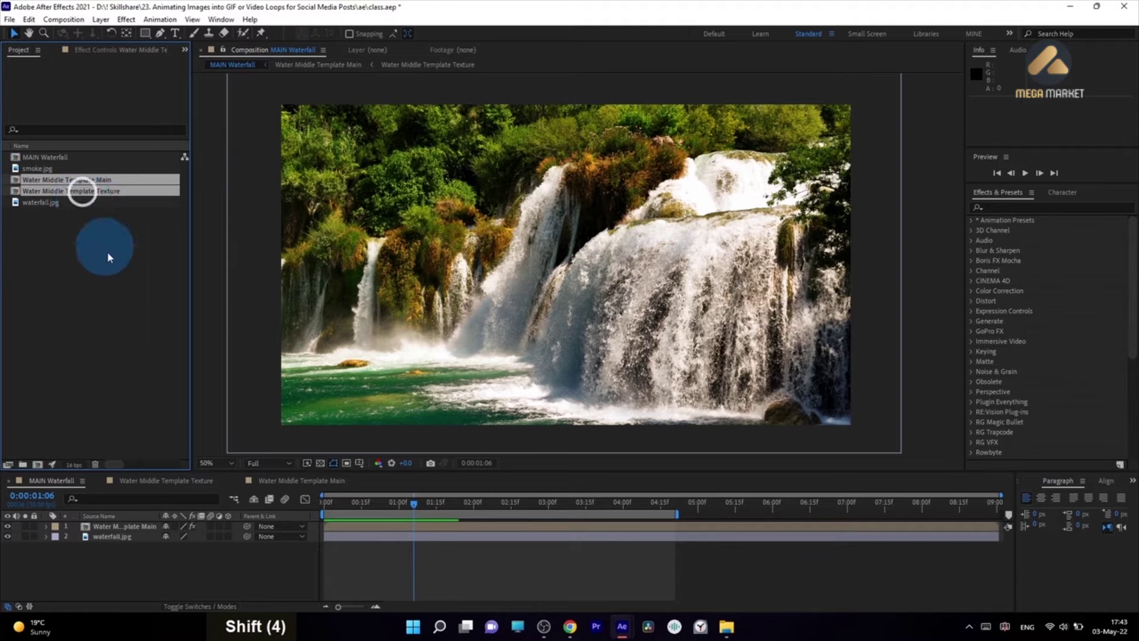
pyautogui.hotkey('ctrl', 'd')
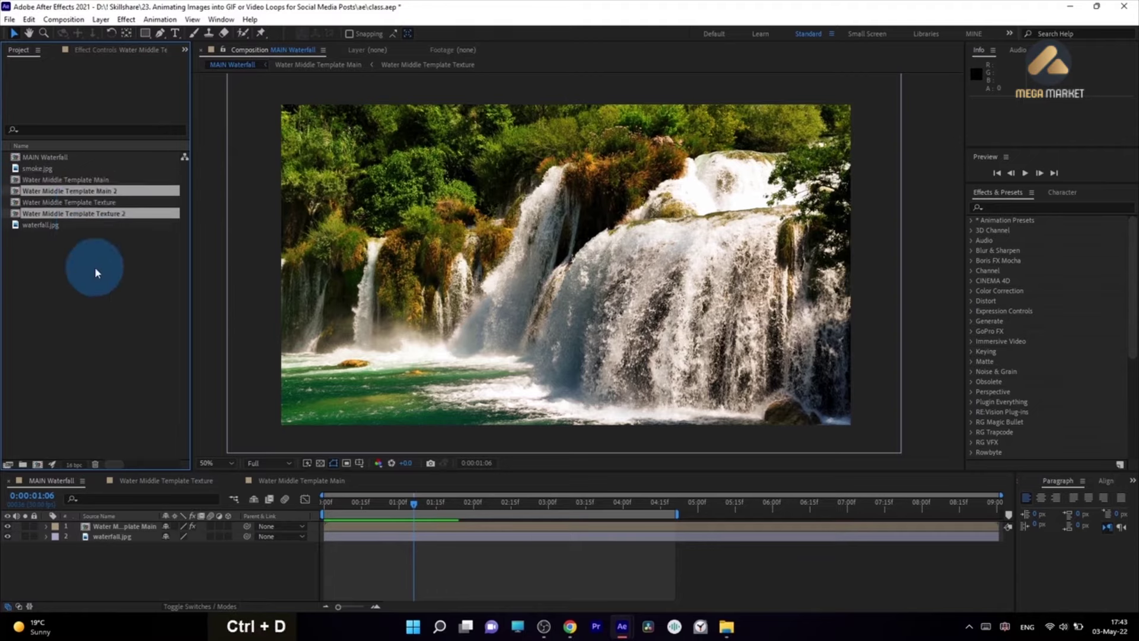
pyautogui.click(97, 244)
# Step: Rename the Main duplicate to 'Water Right Template Main'
pyautogui.click(83, 190)
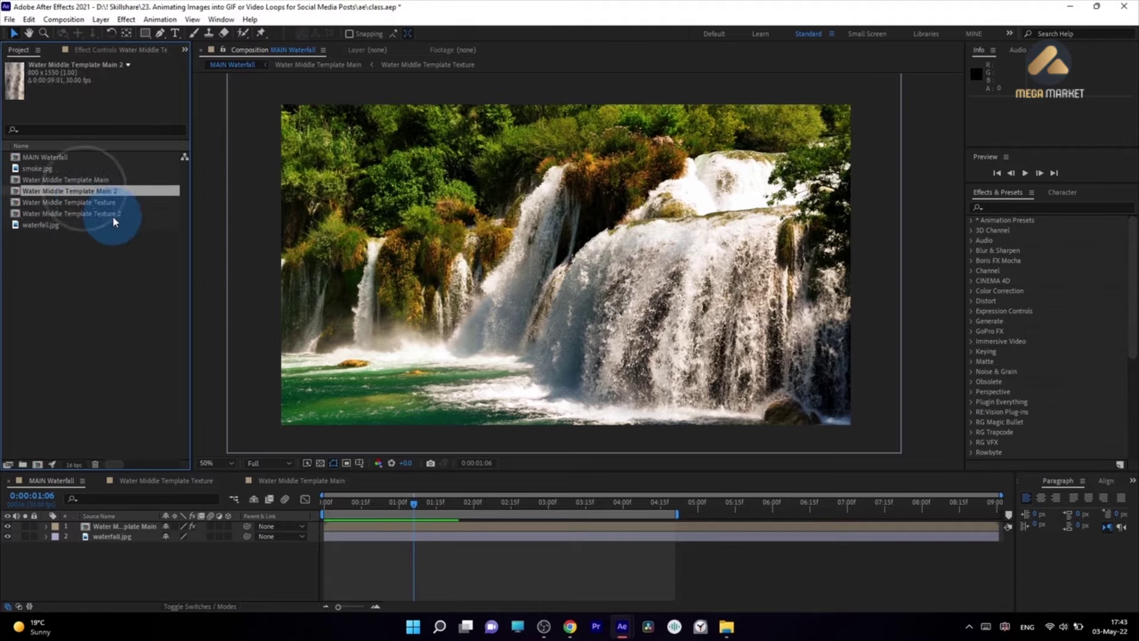
pyautogui.press('Return')
pyautogui.press('Left')
pyautogui.press('Right')
pyautogui.press('Right')
pyautogui.press('Right')
pyautogui.press('Right')
pyautogui.press('Right')
pyautogui.press('Right')
pyautogui.press('Right')
pyautogui.press('Right')
pyautogui.press('Right')
pyautogui.press('BackSpace')
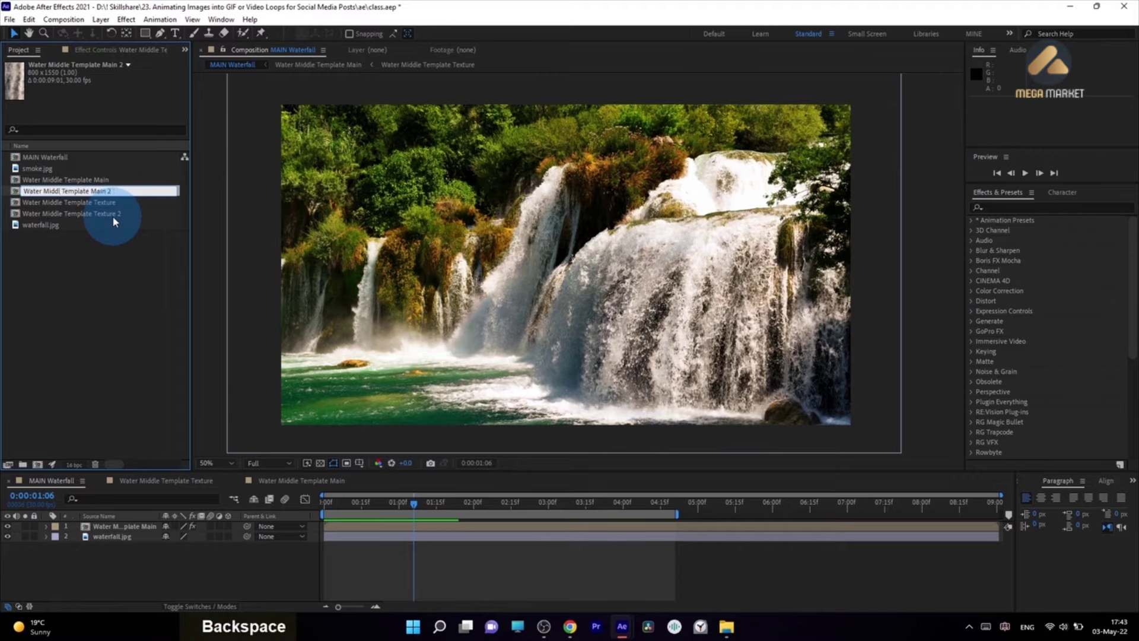
pyautogui.press('BackSpace')
pyautogui.press('BackSpace')
pyautogui.press('BackSpace')
pyautogui.press('BackSpace')
pyautogui.press('BackSpace')
pyautogui.write('Right')
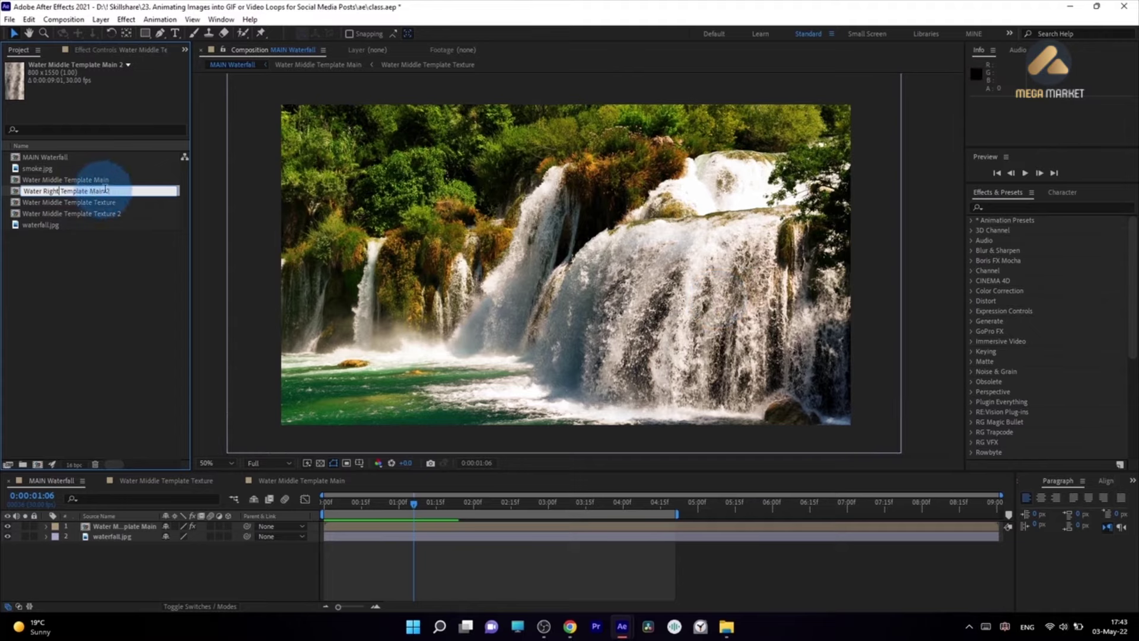
pyautogui.press('BackSpace')
pyautogui.press('BackSpace')
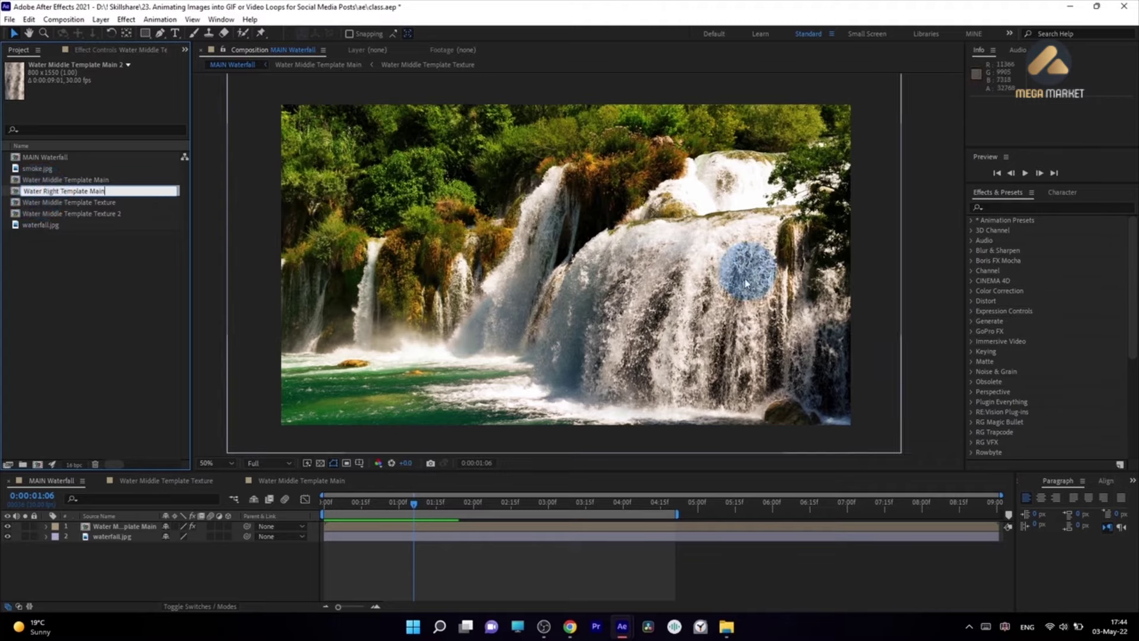
pyautogui.press('Return')
# Step: Rename the texture duplicate to 'Water Right Template Texture' and open it
pyautogui.click(118, 203)
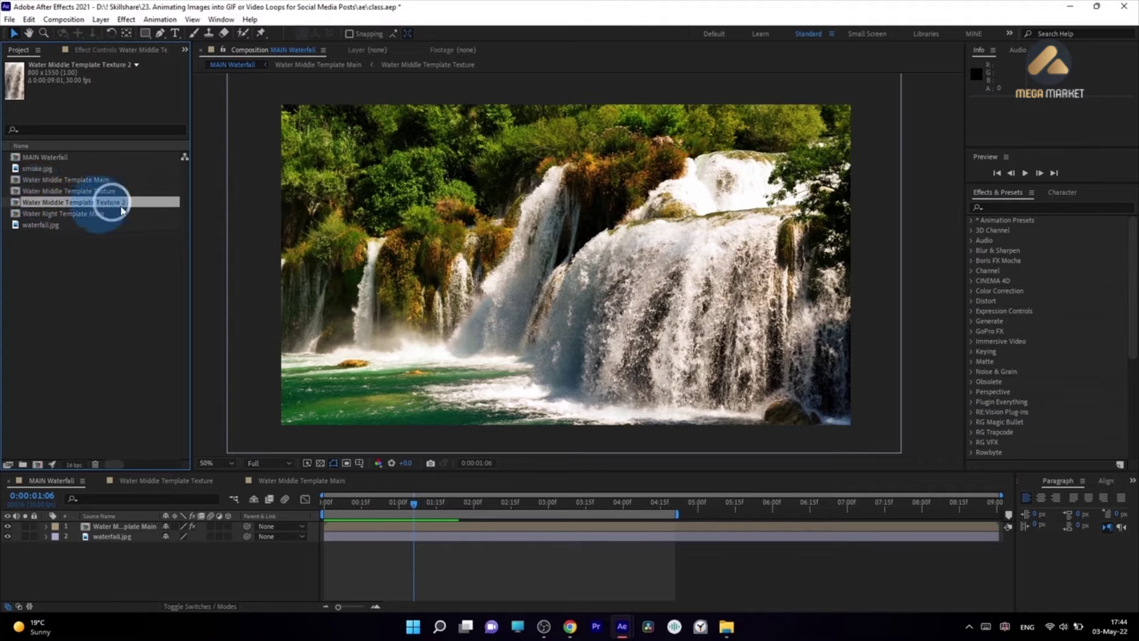
pyautogui.press('Return')
pyautogui.press('Right')
pyautogui.press('BackSpace')
pyautogui.press('BackSpace')
pyautogui.press('Left')
pyautogui.press('Left')
pyautogui.press('Left')
pyautogui.press('BackSpace')
pyautogui.press('BackSpace')
pyautogui.press('BackSpace')
pyautogui.press('BackSpace')
pyautogui.press('BackSpace')
pyautogui.press('BackSpace')
pyautogui.press('BackSpace')
pyautogui.write('Right')
pyautogui.press('Return')
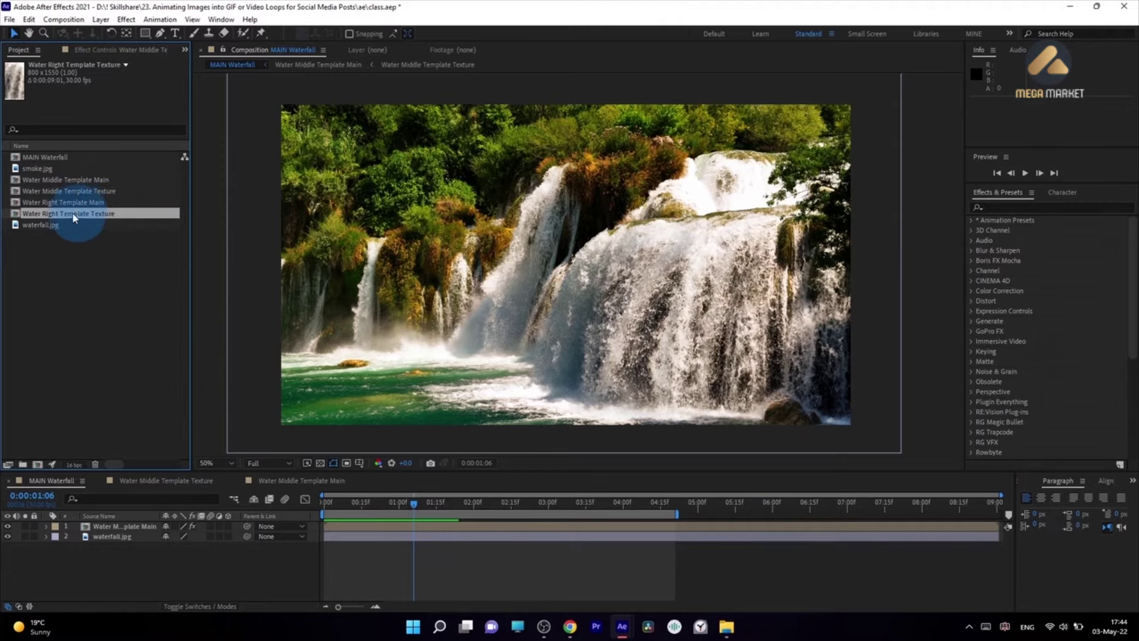
pyautogui.doubleClick(105, 219)
# Step: Rotate the waterfall.jpg texture layer to 13° and move it up and to the right
pyautogui.click(585, 291)
pyautogui.moveTo(585, 291); pyautogui.dragTo(478, 285)
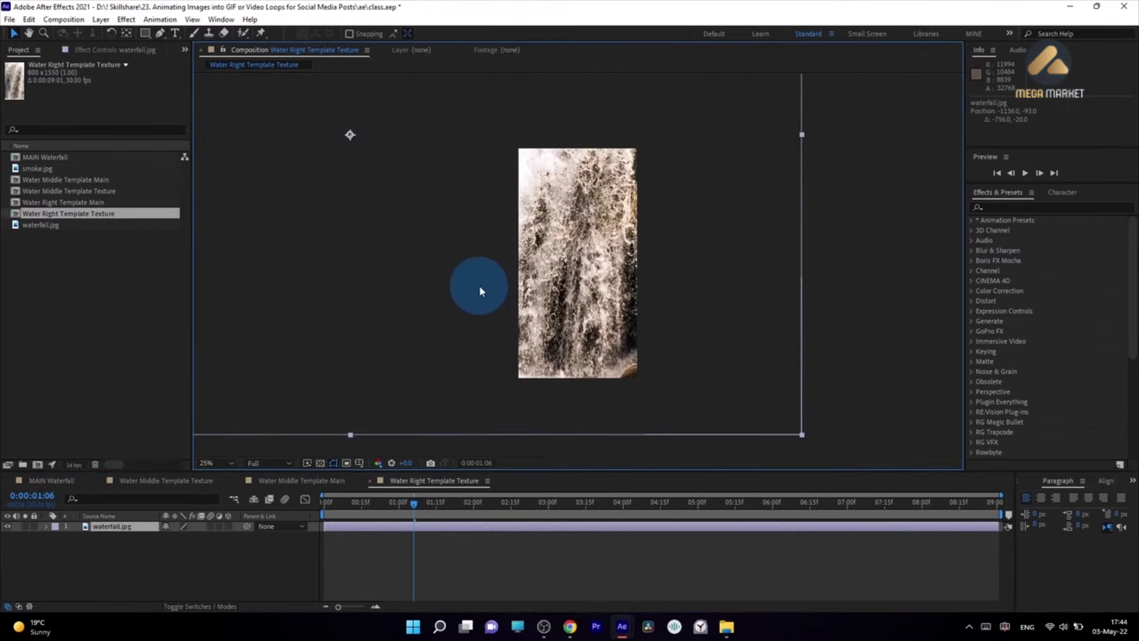
pyautogui.press('s')
pyautogui.moveTo(196, 536); pyautogui.dragTo(198, 536)
pyautogui.press('r')
pyautogui.hotkey('ctrl', 'z')
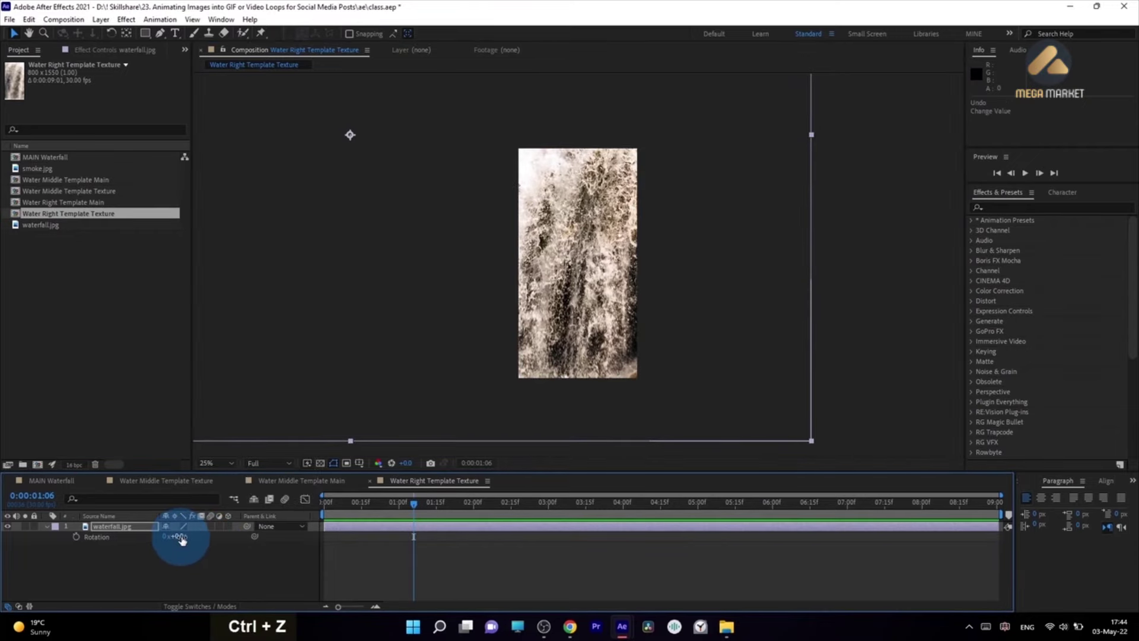
pyautogui.moveTo(182, 539); pyautogui.dragTo(179, 536)
pyautogui.moveTo(623, 285); pyautogui.dragTo(617, 296)
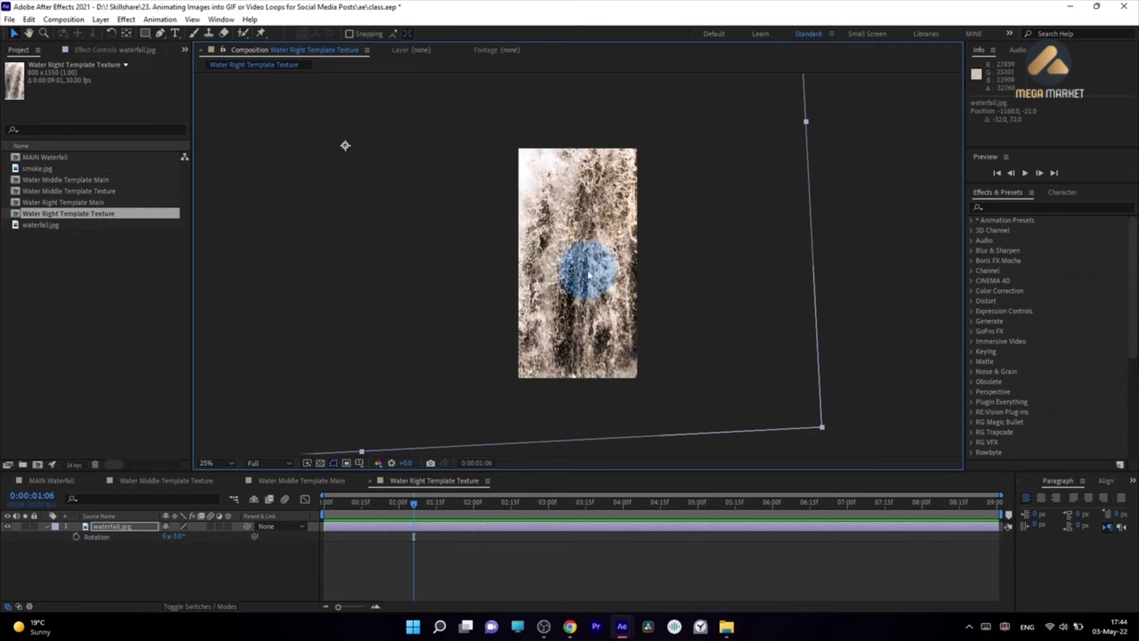
pyautogui.moveTo(176, 539); pyautogui.dragTo(178, 535)
pyautogui.moveTo(621, 284); pyautogui.dragTo(656, 238)
# Step: In Water Middle Template Texture, rotate the waterfall layer to 20° and shift it right and down
pyautogui.click(176, 485)
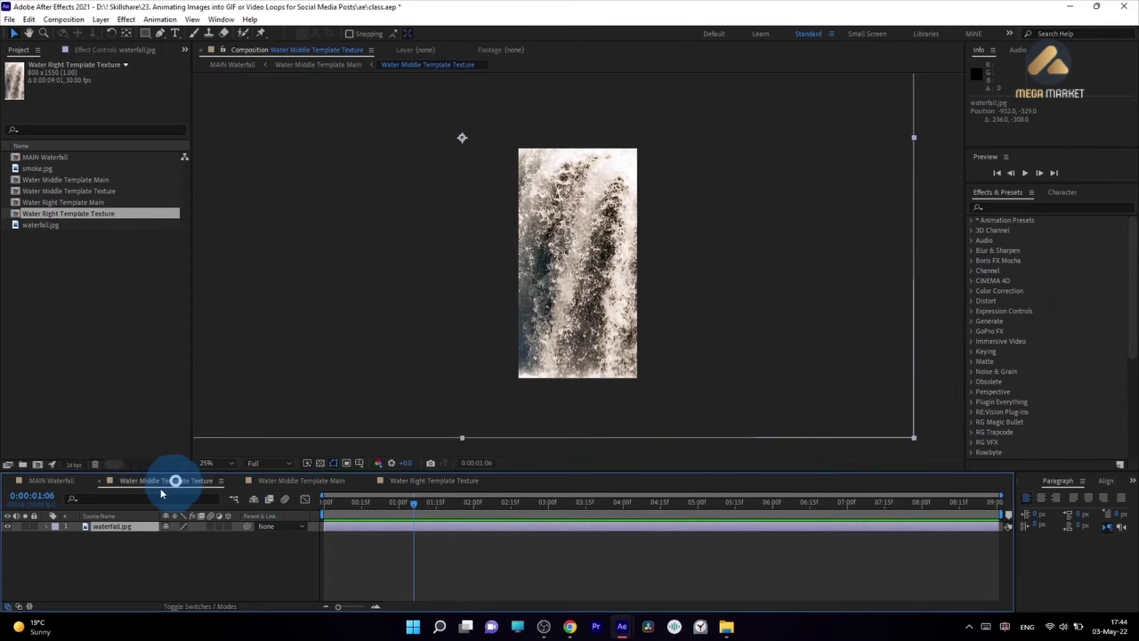
pyautogui.hotkey('ctrl', 'z')
pyautogui.press('r')
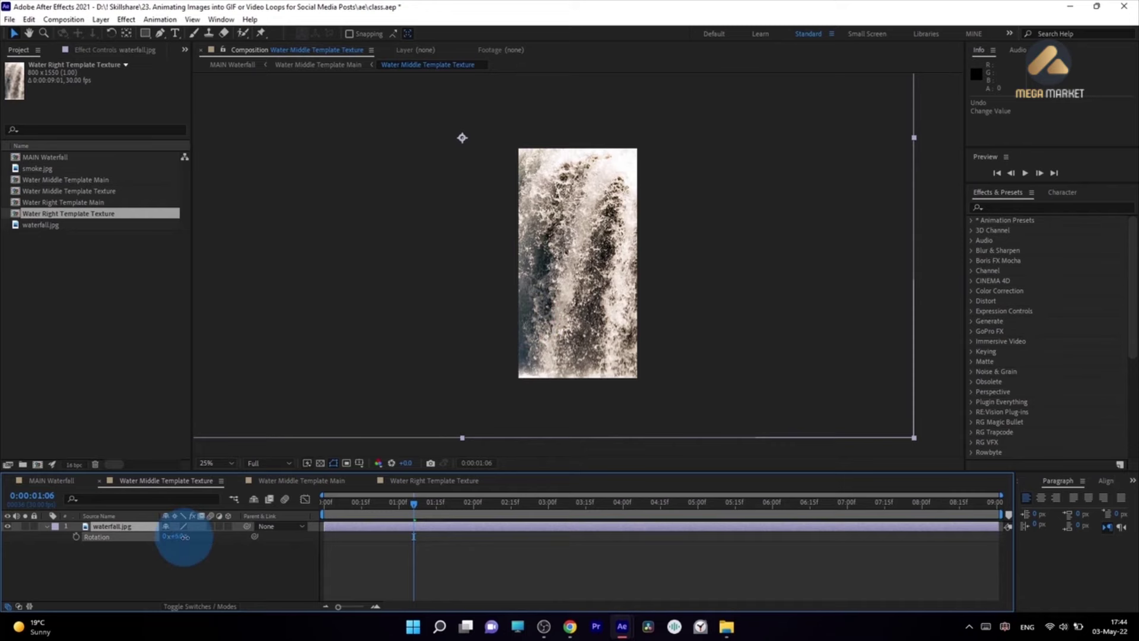
pyautogui.moveTo(184, 537); pyautogui.dragTo(267, 537)
pyautogui.moveTo(580, 301); pyautogui.dragTo(620, 273)
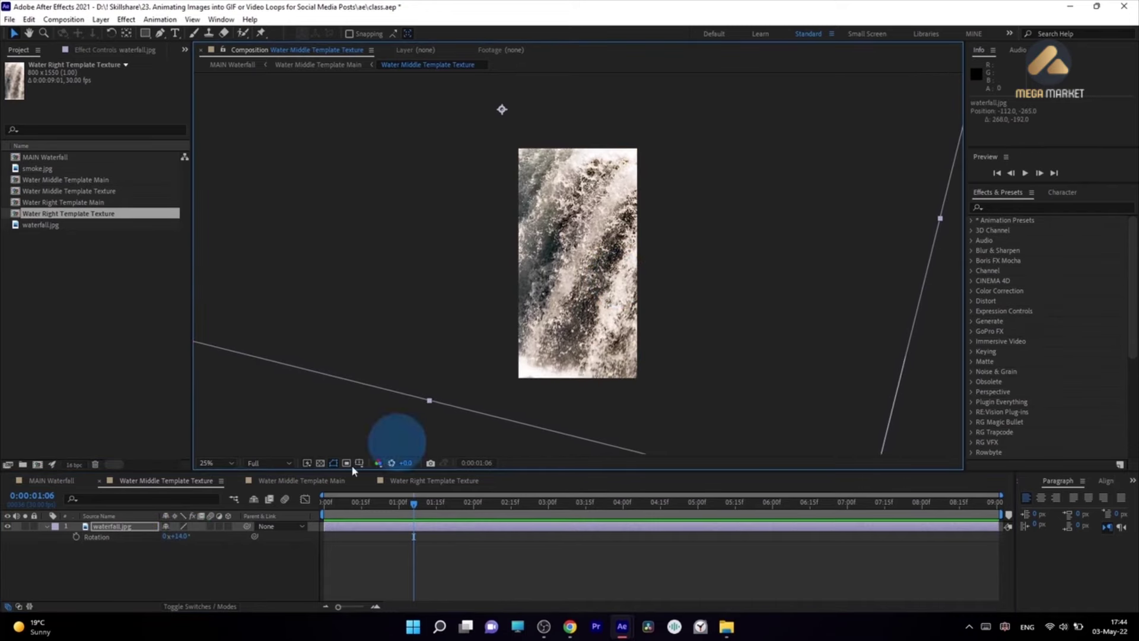
pyautogui.moveTo(184, 536); pyautogui.dragTo(187, 537)
pyautogui.moveTo(590, 361); pyautogui.dragTo(614, 365)
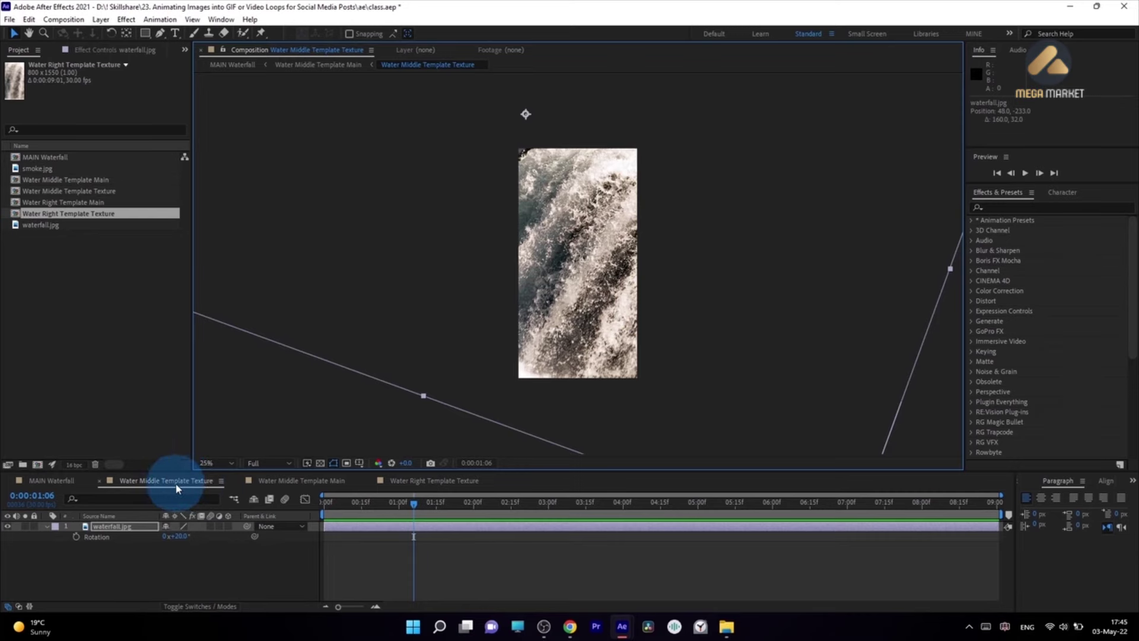
# Step: Scrub MAIN Waterfall to 0:00:02:20 to check the result
pyautogui.click(44, 481)
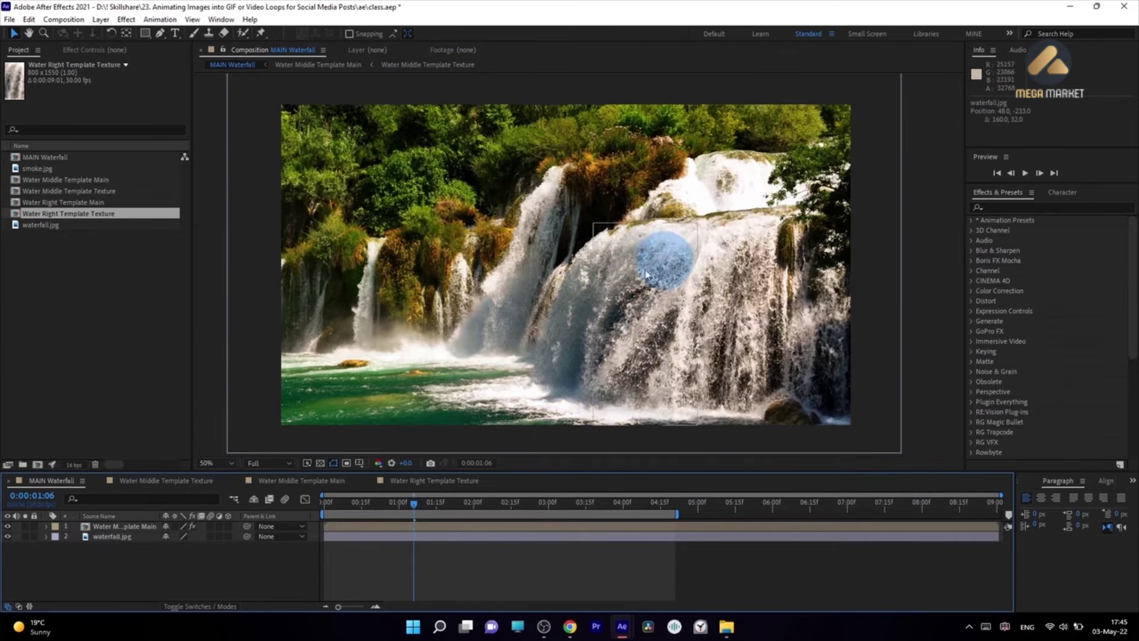
pyautogui.moveTo(433, 507); pyautogui.dragTo(436, 509)
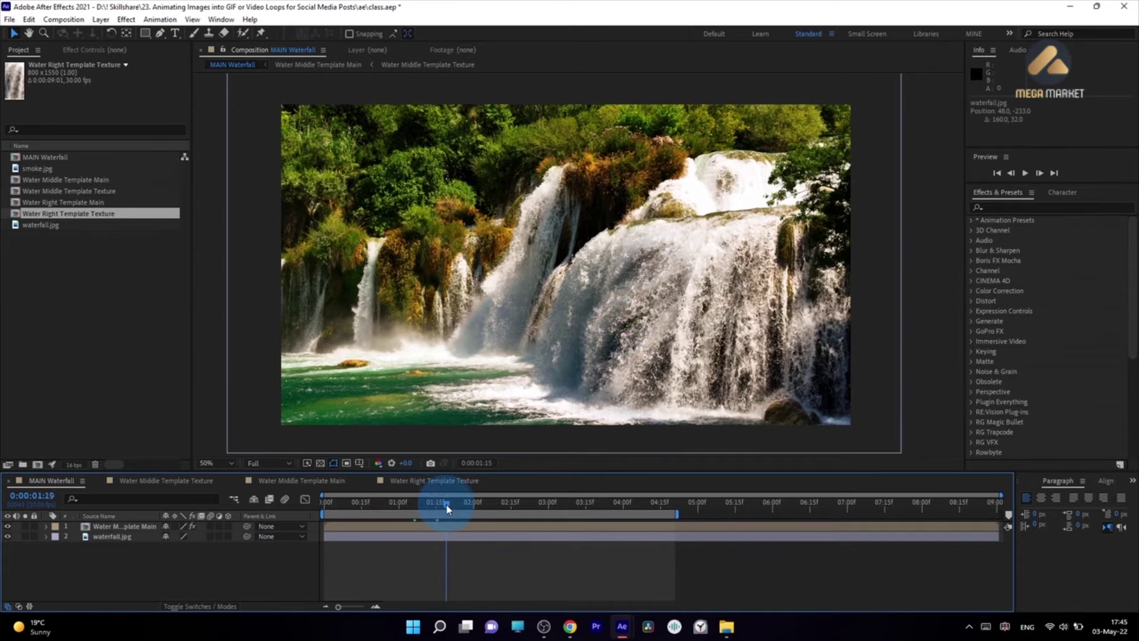
pyautogui.scroll(2, 675, 369)
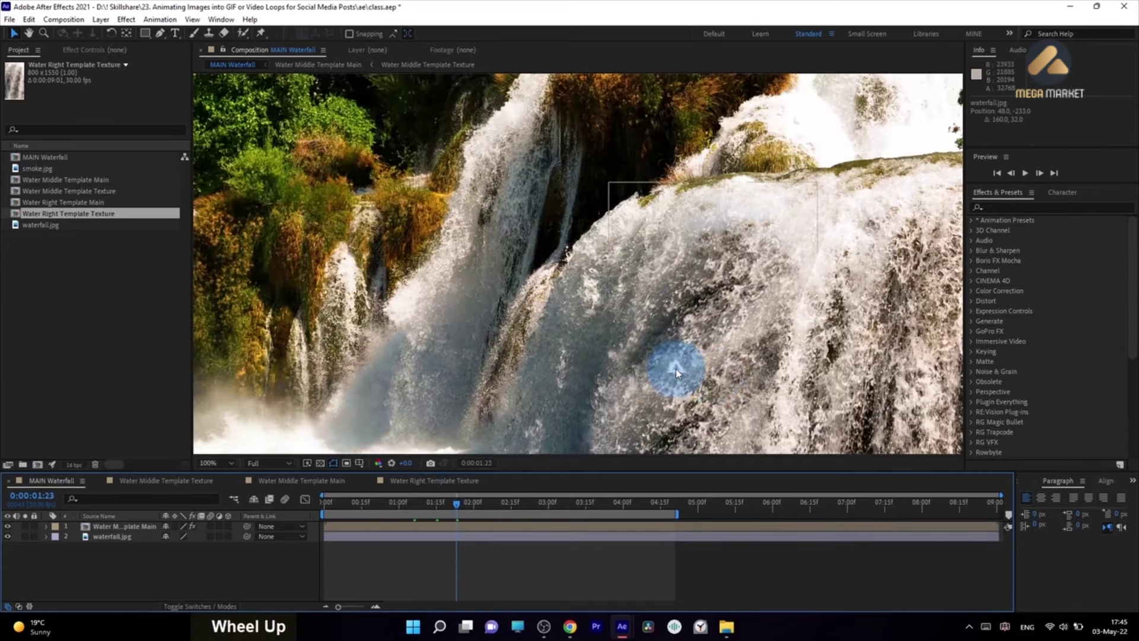
pyautogui.scroll(-2, 732, 363)
pyautogui.moveTo(496, 503); pyautogui.dragTo(521, 503)
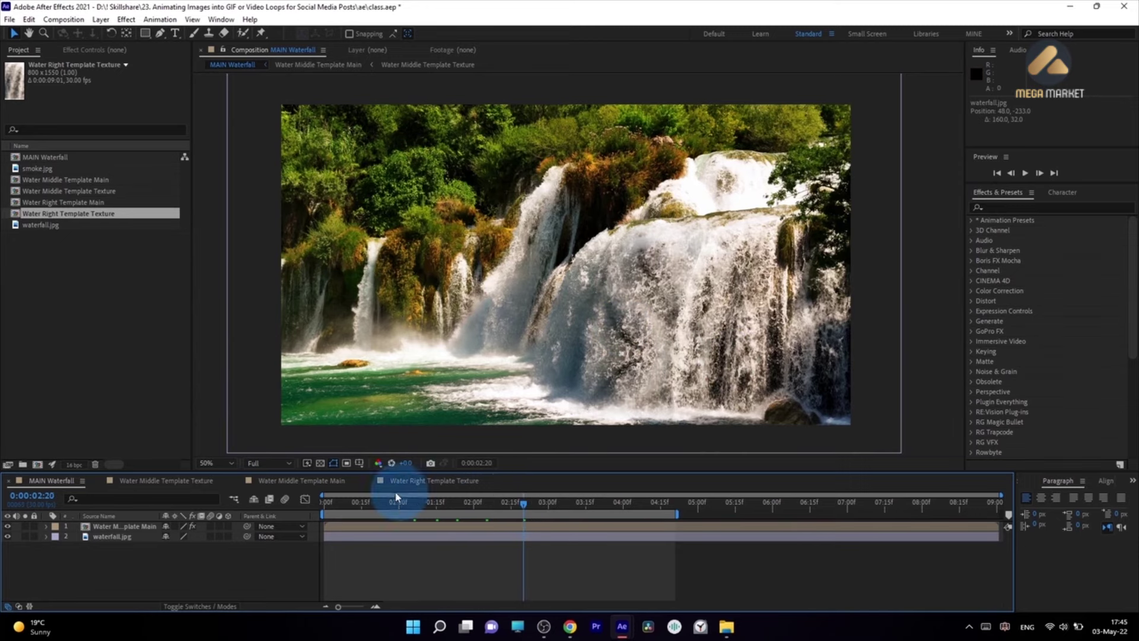
# Step: Back in Water Middle Template Texture, confirm the rotation and move the waterfall layer left and down
pyautogui.click(584, 205)
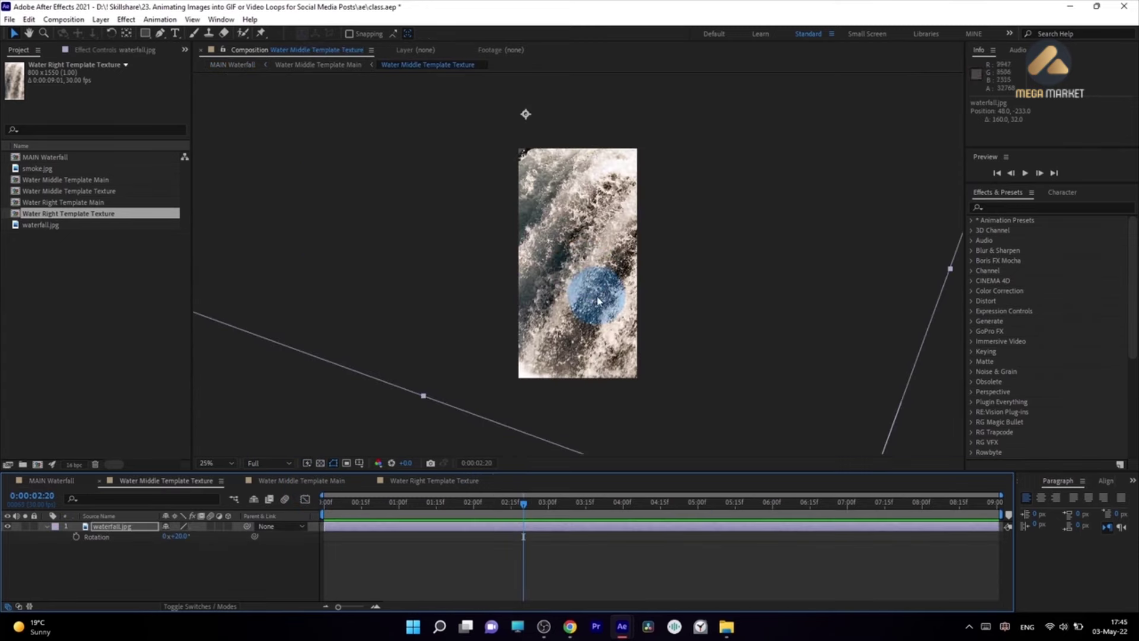
pyautogui.click(190, 483)
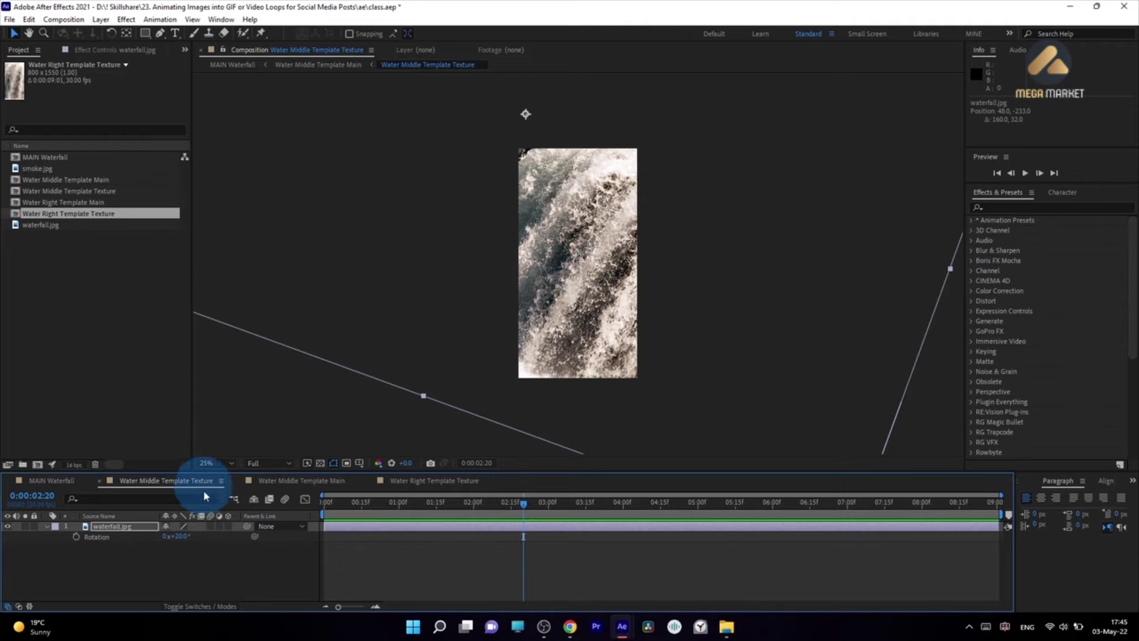
pyautogui.press('Return')
pyautogui.moveTo(610, 272); pyautogui.dragTo(541, 293)
# Step: In Water Right Template Texture, reset the waterfall layer's rotation to 0 and move it down
pyautogui.click(52, 481)
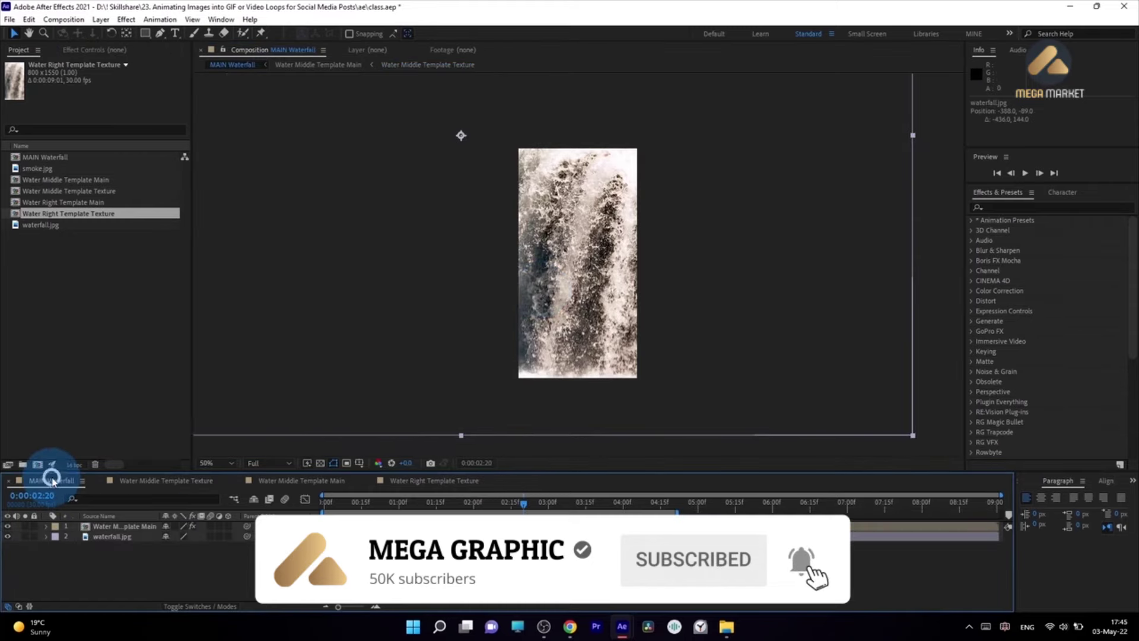
pyautogui.click(484, 515)
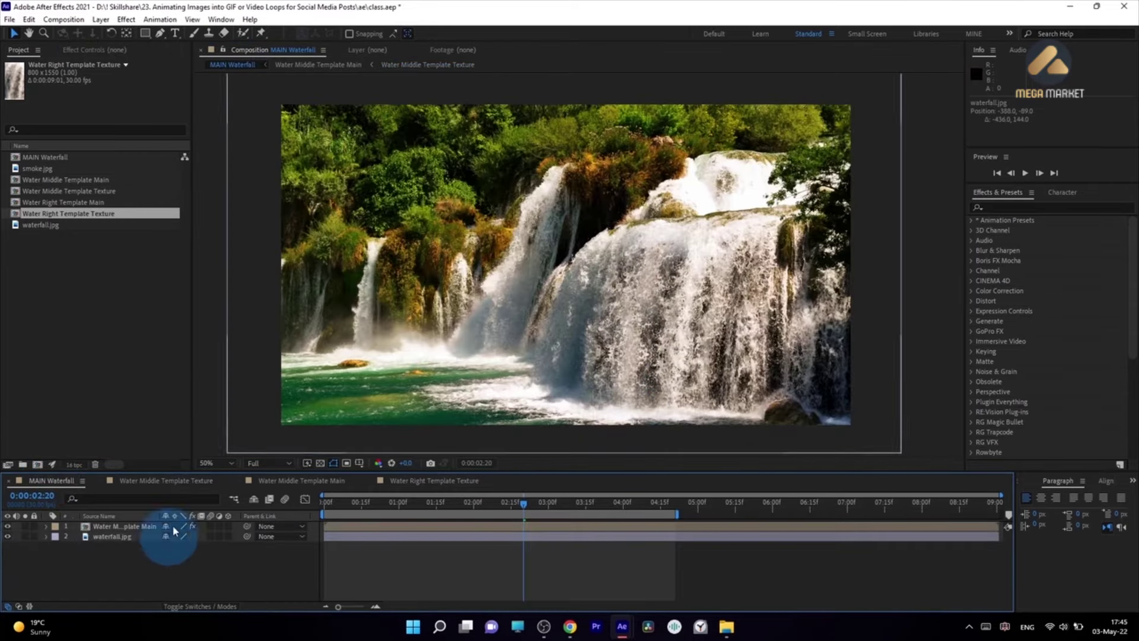
pyautogui.click(425, 482)
pyautogui.moveTo(638, 292); pyautogui.dragTo(641, 267)
pyautogui.click(177, 536)
pyautogui.write('0')
pyautogui.press('Return')
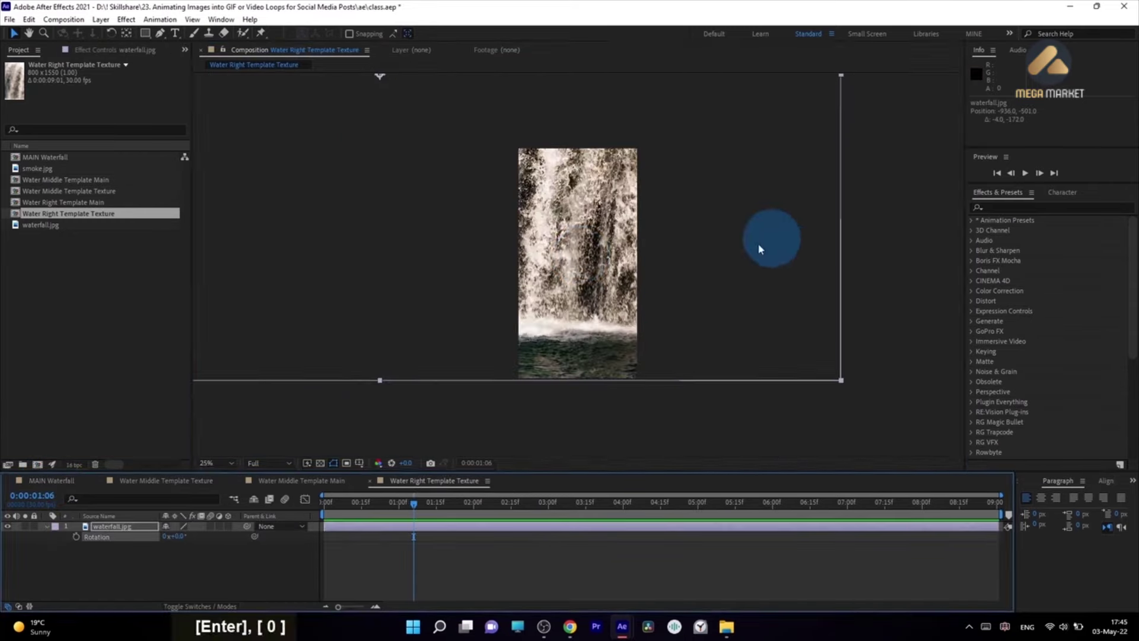
pyautogui.moveTo(570, 263); pyautogui.dragTo(555, 320)
# Step: Tilt the right texture's waterfall layer to -2° and nudge it into position
pyautogui.click(177, 536)
pyautogui.press('Down')
pyautogui.press('Down')
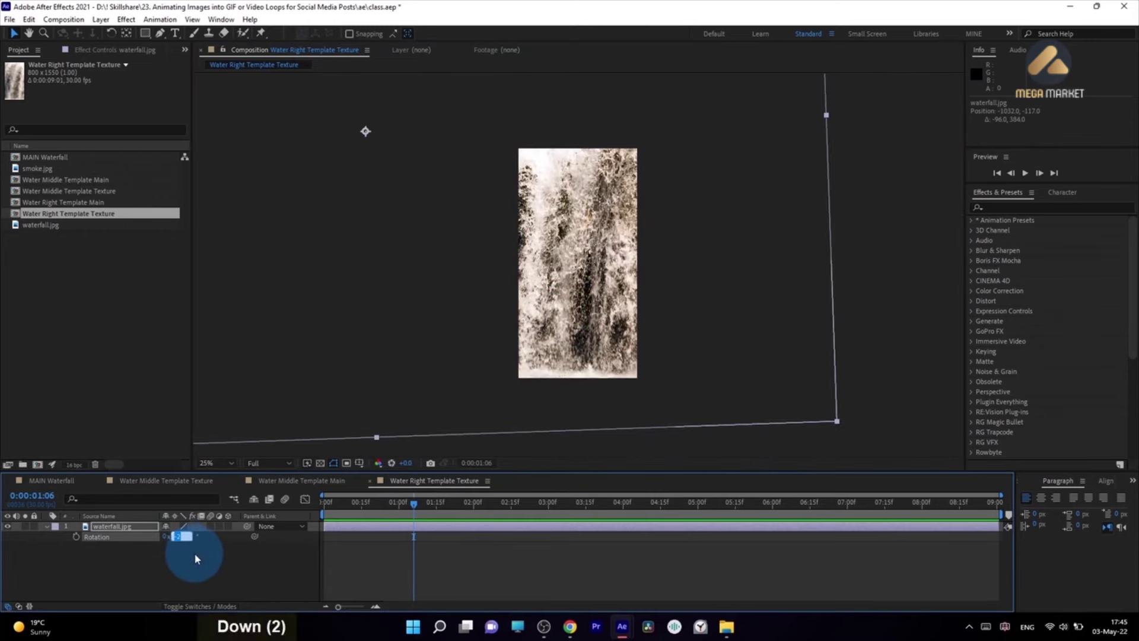
pyautogui.click(186, 566)
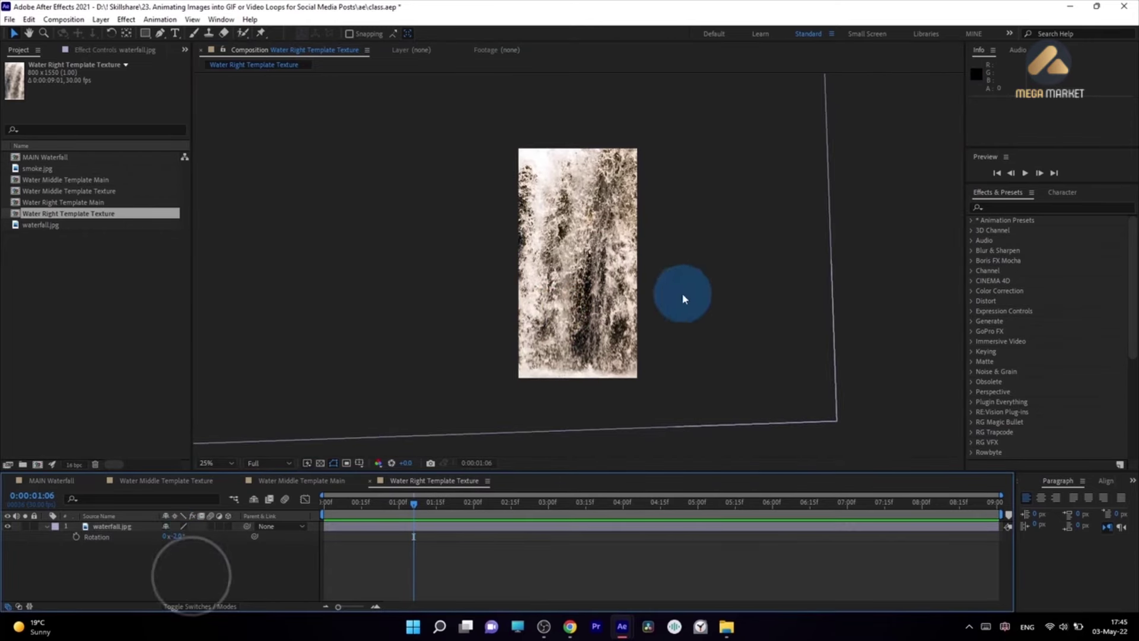
pyautogui.moveTo(623, 291); pyautogui.dragTo(615, 289)
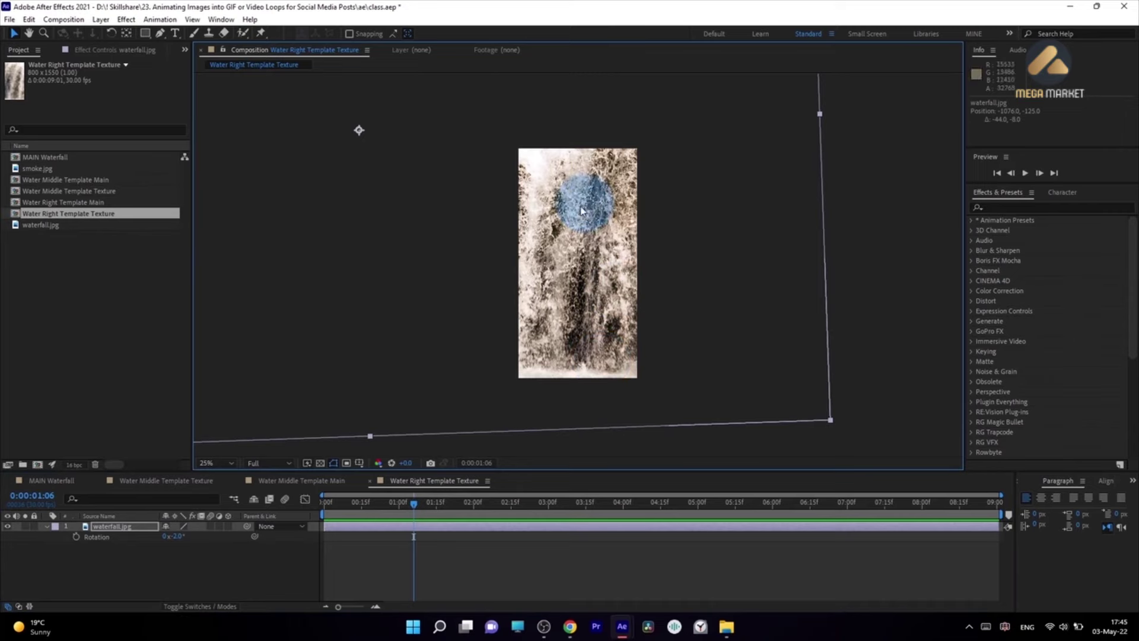
pyautogui.moveTo(592, 248); pyautogui.dragTo(593, 253)
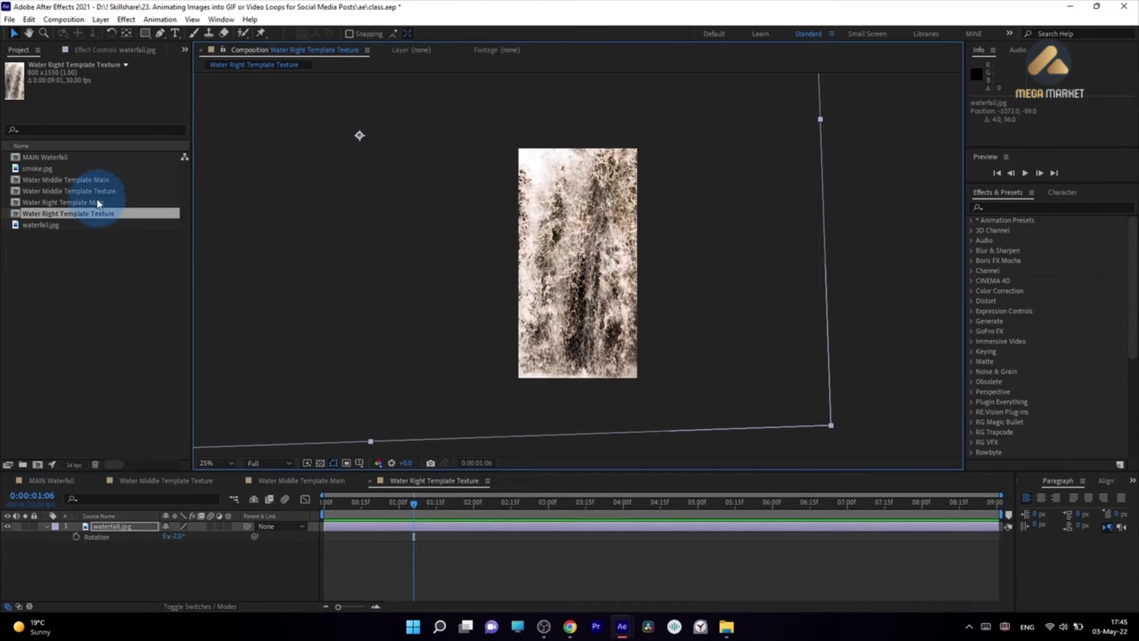
pyautogui.click(77, 203)
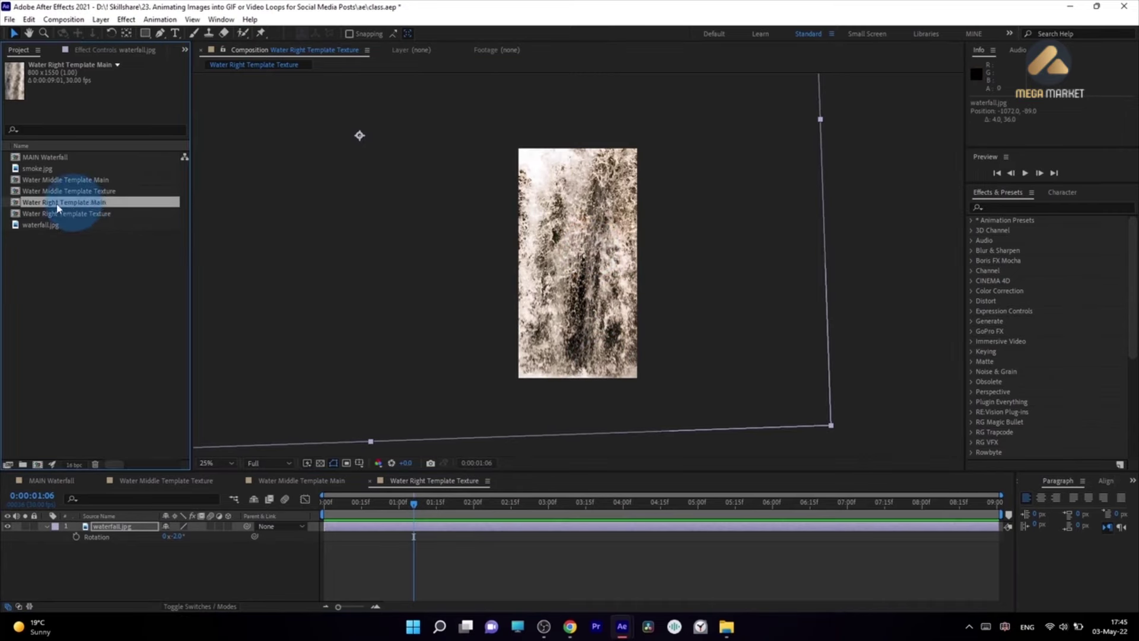
# Step: In Water Right Template Main, Alt-swap all three layers to the Water Right Template Texture source
pyautogui.doubleClick(91, 203)
pyautogui.moveTo(107, 565); pyautogui.dragTo(147, 516)
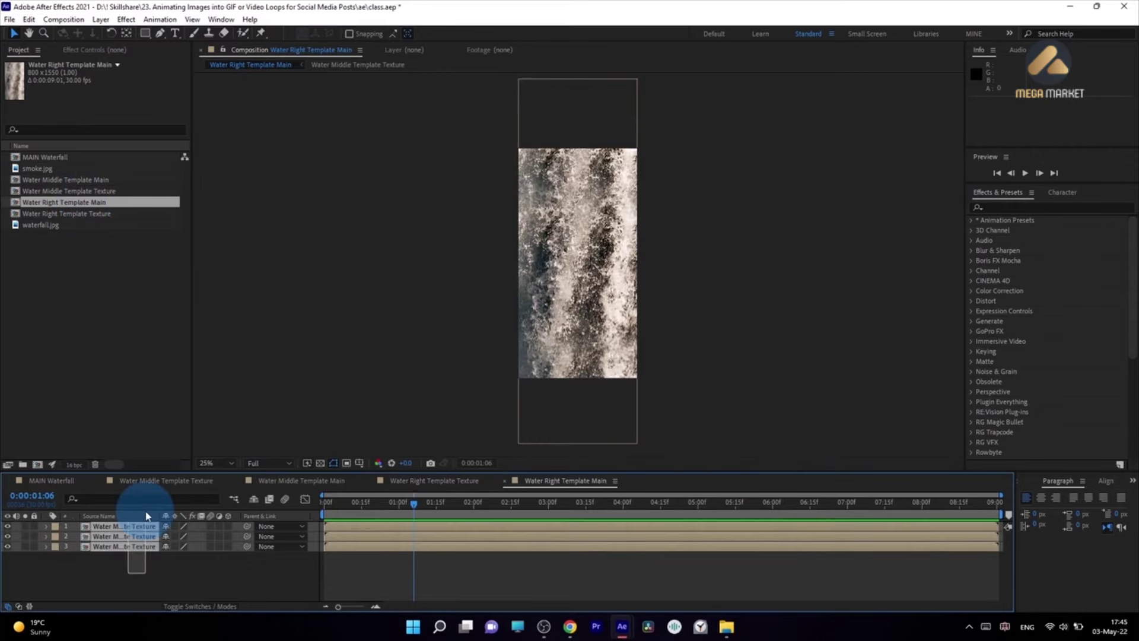
pyautogui.moveTo(116, 557); pyautogui.dragTo(128, 519)
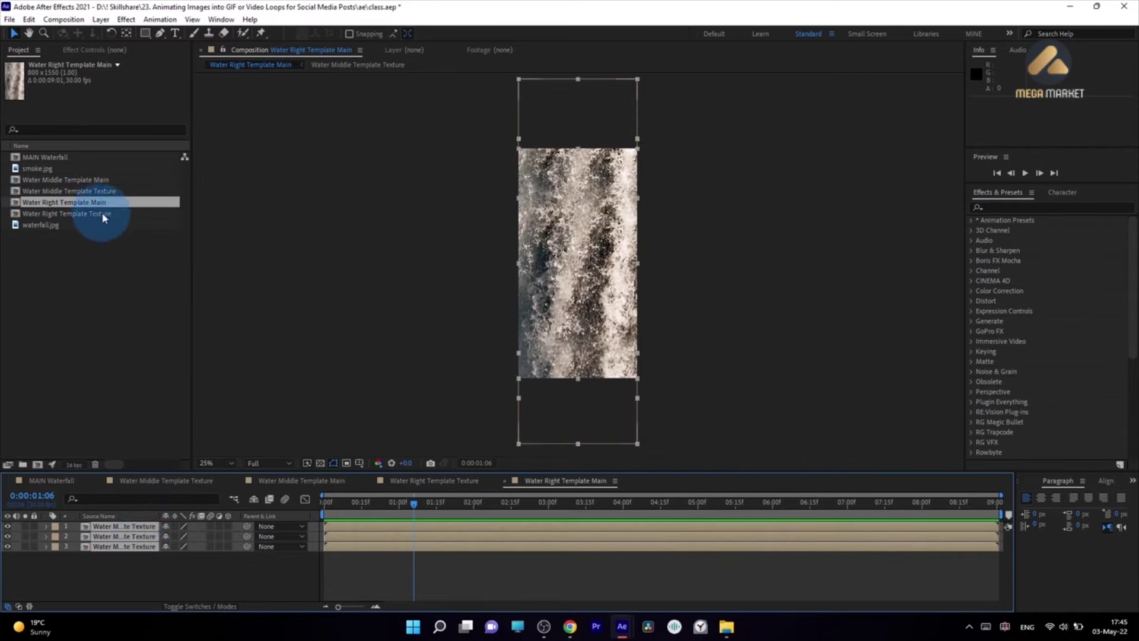
pyautogui.click(130, 568)
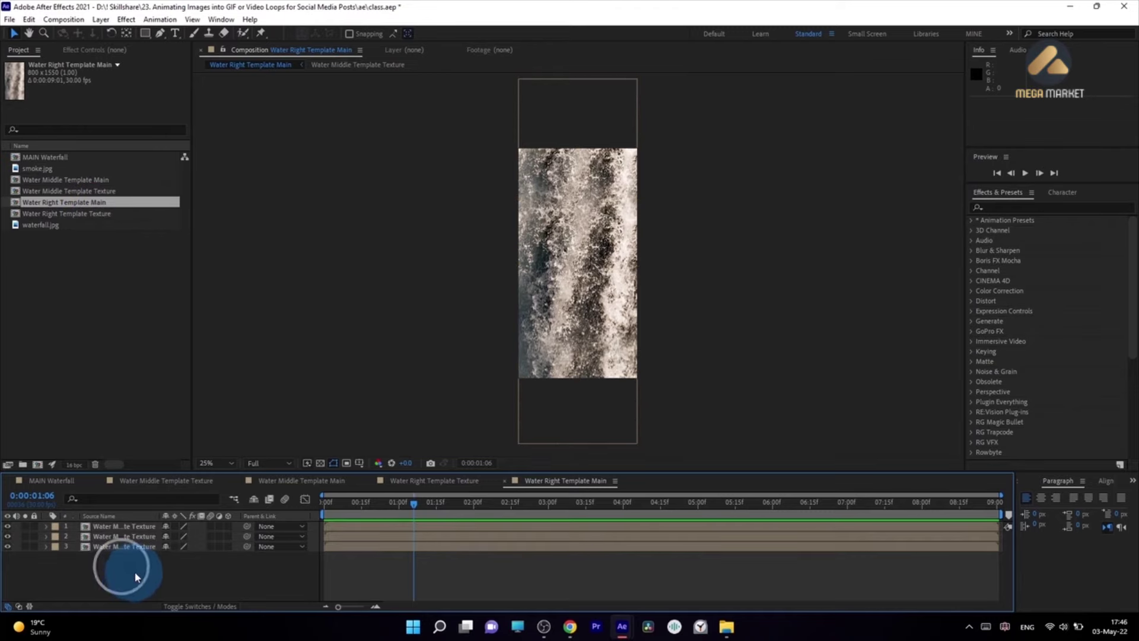
pyautogui.moveTo(140, 574); pyautogui.dragTo(133, 498)
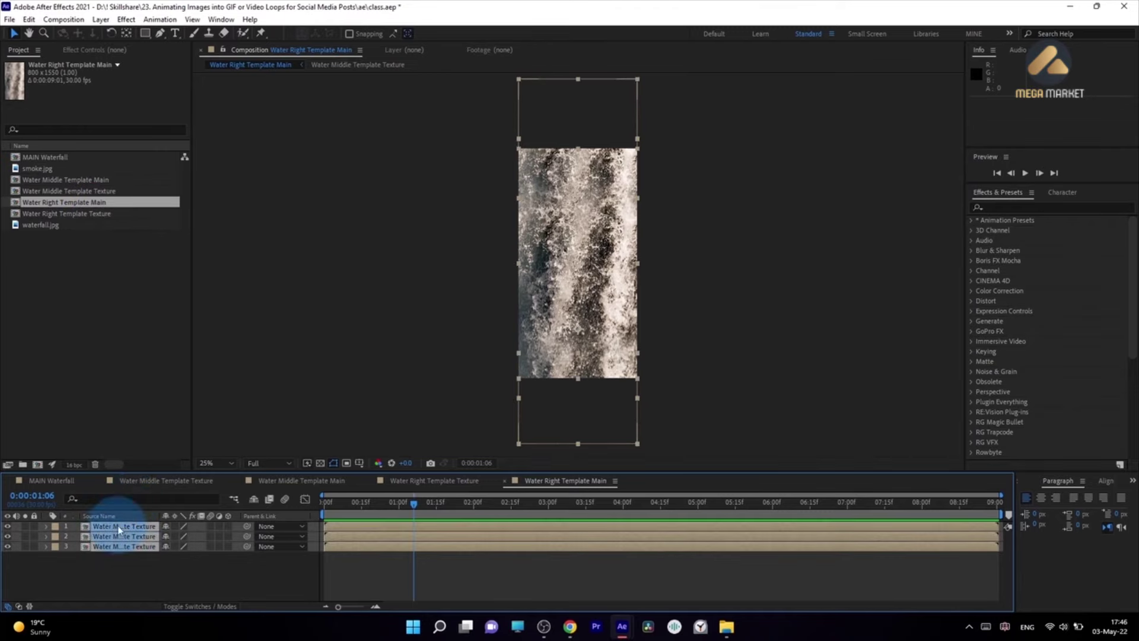
pyautogui.click(96, 214)
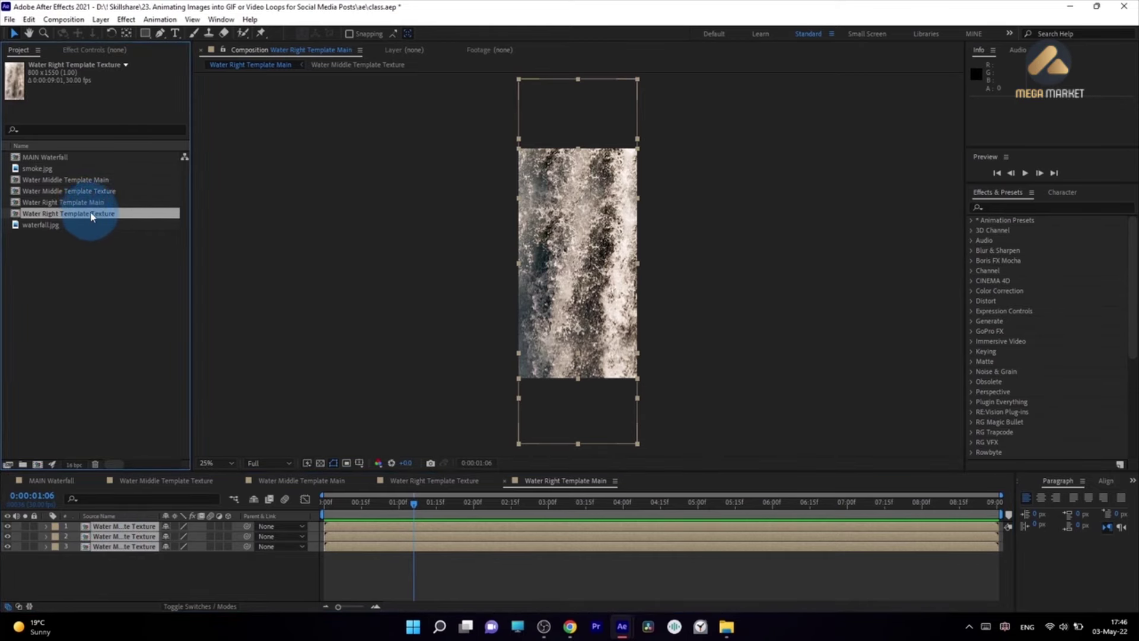
pyautogui.moveTo(92, 217); pyautogui.dragTo(104, 540)
pyautogui.press('alt')
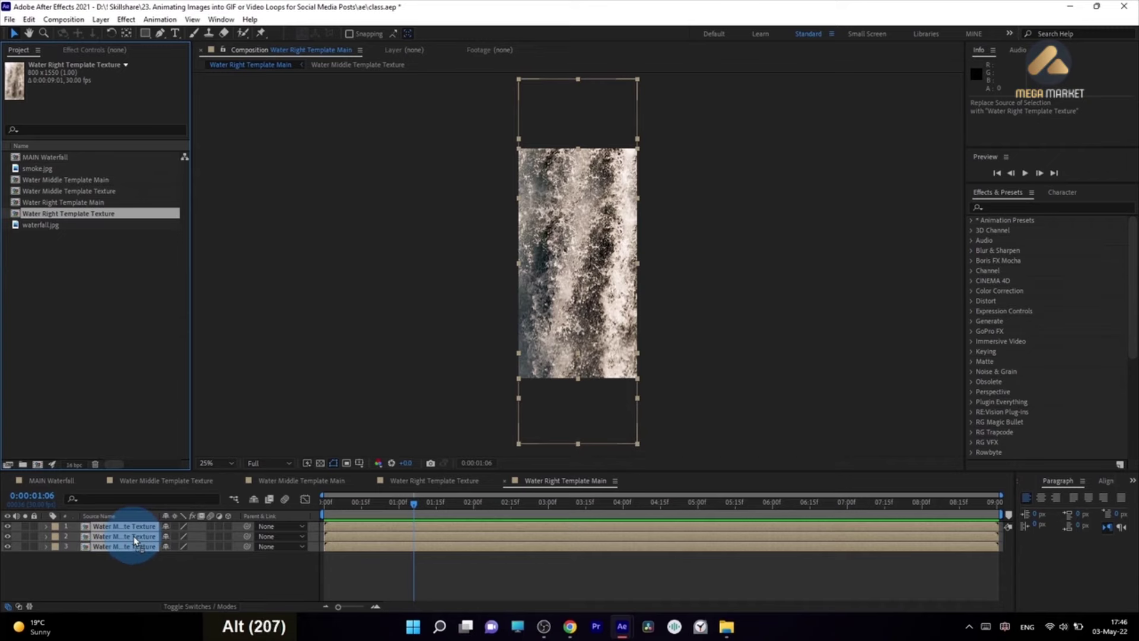
pyautogui.moveTo(134, 540); pyautogui.dragTo(133, 535)
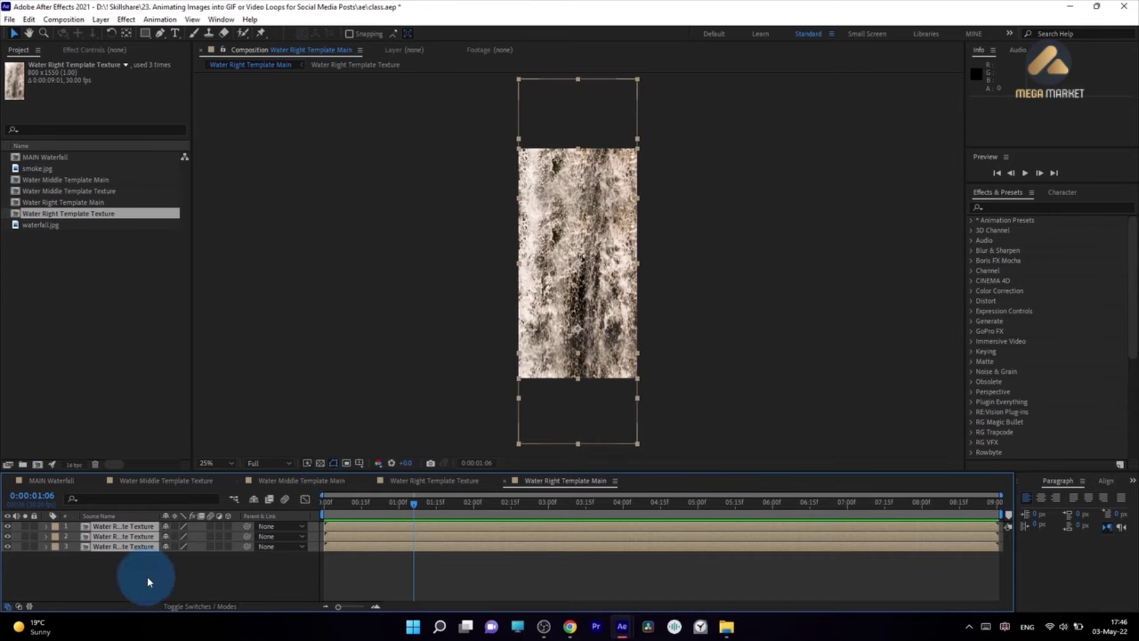
# Step: In MAIN Waterfall, duplicate the Water Middle Template Main layer and move it over the right-hand fall
pyautogui.click(51, 481)
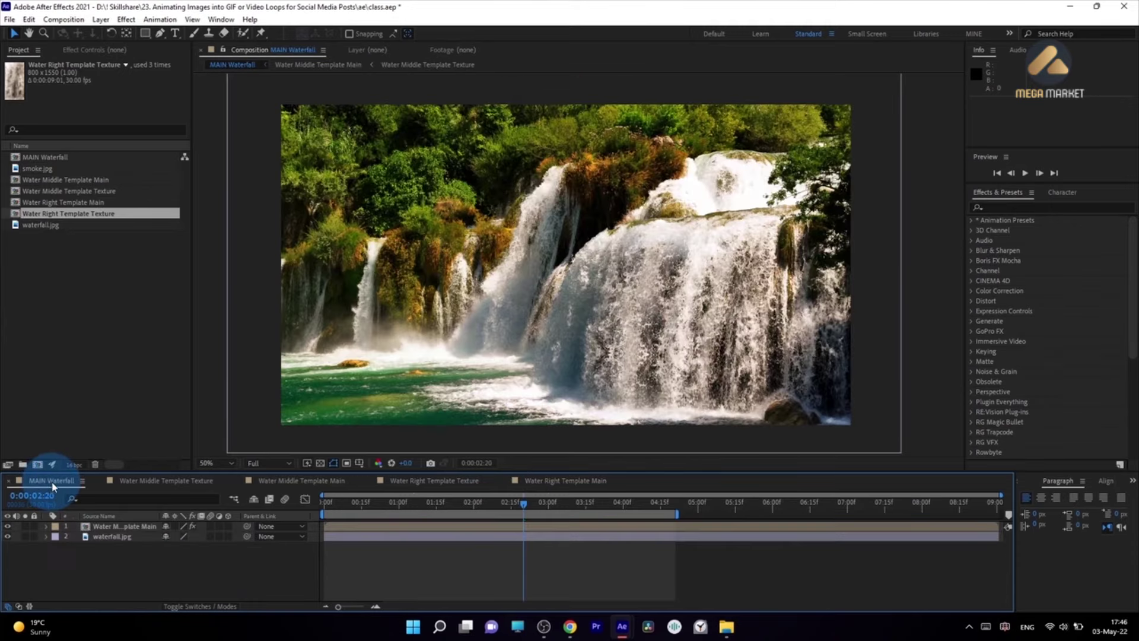
pyautogui.click(106, 526)
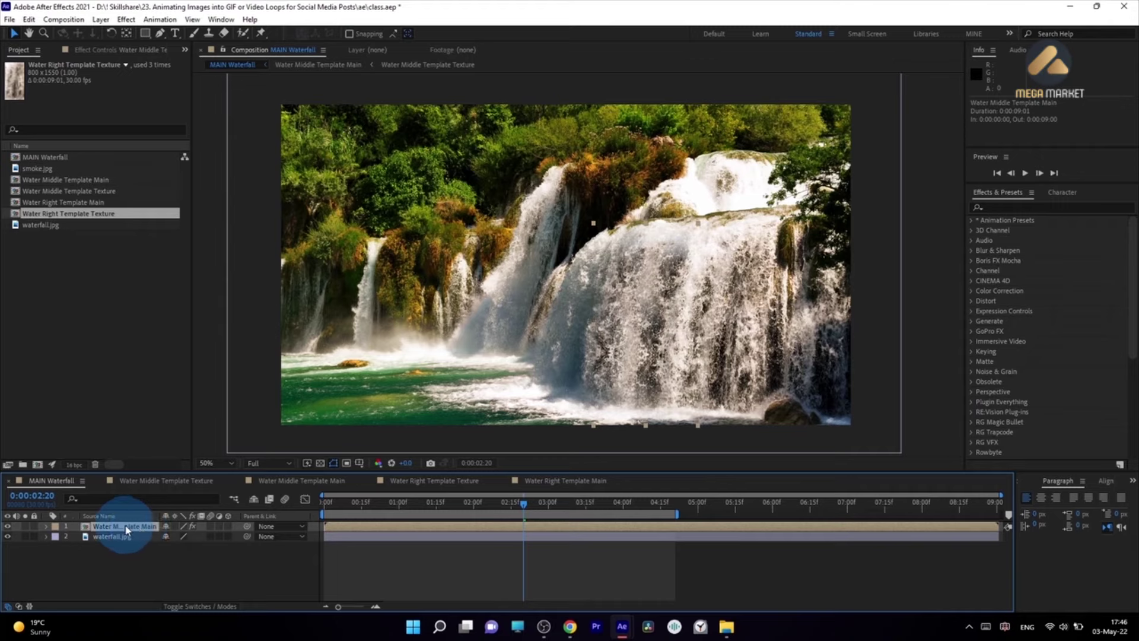
pyautogui.hotkey('ctrl', 'd')
pyautogui.moveTo(675, 311); pyautogui.dragTo(762, 316)
pyautogui.click(141, 527)
pyautogui.click(141, 531)
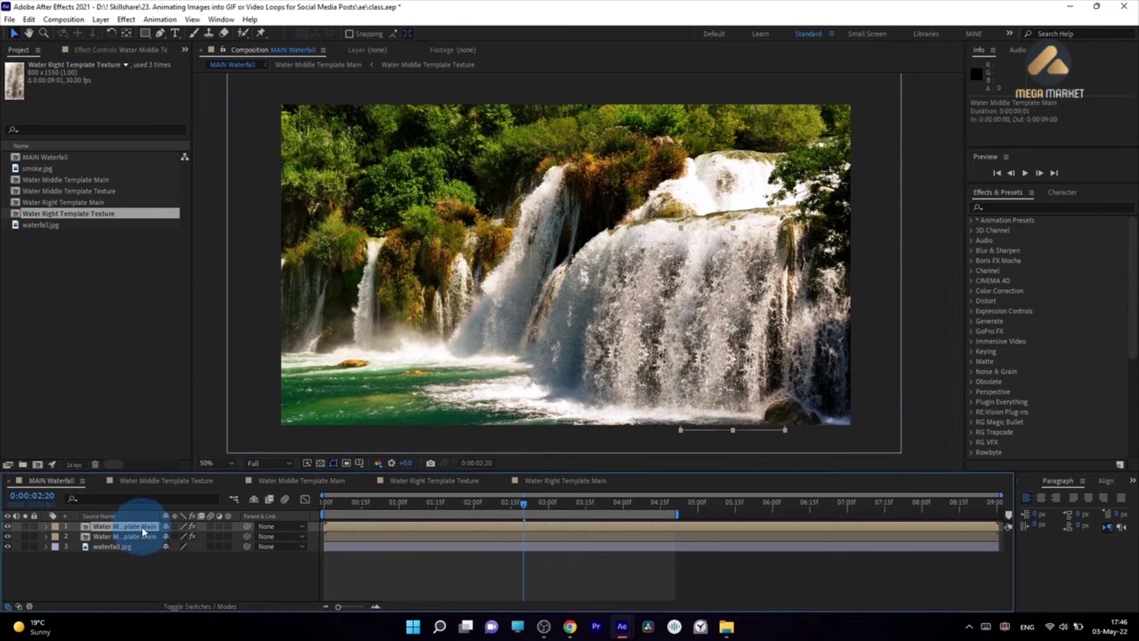
pyautogui.click(682, 352)
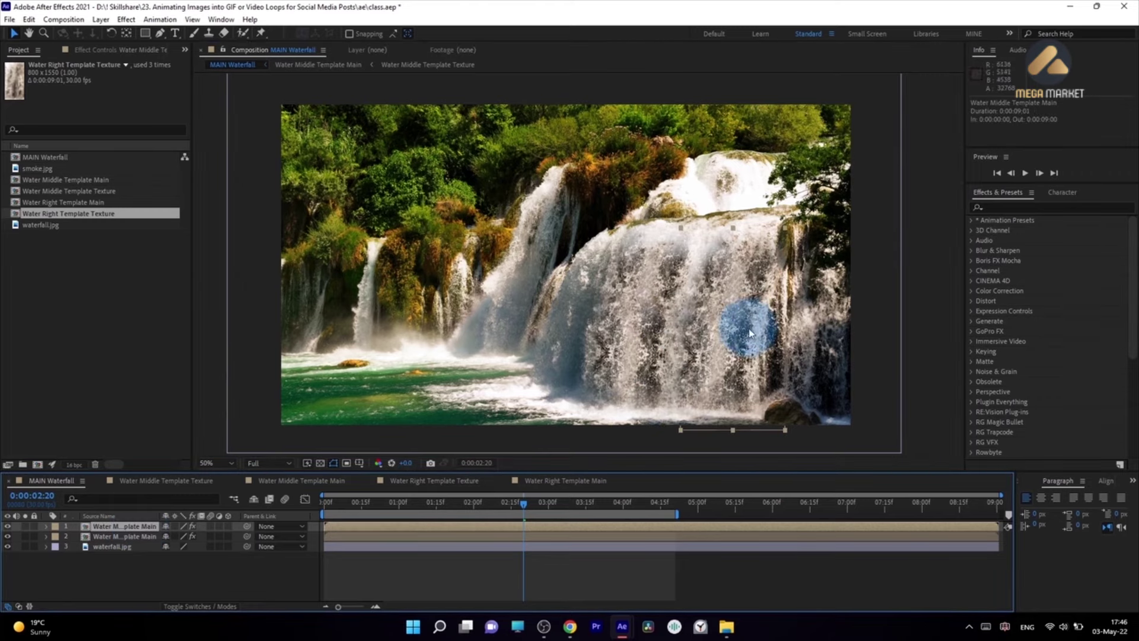
pyautogui.moveTo(764, 306); pyautogui.dragTo(762, 302)
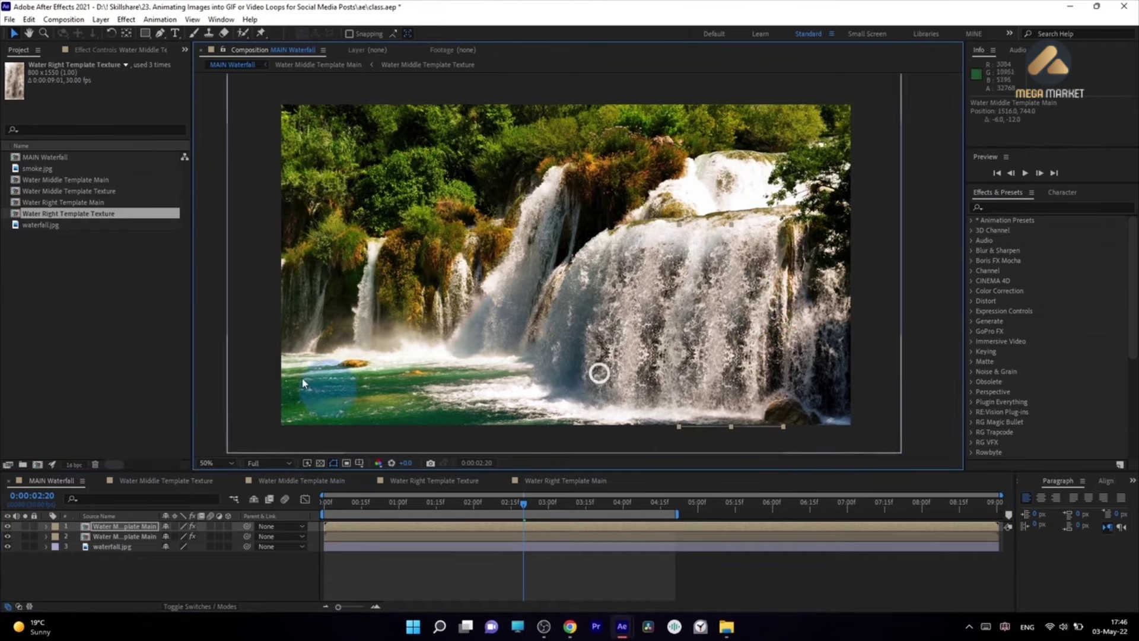
# Step: Replace layer 1's source with Water Right Template Main and scrub back near the start
pyautogui.click(92, 203)
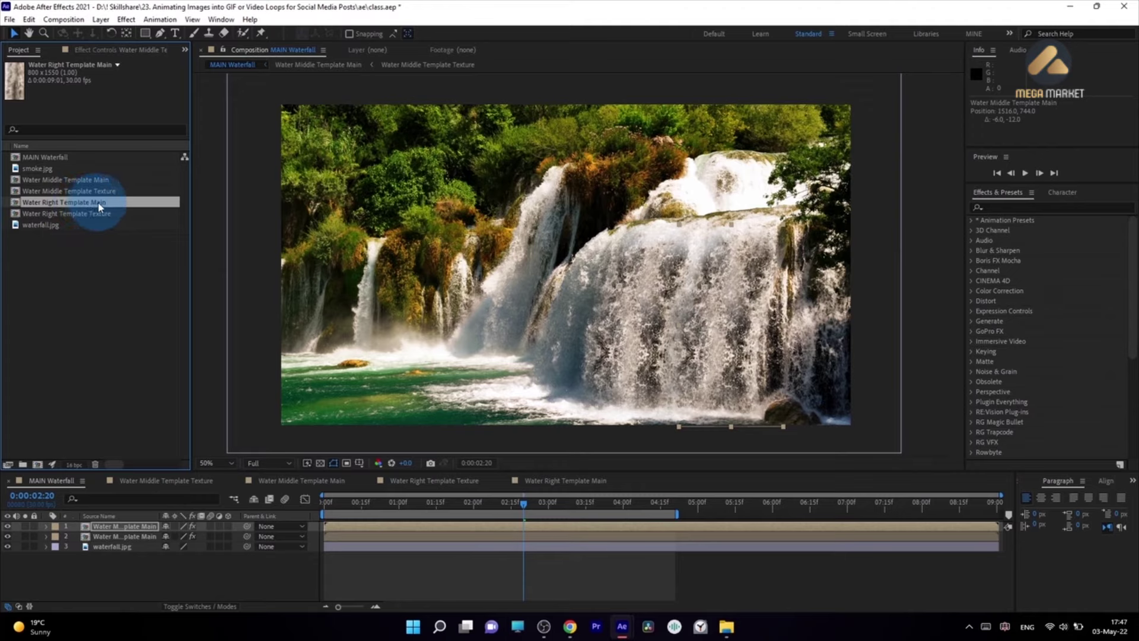
pyautogui.moveTo(100, 206); pyautogui.dragTo(96, 202)
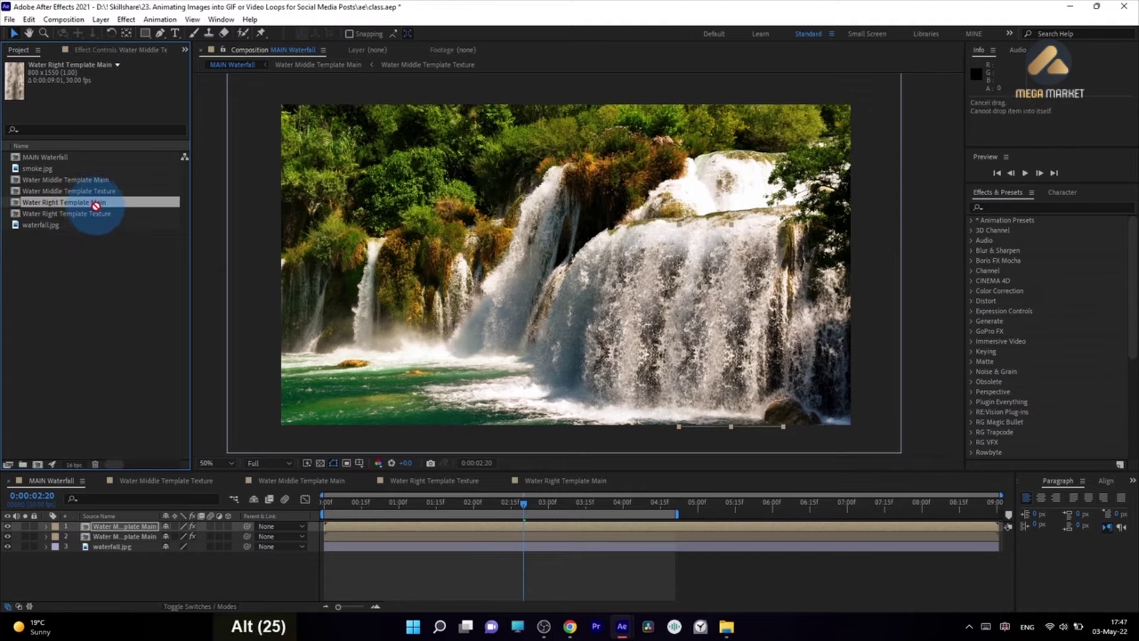
pyautogui.moveTo(99, 202); pyautogui.dragTo(132, 529)
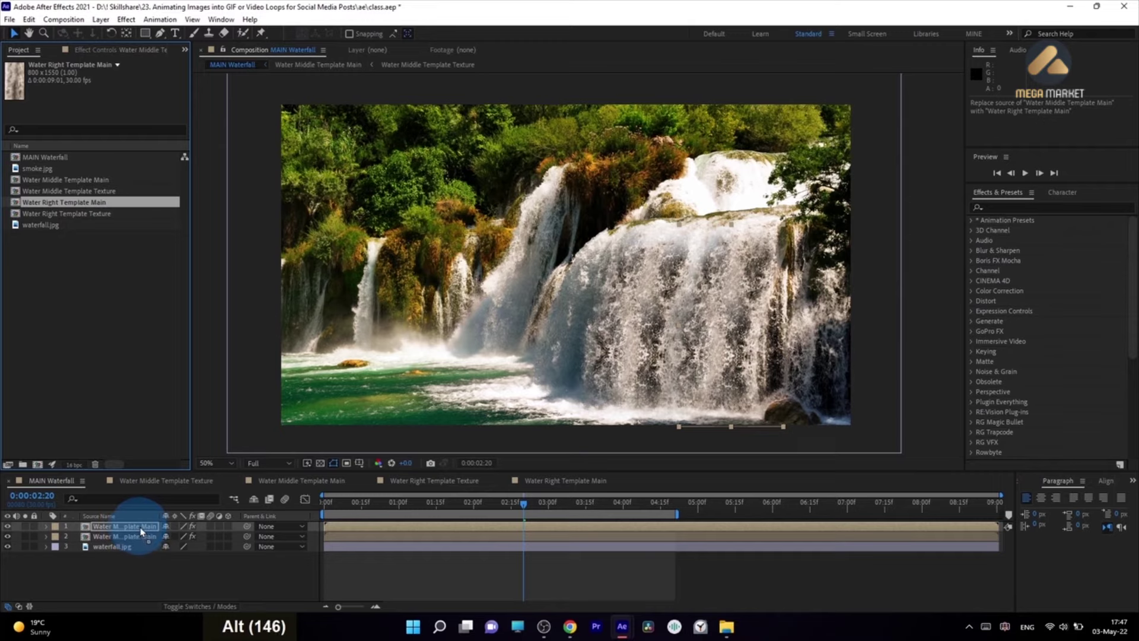
pyautogui.moveTo(140, 530); pyautogui.dragTo(140, 528)
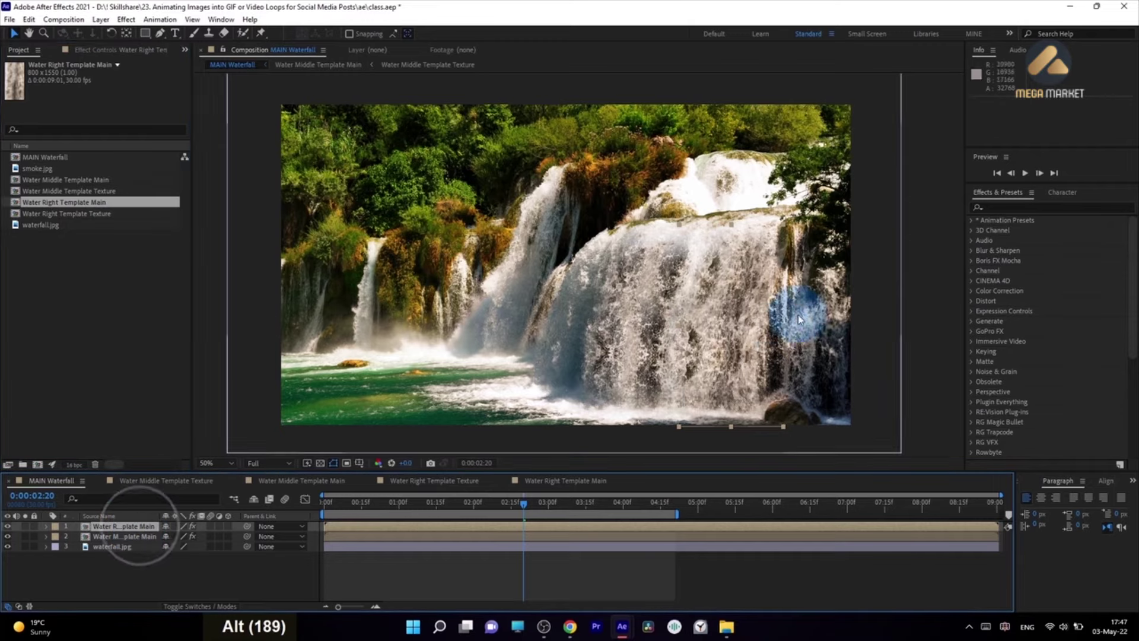
pyautogui.moveTo(331, 501); pyautogui.dragTo(486, 502)
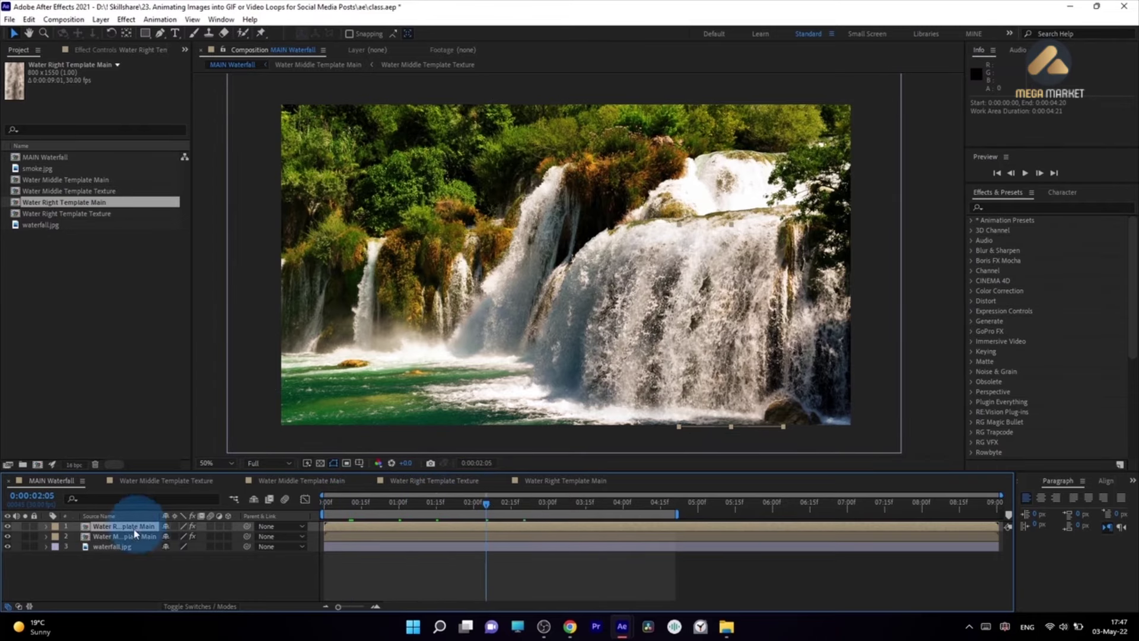
# Step: Select Water Right Template Main's Puppet effect and drag its upper, middle and bottom pins
pyautogui.click(102, 49)
pyautogui.moveTo(183, 179); pyautogui.dragTo(68, 406)
pyautogui.click(41, 438)
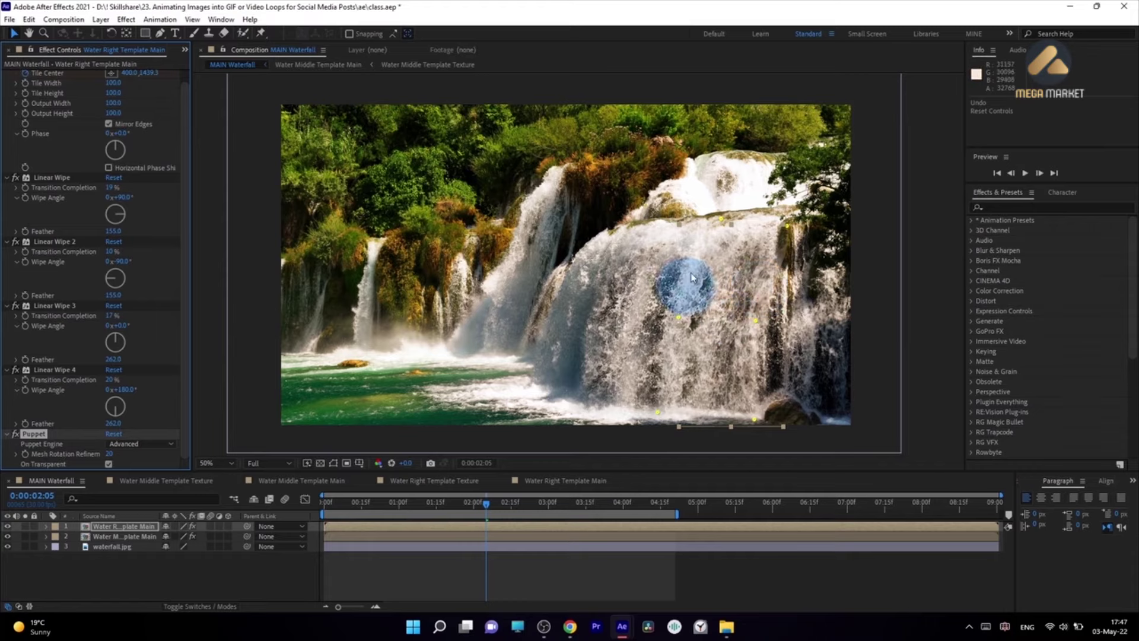
pyautogui.click(114, 434)
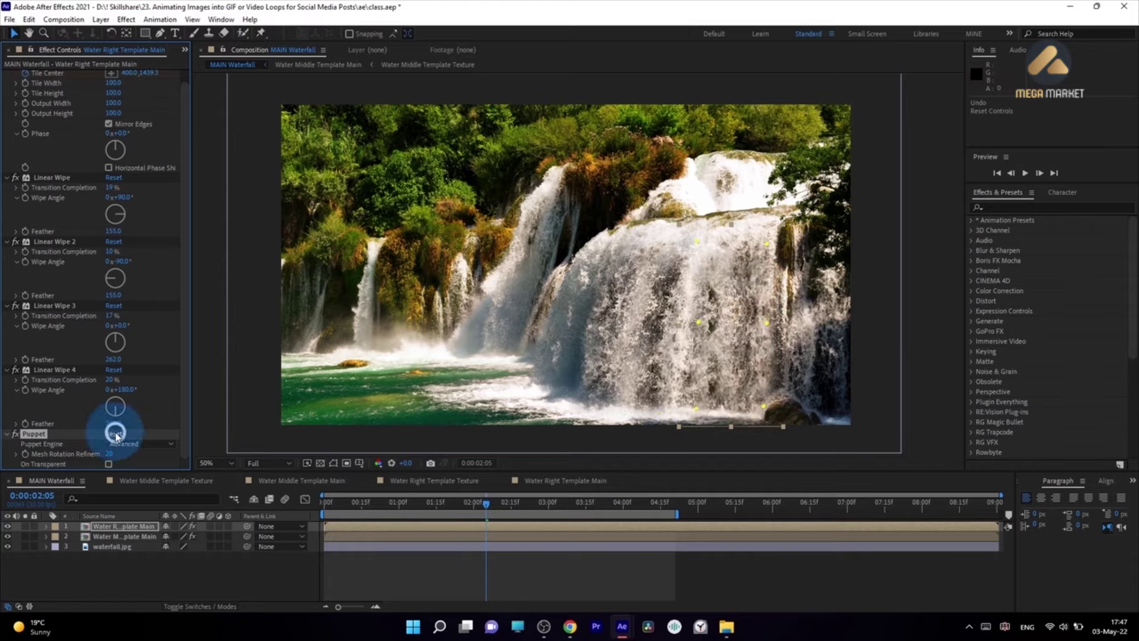
pyautogui.click(697, 236)
pyautogui.moveTo(769, 242); pyautogui.dragTo(772, 229)
pyautogui.moveTo(700, 324); pyautogui.dragTo(685, 320)
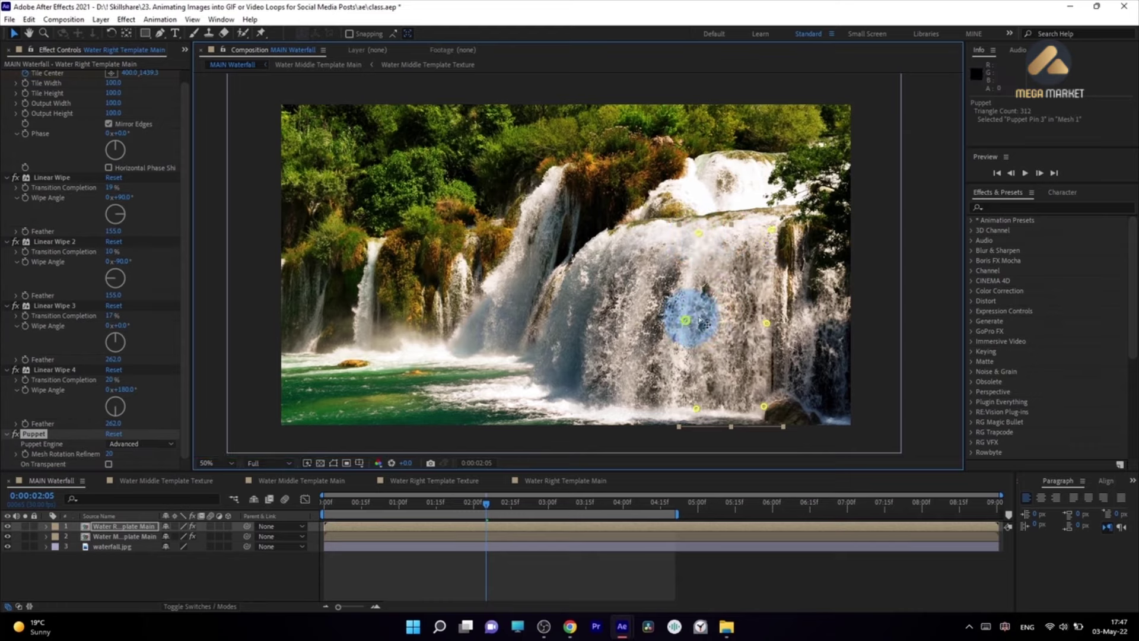
pyautogui.moveTo(767, 323); pyautogui.dragTo(762, 322)
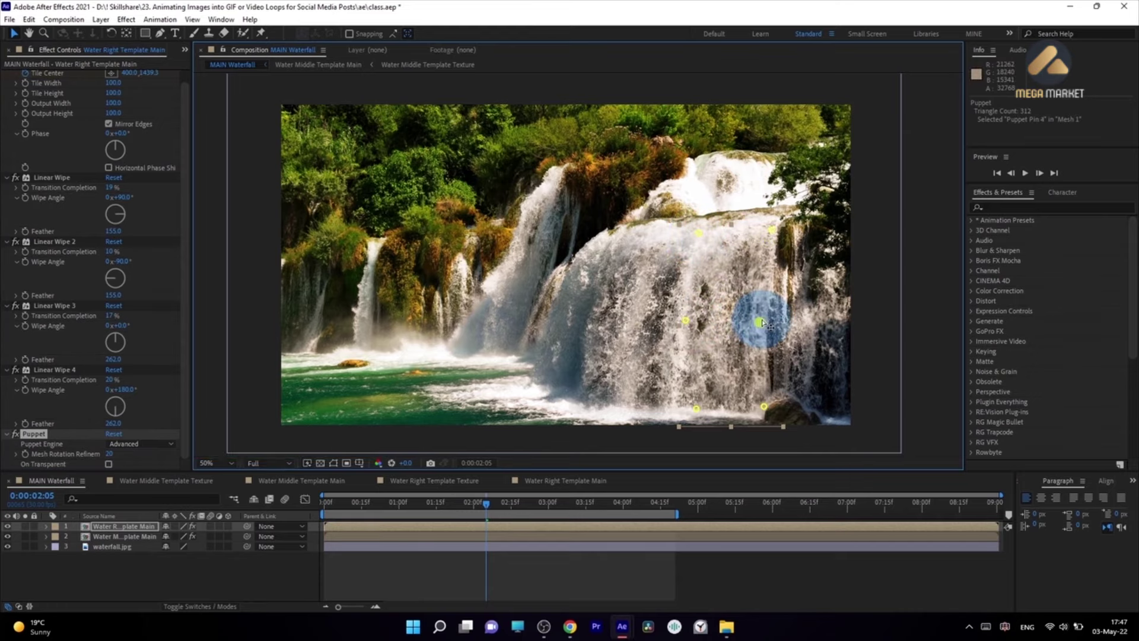
pyautogui.moveTo(697, 409); pyautogui.dragTo(682, 409)
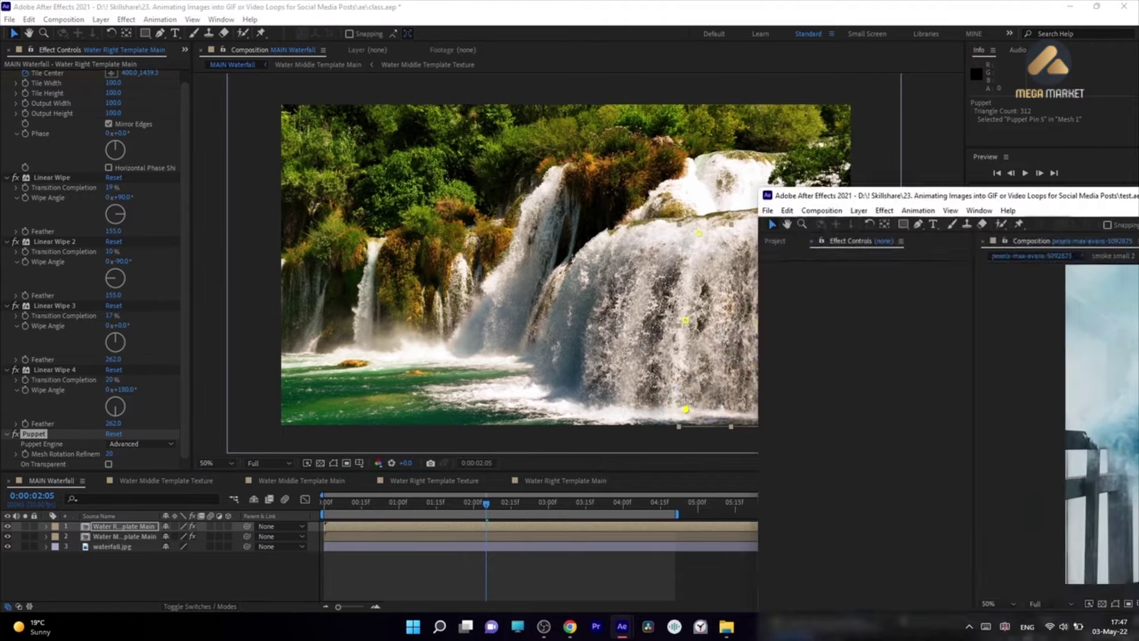
# Step: Bring up the reference test project and scrub its smoke animation for comparison
pyautogui.moveTo(1138, 195); pyautogui.dragTo(595, 33)
pyautogui.click(572, 331)
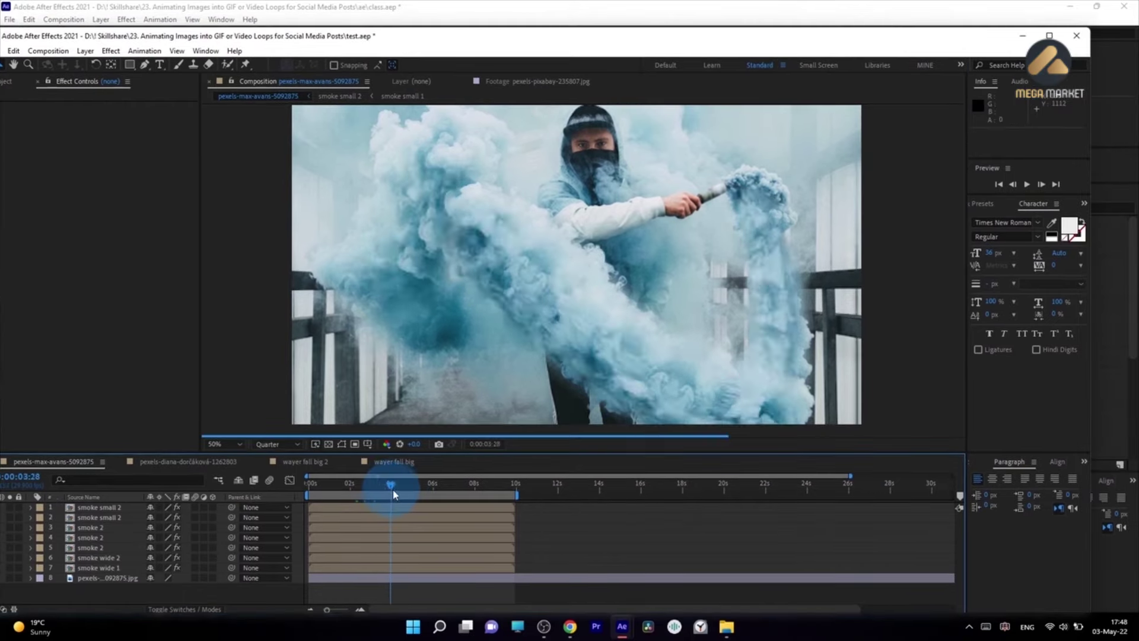
pyautogui.moveTo(392, 491); pyautogui.dragTo(435, 502)
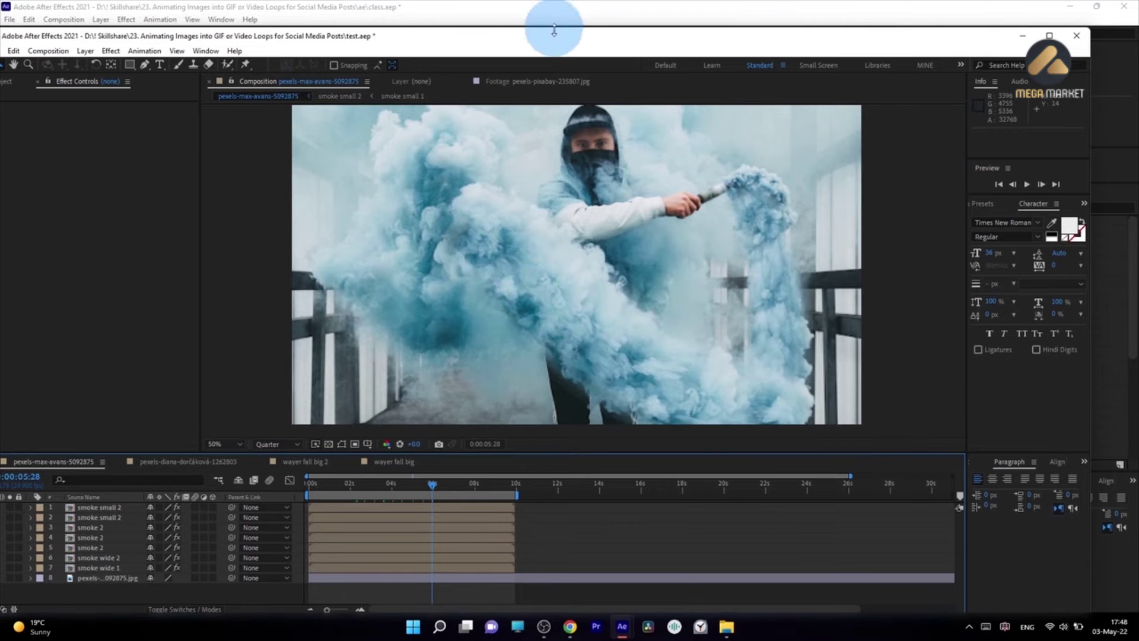
pyautogui.moveTo(555, 35); pyautogui.dragTo(818, 97)
# Step: Move the lower puppet pin down and left, then preview the warped water
pyautogui.click(688, 321)
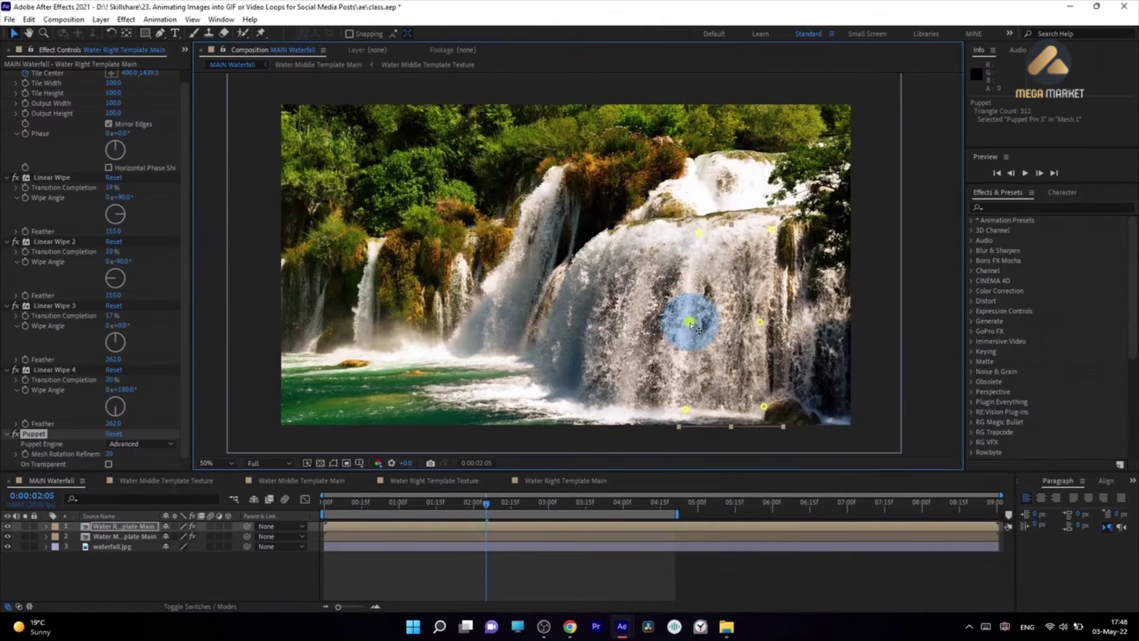
pyautogui.click(756, 326)
pyautogui.moveTo(685, 409); pyautogui.dragTo(668, 418)
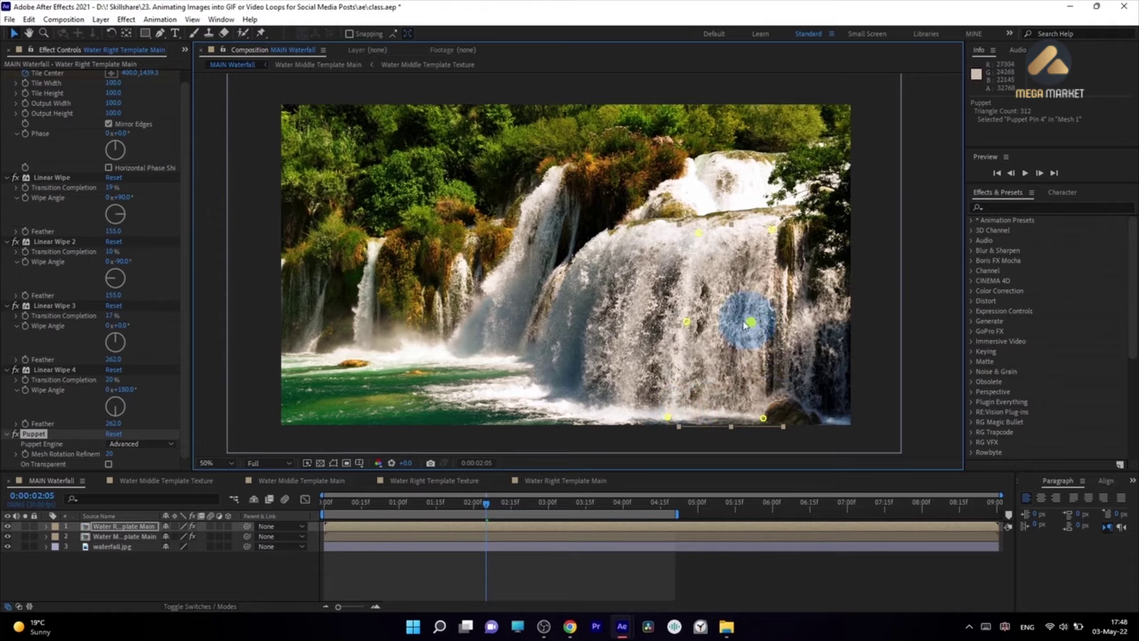
pyautogui.click(687, 322)
pyautogui.click(466, 534)
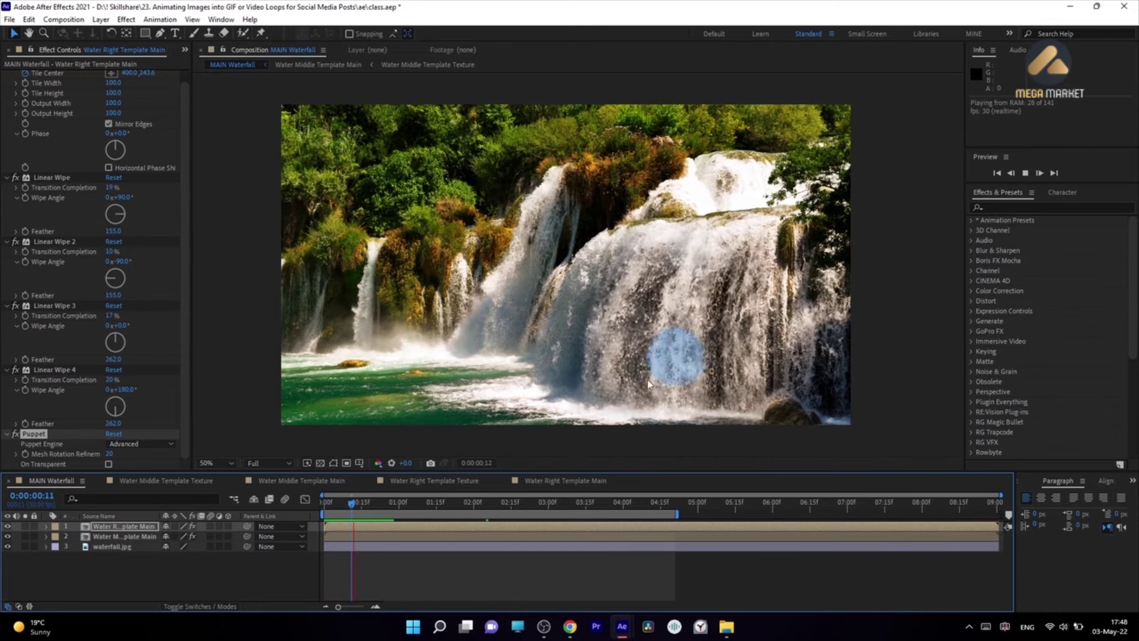
# Step: Apply Sharpen to Water Right Template Main with Amount 150
pyautogui.click(356, 502)
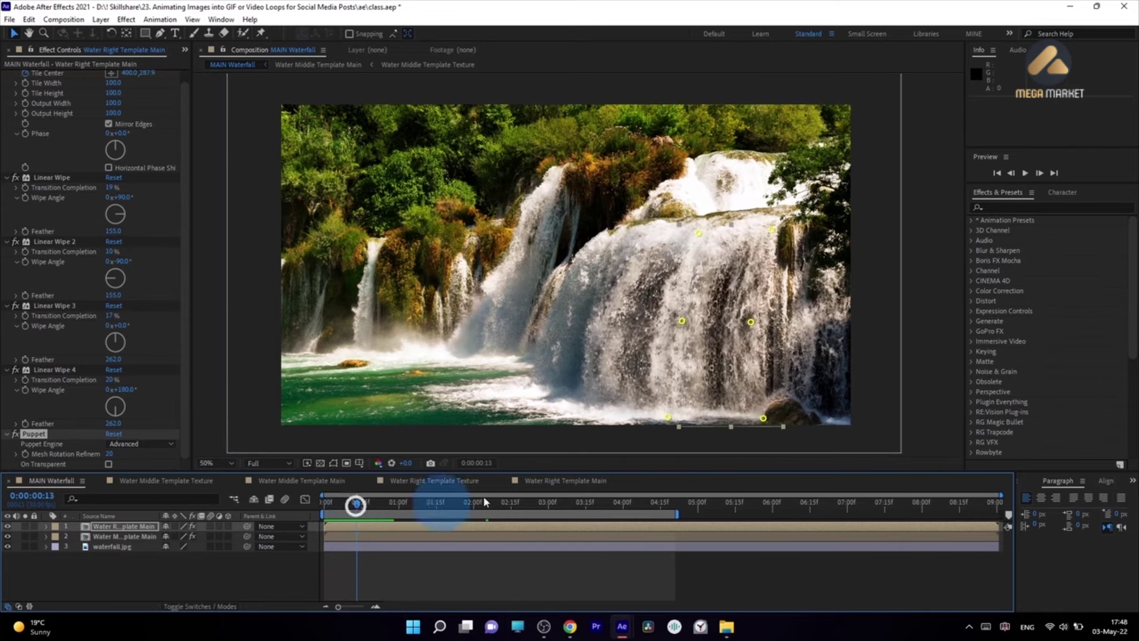
pyautogui.click(1002, 206)
pyautogui.write('sha')
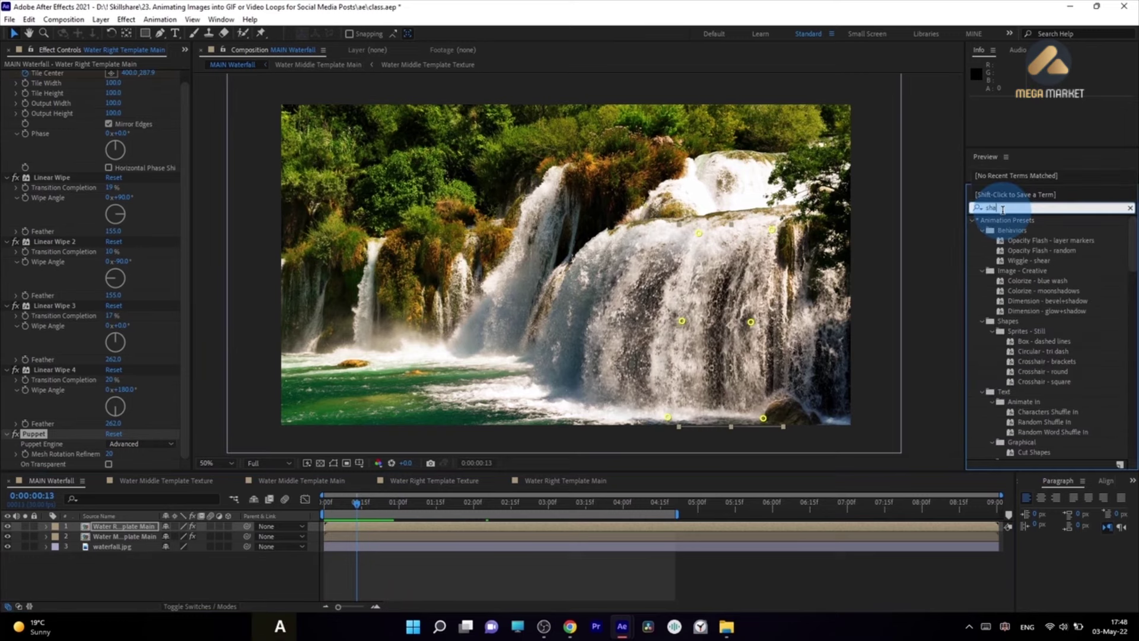
pyautogui.write('rpen')
pyautogui.moveTo(1019, 230); pyautogui.dragTo(122, 527)
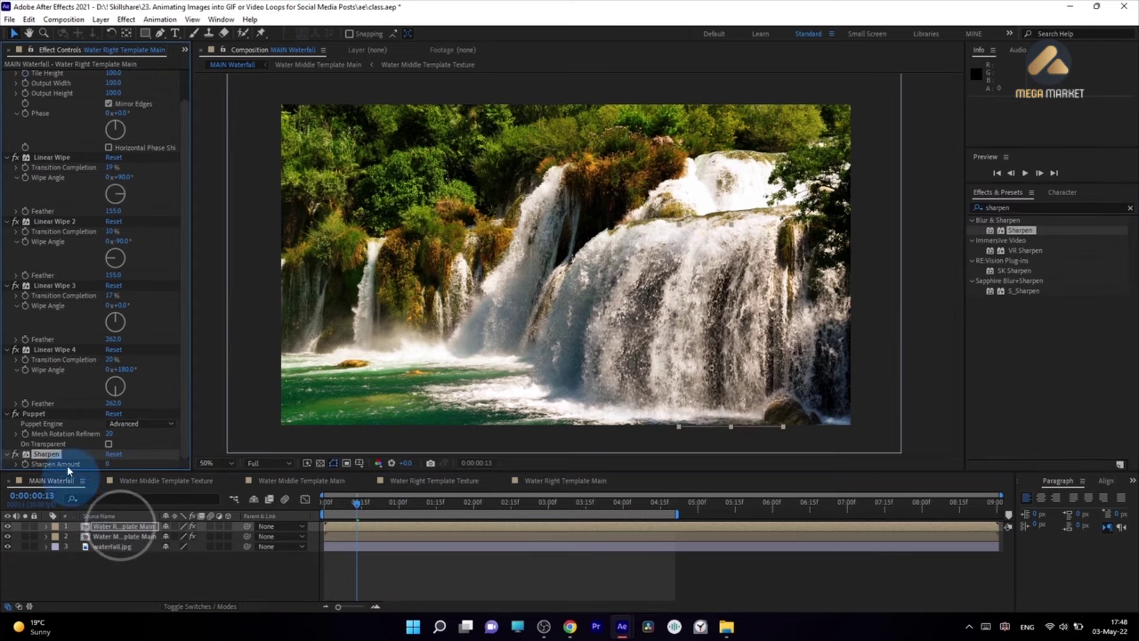
pyautogui.write('150')
pyautogui.press('Return')
pyautogui.scroll(1, 705, 323)
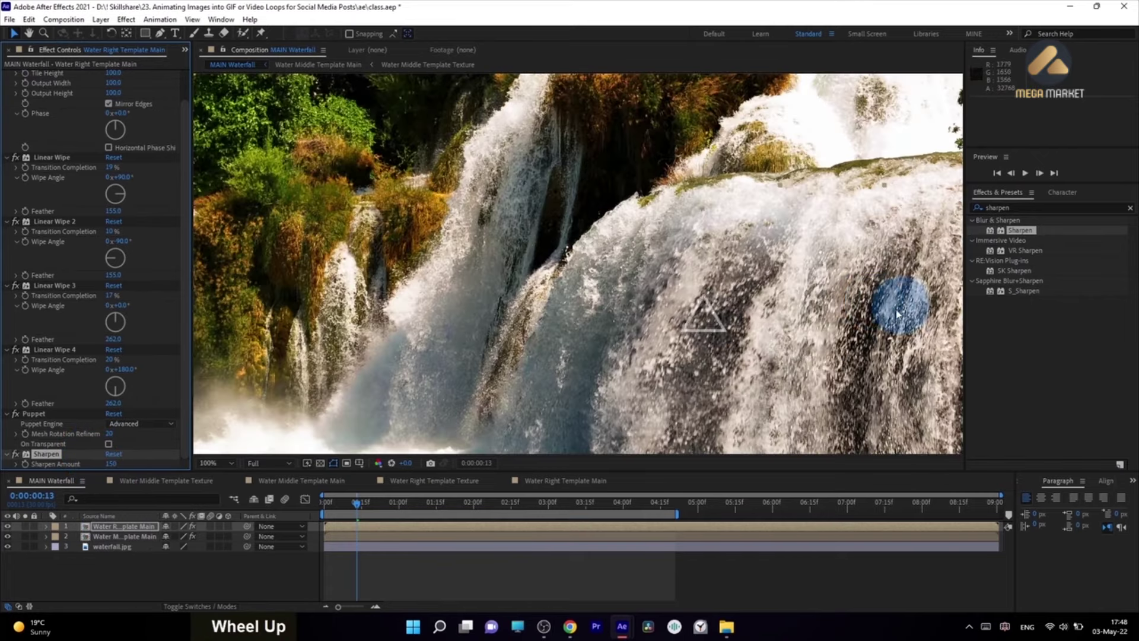
pyautogui.scroll(-1, 863, 354)
# Step: Copy the Sharpen effect onto Water Middle Template Main and scrub to check the result
pyautogui.click(44, 454)
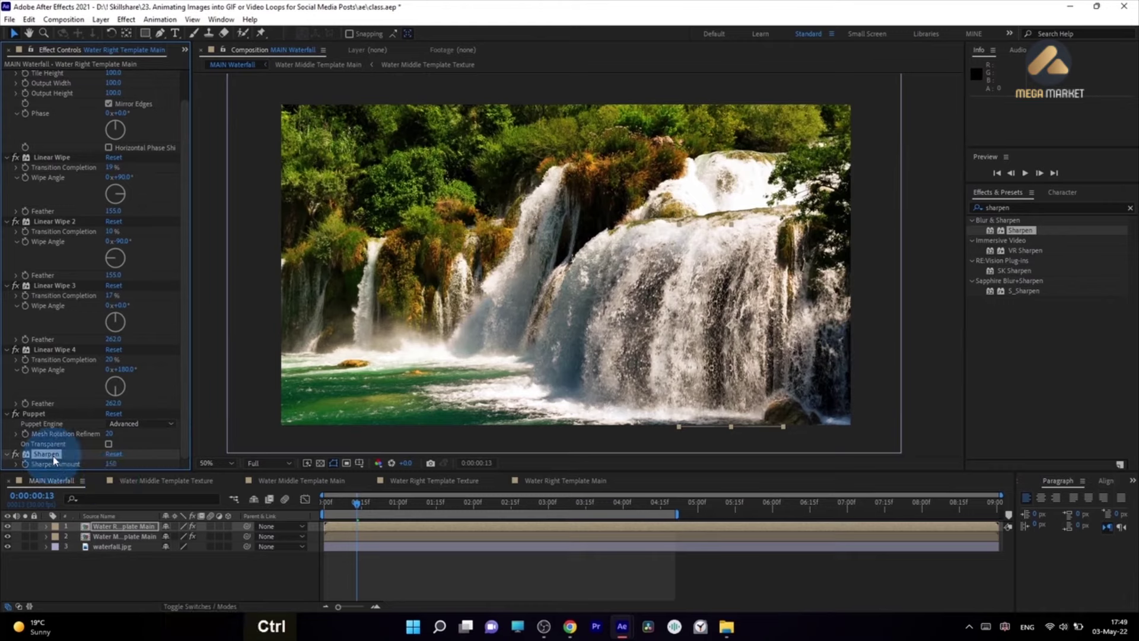
pyautogui.hotkey('ctrl', 'c')
pyautogui.click(132, 537)
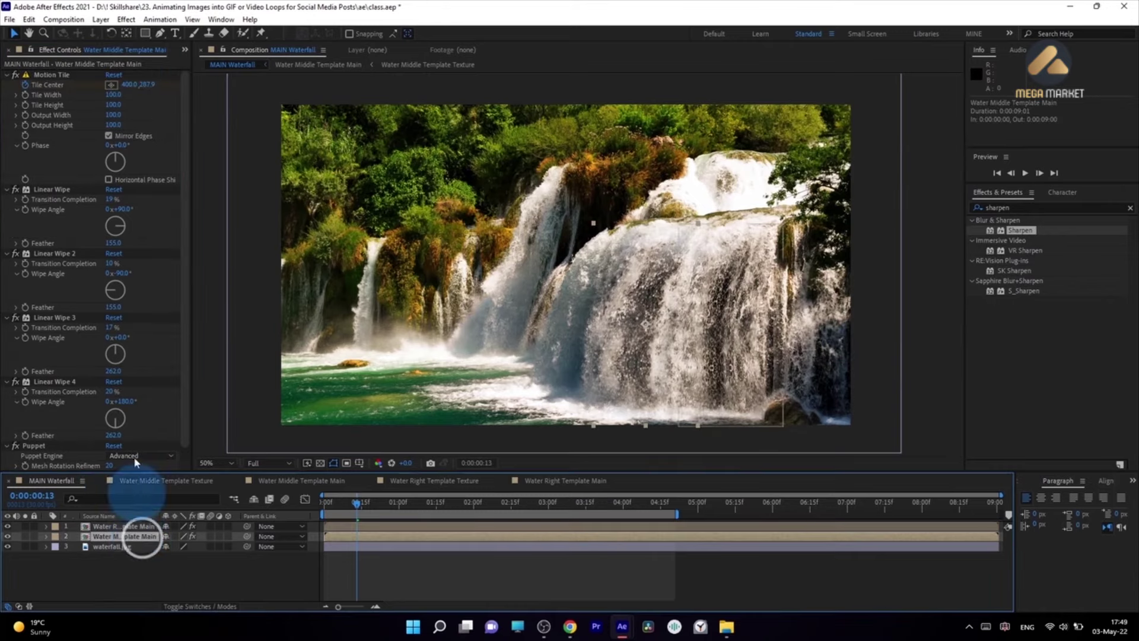
pyautogui.hotkey('ctrl', 'v')
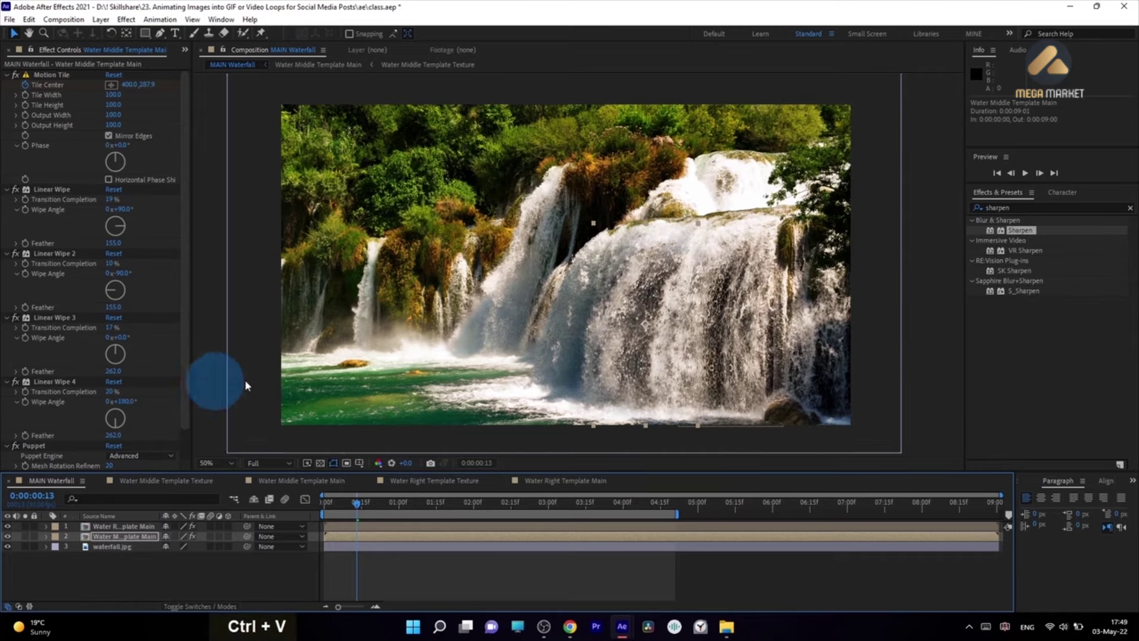
pyautogui.scroll(2, 775, 343)
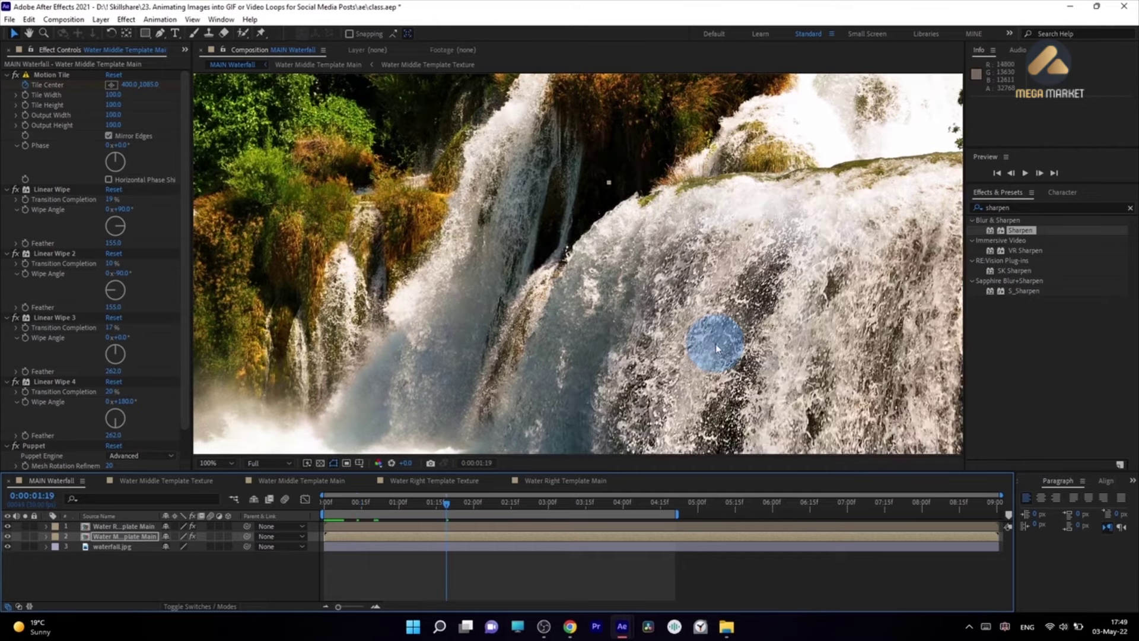
pyautogui.scroll(-1, 686, 331)
pyautogui.scroll(1, 676, 318)
pyautogui.scroll(-1, 695, 308)
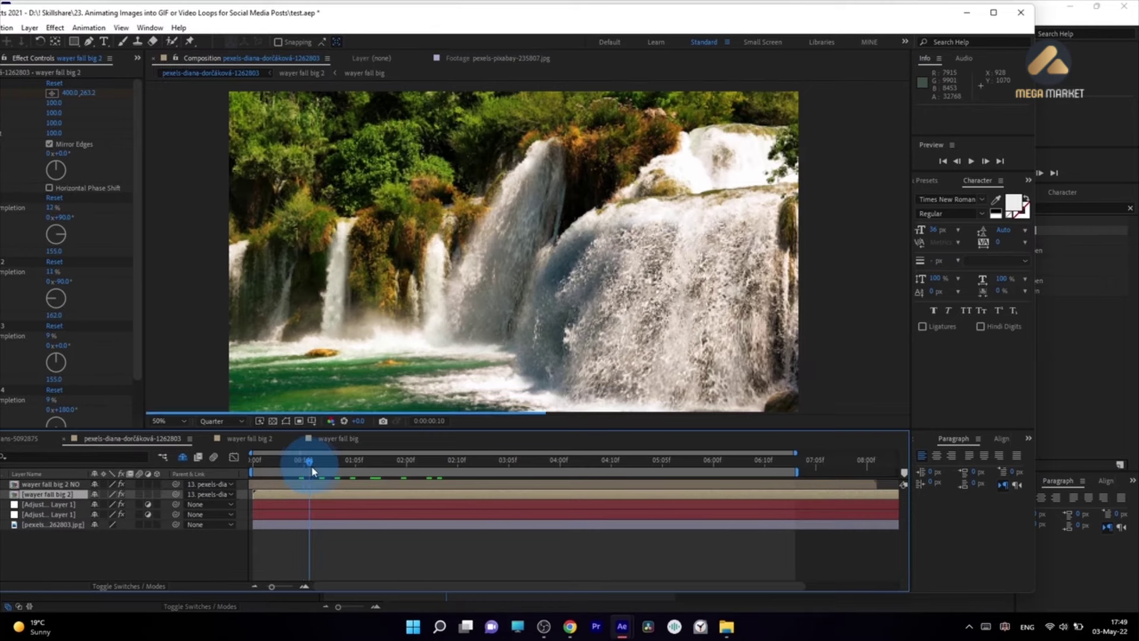
pyautogui.moveTo(312, 471); pyautogui.dragTo(353, 477)
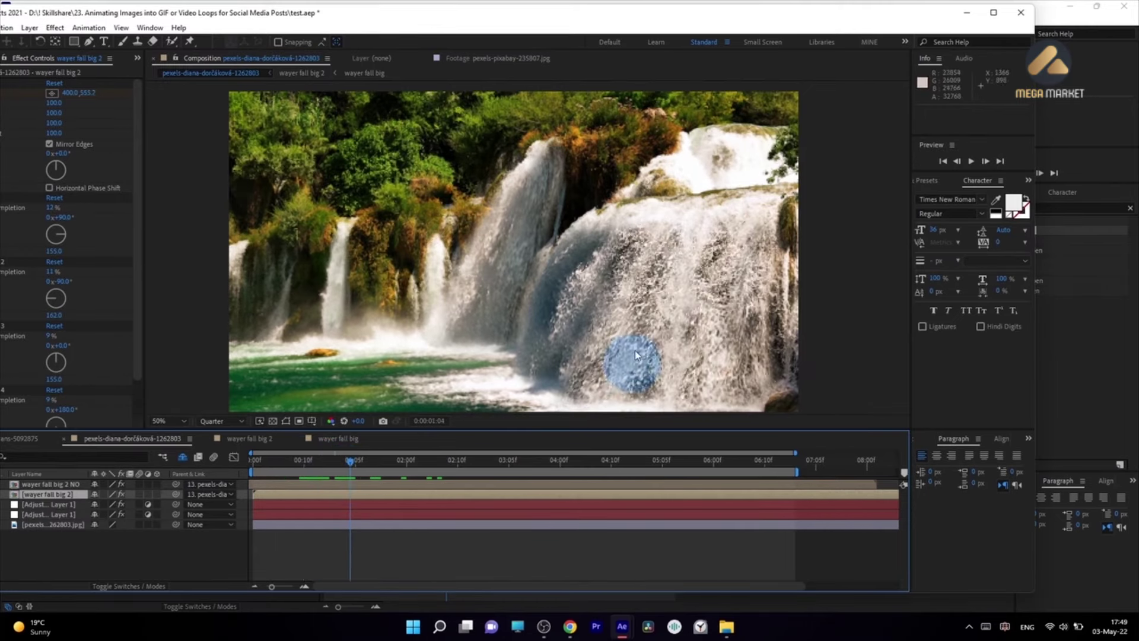
pyautogui.moveTo(348, 471)
pyautogui.mouseDown()
pyautogui.moveTo(308, 469)
pyautogui.moveTo(326, 479)
pyautogui.moveTo(339, 478)
pyautogui.moveTo(314, 465)
pyautogui.moveTo(349, 469)
pyautogui.moveTo(304, 476)
pyautogui.moveTo(346, 480)
pyautogui.mouseUp()
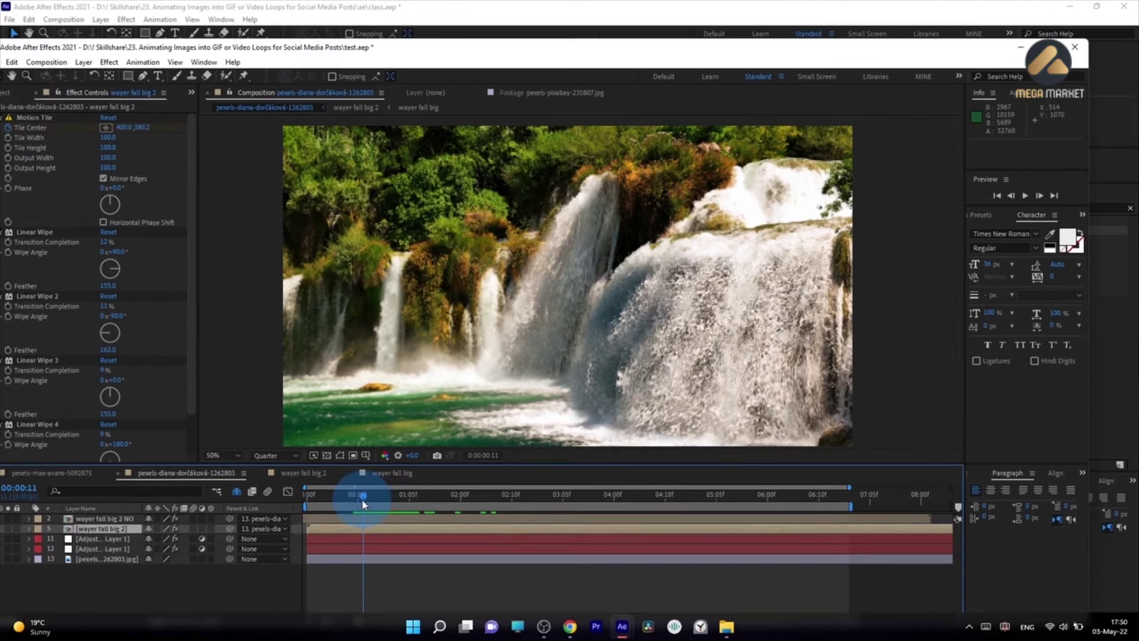
pyautogui.moveTo(364, 503); pyautogui.dragTo(380, 510)
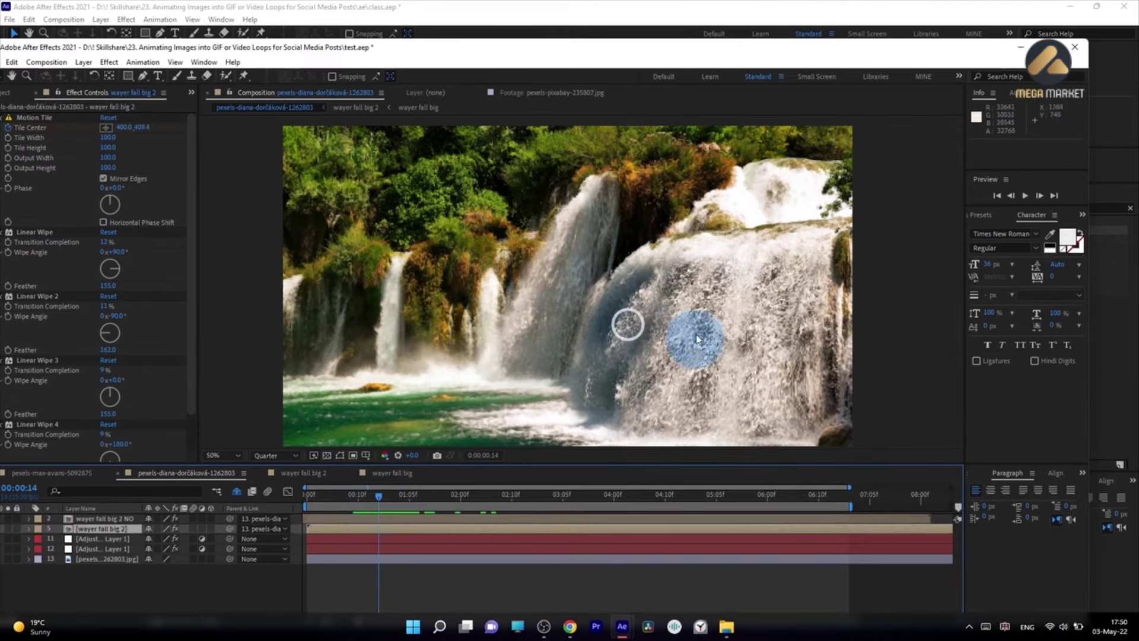
pyautogui.moveTo(379, 504); pyautogui.dragTo(388, 505)
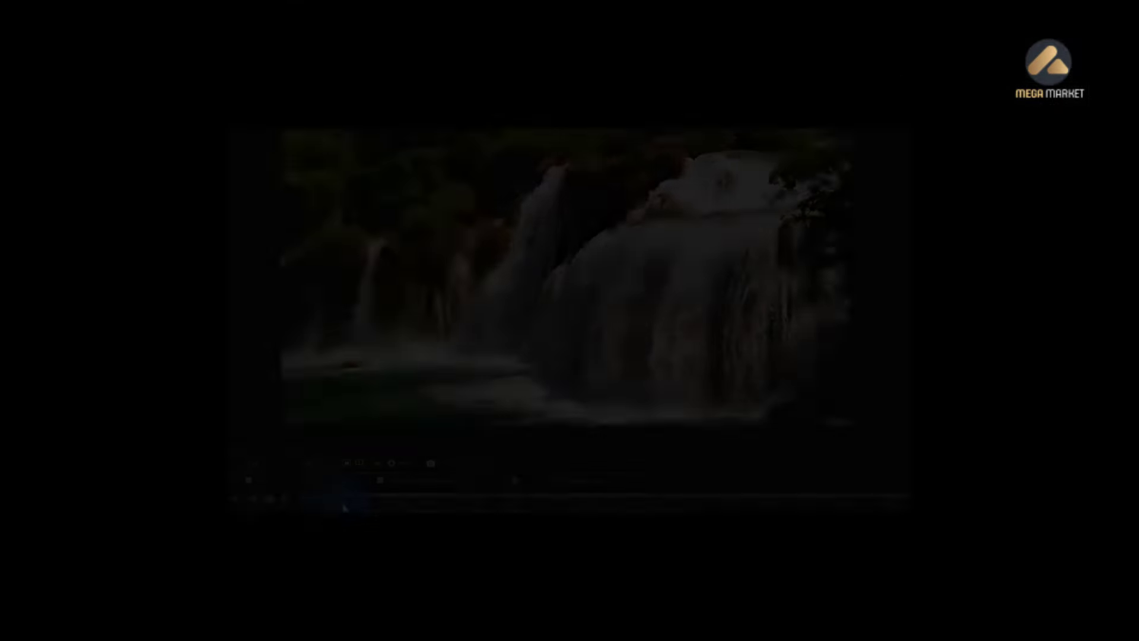
pyautogui.moveTo(344, 507)
pyautogui.mouseDown()
pyautogui.moveTo(326, 508)
pyautogui.moveTo(347, 510)
pyautogui.mouseUp()
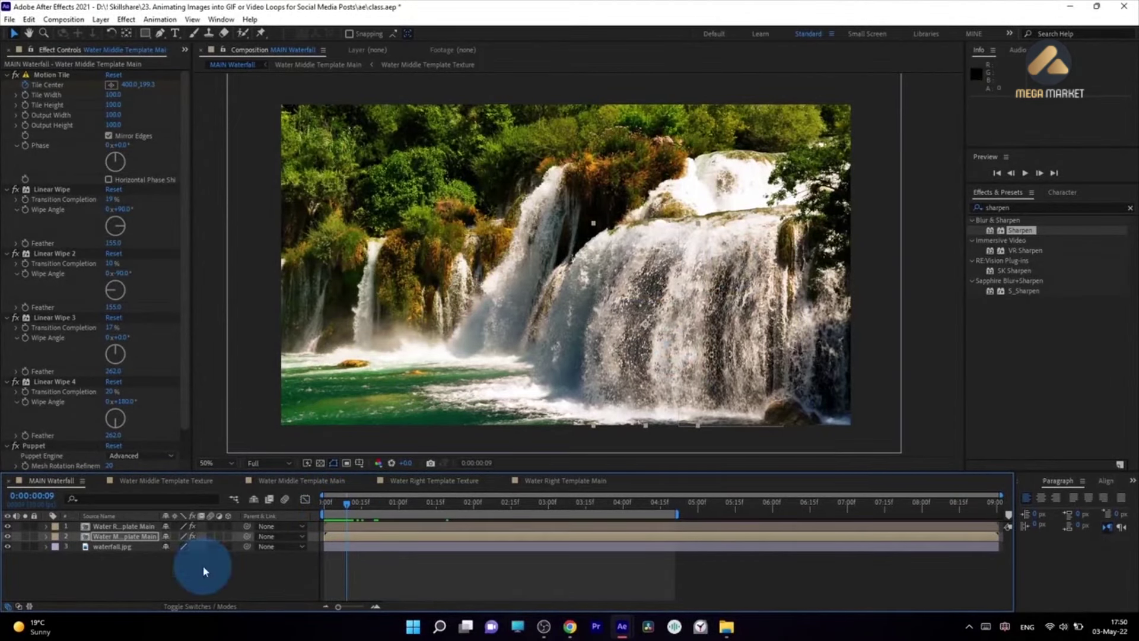
# Step: Move Water Middle Template Main to the top of the stack and duplicate it
pyautogui.click(149, 526)
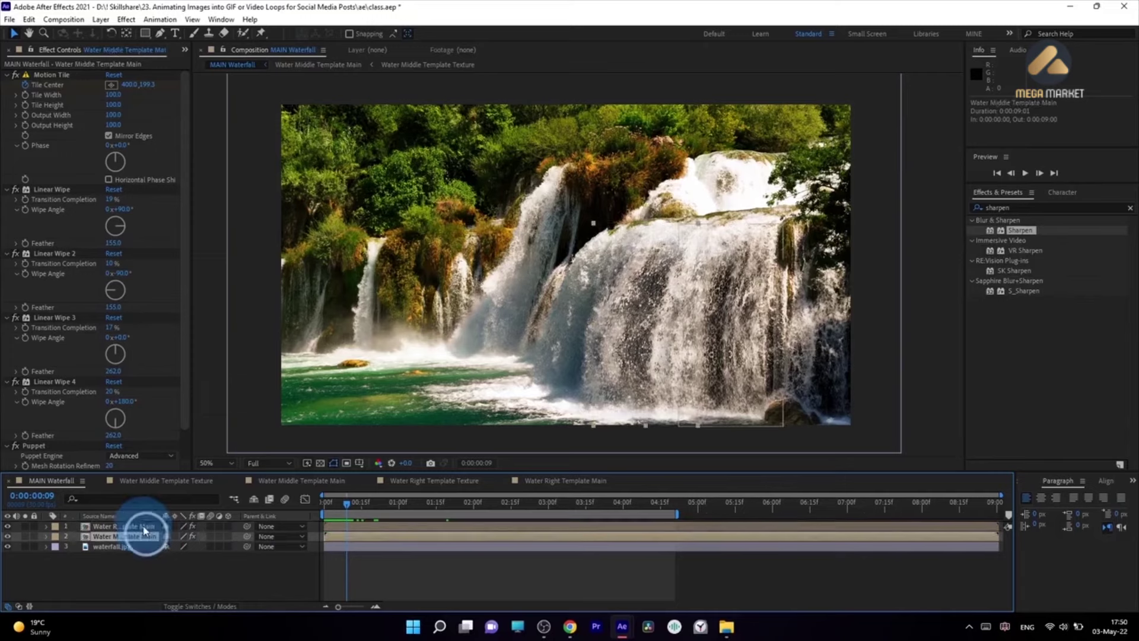
pyautogui.click(145, 537)
pyautogui.moveTo(144, 538)
pyautogui.mouseDown()
pyautogui.moveTo(129, 529)
pyautogui.moveTo(140, 522)
pyautogui.mouseUp()
pyautogui.click(135, 526)
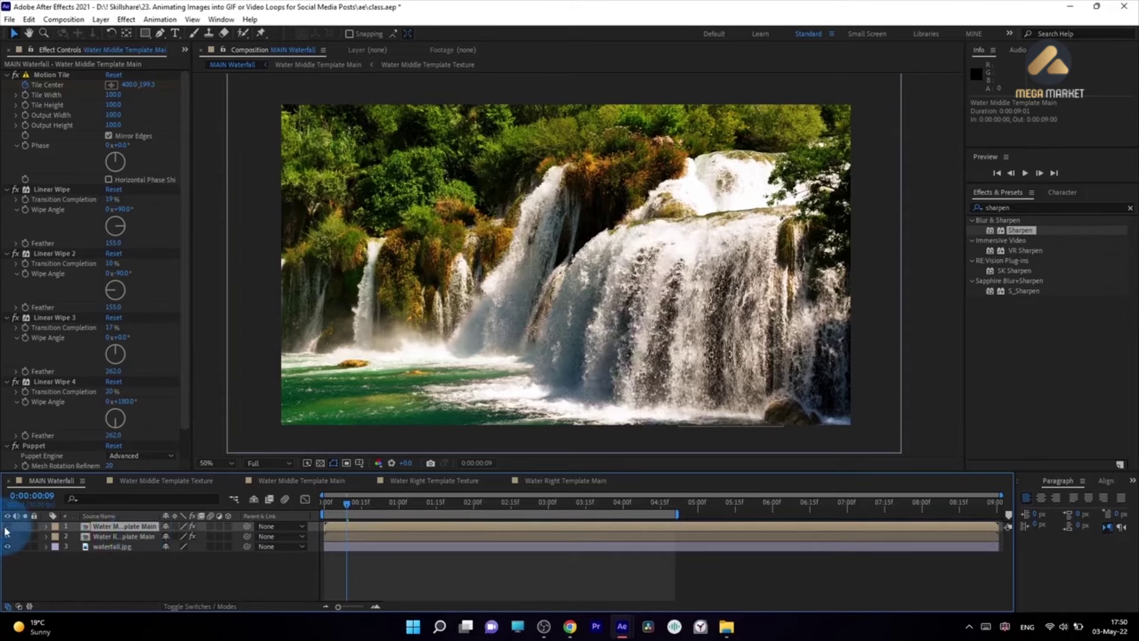
pyautogui.doubleClick(88, 523)
pyautogui.click(118, 526)
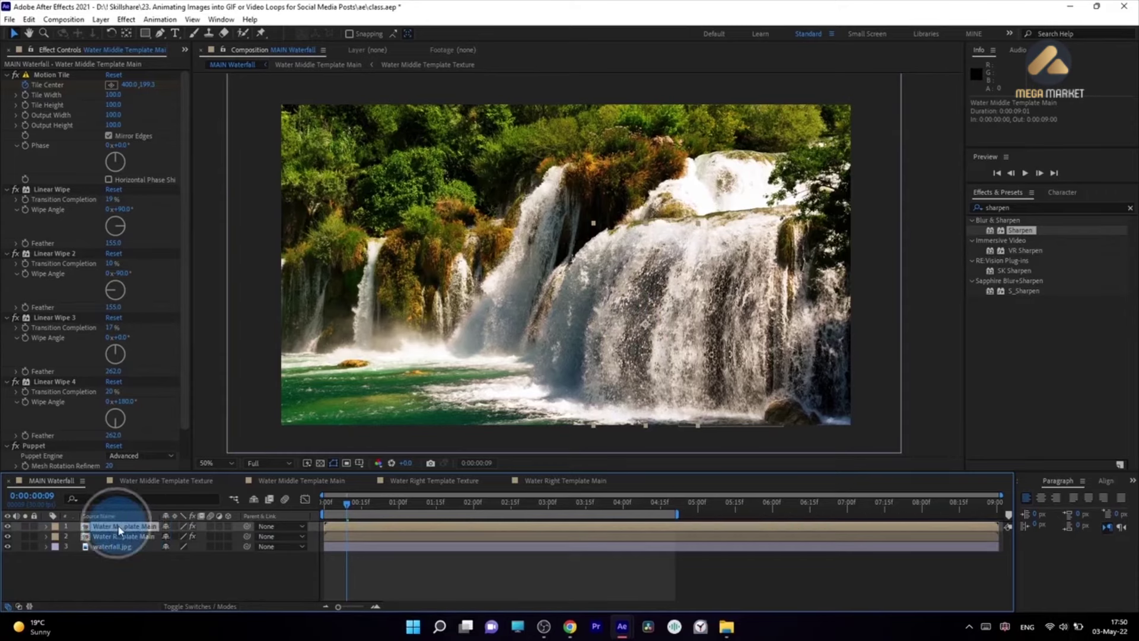
pyautogui.hotkey('ctrl', 'd')
pyautogui.scroll(-4, 59, 452)
# Step: Pull the duplicate's top, middle-right and bottom puppet pins rightward to widen the water
pyautogui.click(33, 413)
pyautogui.click(664, 323)
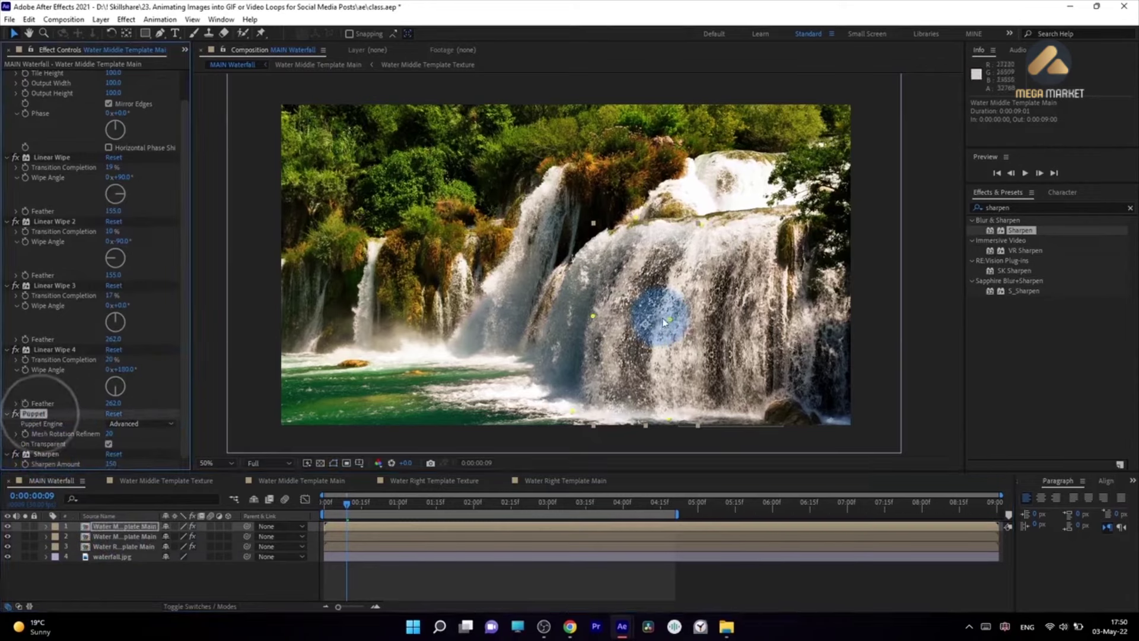
pyautogui.moveTo(678, 326); pyautogui.dragTo(763, 319)
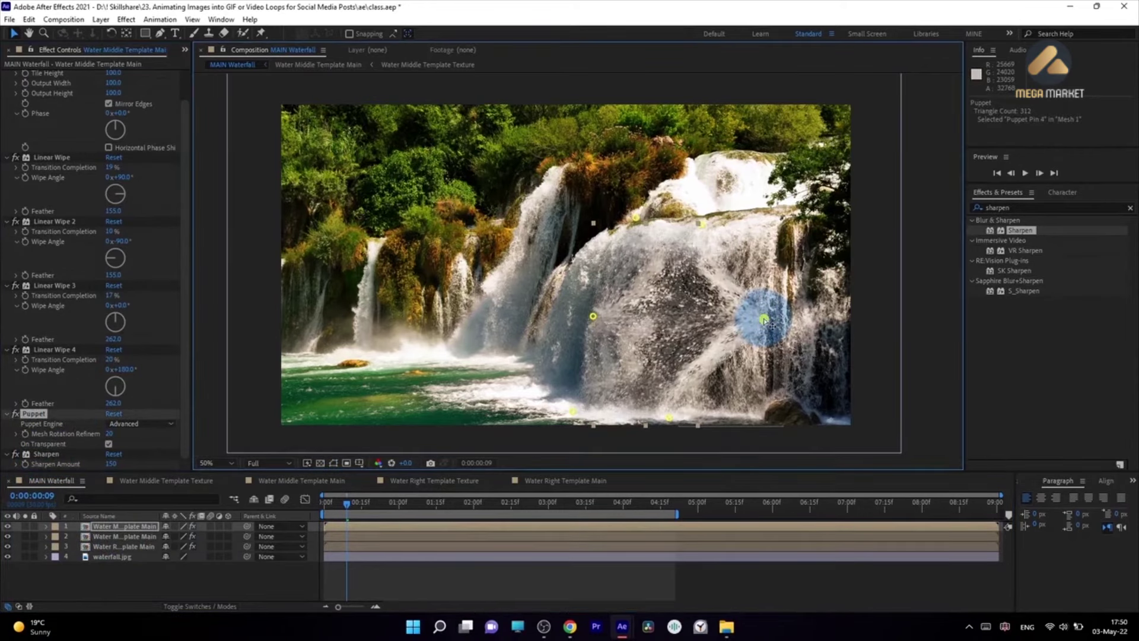
pyautogui.click(717, 236)
pyautogui.moveTo(714, 233); pyautogui.dragTo(791, 235)
pyautogui.click(680, 422)
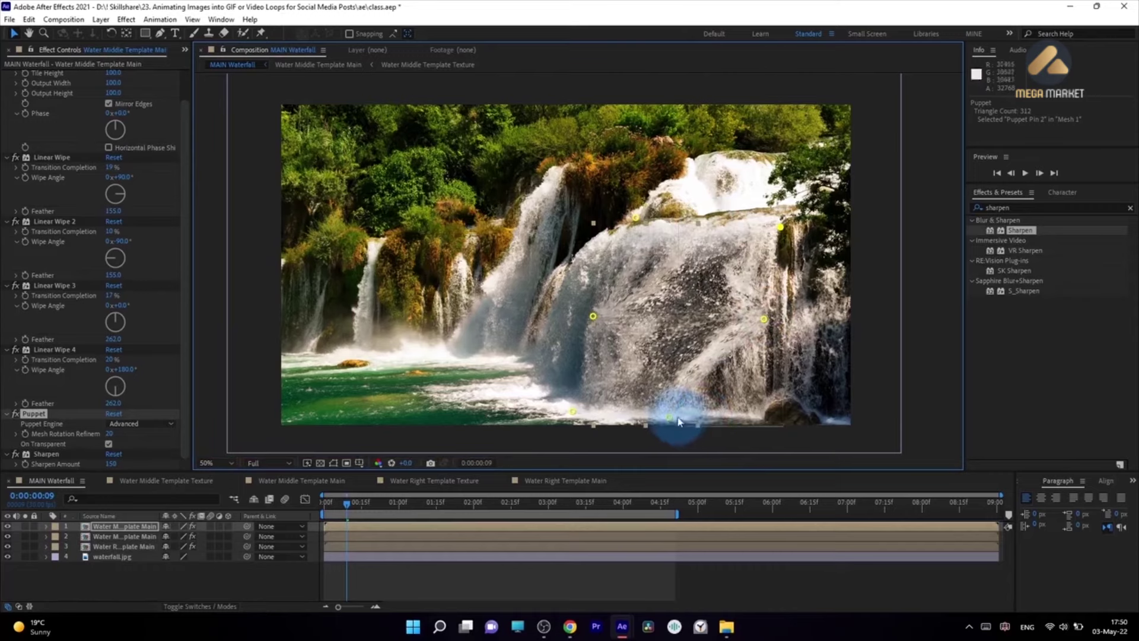
pyautogui.moveTo(672, 420); pyautogui.dragTo(766, 416)
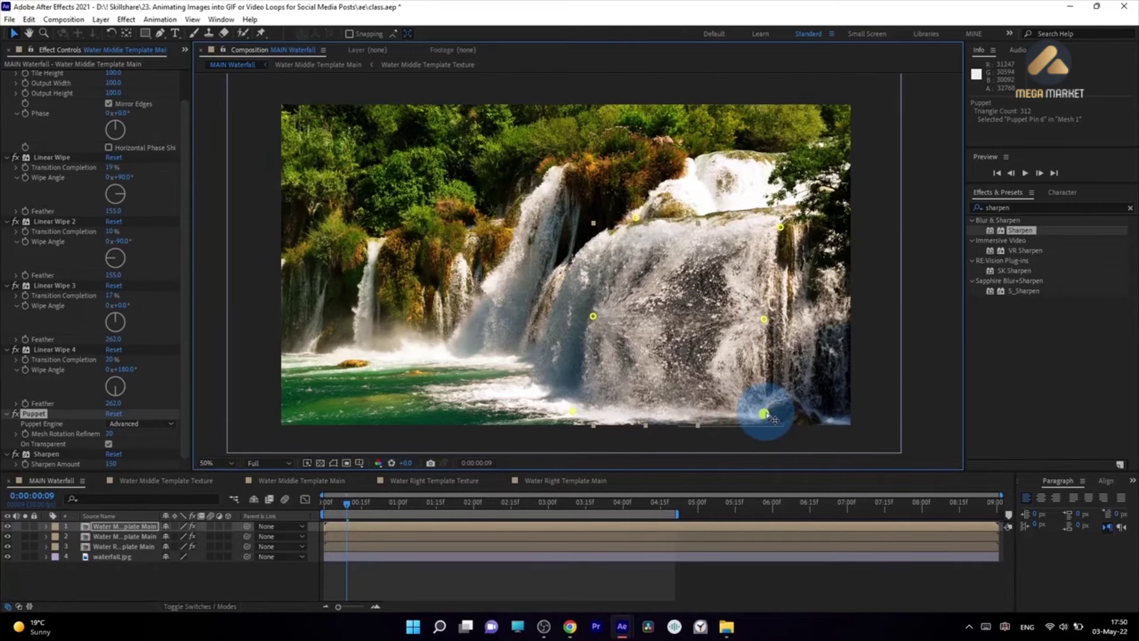
# Step: Delete the left-middle and right-middle puppet pins
pyautogui.click(764, 320)
pyautogui.click(593, 317)
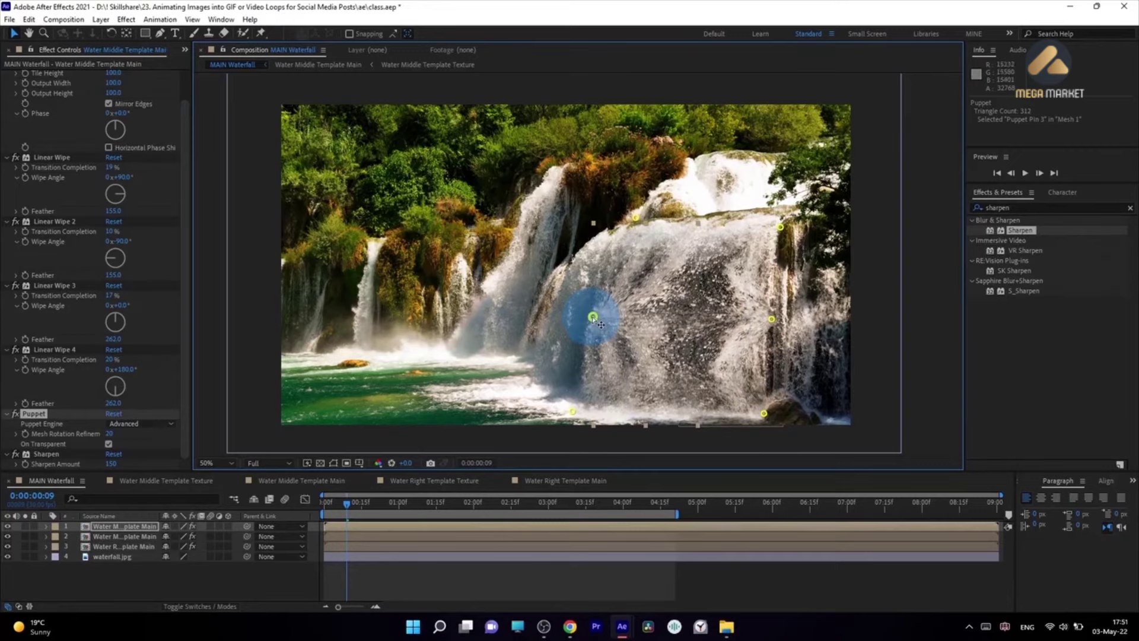
pyautogui.moveTo(605, 325); pyautogui.dragTo(602, 326)
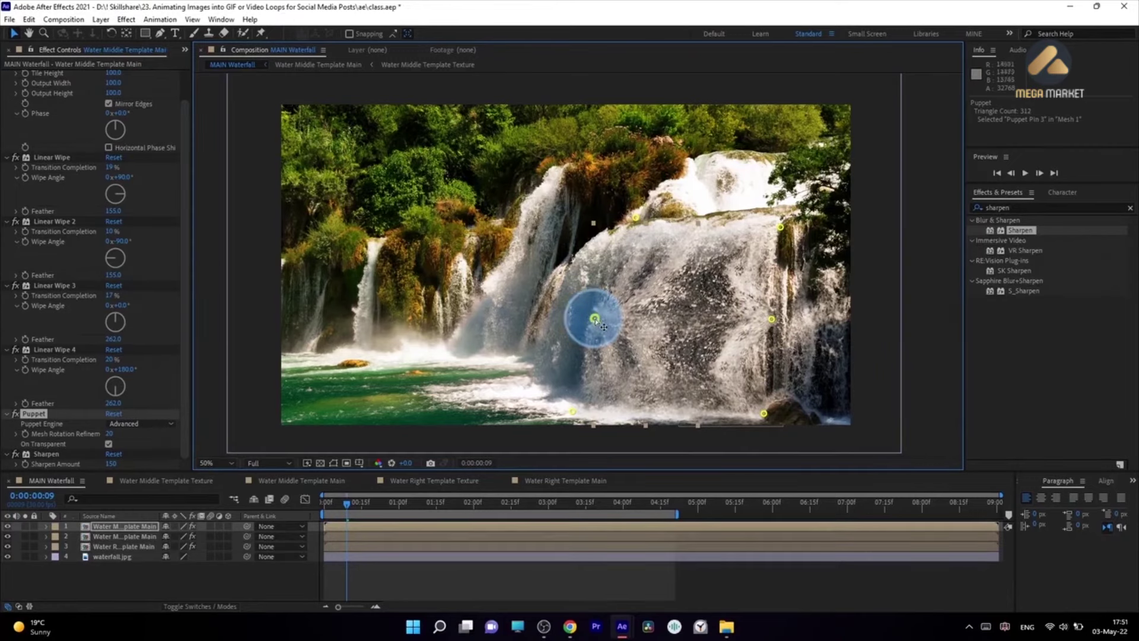
pyautogui.press('Delete')
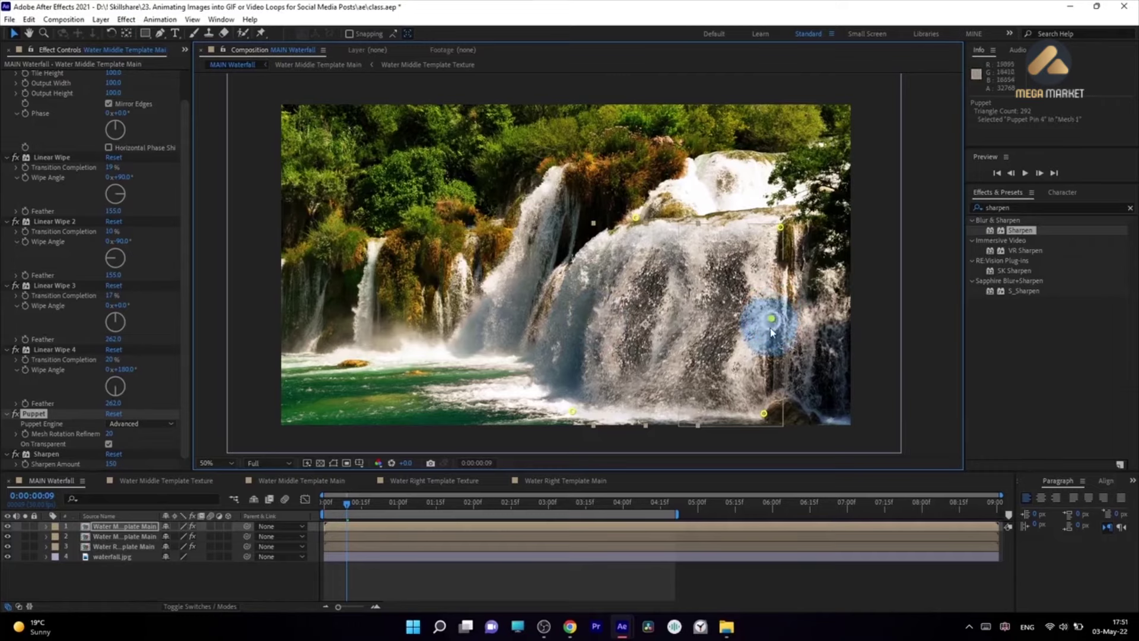
pyautogui.press('Delete')
pyautogui.click(118, 527)
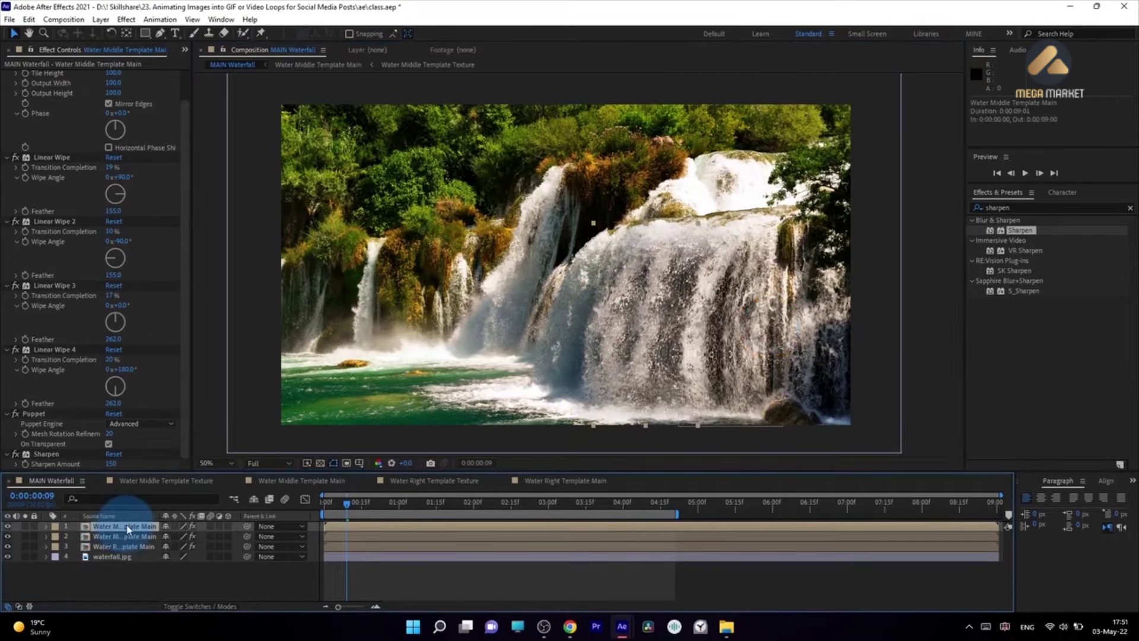
# Step: Unlink the layer's scale, widen it horizontally, and reposition the top and bottom-left pins
pyautogui.press('s')
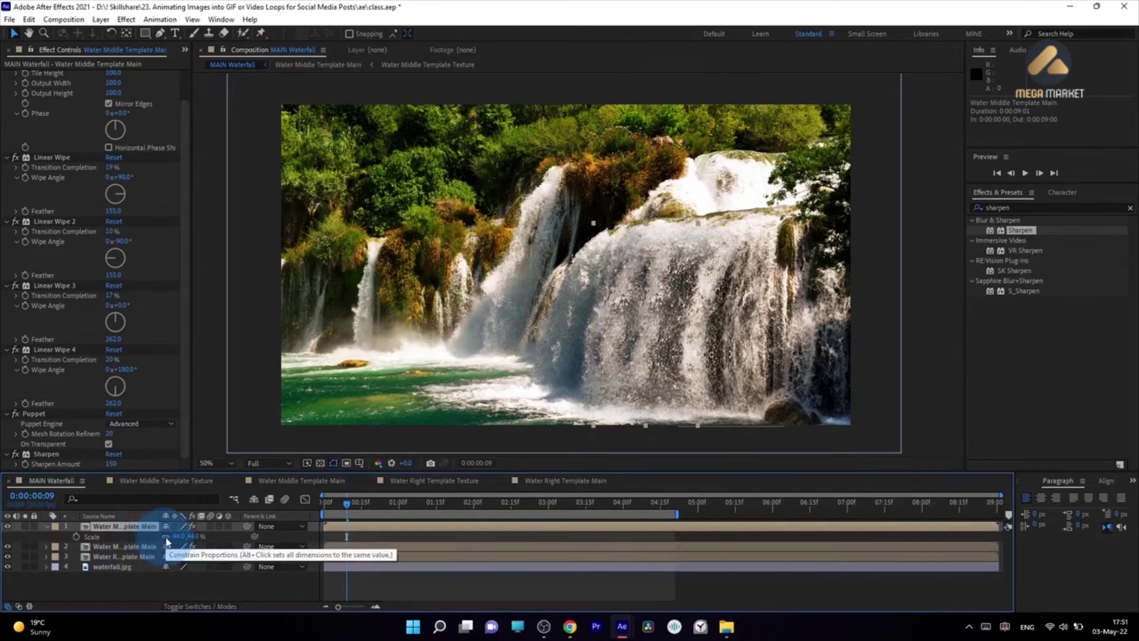
pyautogui.click(165, 537)
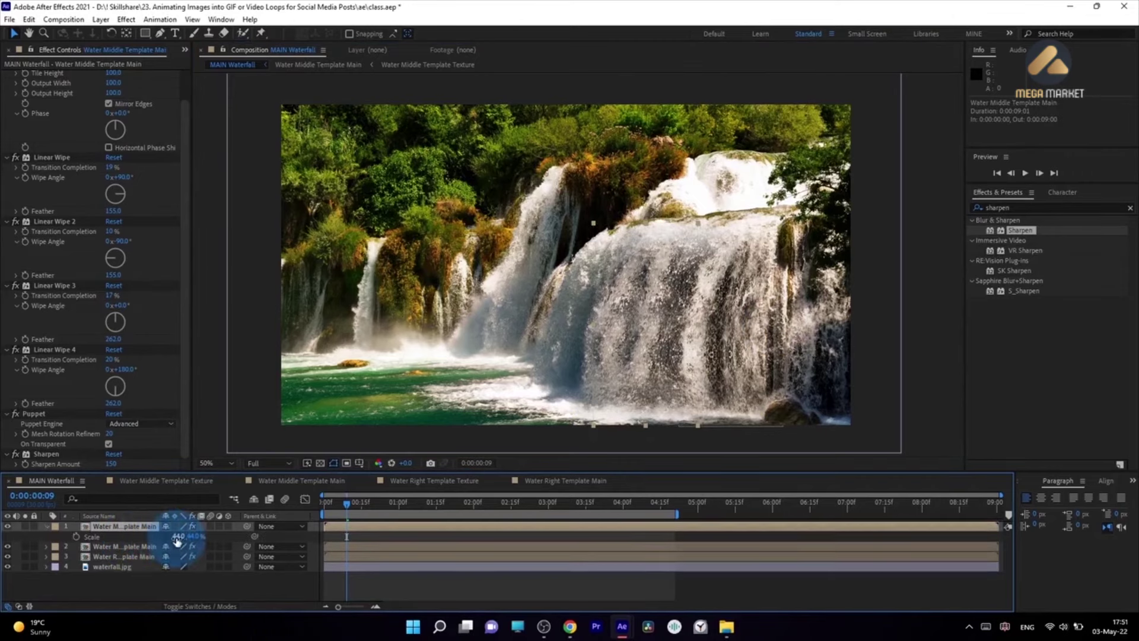
pyautogui.moveTo(178, 537); pyautogui.dragTo(202, 541)
pyautogui.click(33, 413)
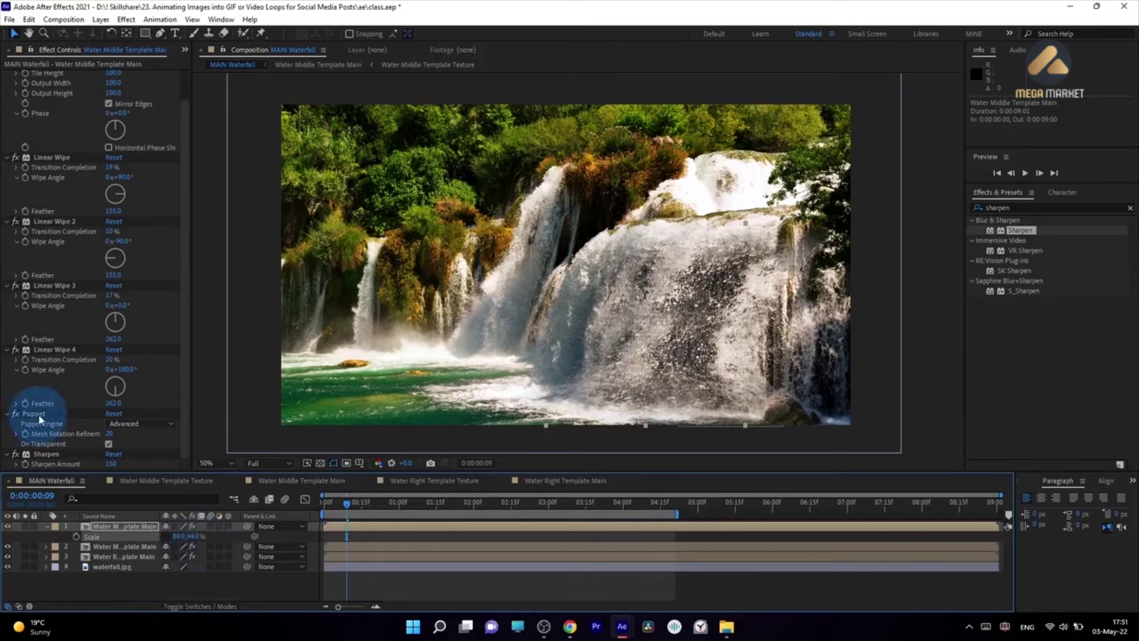
pyautogui.click(606, 227)
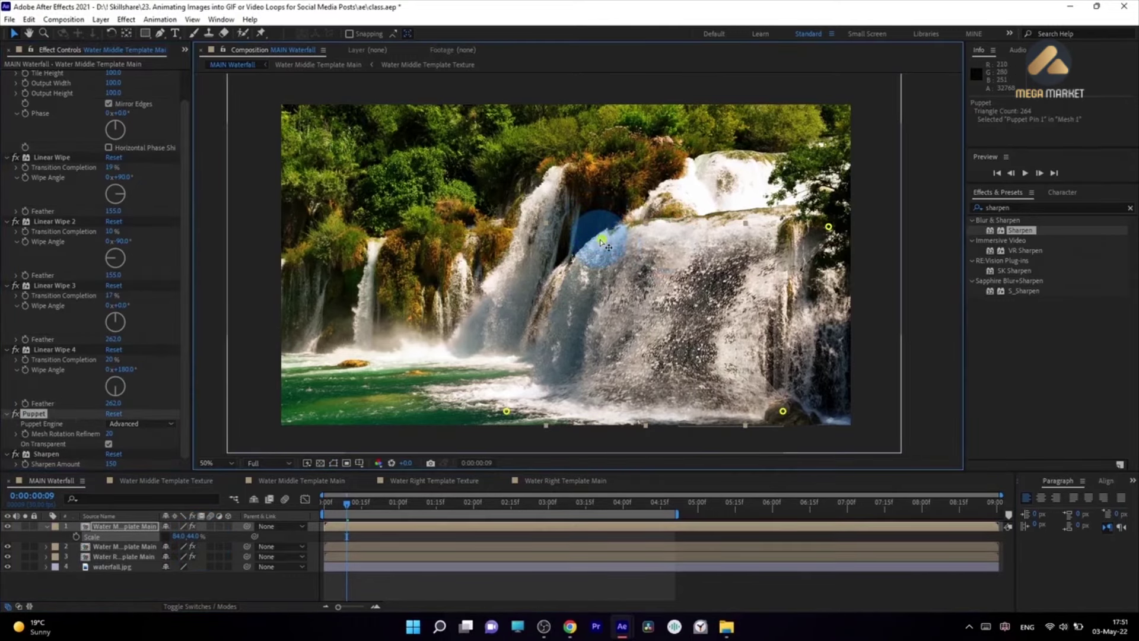
pyautogui.moveTo(605, 238); pyautogui.dragTo(598, 237)
pyautogui.moveTo(506, 411); pyautogui.dragTo(572, 392)
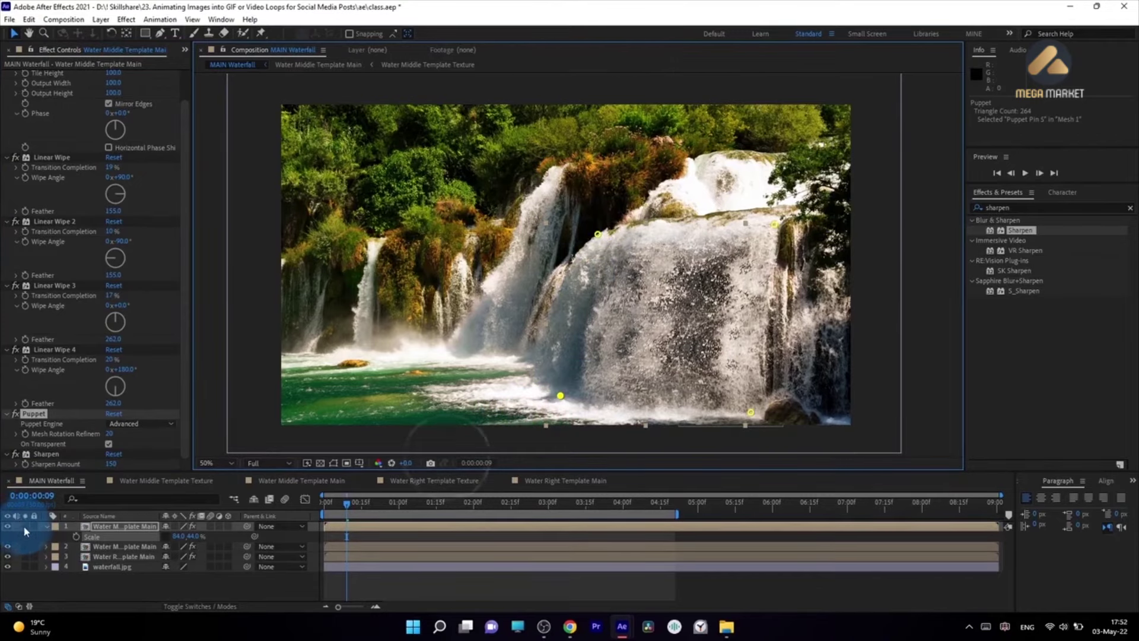
# Step: Solo the layer, nudge the top-right pin, and set horizontal scale to 89%
pyautogui.click(25, 526)
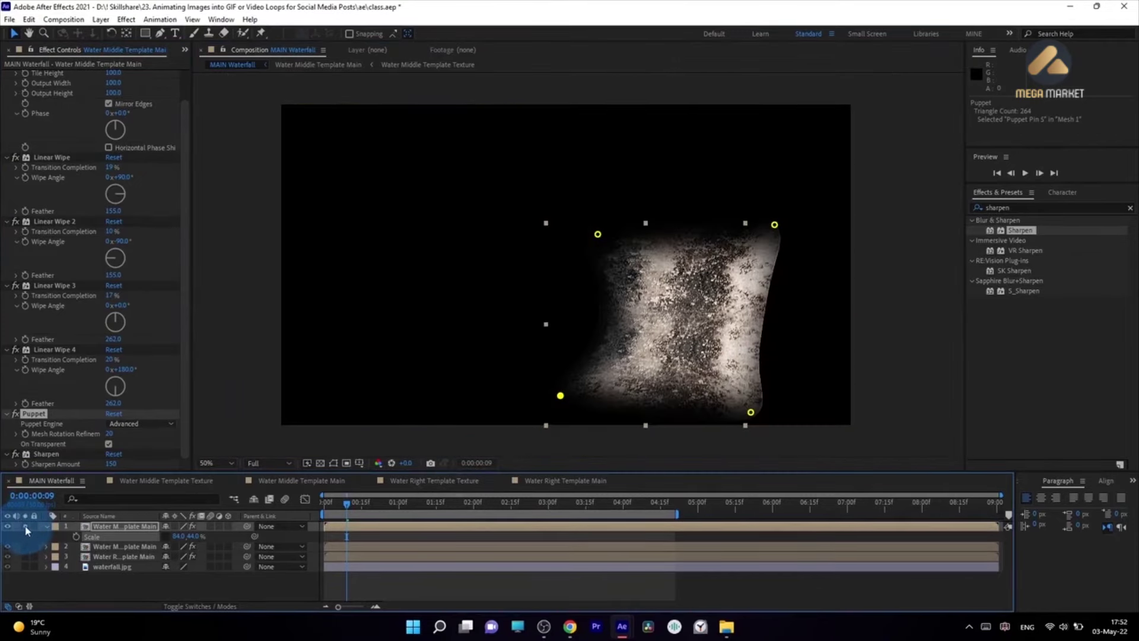
pyautogui.click(774, 224)
pyautogui.moveTo(774, 224); pyautogui.dragTo(769, 228)
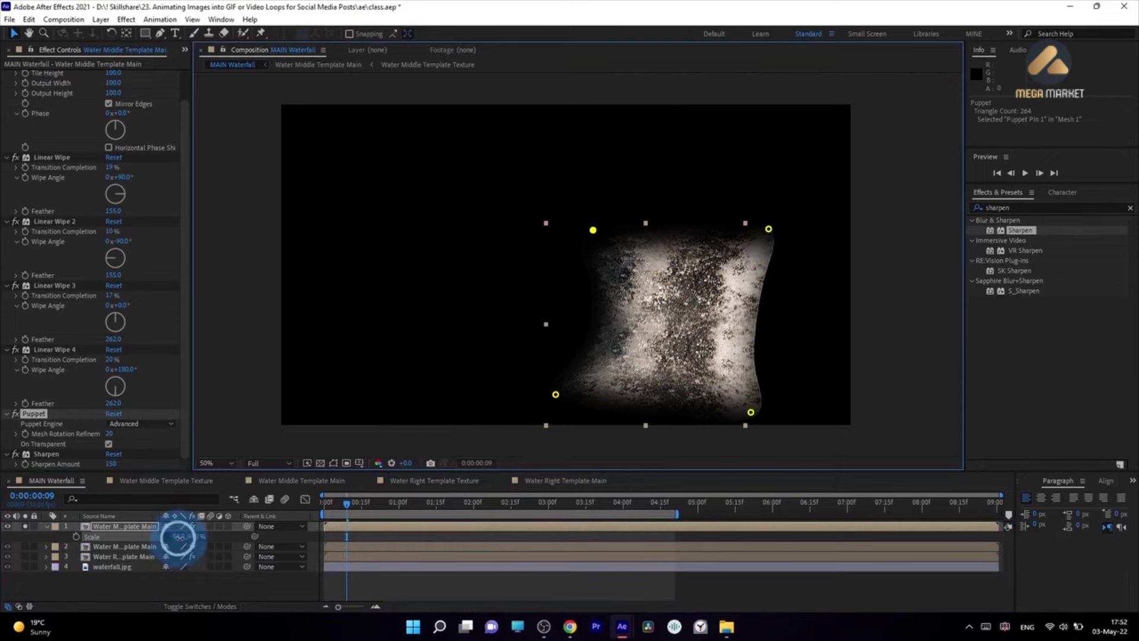
pyautogui.moveTo(179, 538); pyautogui.dragTo(183, 538)
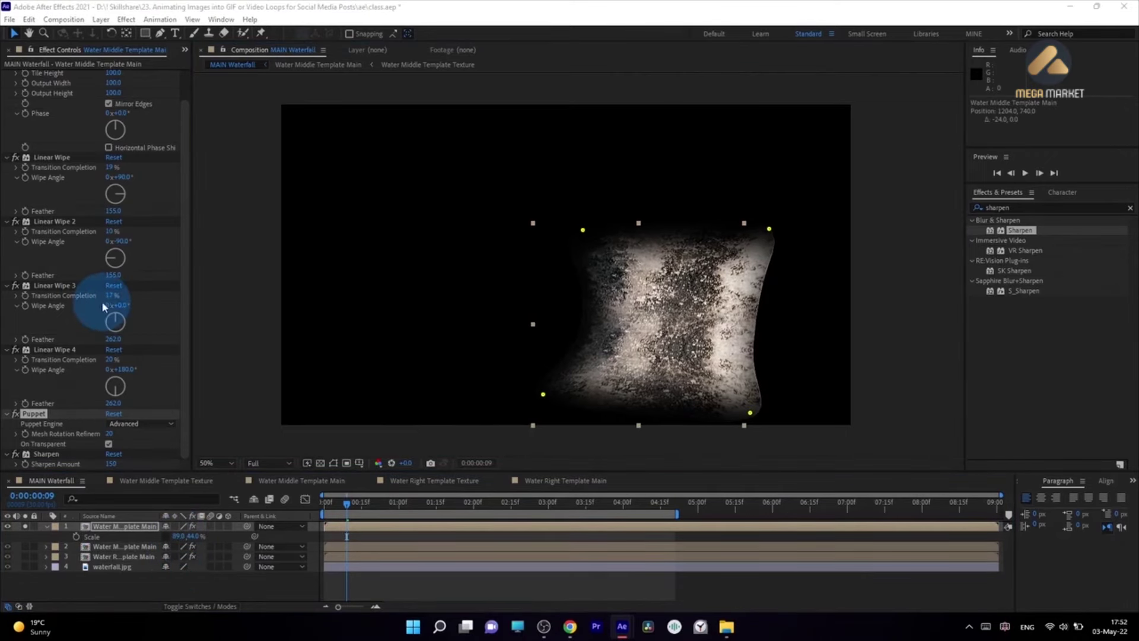
# Step: Raise Linear Wipe 2's Transition Completion to about 23%
pyautogui.click(111, 233)
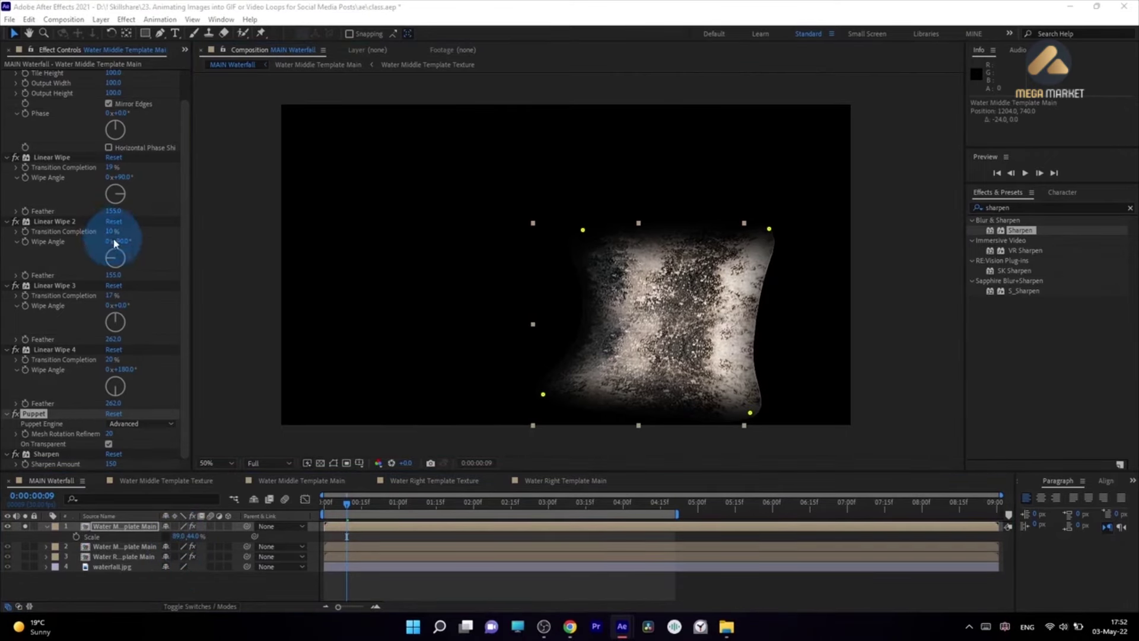
pyautogui.moveTo(111, 236); pyautogui.dragTo(116, 232)
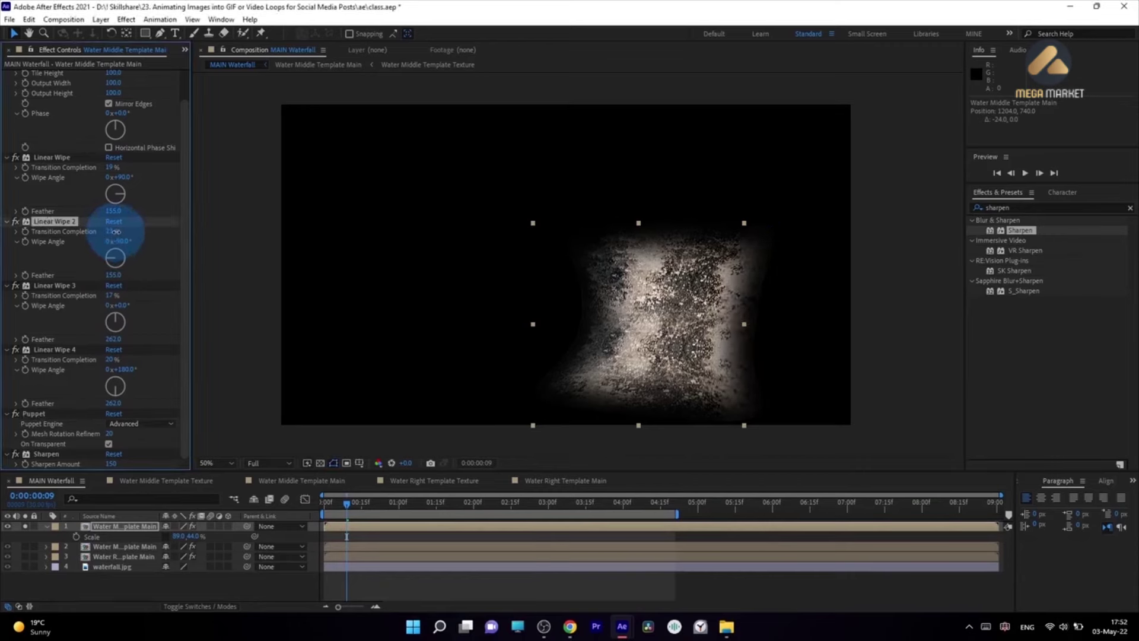
pyautogui.click(116, 168)
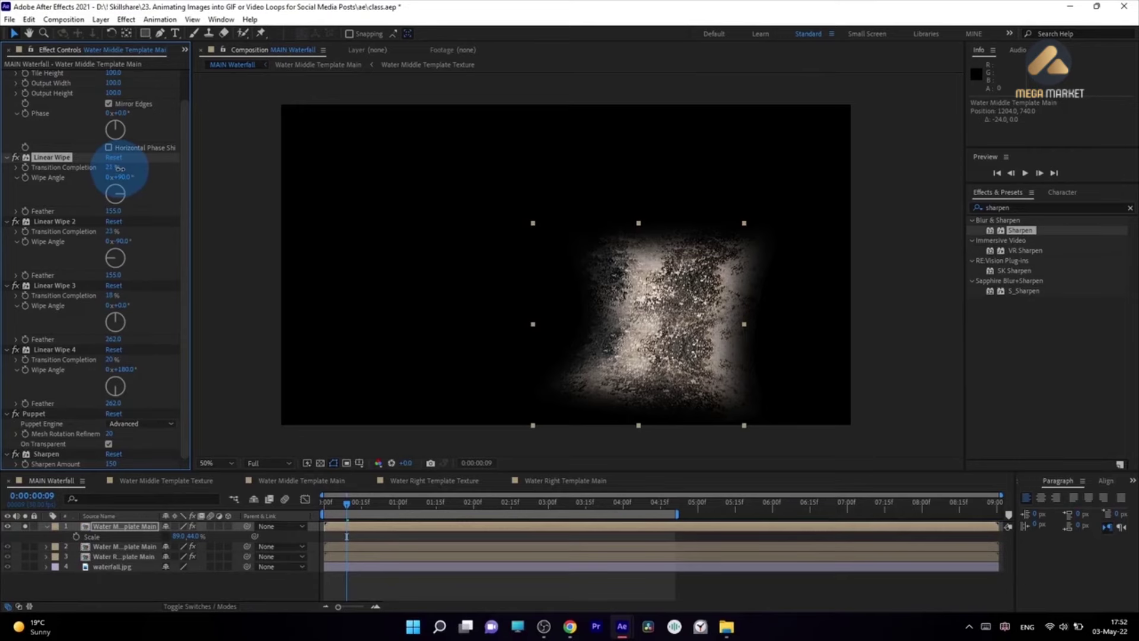
# Step: Unsolo and collapse the texture layer, inspect the waterfall, and show the Modes column
pyautogui.click(25, 527)
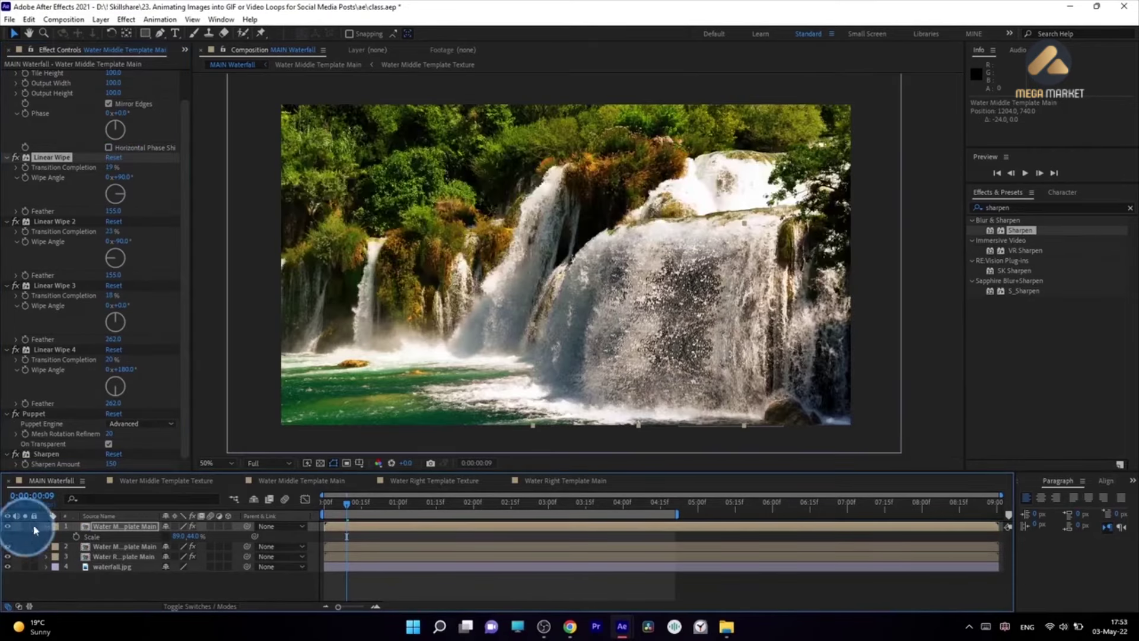
pyautogui.click(46, 526)
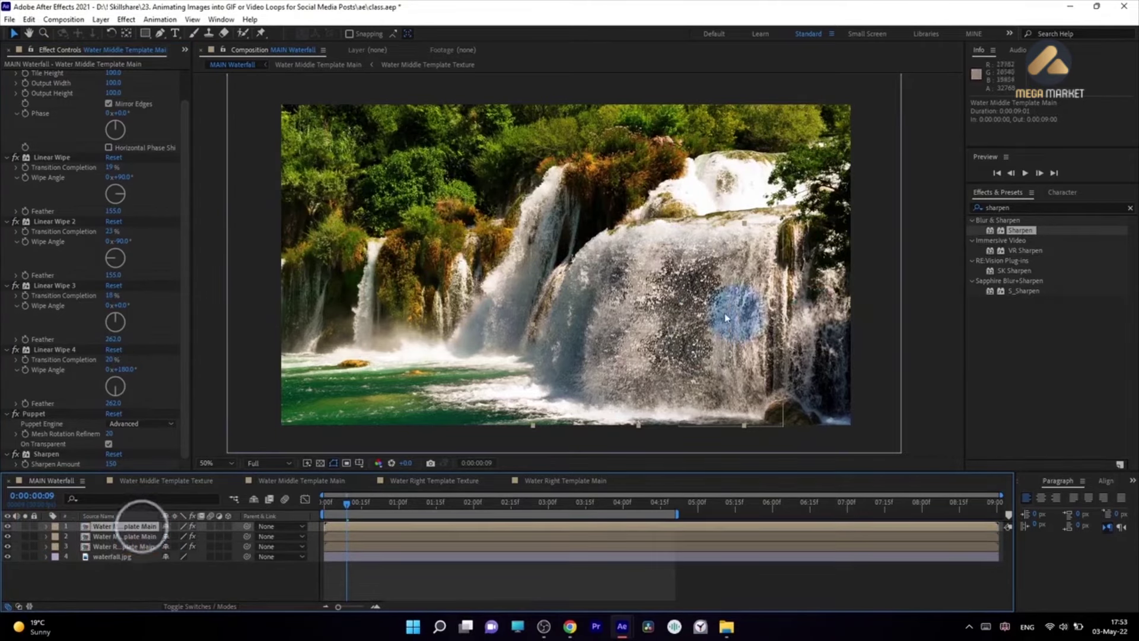
pyautogui.scroll(2, 702, 315)
pyautogui.press('space')
pyautogui.moveTo(718, 265); pyautogui.dragTo(704, 282)
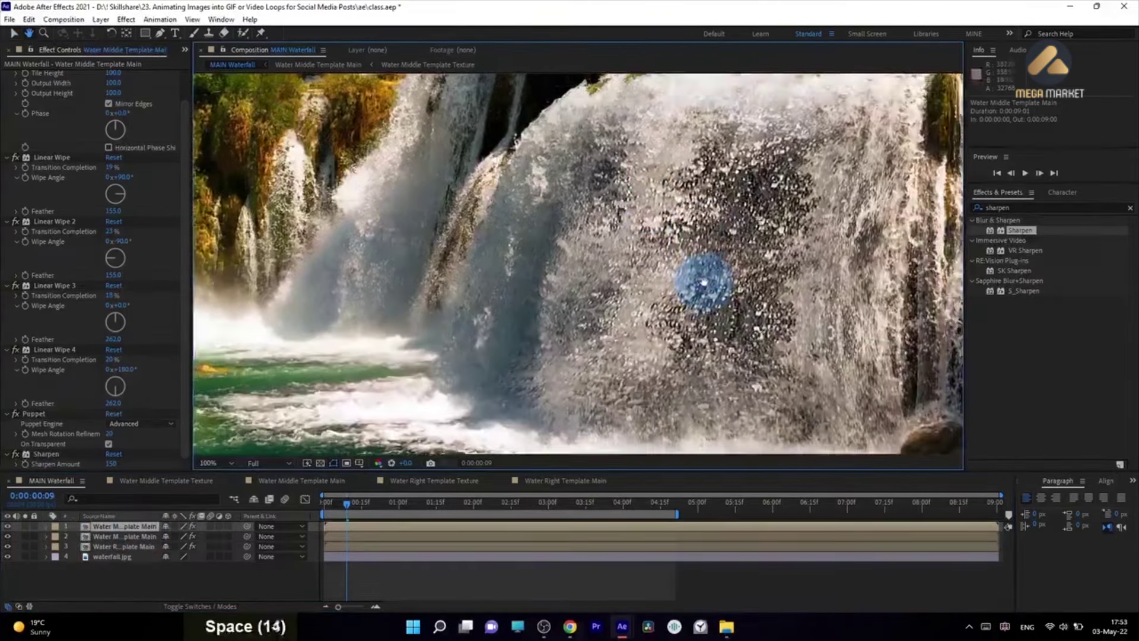
pyautogui.scroll(-2, 701, 289)
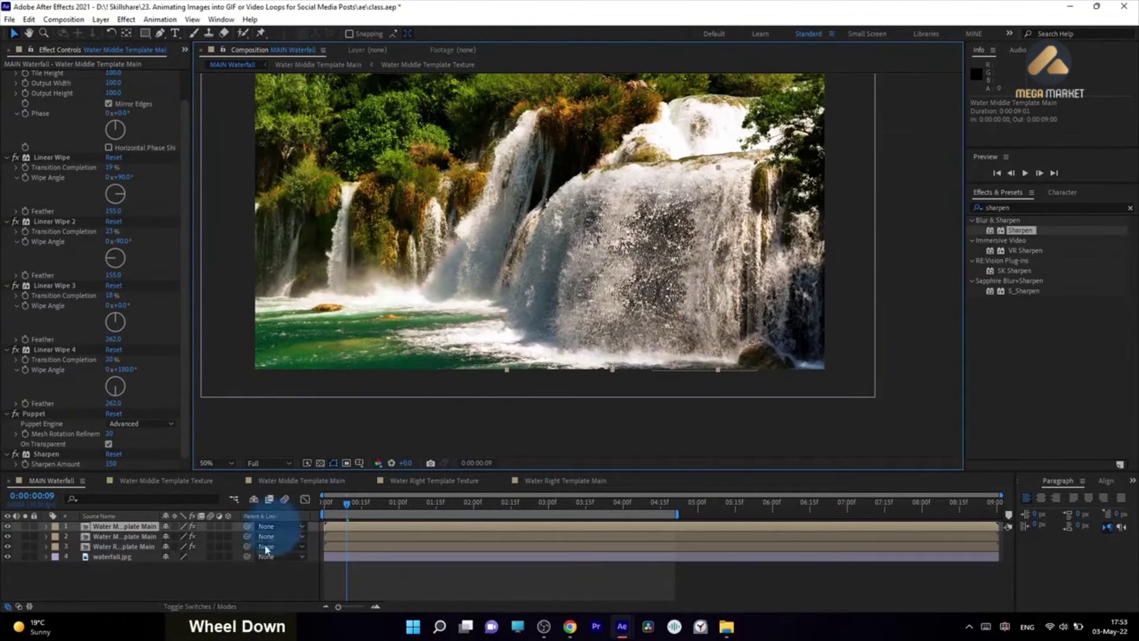
pyautogui.click(213, 606)
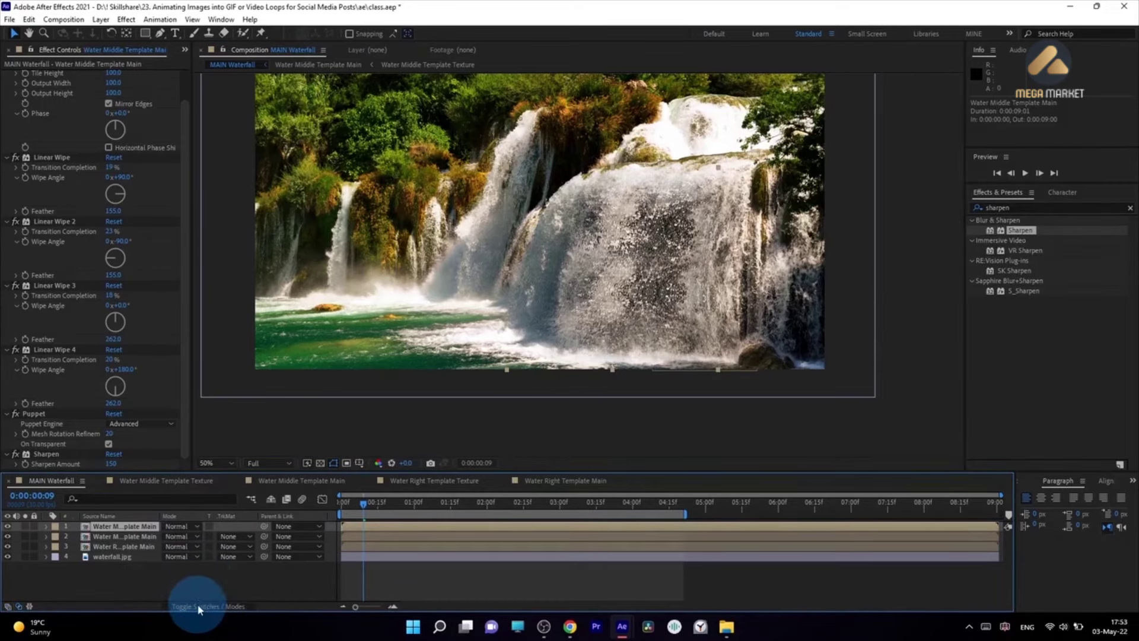
# Step: Set the top texture layer's blending mode to Lighten
pyautogui.click(185, 526)
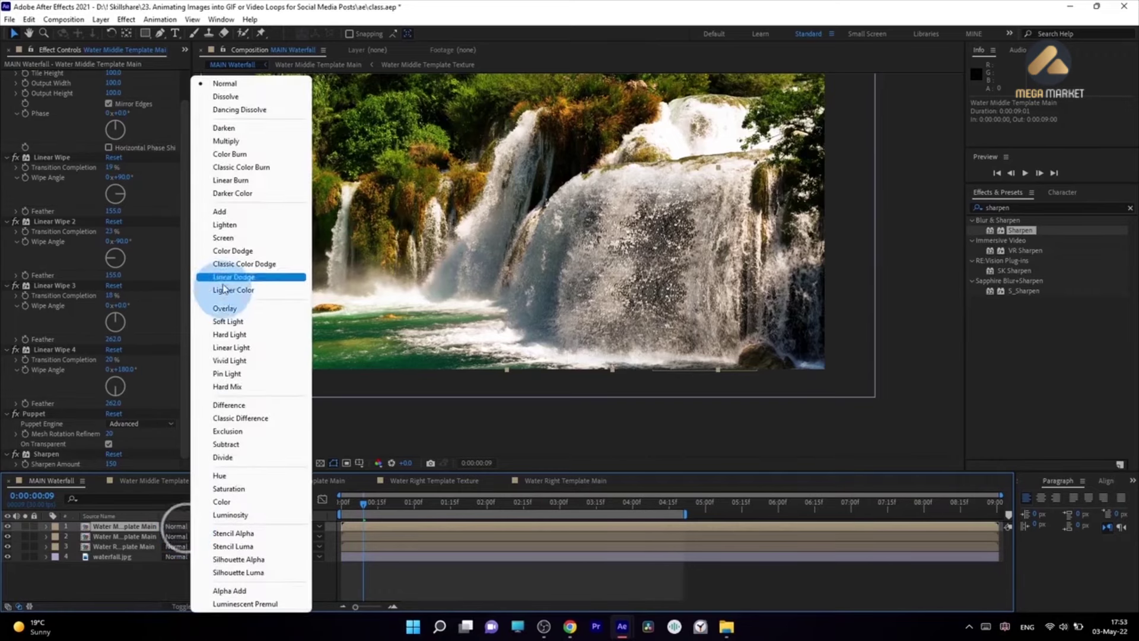
pyautogui.click(241, 225)
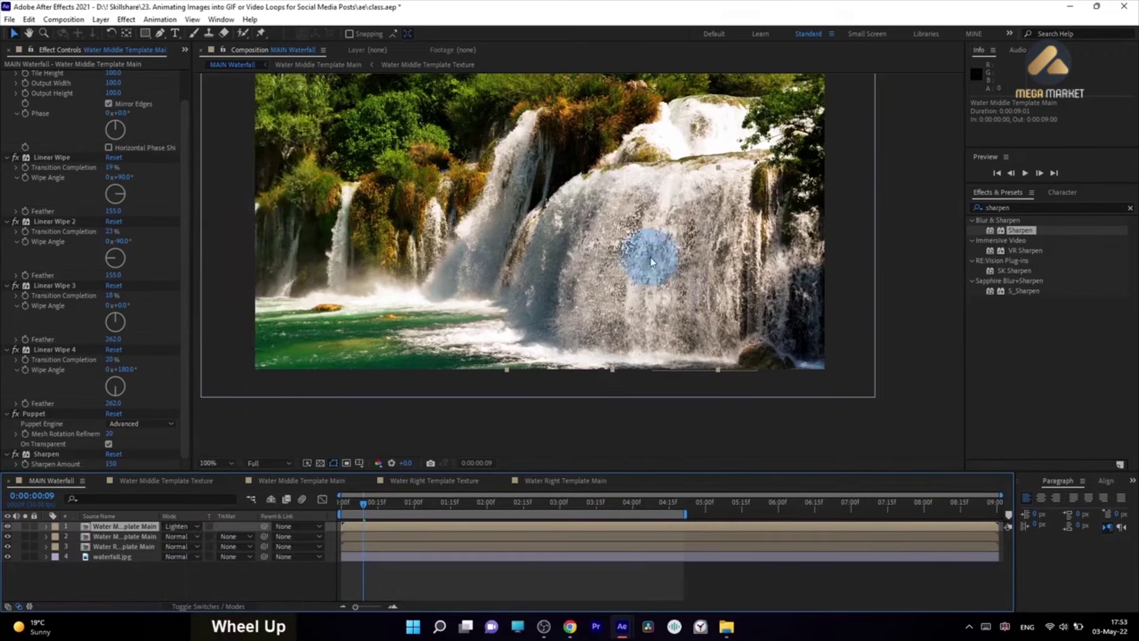
pyautogui.scroll(2, 652, 254)
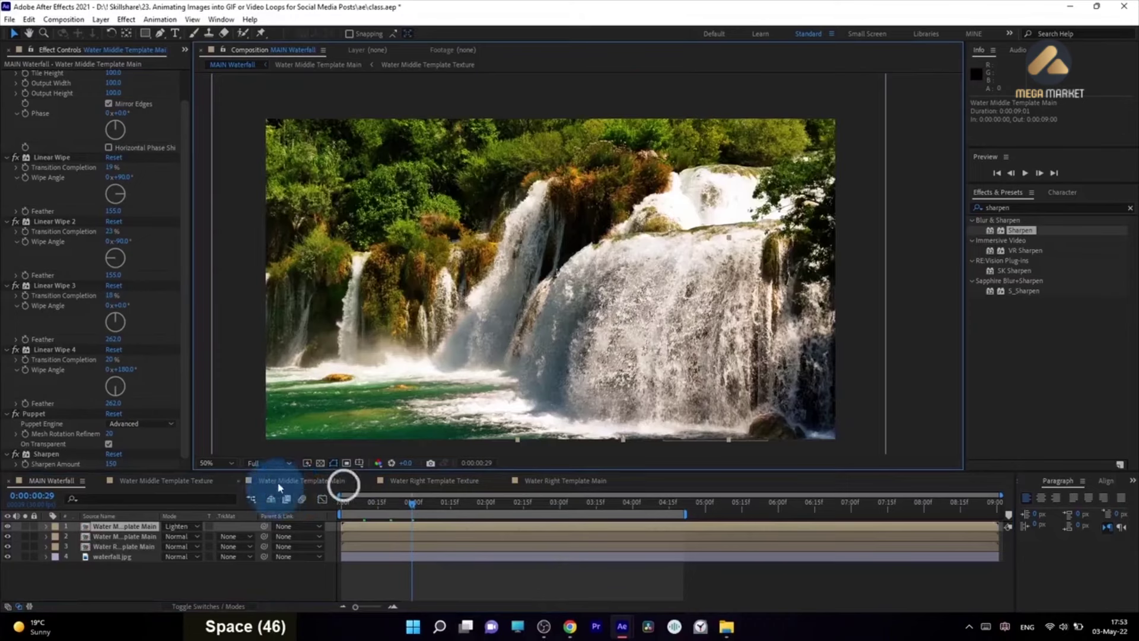
# Step: Set preview resolution to Quarter and preview, stopping at 0:00:01:29
pyautogui.click(271, 463)
pyautogui.click(267, 531)
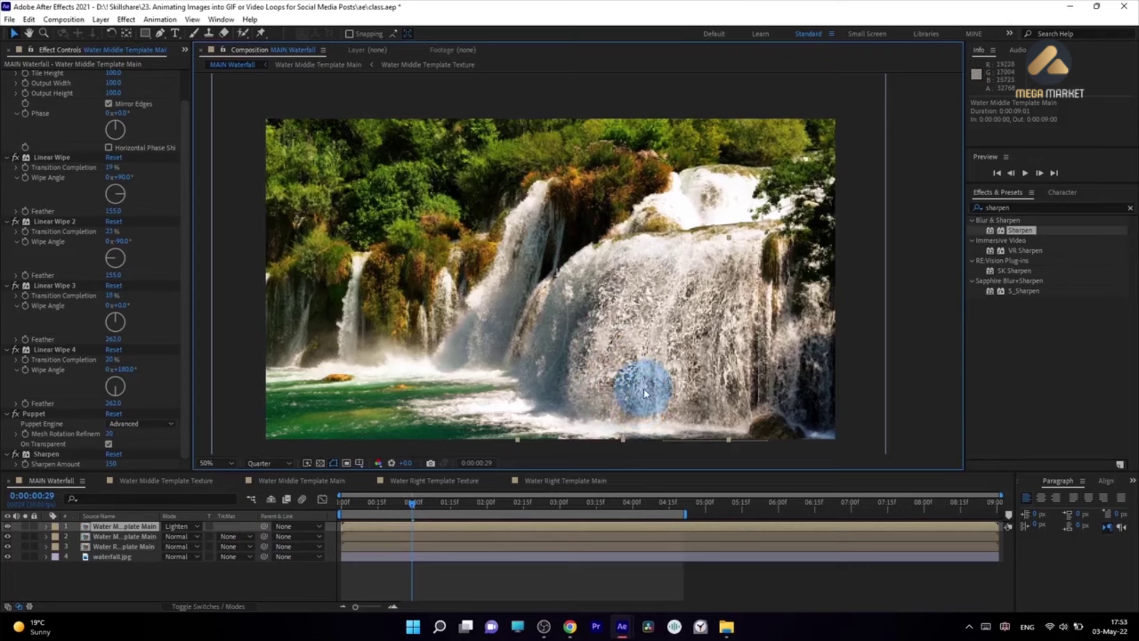
pyautogui.press('KP_0')
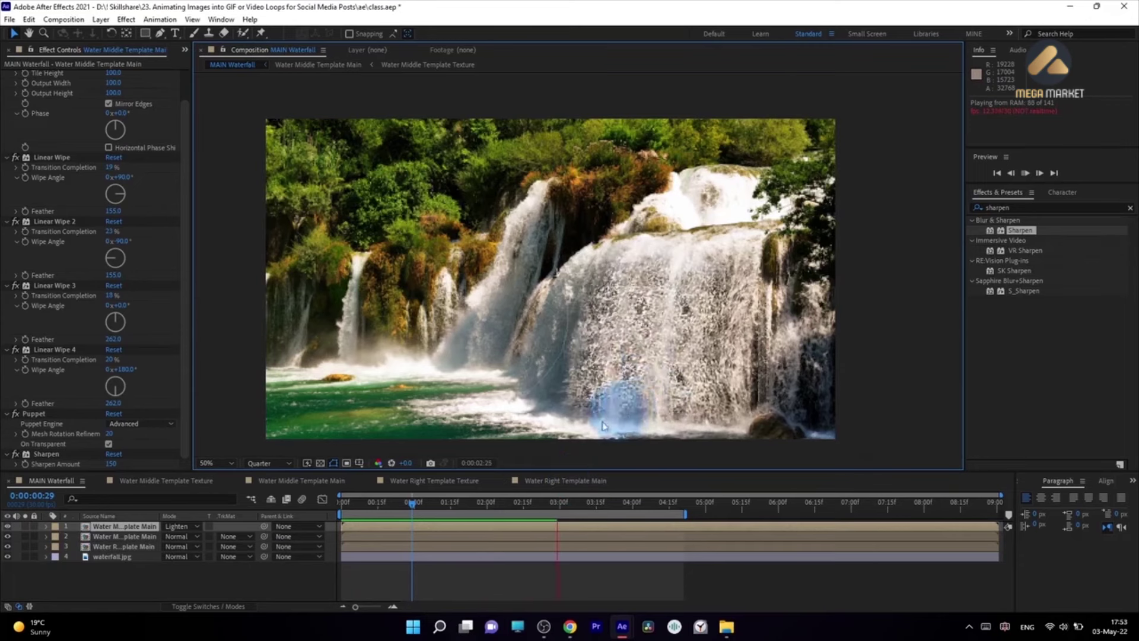
pyautogui.click(483, 504)
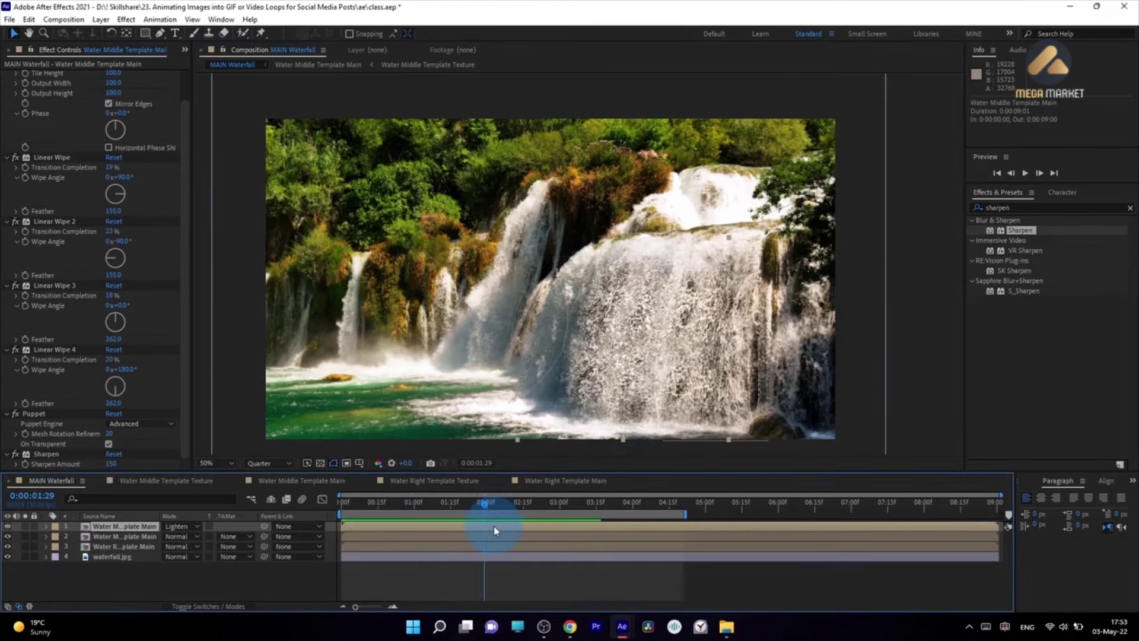
# Step: At 0:00:04:20, set the Tile Center keyframe's Y value to 4500 and preview
pyautogui.press('u')
pyautogui.click(681, 504)
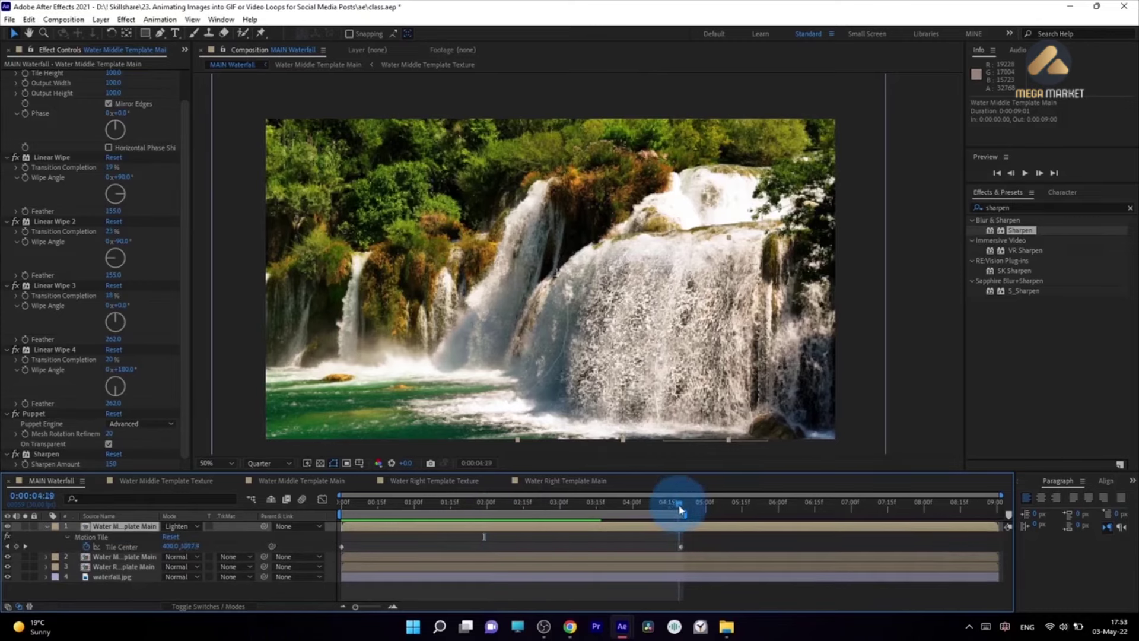
pyautogui.moveTo(671, 539); pyautogui.dragTo(688, 566)
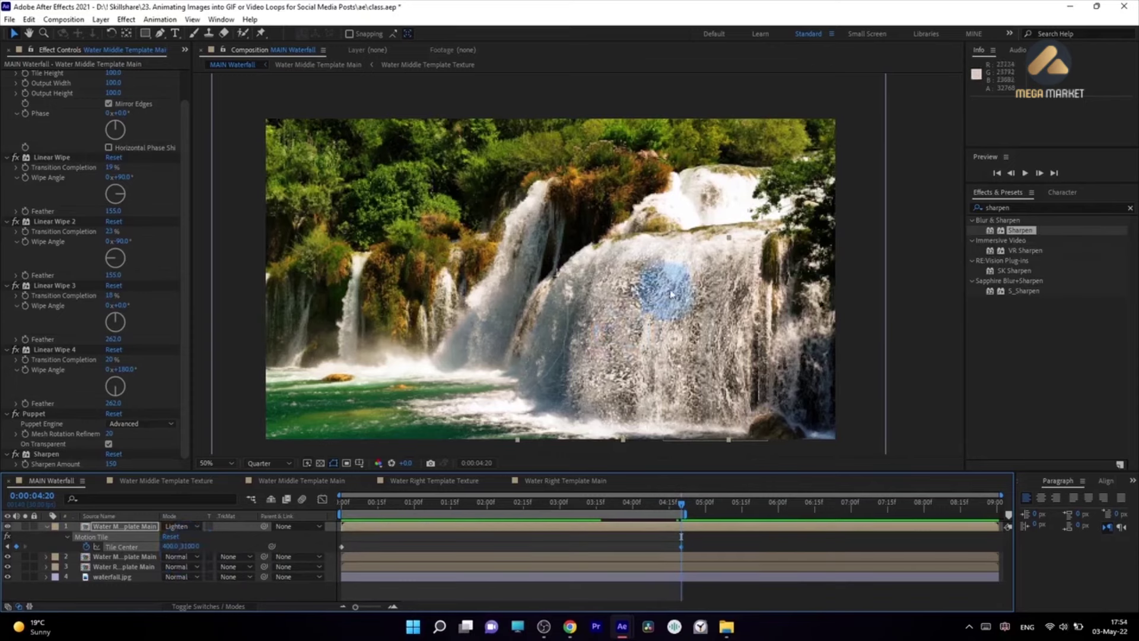
pyautogui.click(190, 545)
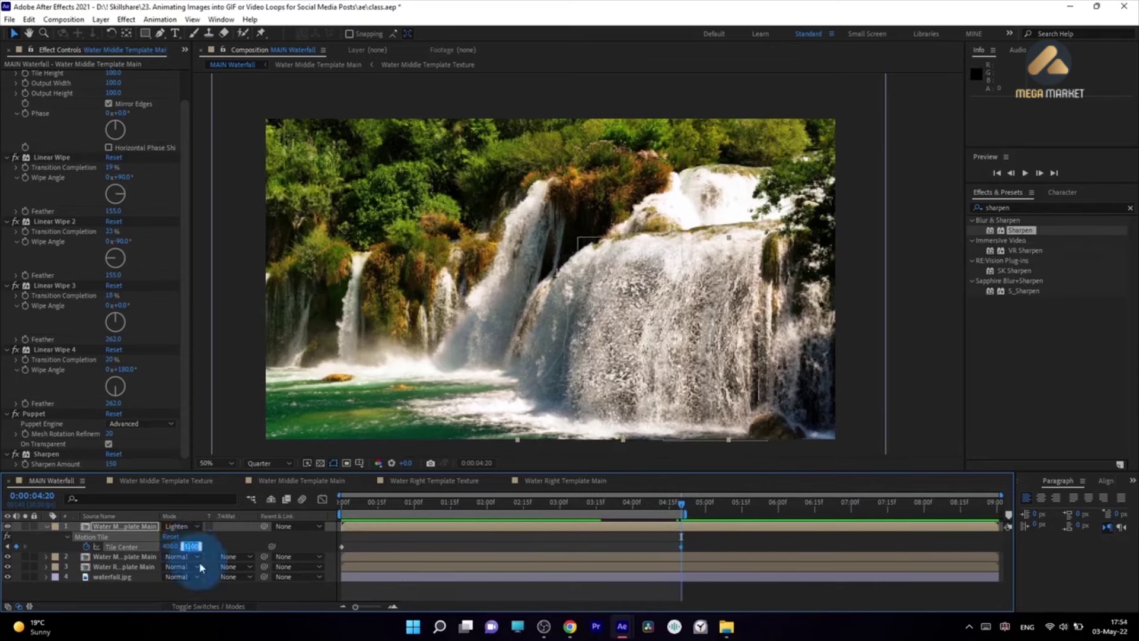
pyautogui.press('BackSpace')
pyautogui.press('BackSpace')
pyautogui.press('BackSpace')
pyautogui.press('BackSpace')
pyautogui.press('BackSpace')
pyautogui.write('4')
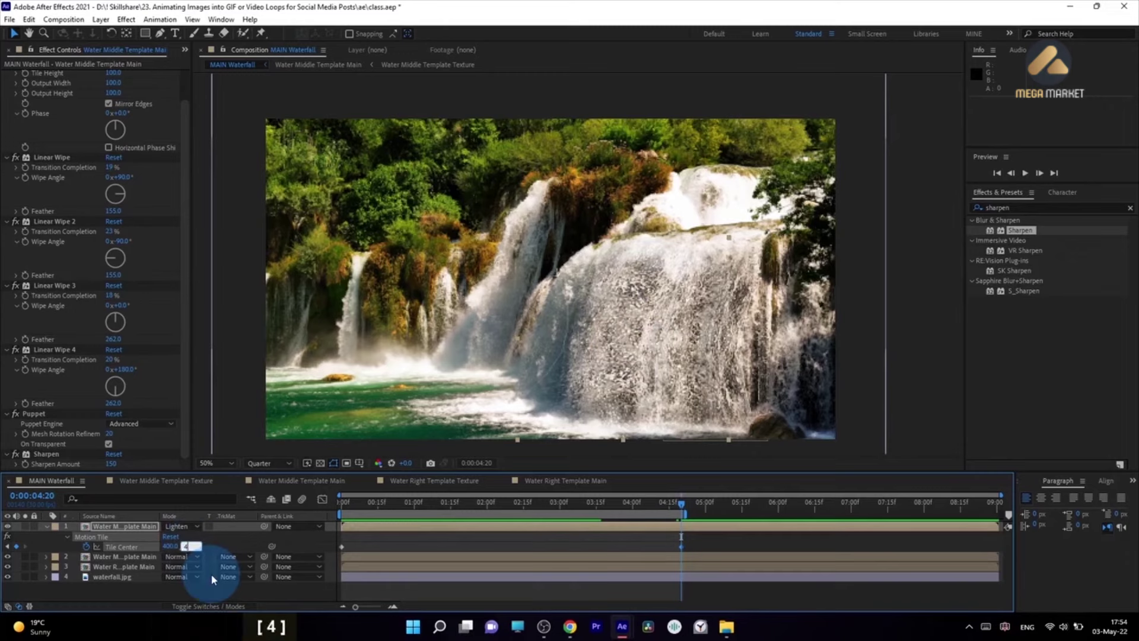
pyautogui.write('500')
pyautogui.press('Return')
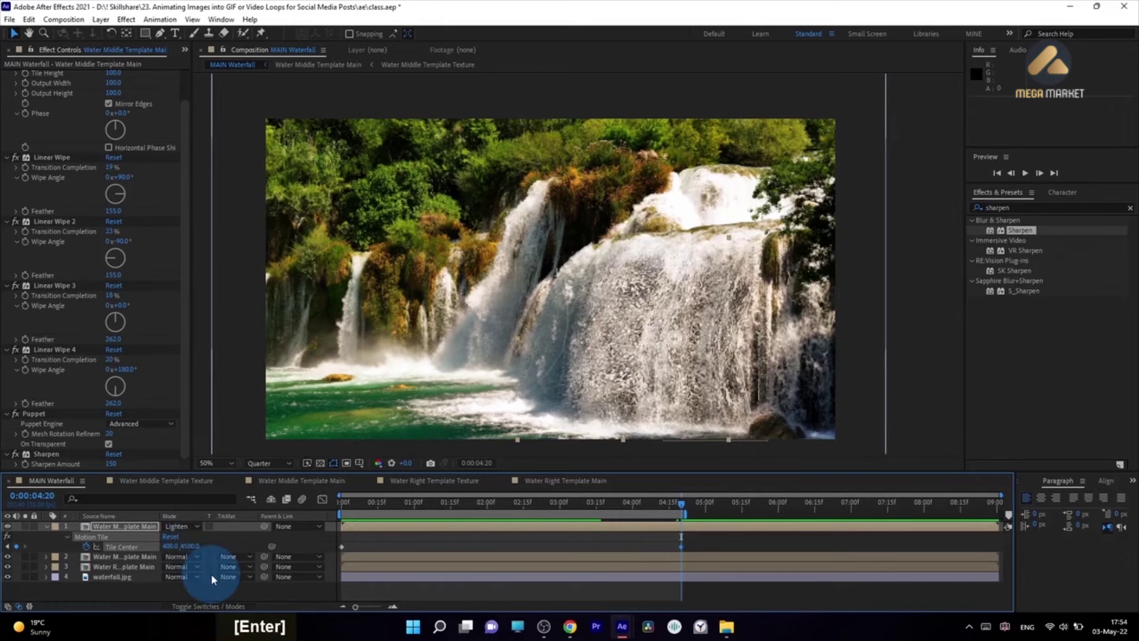
pyautogui.click(603, 545)
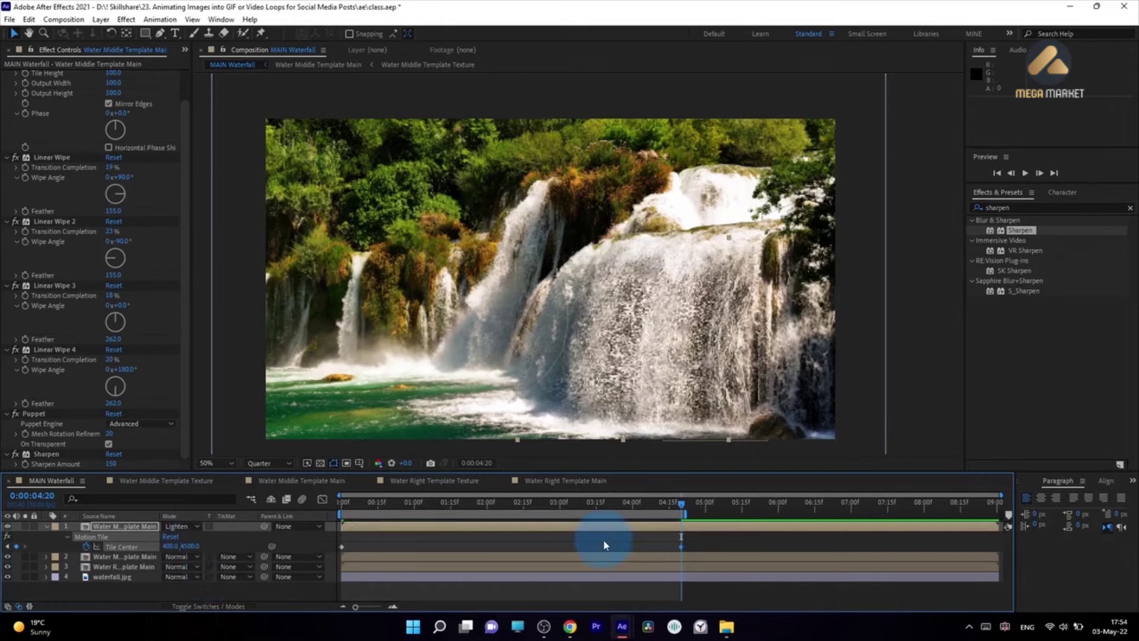
pyautogui.press('space')
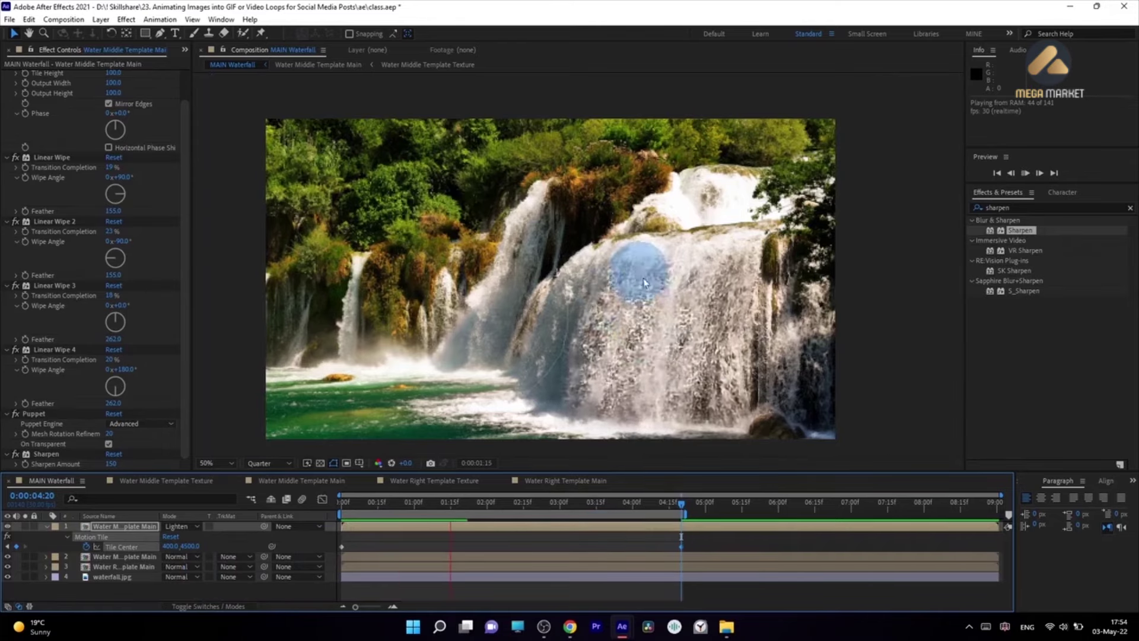
pyautogui.click(681, 501)
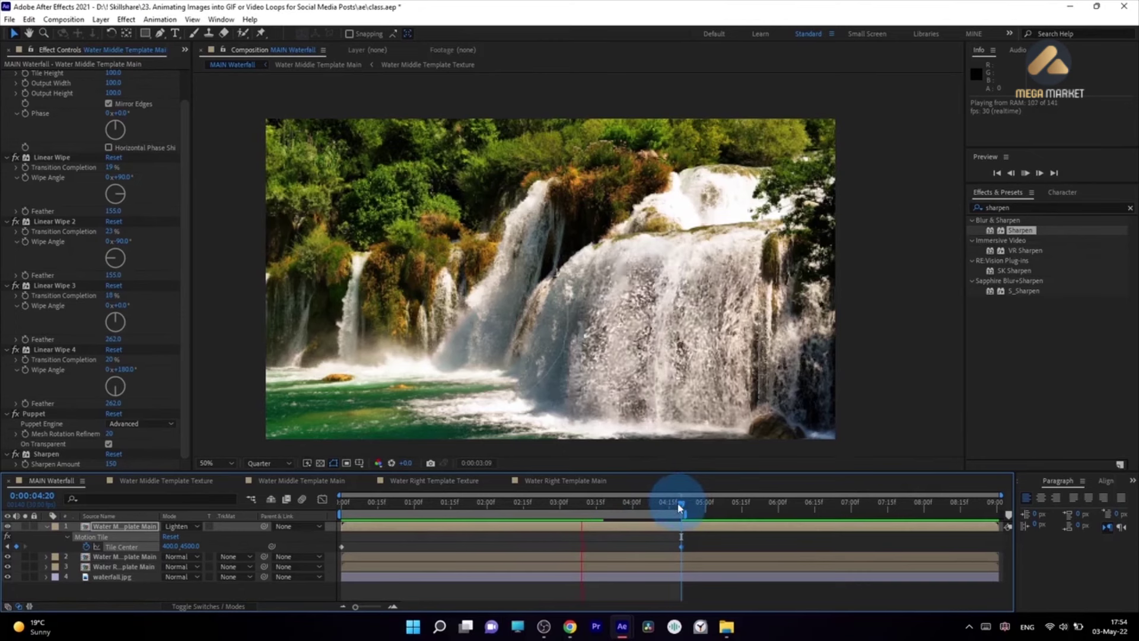
# Step: Change Tile Center Y to 4000, preview, and switch viewer resolution to Full
pyautogui.click(185, 546)
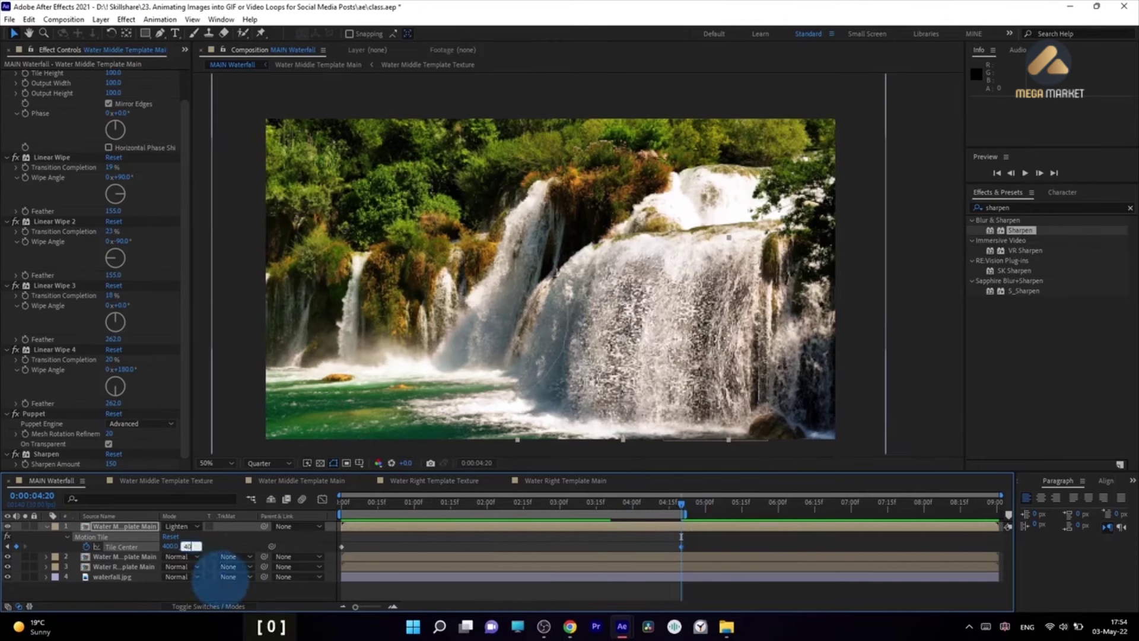
pyautogui.write('4000')
pyautogui.press('Return')
pyautogui.press('KP_0')
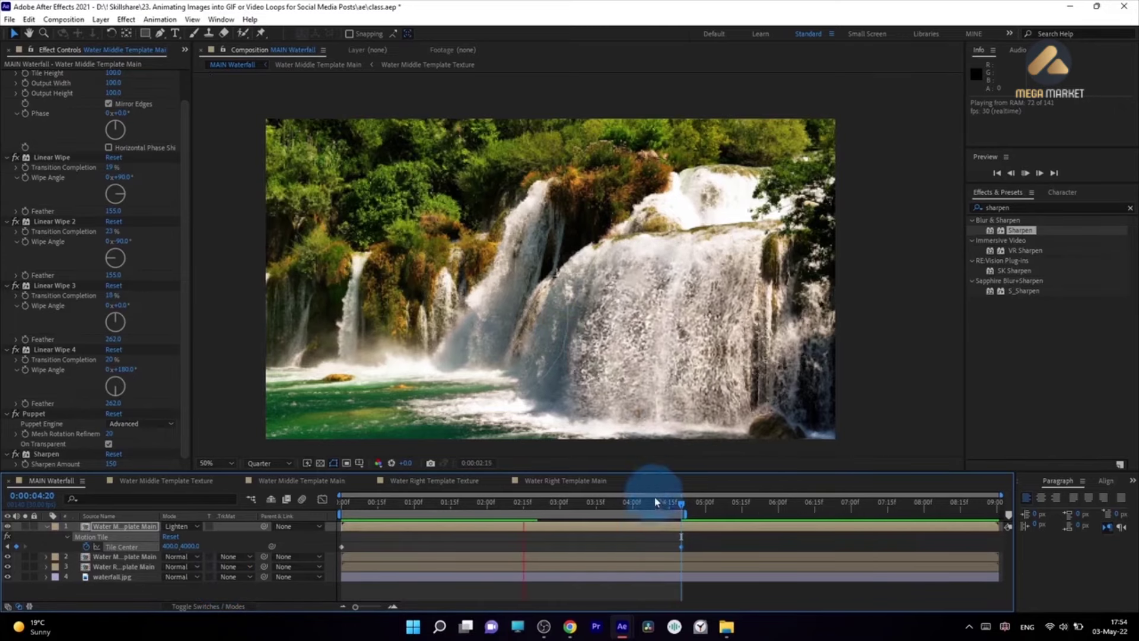
pyautogui.click(514, 503)
pyautogui.moveTo(516, 519); pyautogui.dragTo(532, 516)
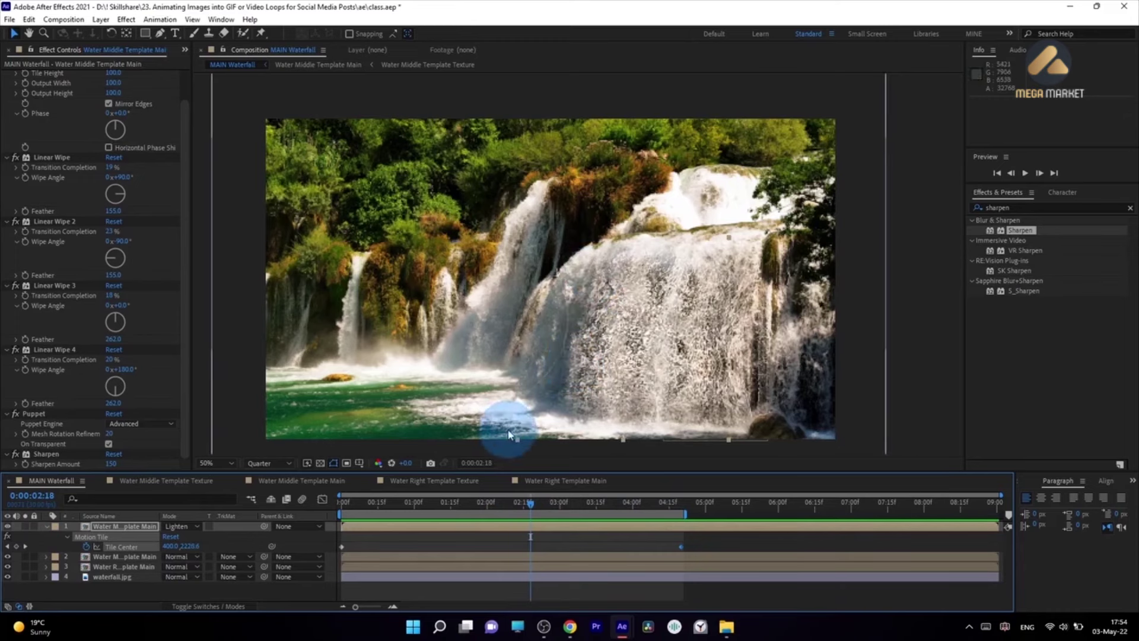
pyautogui.click(266, 465)
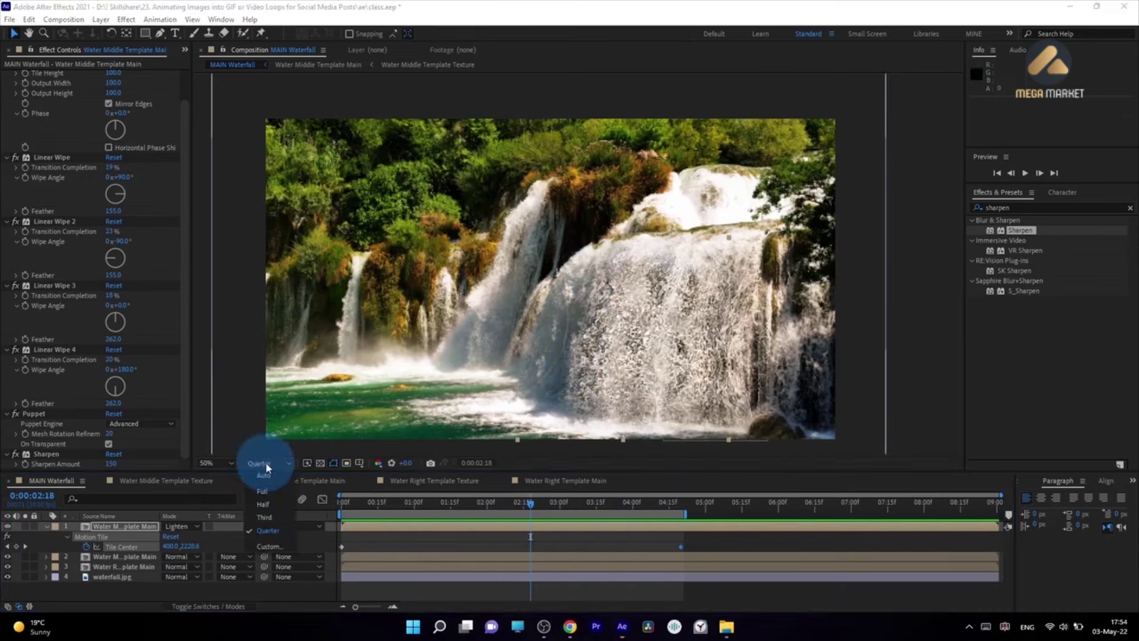
pyautogui.click(267, 495)
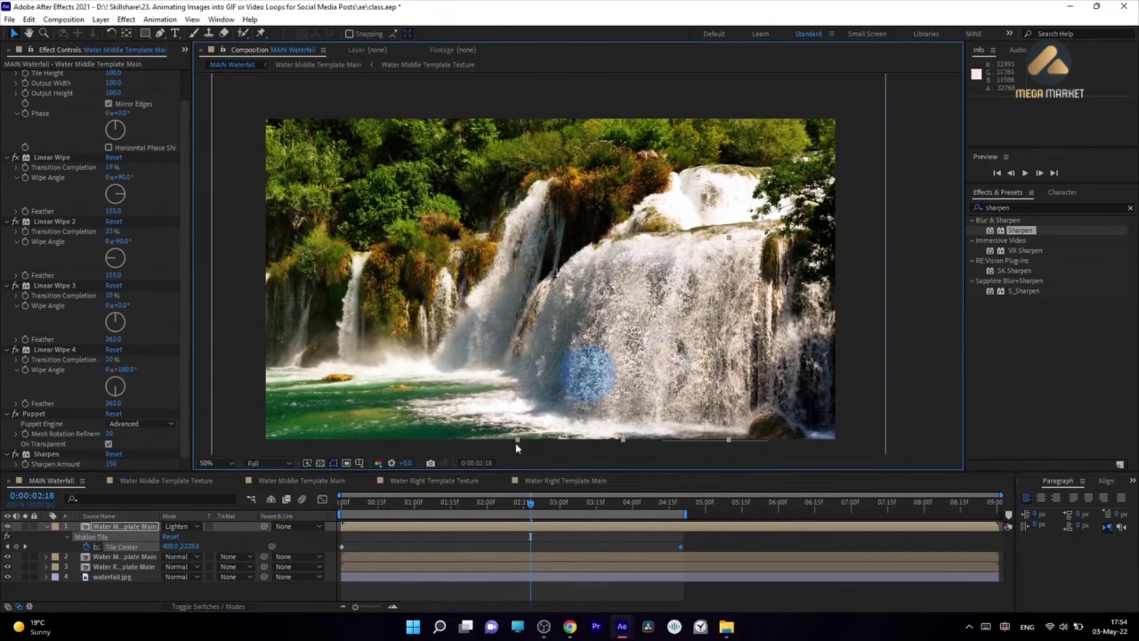
# Step: Set preview resolution back to Quarter and preview from 0:00:01:05
pyautogui.click(261, 463)
pyautogui.click(272, 531)
pyautogui.moveTo(382, 505); pyautogui.dragTo(425, 513)
pyautogui.press('KP_0')
pyautogui.press('KP_0')
pyautogui.press('KP_0')
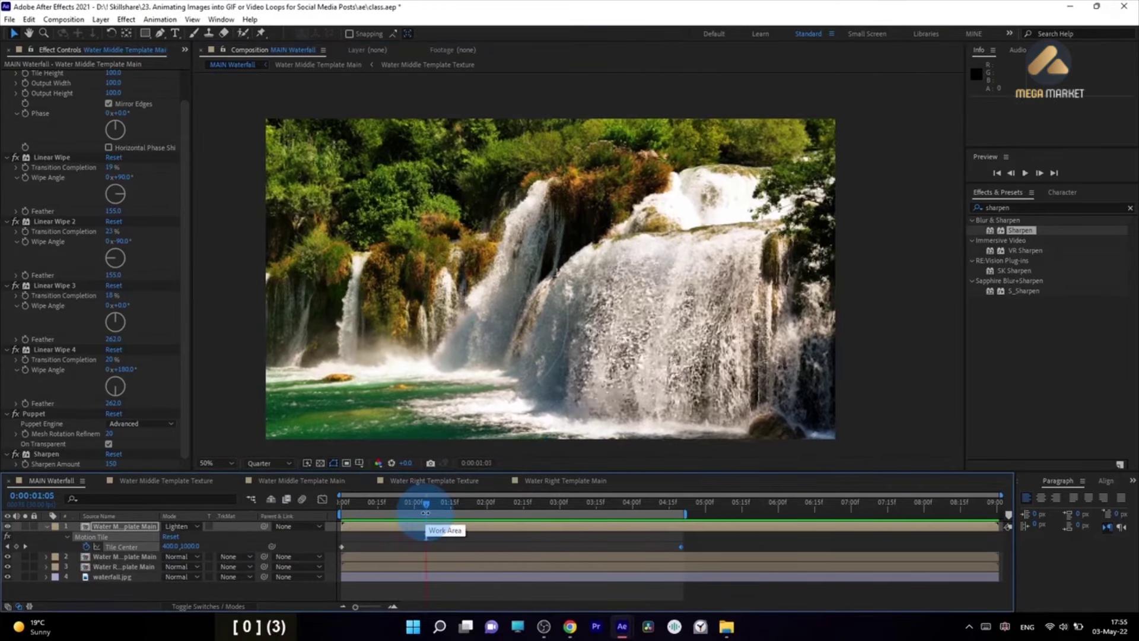
pyautogui.click(18, 415)
# Step: Reposition the lower, Puppet Pin 1 and bottom-right pins on the middle water layer
pyautogui.click(32, 414)
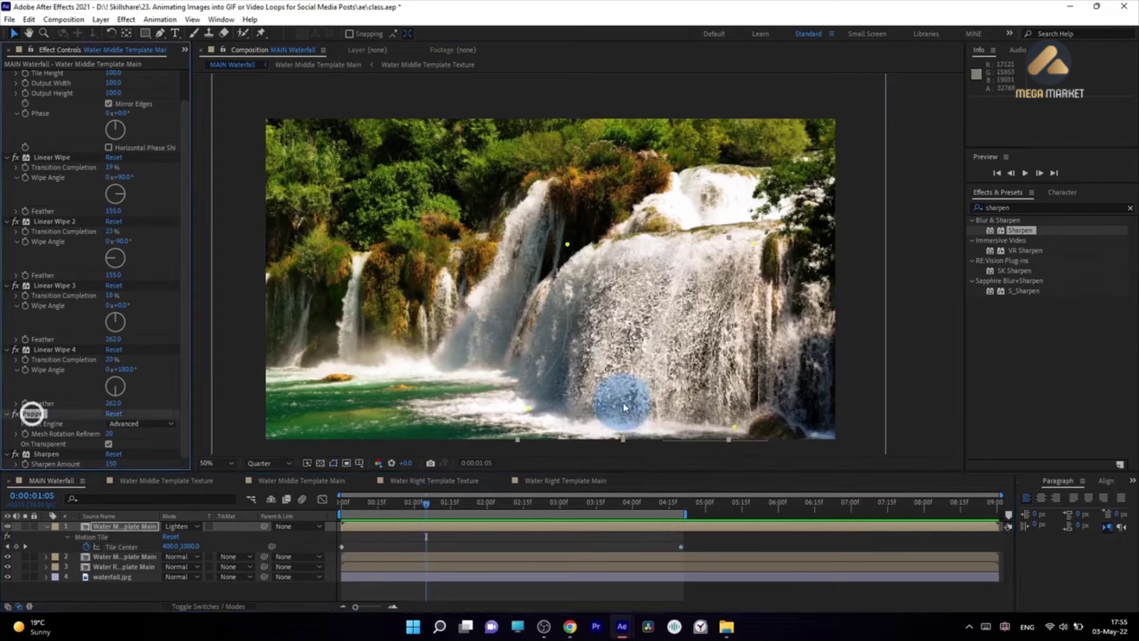
pyautogui.moveTo(527, 410); pyautogui.dragTo(569, 420)
pyautogui.moveTo(567, 244); pyautogui.dragTo(575, 254)
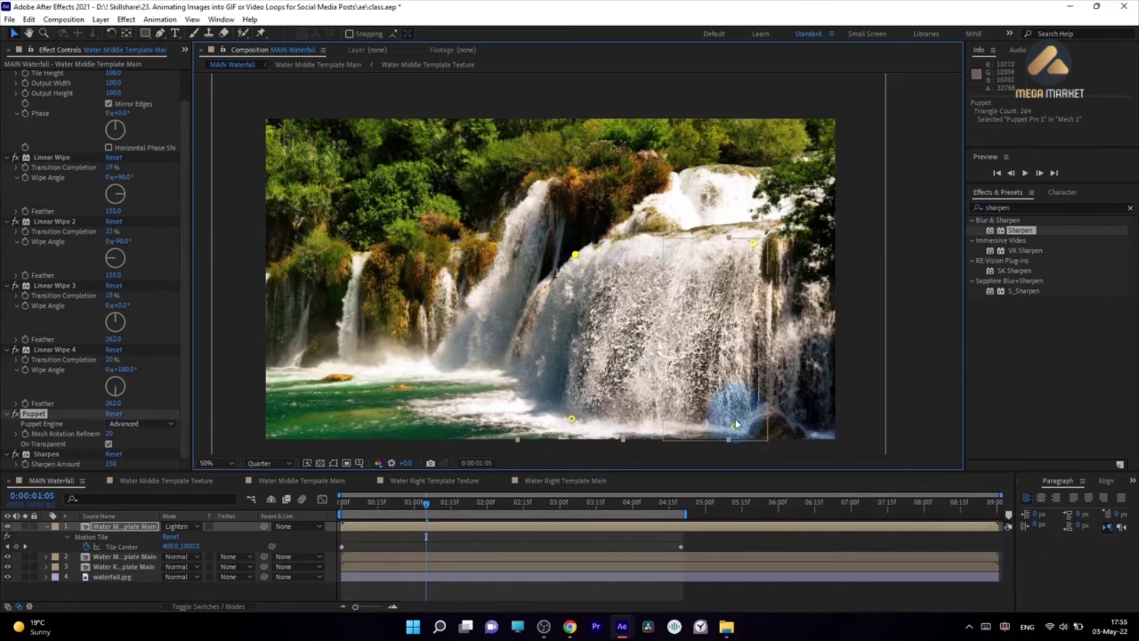
pyautogui.moveTo(735, 426); pyautogui.dragTo(725, 427)
pyautogui.click(25, 526)
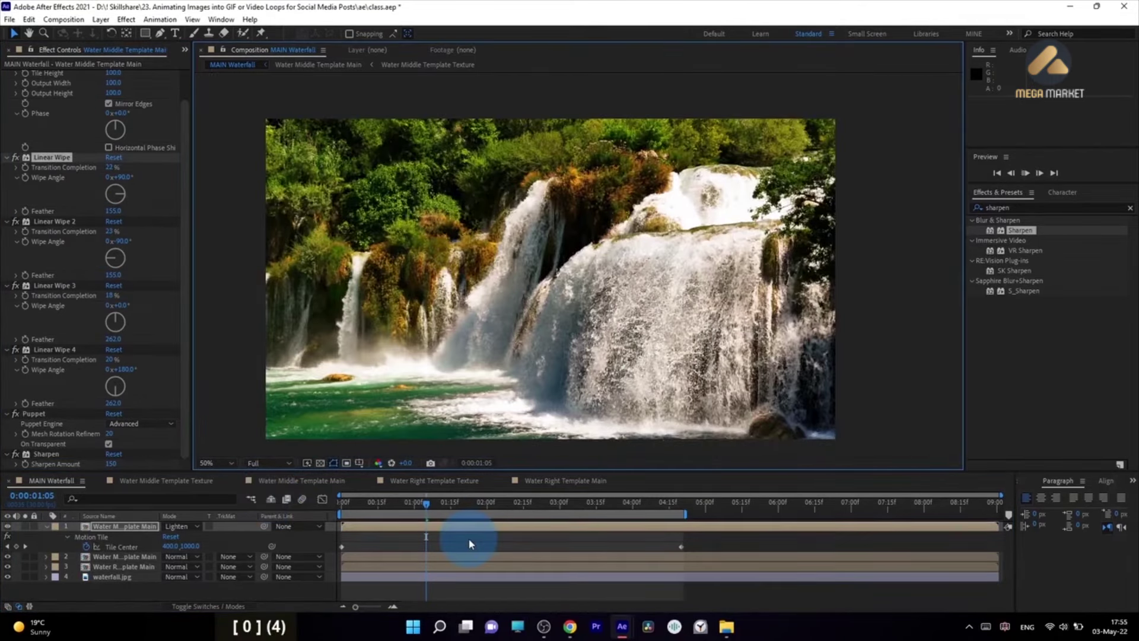
# Step: Shift the water layer about six frames earlier and retime its final Tile Center keyframe
pyautogui.press('space')
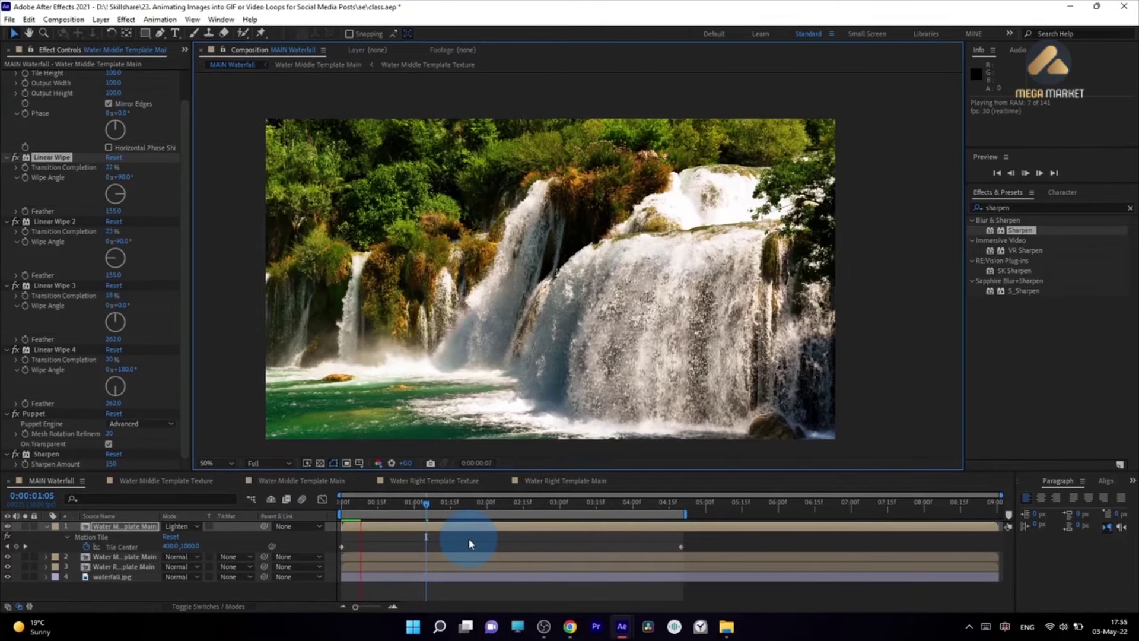
pyautogui.press('space')
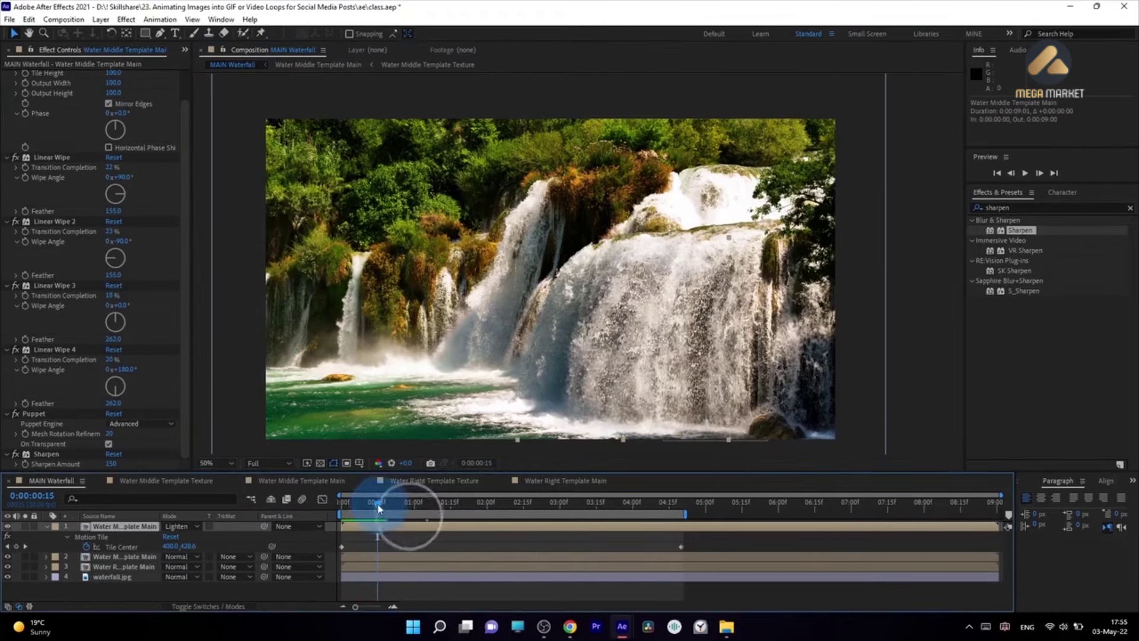
pyautogui.moveTo(379, 503); pyautogui.dragTo(386, 528)
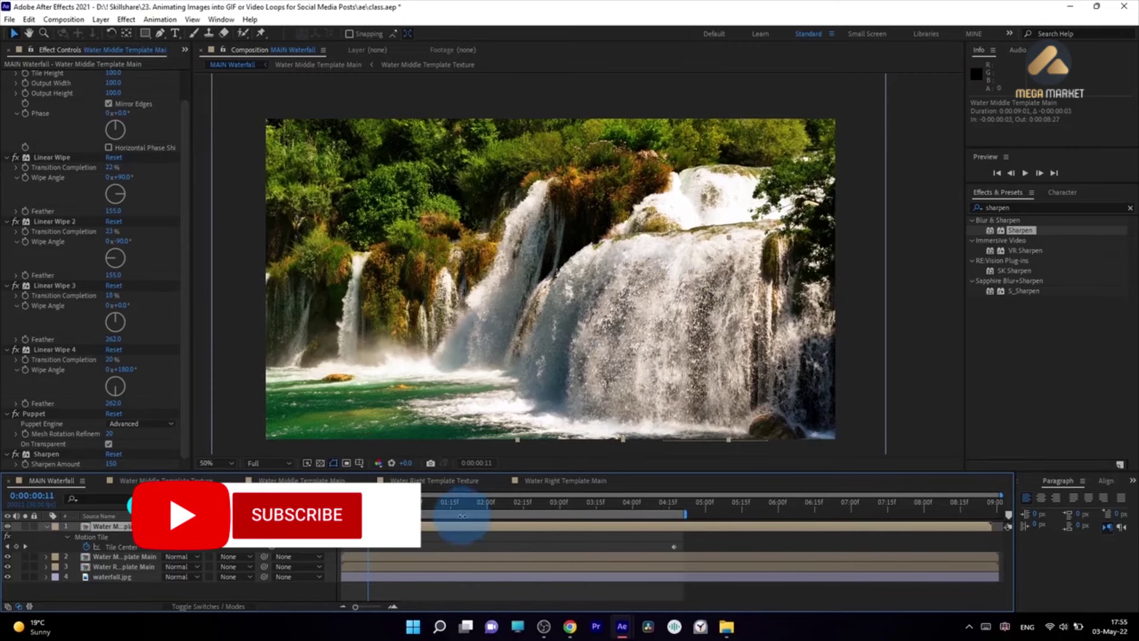
pyautogui.moveTo(463, 527); pyautogui.dragTo(449, 525)
pyautogui.click(572, 549)
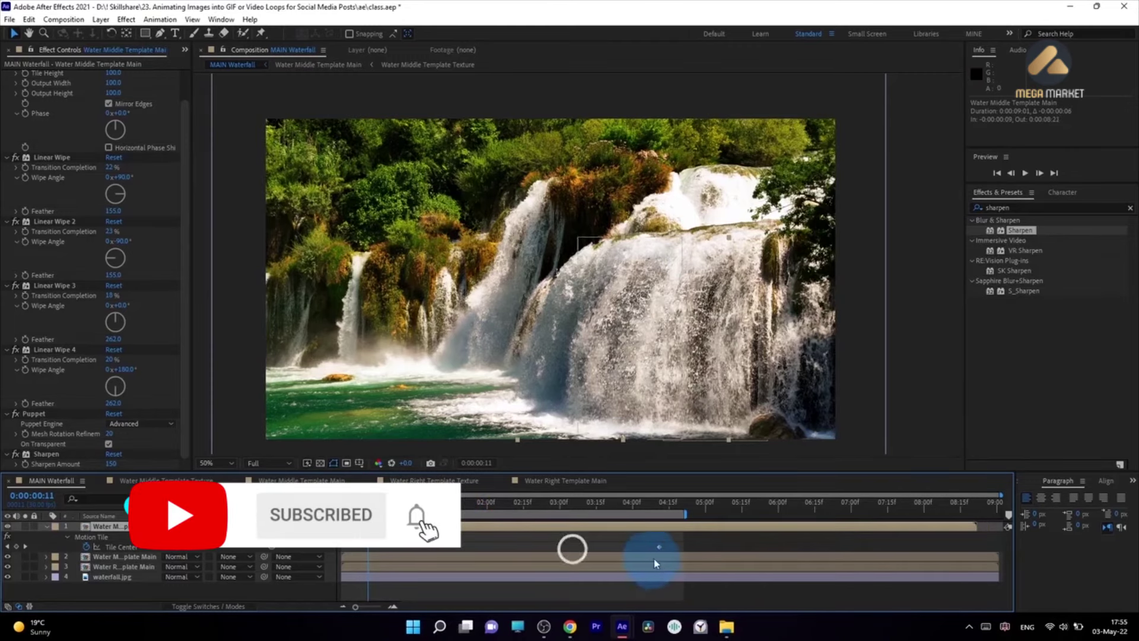
pyautogui.moveTo(677, 548); pyautogui.dragTo(678, 547)
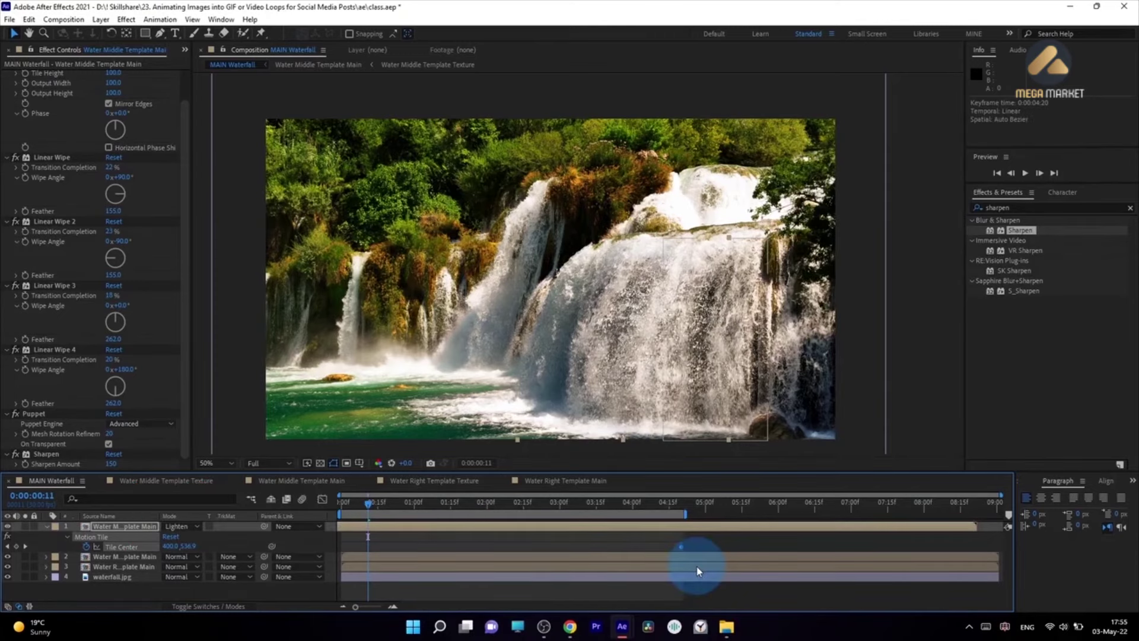
# Step: RAM-preview the retimed animation, recentre the view, and step to 0:00:03:04
pyautogui.press('KP_0')
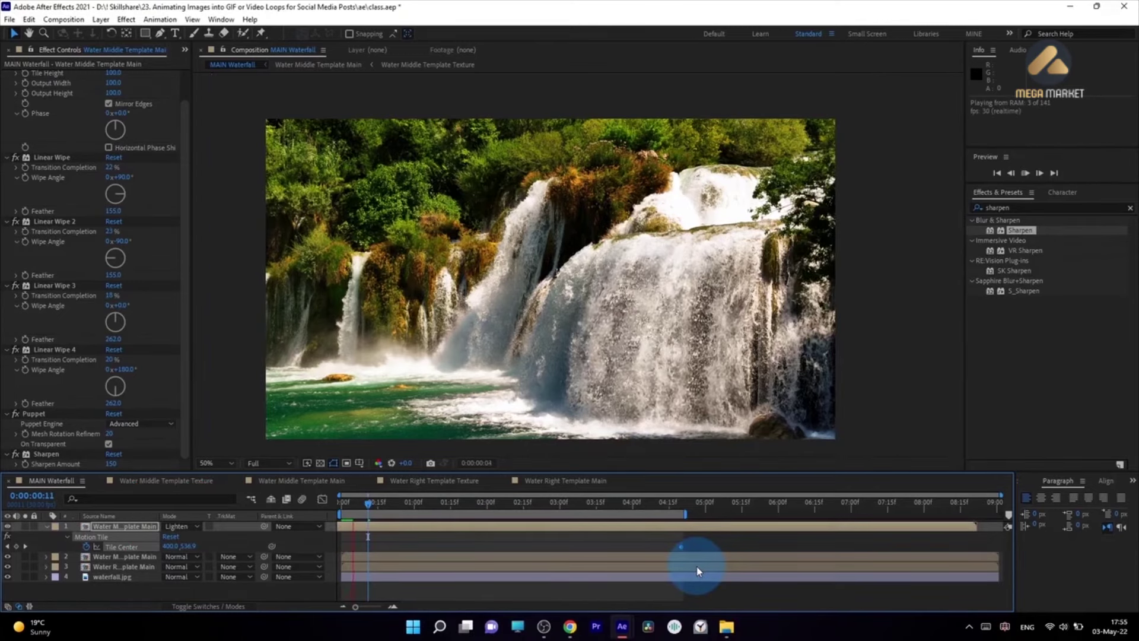
pyautogui.scroll(-2, 681, 297)
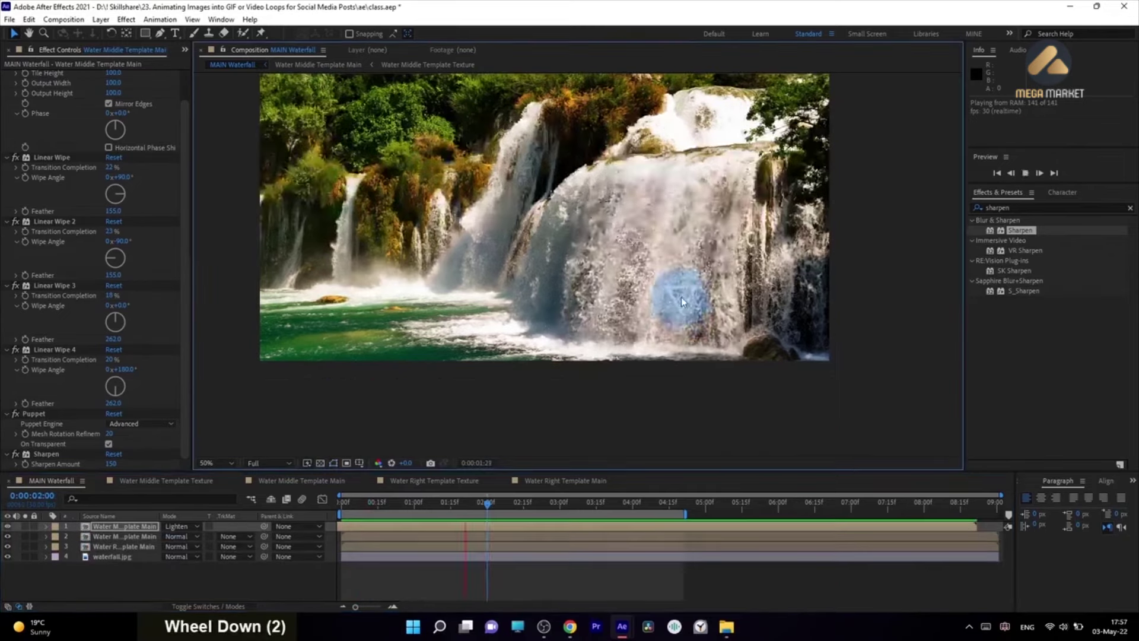
pyautogui.middleClick(566, 308)
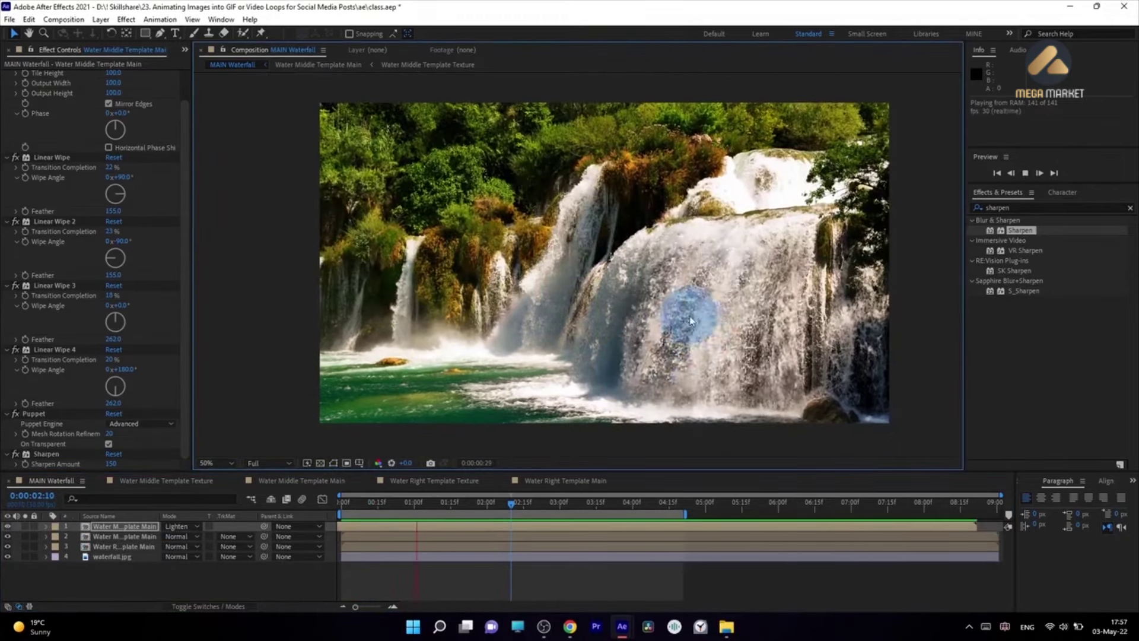
pyautogui.click(483, 526)
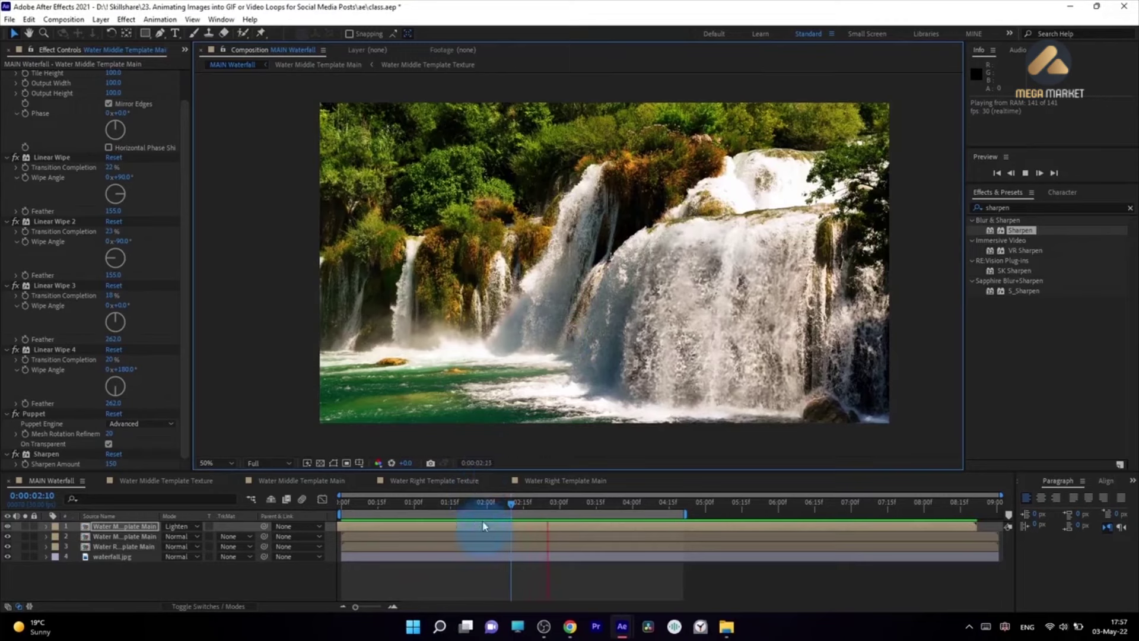
pyautogui.click(485, 503)
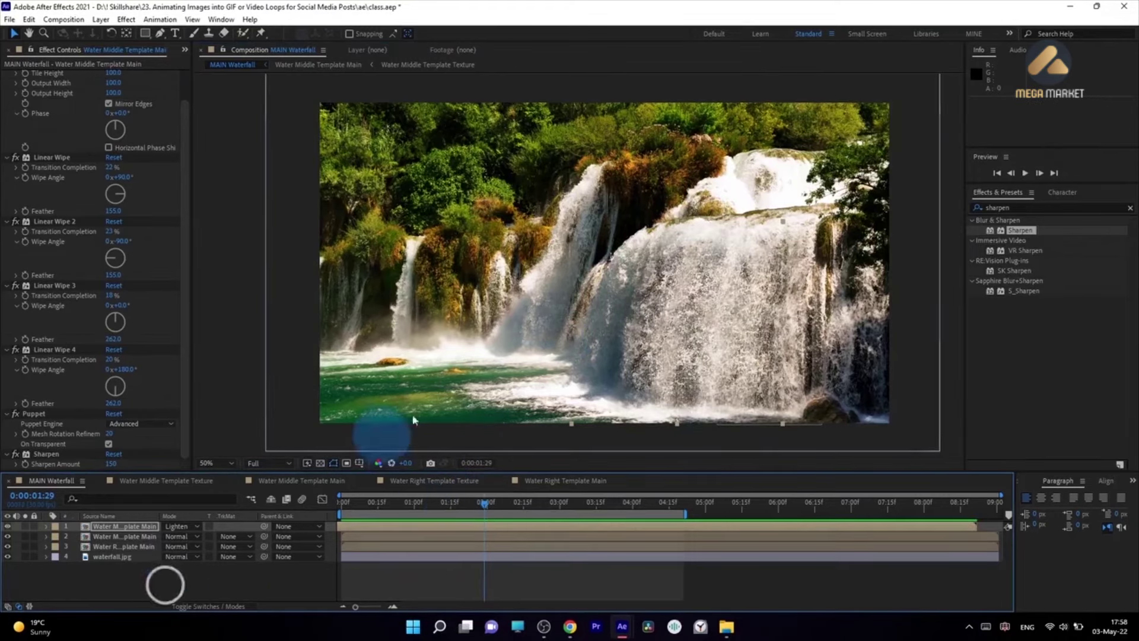
pyautogui.moveTo(486, 511); pyautogui.dragTo(537, 515)
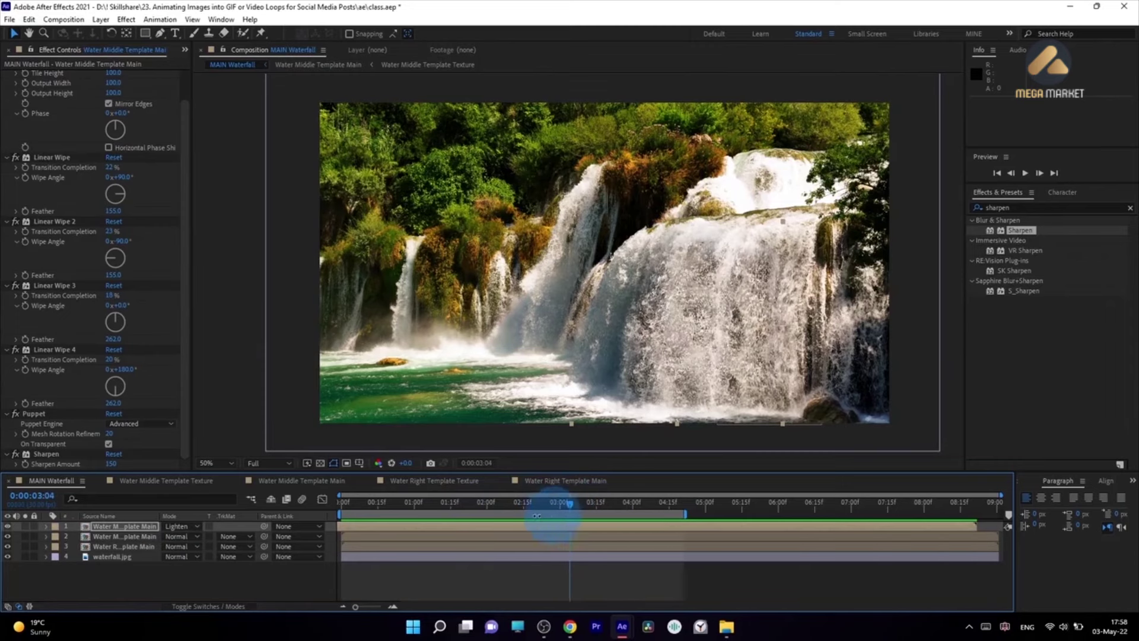
# Step: Show the Project panel and inspect waterfall.jpg and smoke.jpg
pyautogui.click(185, 49)
pyautogui.click(202, 64)
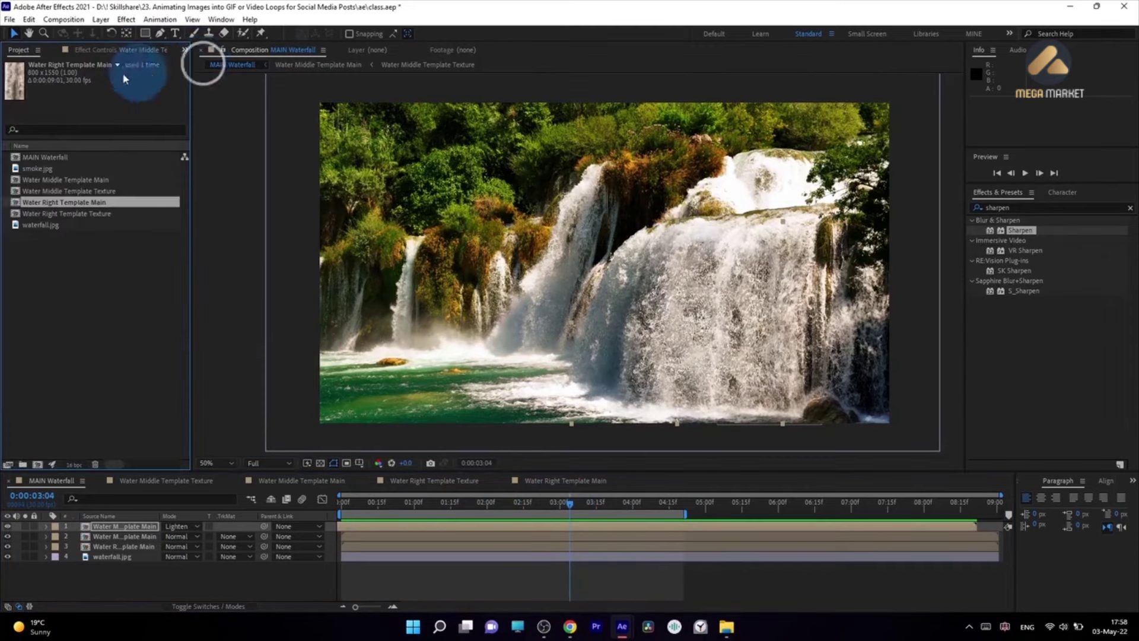
pyautogui.click(44, 224)
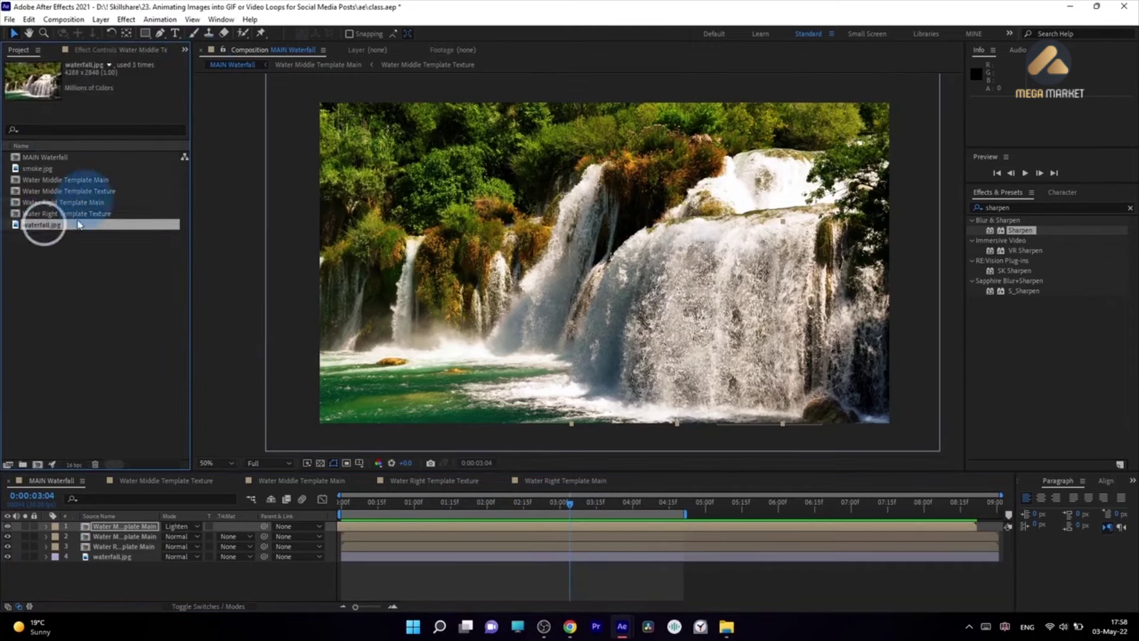
pyautogui.click(37, 169)
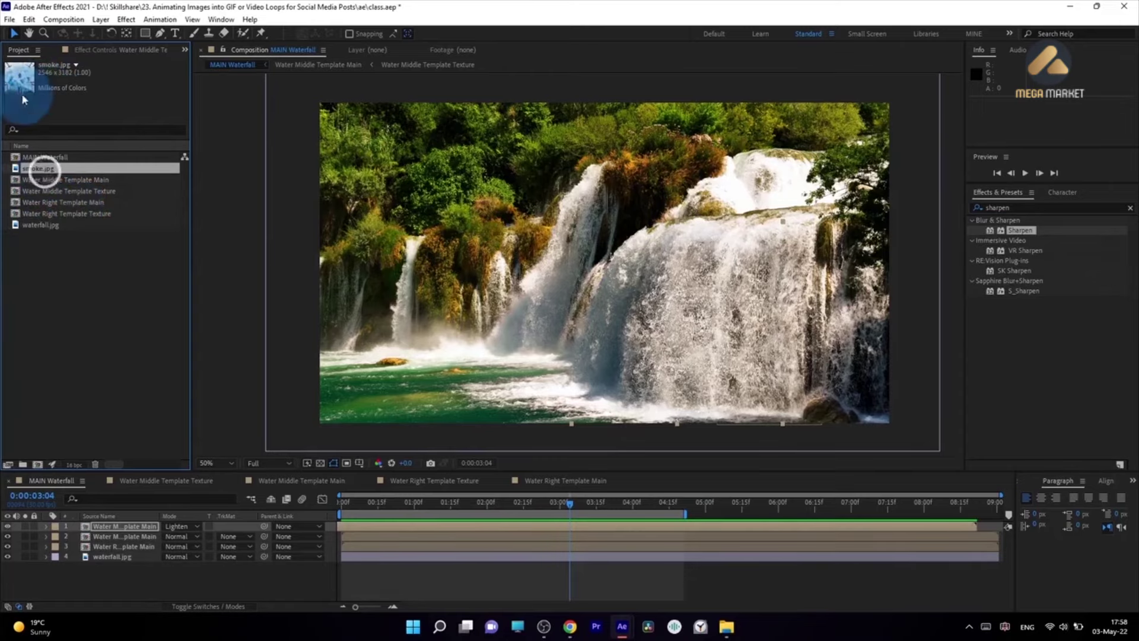
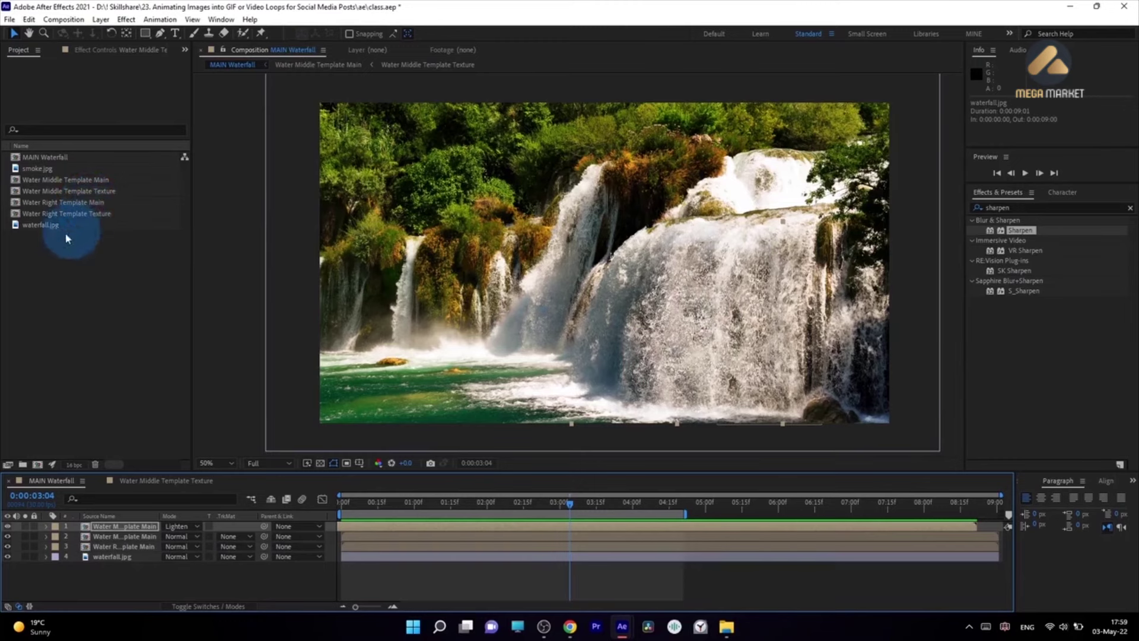
# Step: Make a new composition named Smoke at 1920×1080 and 30 fps
pyautogui.click(40, 159)
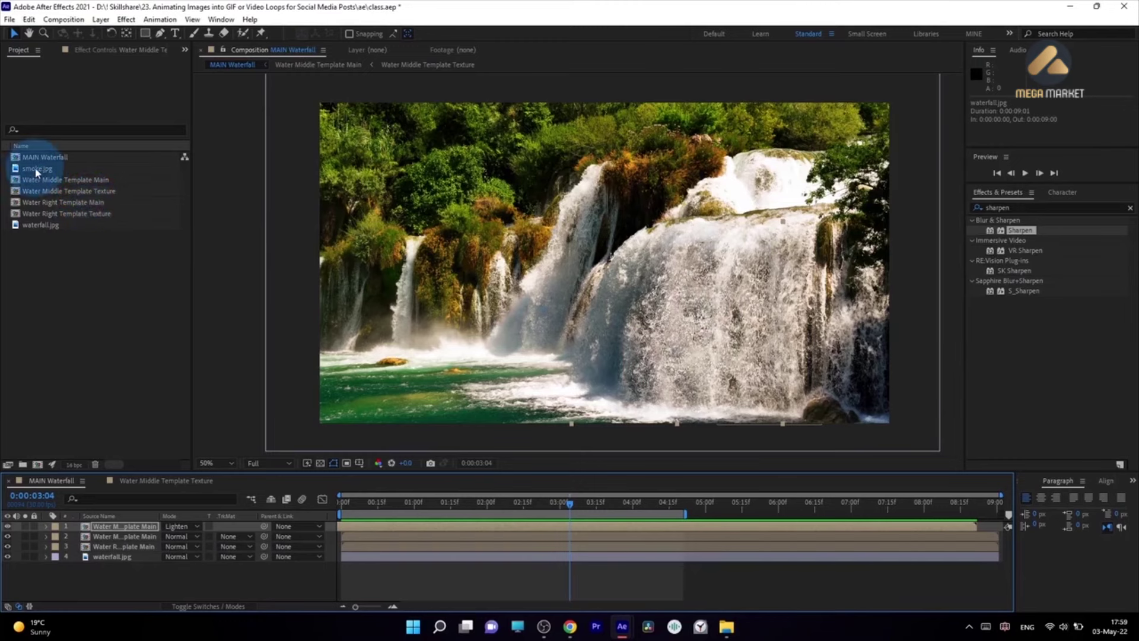
pyautogui.click(37, 465)
pyautogui.write('Smoke')
pyautogui.moveTo(804, 149); pyautogui.dragTo(610, 130)
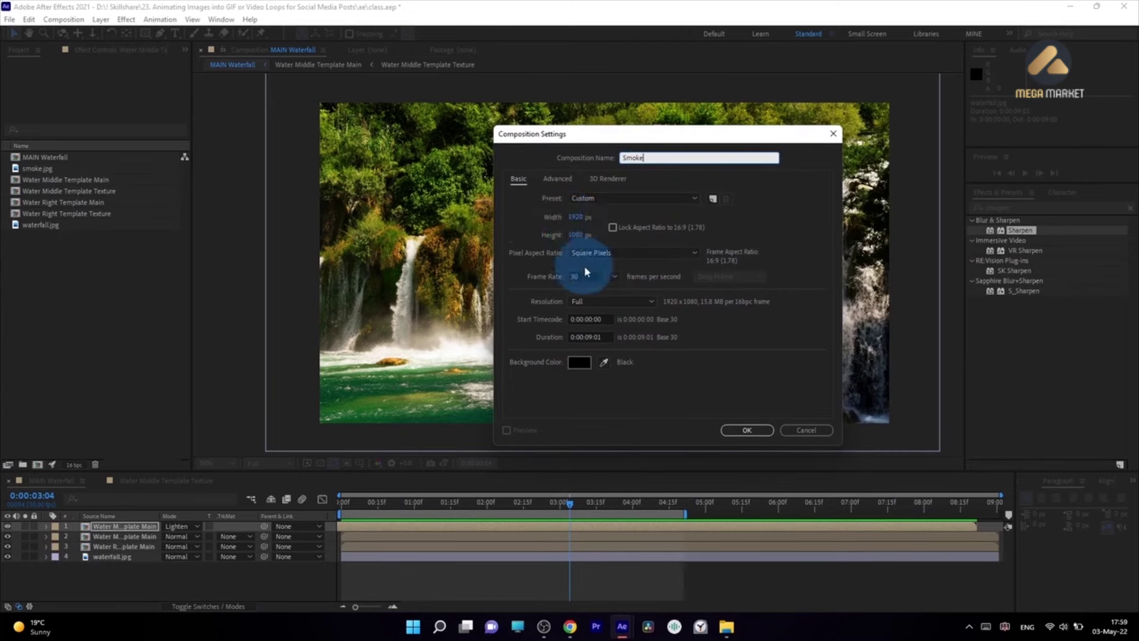
pyautogui.click(749, 430)
pyautogui.click(49, 181)
# Step: Place smoke.jpg in Smoke, shift it up, scale it to 78%, and select Water Middle Template Main
pyautogui.moveTo(48, 179); pyautogui.dragTo(178, 547)
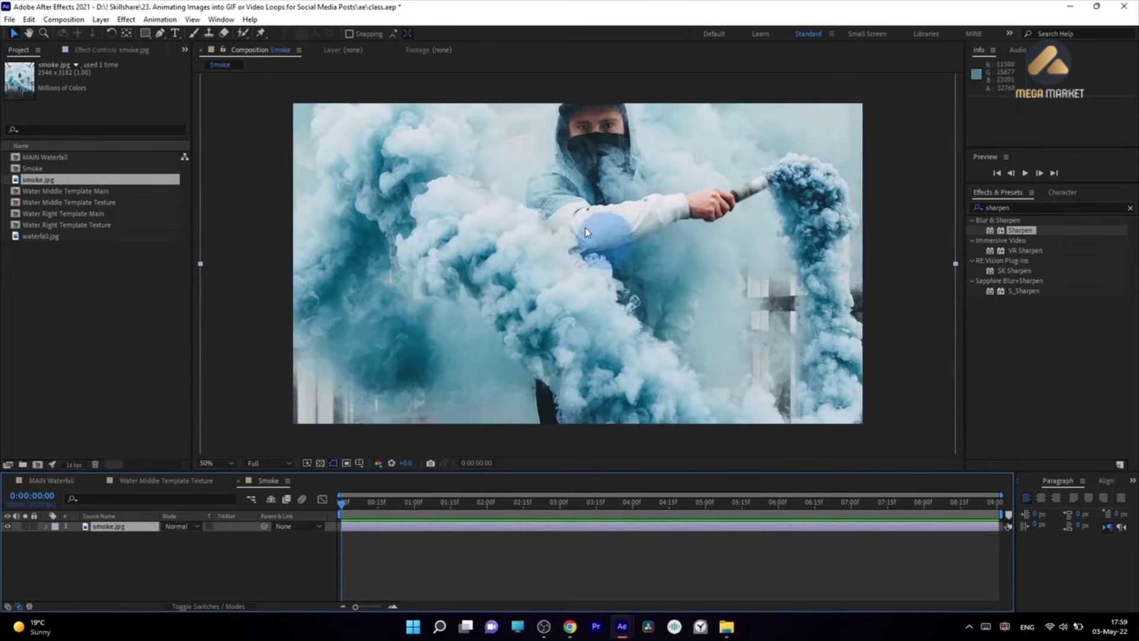
pyautogui.moveTo(620, 354); pyautogui.dragTo(623, 300)
pyautogui.press('s')
pyautogui.moveTo(178, 535); pyautogui.dragTo(181, 535)
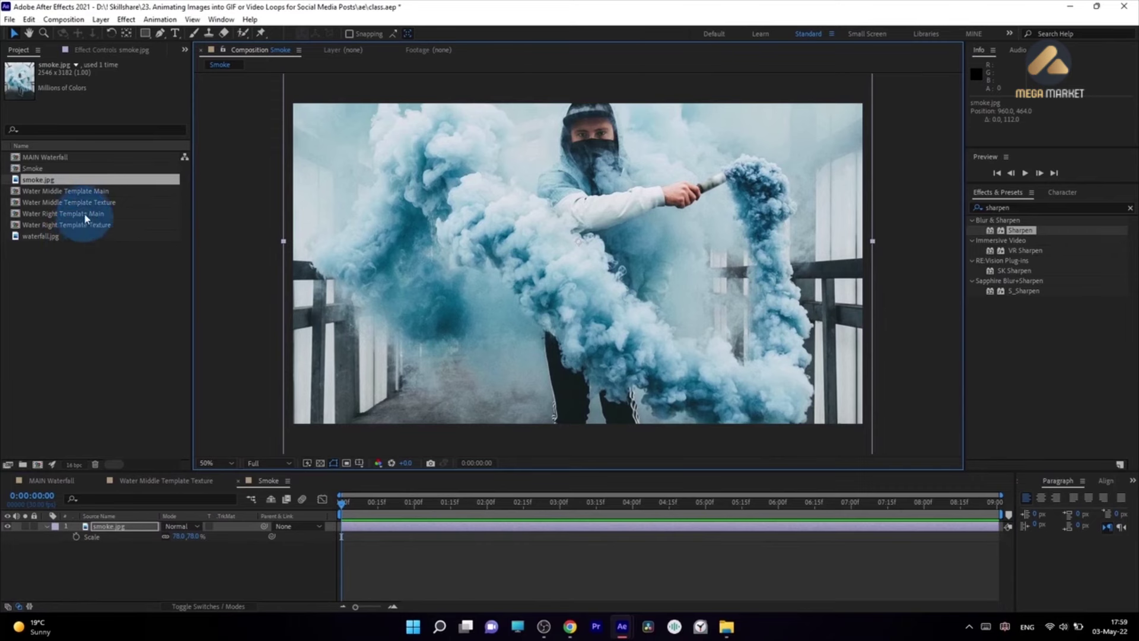
pyautogui.click(83, 212)
pyautogui.click(89, 190)
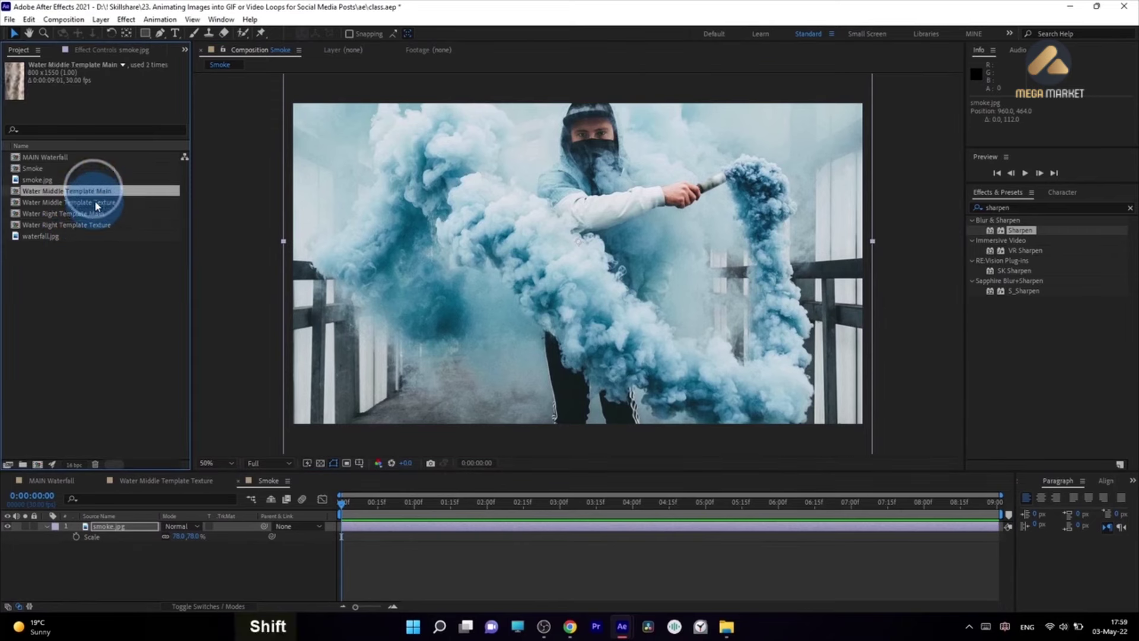
# Step: Duplicate both Water Middle Template comps and rename the main copy Smoke Middle Template Main
pyautogui.keyDown('shift'); pyautogui.click(95, 204); pyautogui.keyUp('shift')
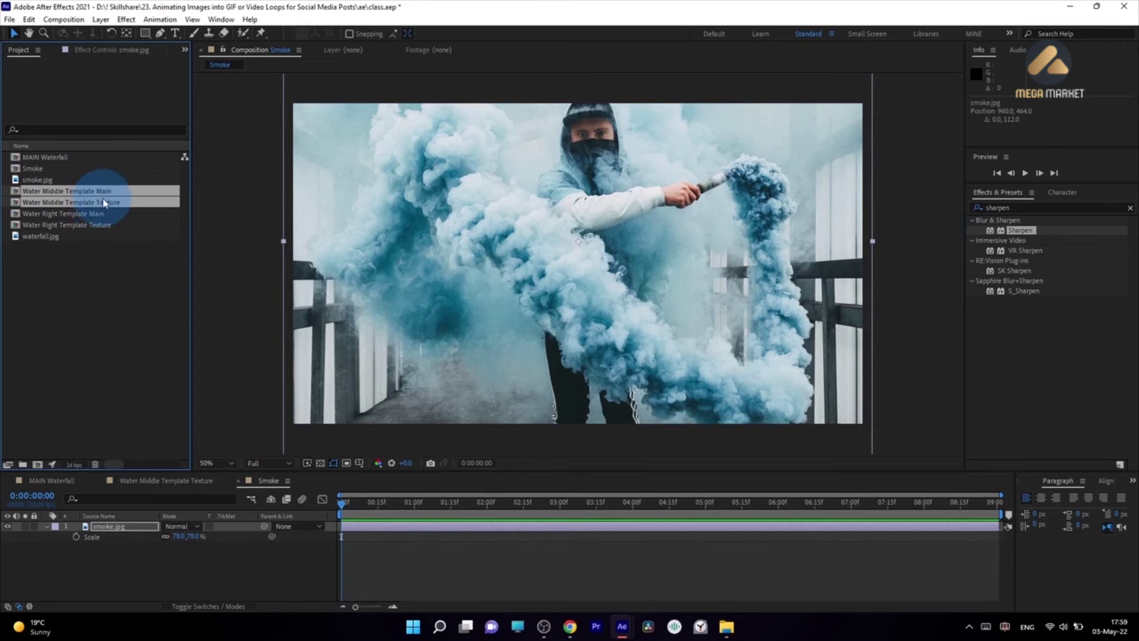
pyautogui.hotkey('ctrl', 'd')
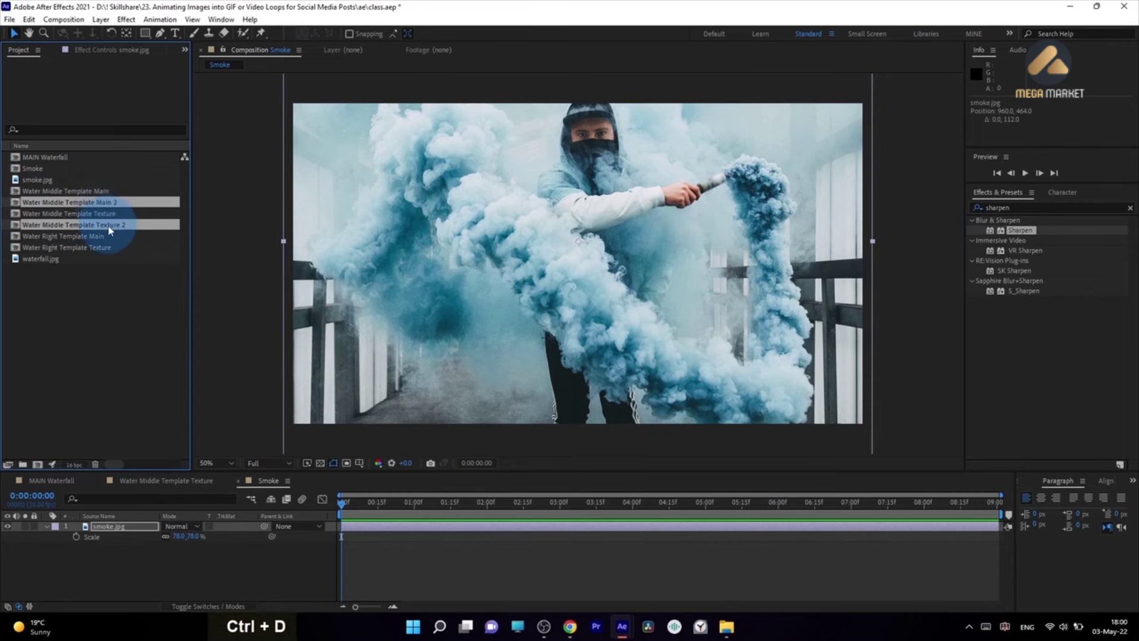
pyautogui.doubleClick(113, 203)
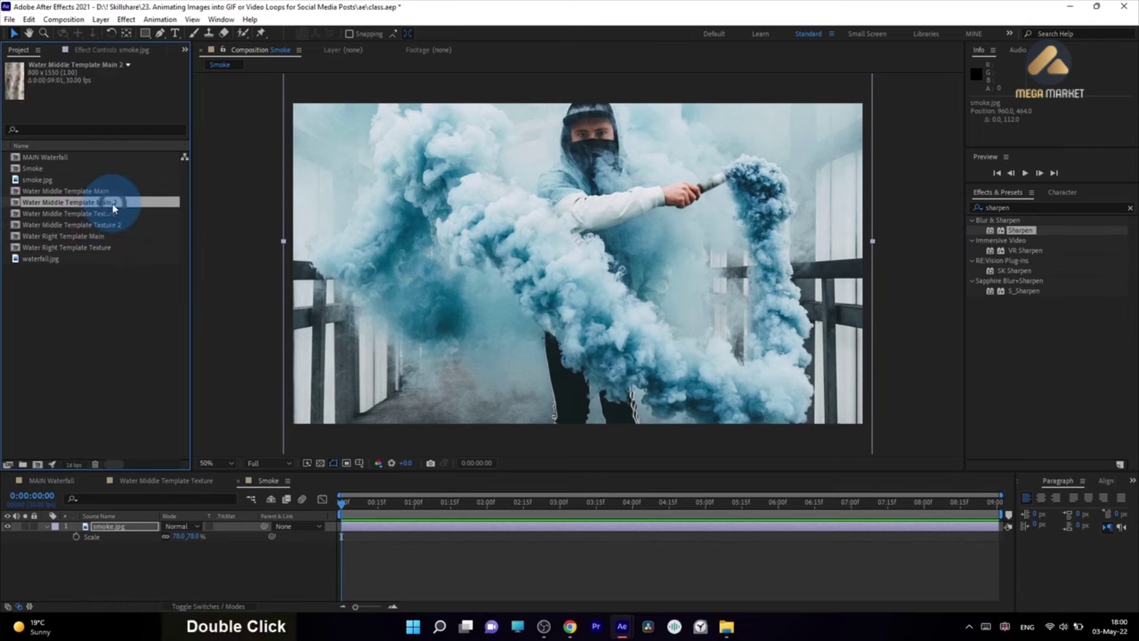
pyautogui.press('Right')
pyautogui.press('Left')
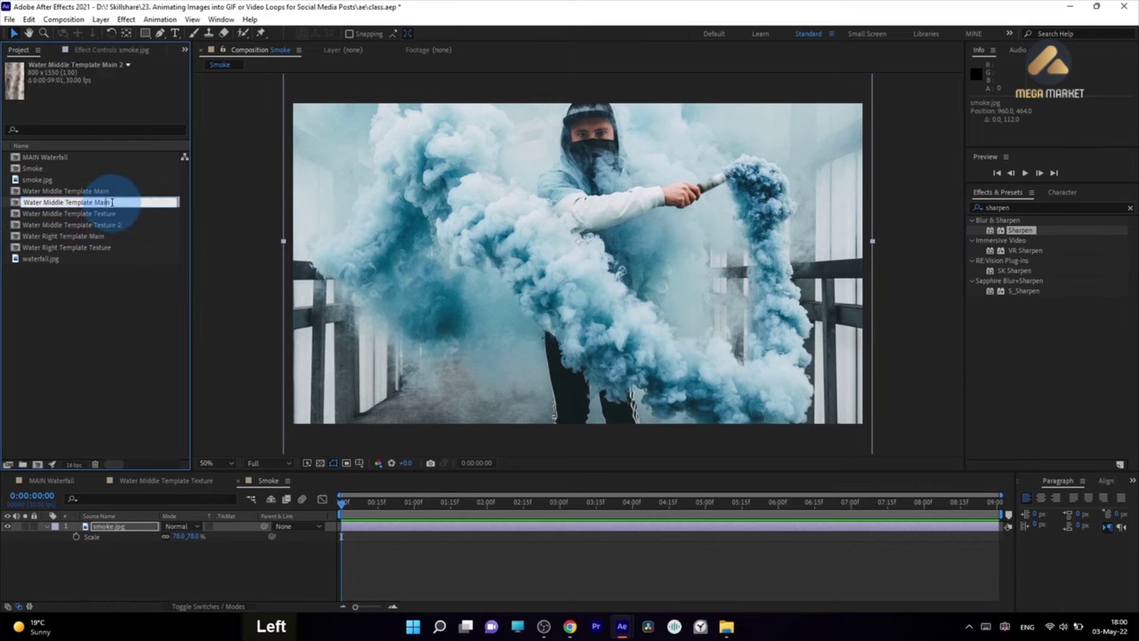
pyautogui.press('Left')
pyautogui.press('Left')
pyautogui.press('Left')
pyautogui.press('Left')
pyautogui.press('Left')
pyautogui.press('Left')
pyautogui.press('Left')
pyautogui.press('Left')
pyautogui.press('Left')
pyautogui.press('Left')
pyautogui.press('Left')
pyautogui.press('BackSpace')
pyautogui.press('BackSpace')
pyautogui.press('BackSpace')
pyautogui.press('BackSpace')
pyautogui.press('BackSpace')
pyautogui.press('BackSpace')
pyautogui.write('Smoke')
pyautogui.press('Return')
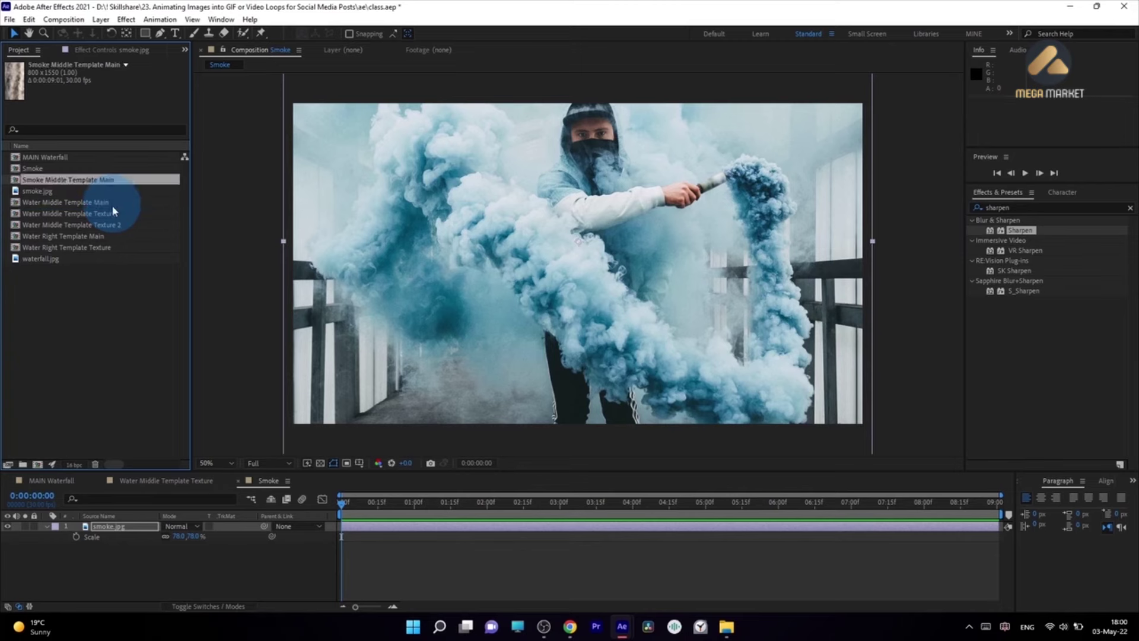
# Step: Delete 'Water' from the duplicated texture comp's name
pyautogui.click(119, 225)
pyautogui.press('Return')
pyautogui.press('Right')
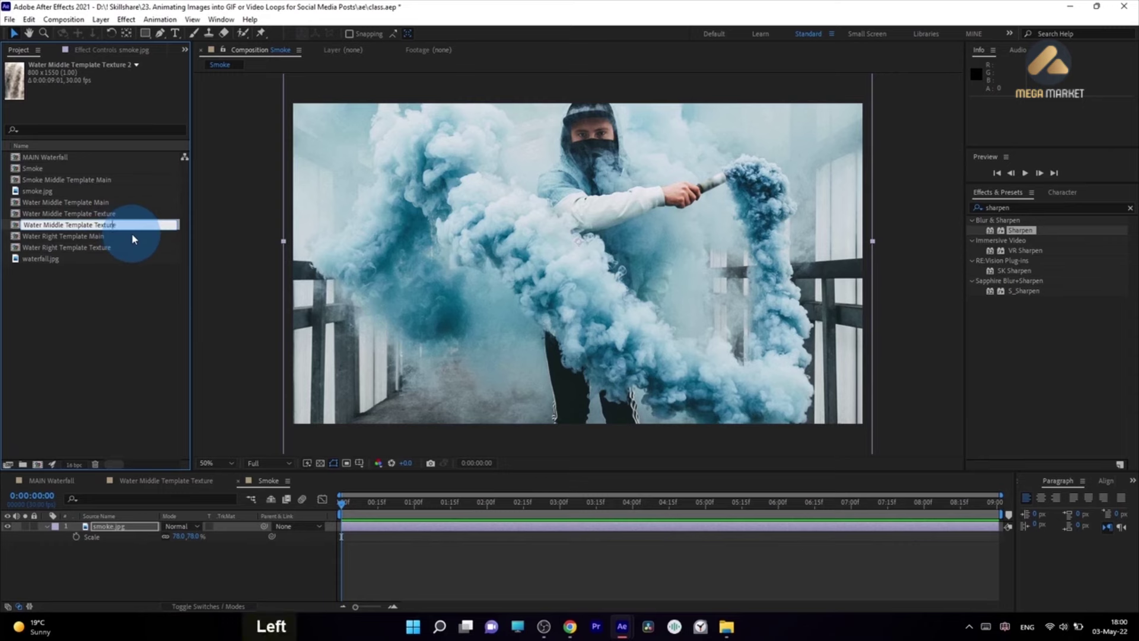
pyautogui.press('Left')
pyautogui.press('Left')
pyautogui.press('Left')
pyautogui.press('Left')
pyautogui.press('Left')
pyautogui.press('Left')
pyautogui.press('Left')
pyautogui.press('Left')
pyautogui.press('Left')
pyautogui.press('Left')
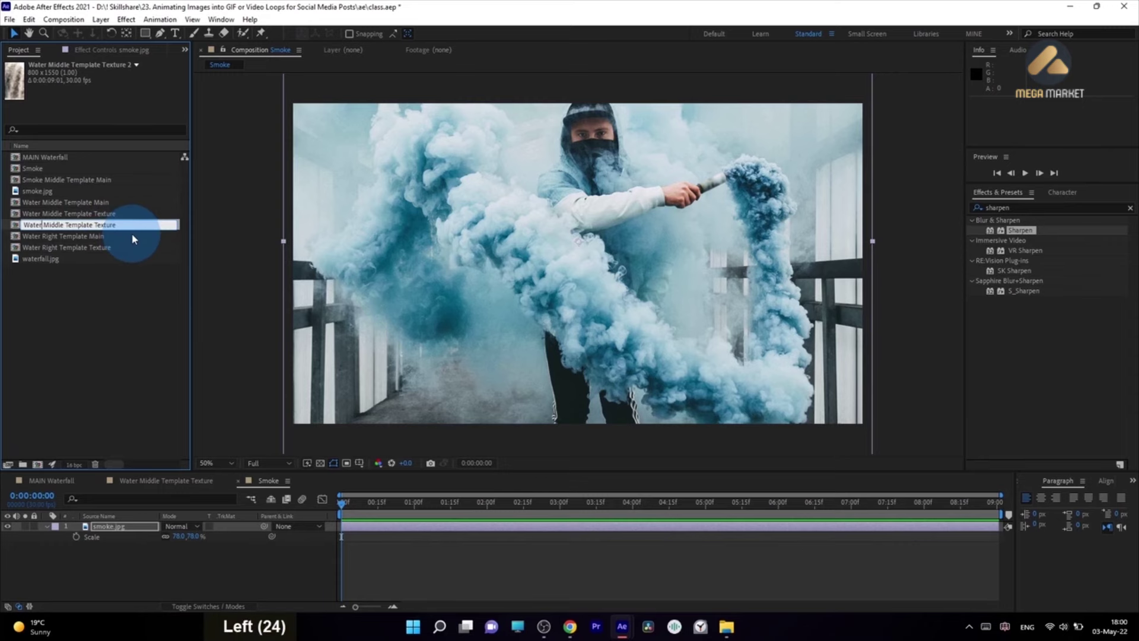
pyautogui.press('BackSpace')
pyautogui.press('BackSpace')
pyautogui.press('BackSpace')
pyautogui.press('BackSpace')
pyautogui.press('BackSpace')
# Step: Finish naming the texture copy Smoke Middle Template Texture and return to MAIN Waterfall
pyautogui.write('Smoke')
pyautogui.click(142, 480)
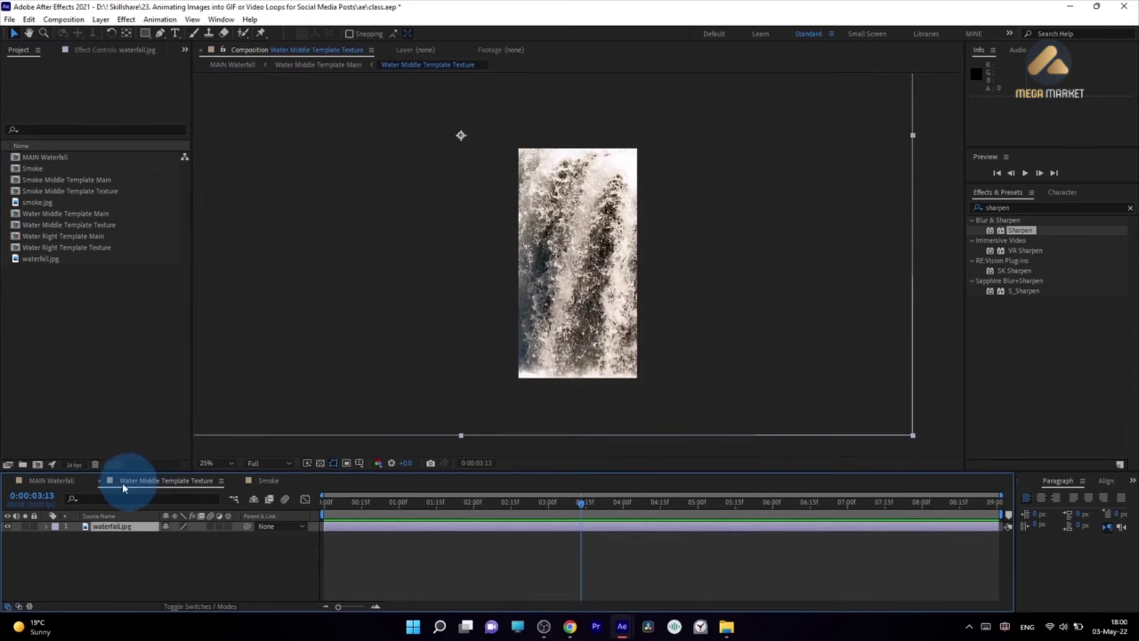
pyautogui.click(99, 481)
pyautogui.click(51, 480)
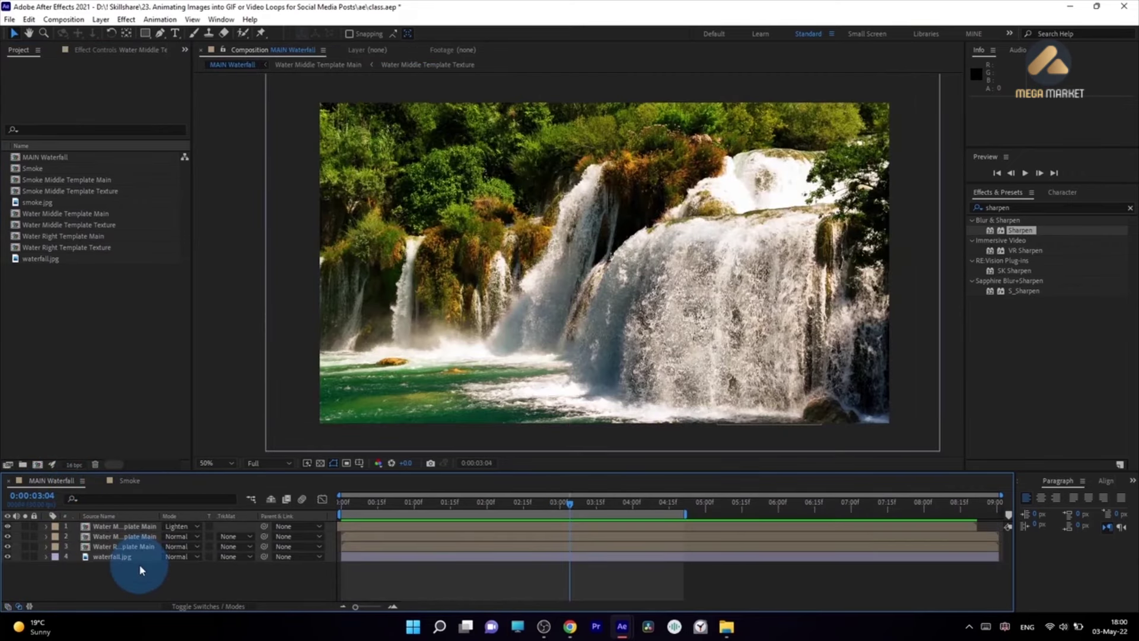
# Step: Toggle layer visibility in MAIN Waterfall to identify the middle waterfall template layer
pyautogui.click(140, 546)
pyautogui.click(149, 549)
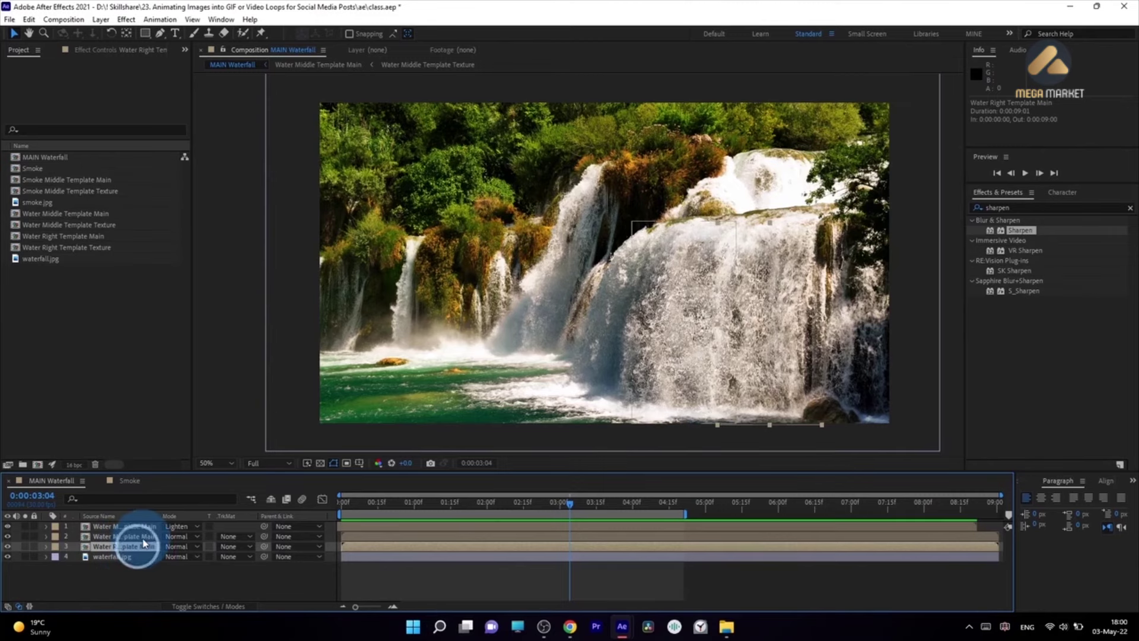
pyautogui.doubleClick(140, 546)
pyautogui.click(7, 527)
pyautogui.click(7, 527)
pyautogui.doubleClick(8, 547)
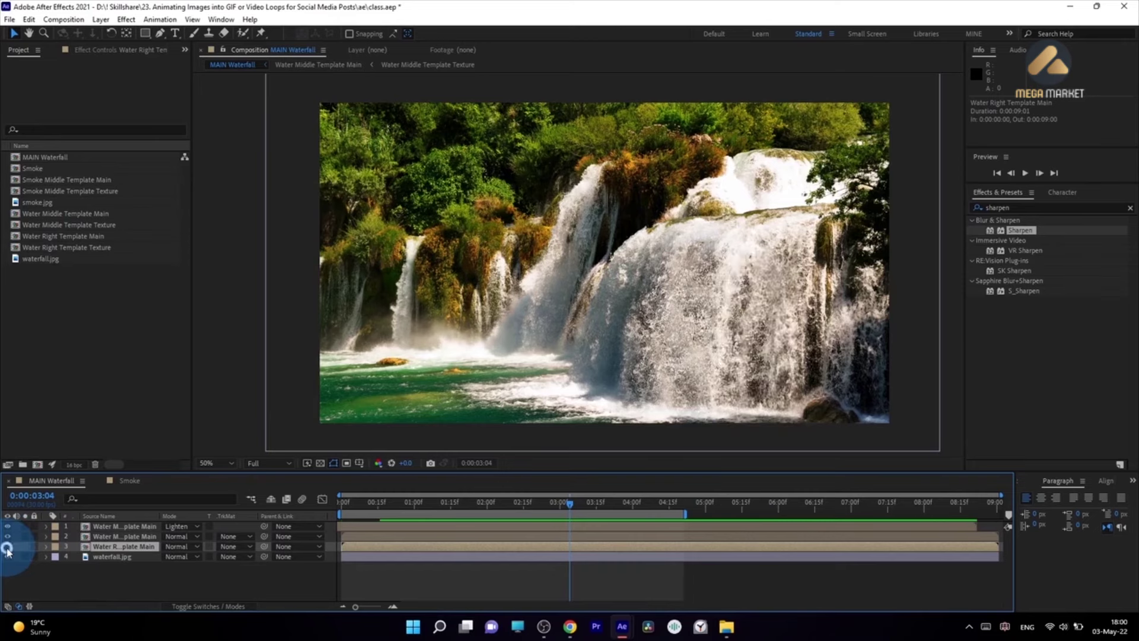
pyautogui.click(95, 538)
pyautogui.click(7, 537)
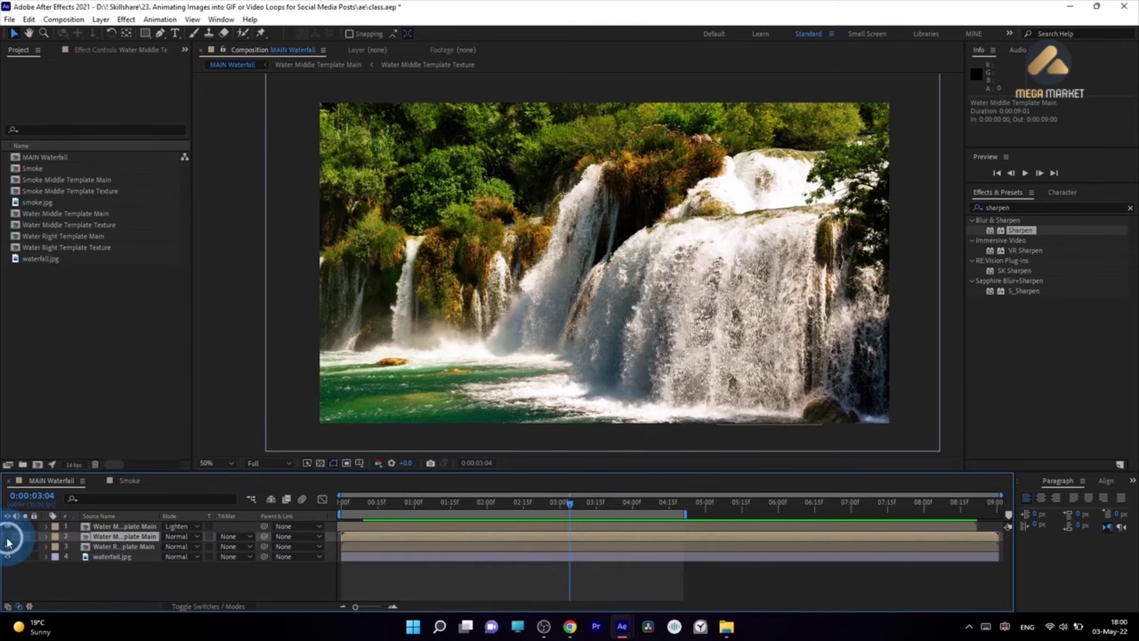
pyautogui.click(7, 536)
pyautogui.click(127, 537)
# Step: Copy Water Middle Template Main into the Smoke comp and review its effects
pyautogui.hotkey('ctrl', 'c')
pyautogui.click(127, 480)
pyautogui.press('s')
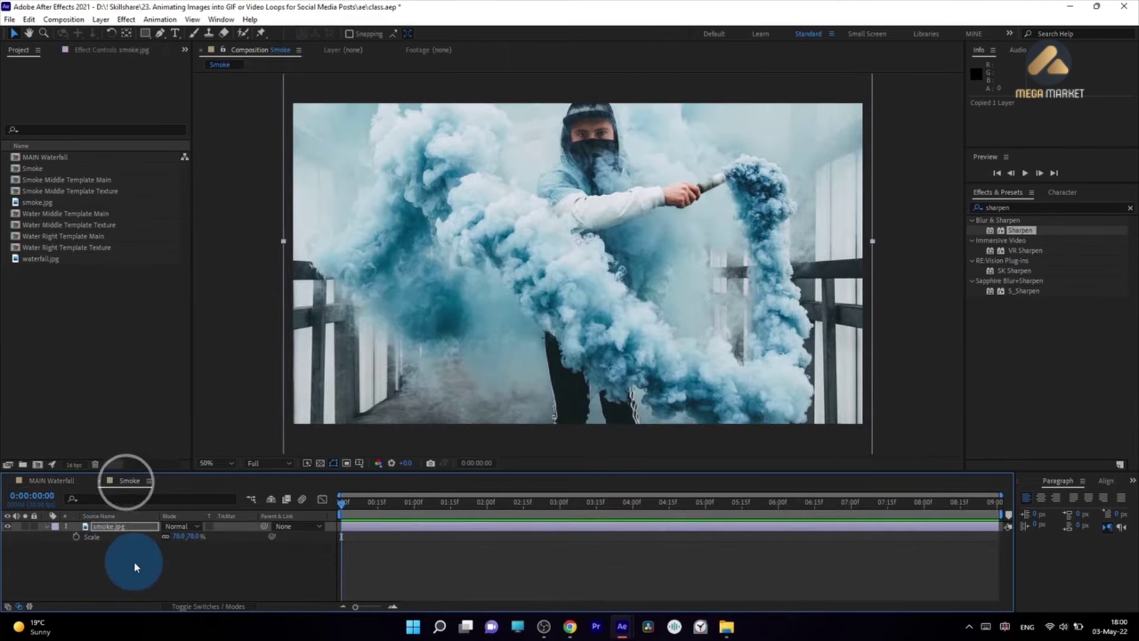
pyautogui.hotkey('ctrl', 'v')
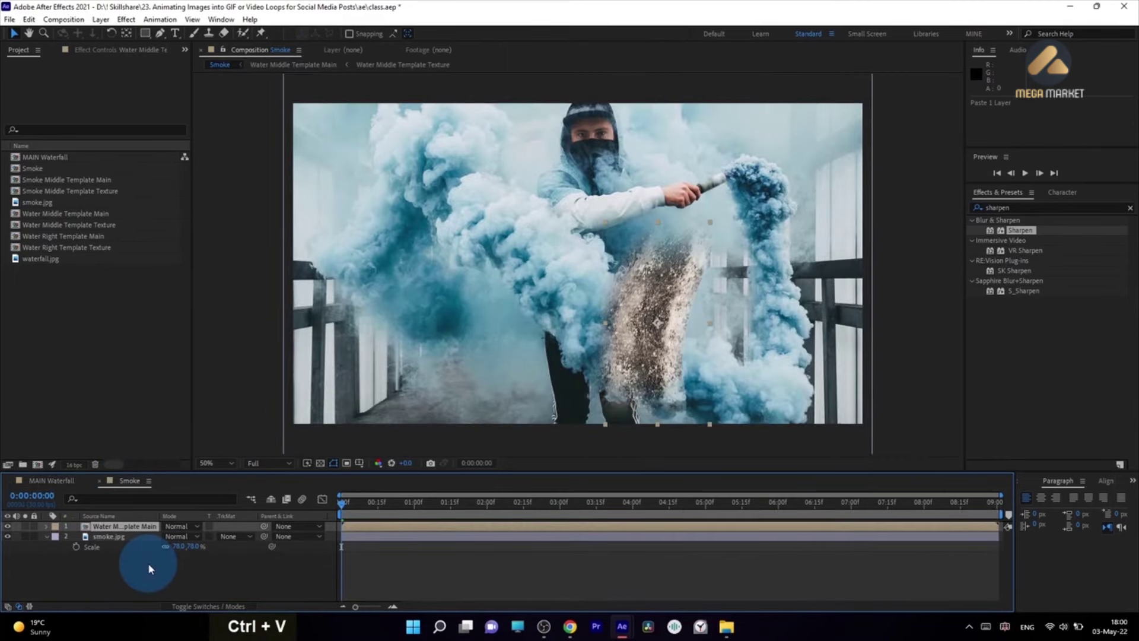
pyautogui.click(112, 50)
pyautogui.scroll(-6, 60, 285)
pyautogui.scroll(6, 51, 203)
pyautogui.scroll(4, 50, 203)
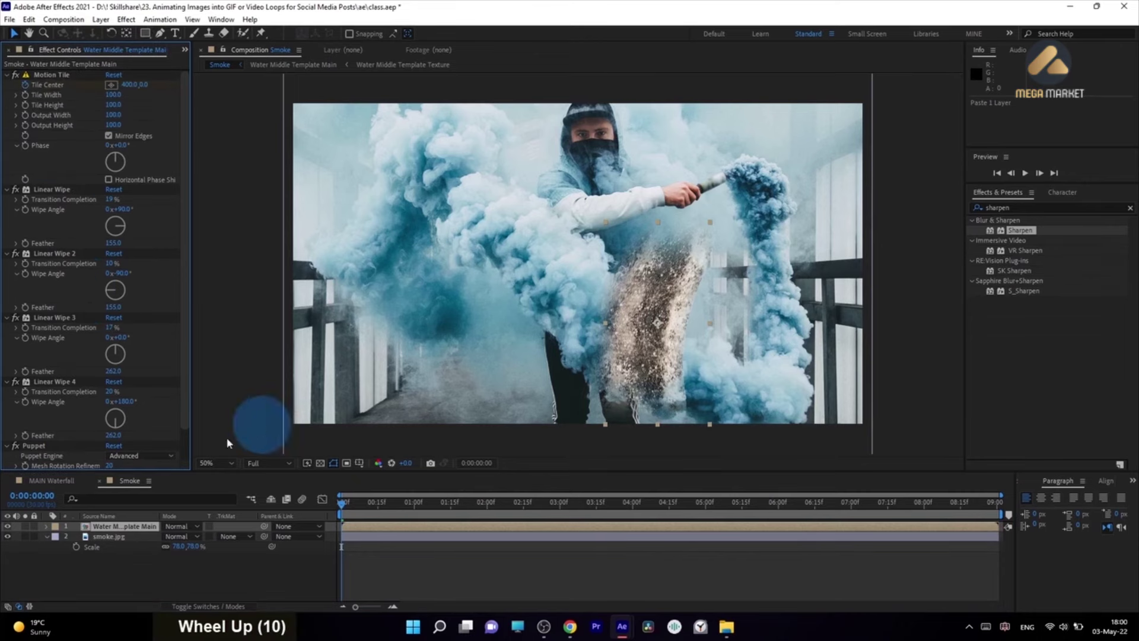
# Step: Inside Water Middle Template Main, swap all three texture layers for Smoke Middle Template Texture, then open it
pyautogui.doubleClick(141, 527)
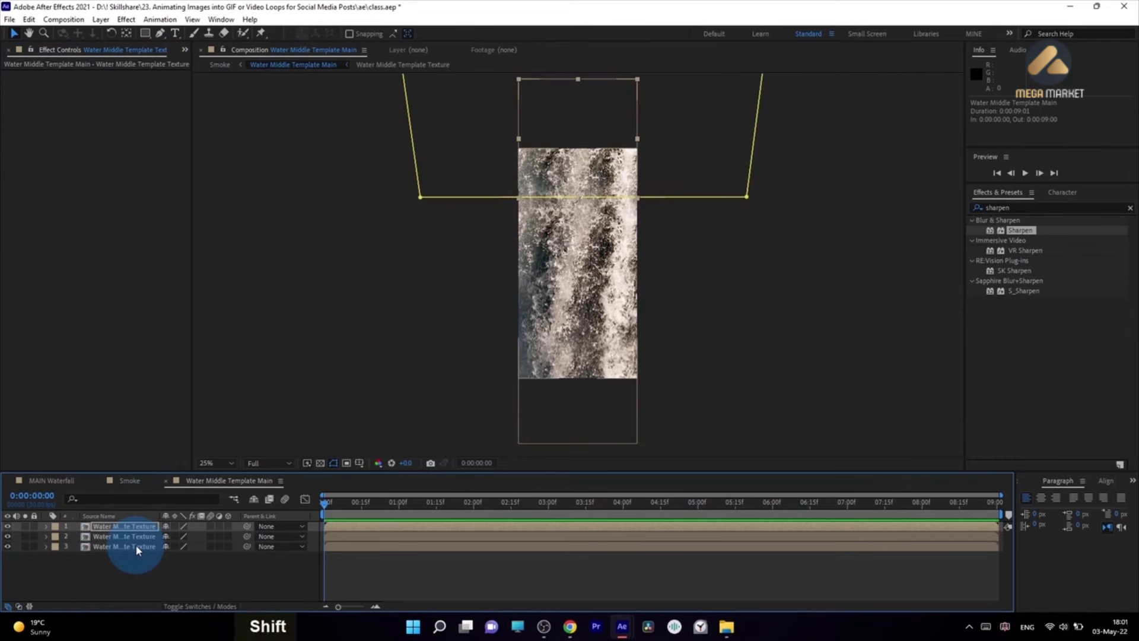
pyautogui.keyDown('shift'); pyautogui.click(135, 544); pyautogui.keyUp('shift')
pyautogui.click(184, 50)
pyautogui.click(213, 70)
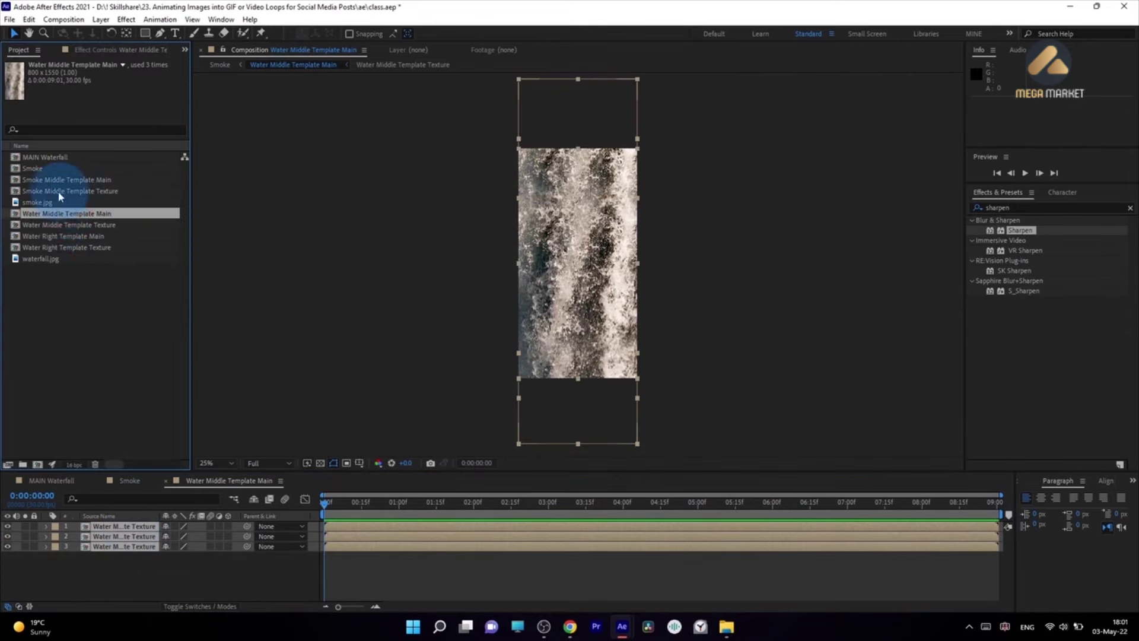
pyautogui.moveTo(104, 194); pyautogui.dragTo(111, 320)
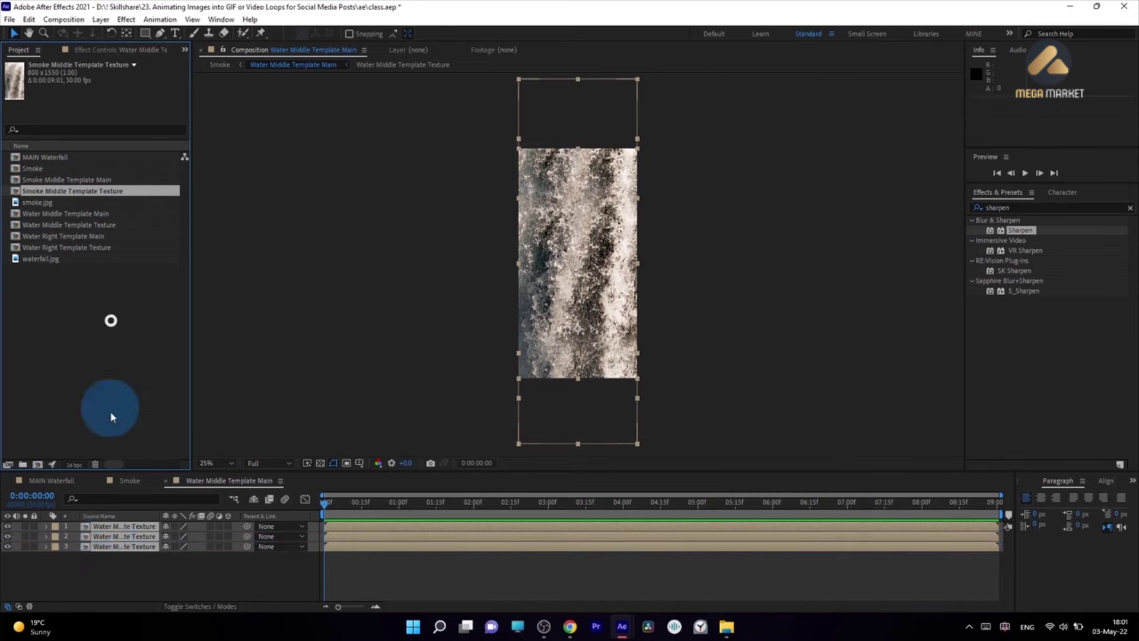
pyautogui.moveTo(126, 573); pyautogui.dragTo(122, 444)
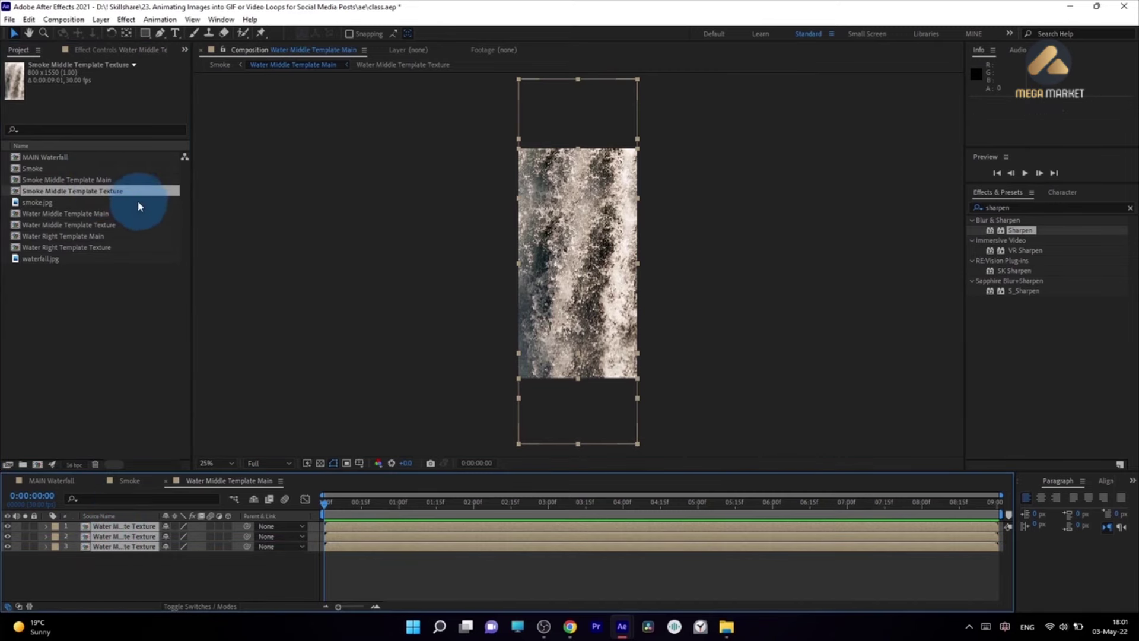
pyautogui.moveTo(120, 194); pyautogui.dragTo(120, 535)
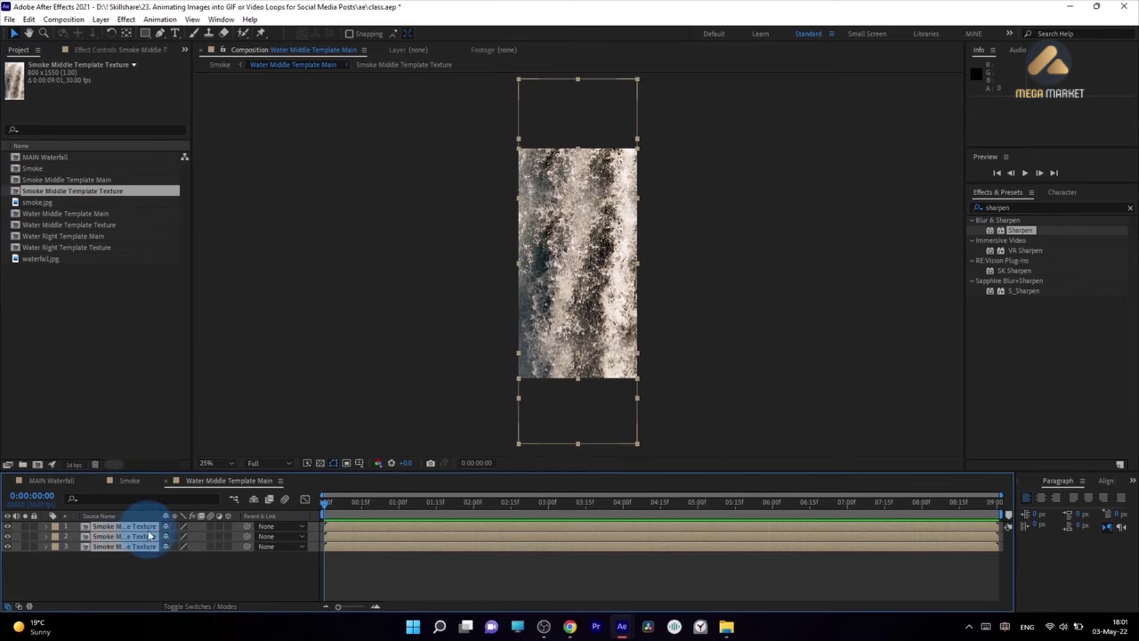
pyautogui.doubleClick(136, 530)
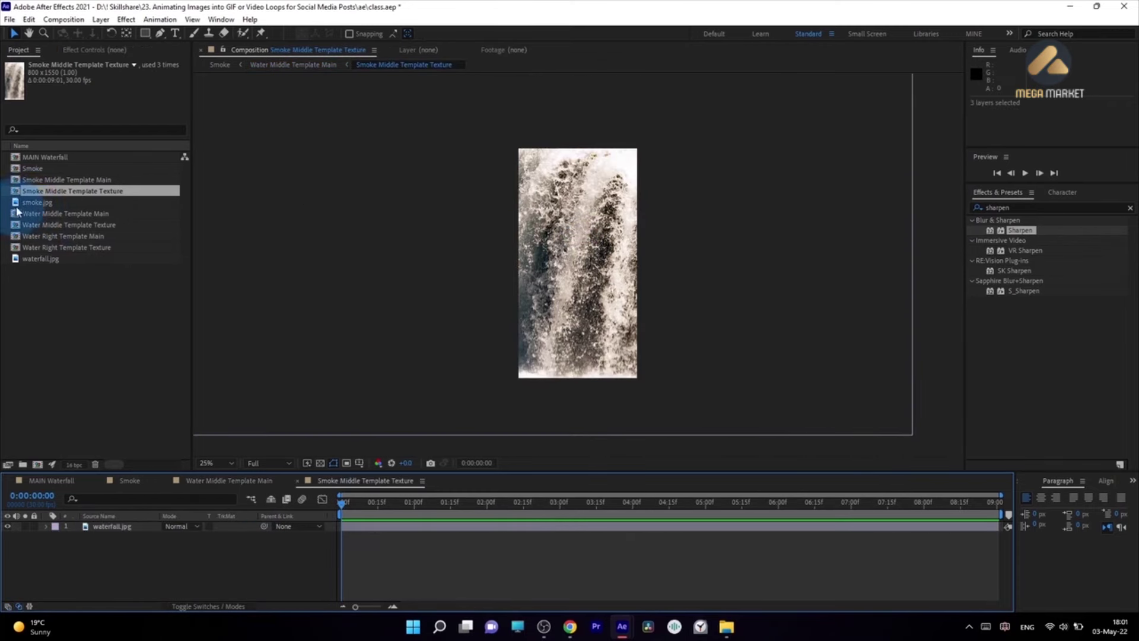
# Step: Add smoke.jpg above waterfall.jpg, roughly rotating it, scaling to 191% and positioning it
pyautogui.moveTo(37, 204); pyautogui.dragTo(117, 526)
pyautogui.press('r')
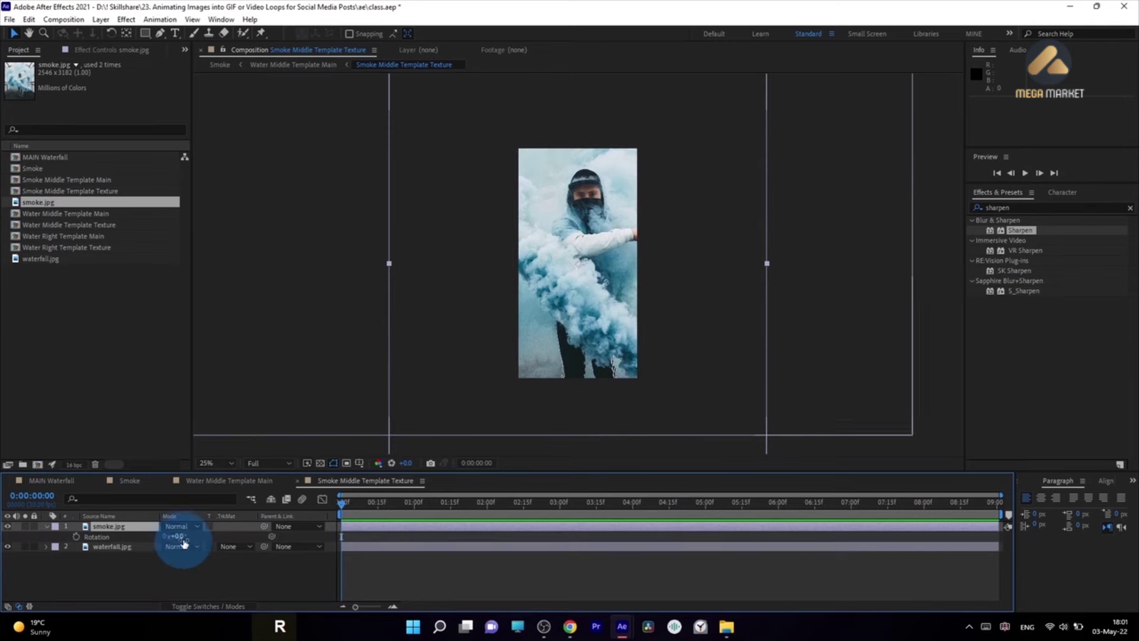
pyautogui.moveTo(178, 536); pyautogui.dragTo(221, 539)
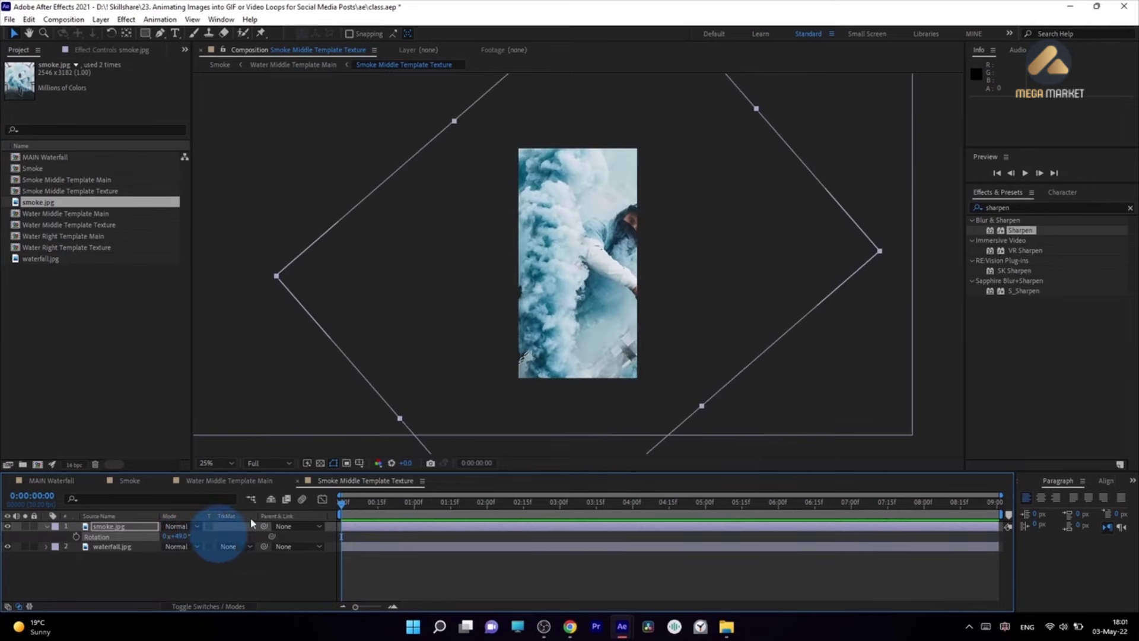
pyautogui.click(593, 328)
pyautogui.moveTo(593, 328); pyautogui.dragTo(619, 312)
pyautogui.press('s')
pyautogui.moveTo(200, 535); pyautogui.dragTo(245, 536)
pyautogui.moveTo(586, 292); pyautogui.dragTo(619, 290)
pyautogui.click(145, 527)
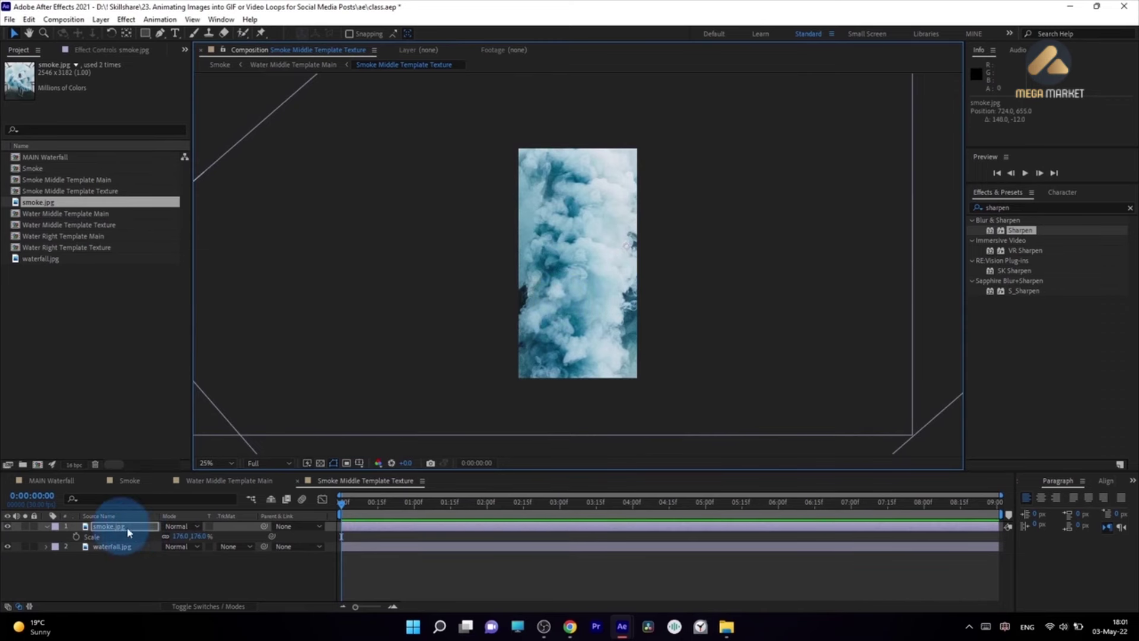
pyautogui.moveTo(201, 536); pyautogui.dragTo(217, 534)
pyautogui.moveTo(570, 309); pyautogui.dragTo(579, 270)
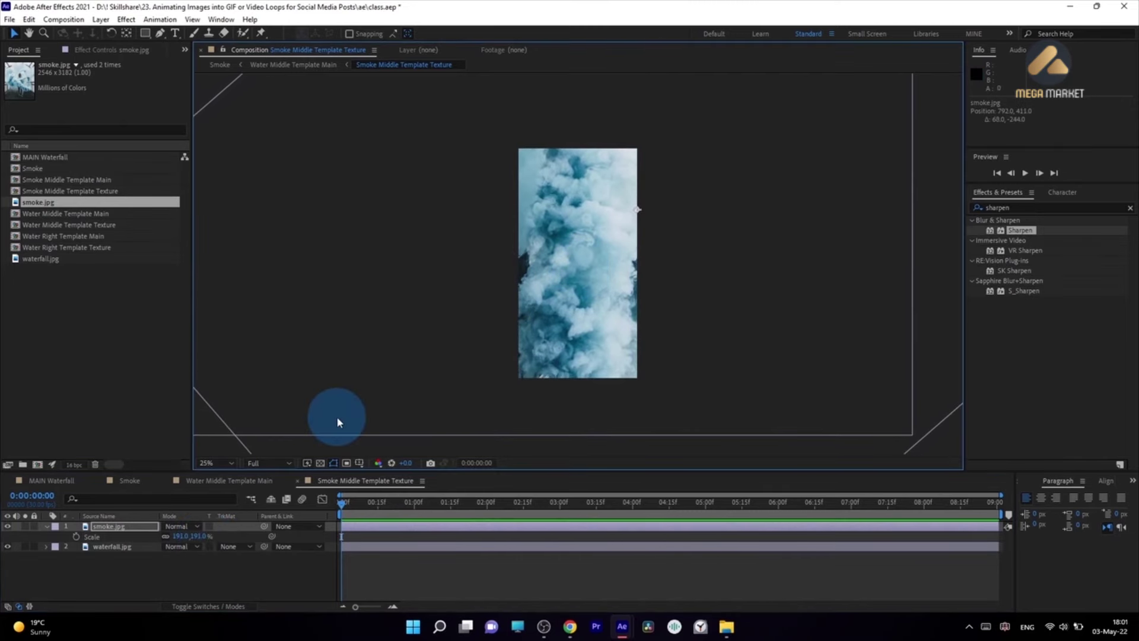
# Step: Settle the smoke layer at 45° rotation and 200% scale, filling the frame
pyautogui.press('r')
pyautogui.moveTo(181, 536); pyautogui.dragTo(178, 536)
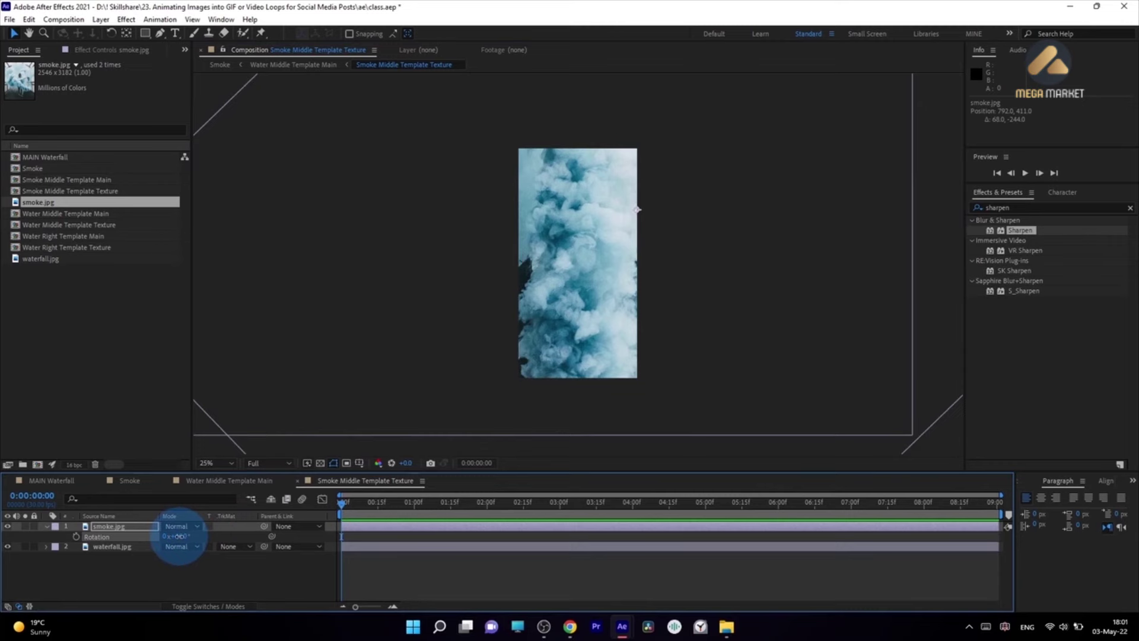
pyautogui.moveTo(594, 345); pyautogui.dragTo(586, 340)
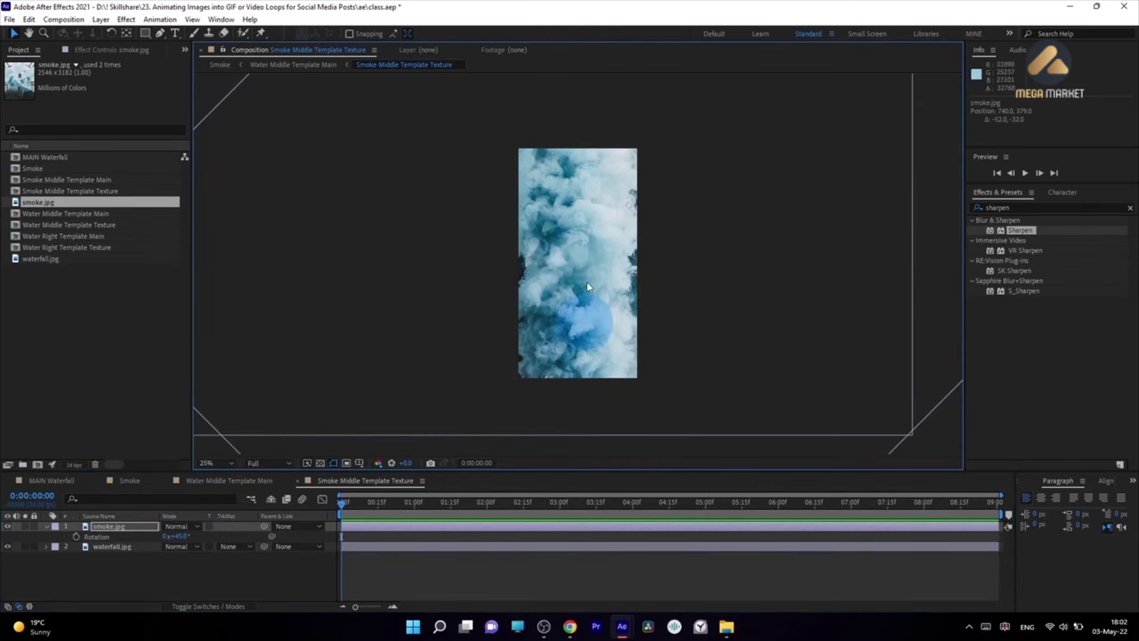
pyautogui.moveTo(590, 293); pyautogui.dragTo(579, 318)
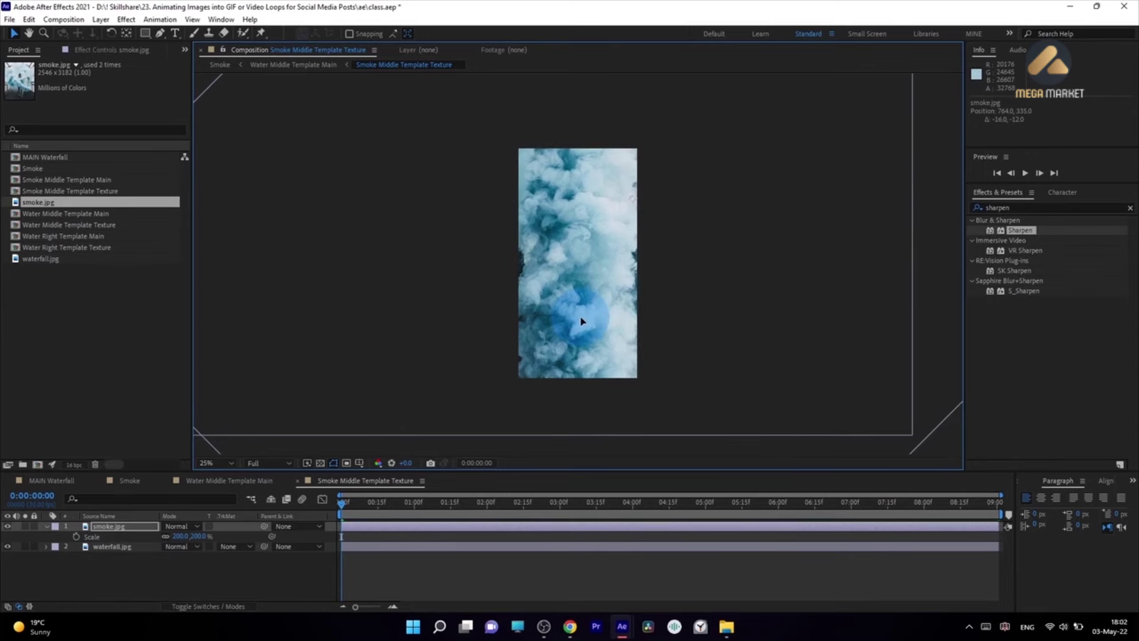
pyautogui.click(47, 526)
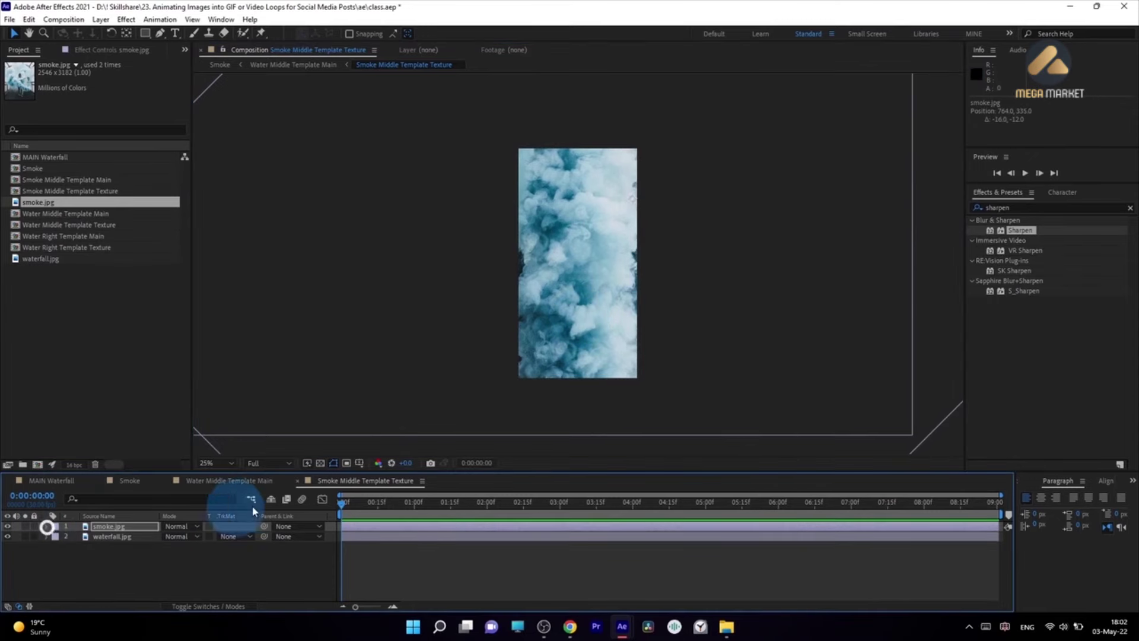
pyautogui.click(231, 480)
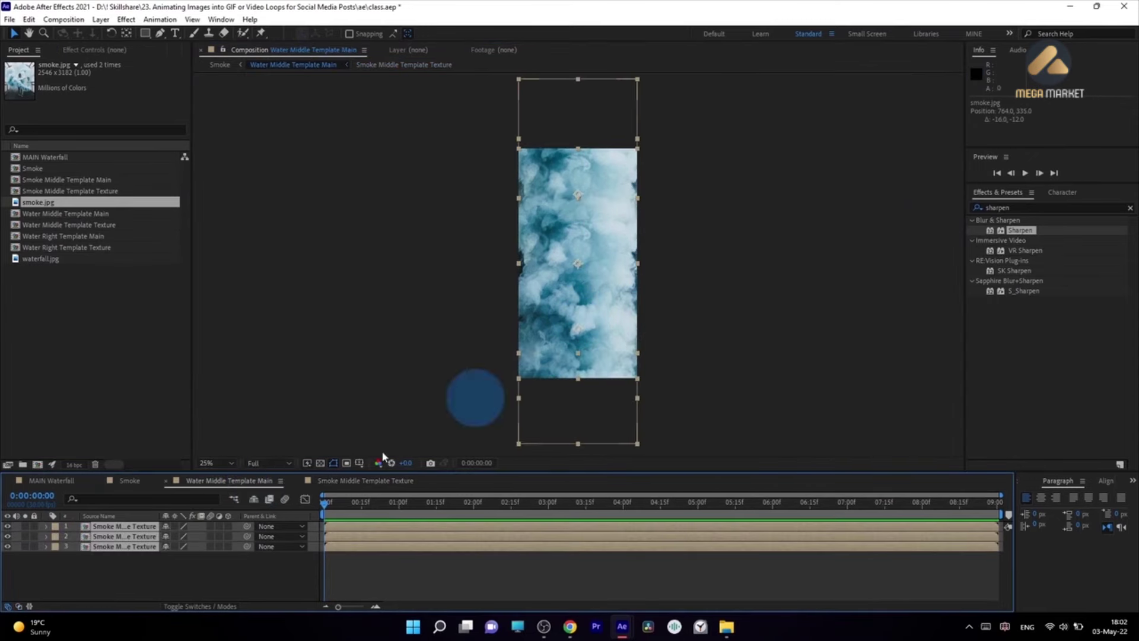
# Step: Replace Smoke Middle Template Main's three layers with Smoke Middle Template Texture
pyautogui.click(225, 496)
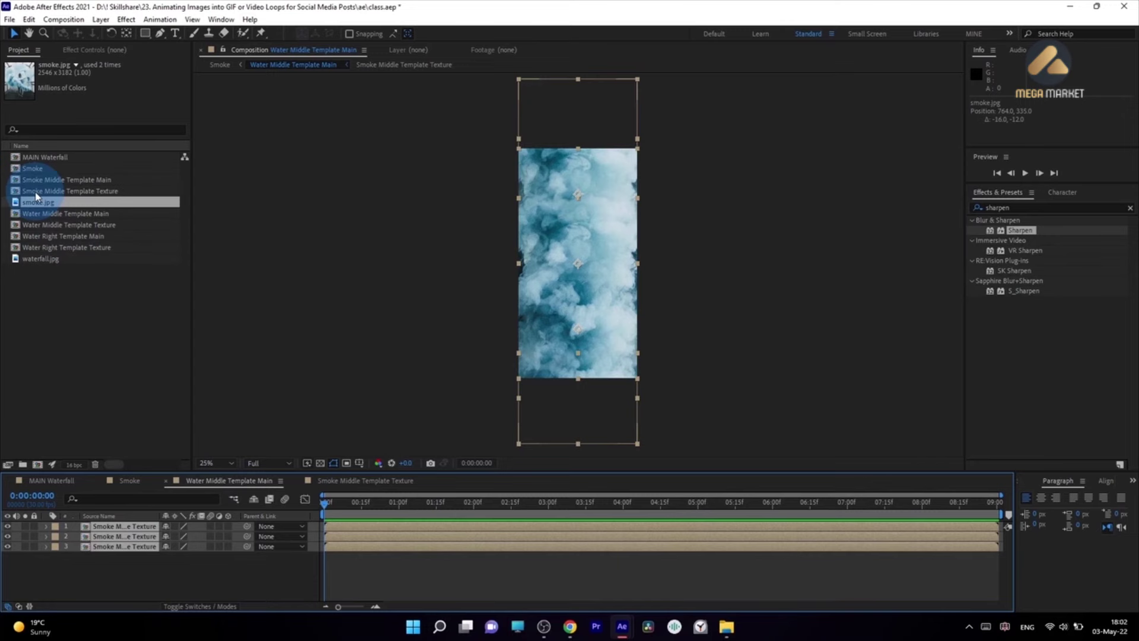
pyautogui.click(51, 180)
pyautogui.doubleClick(91, 179)
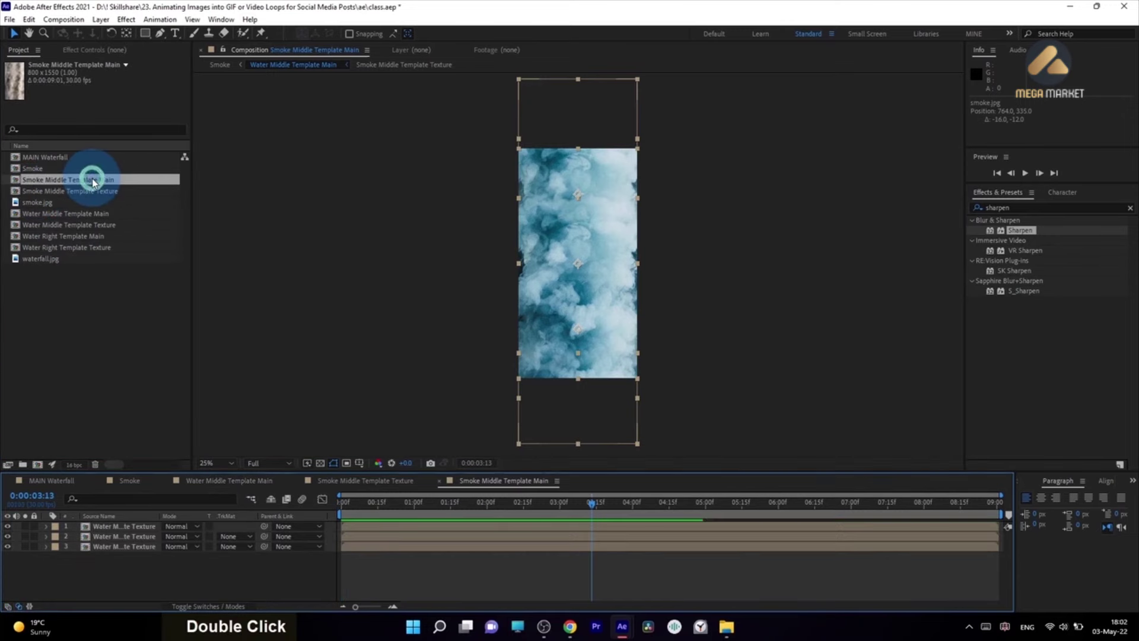
pyautogui.moveTo(87, 588); pyautogui.dragTo(113, 520)
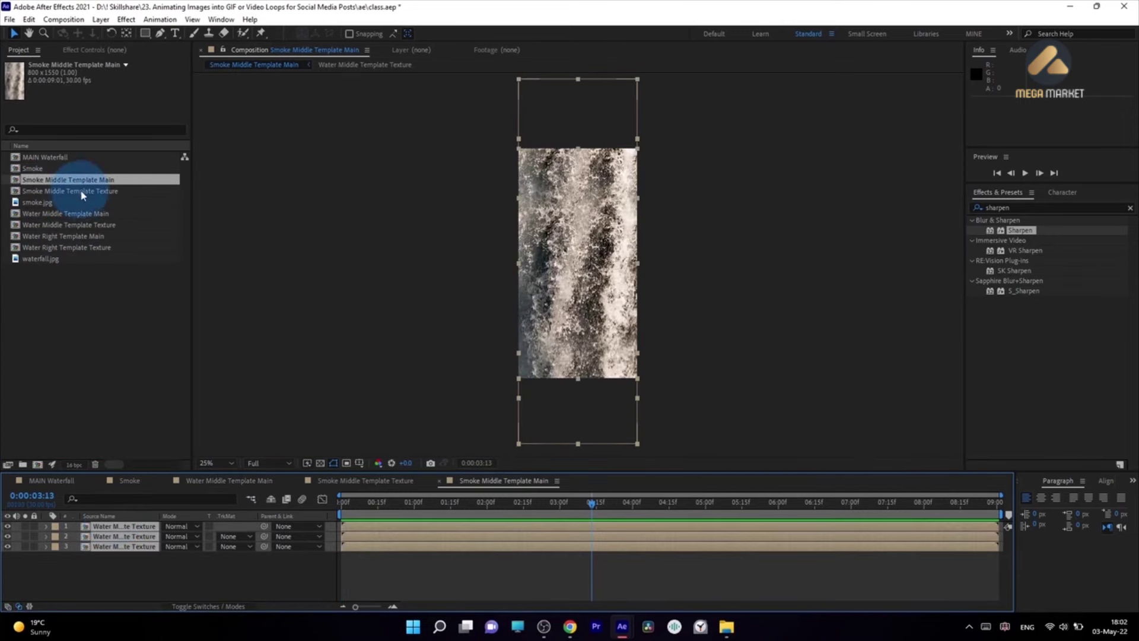
pyautogui.moveTo(86, 190); pyautogui.dragTo(122, 538)
pyautogui.press('alt')
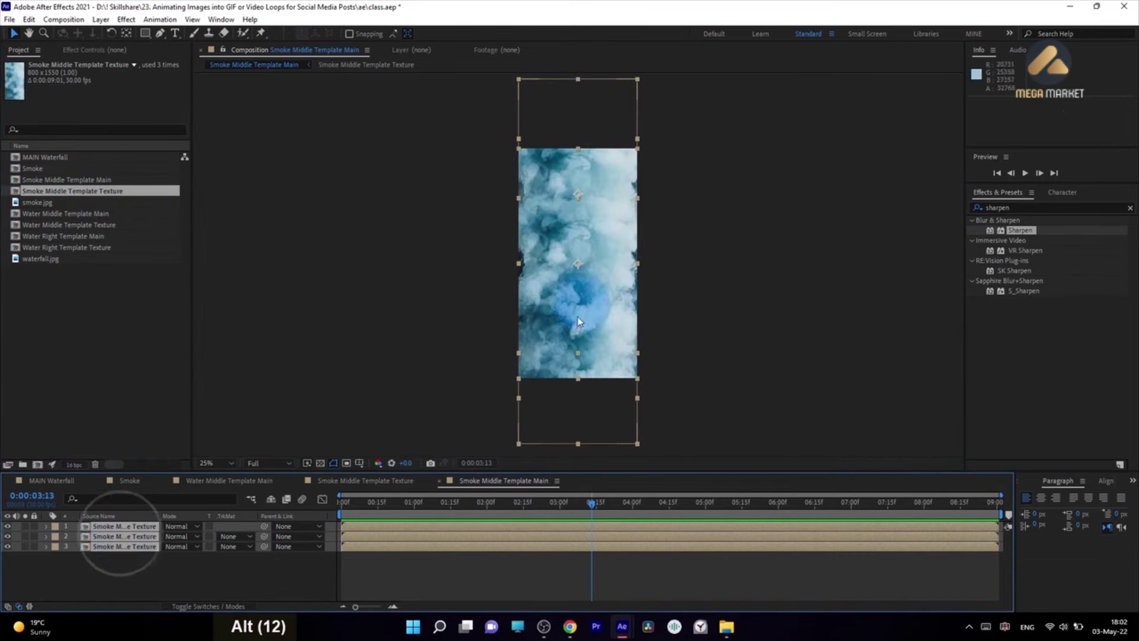
# Step: In the Smoke comp, reset the template layer's Puppet effect and move it up over the photo
pyautogui.click(139, 481)
pyautogui.click(126, 481)
pyautogui.moveTo(649, 353); pyautogui.dragTo(583, 333)
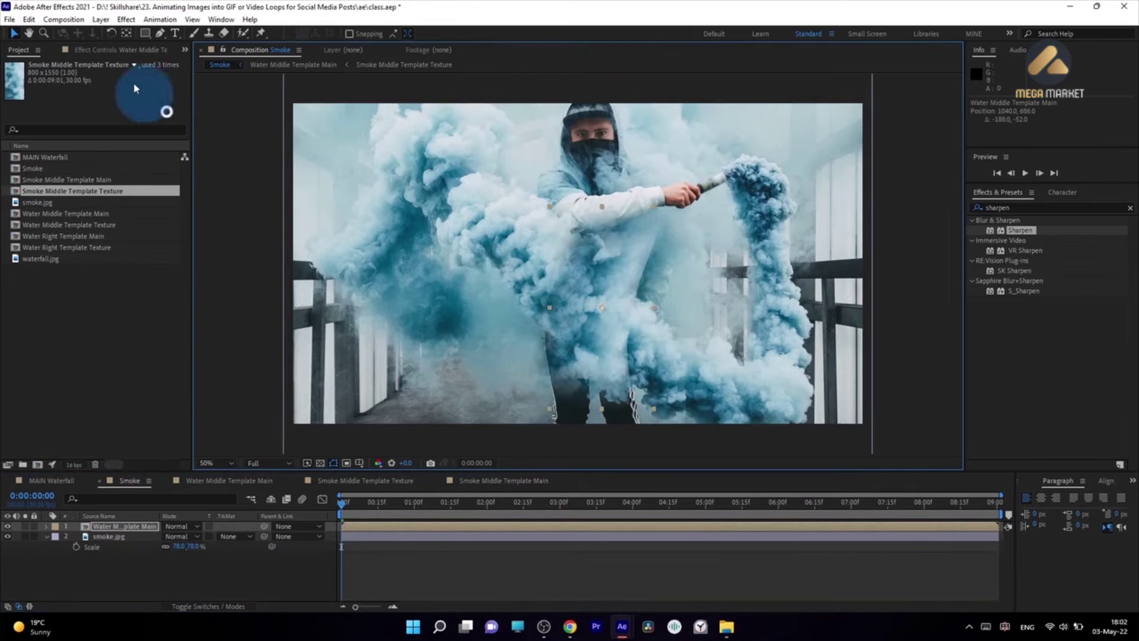
pyautogui.click(112, 50)
pyautogui.scroll(-13, 55, 332)
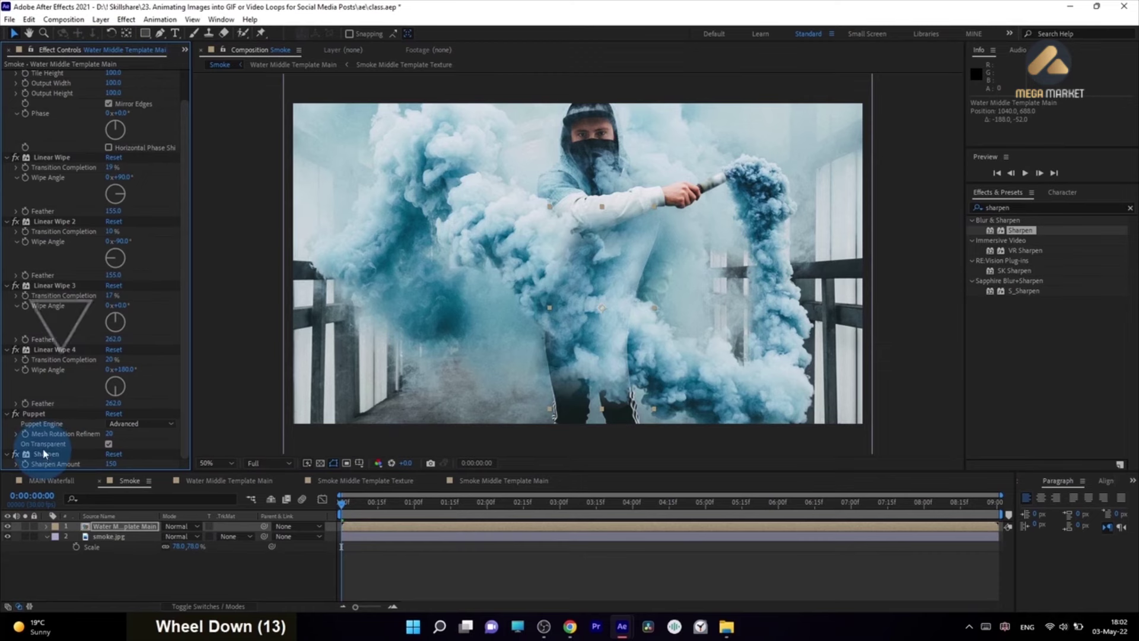
pyautogui.click(35, 414)
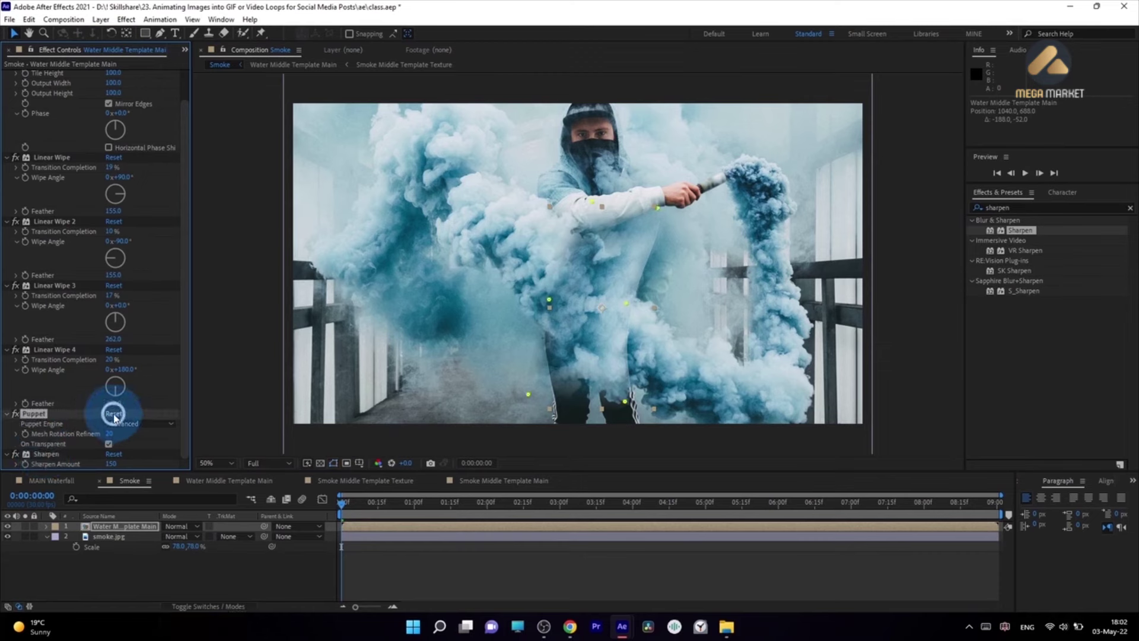
pyautogui.click(113, 414)
pyautogui.moveTo(614, 344); pyautogui.dragTo(599, 233)
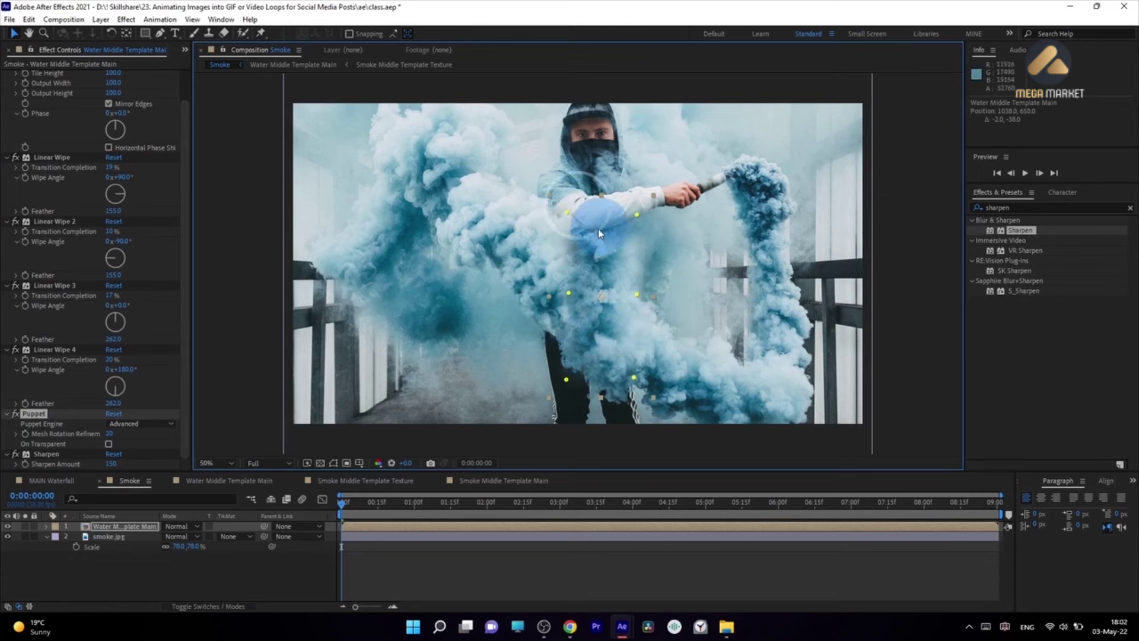
# Step: At frame 17, rotate Water Middle Template Main to 41° and position it over the grenade smoke
pyautogui.moveTo(617, 346); pyautogui.dragTo(604, 353)
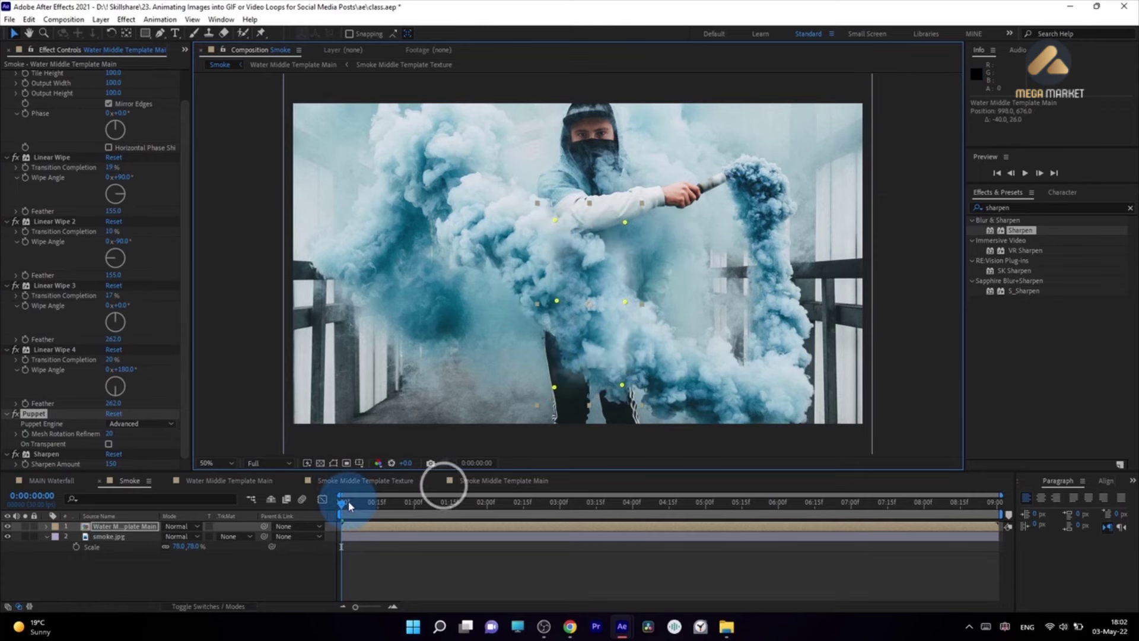
pyautogui.moveTo(345, 506); pyautogui.dragTo(382, 516)
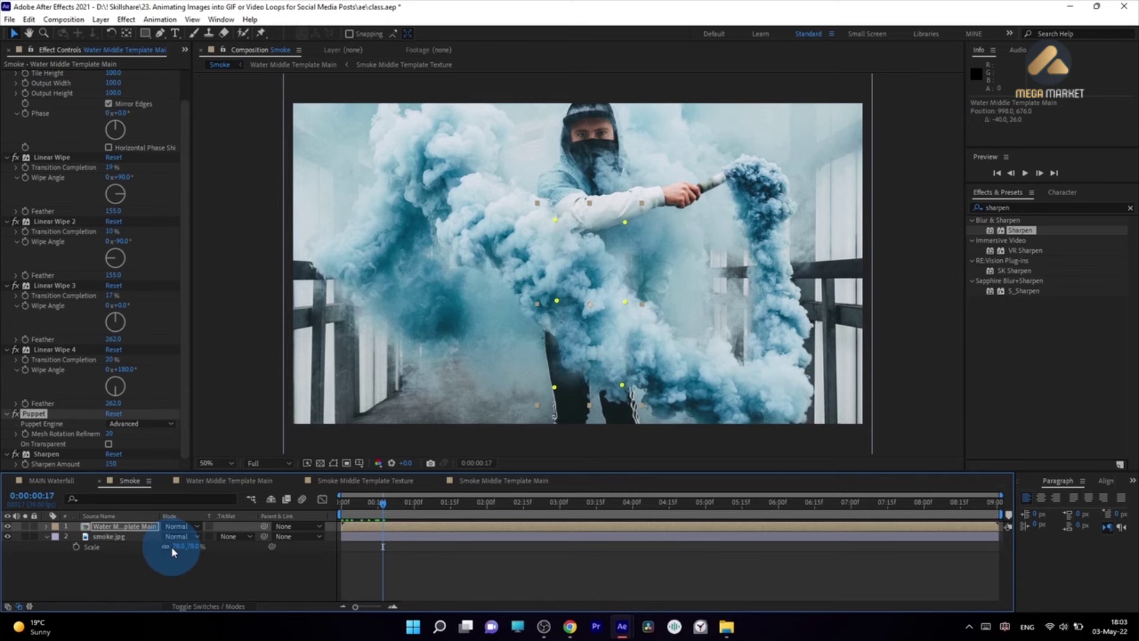
pyautogui.click(98, 527)
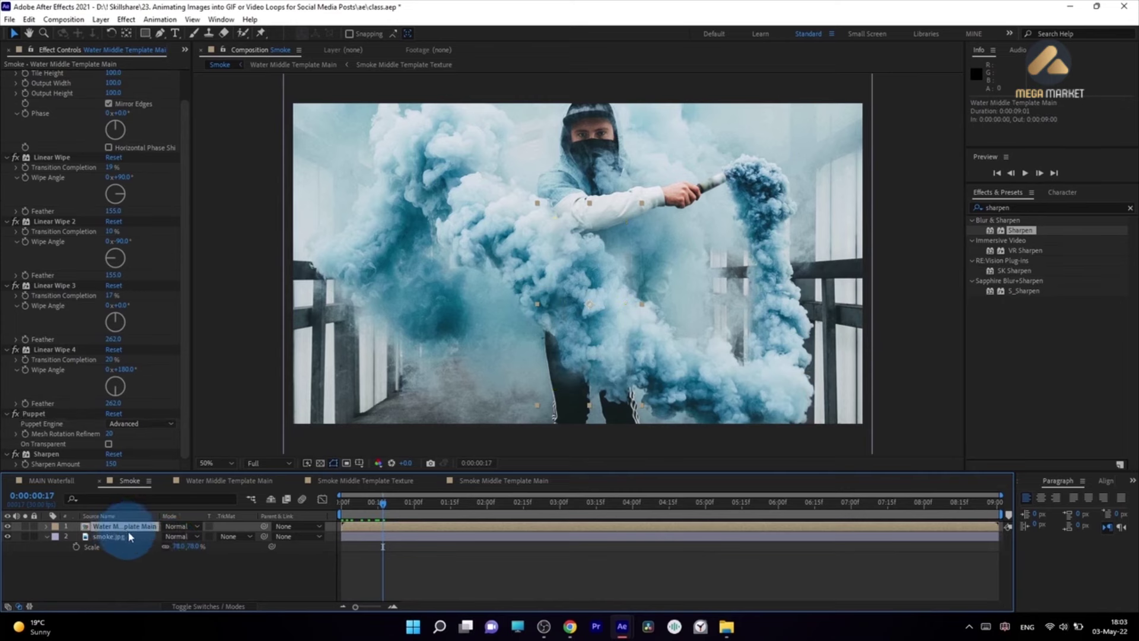
pyautogui.press('r')
pyautogui.moveTo(183, 542)
pyautogui.mouseDown()
pyautogui.moveTo(254, 539)
pyautogui.moveTo(152, 534)
pyautogui.moveTo(209, 539)
pyautogui.moveTo(153, 539)
pyautogui.moveTo(164, 540)
pyautogui.mouseUp()
pyautogui.moveTo(615, 324); pyautogui.dragTo(548, 274)
pyautogui.click(179, 536)
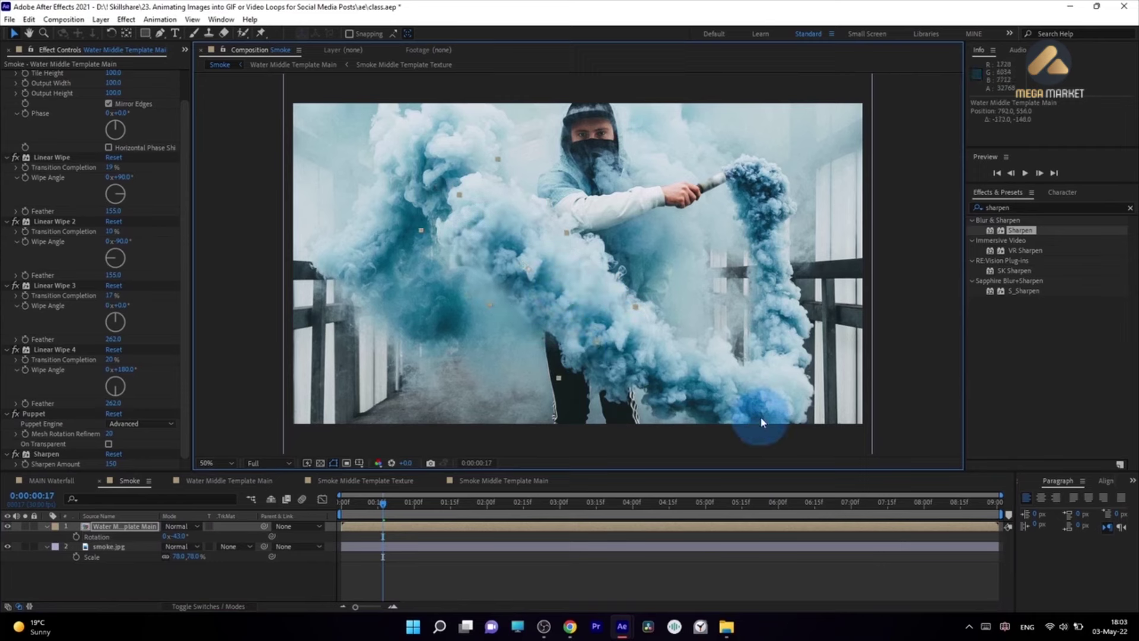
pyautogui.moveTo(589, 305); pyautogui.dragTo(603, 314)
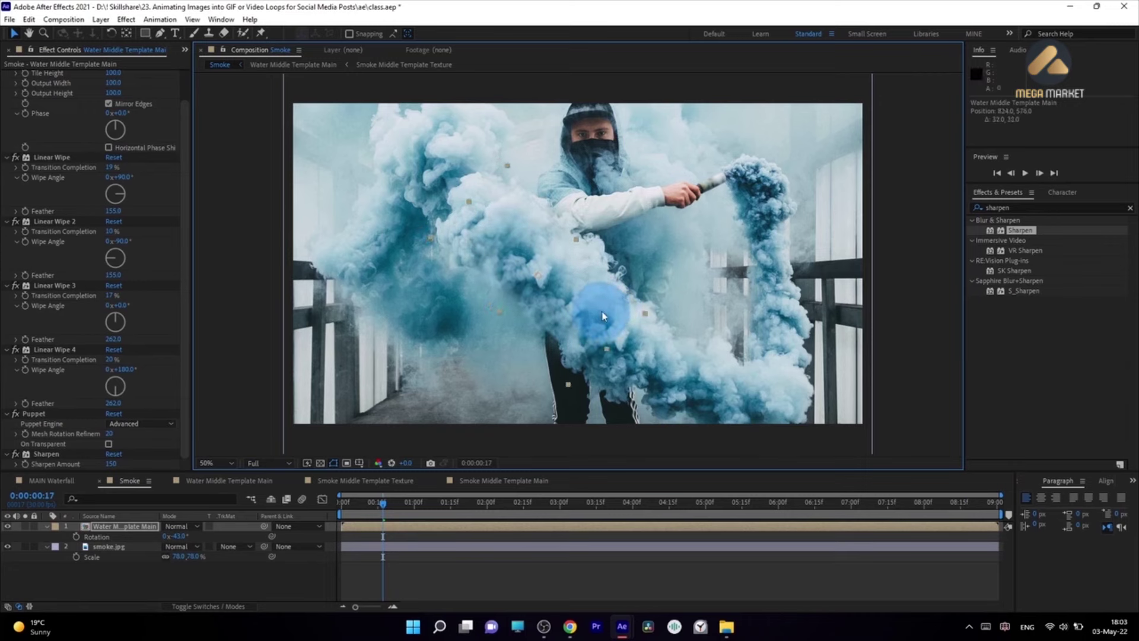
# Step: Solo the texture layer to compare, and raise Linear Wipe 2 completion to 20%
pyautogui.click(25, 526)
pyautogui.doubleClick(25, 526)
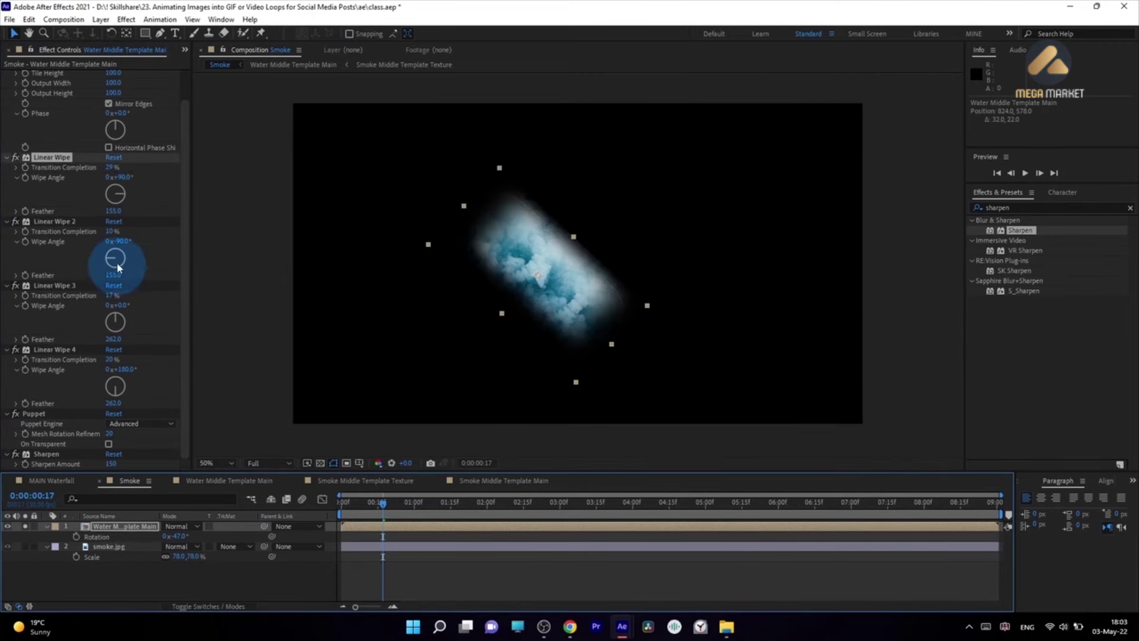
pyautogui.moveTo(109, 167); pyautogui.dragTo(113, 167)
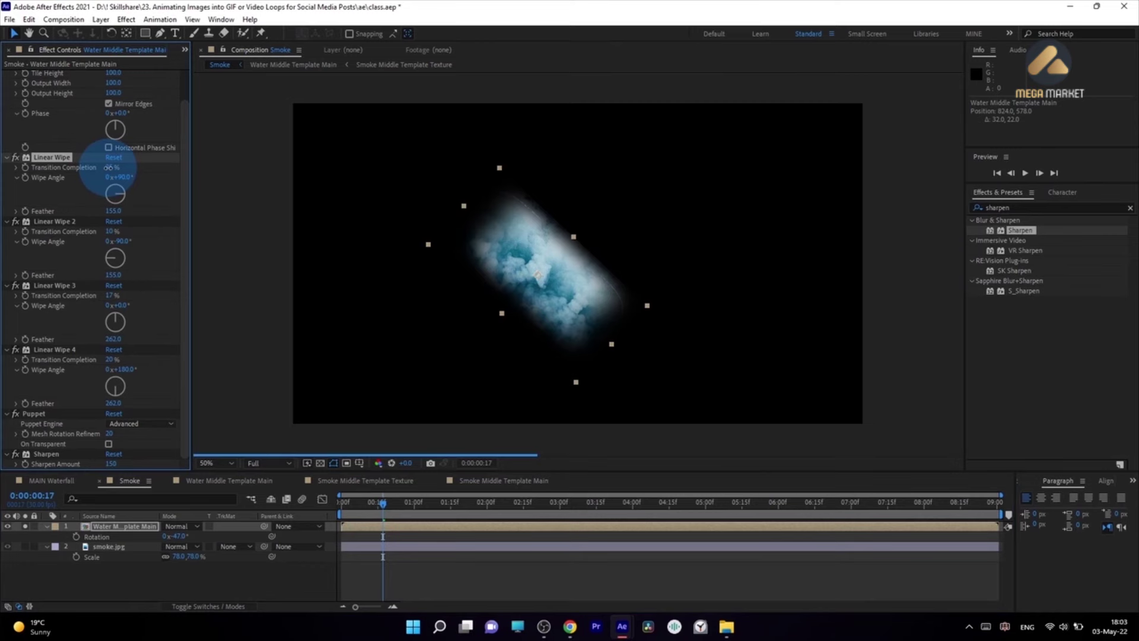
pyautogui.moveTo(111, 231); pyautogui.dragTo(121, 232)
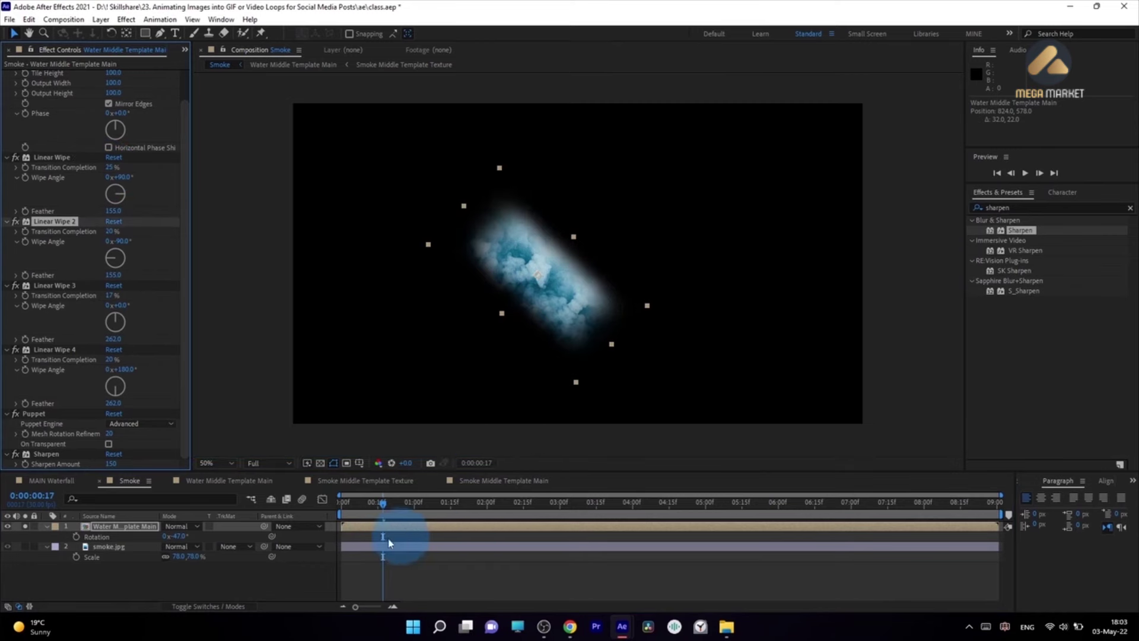
# Step: Scale the layer to 57%, nudge it right, and set Sharpen Amount to 70
pyautogui.click(25, 526)
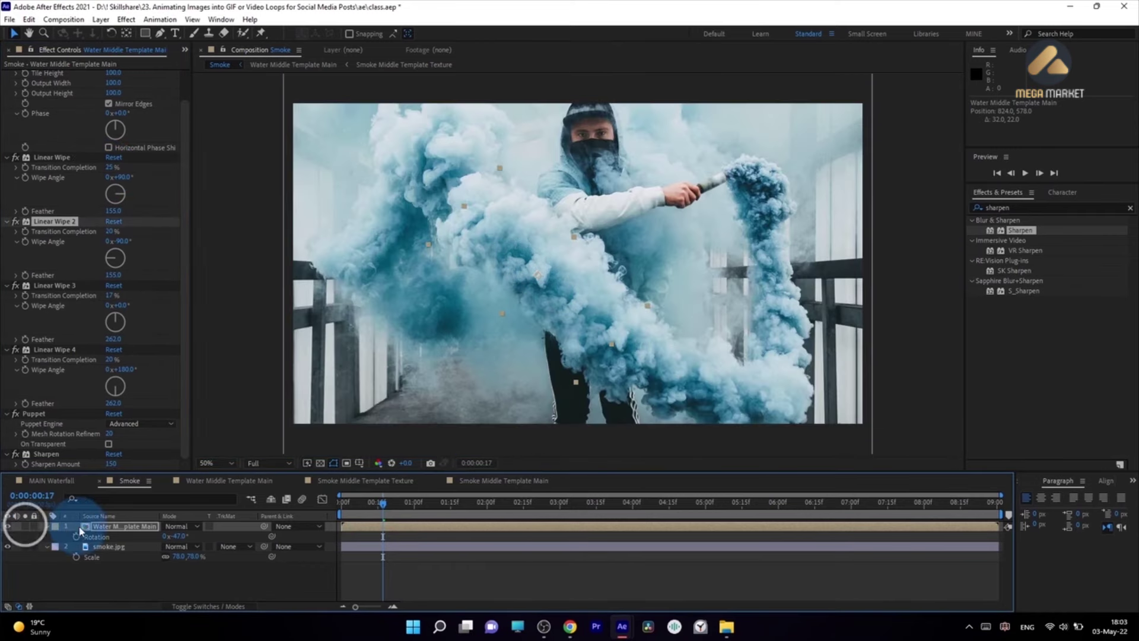
pyautogui.press('s')
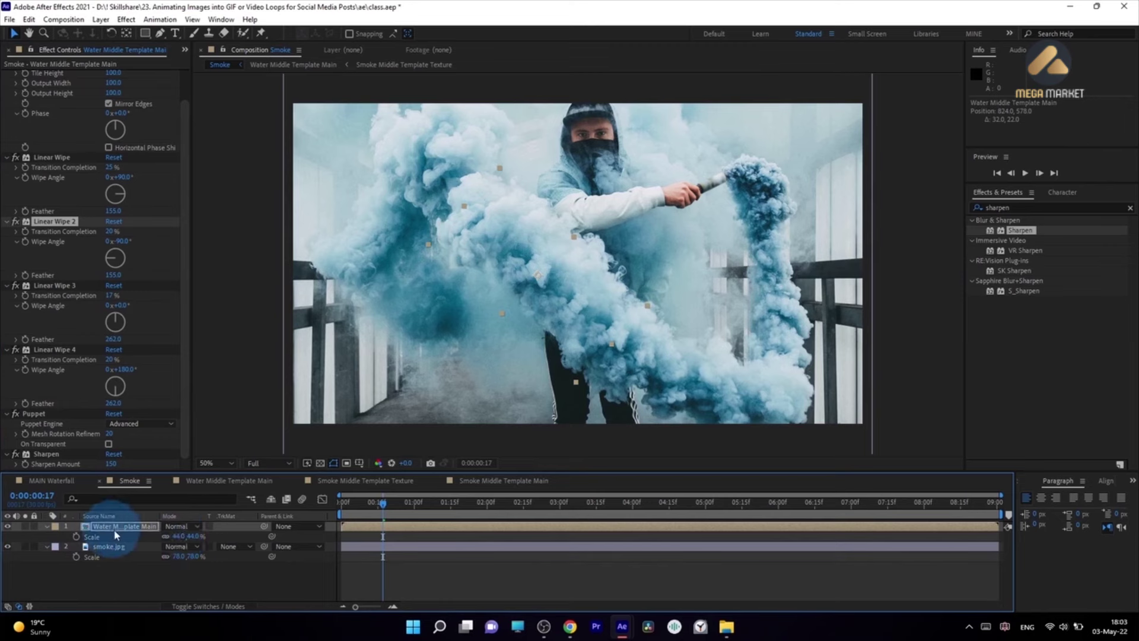
pyautogui.moveTo(178, 536); pyautogui.dragTo(188, 536)
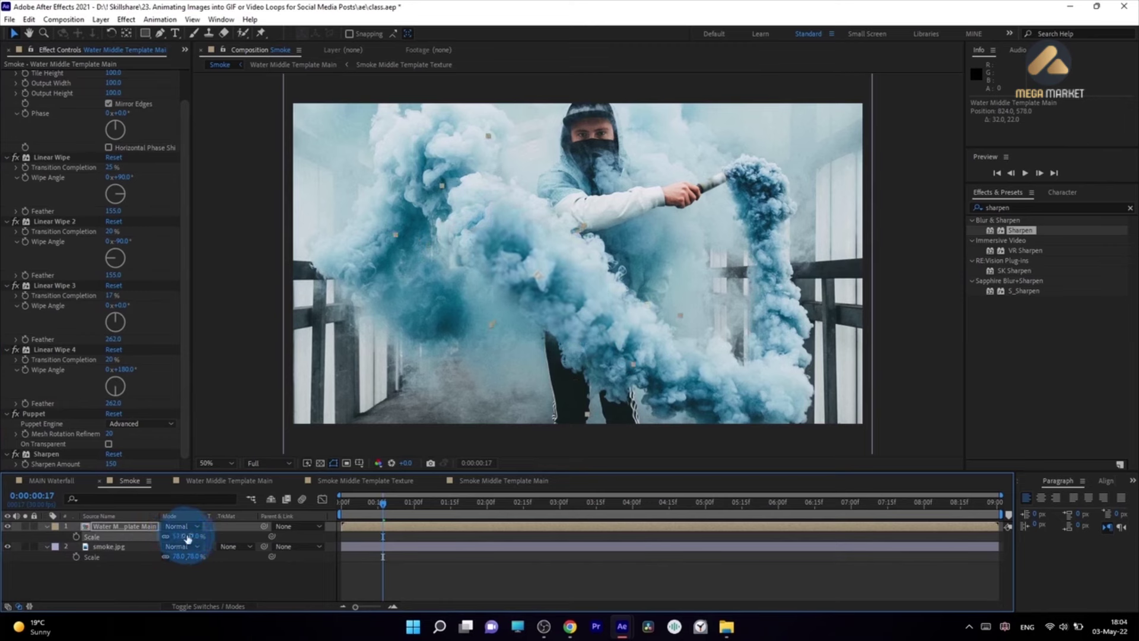
pyautogui.moveTo(562, 311); pyautogui.dragTo(566, 313)
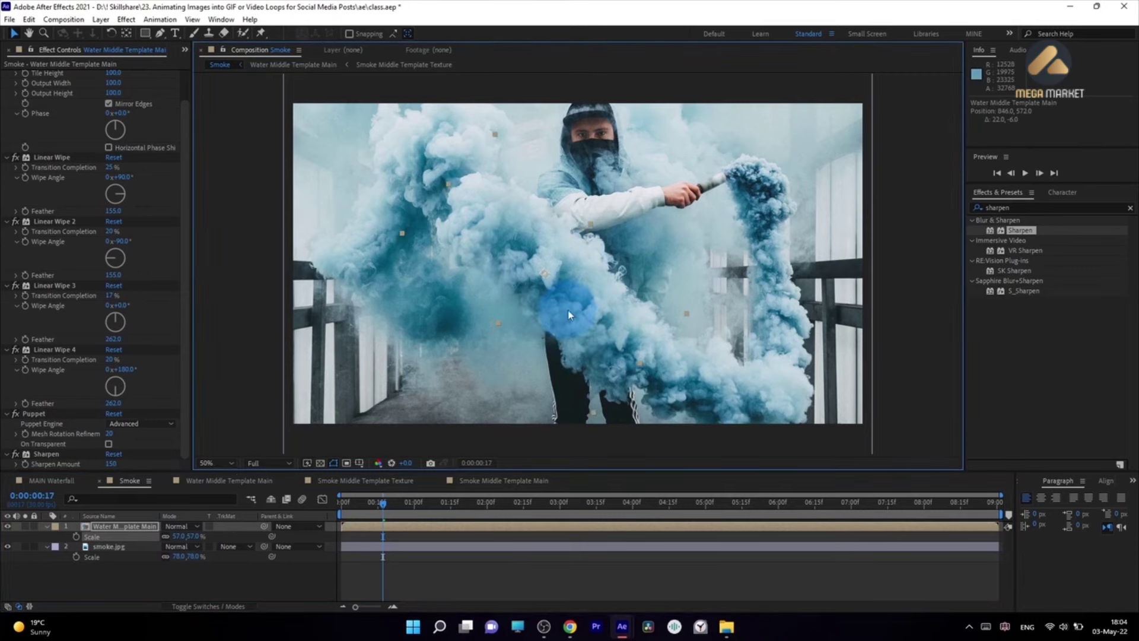
pyautogui.scroll(-7, 75, 460)
pyautogui.click(108, 465)
pyautogui.write('70')
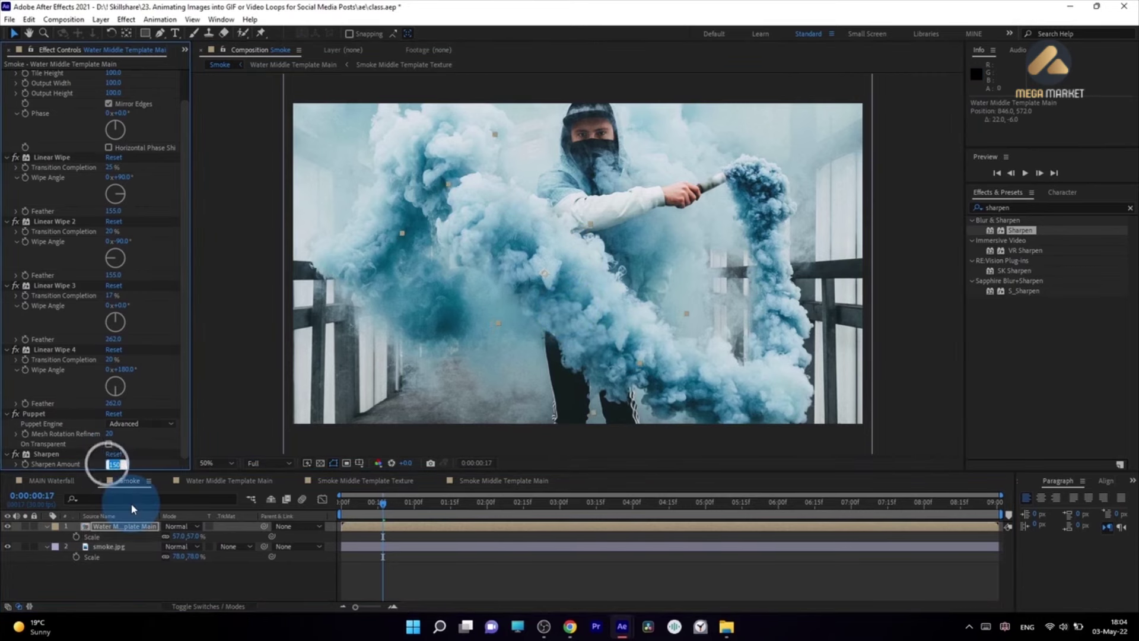
pyautogui.click(15, 454)
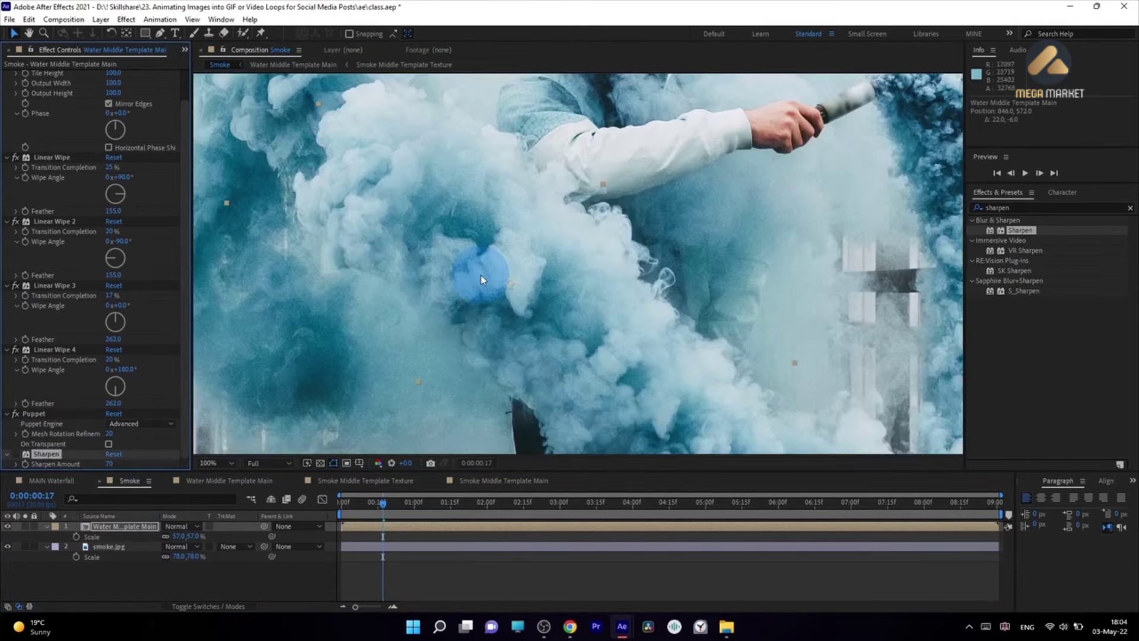
pyautogui.scroll(-1, 481, 277)
pyautogui.moveTo(344, 503); pyautogui.dragTo(422, 524)
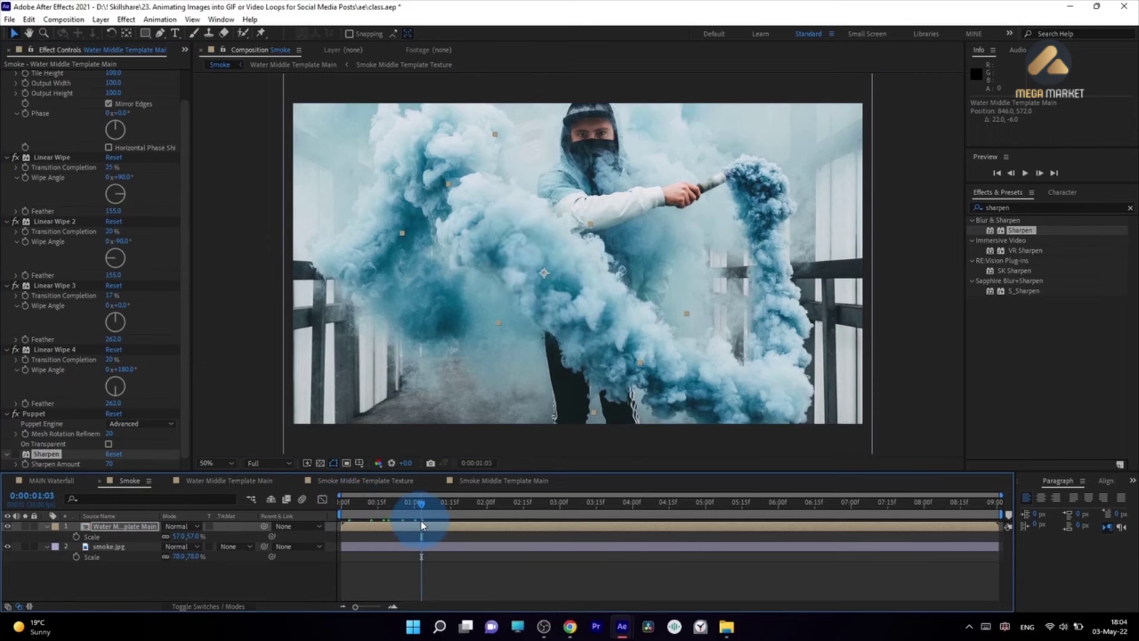
# Step: Reveal the Tile Center keyframes and scrub to 0:00:01:14, undoing an accidental layer timing change
pyautogui.press('u')
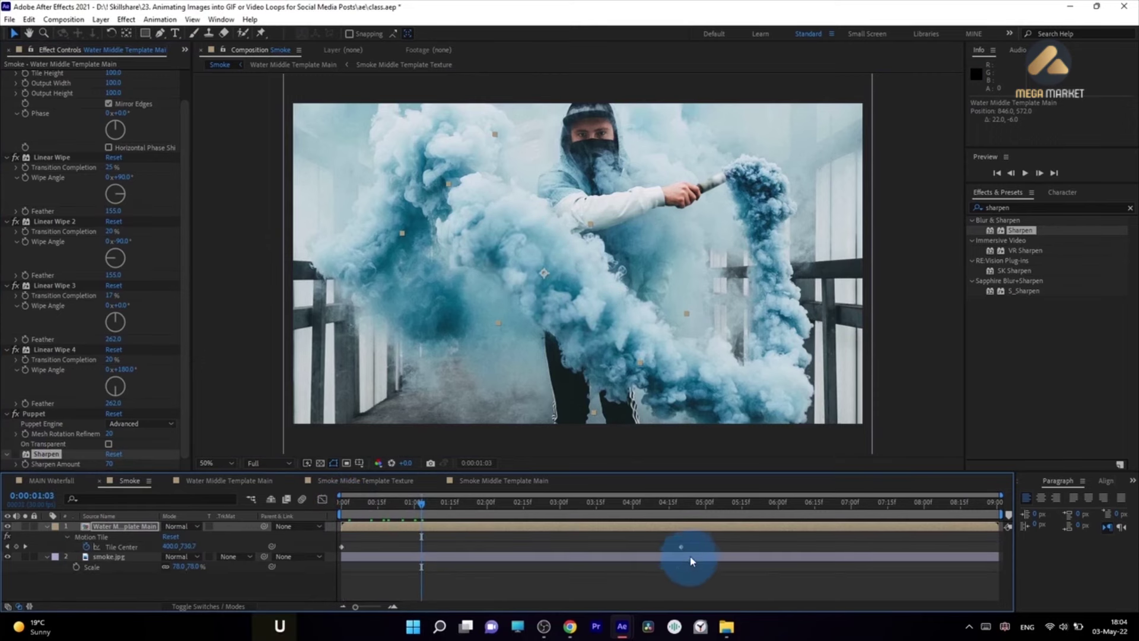
pyautogui.moveTo(727, 541); pyautogui.dragTo(285, 561)
pyautogui.click(442, 514)
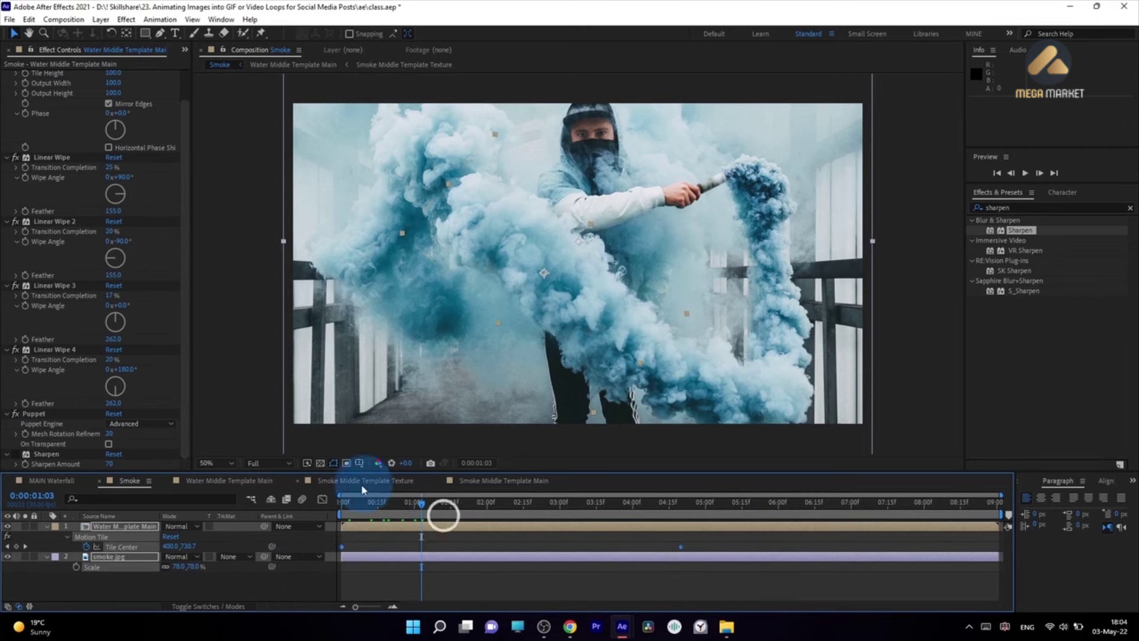
pyautogui.moveTo(344, 503); pyautogui.dragTo(430, 515)
pyautogui.click(706, 373)
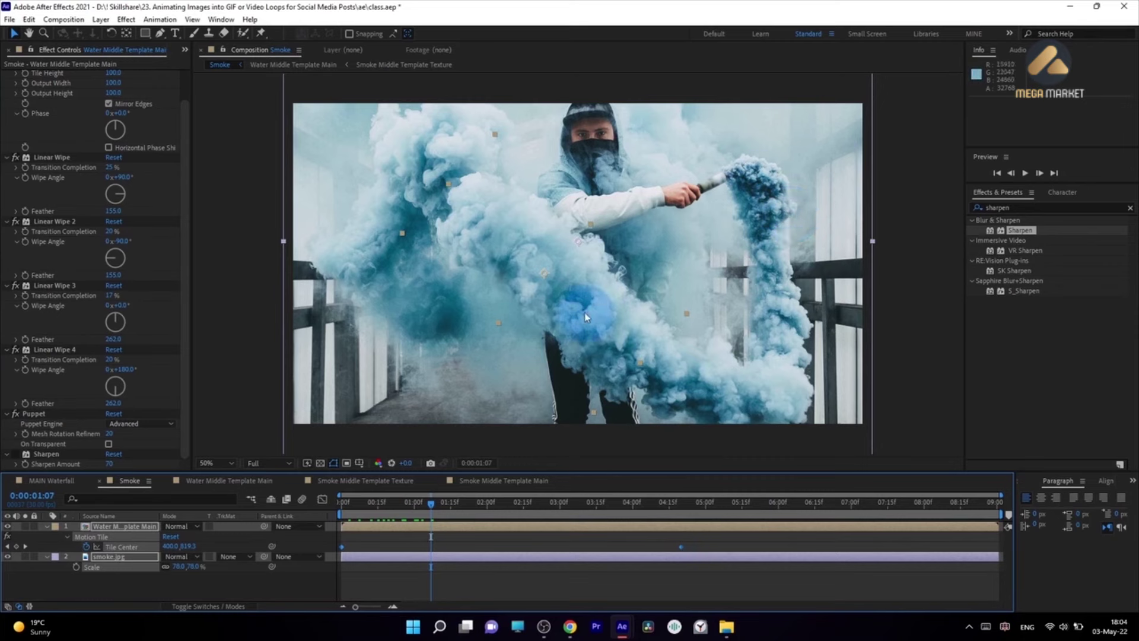
pyautogui.hotkey('ctrl', 'z')
pyautogui.moveTo(358, 521); pyautogui.dragTo(450, 529)
pyautogui.click(667, 539)
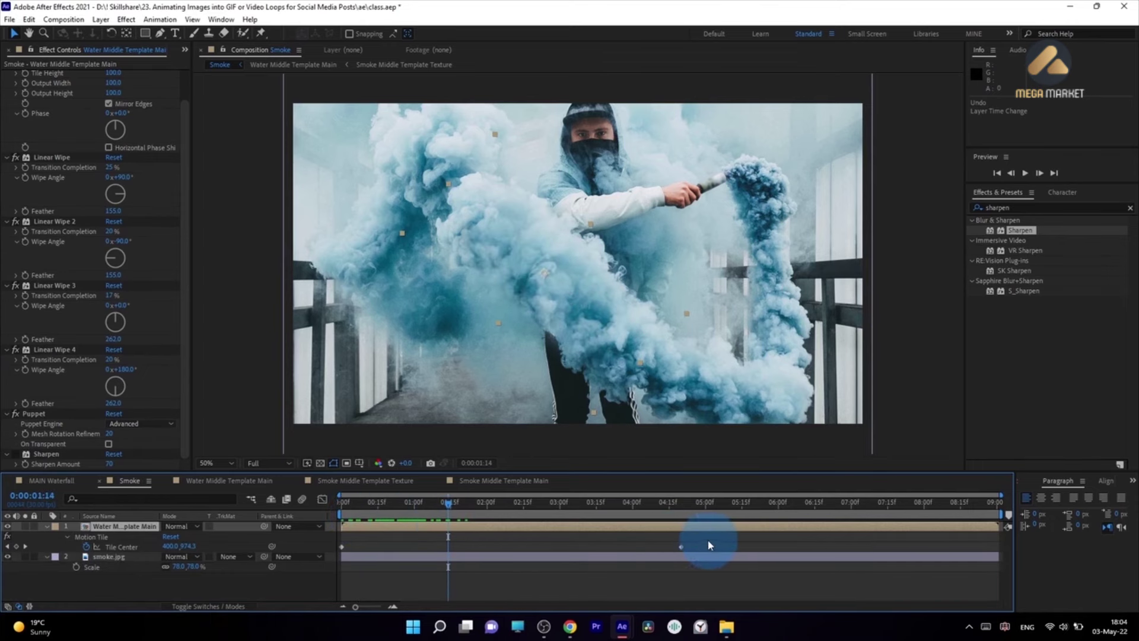
# Step: Time-reverse both Tile Center keyframes with Keyframe Assistant and preview the reversed flow
pyautogui.moveTo(718, 547); pyautogui.dragTo(330, 589)
pyautogui.click(519, 554)
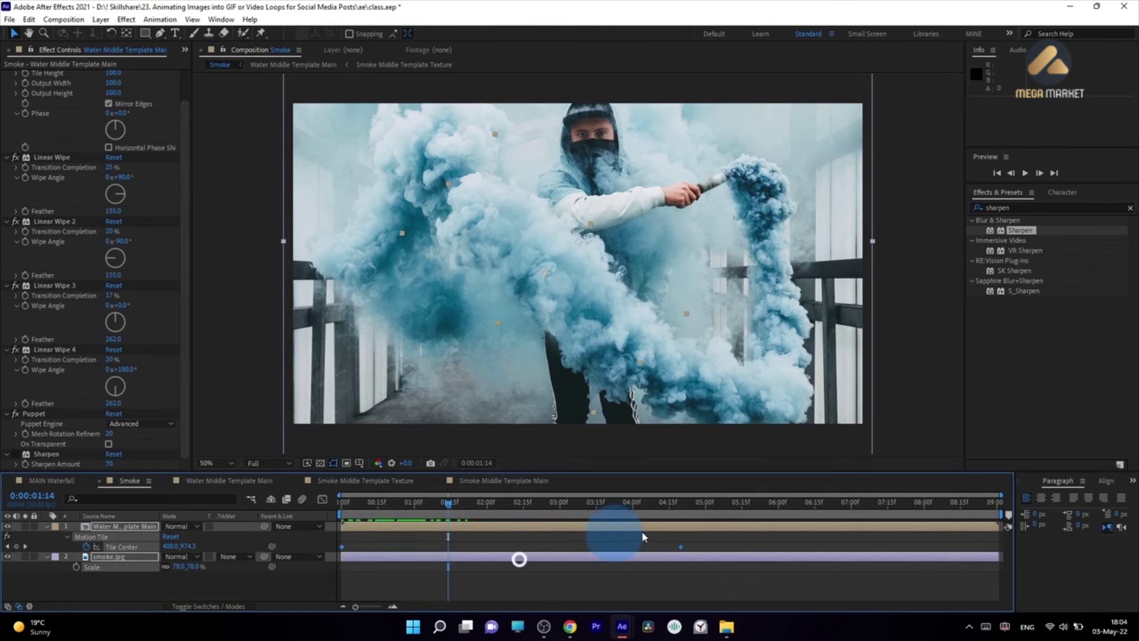
pyautogui.rightClick(681, 550)
pyautogui.moveTo(741, 539)
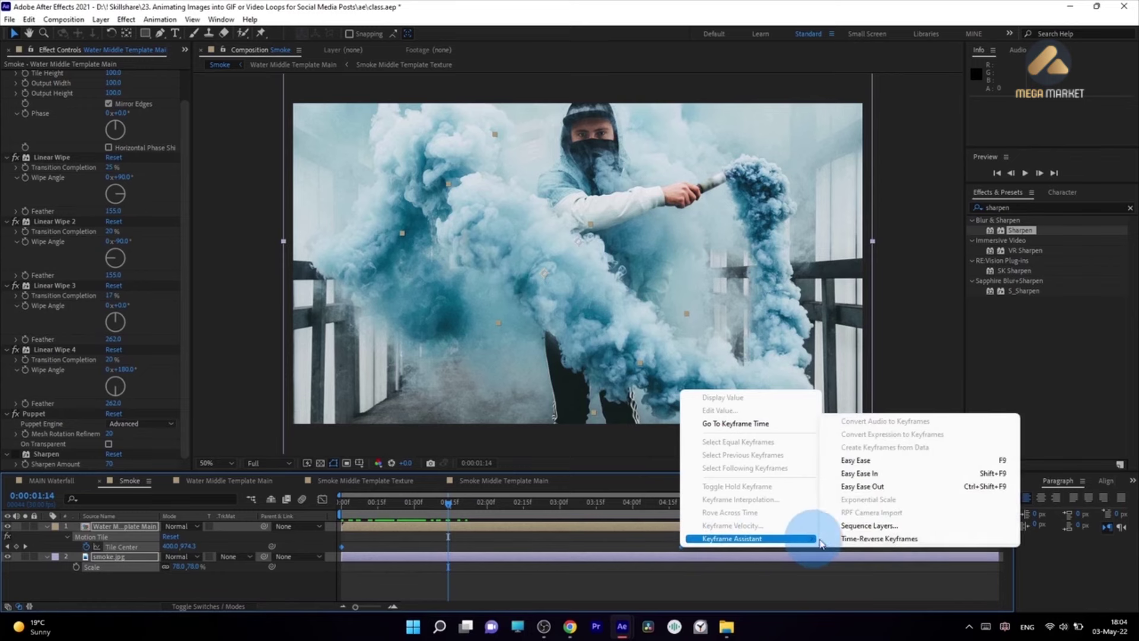
pyautogui.click(856, 540)
pyautogui.moveTo(342, 502); pyautogui.dragTo(457, 527)
# Step: Duplicate the Water Middle Template Main layer and adjust the copy's puppet pin
pyautogui.click(47, 526)
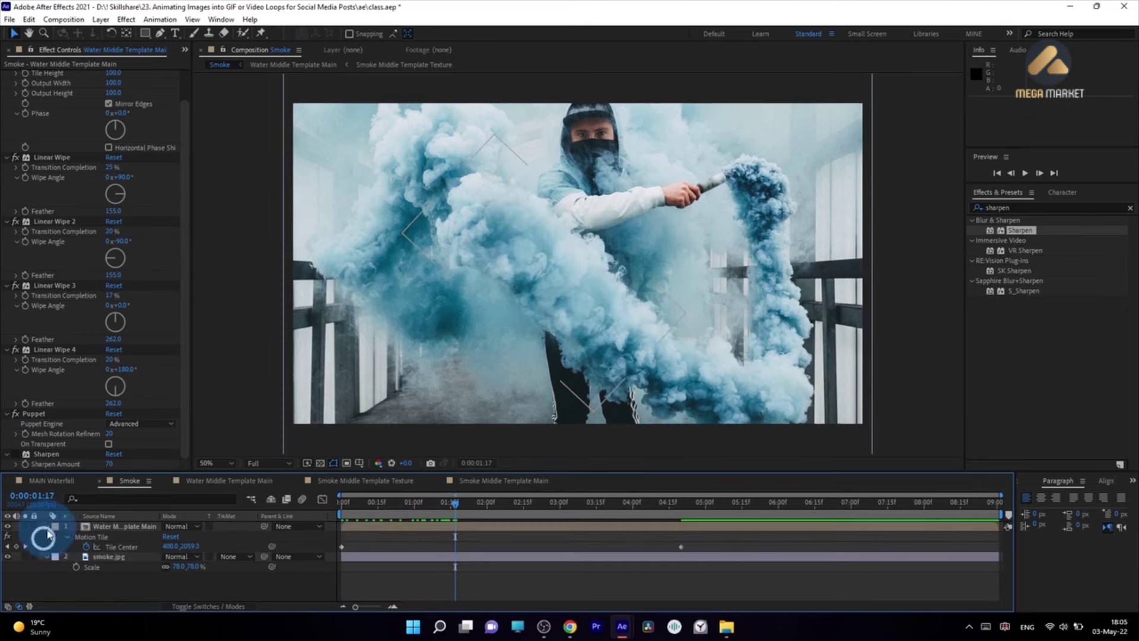
pyautogui.click(117, 526)
pyautogui.hotkey('ctrl', 'd')
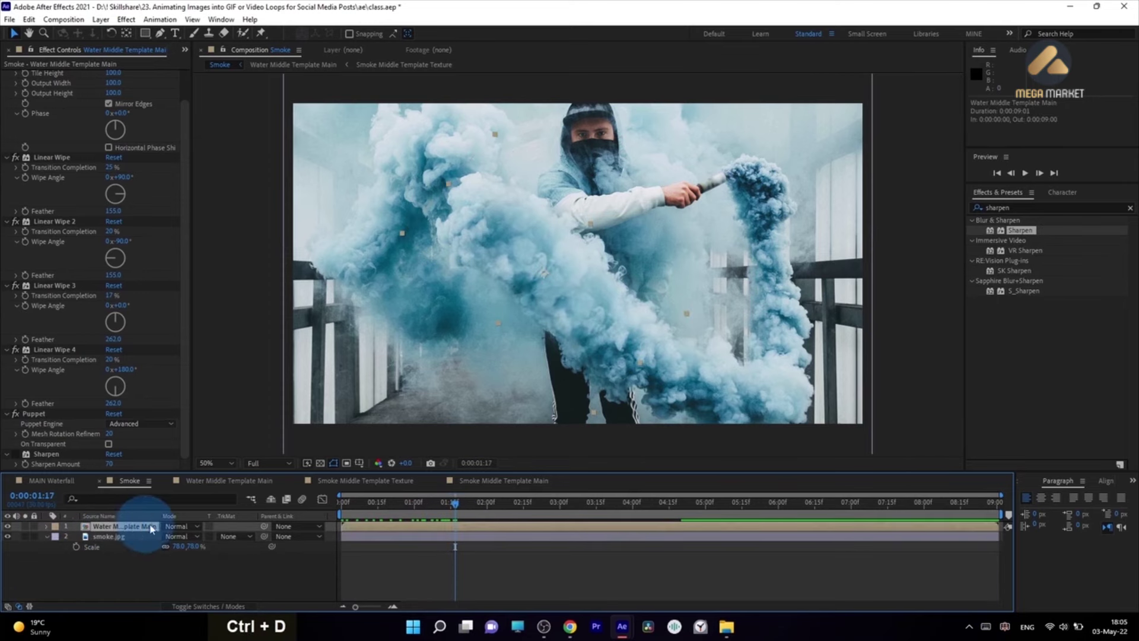
pyautogui.moveTo(647, 355); pyautogui.dragTo(662, 426)
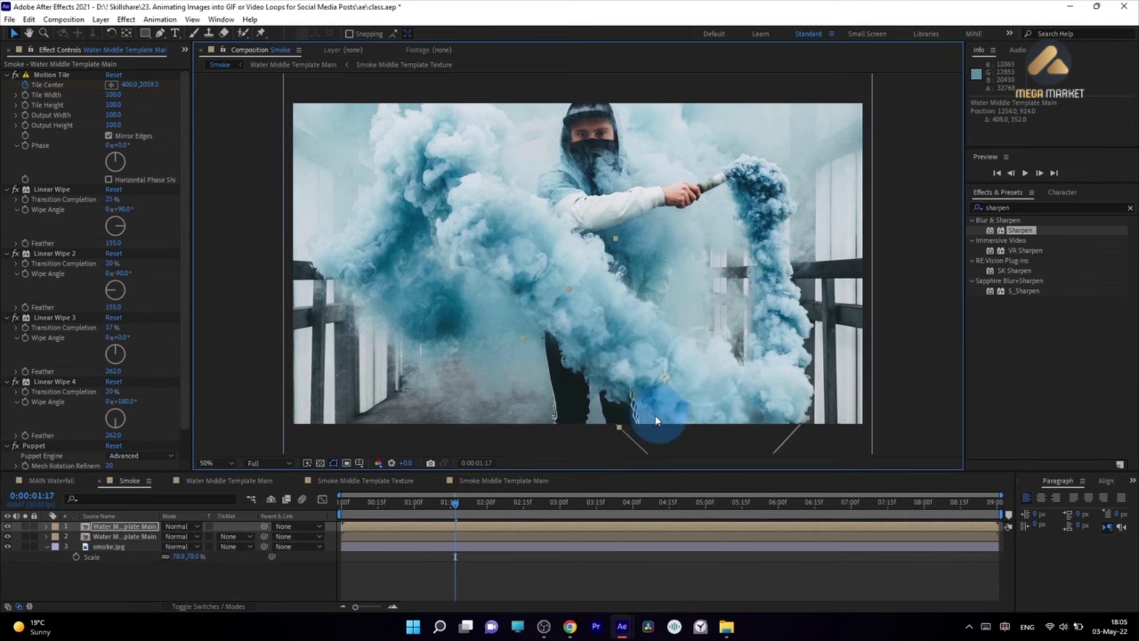
# Step: Duplicate the Smoke Middle Template Texture and Main comps, then reposition the smoke image in Texture 2
pyautogui.click(184, 50)
pyautogui.click(206, 67)
pyautogui.keyDown('shift'); pyautogui.click(78, 181); pyautogui.keyUp('shift')
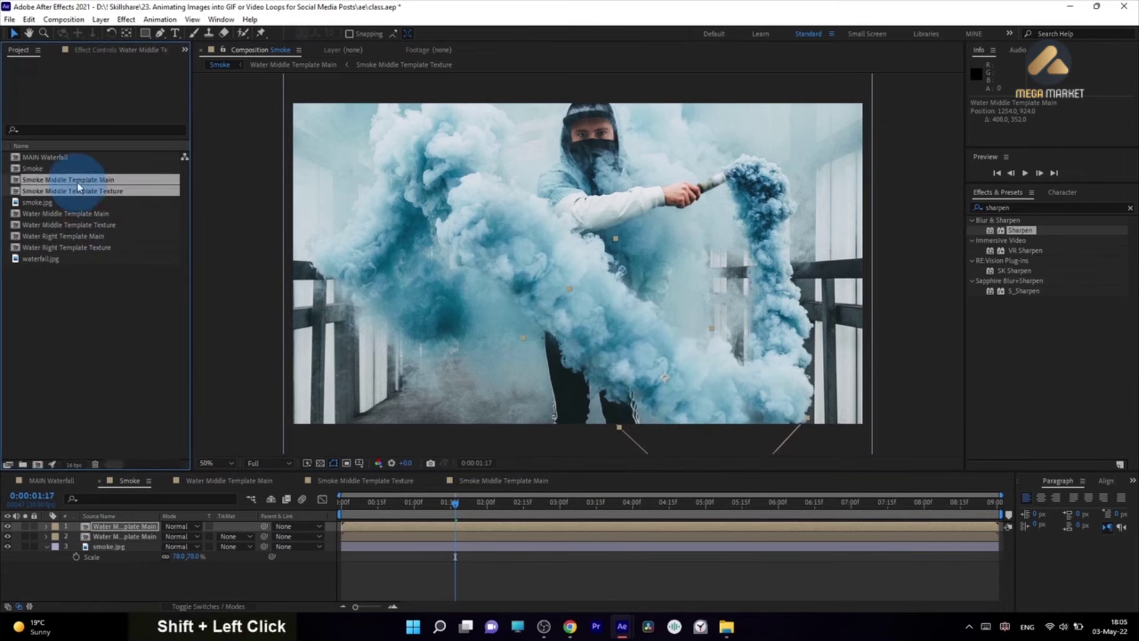
pyautogui.hotkey('ctrl', 'd')
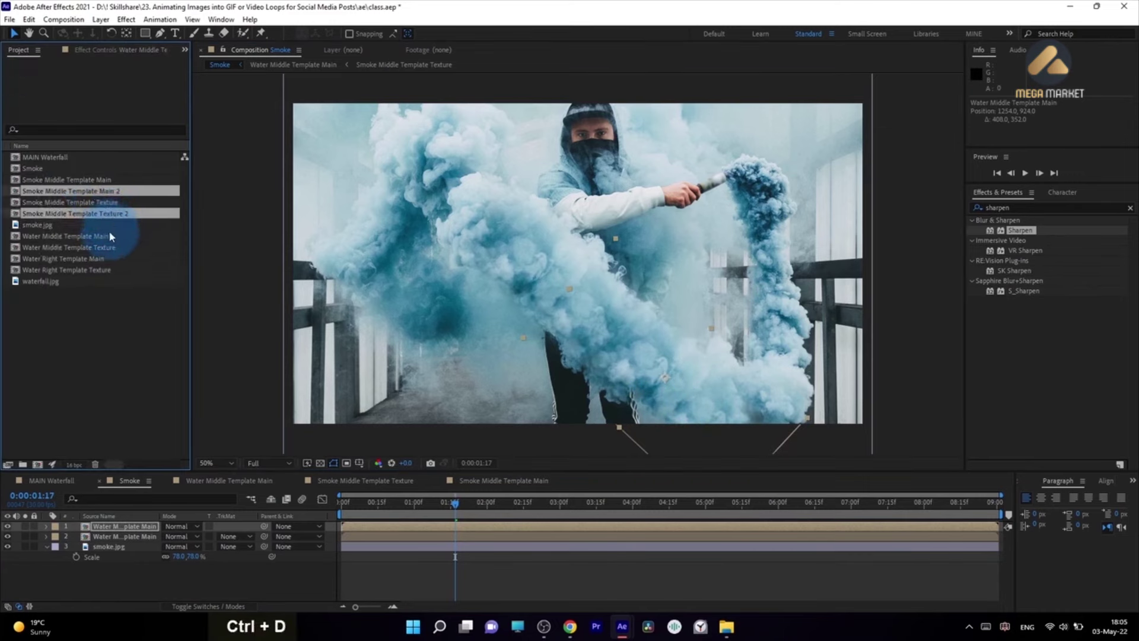
pyautogui.doubleClick(112, 213)
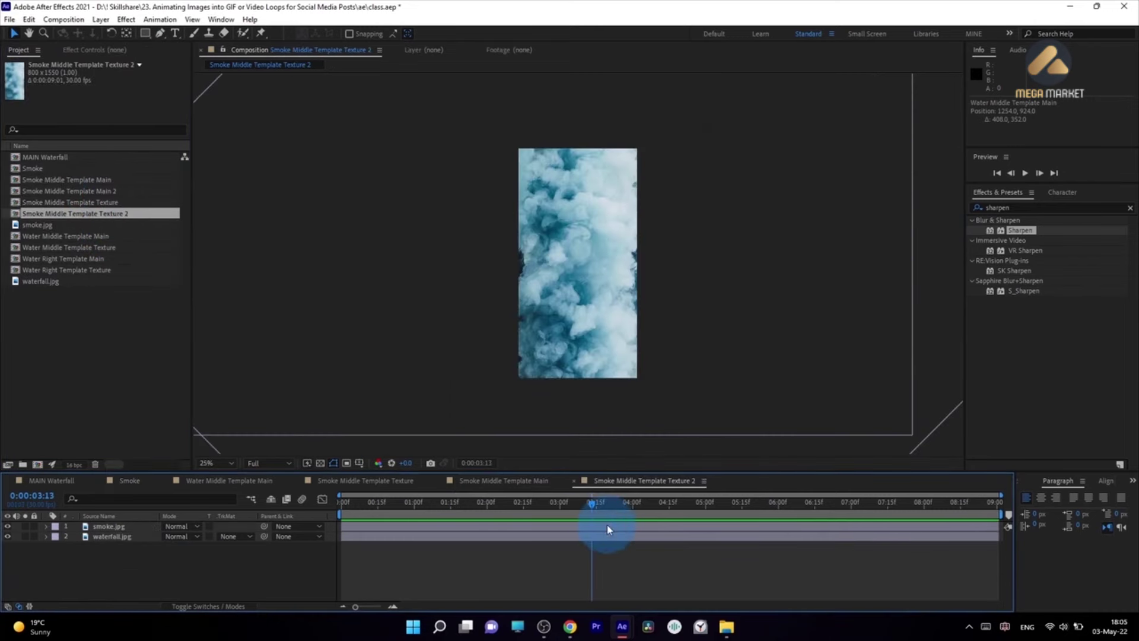
pyautogui.moveTo(571, 294); pyautogui.dragTo(566, 365)
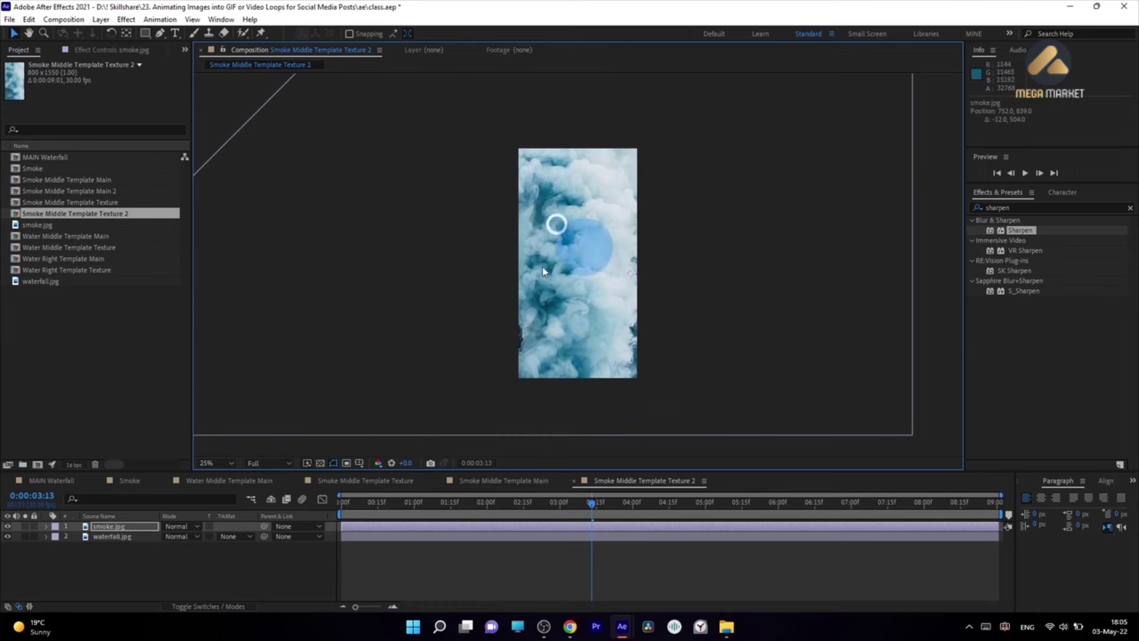
# Step: In Smoke Middle Template Main 2, swap all three texture layers' source to Texture 2
pyautogui.doubleClick(105, 192)
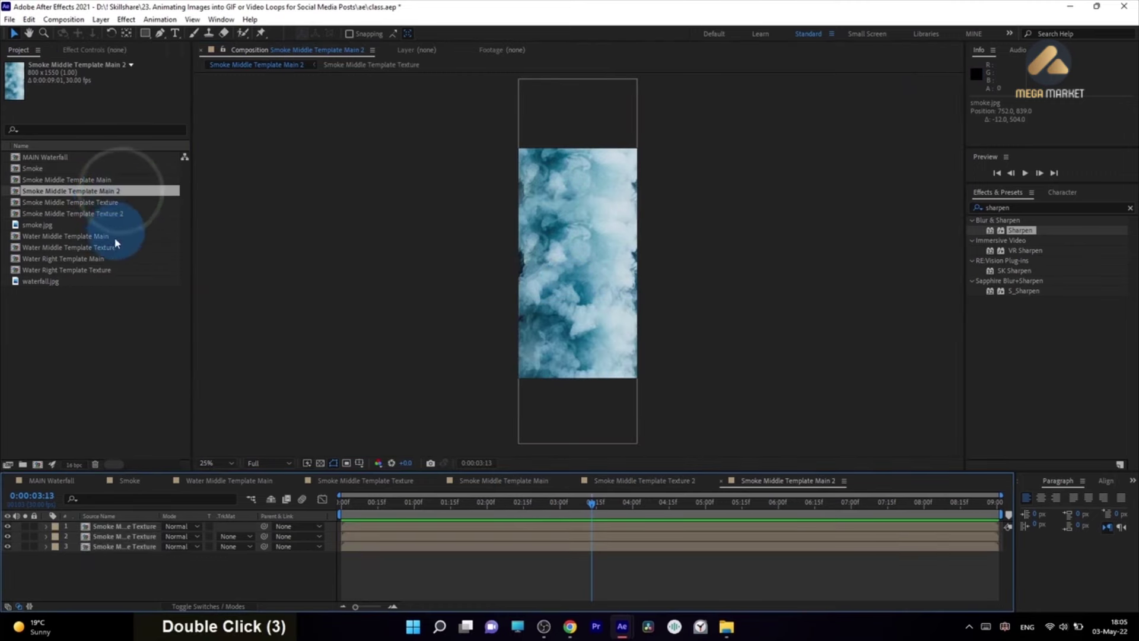
pyautogui.moveTo(161, 555); pyautogui.dragTo(134, 522)
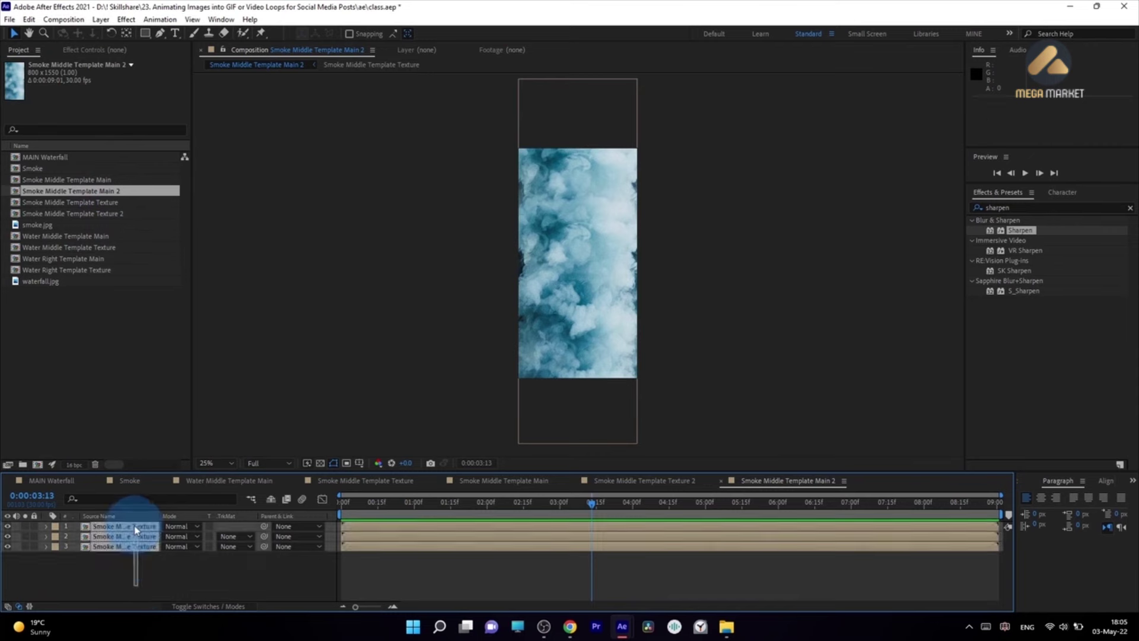
pyautogui.click(115, 214)
pyautogui.keyDown('alt'); pyautogui.moveTo(115, 214); pyautogui.dragTo(126, 535); pyautogui.keyUp('alt')
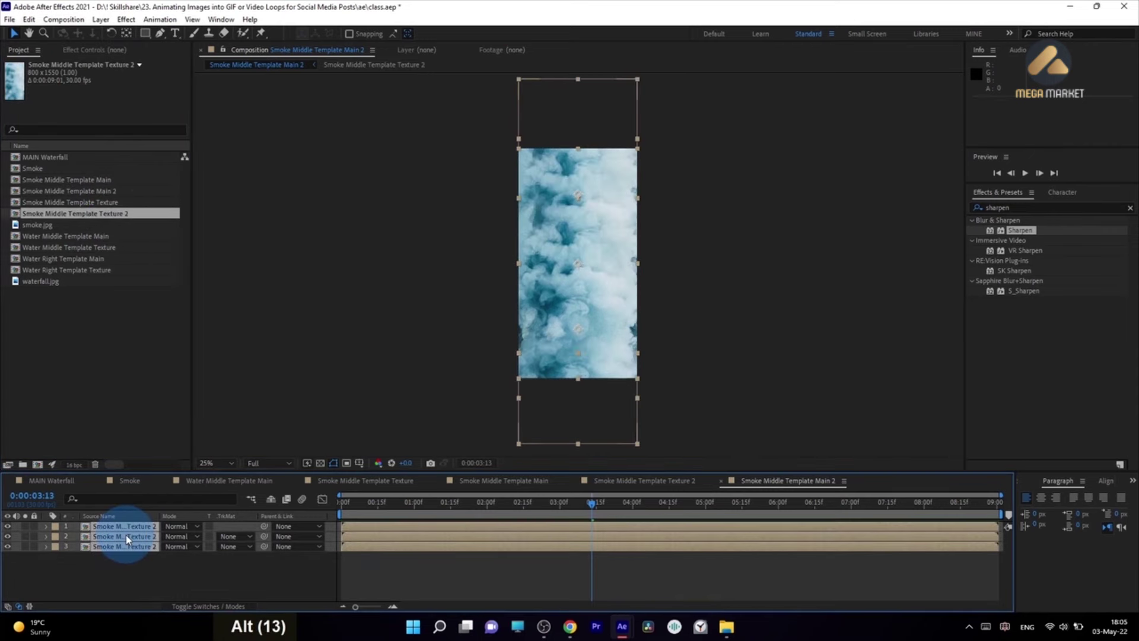
# Step: In Smoke, replace the top water layer's source with Smoke Middle Template Main 2 and preview it
pyautogui.click(129, 481)
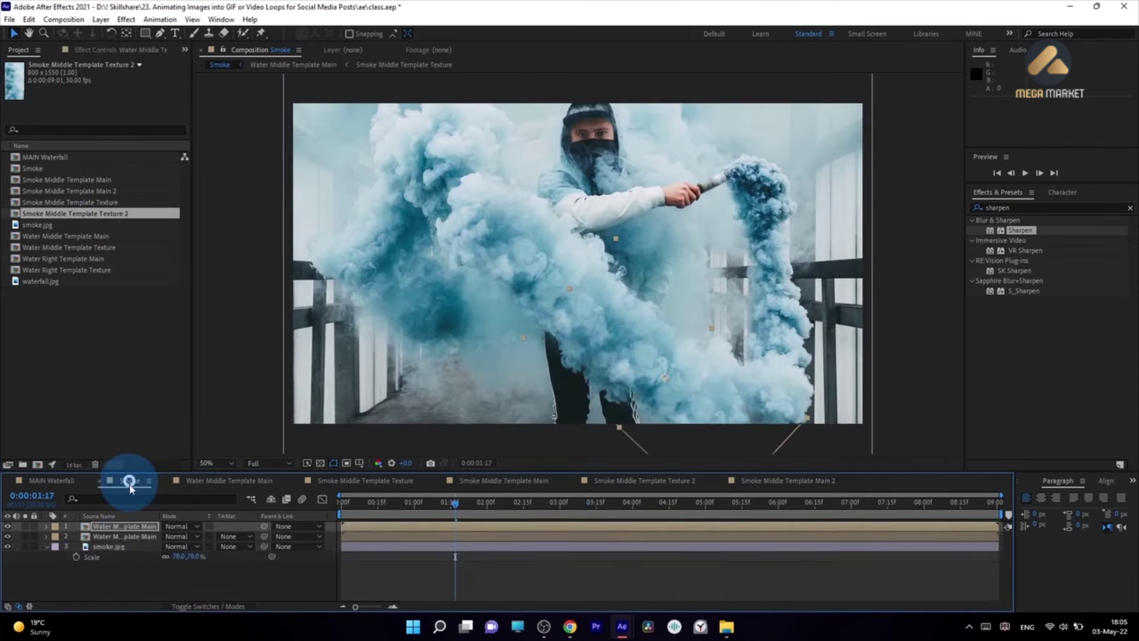
pyautogui.click(137, 525)
pyautogui.keyDown('alt'); pyautogui.moveTo(101, 190); pyautogui.dragTo(146, 526); pyautogui.keyUp('alt')
pyautogui.keyDown('alt'); pyautogui.click(686, 396); pyautogui.keyUp('alt')
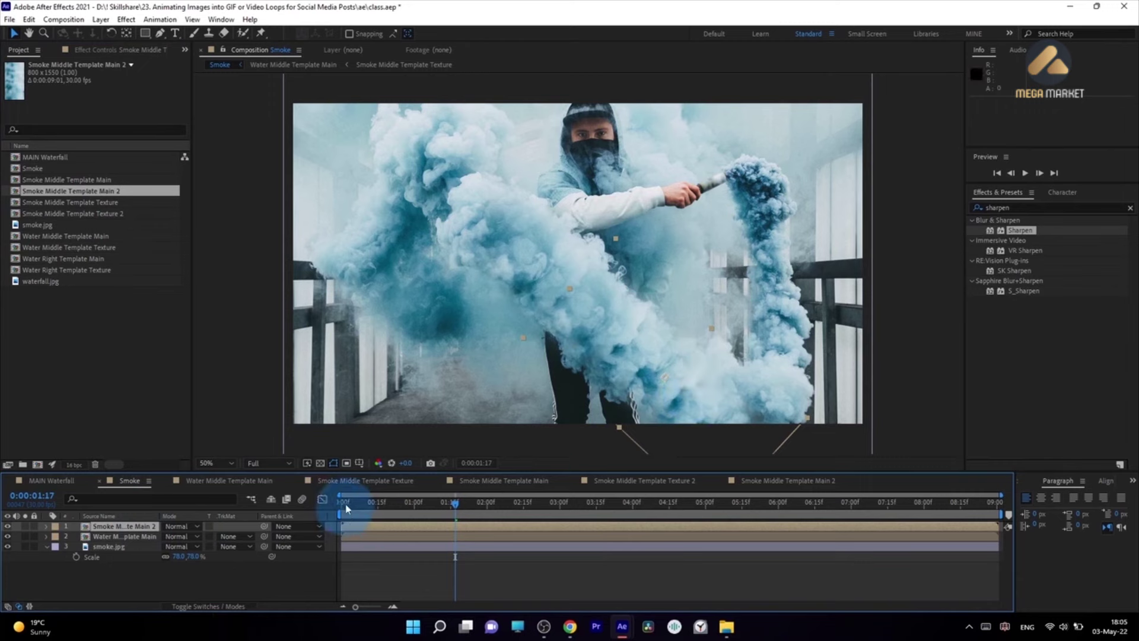
pyautogui.moveTo(351, 510); pyautogui.dragTo(447, 529)
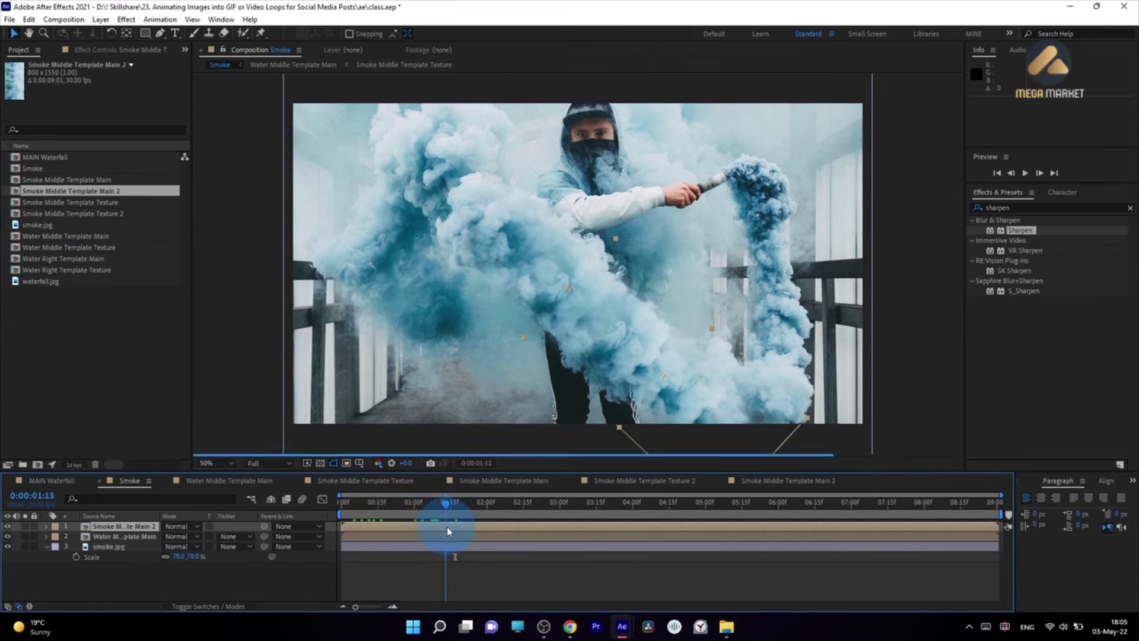
# Step: Duplicate the Main 2 layer, unlink its scale to 57 × 82% and shift it up-left
pyautogui.click(141, 526)
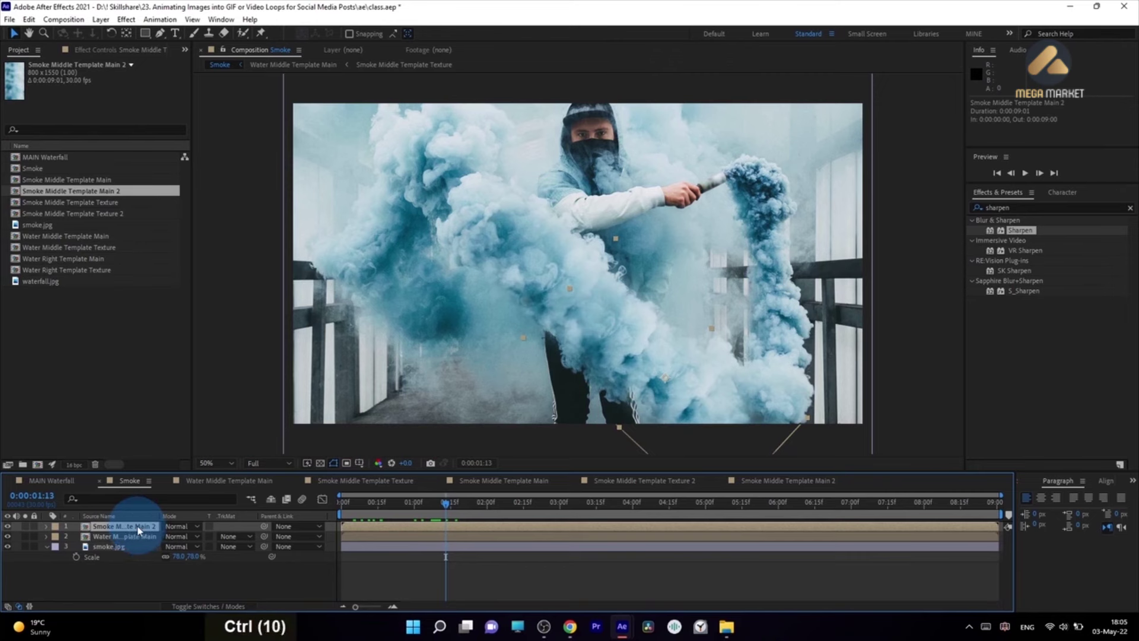
pyautogui.hotkey('ctrl', 'd')
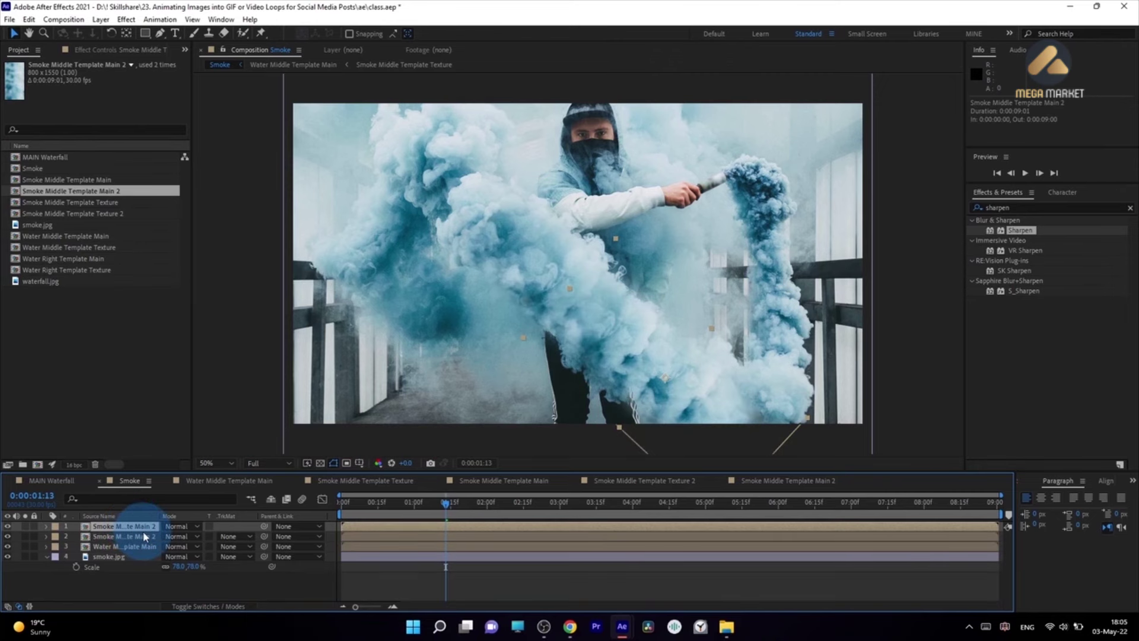
pyautogui.press('s')
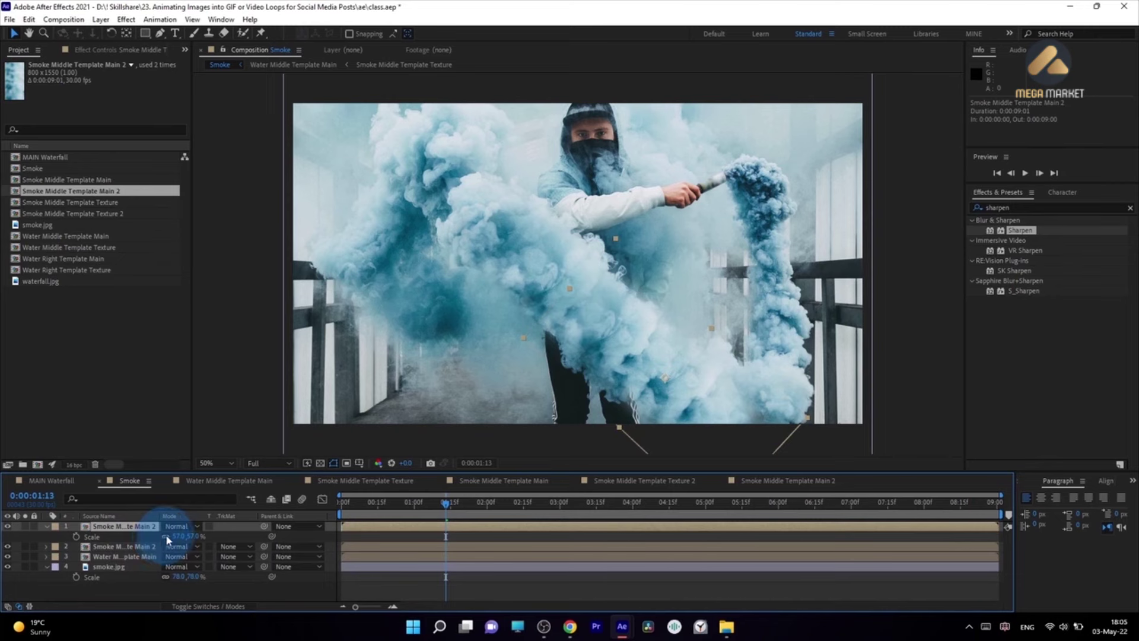
pyautogui.click(191, 538)
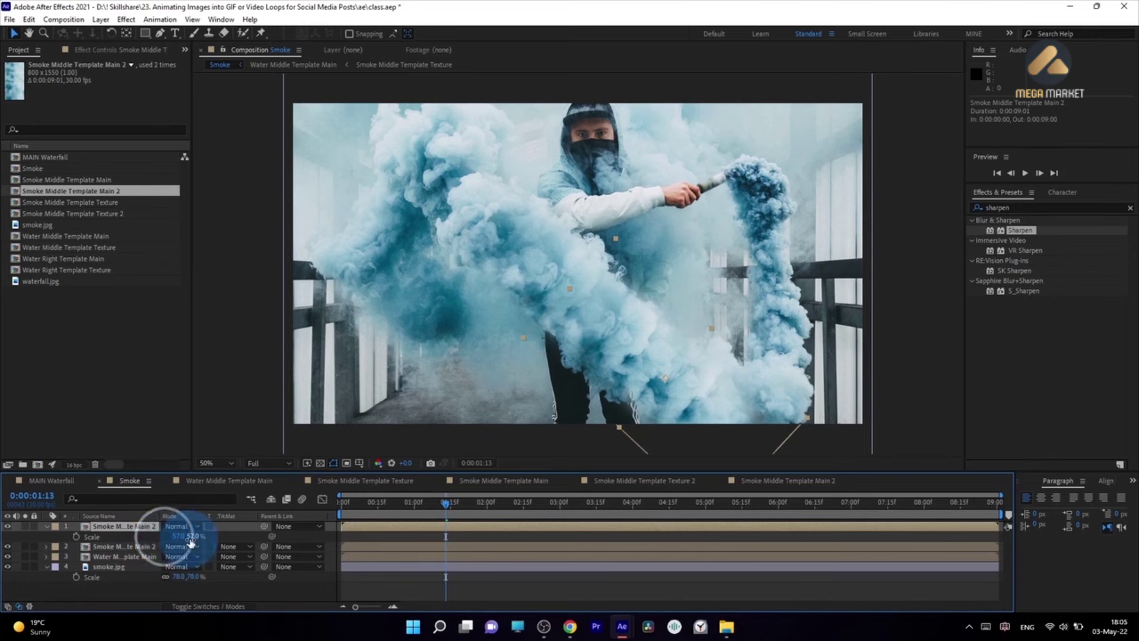
pyautogui.moveTo(190, 537); pyautogui.dragTo(241, 544)
pyautogui.moveTo(681, 382); pyautogui.dragTo(621, 330)
pyautogui.moveTo(199, 536); pyautogui.dragTo(179, 535)
pyautogui.moveTo(683, 378)
pyautogui.mouseDown()
pyautogui.moveTo(666, 356)
pyautogui.moveTo(679, 370)
pyautogui.mouseUp()
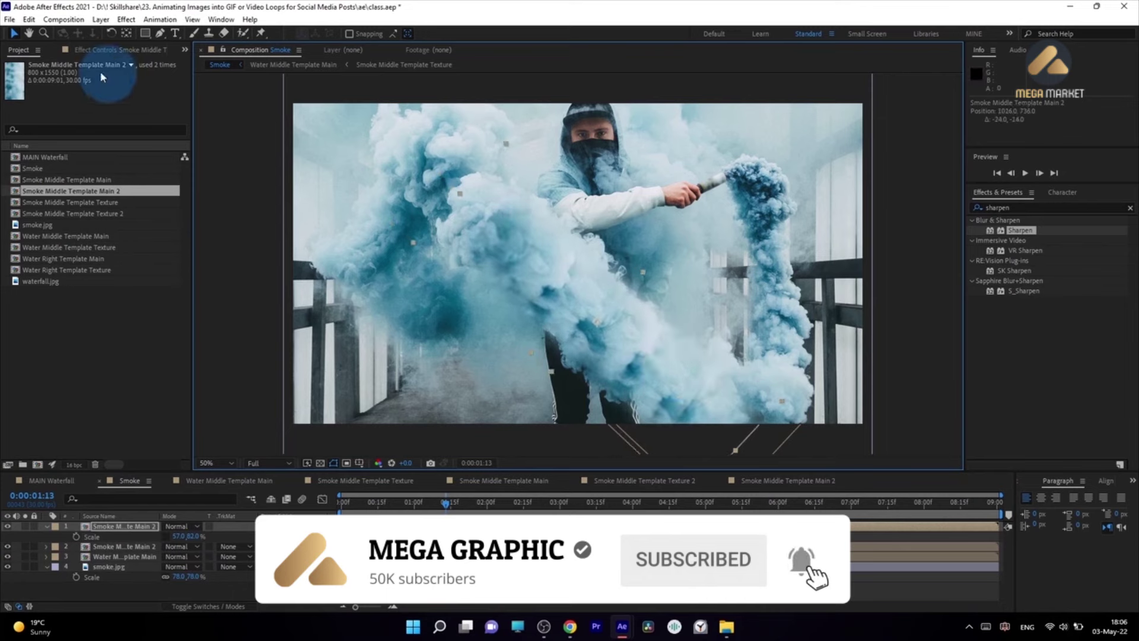
# Step: Select the top layer's Puppet effect and drag its pins to bend the smoke along the plume
pyautogui.click(103, 49)
pyautogui.scroll(-7, 43, 400)
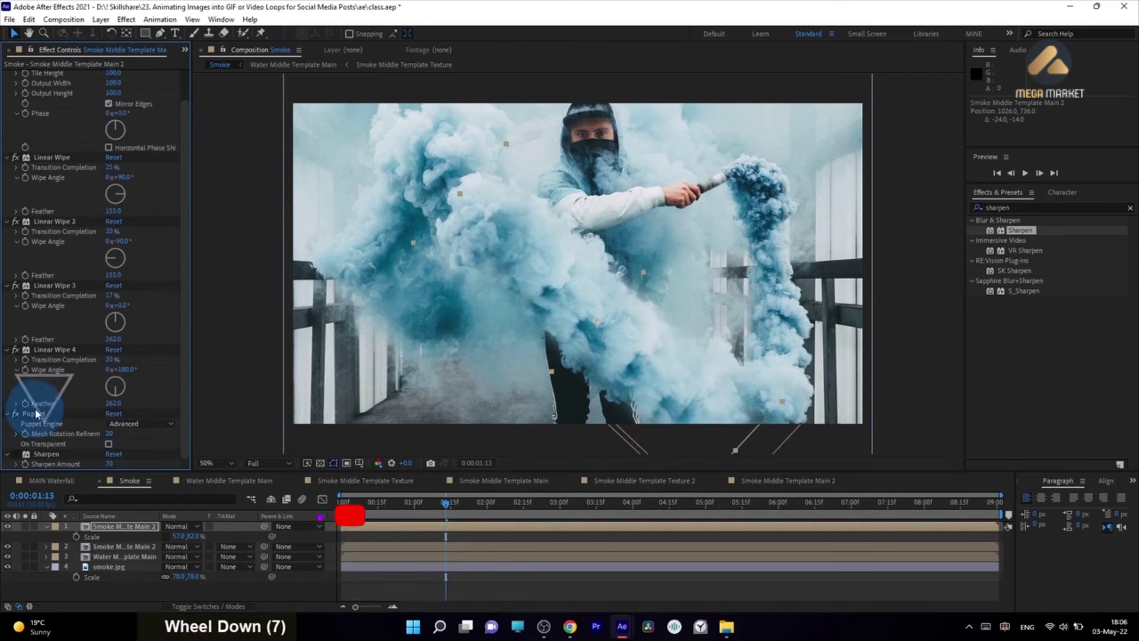
pyautogui.click(36, 413)
pyautogui.click(485, 185)
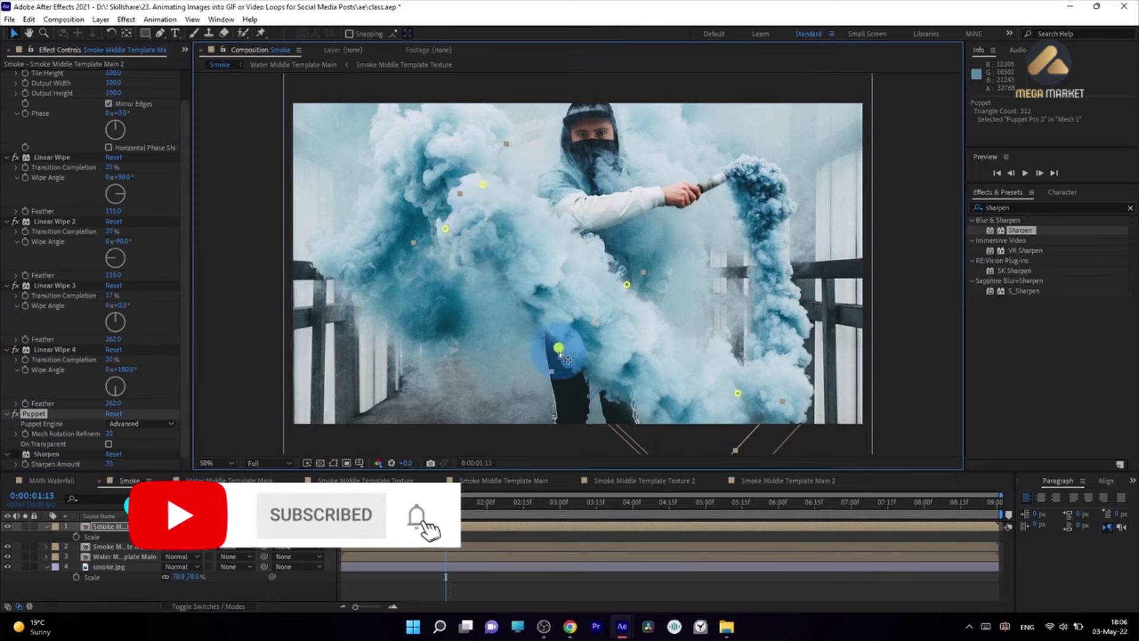
pyautogui.click(627, 285)
pyautogui.moveTo(749, 372); pyautogui.dragTo(793, 347)
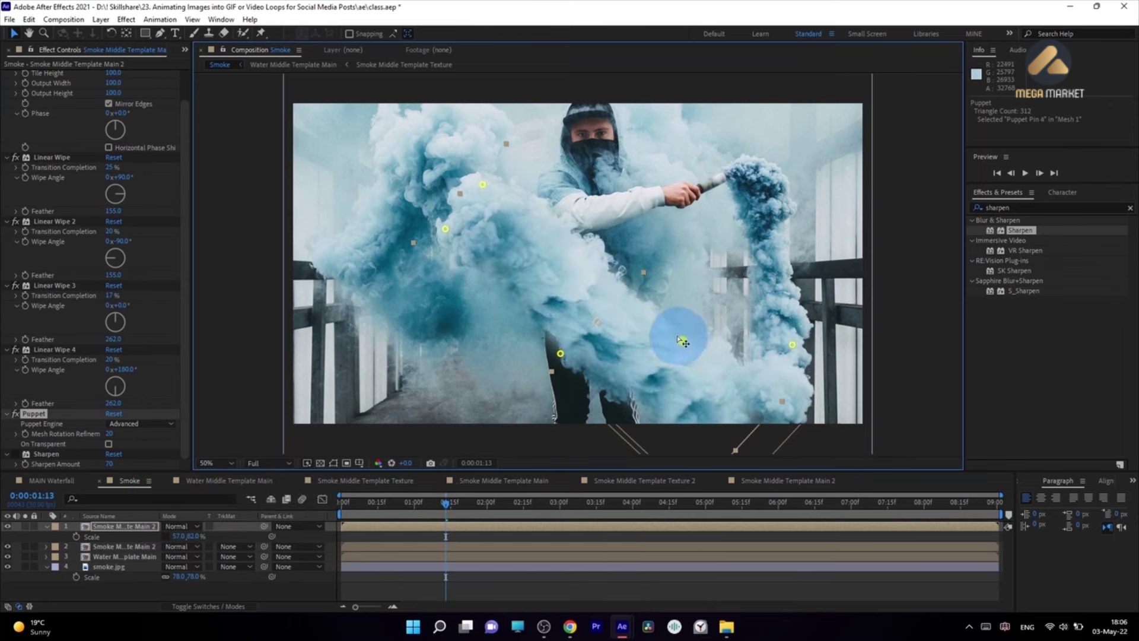
pyautogui.click(682, 341)
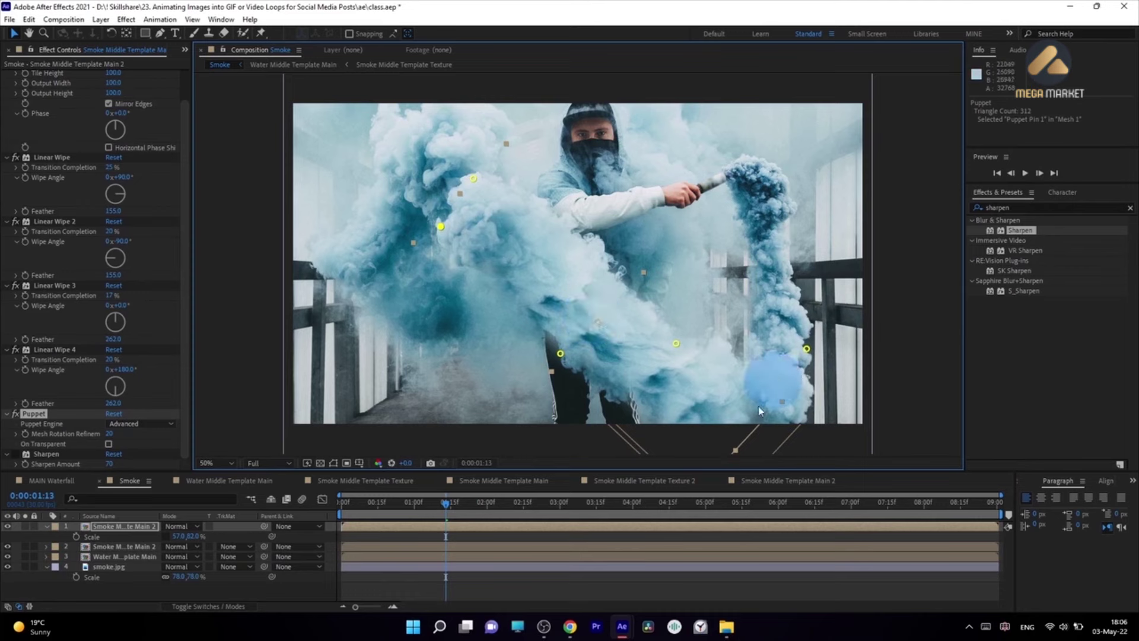
# Step: Set the top smoke layer's blend mode to Lighten and scrub ahead to about 1:25
pyautogui.click(178, 526)
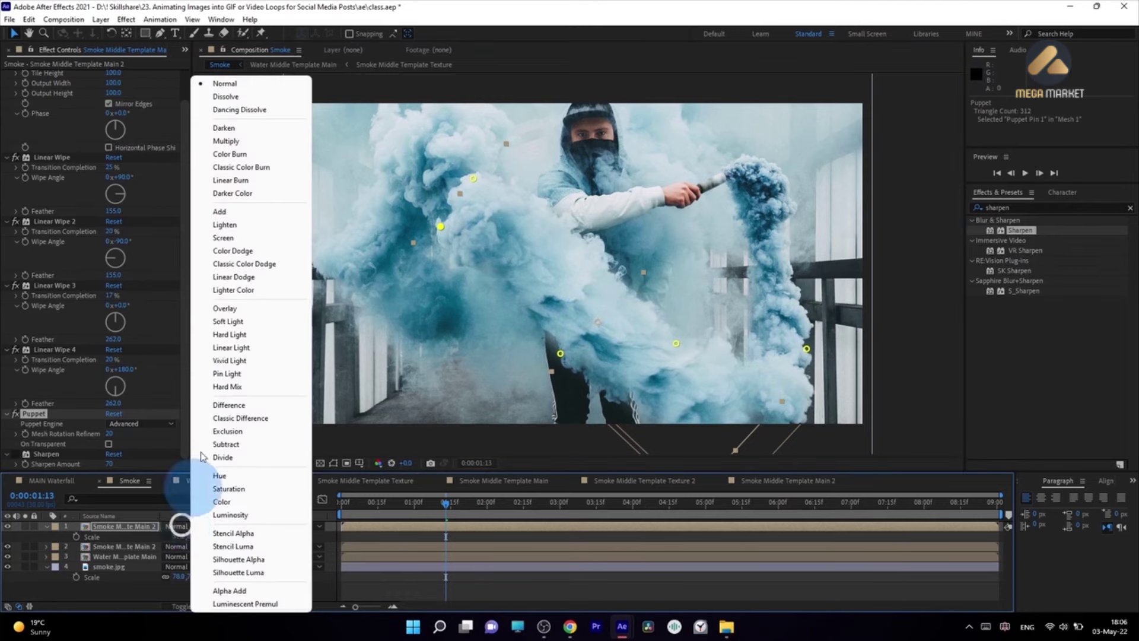
pyautogui.click(231, 226)
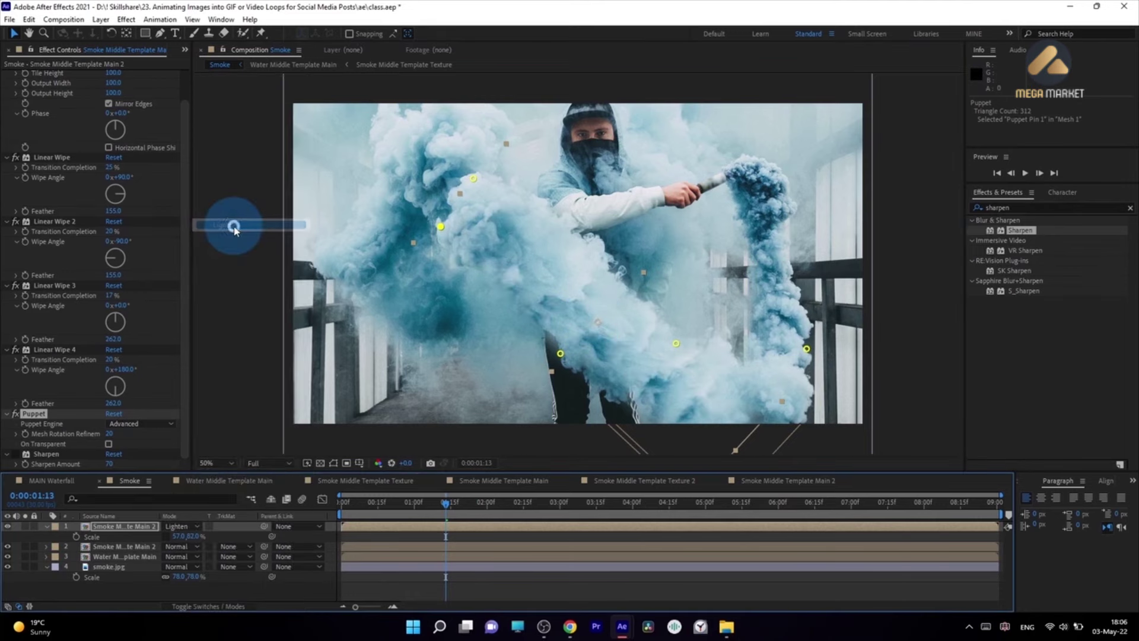
pyautogui.click(200, 606)
pyautogui.click(198, 606)
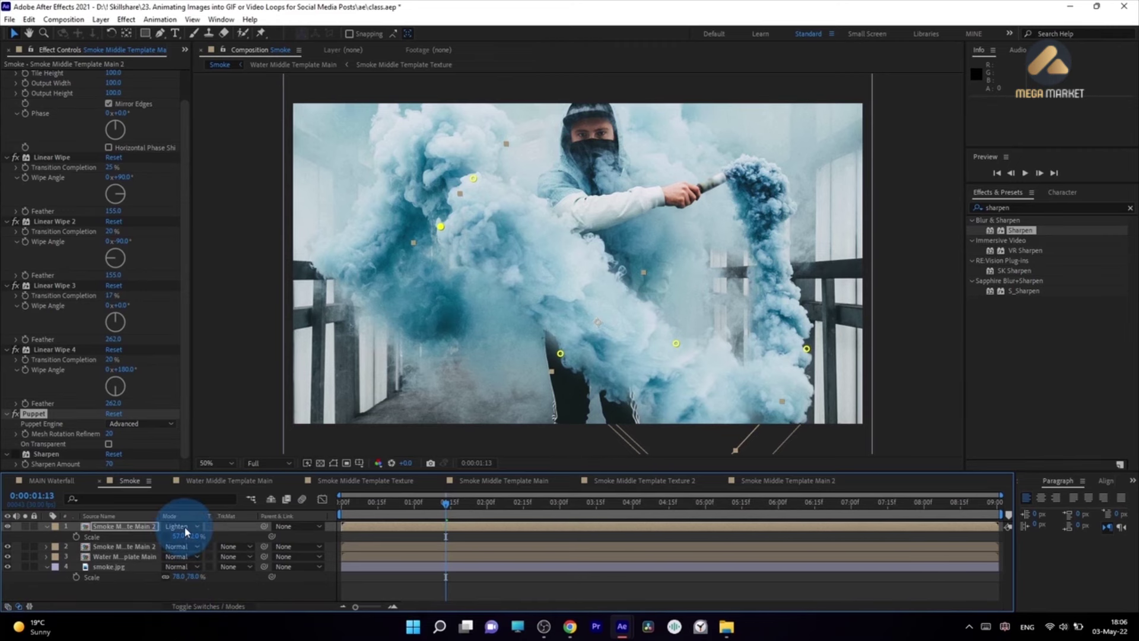
pyautogui.moveTo(445, 507); pyautogui.dragTo(457, 503)
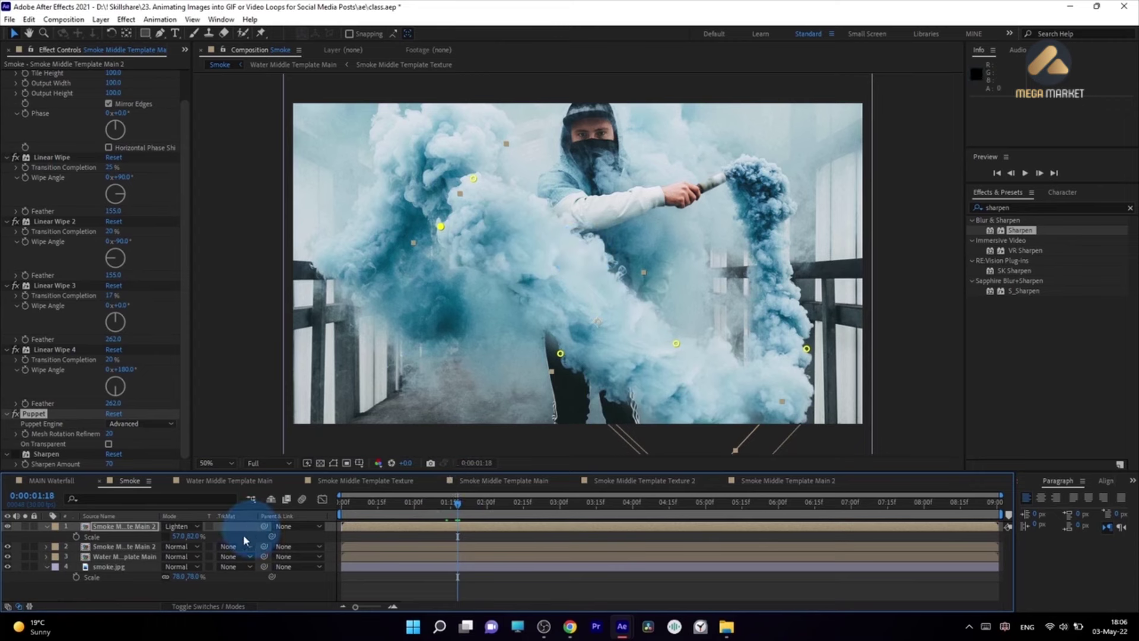
pyautogui.moveTo(455, 514); pyautogui.dragTo(474, 514)
# Step: Toggle the smoke layer's visibility to compare, preview, and leave it switched on
pyautogui.click(7, 527)
pyautogui.click(8, 527)
pyautogui.click(8, 526)
pyautogui.moveTo(353, 511); pyautogui.dragTo(535, 532)
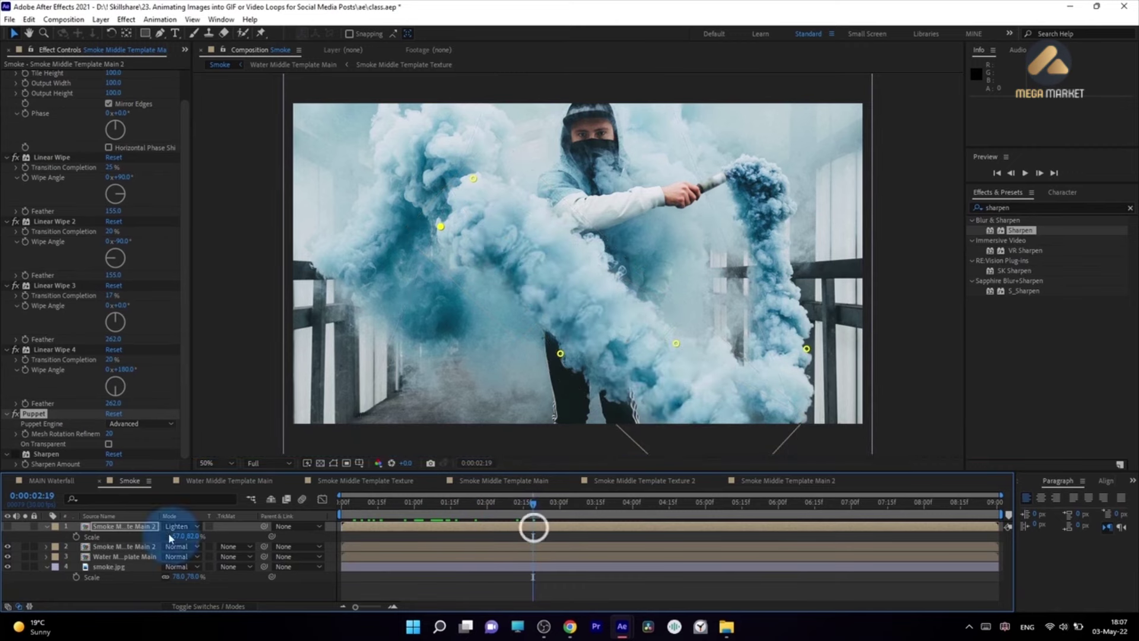
pyautogui.click(8, 526)
pyautogui.press('space')
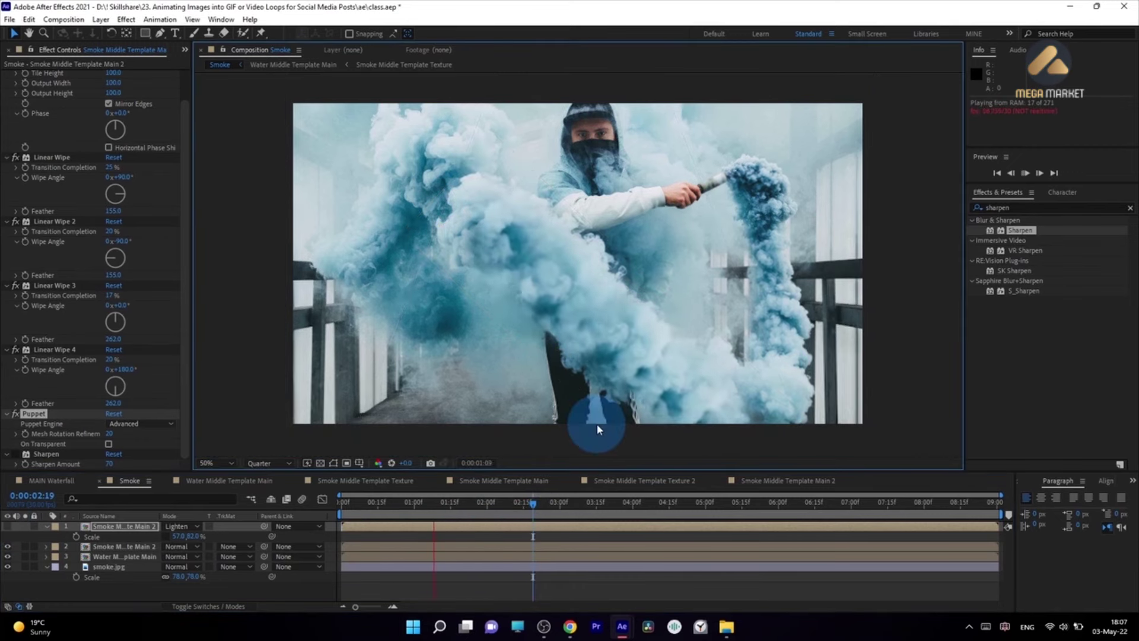
pyautogui.moveTo(402, 514); pyautogui.dragTo(298, 517)
pyautogui.click(5, 530)
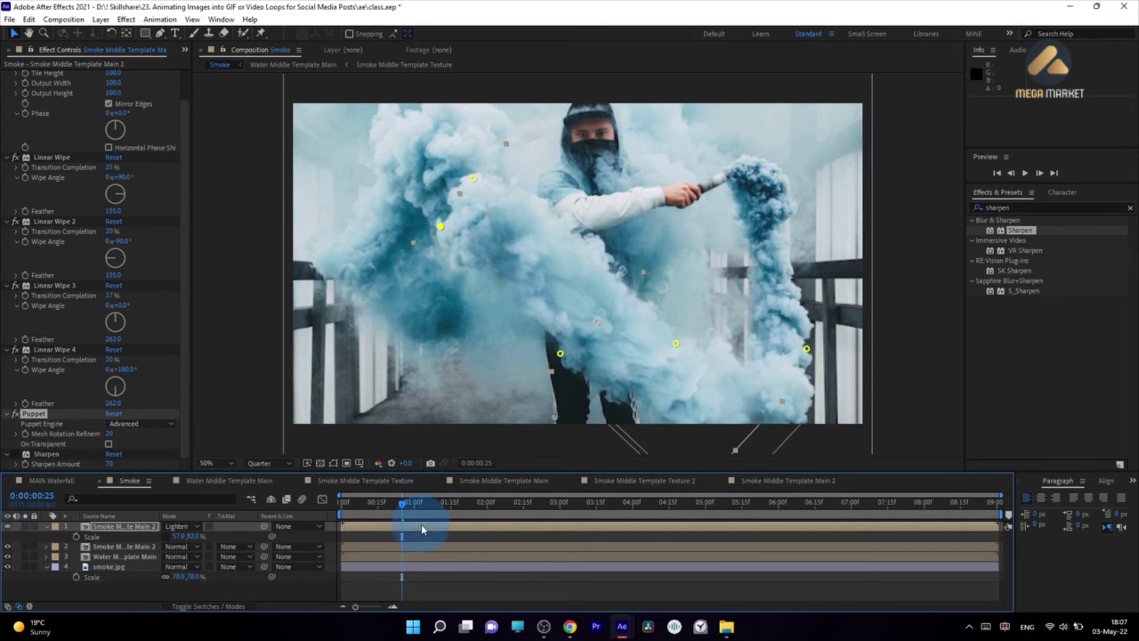
# Step: Set the first Motion Tile Tile Center keyframe to 400, 400
pyautogui.press('u')
pyautogui.click(949, 522)
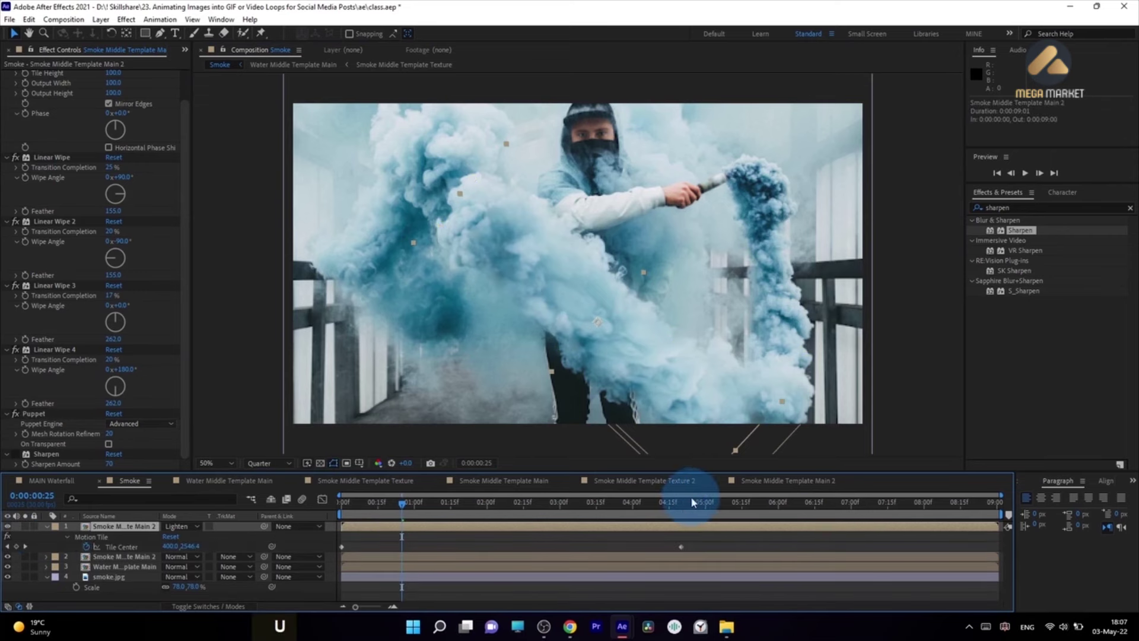
pyautogui.moveTo(692, 501); pyautogui.dragTo(681, 502)
pyautogui.click(174, 554)
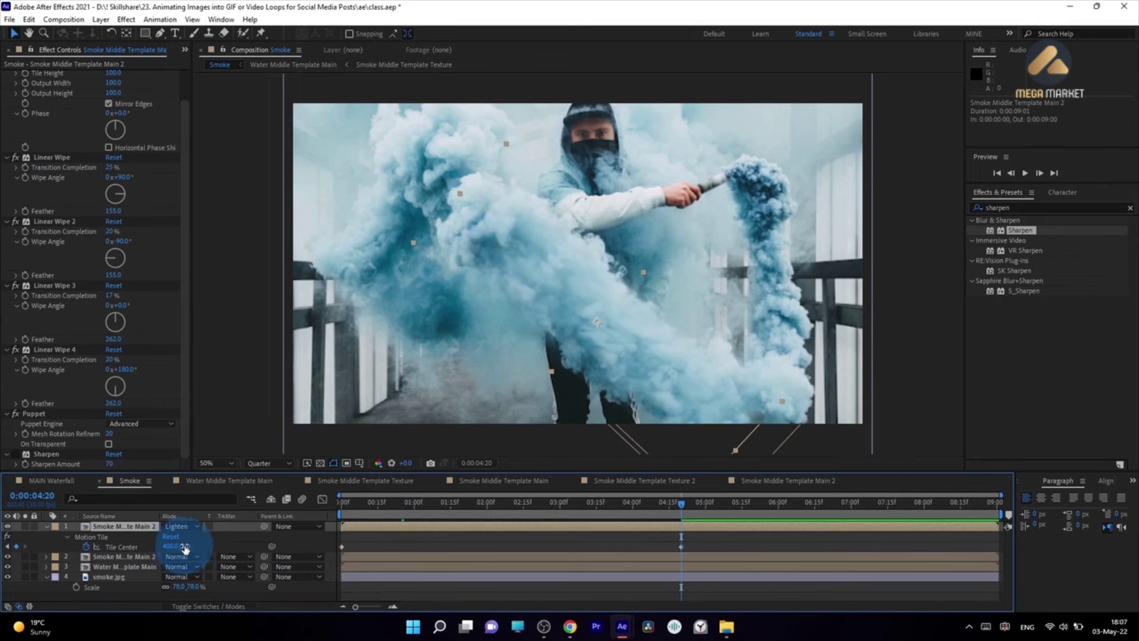
pyautogui.click(361, 523)
pyautogui.moveTo(382, 504); pyautogui.dragTo(284, 532)
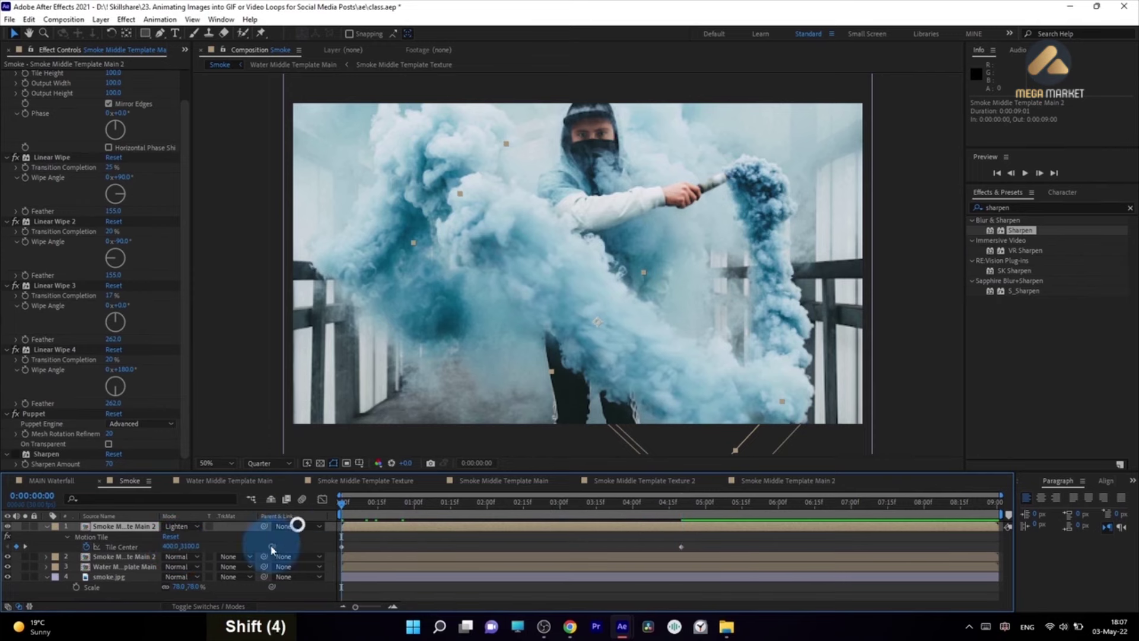
pyautogui.moveTo(371, 503); pyautogui.dragTo(310, 519)
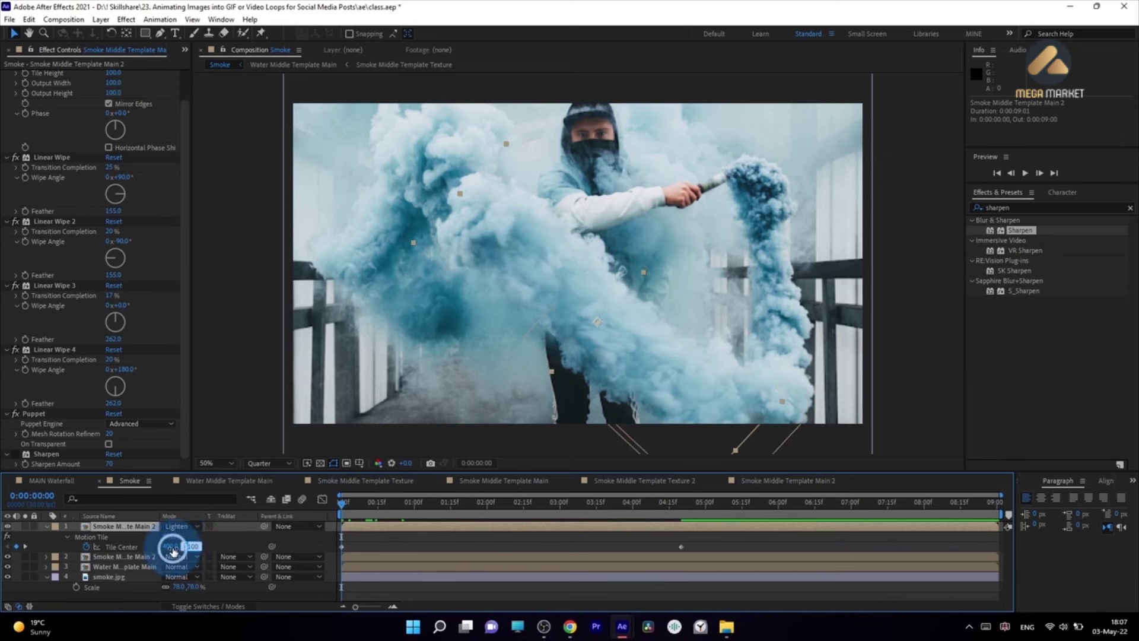
pyautogui.press('Return')
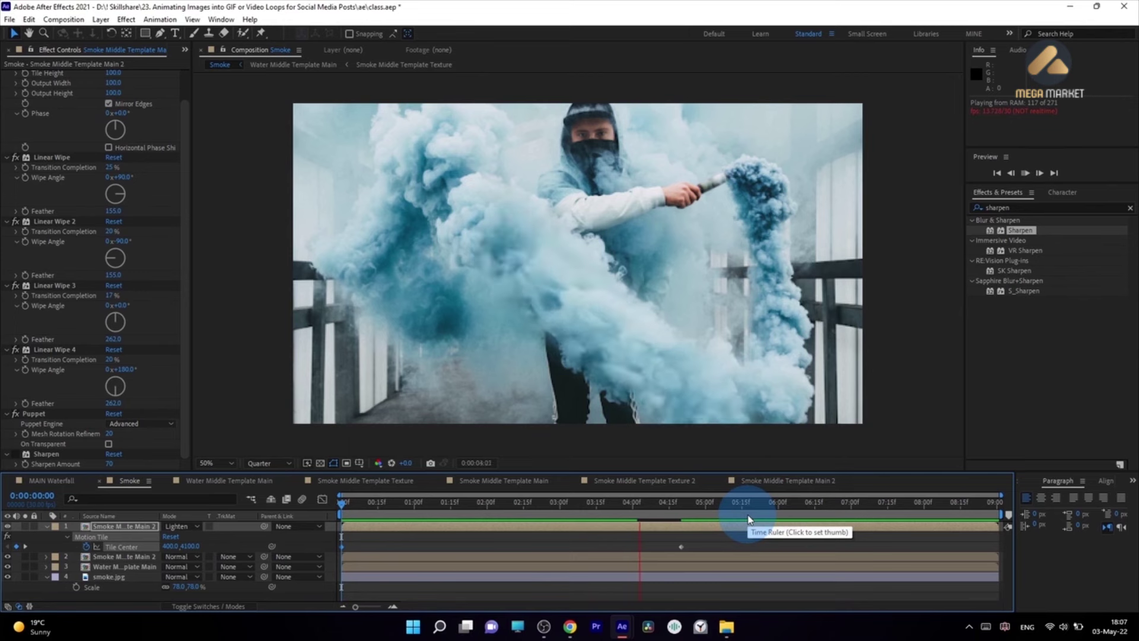
# Step: Move the last Tile Center keyframe to 5:21 and preview the slower smoke drift
pyautogui.press('KP_0')
pyautogui.press('KP_0')
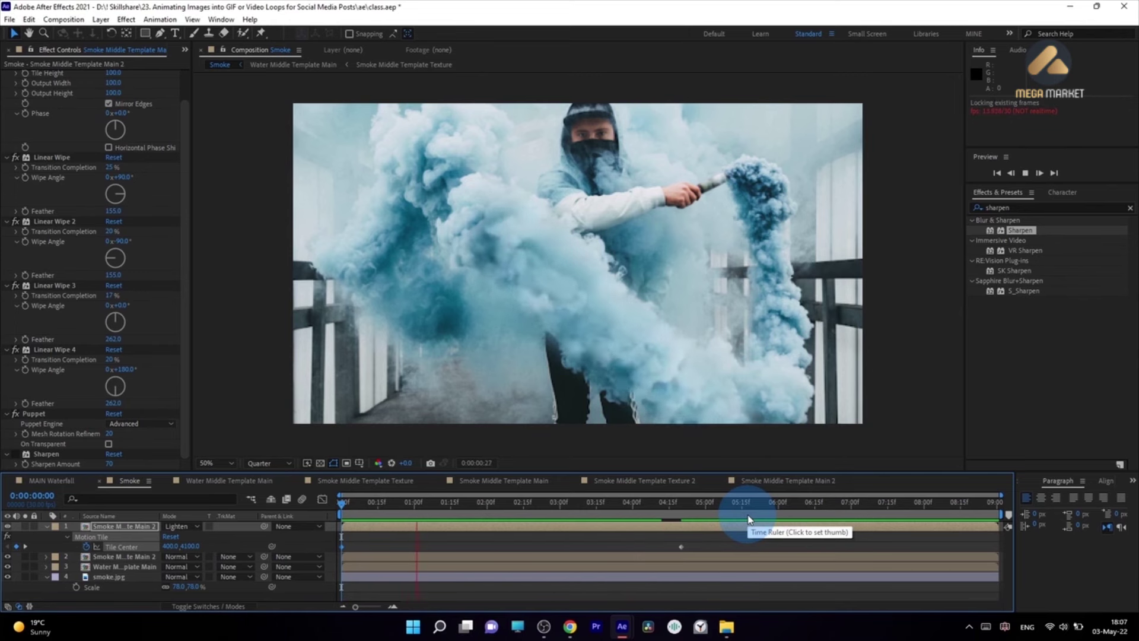
pyautogui.press('KP_0')
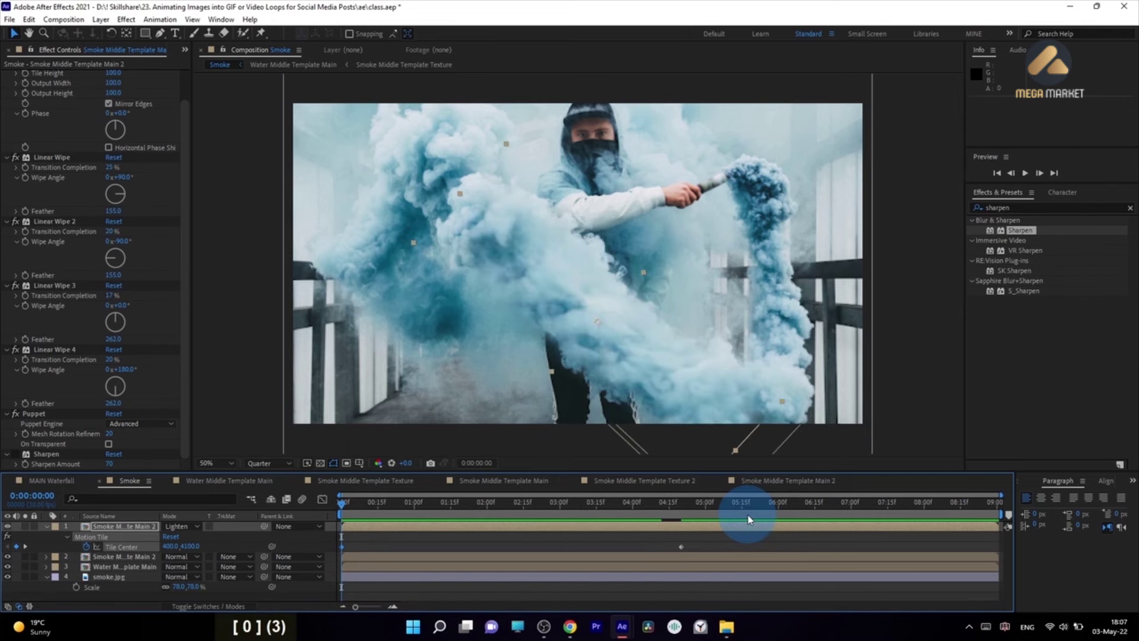
pyautogui.moveTo(682, 551); pyautogui.dragTo(780, 559)
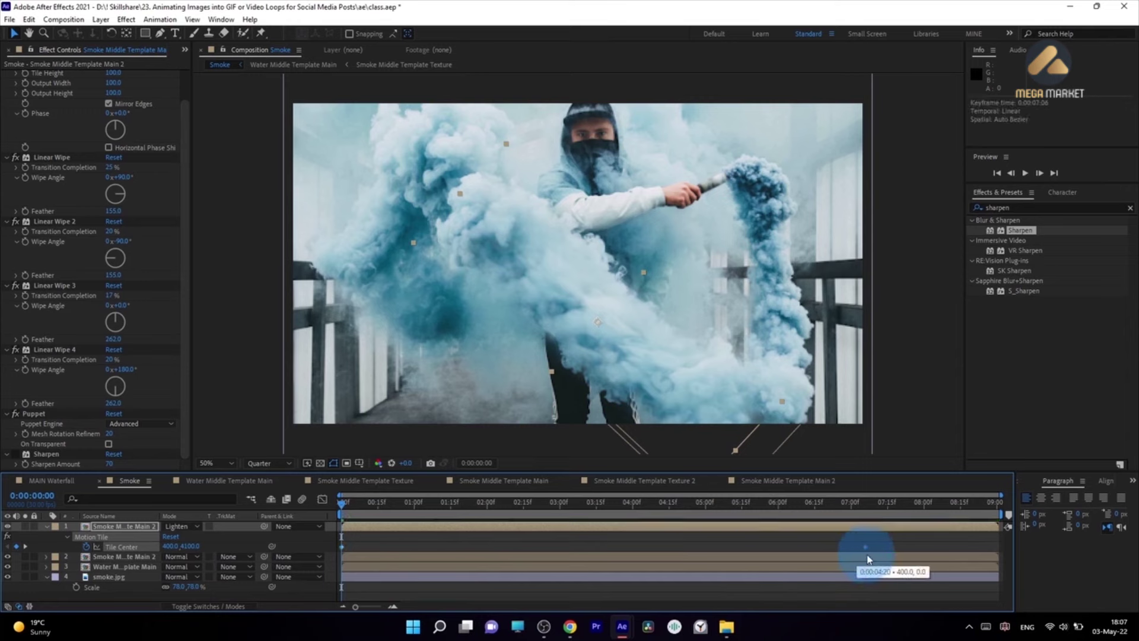
pyautogui.press('KP_0')
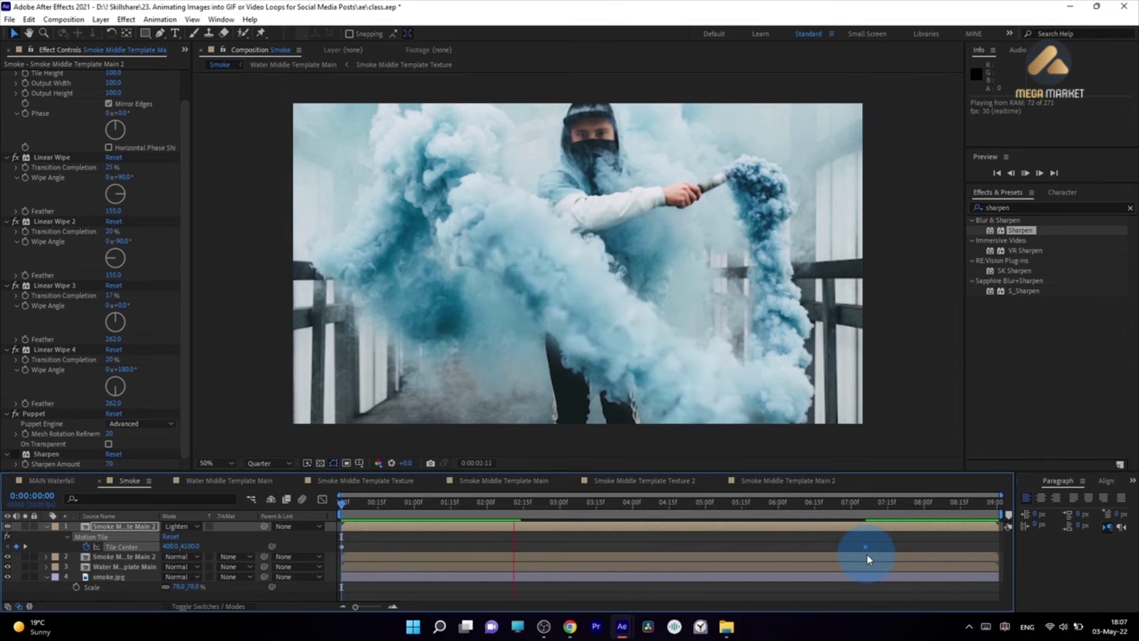
pyautogui.press('KP_0')
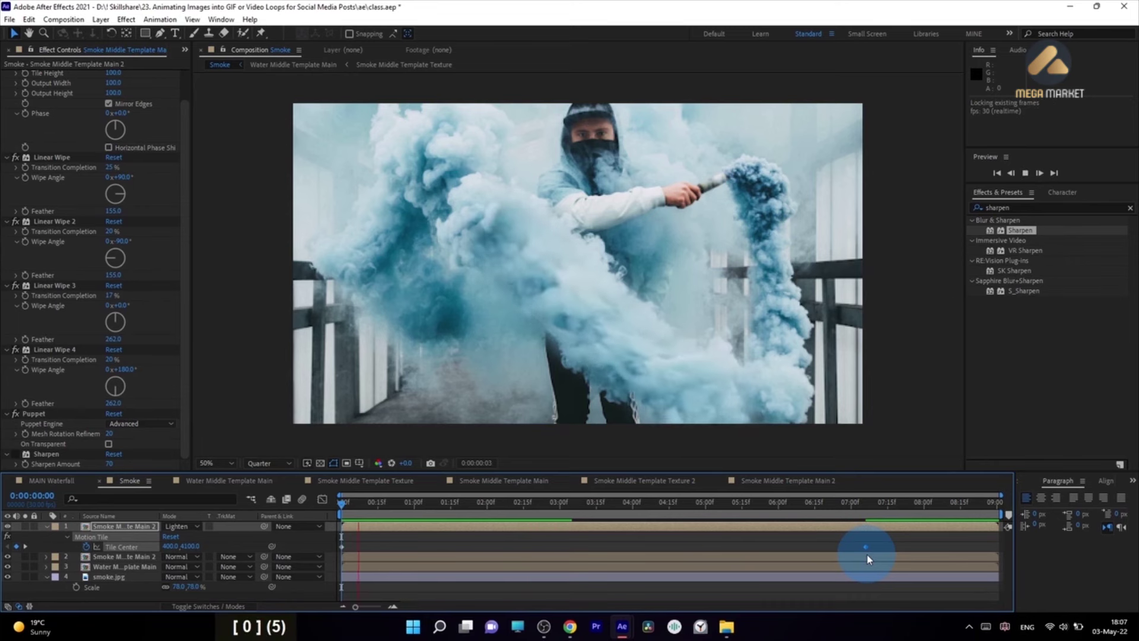
pyautogui.click(860, 505)
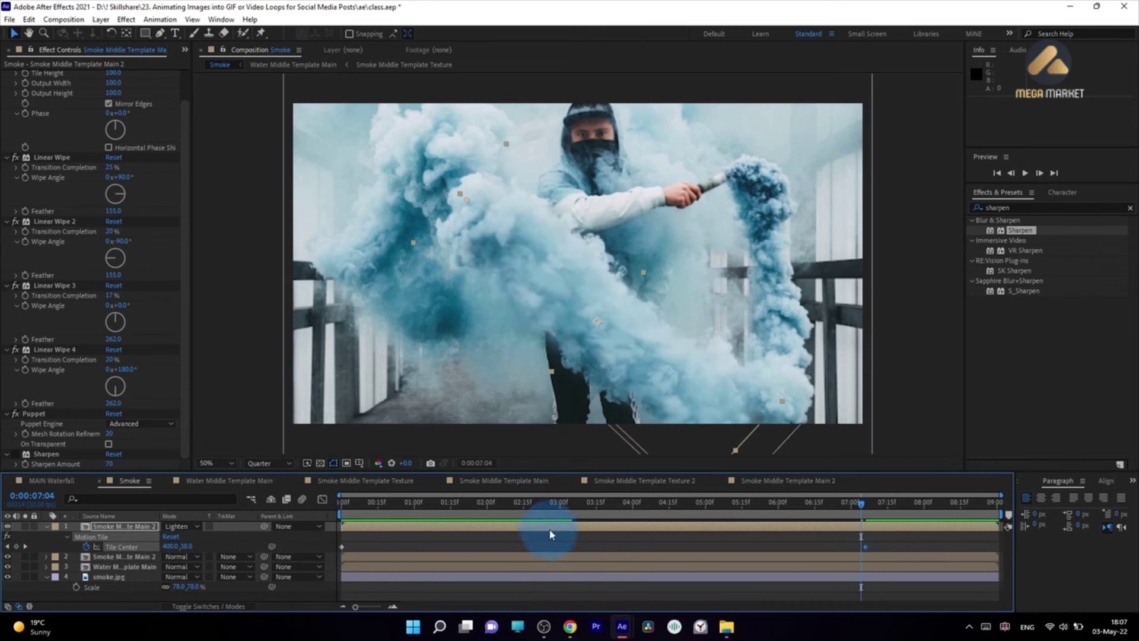
# Step: Push the end Tile Center keyframes of the three smoke layers later and preview
pyautogui.keyDown('shift'); pyautogui.click(551, 565); pyautogui.keyUp('shift')
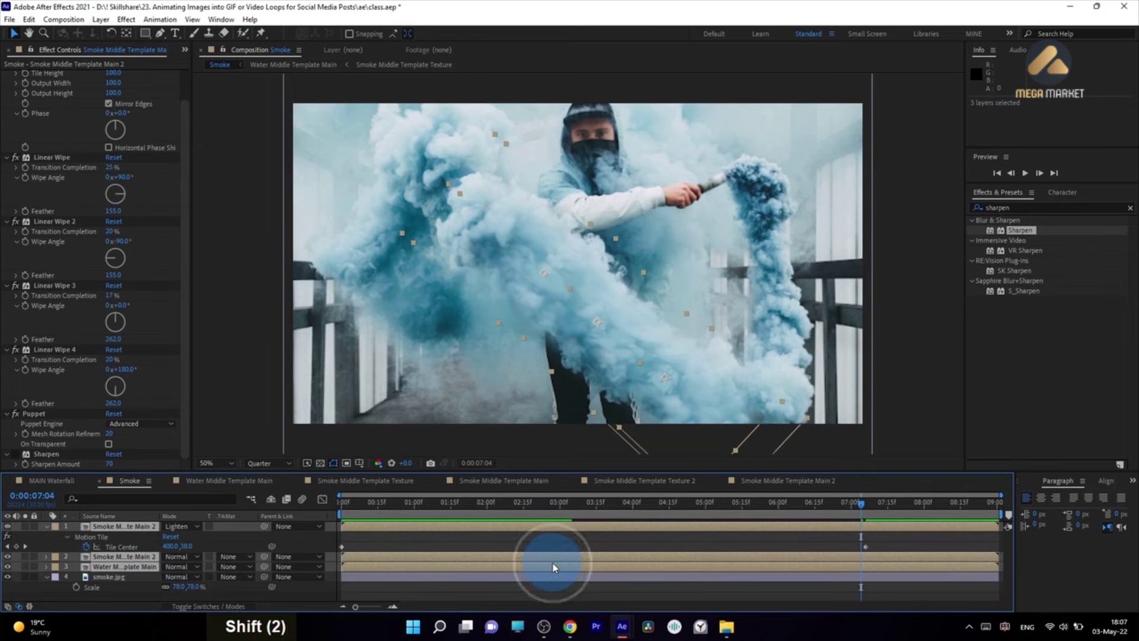
pyautogui.press('u')
pyautogui.press('u')
pyautogui.moveTo(675, 472); pyautogui.dragTo(674, 431)
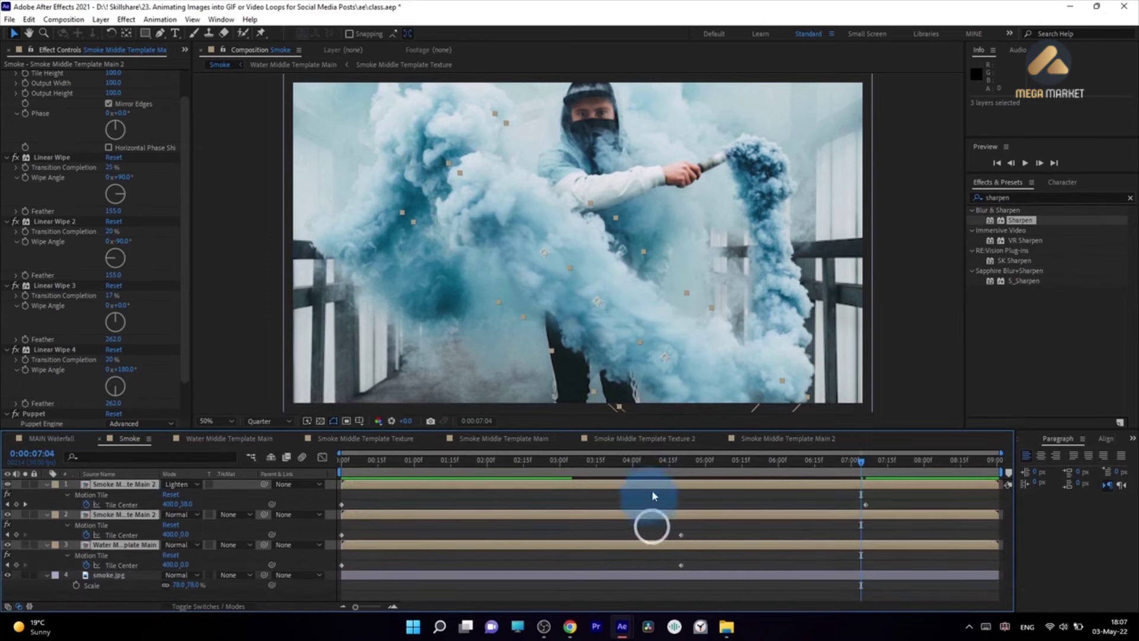
pyautogui.moveTo(659, 494); pyautogui.dragTo(879, 600)
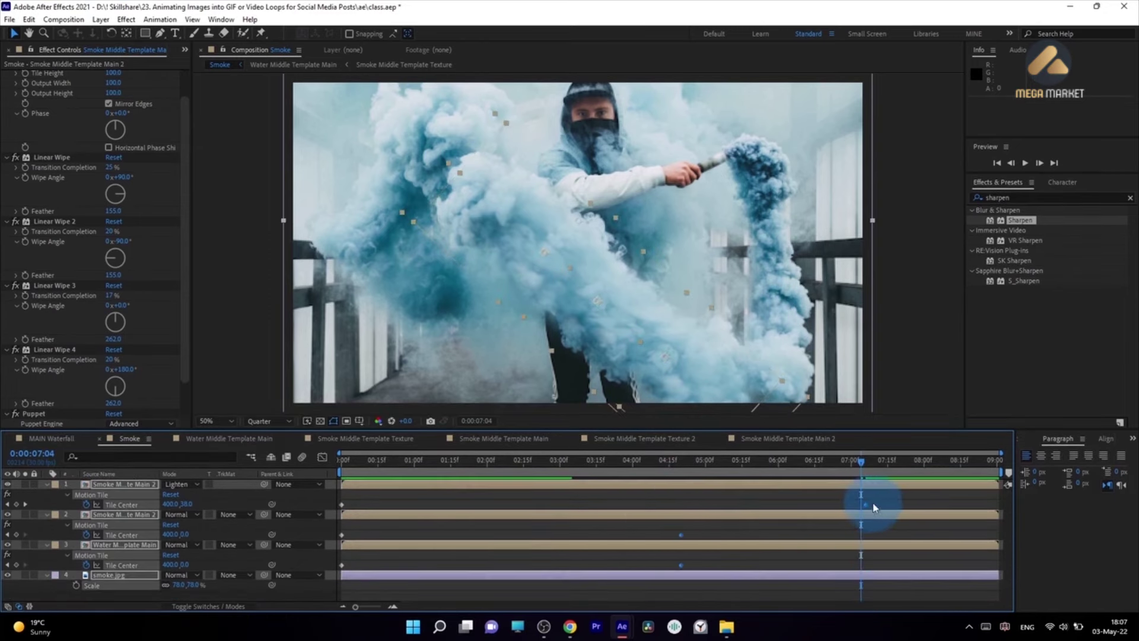
pyautogui.moveTo(865, 509); pyautogui.dragTo(975, 504)
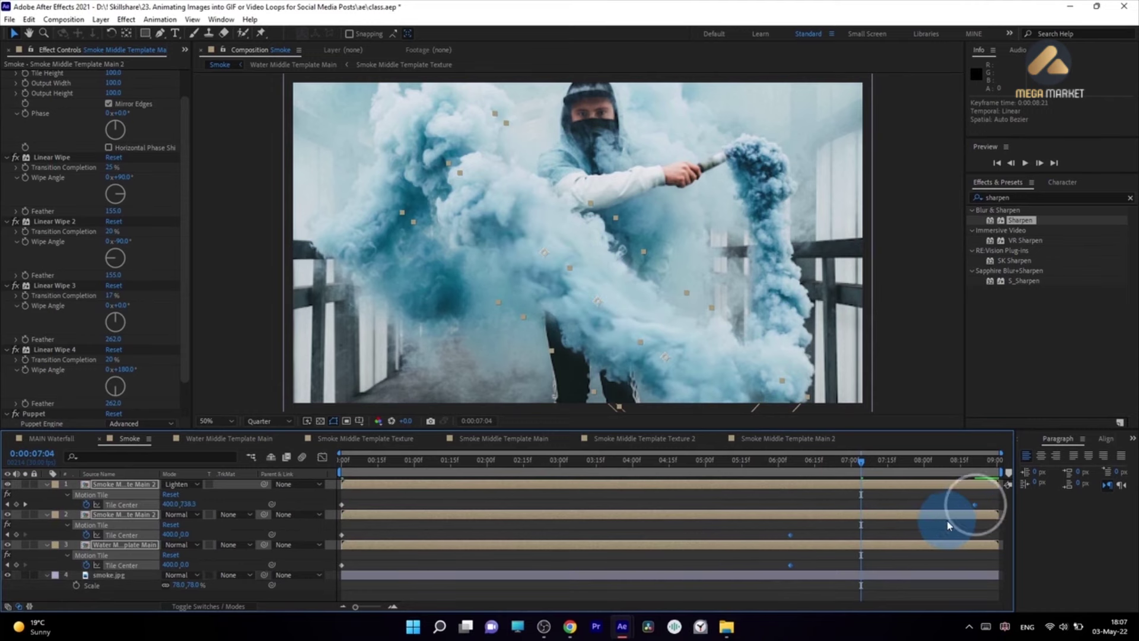
pyautogui.press('space')
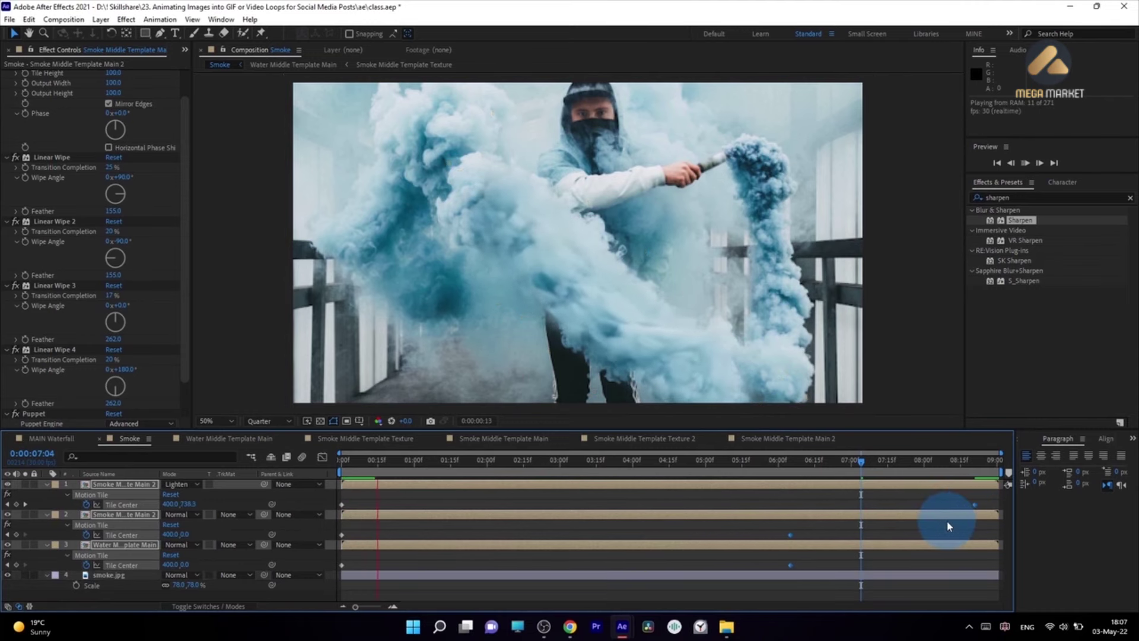
pyautogui.click(722, 359)
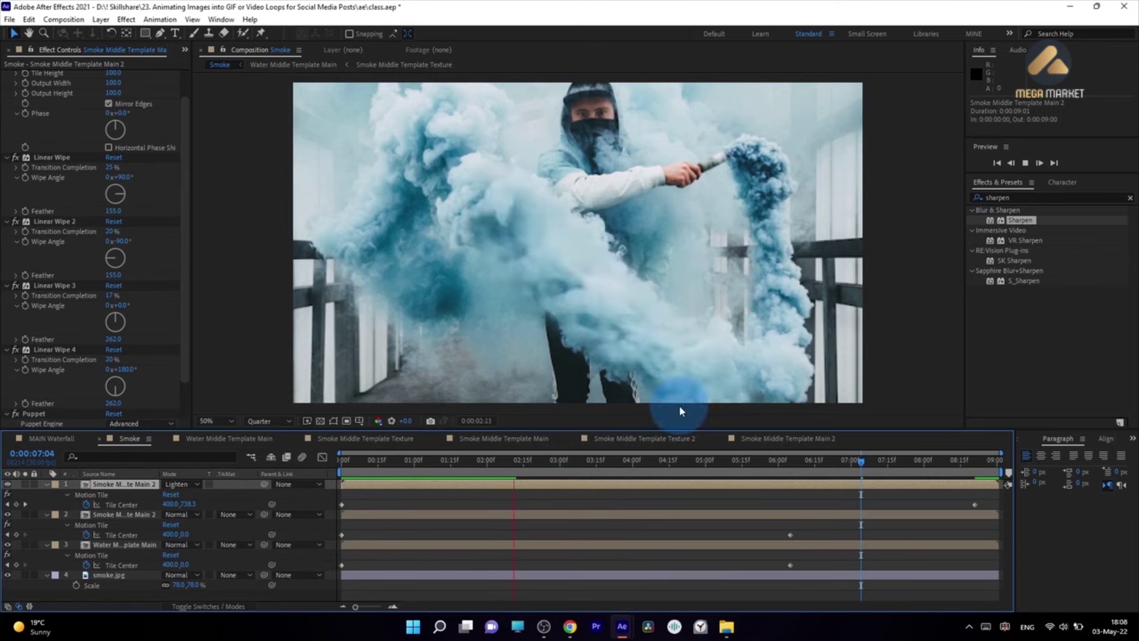
# Step: Retime those end keyframes again, settling the latest near 0:00:08:10
pyautogui.moveTo(768, 497); pyautogui.dragTo(989, 571)
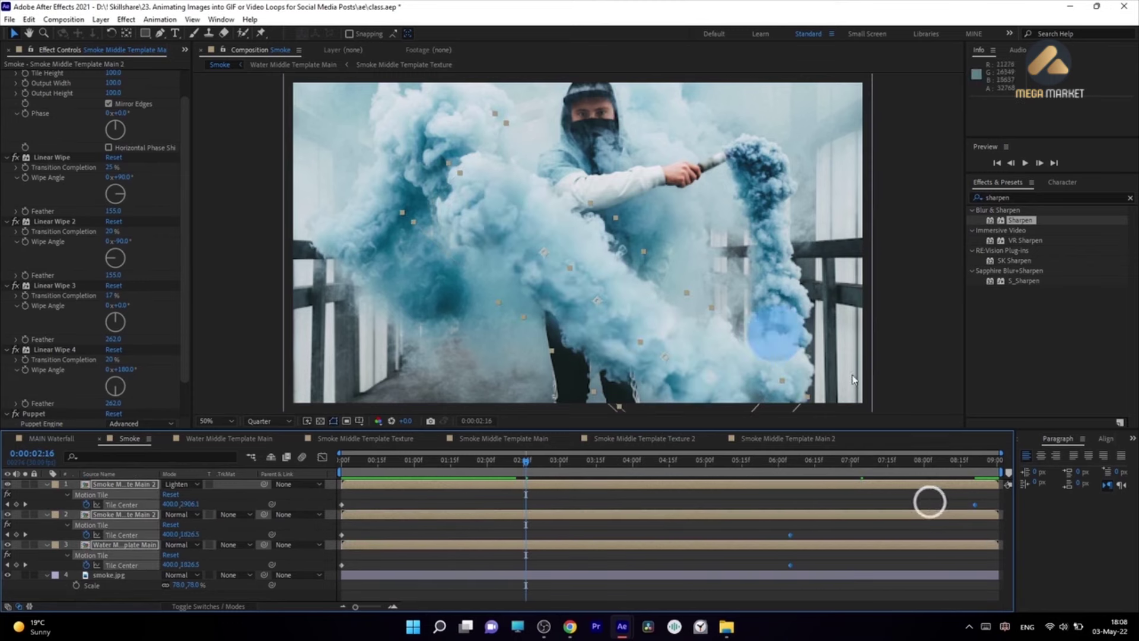
pyautogui.moveTo(976, 508); pyautogui.dragTo(795, 526)
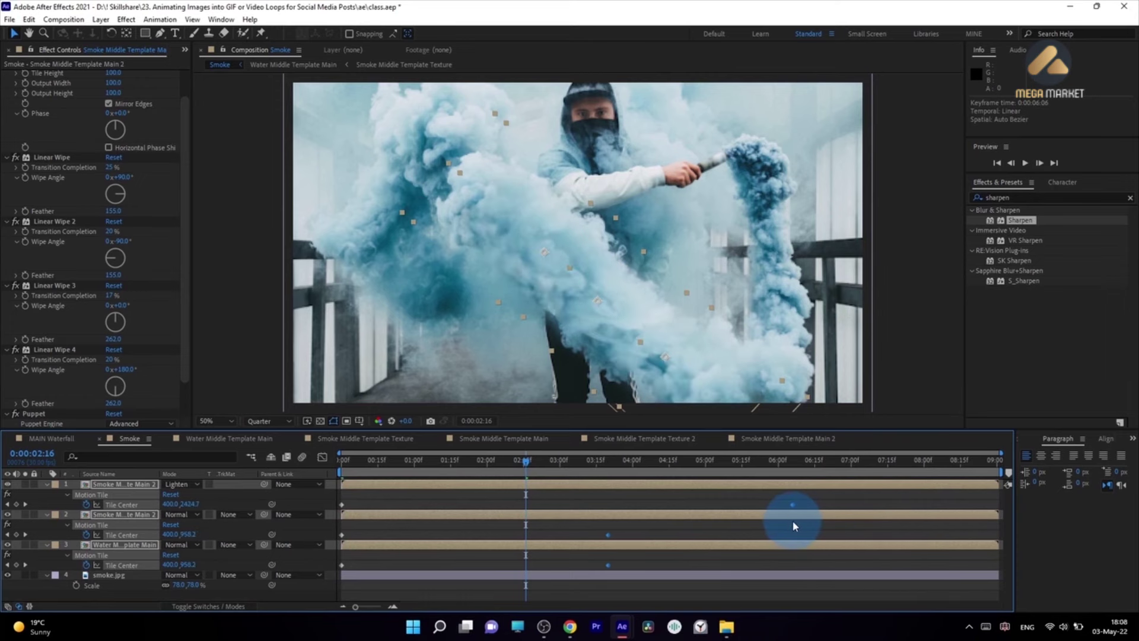
pyautogui.press('0')
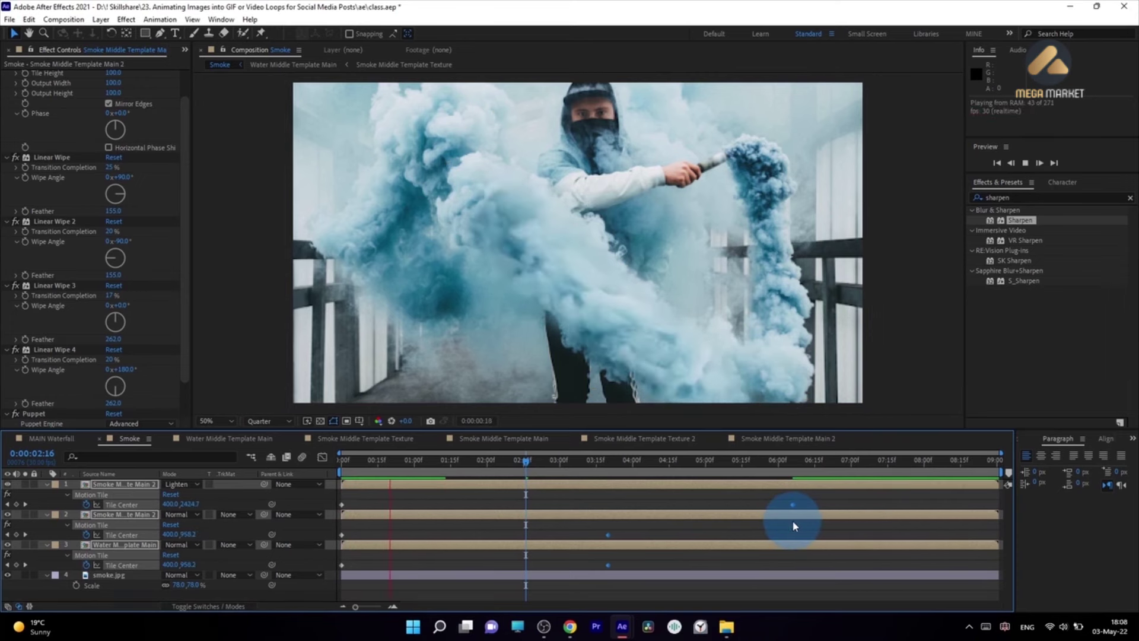
pyautogui.press('0')
pyautogui.moveTo(795, 525); pyautogui.dragTo(951, 523)
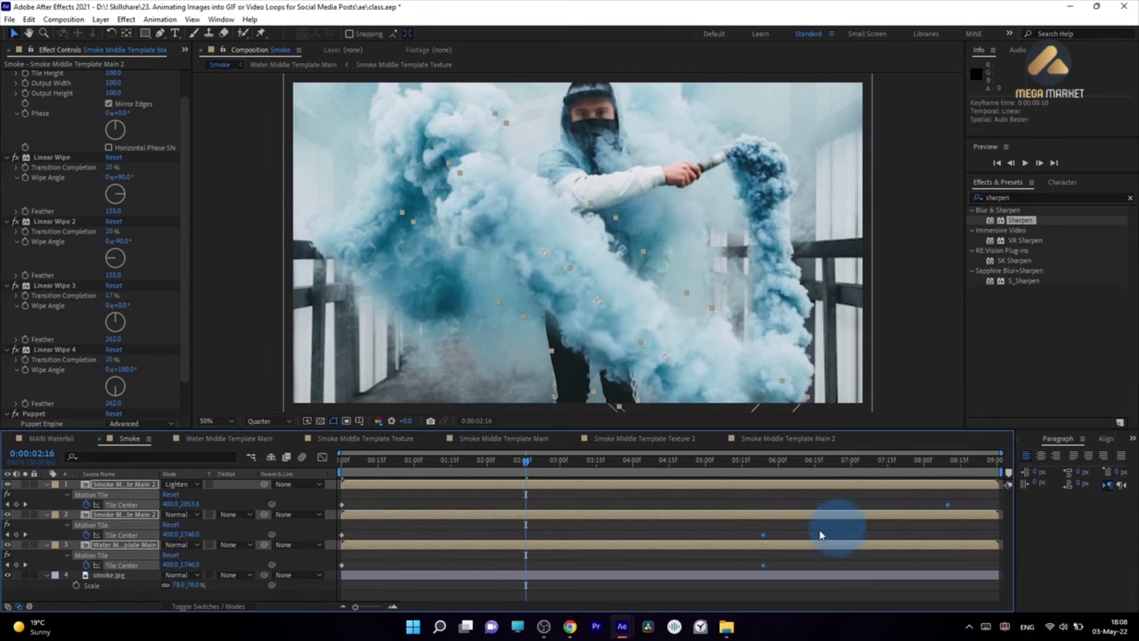
# Step: Drag three puppet pins on Smoke Middle Template Main 2 to reshape its smoke
pyautogui.click(499, 536)
pyautogui.doubleClick(427, 517)
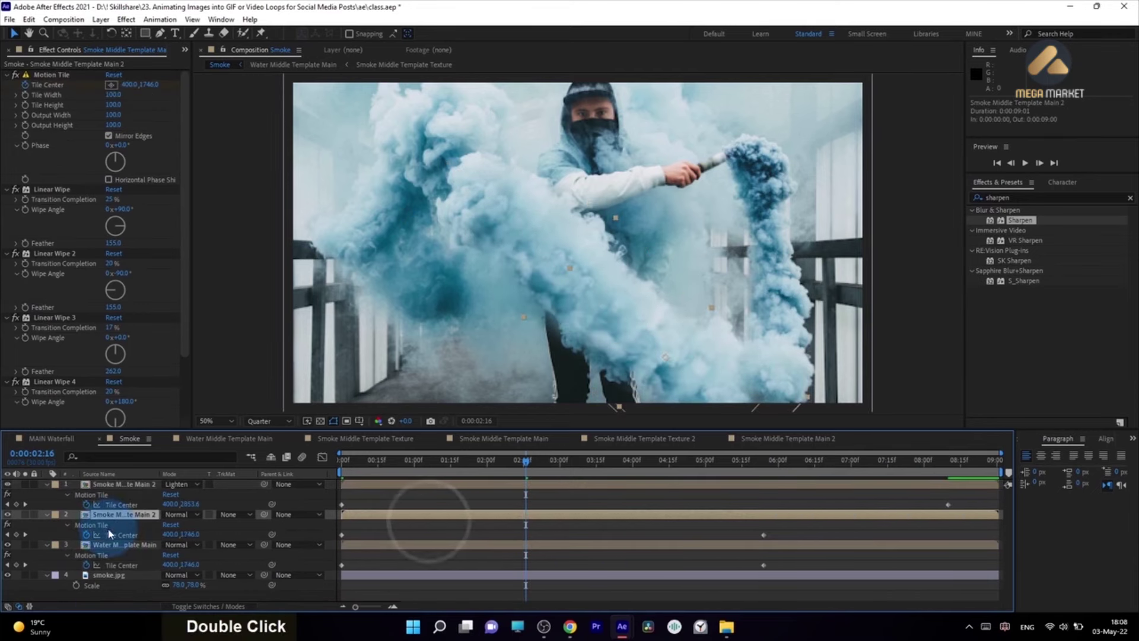
pyautogui.moveTo(183, 288); pyautogui.dragTo(165, 397)
pyautogui.click(27, 373)
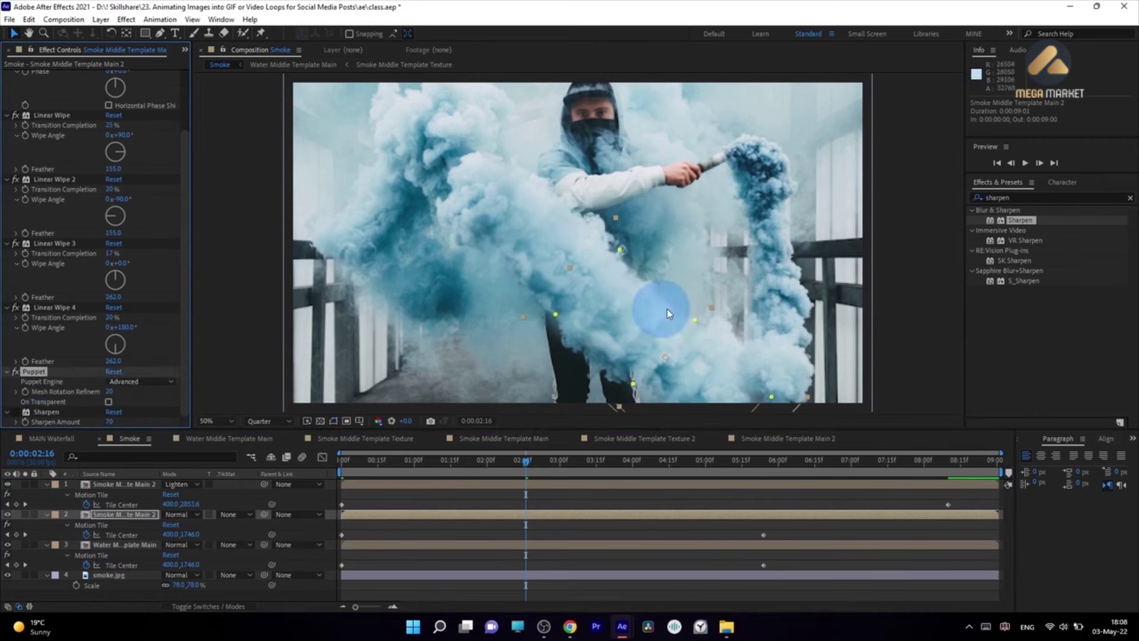
pyautogui.click(706, 332)
pyautogui.moveTo(706, 332); pyautogui.dragTo(682, 338)
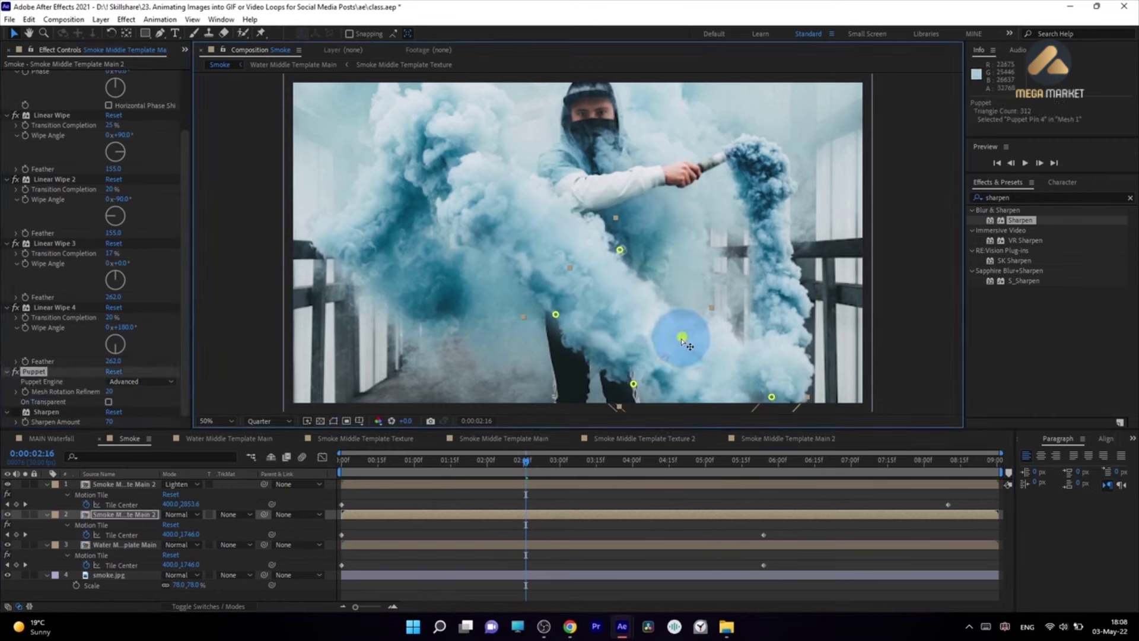
pyautogui.moveTo(771, 396); pyautogui.dragTo(784, 371)
pyautogui.click(566, 338)
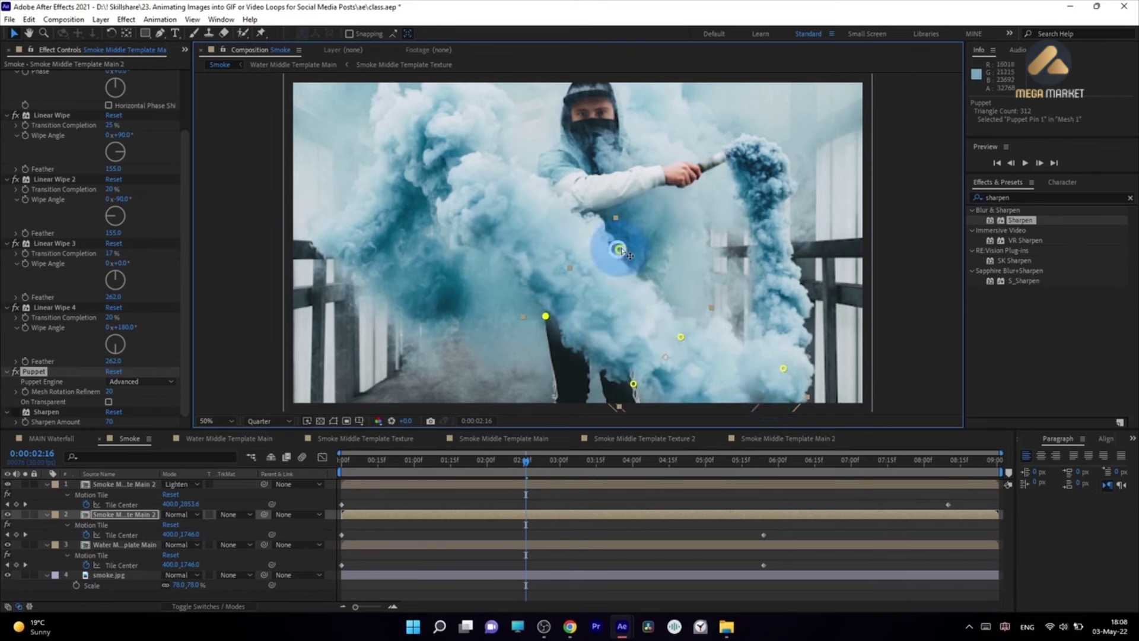
pyautogui.moveTo(613, 257); pyautogui.dragTo(565, 241)
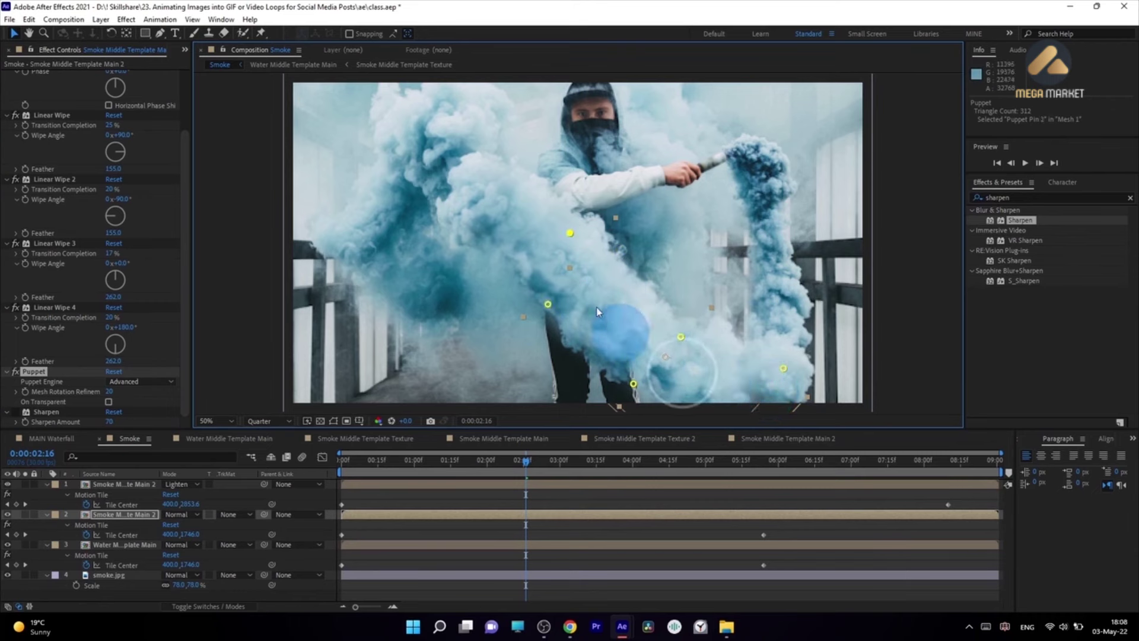
# Step: Set the preview resolution to Full and play a full-resolution preview
pyautogui.click(130, 544)
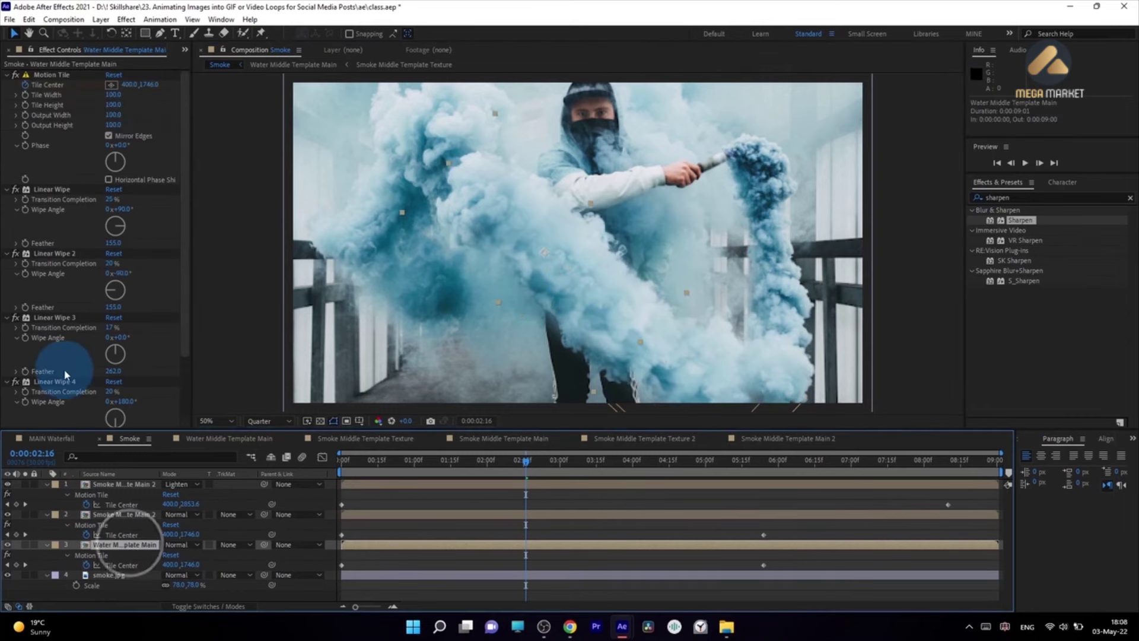
pyautogui.scroll(-3, 64, 374)
pyautogui.press('KP_0')
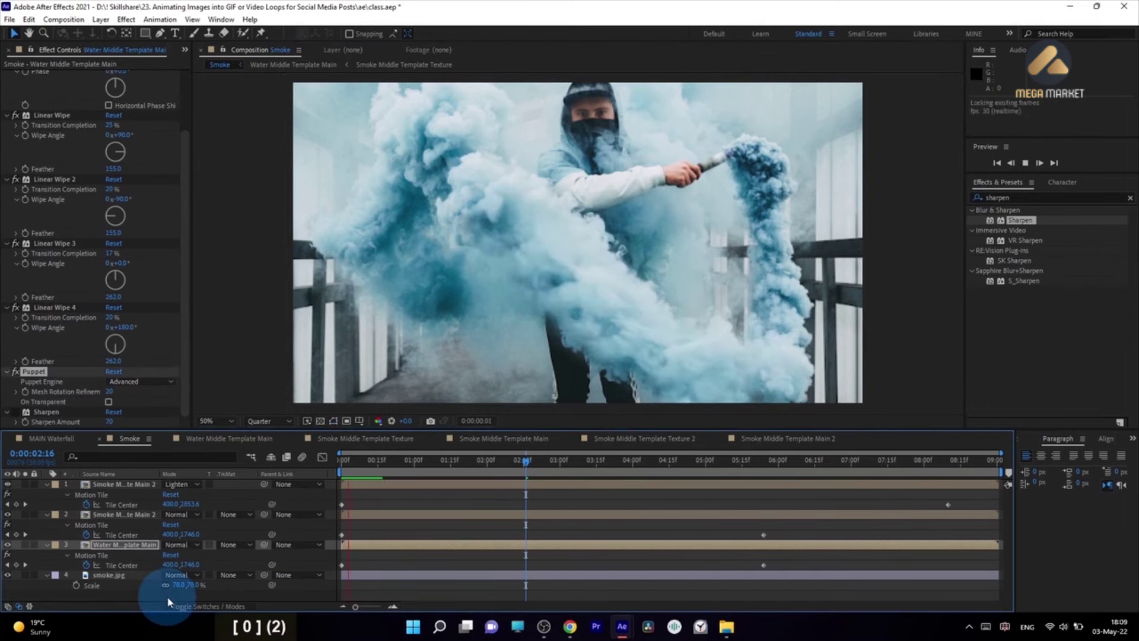
pyautogui.press('KP_0')
pyautogui.click(288, 422)
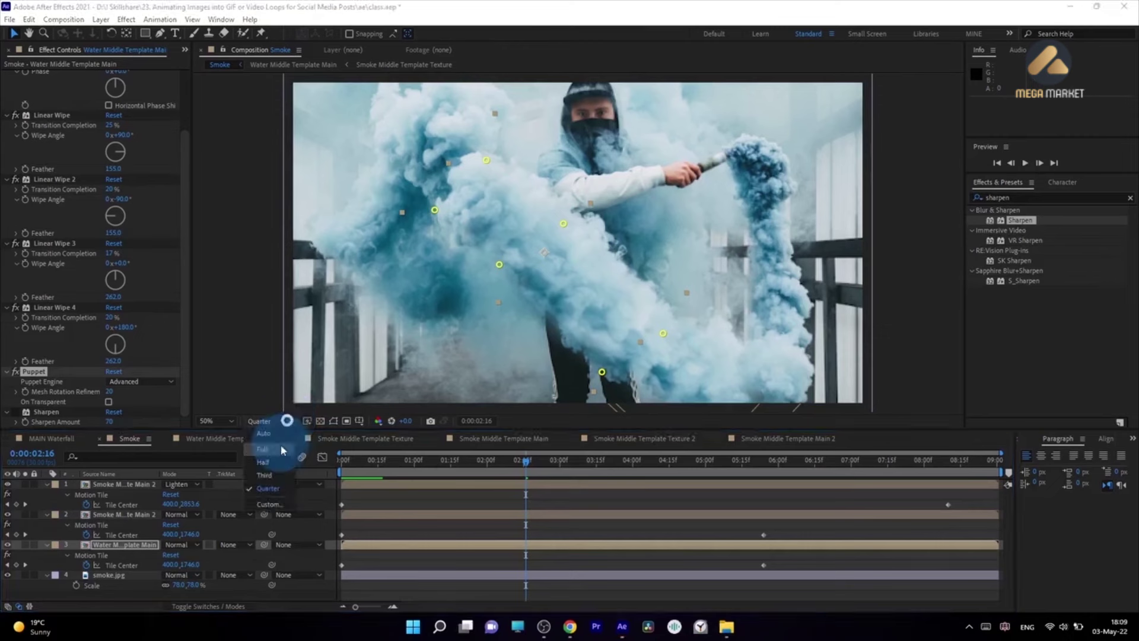
pyautogui.click(279, 452)
pyautogui.press('KP_0')
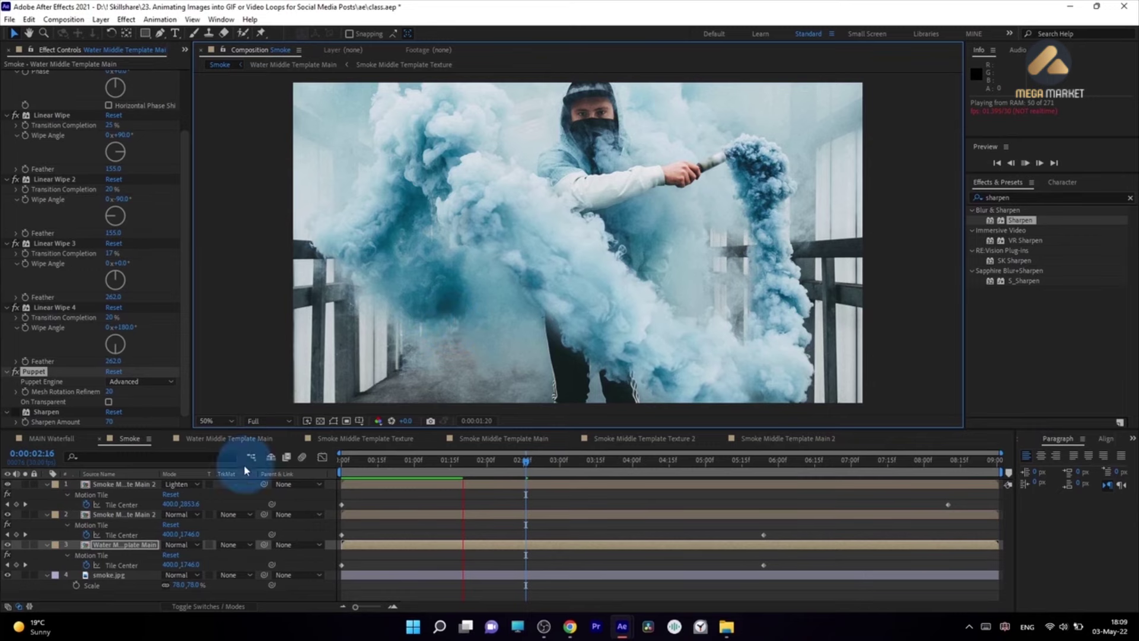
# Step: In MAIN Waterfall, nudge Water Right Template Main's two lower puppet pins apart, then return to Smoke
pyautogui.click(54, 438)
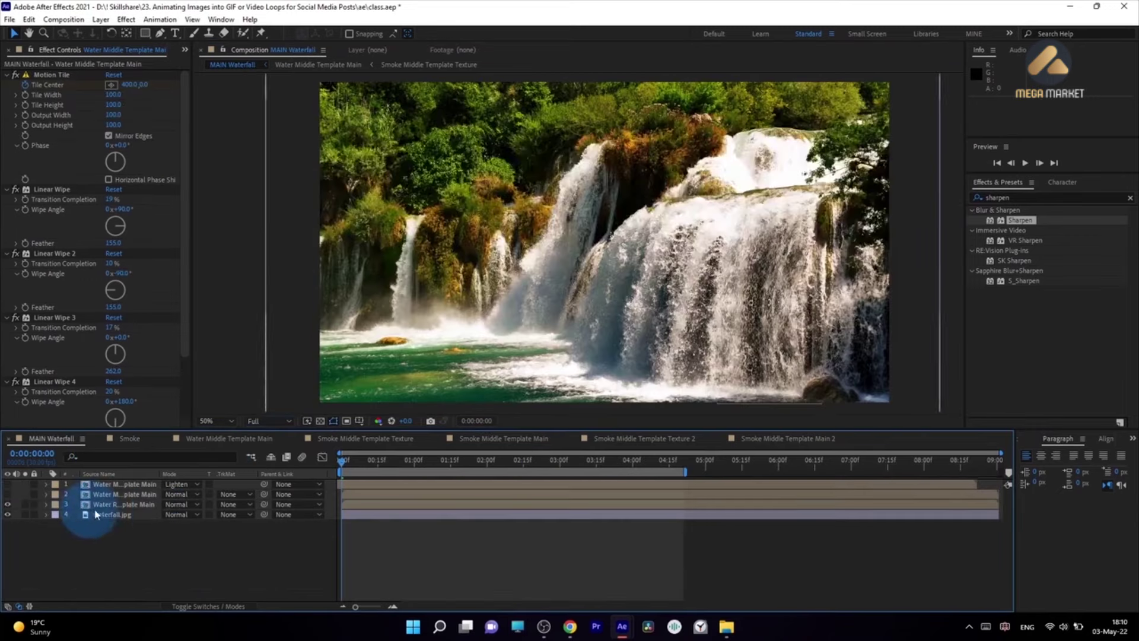
pyautogui.click(119, 504)
pyautogui.scroll(-7, 120, 362)
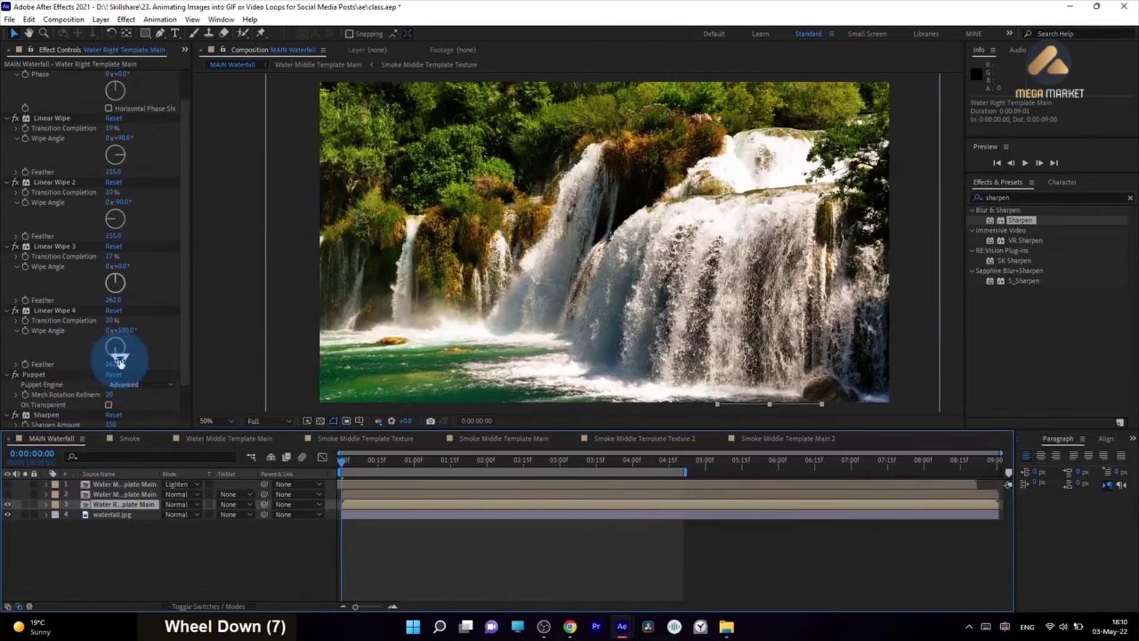
pyautogui.click(34, 372)
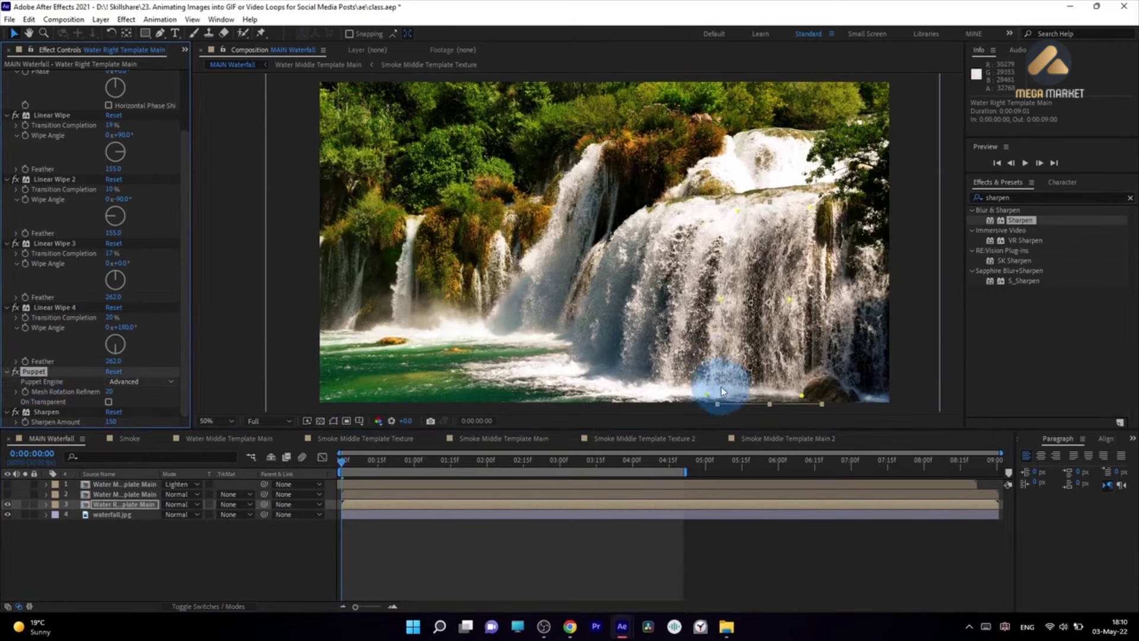
pyautogui.click(801, 394)
pyautogui.moveTo(801, 394); pyautogui.dragTo(822, 395)
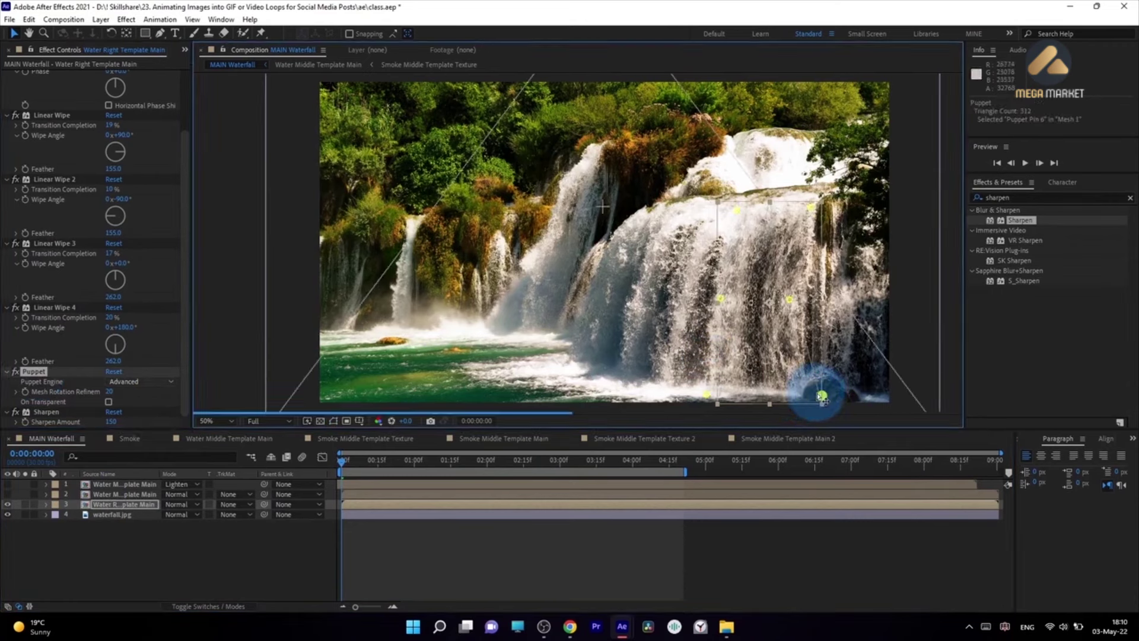
pyautogui.click(710, 395)
pyautogui.moveTo(712, 395); pyautogui.dragTo(687, 396)
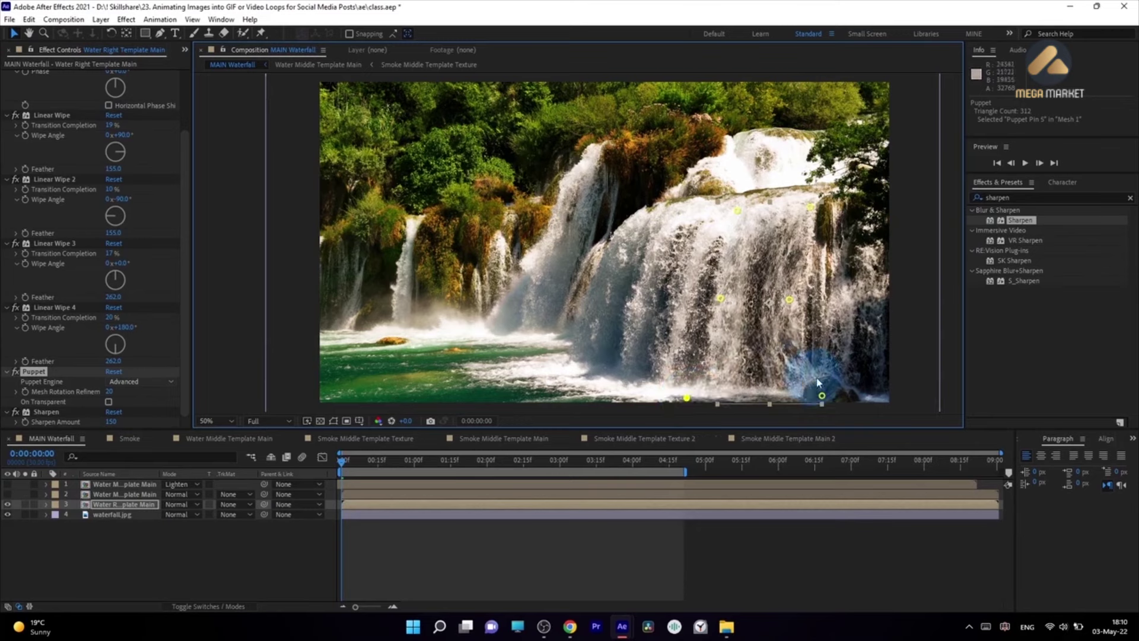
pyautogui.click(127, 438)
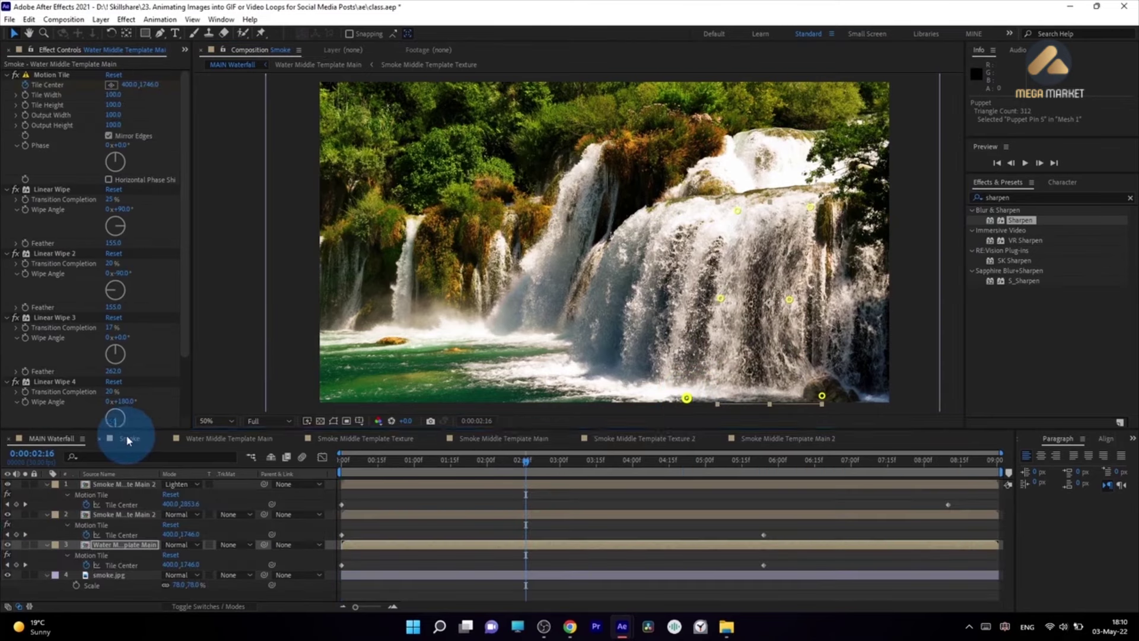